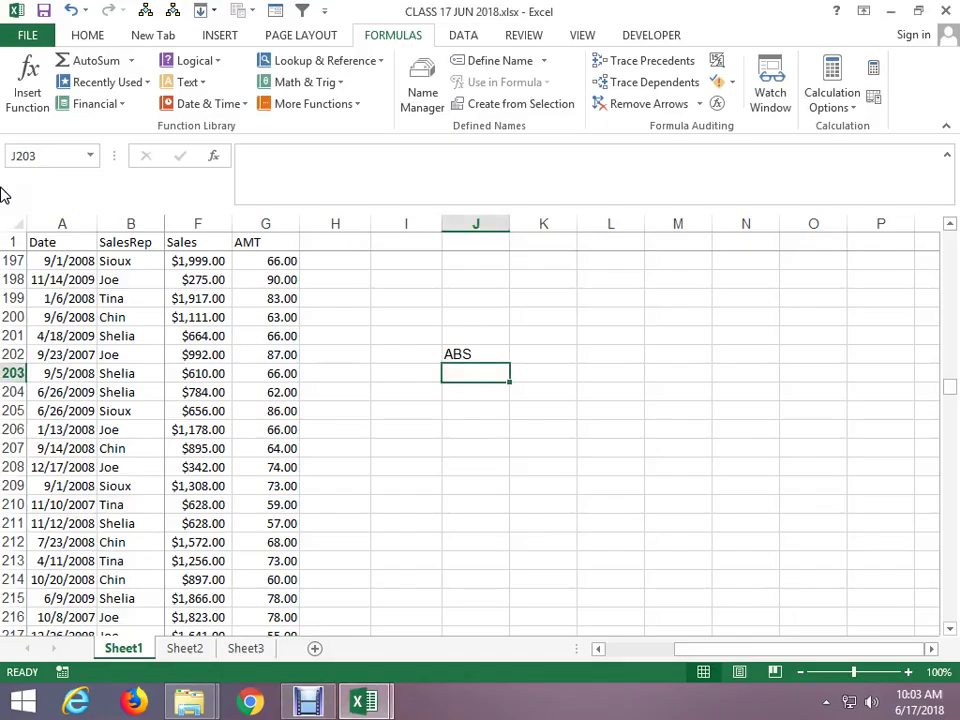
# Enter -5 and 8 in J203:J204 with ABS formulas in K203:K204, returning 5 and 8.
pyautogui.write('-5')
pyautogui.press('Tab')
pyautogui.write('=A')
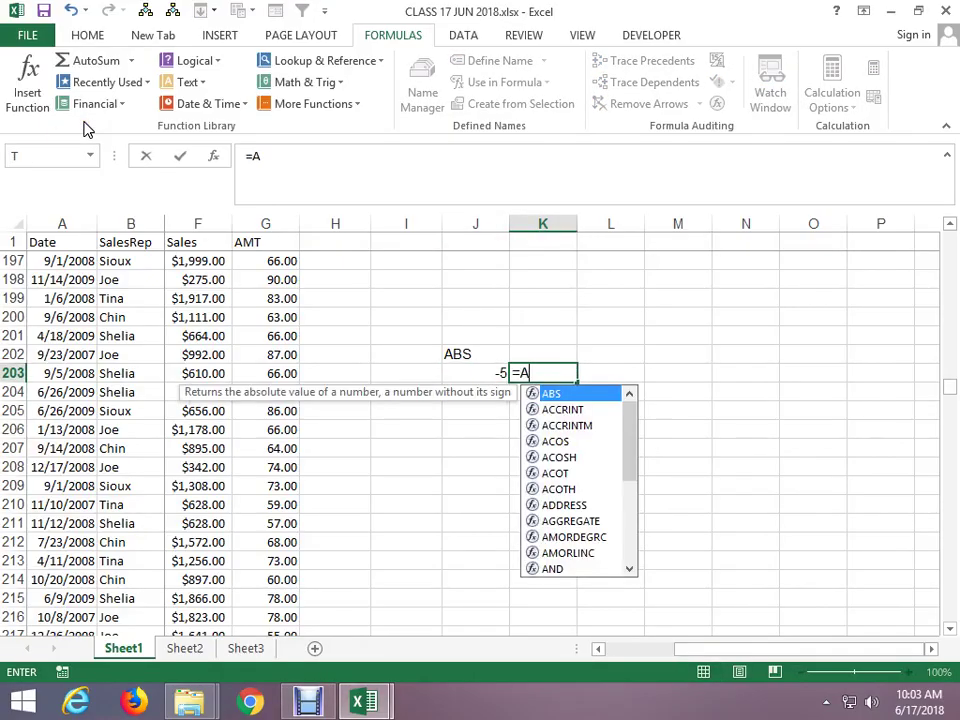
pyautogui.write('BS(')
pyautogui.press('Left')
pyautogui.hotkey('ctrl', 'Return')
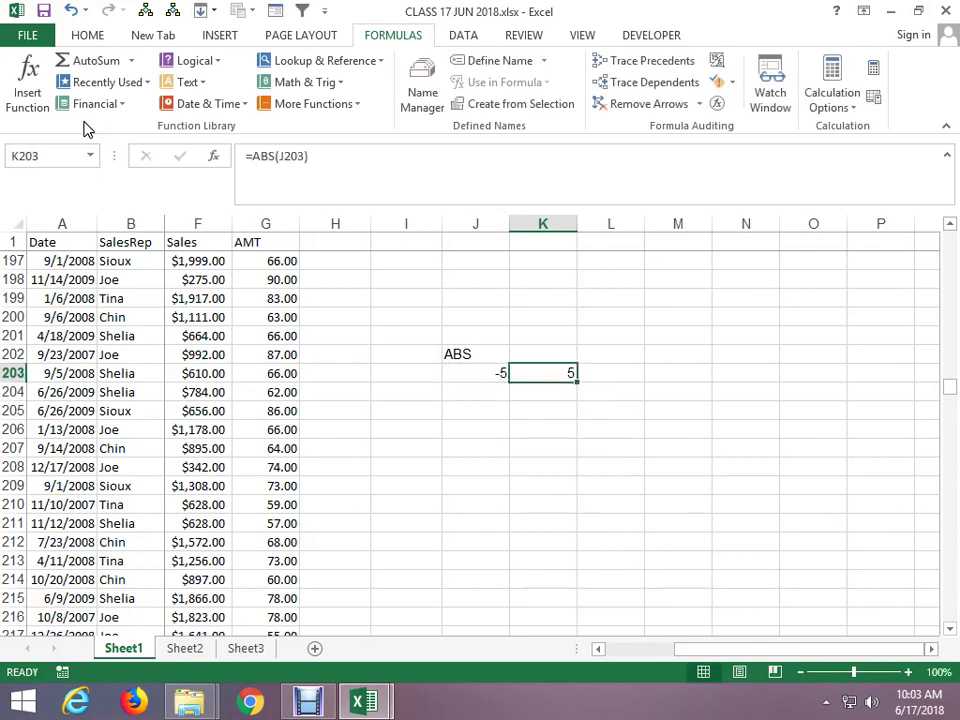
pyautogui.press('Down')
pyautogui.press('Left')
pyautogui.write('8')
pyautogui.press('Tab')
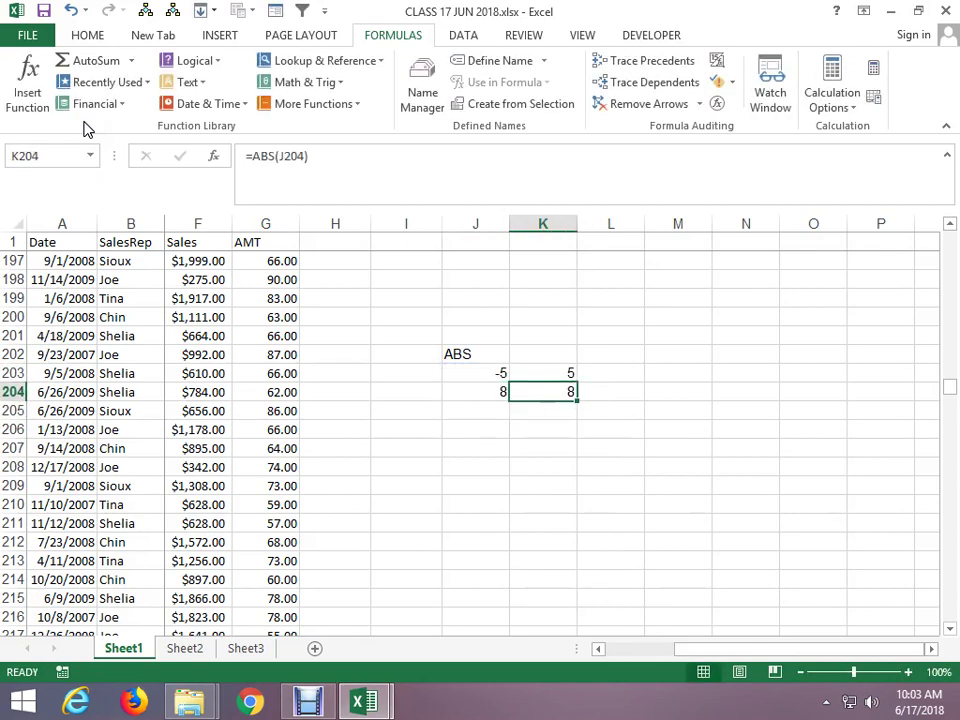
pyautogui.press('Up')
pyautogui.press('Left')
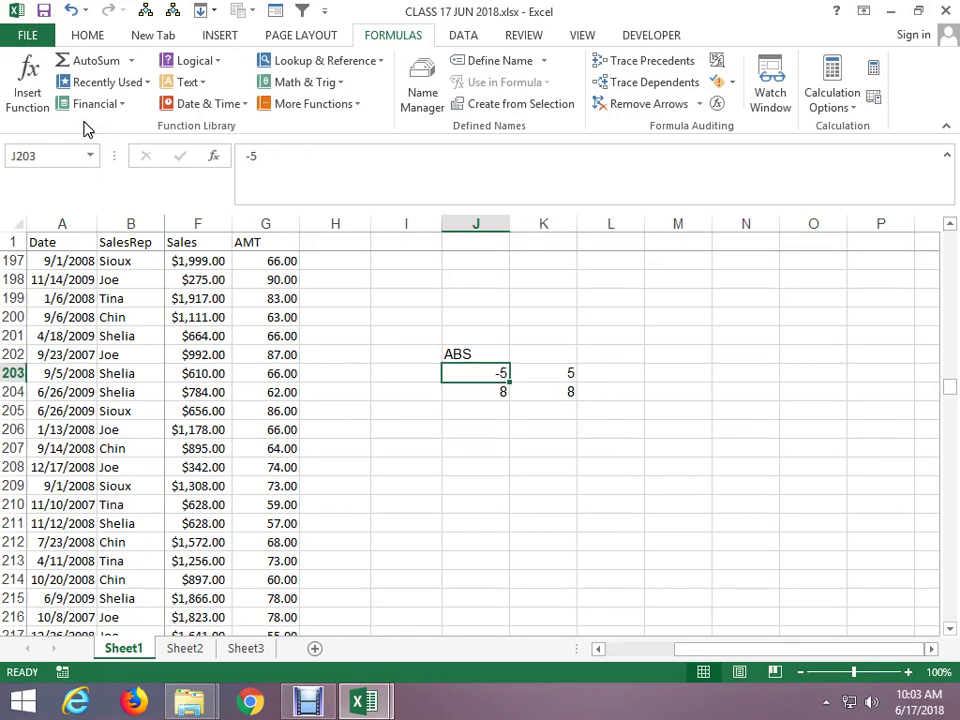
pyautogui.click(431, 411)
# Browse the Math & Trig function list on the Formulas ribbon.
pyautogui.scroll(-2, 509, 428)
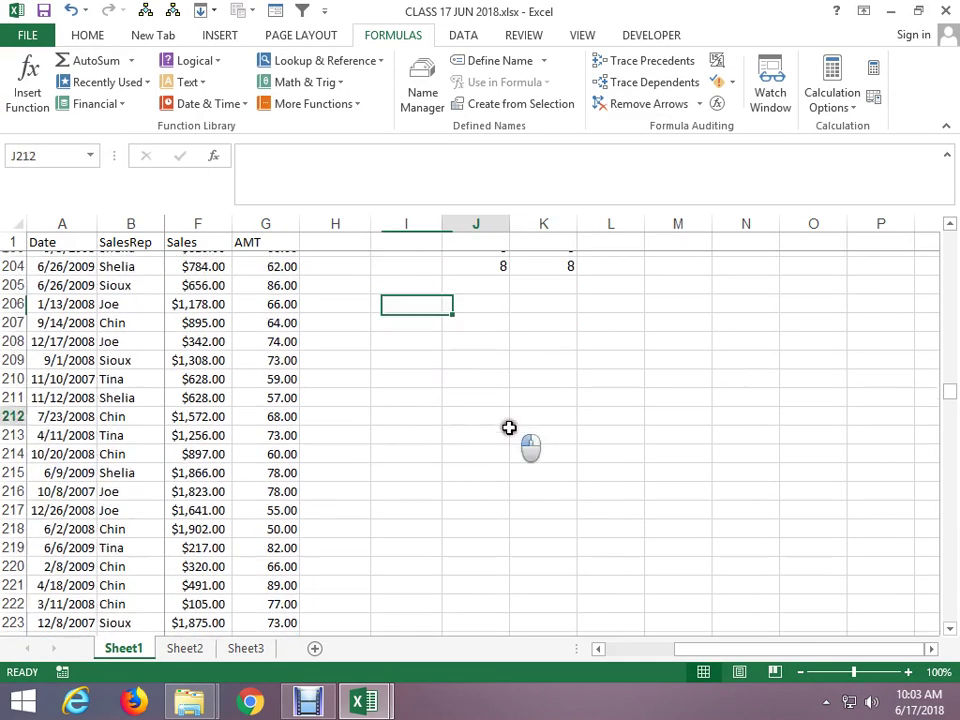
pyautogui.click(338, 84)
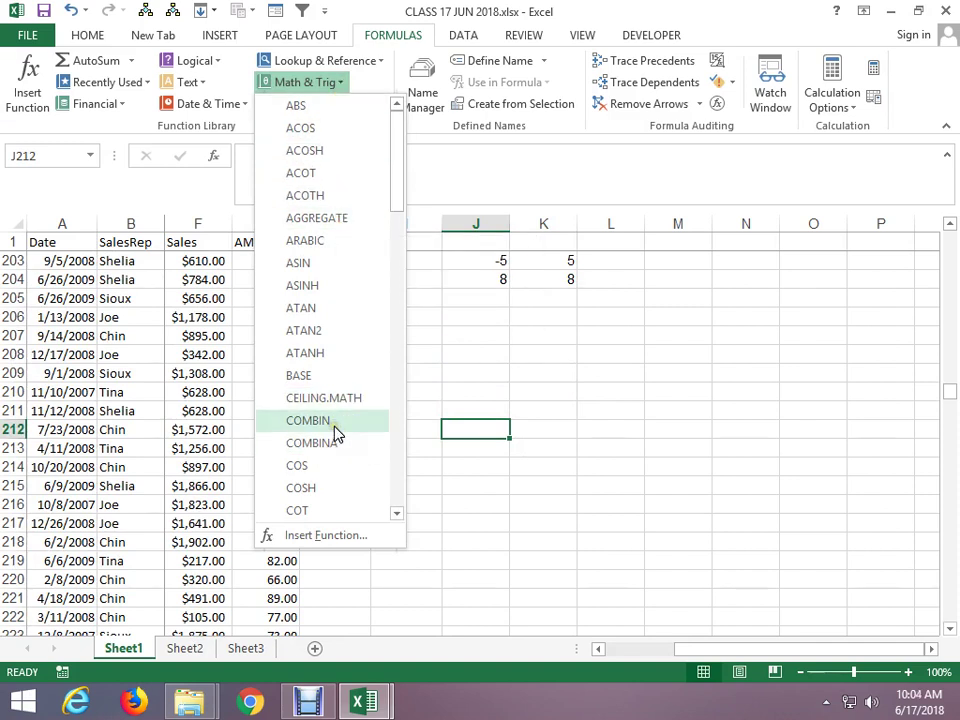
pyautogui.moveTo(308, 421)
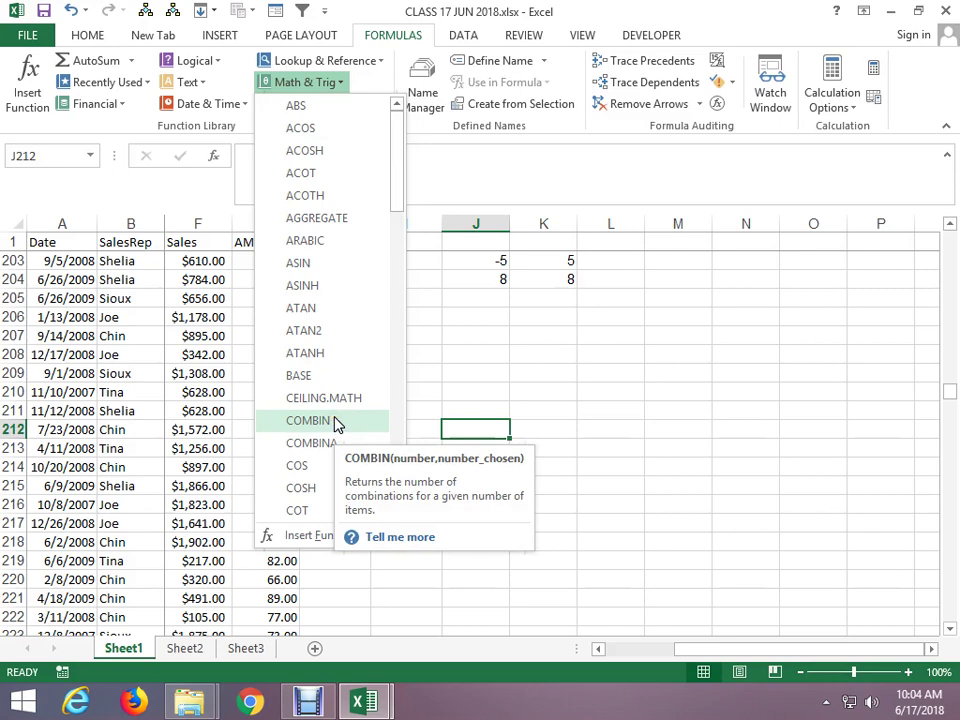
pyautogui.click(478, 360)
# Type the heading COMBIN in J208 and discard a stray =COM entry.
pyautogui.click(478, 356)
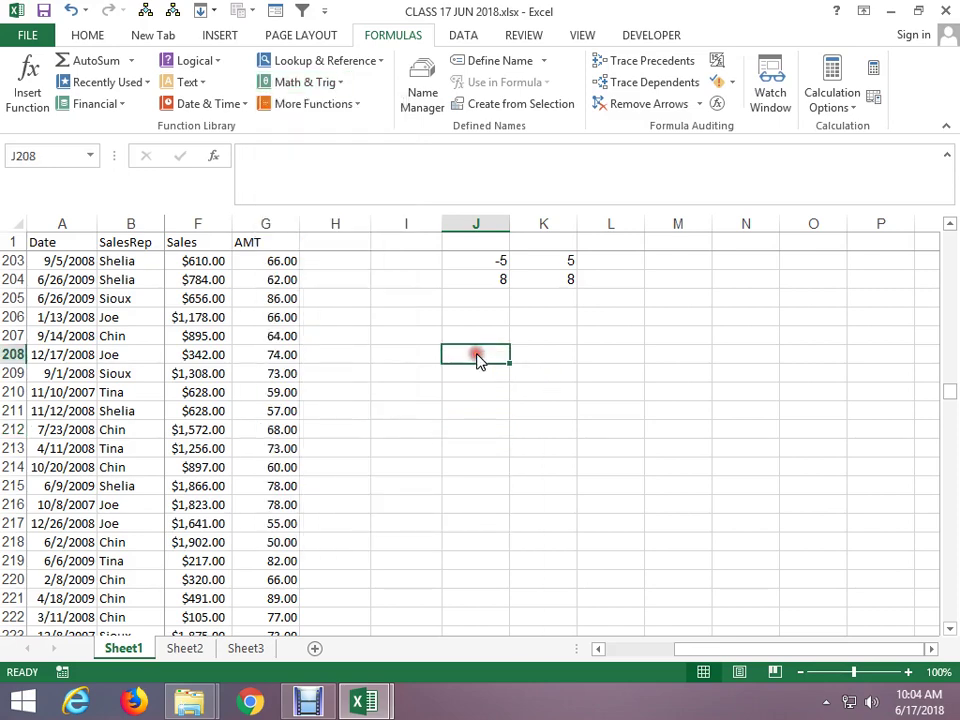
pyautogui.write('COMB')
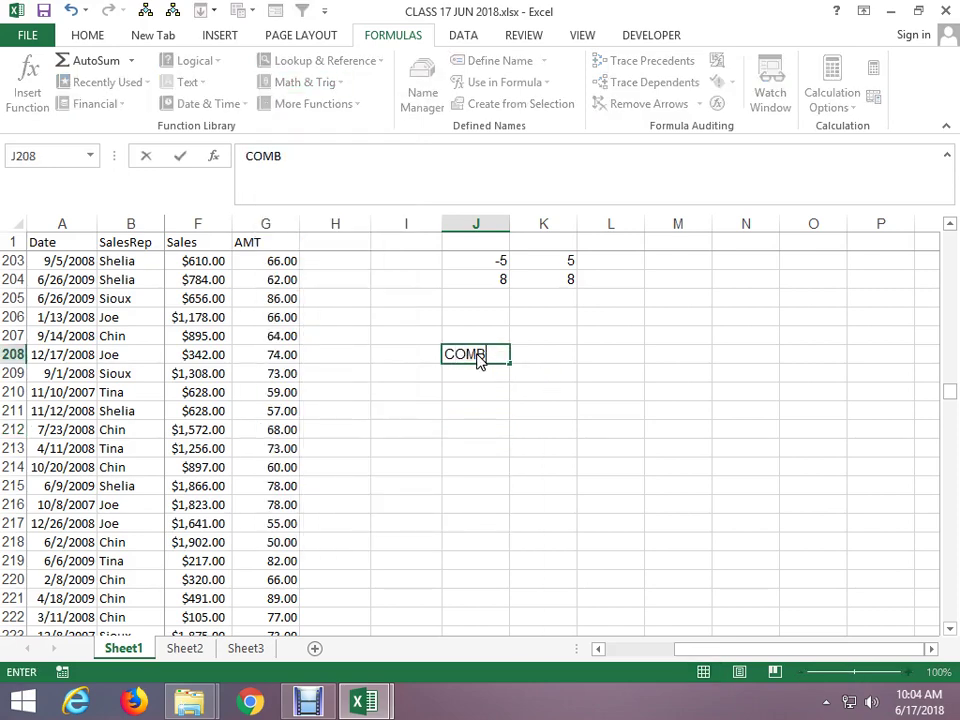
pyautogui.write('IN')
pyautogui.hotkey('ctrl', 'Return')
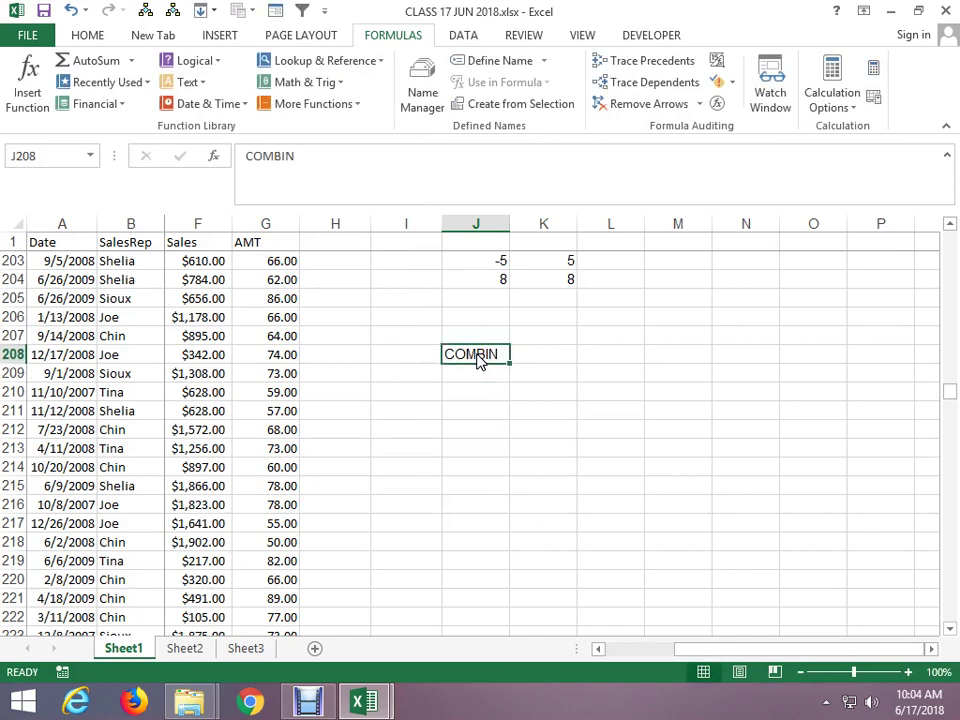
pyautogui.write('=COM')
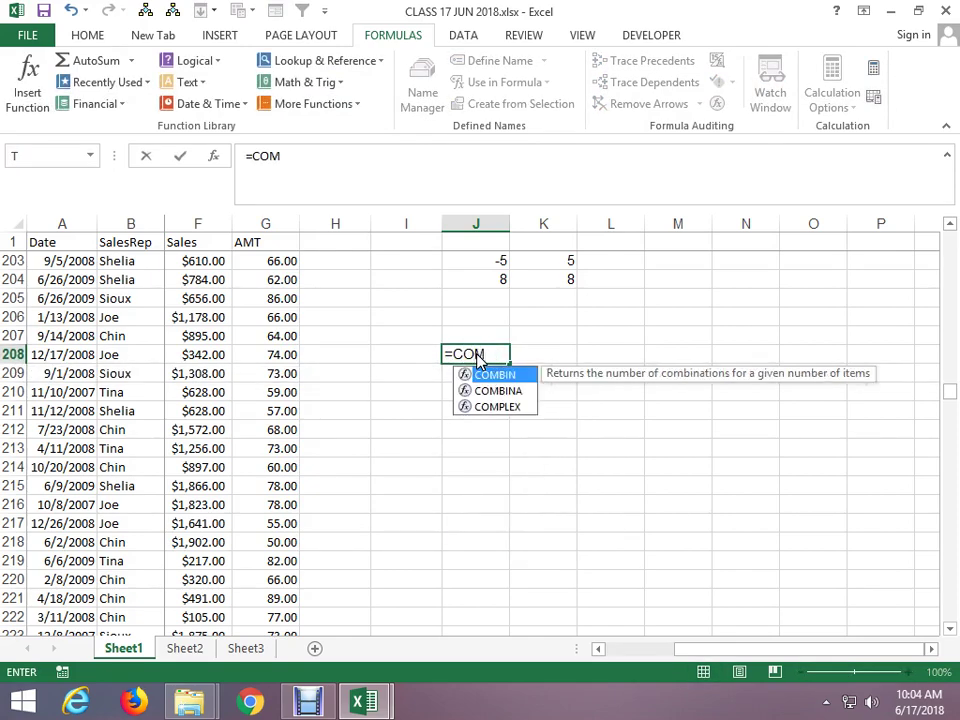
pyautogui.press('Escape')
pyautogui.press('Escape')
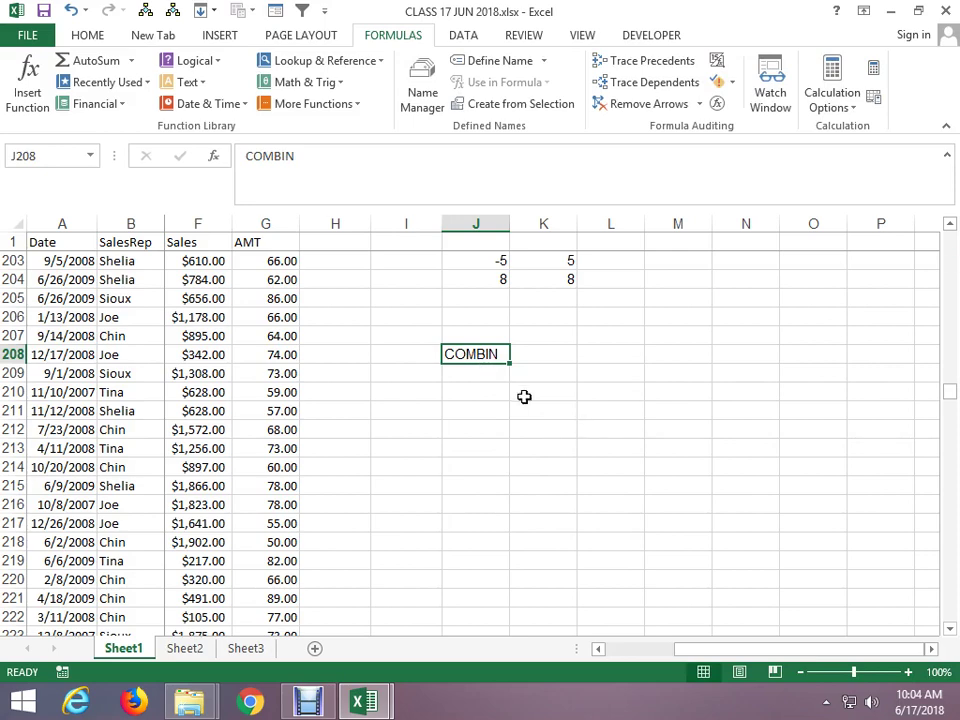
pyautogui.click(514, 392)
# List the items A, B, C and D down K210:K213.
pyautogui.write('A')
pyautogui.press('Return')
pyautogui.write('B')
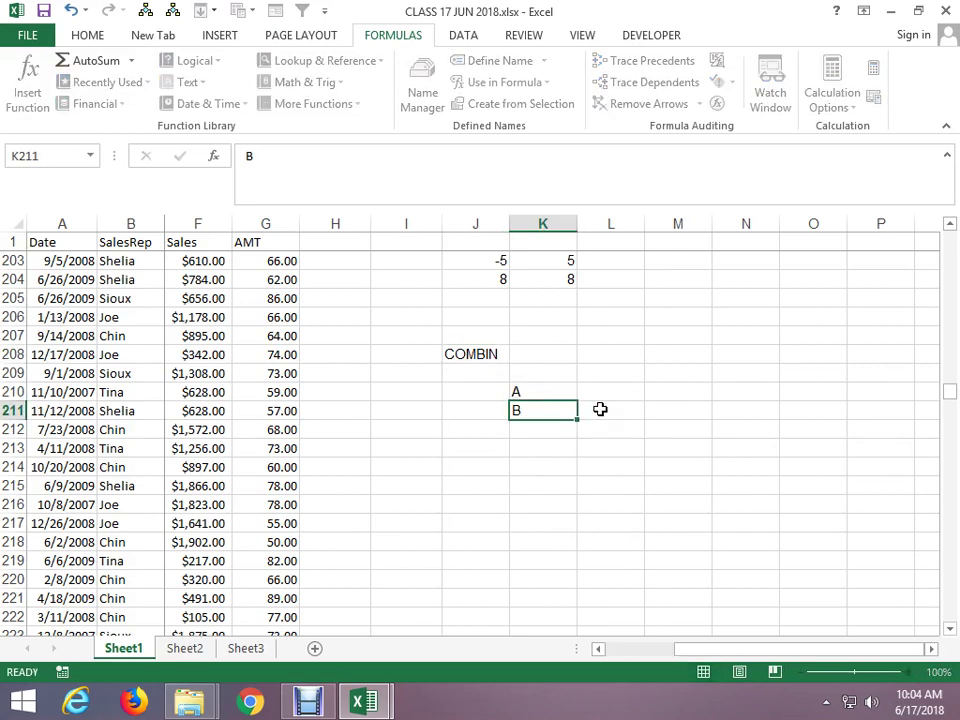
pyautogui.press('Return')
pyautogui.write('C')
pyautogui.press('Return')
pyautogui.press('Down')
pyautogui.press('Down')
pyautogui.press('Up')
pyautogui.press('Up')
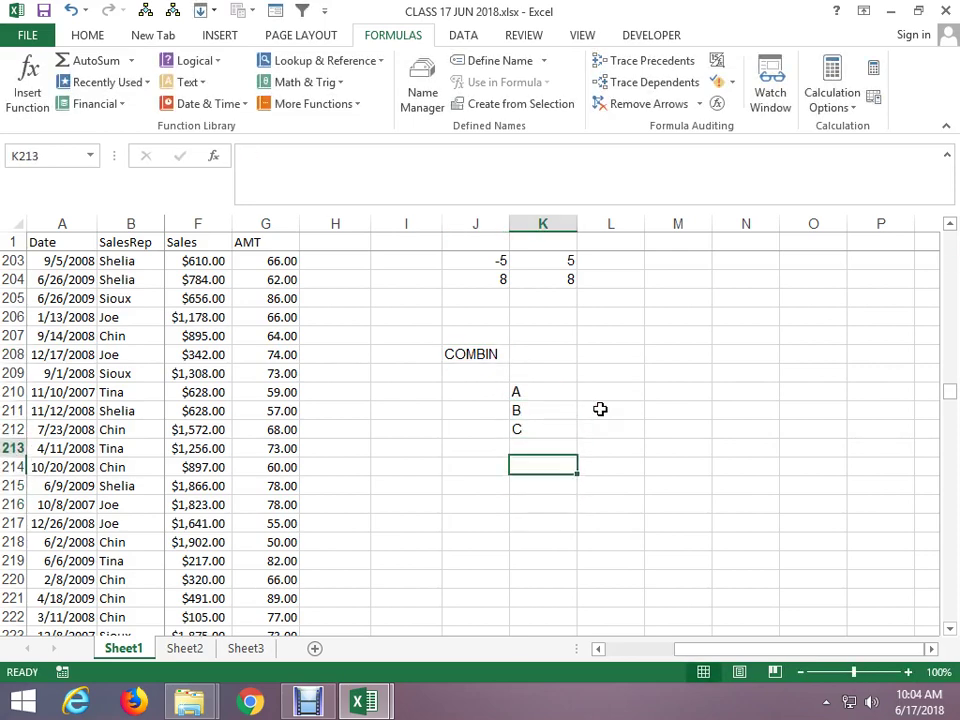
pyautogui.write('D')
pyautogui.press('Return')
# Enter =COMBIN(K210:K213,3) in L215, which returns #VALUE!
pyautogui.press('Down')
pyautogui.press('Right')
pyautogui.write('=')
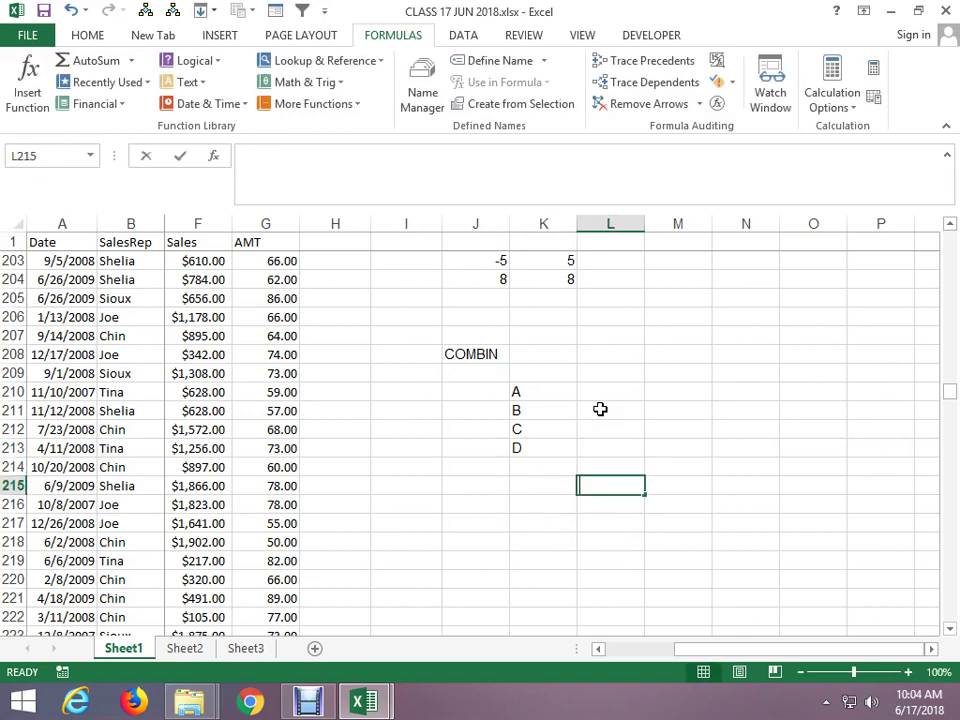
pyautogui.write('COM')
pyautogui.press('Tab')
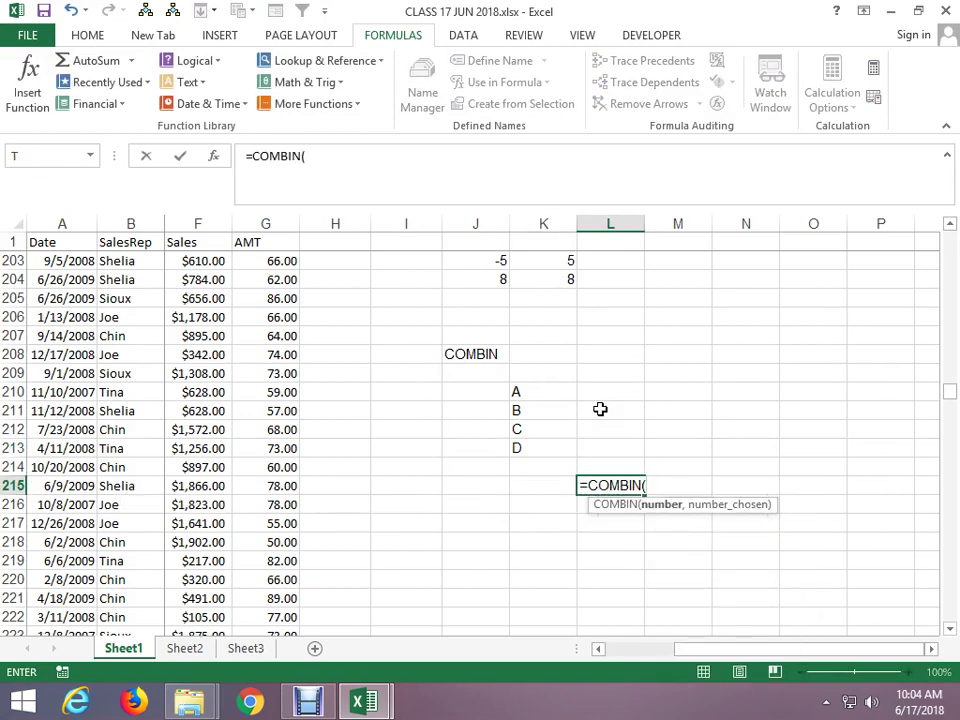
pyautogui.press('Left')
pyautogui.press('Up')
pyautogui.press('Up')
pyautogui.press('Up')
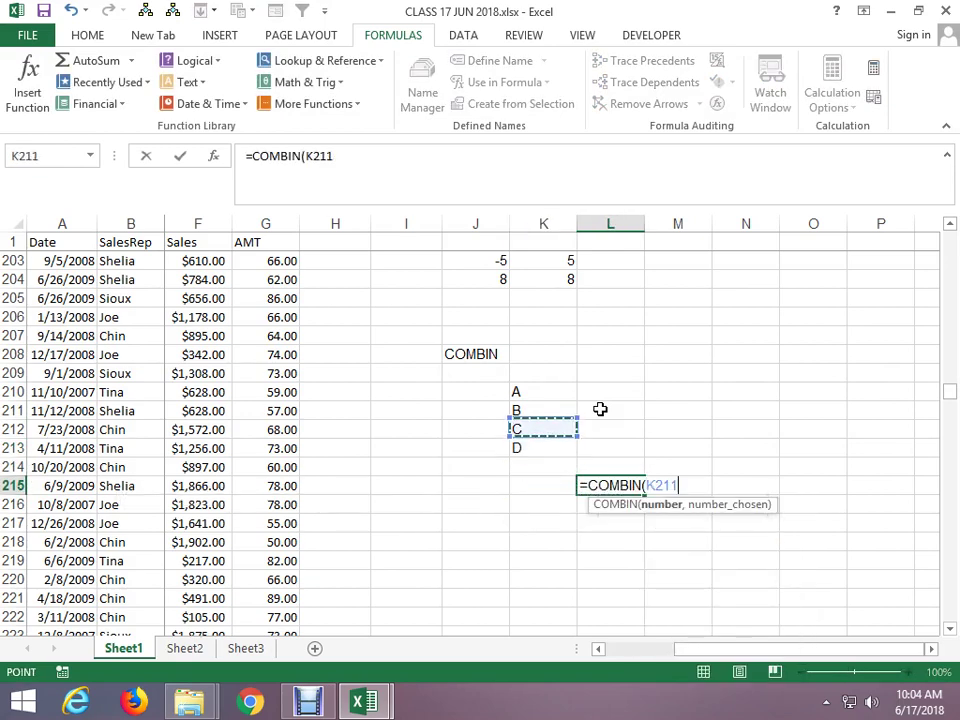
pyautogui.press('Up')
pyautogui.hotkey('shift', 'Down')
pyautogui.hotkey('shift', 'Down')
pyautogui.hotkey('shift', 'Down')
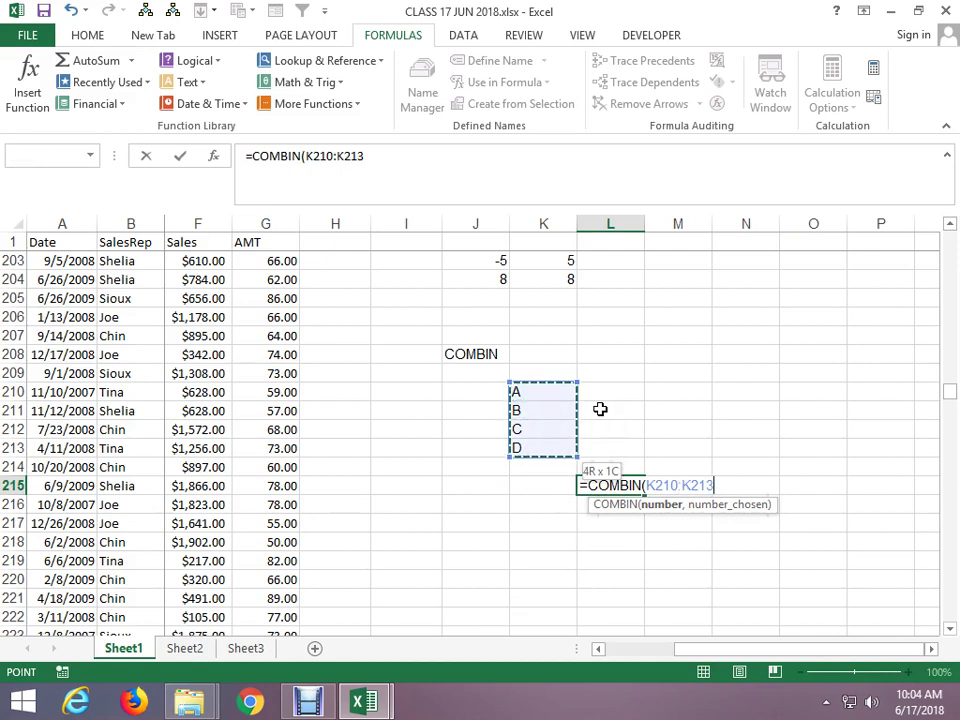
pyautogui.write(',4')
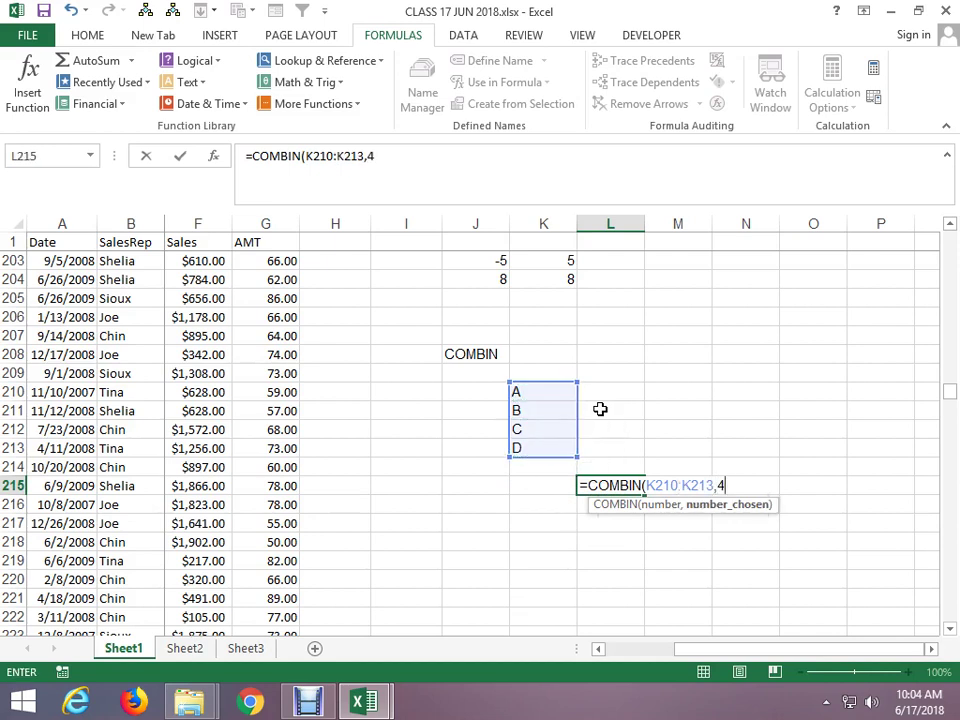
pyautogui.press('BackSpace')
pyautogui.write('3')
pyautogui.hotkey('ctrl', 'Return')
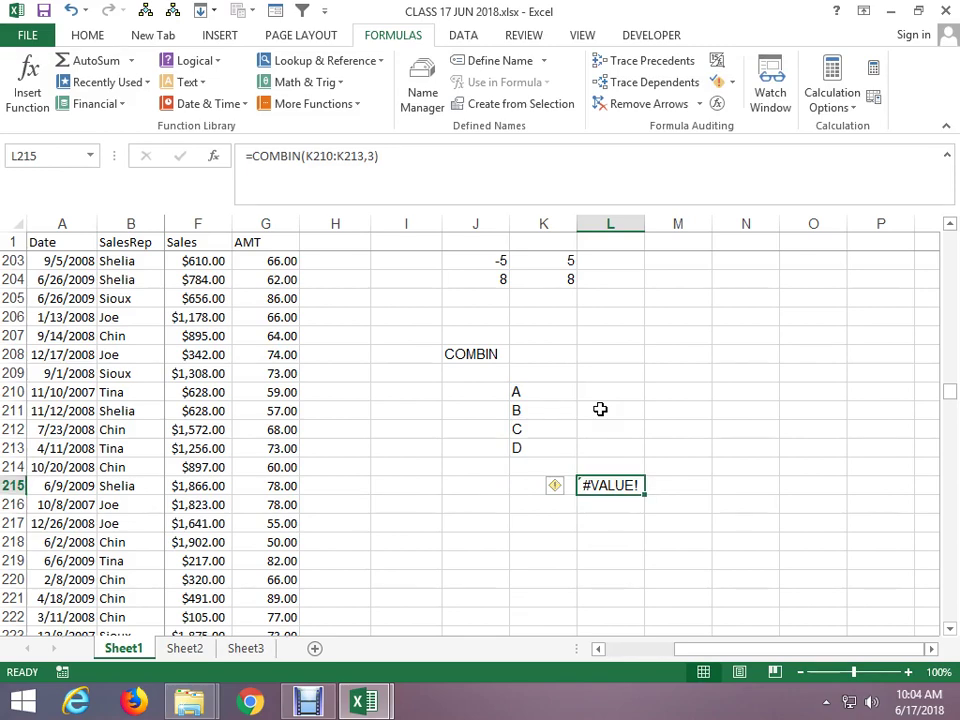
# Start another COMBIN formula in L216, then cancel it.
pyautogui.press('Down')
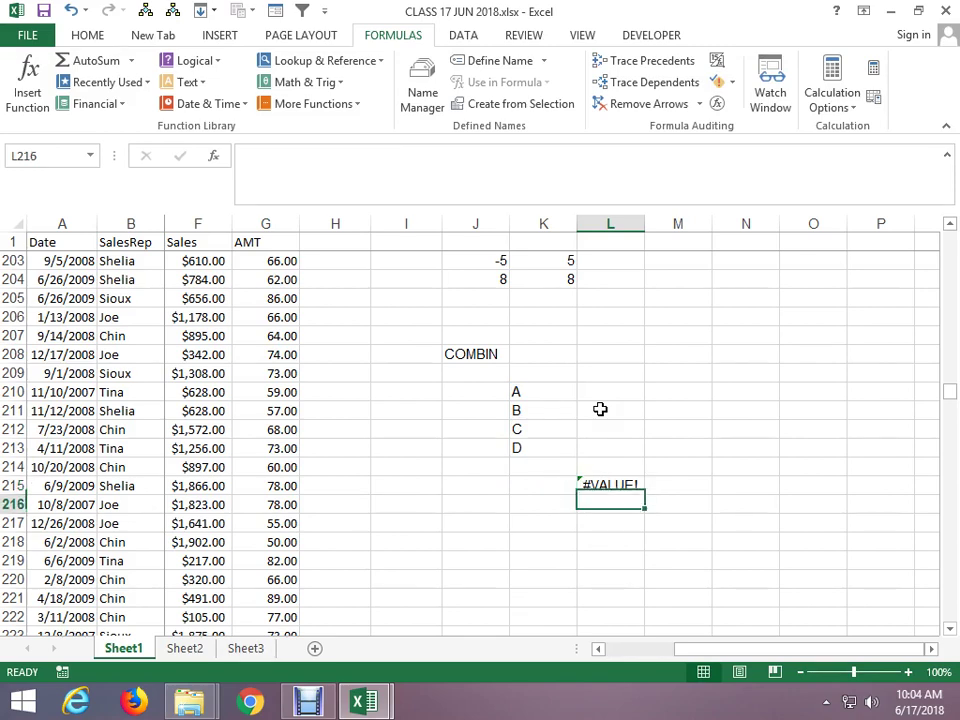
pyautogui.write('=COM')
pyautogui.press('Tab')
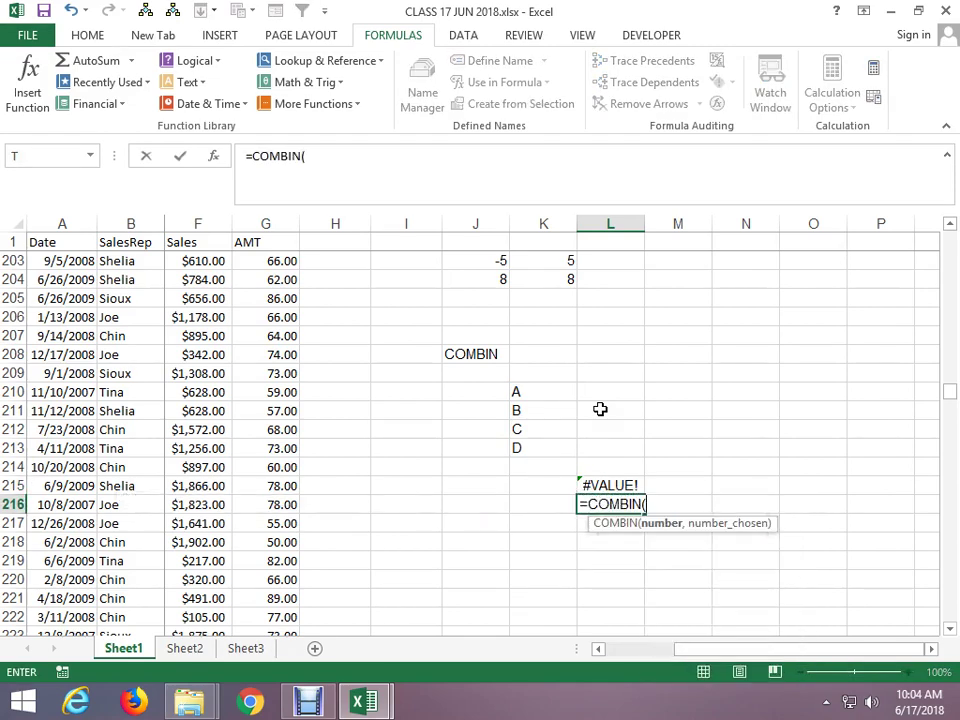
pyautogui.press('BackSpace')
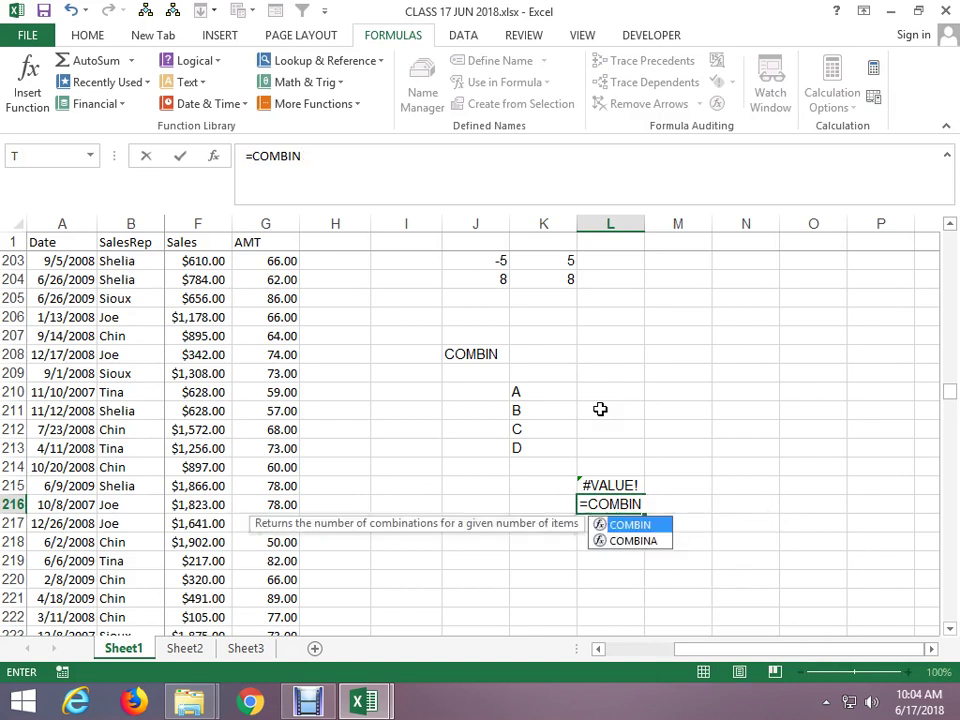
pyautogui.press('Escape')
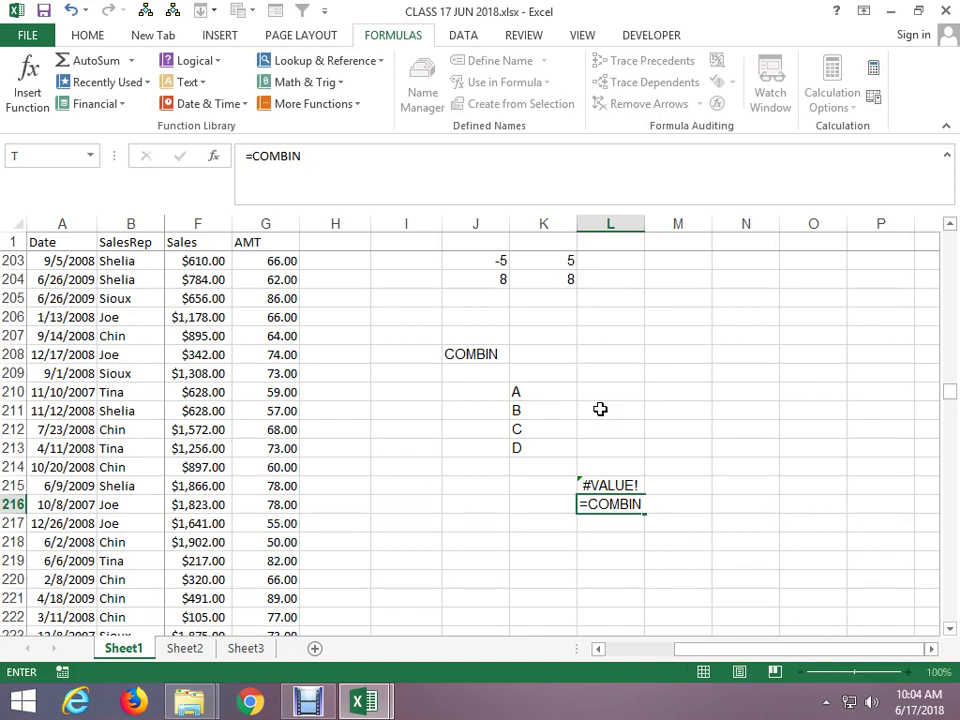
pyautogui.press('Escape')
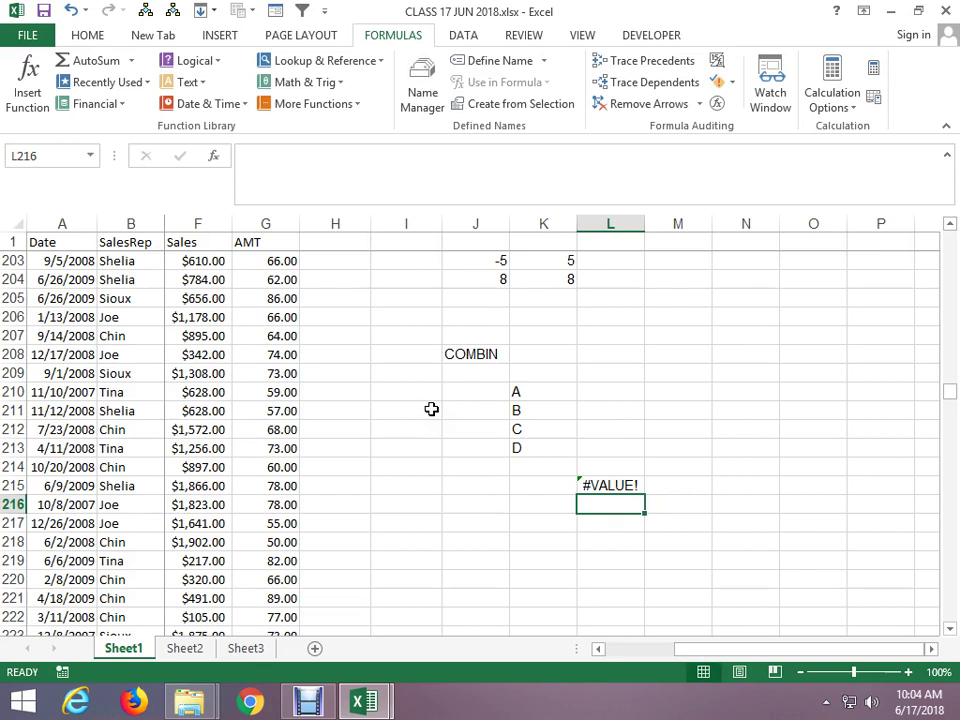
# Replace the L215 formula with =COMBIN(4,3), giving 4.
pyautogui.press('Up')
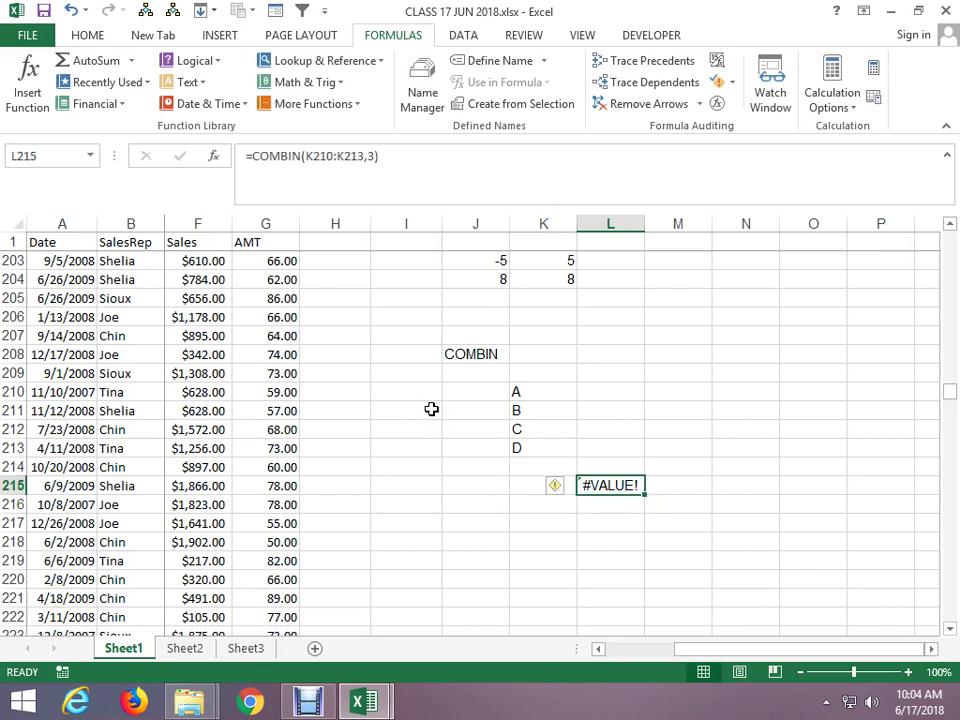
pyautogui.press('Delete')
pyautogui.write('=COM')
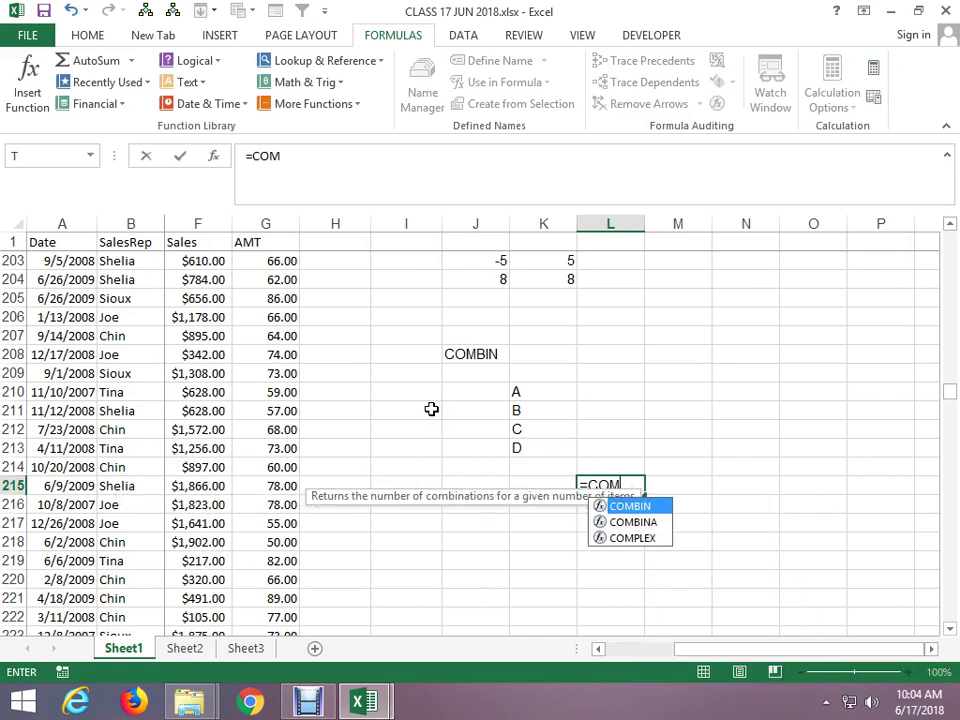
pyautogui.press('Tab')
pyautogui.write('4')
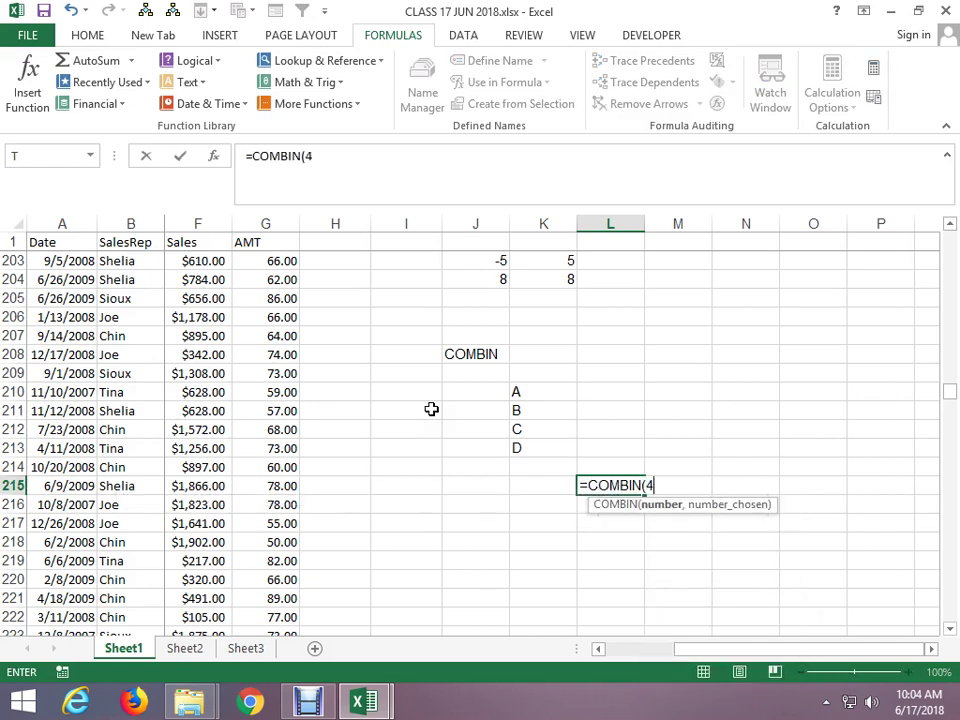
pyautogui.write(',3)')
pyautogui.press('Return')
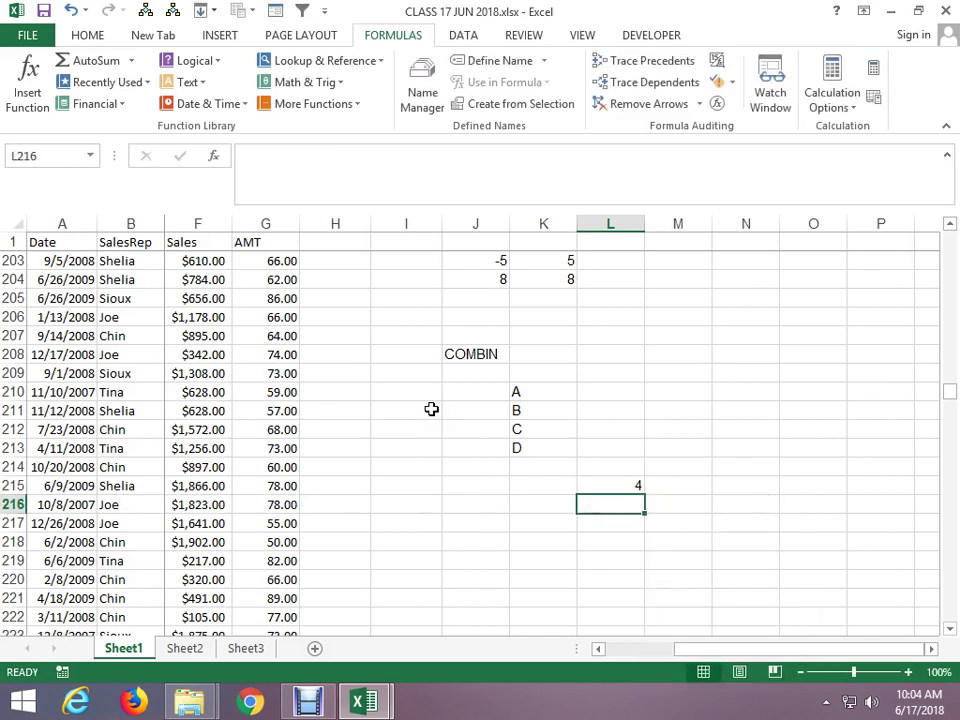
pyautogui.press('Up')
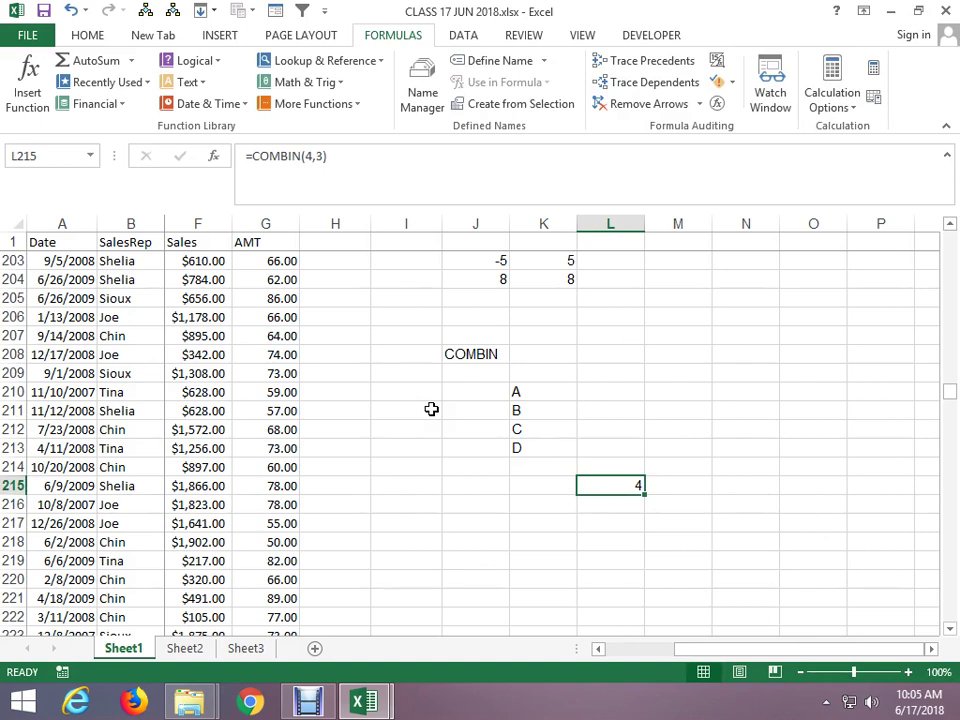
pyautogui.press('Left')
# Add E in K214 to extend the list to A–E and clear L215.
pyautogui.press('Up')
pyautogui.press('Up')
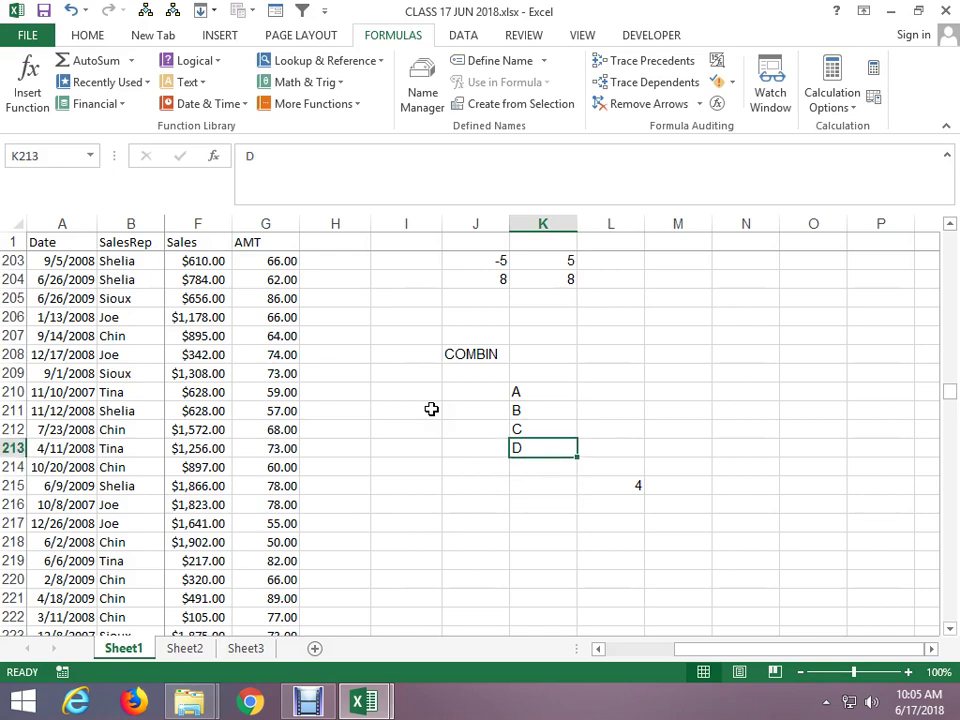
pyautogui.press('Down')
pyautogui.write('E')
pyautogui.press('Return')
pyautogui.press('Right')
pyautogui.press('Delete')
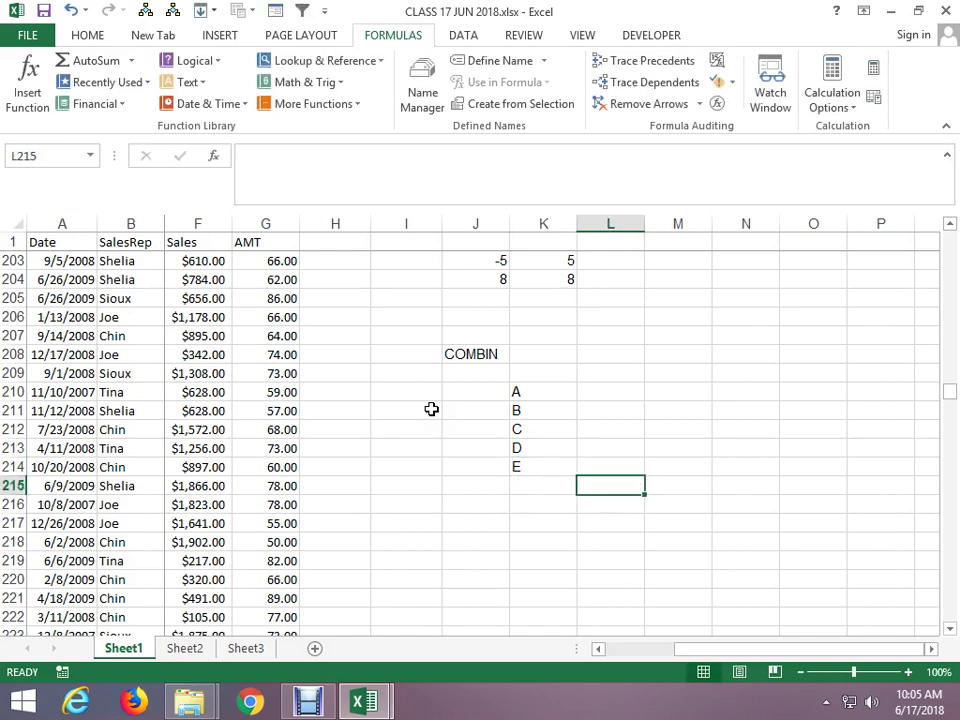
# Enter =COMBIN(5,4) in M211, returning 5.
pyautogui.press('Up')
pyautogui.press('Up')
pyautogui.press('Up')
pyautogui.press('Up')
pyautogui.press('Right')
pyautogui.write('=COM')
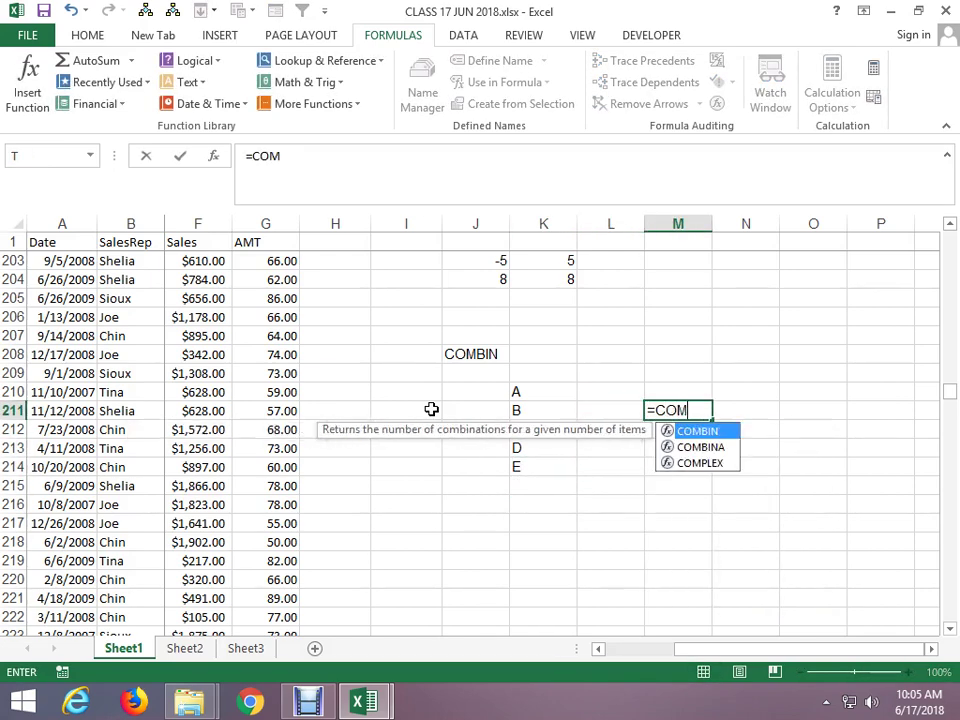
pyautogui.write('BIN(')
pyautogui.press('Left')
pyautogui.press('Left')
pyautogui.press('Right')
pyautogui.press('BackSpace')
pyautogui.press('BackSpace')
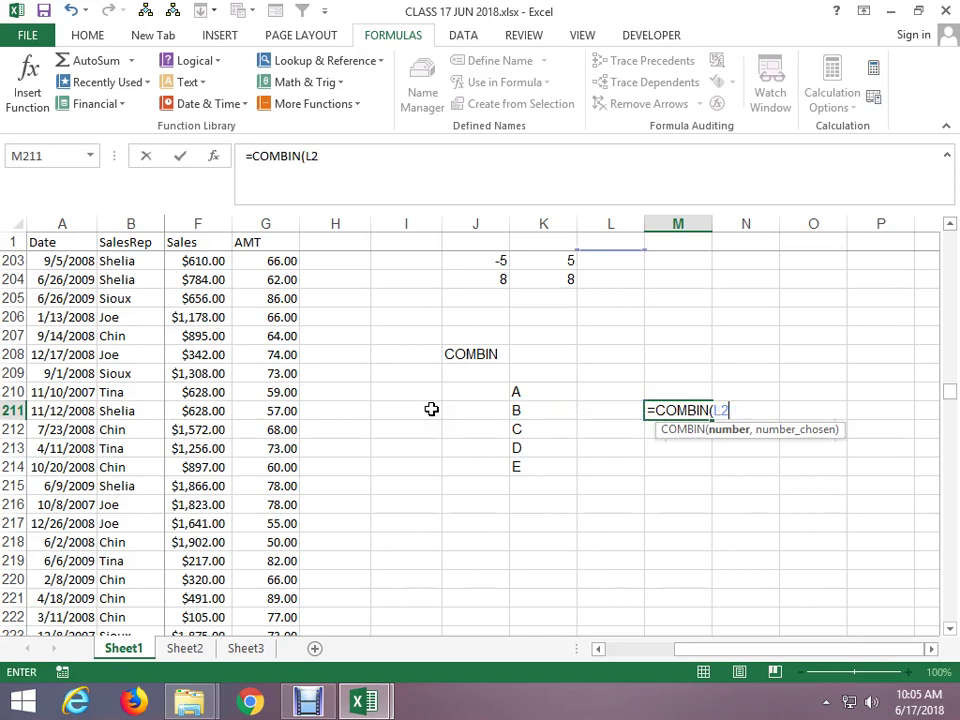
pyautogui.press('BackSpace')
pyautogui.press('BackSpace')
pyautogui.write('5,')
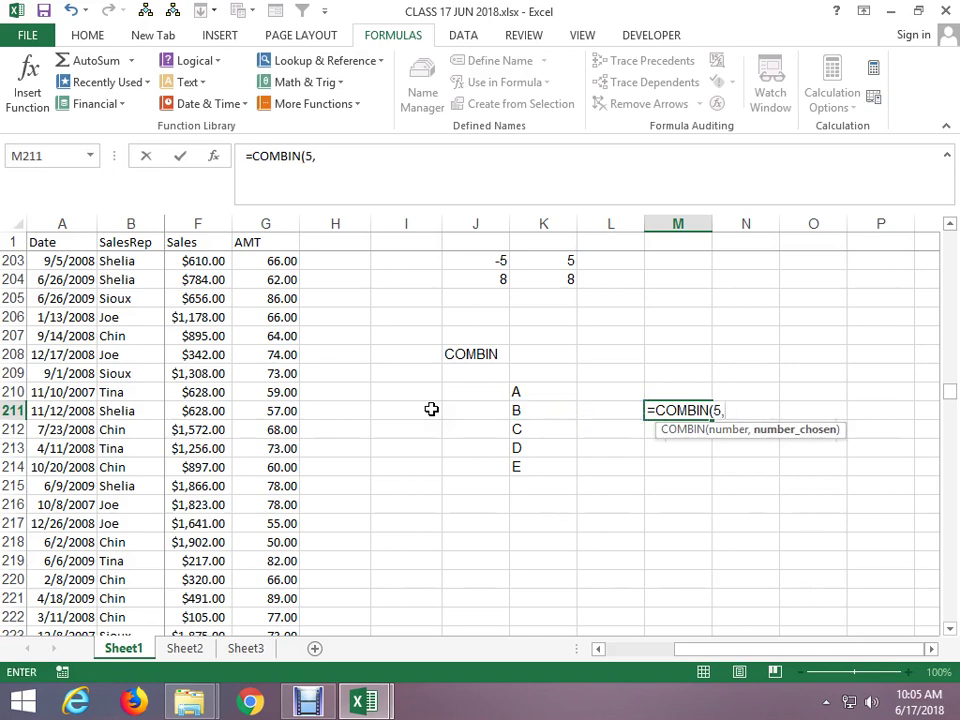
pyautogui.write('4')
pyautogui.write(')')
pyautogui.hotkey('ctrl', 'Return')
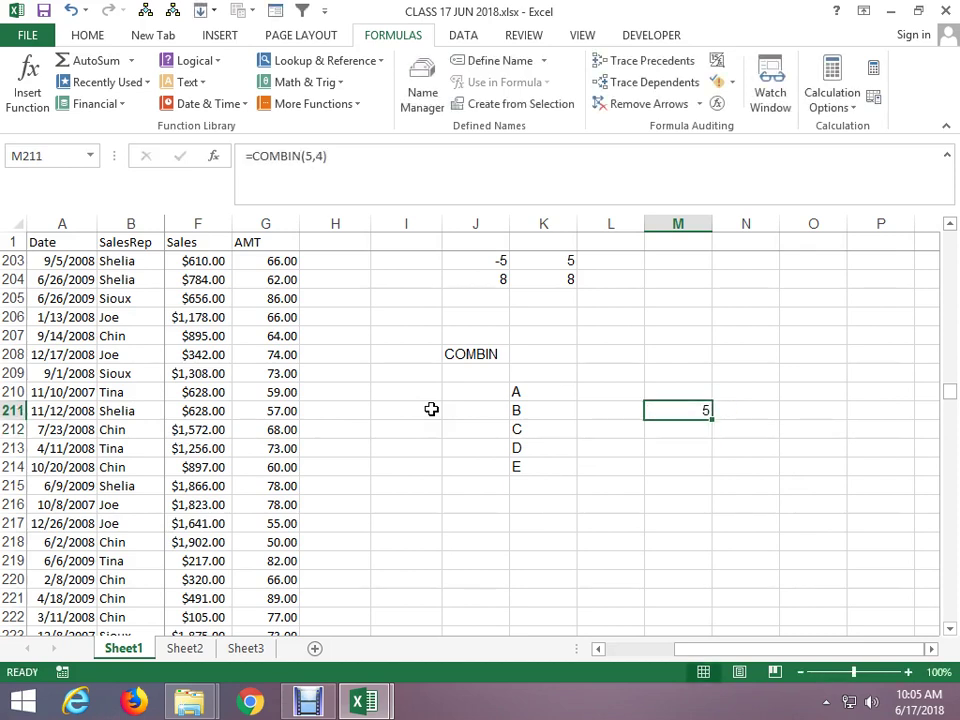
# Enter =COMBIN(5,3) in M212 from a copy of the formula above, returning 10.
pyautogui.press('Down')
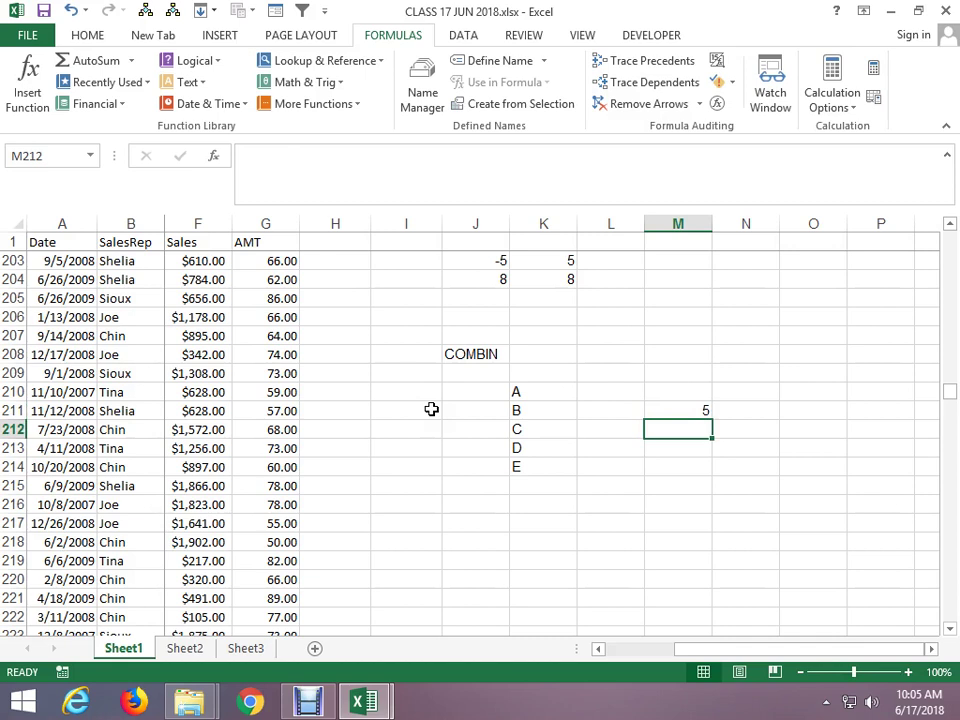
pyautogui.hotkey('ctrl', "'")
pyautogui.press('BackSpace')
pyautogui.press('BackSpace')
pyautogui.write('3')
pyautogui.press('Return')
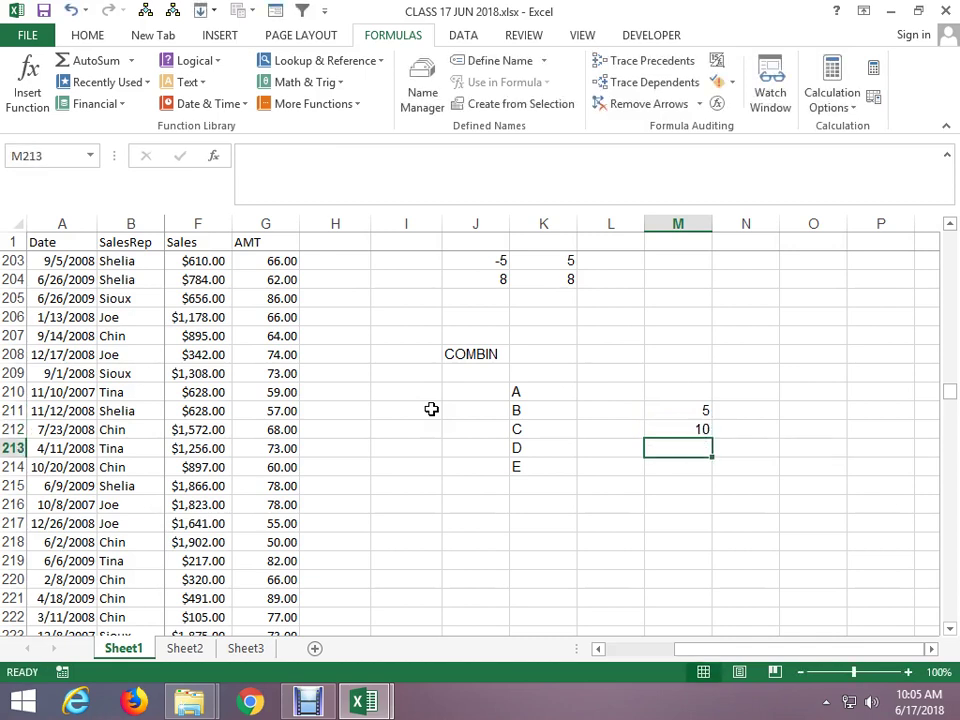
pyautogui.press('Up')
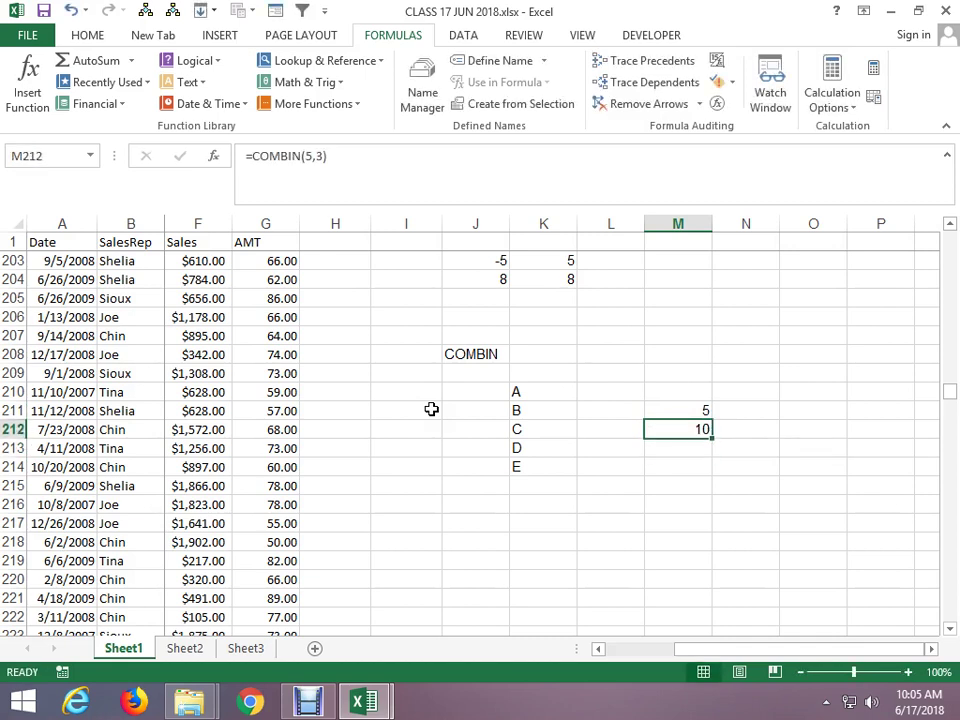
pyautogui.press('Up')
pyautogui.press('Left')
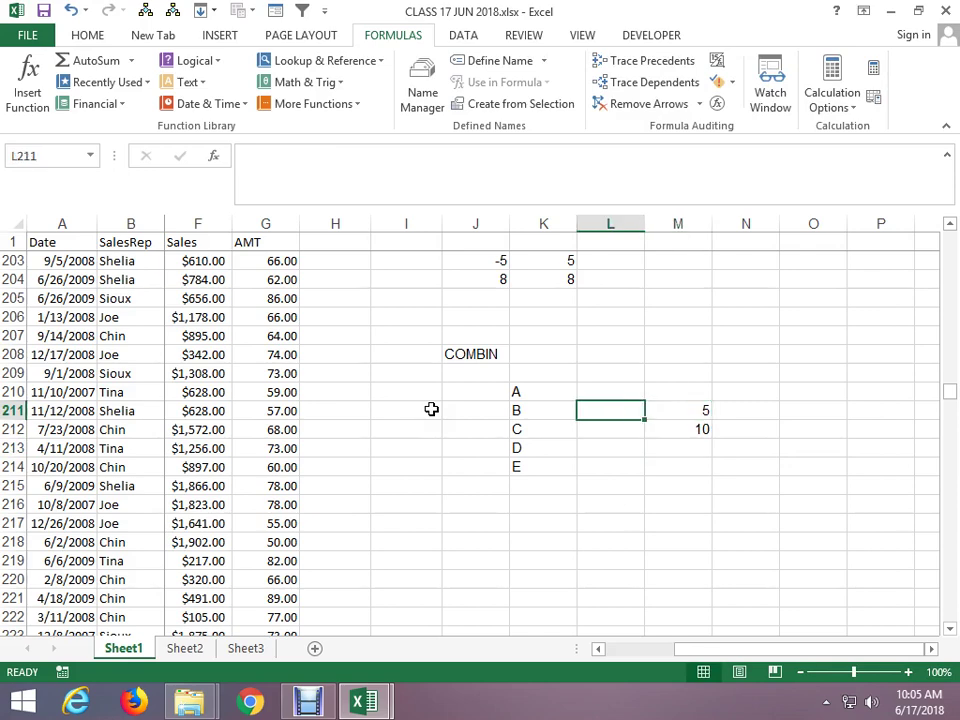
pyautogui.press('Up')
pyautogui.press('Left')
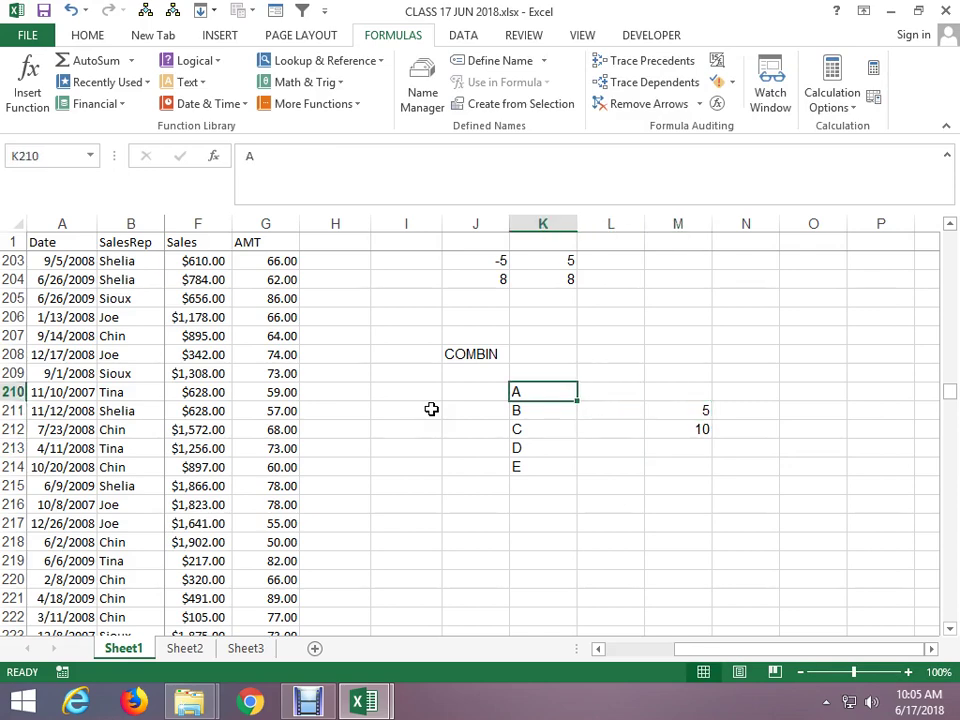
# Enter the letters A, B, C, D down K216:K219.
pyautogui.press('Down')
pyautogui.press('Down')
pyautogui.press('Down')
pyautogui.press('Down')
pyautogui.press('Down')
pyautogui.write('A')
pyautogui.press('Return')
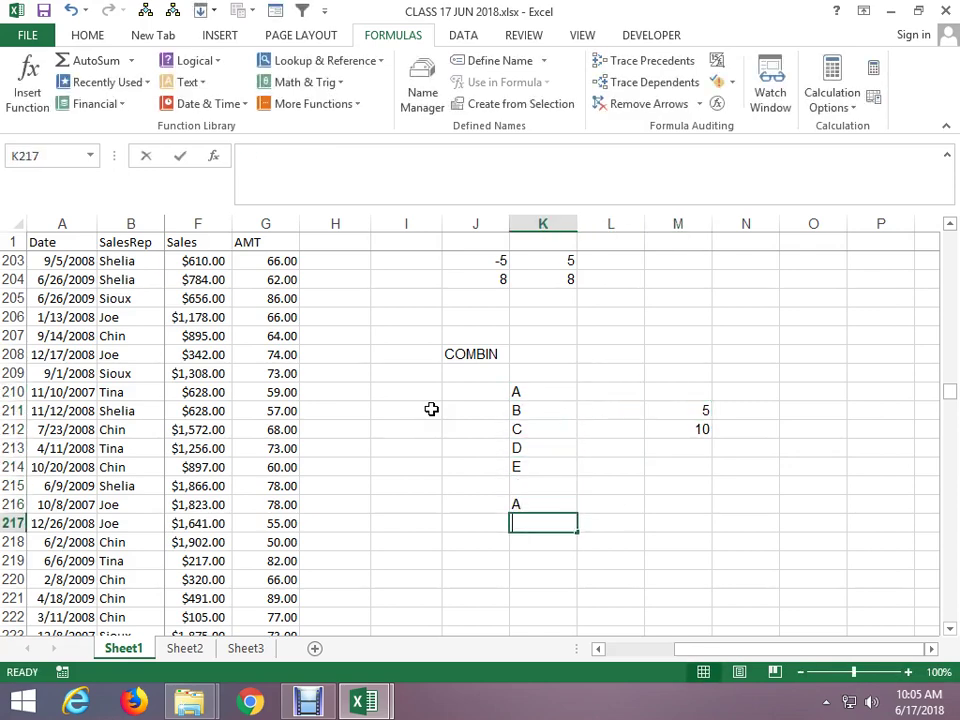
pyautogui.write('B')
pyautogui.press('Return')
pyautogui.write('C')
pyautogui.press('Return')
pyautogui.write('D')
pyautogui.press('Return')
pyautogui.press('Up')
pyautogui.press('Up')
pyautogui.press('Up')
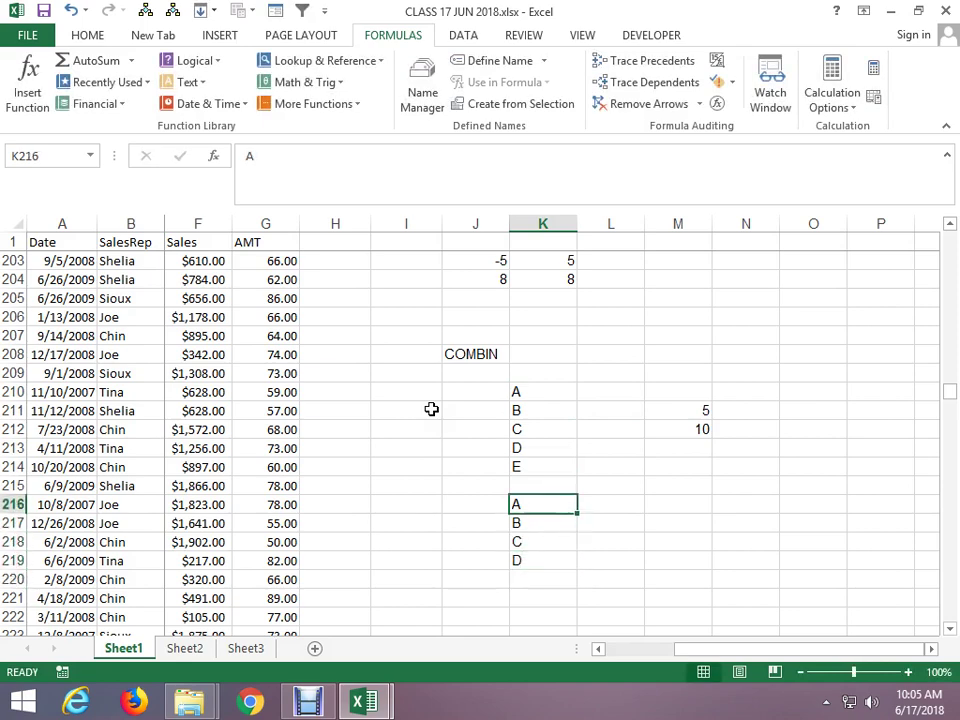
# Enter A, B, C, E down L216:L219, correcting a mistyped V to C.
pyautogui.press('Right')
pyautogui.write('A')
pyautogui.press('Return')
pyautogui.write('B')
pyautogui.press('Return')
pyautogui.write('V')
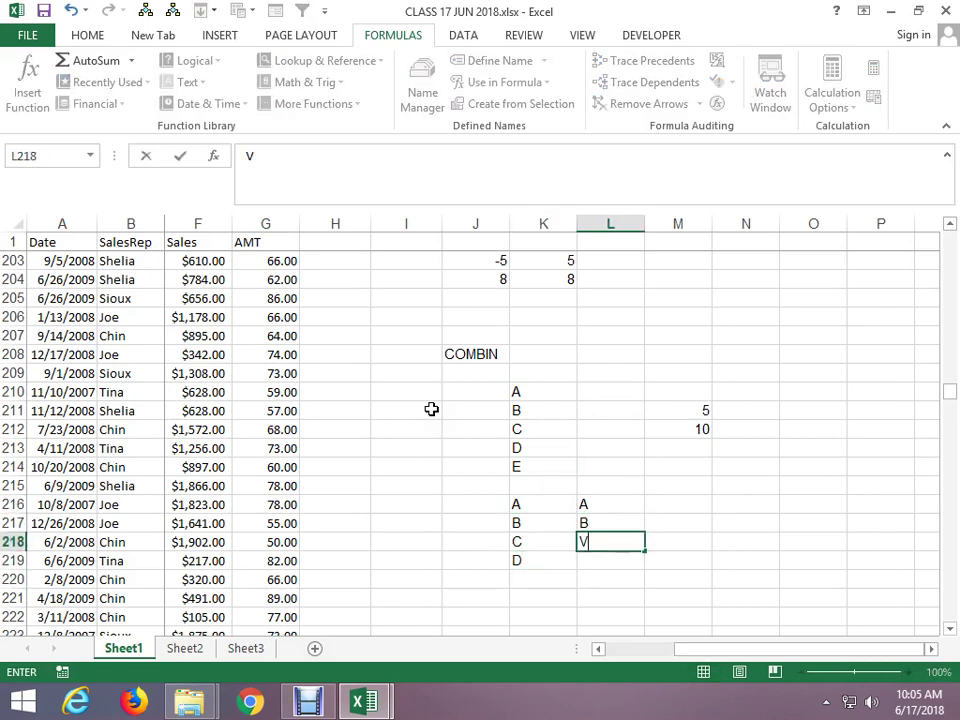
pyautogui.press('BackSpace')
pyautogui.write('C')
pyautogui.press('Return')
pyautogui.write('E')
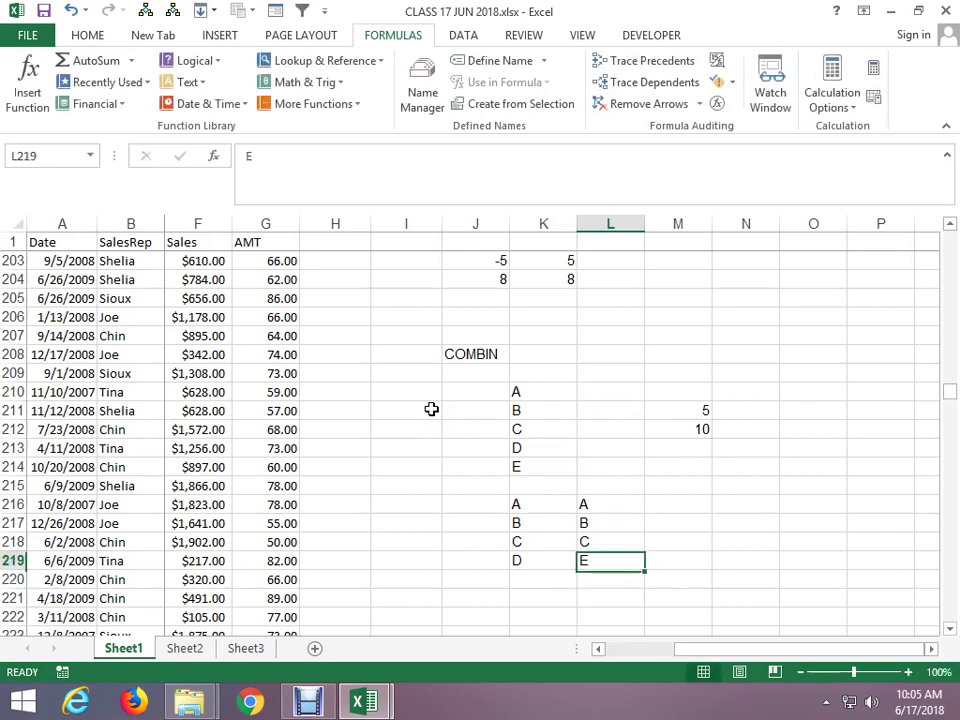
pyautogui.press('Return')
pyautogui.press('Up')
pyautogui.press('Up')
pyautogui.press('Up')
# Enter A, C, D, E down M216:M219.
pyautogui.press('Right')
pyautogui.write('A')
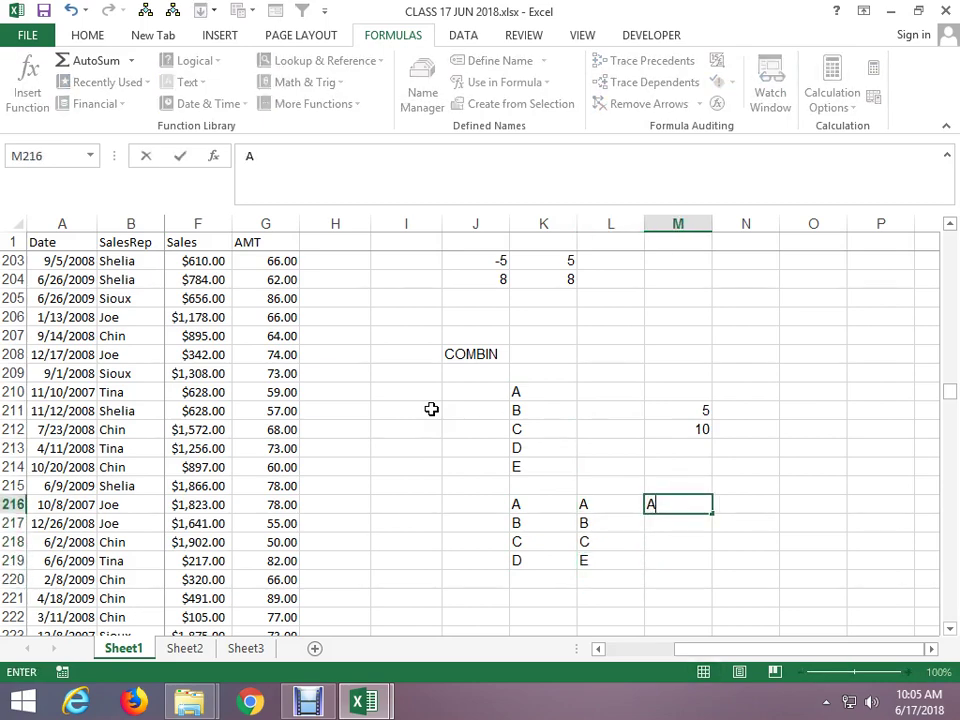
pyautogui.press('Return')
pyautogui.write('C')
pyautogui.press('Return')
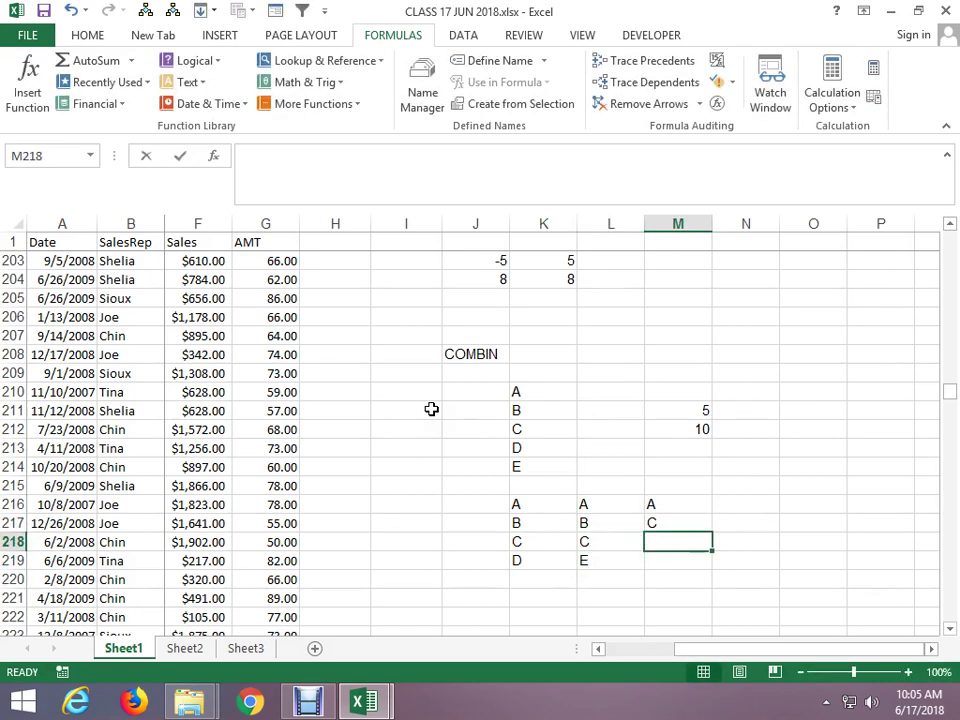
pyautogui.write('D')
pyautogui.press('Return')
pyautogui.write('E')
pyautogui.press('Up')
pyautogui.press('Up')
pyautogui.press('Up')
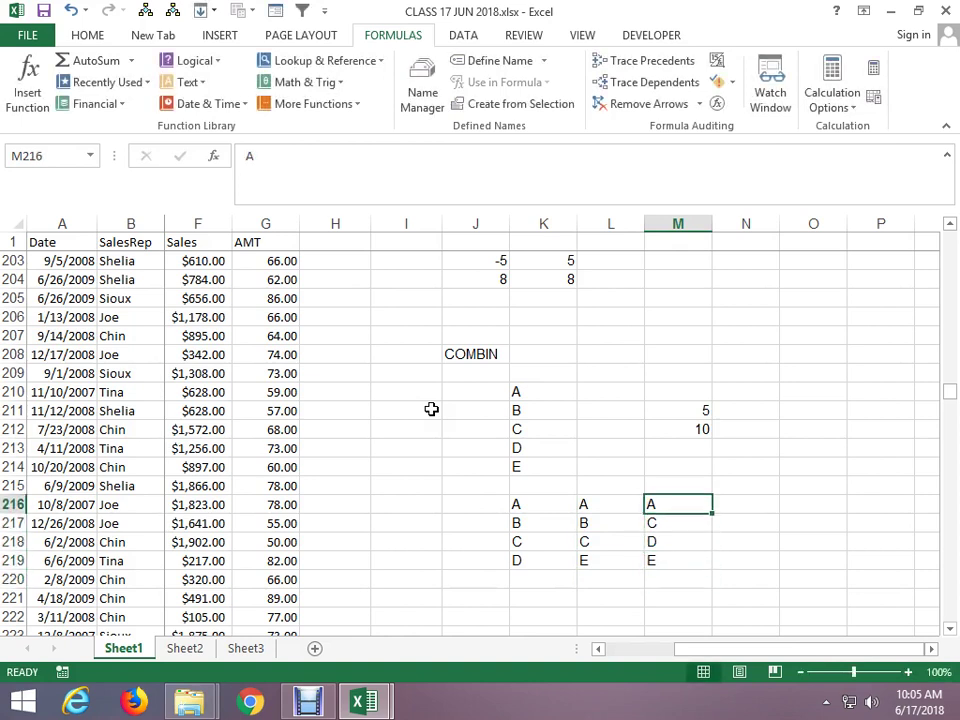
pyautogui.press('Up')
pyautogui.press('Up')
pyautogui.press('Up')
pyautogui.press('Up')
pyautogui.press('Up')
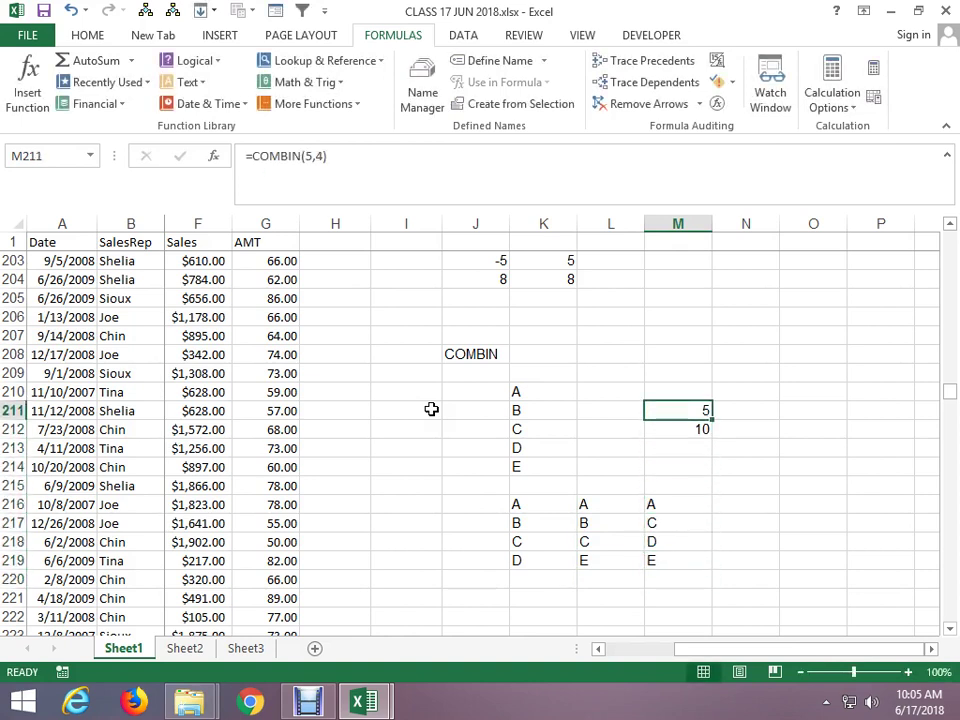
# Enter B, C, D, E down N216:N219.
pyautogui.press('Down')
pyautogui.press('Down')
pyautogui.press('Down')
pyautogui.press('Down')
pyautogui.press('Down')
pyautogui.press('Right')
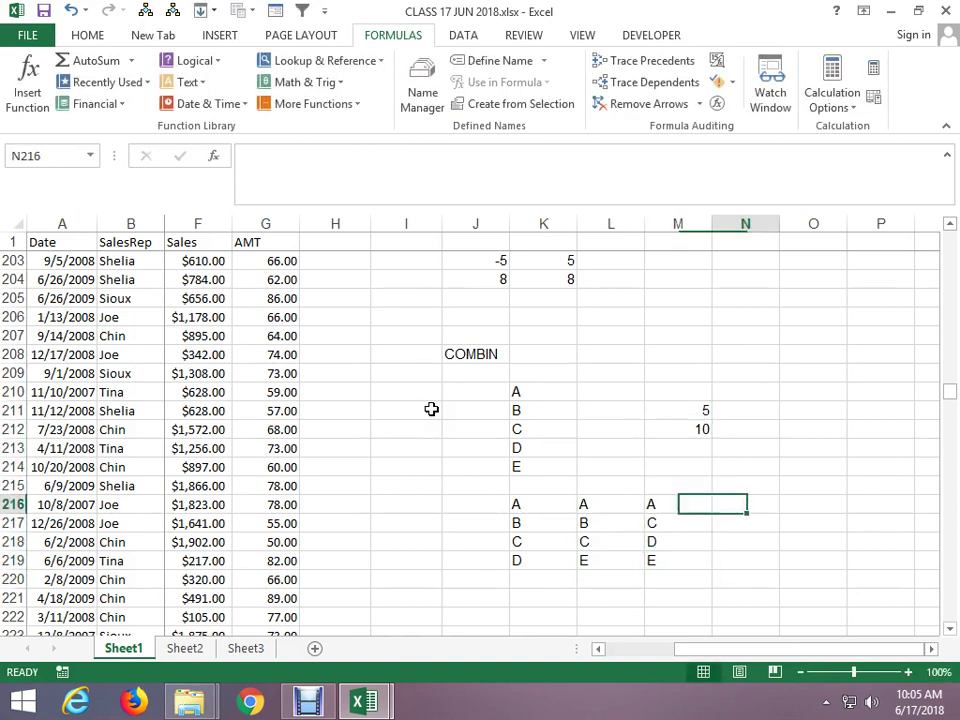
pyautogui.press('F2')
pyautogui.write('B')
pyautogui.press('Return')
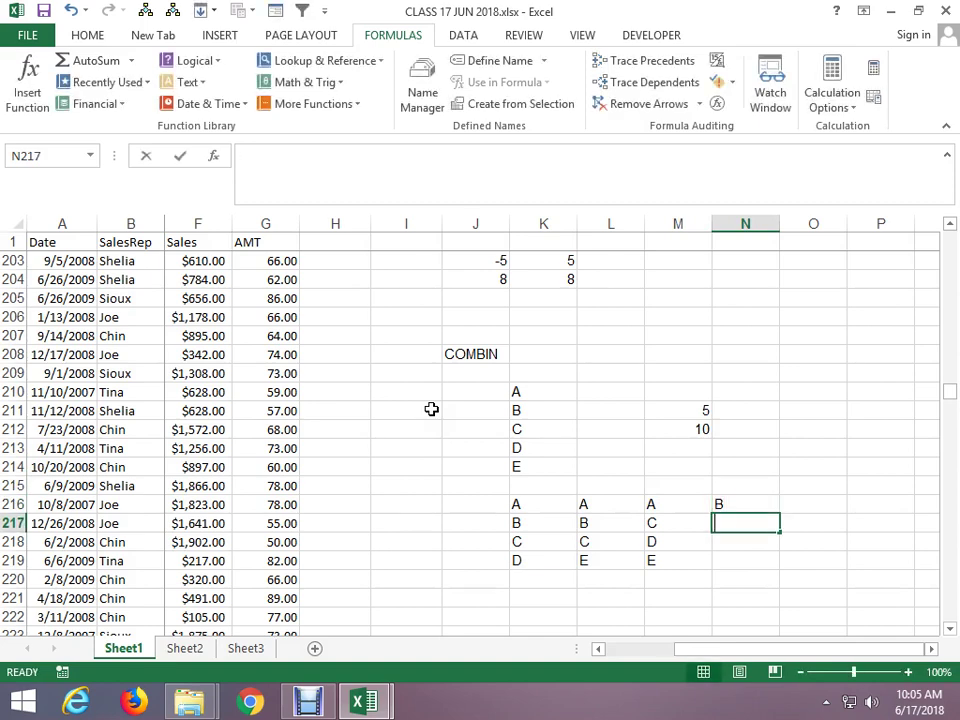
pyautogui.write('C')
pyautogui.press('Return')
pyautogui.write('D E')
pyautogui.hotkey('ctrl', 'Return')
pyautogui.press('Up')
pyautogui.press('Up')
pyautogui.press('Up')
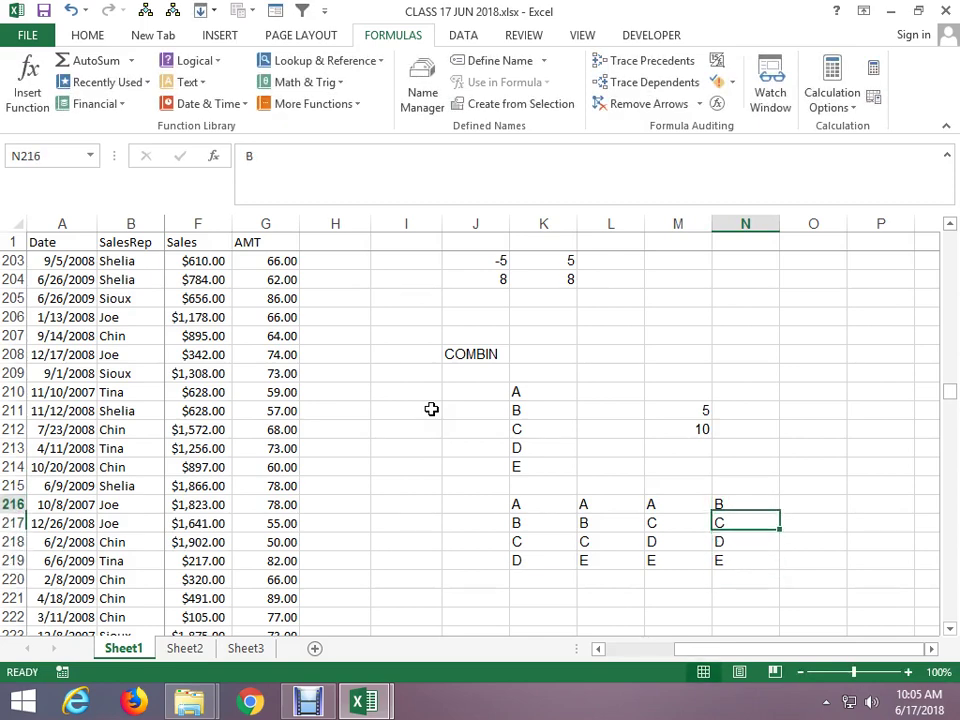
# Move around the K–N groupings to review them, ending at O216.
pyautogui.press('Right')
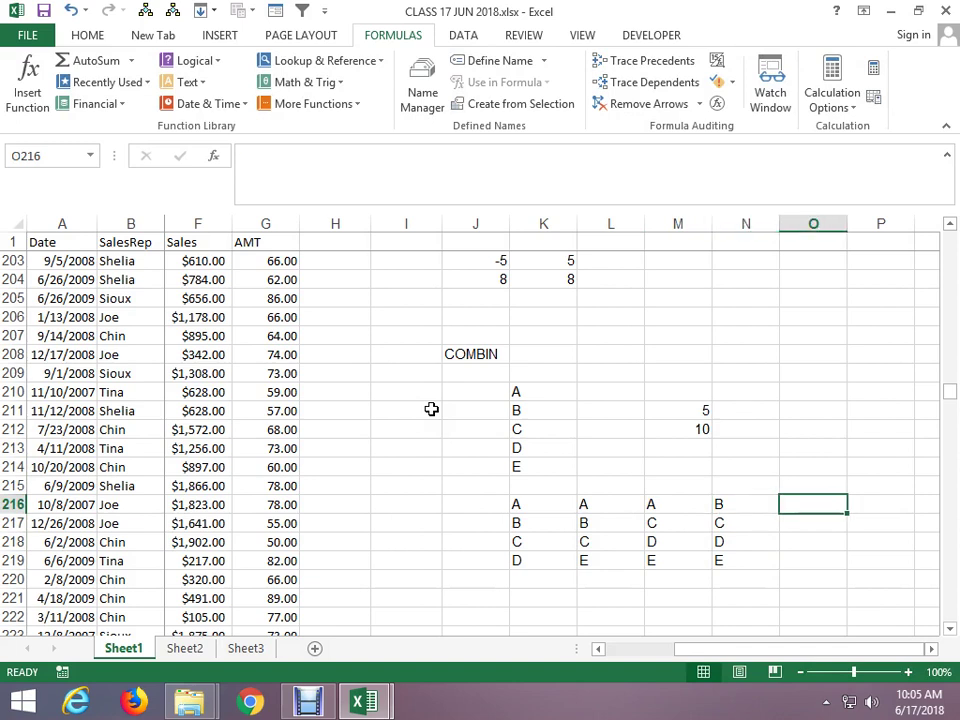
pyautogui.press('Left')
pyautogui.press('Left')
pyautogui.press('Left')
pyautogui.press('Left')
pyautogui.press('Left')
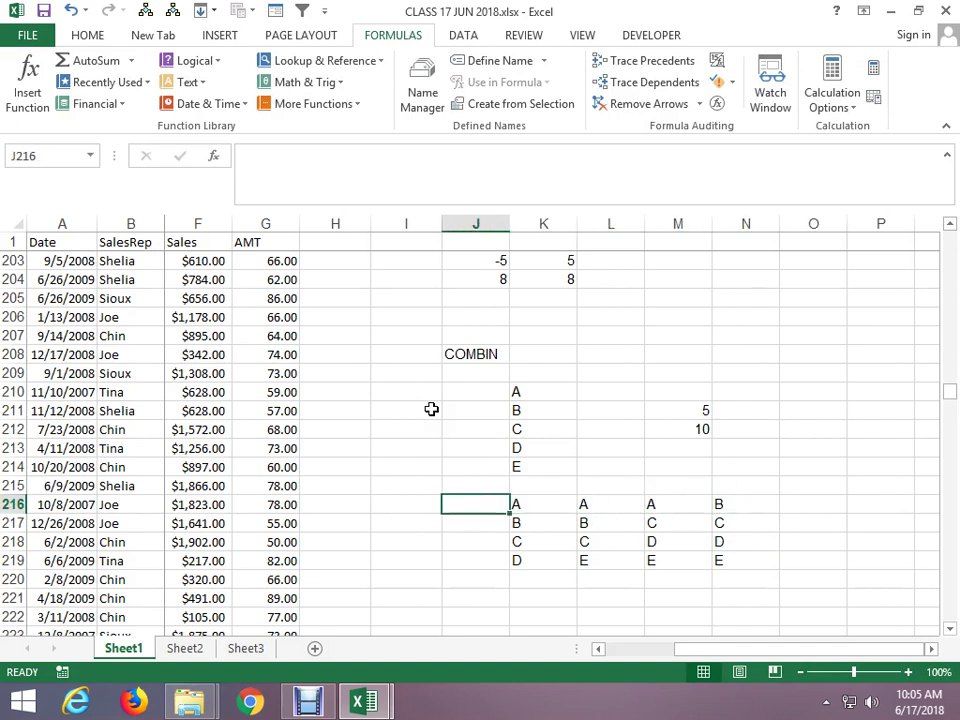
pyautogui.press('Right')
pyautogui.press('Right')
pyautogui.press('Left')
pyautogui.press('Down')
pyautogui.press('Down')
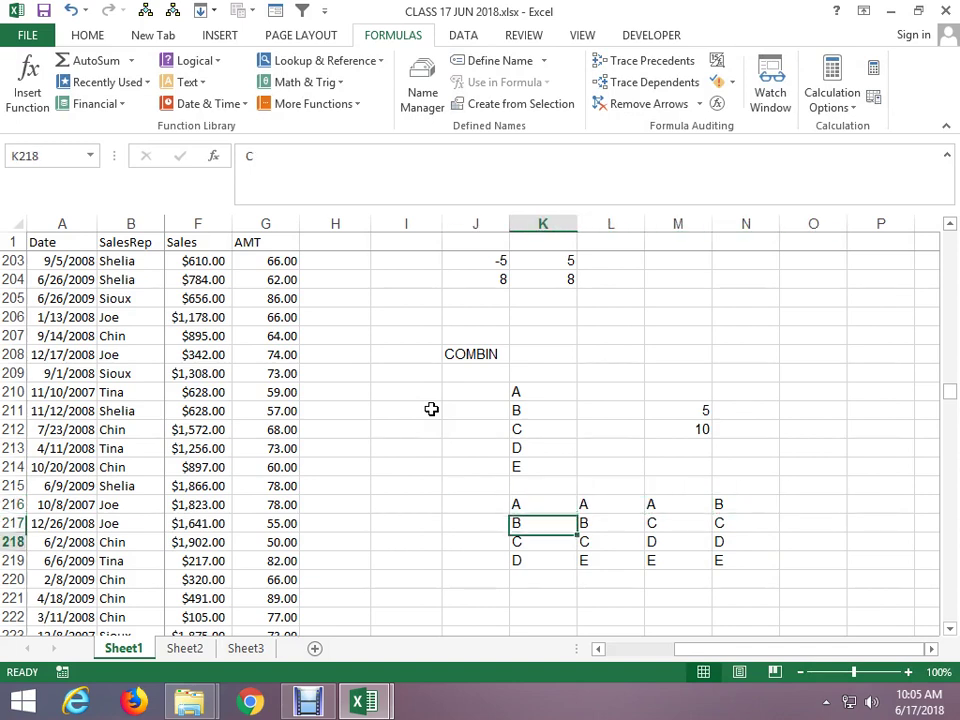
pyautogui.press('Right')
pyautogui.press('Right')
pyautogui.press('Right')
pyautogui.press('Up')
pyautogui.press('Right')
pyautogui.press('Up')
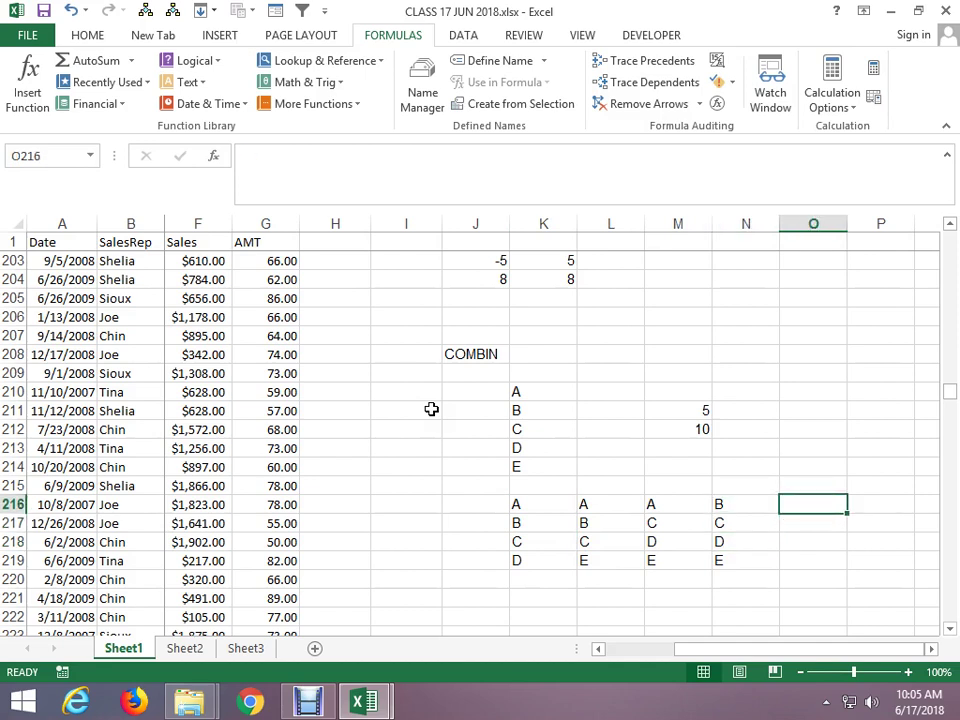
pyautogui.press('Left')
pyautogui.press('Right')
pyautogui.press('Left')
pyautogui.press('Left')
pyautogui.press('Down')
pyautogui.press('Left')
pyautogui.press('Down')
pyautogui.press('Down')
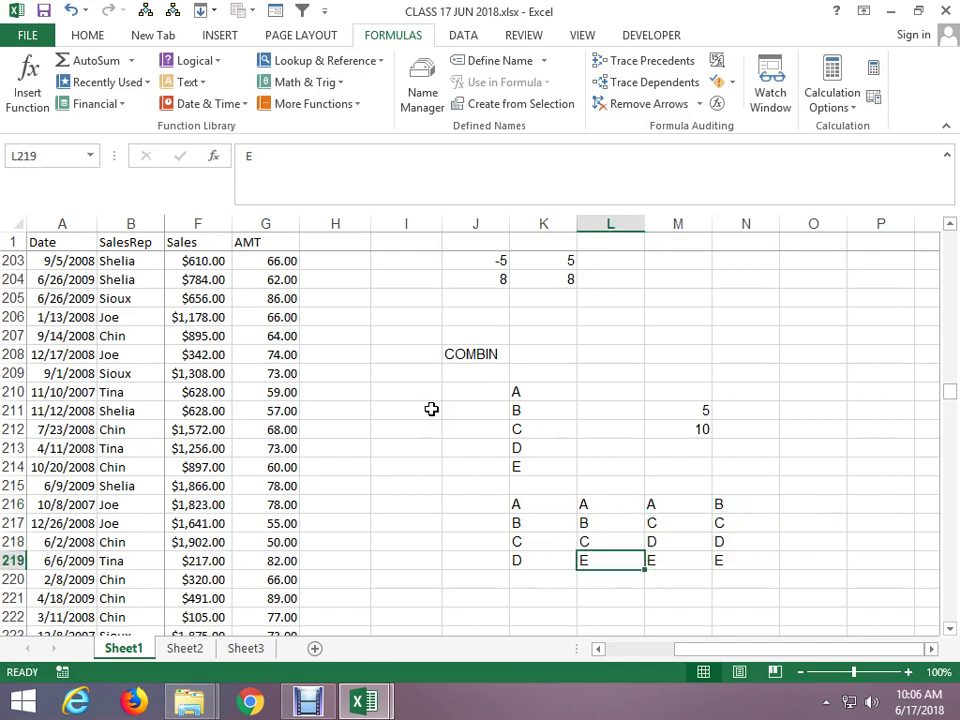
pyautogui.press('Right')
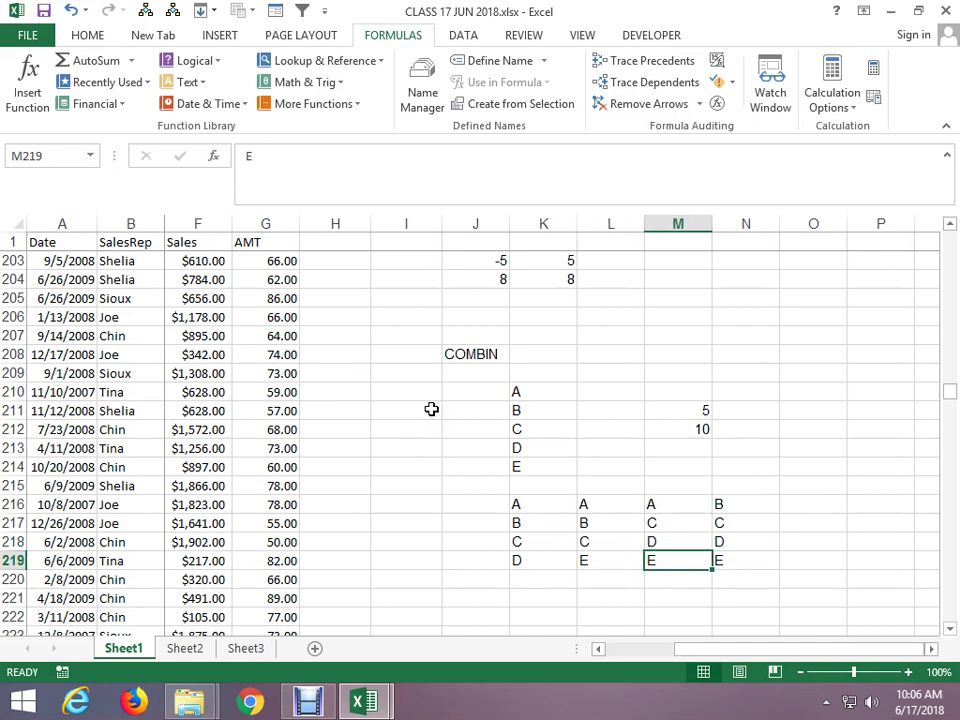
pyautogui.press('Right')
pyautogui.press('Up')
pyautogui.press('Up')
pyautogui.press('Up')
pyautogui.press('Right')
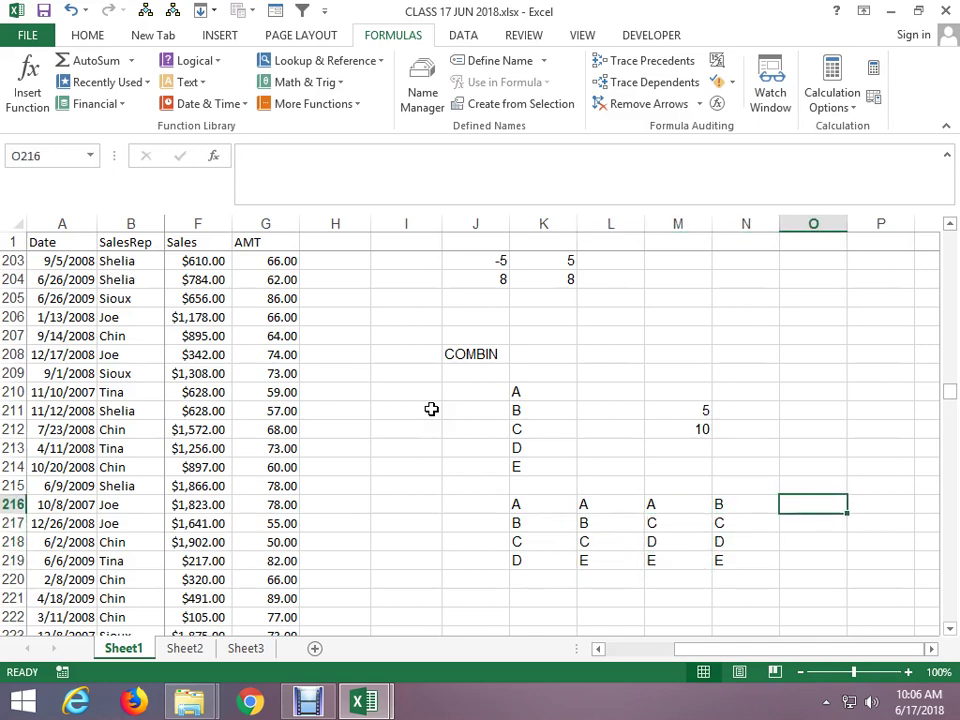
# Enter C, D, E, A down O216:O219.
pyautogui.write('C')
pyautogui.press('Return')
pyautogui.write('D')
pyautogui.press('Return')
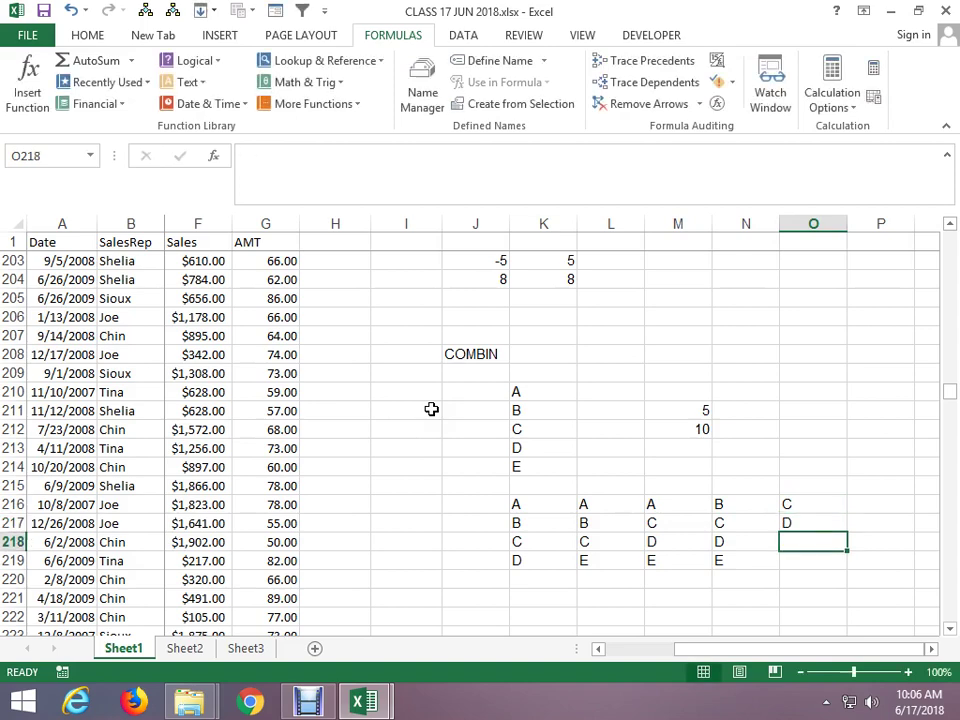
pyautogui.write('E')
pyautogui.press('Return')
pyautogui.press('Up')
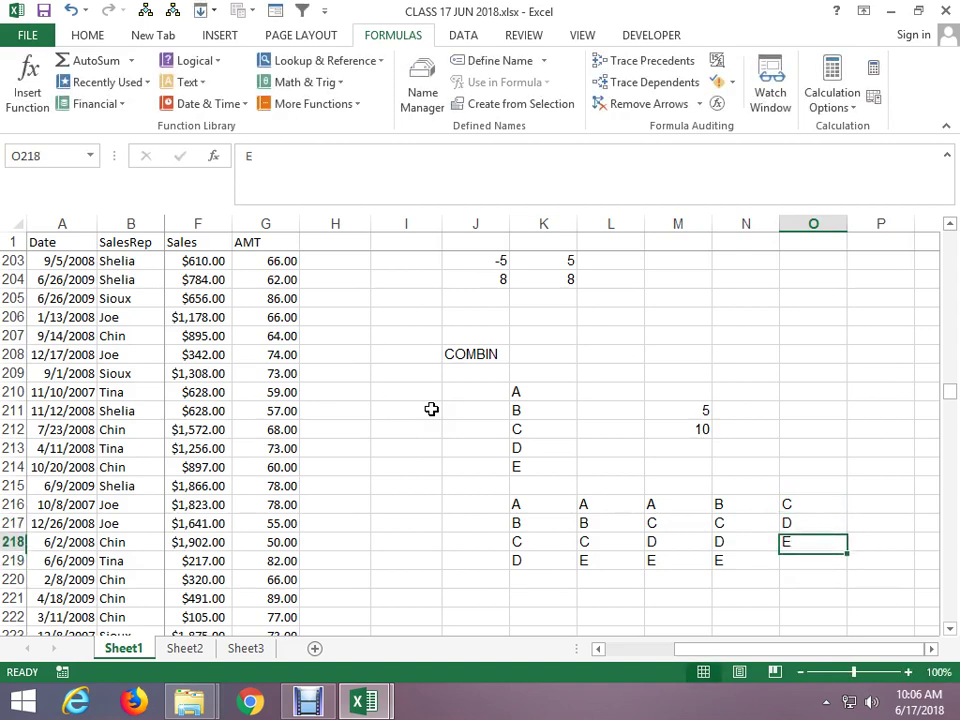
pyautogui.press('Down')
pyautogui.write('A')
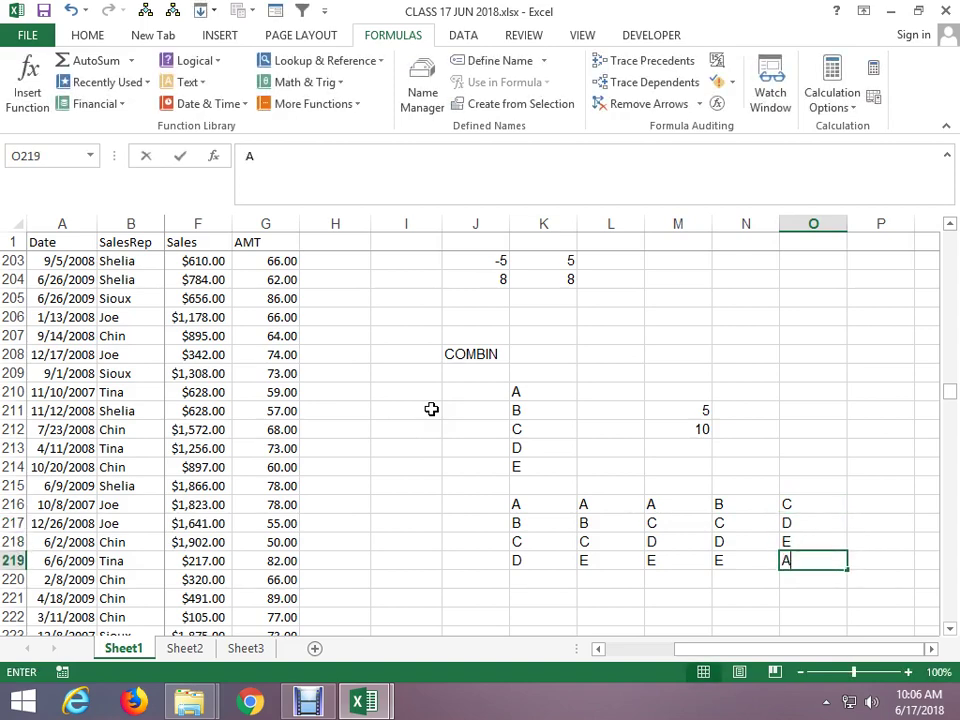
pyautogui.press('Return')
# Review the groupings, then select the column O letters O216:O219.
pyautogui.press('Left')
pyautogui.press('Left')
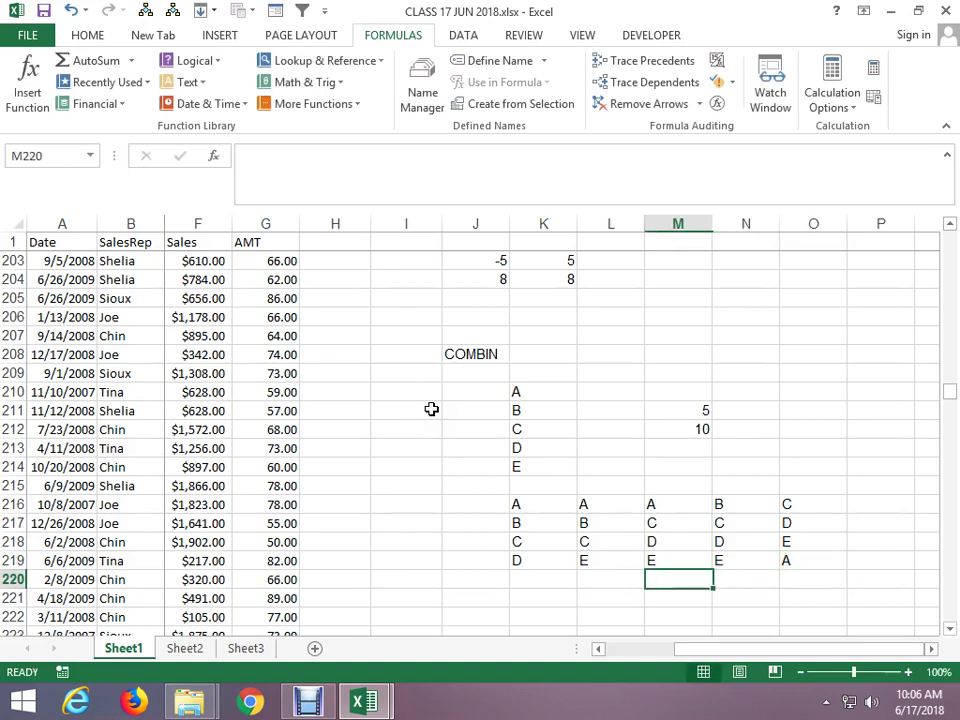
pyautogui.press('Left')
pyautogui.press('Up')
pyautogui.press('Up')
pyautogui.press('Up')
pyautogui.press('Right')
pyautogui.press('Up')
pyautogui.press('Right')
pyautogui.press('Right')
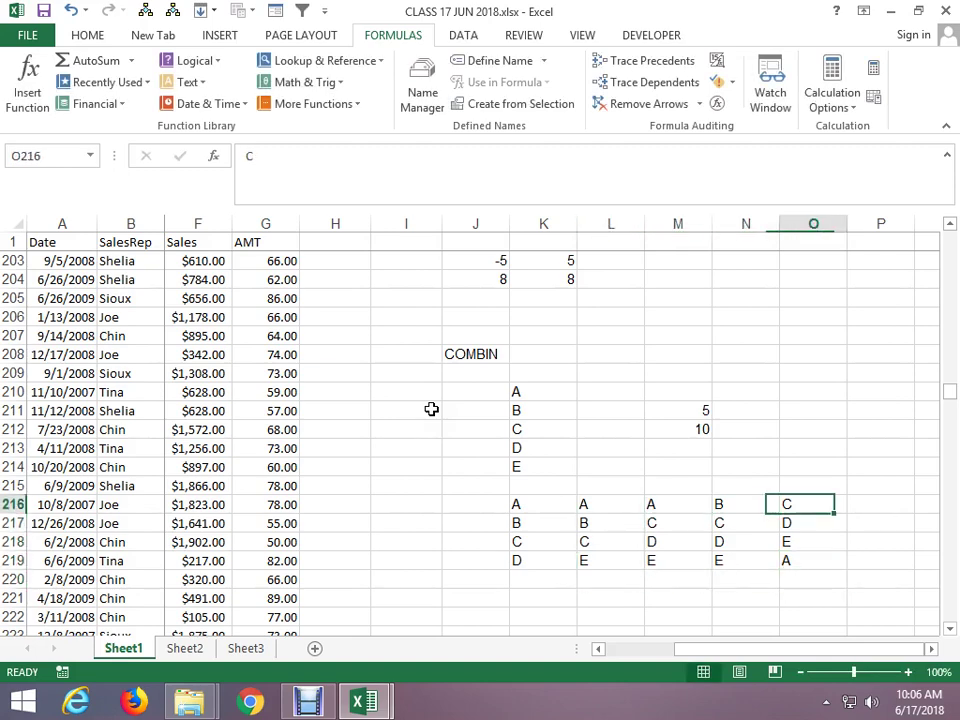
pyautogui.press('Down')
pyautogui.press('Down')
pyautogui.press('Down')
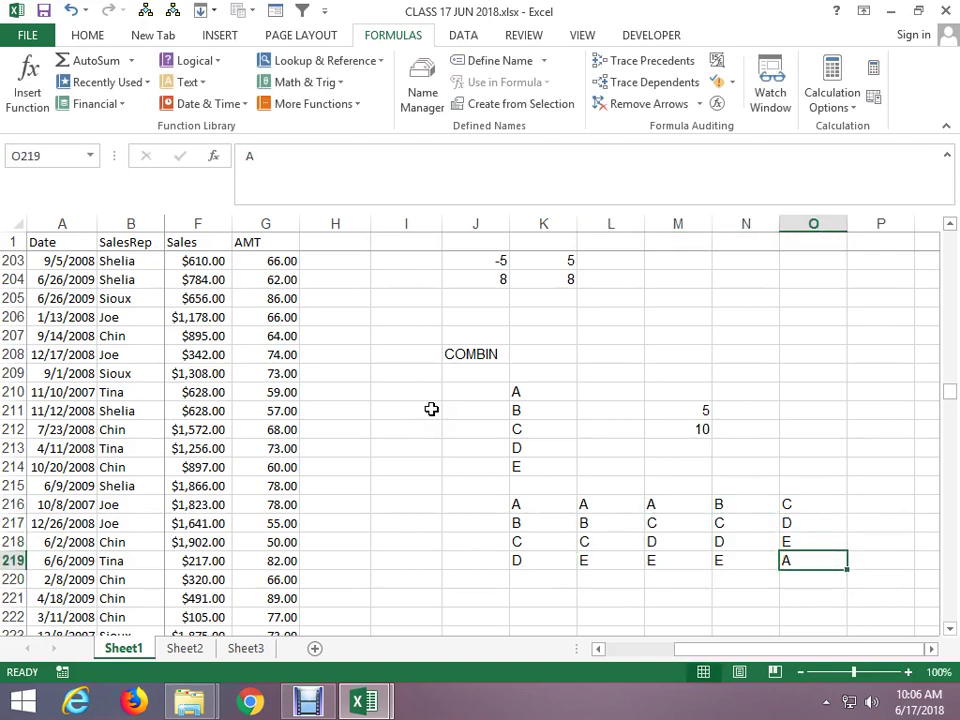
pyautogui.press('Left')
pyautogui.press('Left')
pyautogui.press('Left')
pyautogui.press('Right')
pyautogui.press('Right')
pyautogui.press('Right')
pyautogui.hotkey('shift', 'Up')
pyautogui.hotkey('shift', 'Up')
pyautogui.hotkey('shift', 'Up')
# Clear the letters in O216:O219 and return to the original A–E list.
pyautogui.write('\\')
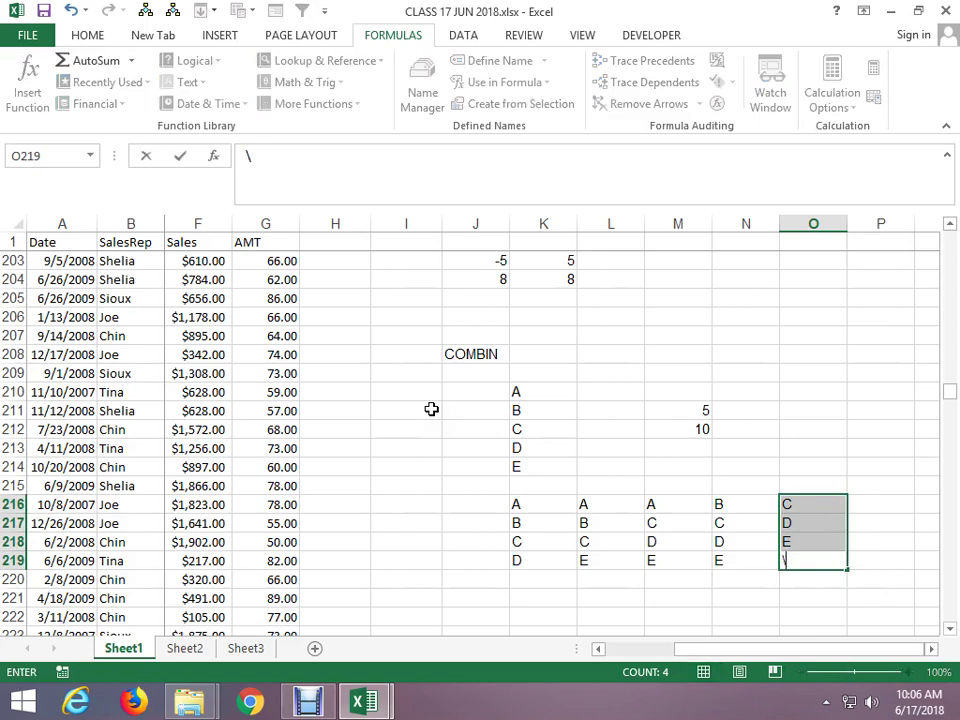
pyautogui.press('Escape')
pyautogui.press('Delete')
pyautogui.press('Left')
pyautogui.press('Left')
pyautogui.press('Left')
pyautogui.press('Up')
pyautogui.press('Up')
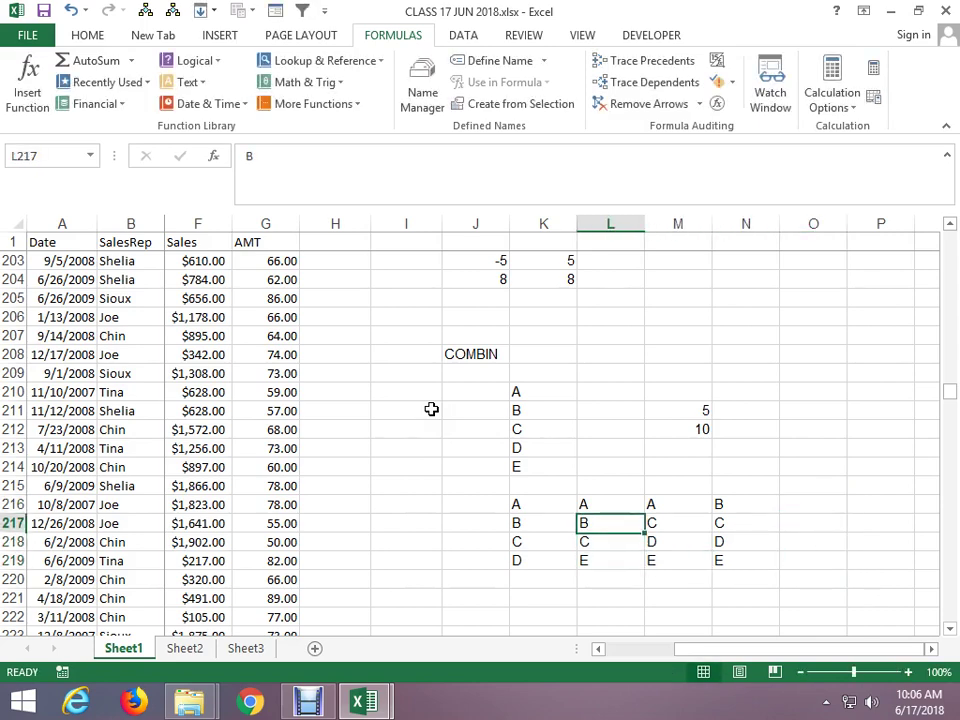
pyautogui.press('Left')
pyautogui.press('Up')
pyautogui.press('Up')
pyautogui.press('Up')
pyautogui.press('Up')
pyautogui.press('Up')
pyautogui.press('Up')
pyautogui.press('Up')
# Copy the A–E list from K210:K214 and paste it across columns starting at K216.
pyautogui.hotkey('shift', 'Down')
pyautogui.hotkey('shift', 'Down')
pyautogui.hotkey('shift', 'Down')
pyautogui.hotkey('ctrl', 'c')
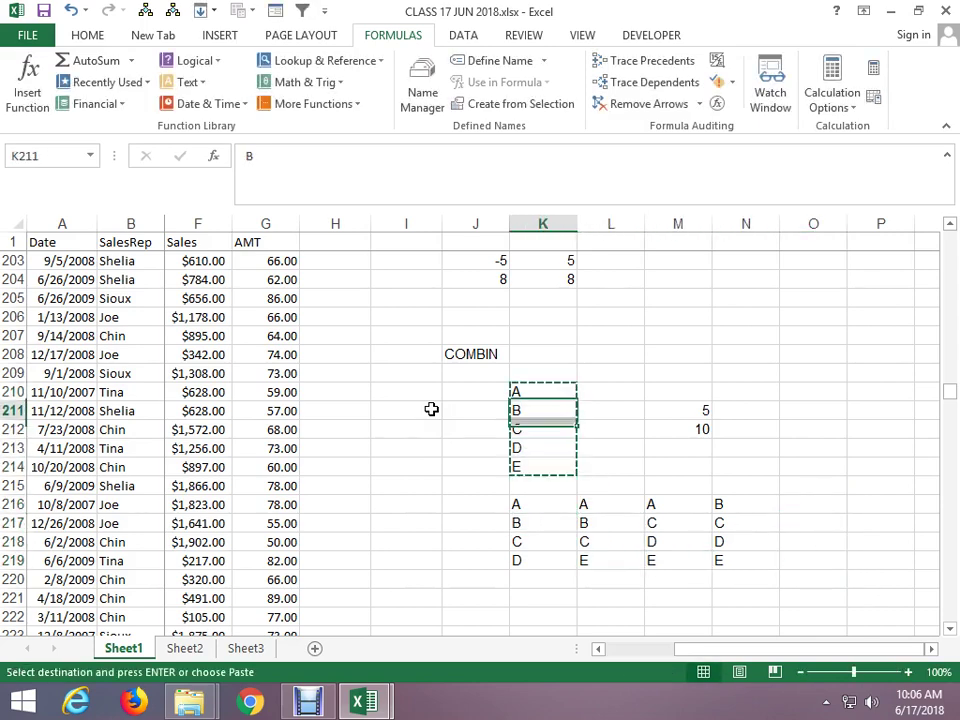
pyautogui.press('Down')
pyautogui.press('Down')
pyautogui.press('Down')
pyautogui.press('Down')
pyautogui.press('Down')
pyautogui.hotkey('ctrl', 'v')
pyautogui.press('Right')
pyautogui.hotkey('ctrl', 'v')
pyautogui.press('Right')
pyautogui.hotkey('ctrl', 'v')
pyautogui.press('Right')
pyautogui.hotkey('ctrl', 'v')
pyautogui.press('Right')
pyautogui.hotkey('ctrl', 'v')
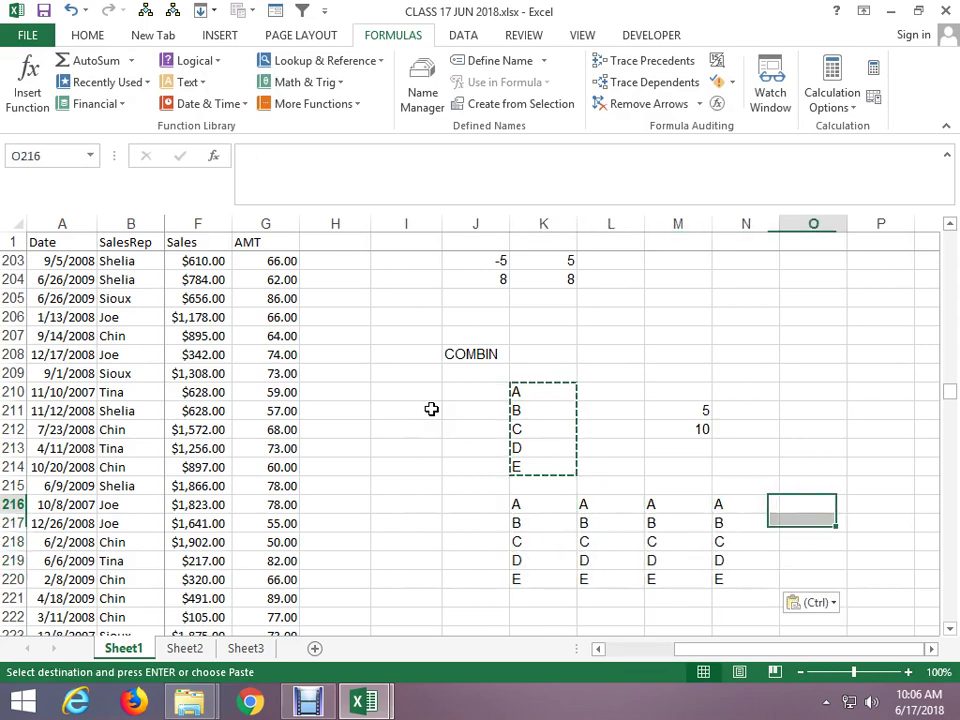
pyautogui.press('Right')
pyautogui.hotkey('ctrl', 'v')
pyautogui.press('Right')
pyautogui.press('Escape')
# Delete one letter diagonally: E in K220, D in L219, C in M218, B in N217, A in O216.
pyautogui.press('Left')
pyautogui.press('Left')
pyautogui.press('Left')
pyautogui.press('Left')
pyautogui.press('Left')
pyautogui.press('Left')
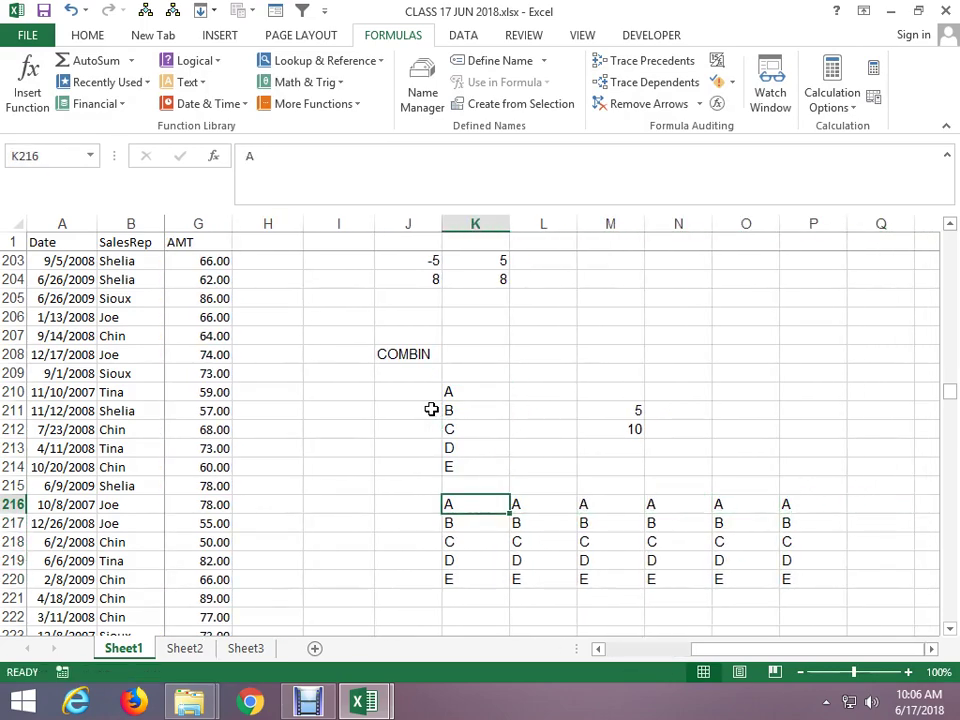
pyautogui.press('Down')
pyautogui.press('Down')
pyautogui.press('Down')
pyautogui.press('Down')
pyautogui.press('Delete')
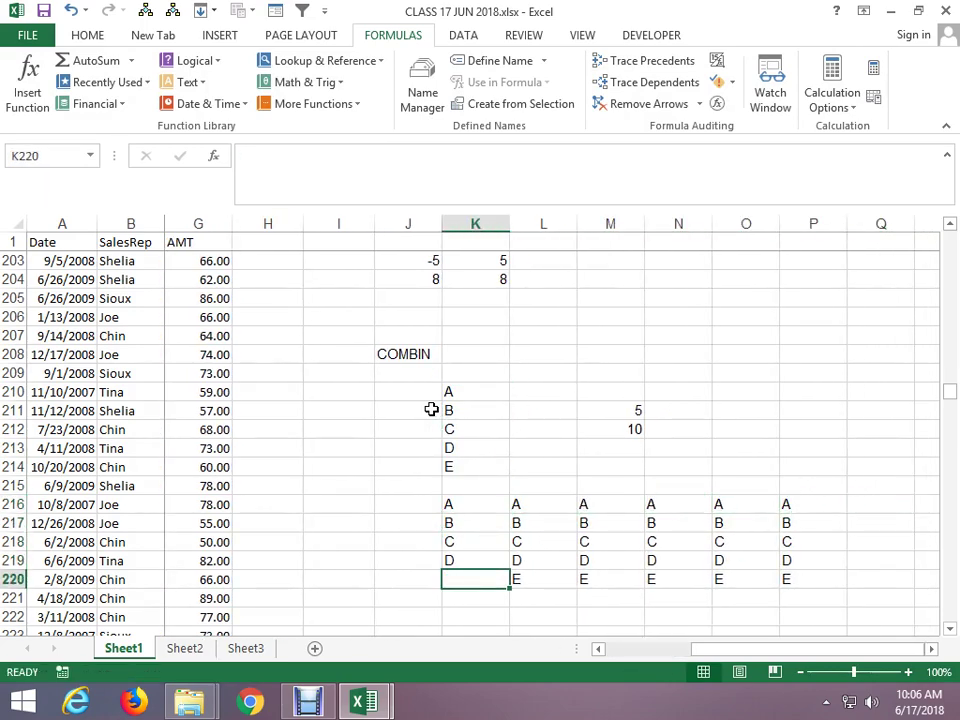
pyautogui.press('Up')
pyautogui.press('Right')
pyautogui.press('Delete')
pyautogui.press('Up')
pyautogui.press('Right')
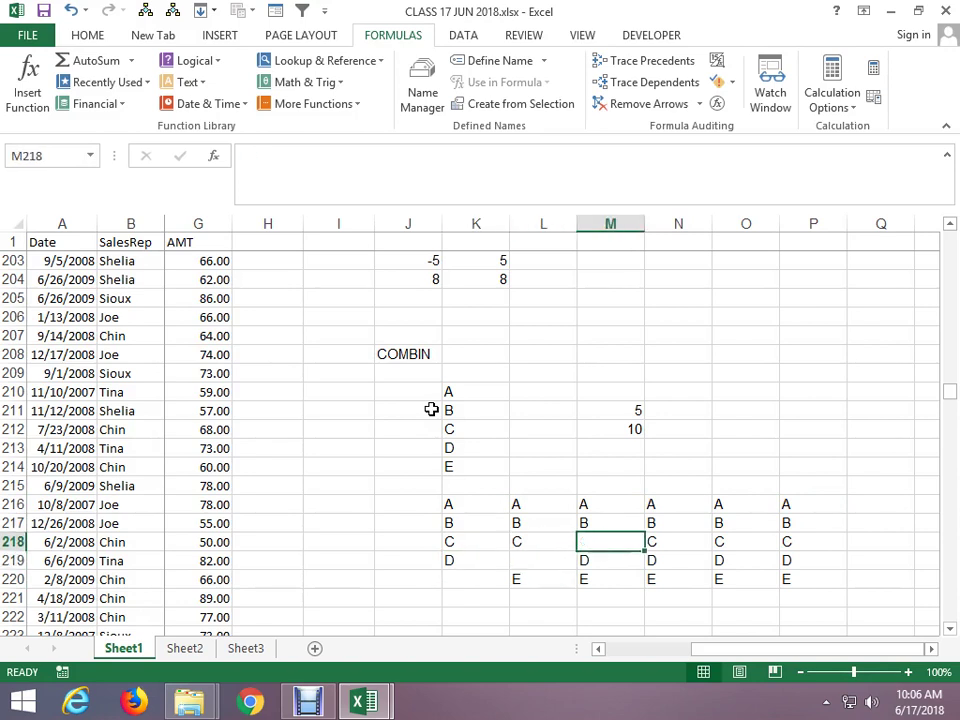
pyautogui.press('Up')
pyautogui.press('Right')
pyautogui.press('Delete')
pyautogui.press('Up')
pyautogui.press('Right')
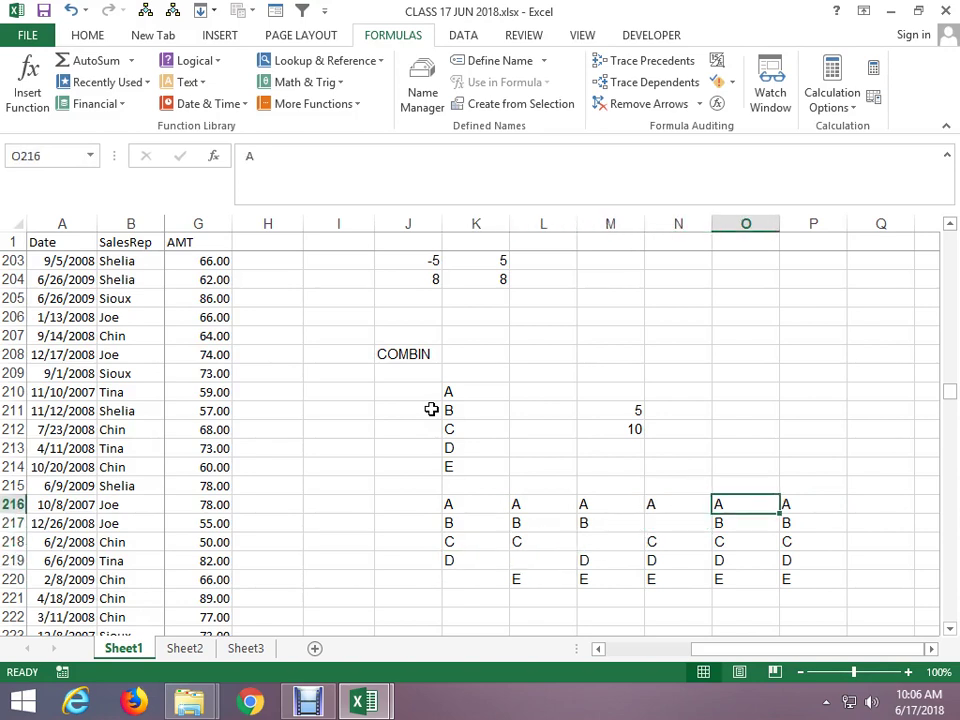
pyautogui.press('Right')
# Clear the extra column P216:P220 and review the five groupings.
pyautogui.hotkey('ctrl', 'shift', 'Down')
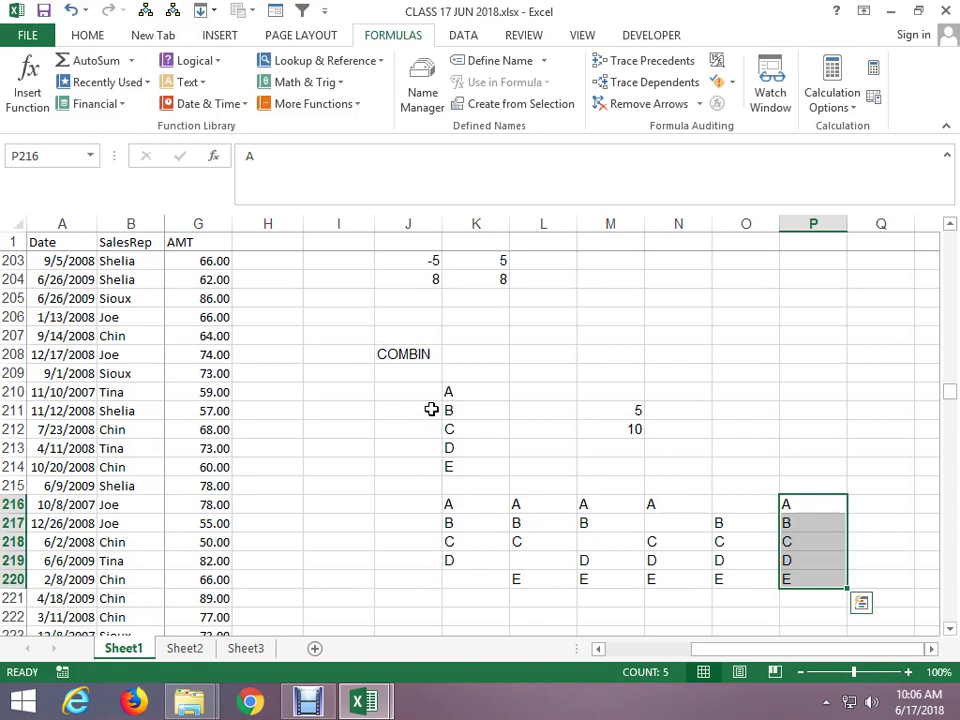
pyautogui.press('Delete')
pyautogui.press('Left')
pyautogui.press('Left')
pyautogui.press('Left')
pyautogui.press('Left')
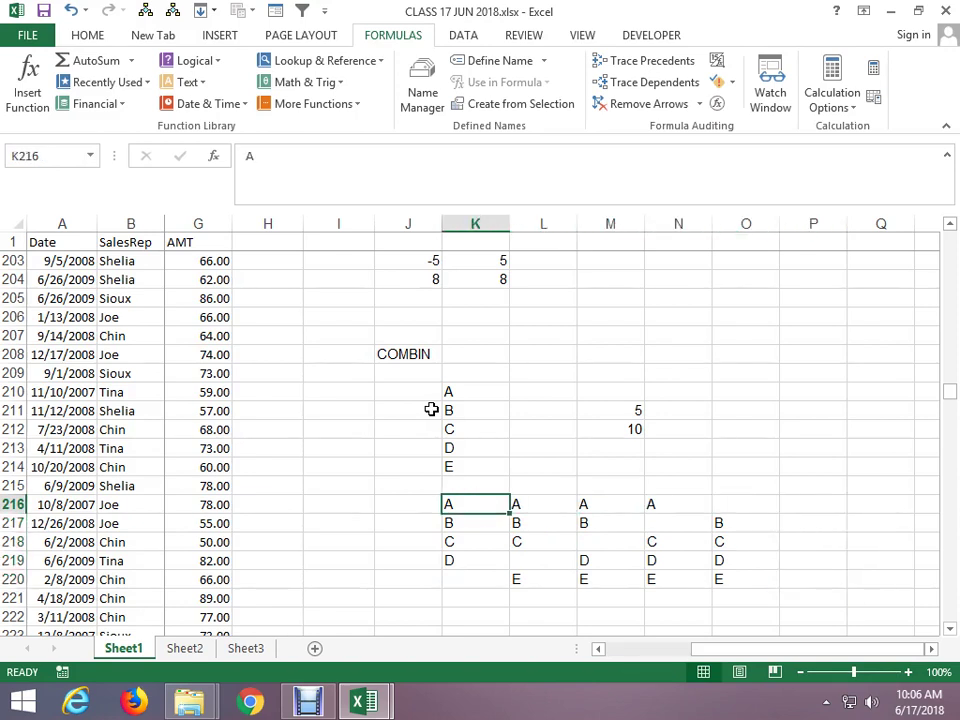
pyautogui.press('Right')
pyautogui.press('Right')
pyautogui.press('Right')
pyautogui.press('Right')
pyautogui.press('Down')
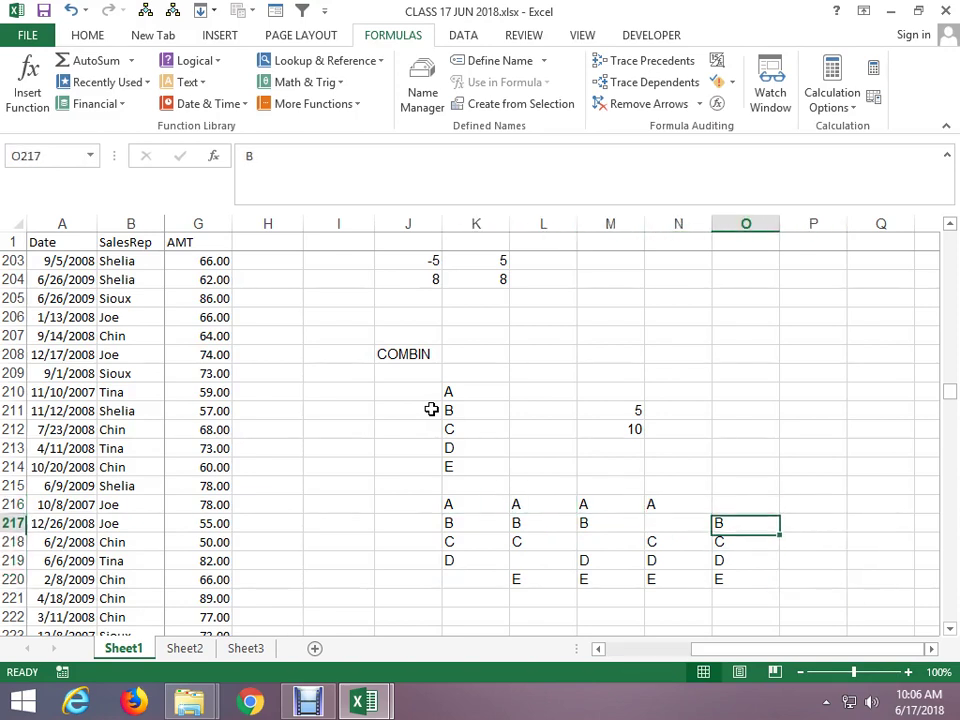
pyautogui.press('Up')
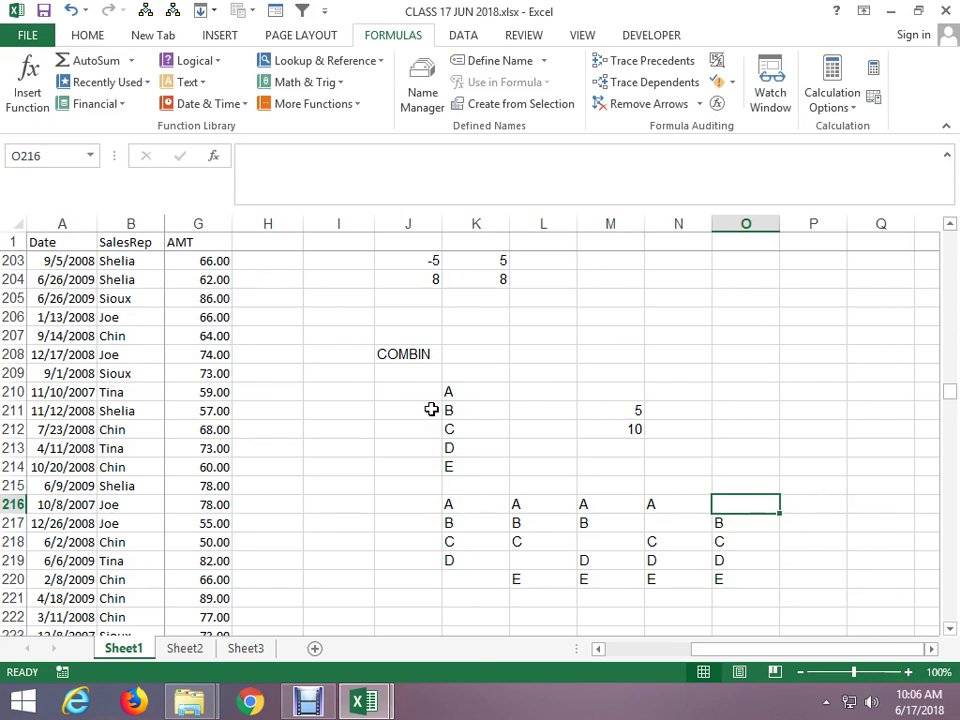
# Enter 20 in O207 and 6 in P207 as the total and chosen counts.
pyautogui.press('Up')
pyautogui.press('Up')
pyautogui.press('Up')
pyautogui.press('Up')
pyautogui.press('Up')
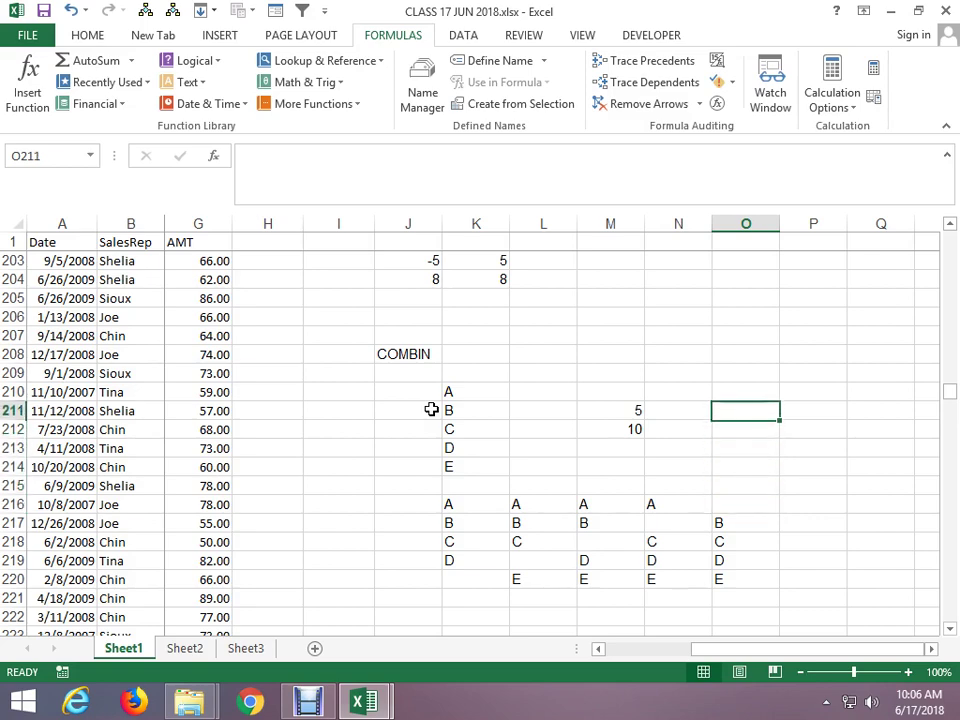
pyautogui.press('Up')
pyautogui.press('Up')
pyautogui.press('Up')
pyautogui.write('2')
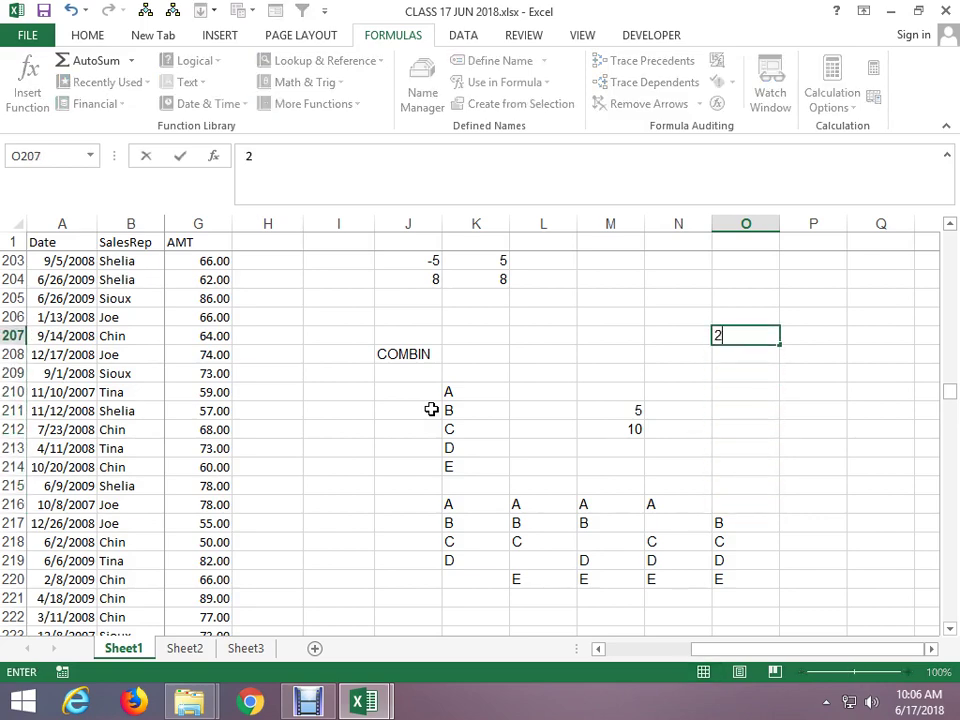
pyautogui.write('0')
pyautogui.press('Return')
pyautogui.press('Up')
pyautogui.press('Right')
pyautogui.write('6')
pyautogui.press('Return')
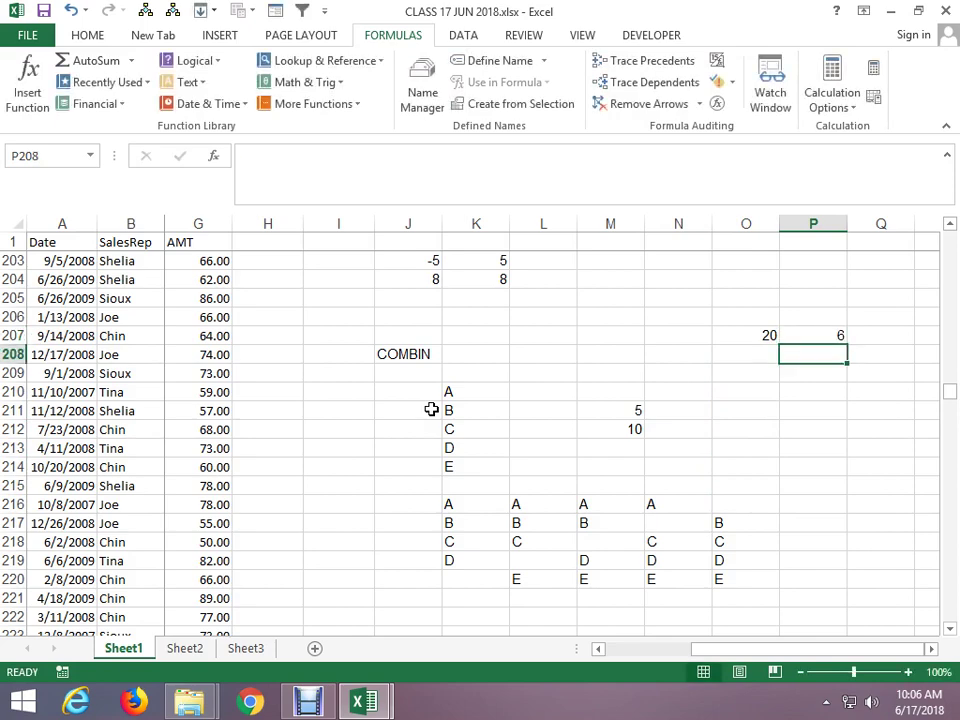
# Enter =COMBIN(O207,P207) in P208, which returns 38760.
pyautogui.write('=COM')
pyautogui.press('Tab')
pyautogui.press('Up')
pyautogui.press('Left')
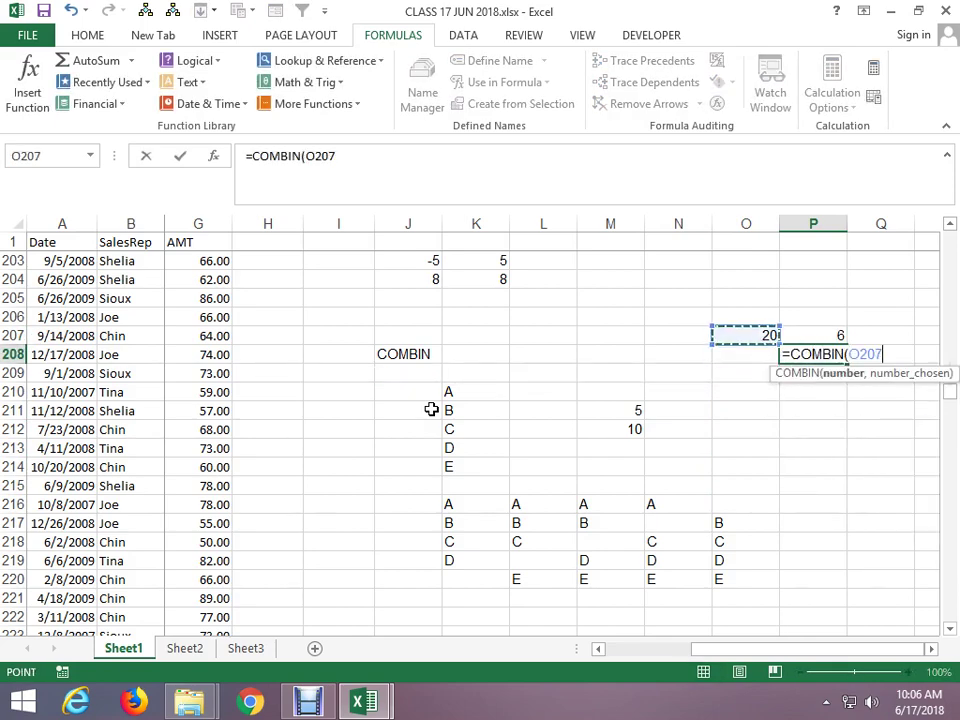
pyautogui.write(',')
pyautogui.press('Up')
pyautogui.hotkey('ctrl', 'Return')
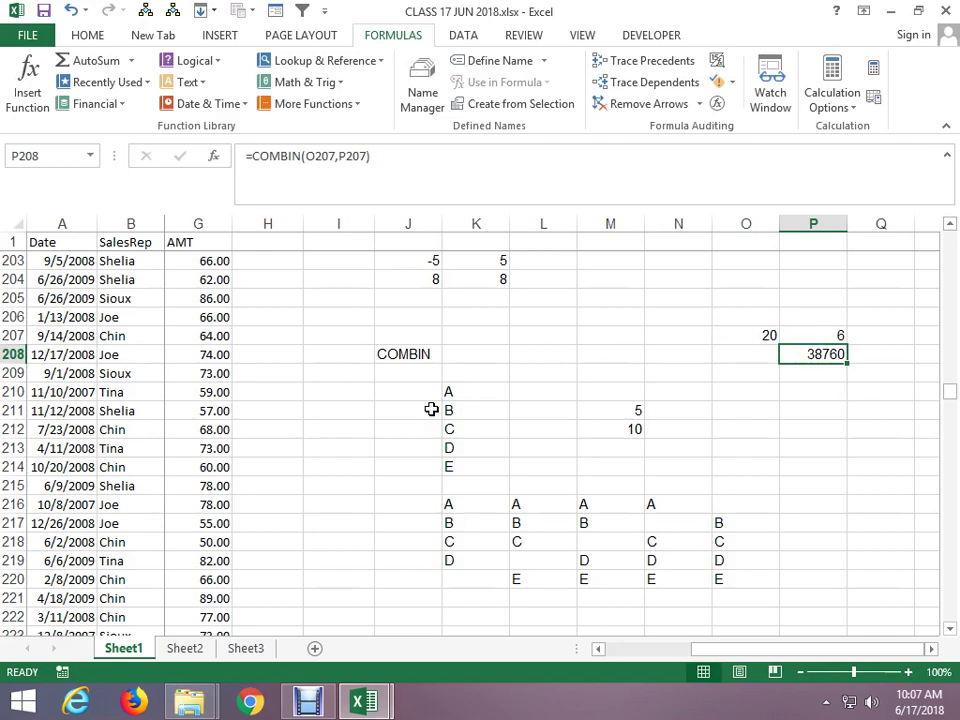
# Change the inputs to 26 and 20 so P208 shows 230230.
pyautogui.press('Up')
pyautogui.press('Left')
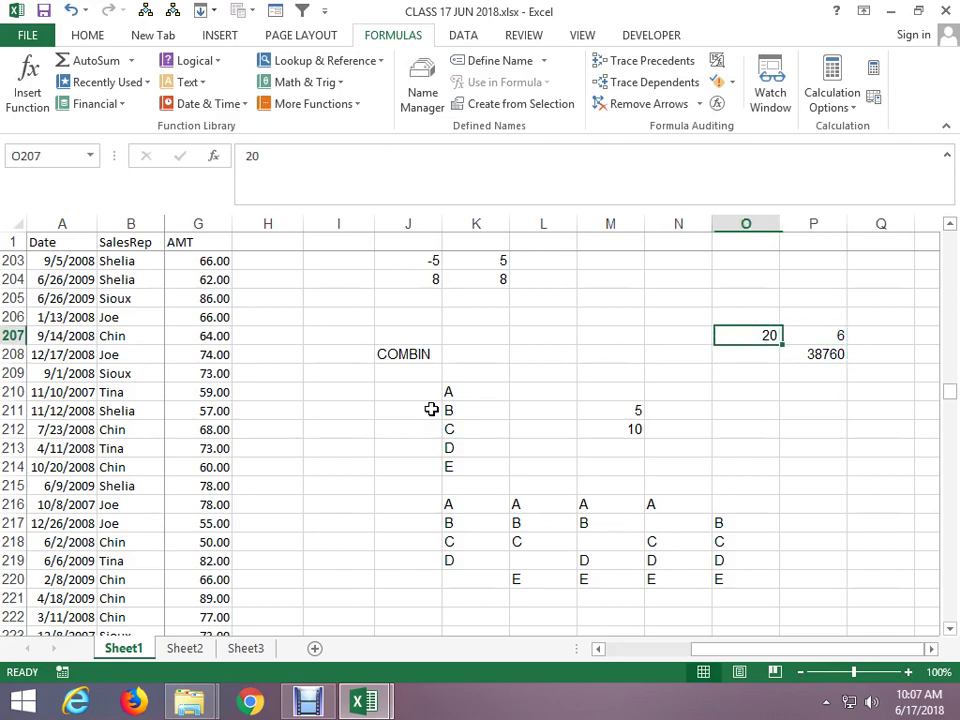
pyautogui.write('26')
pyautogui.press('Return')
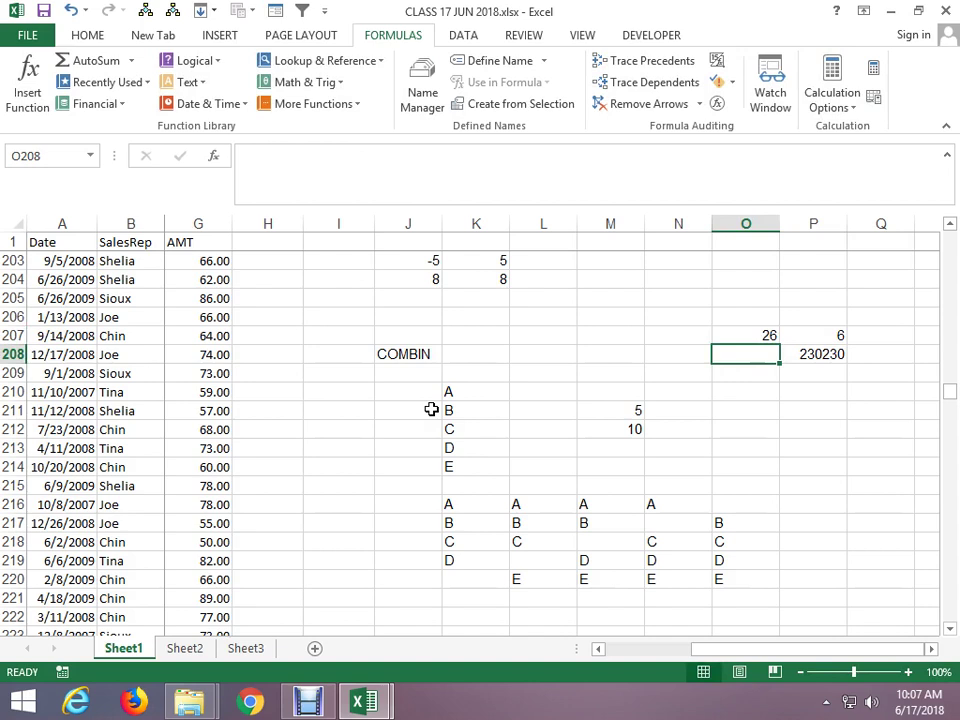
pyautogui.hotkey('ctrl', 'z')
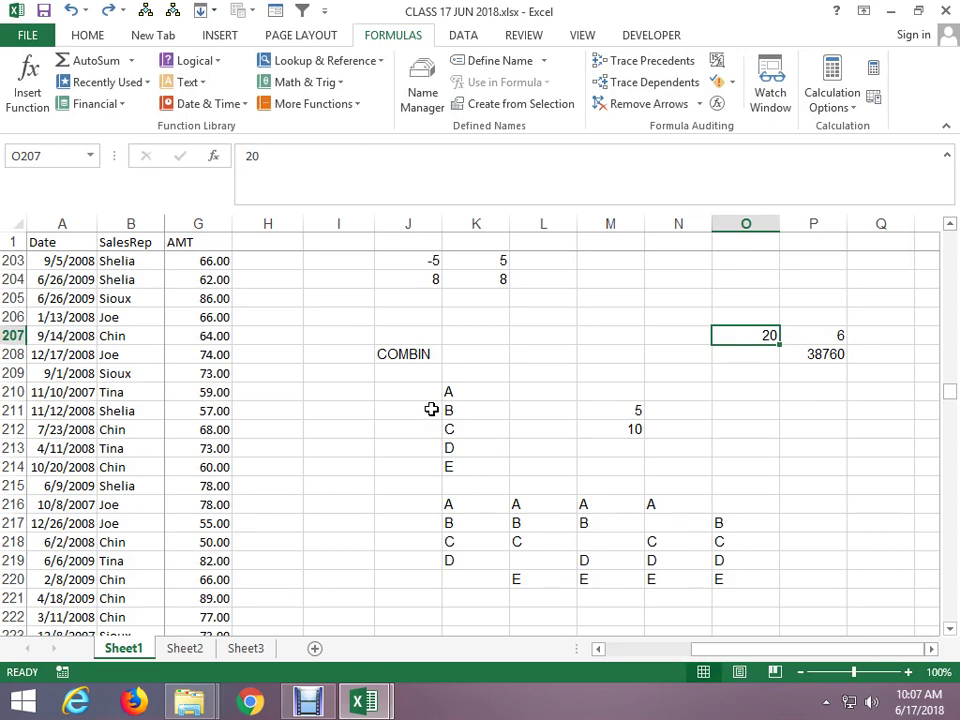
pyautogui.hotkey('ctrl', 'y')
pyautogui.press('Right')
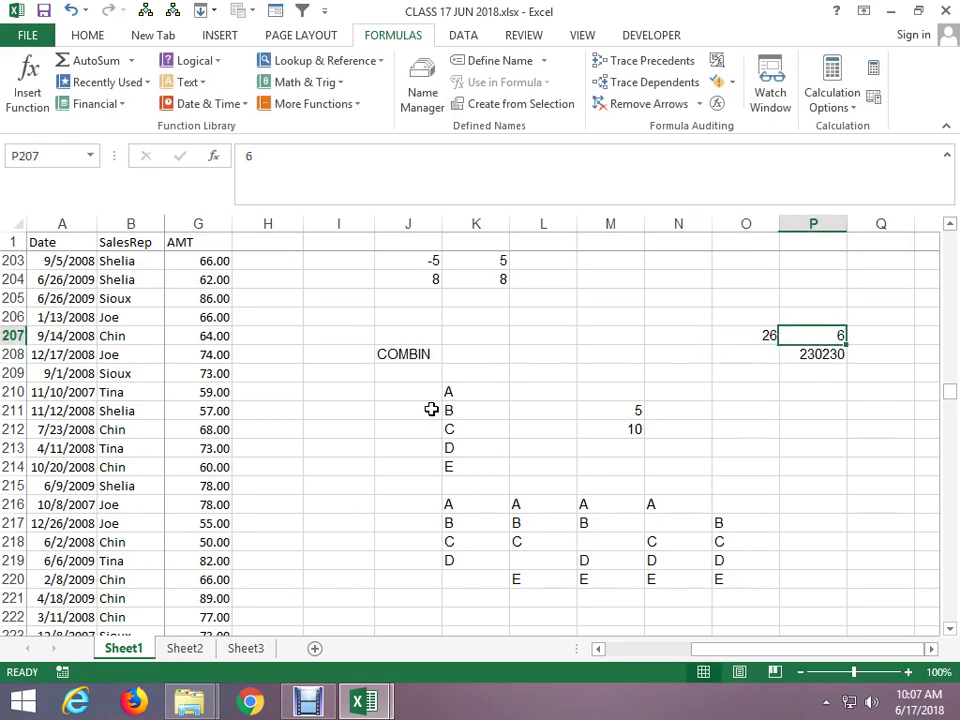
pyautogui.write('3')
pyautogui.press('Return')
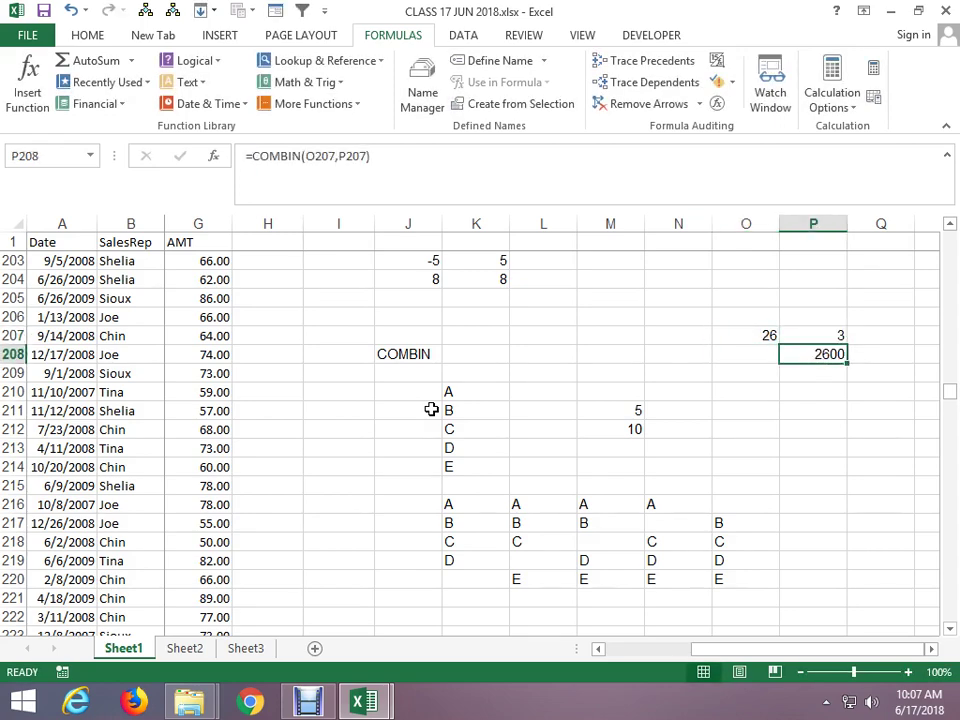
pyautogui.press('Up')
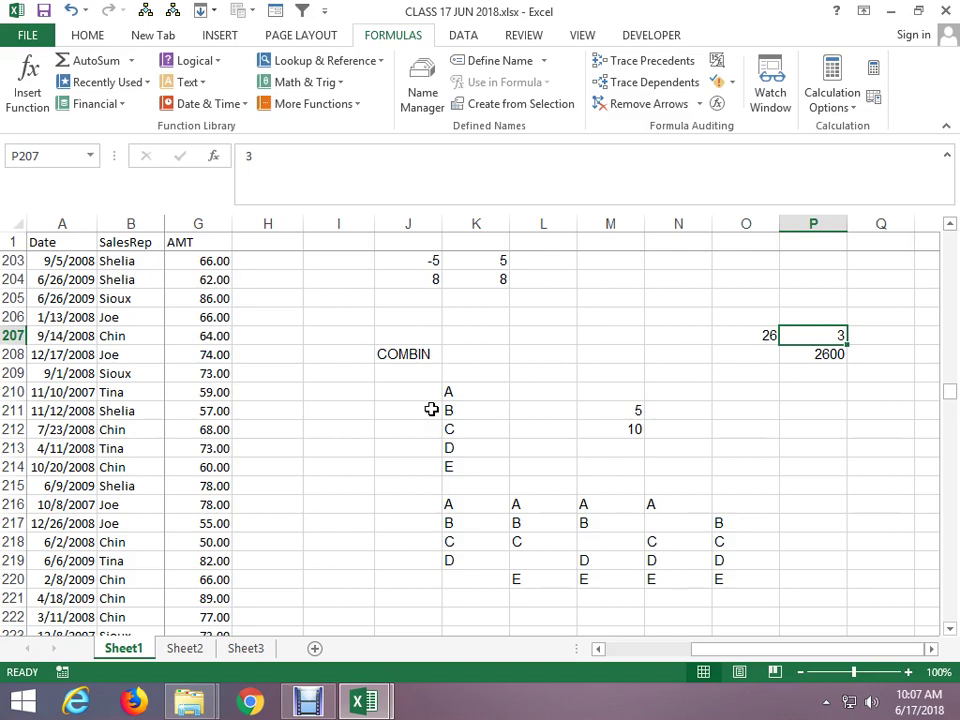
pyautogui.write('20')
pyautogui.hotkey('ctrl', 'Return')
# List the letters A, B and C down P210:P212.
pyautogui.press('Down')
pyautogui.press('Down')
pyautogui.press('Down')
pyautogui.write('A')
pyautogui.press('Return')
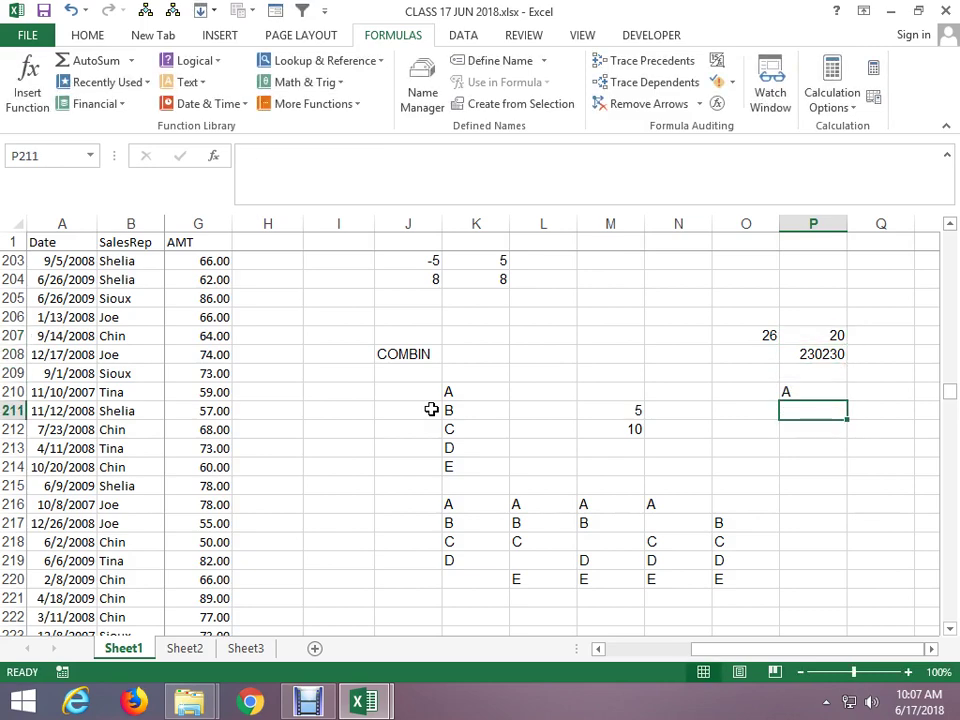
pyautogui.write('B')
pyautogui.press('Return')
pyautogui.write('C')
pyautogui.press('Tab')
# Write ABC in Q210 and BCA in Q211, then select P210:P212.
pyautogui.press('Up')
pyautogui.press('Up')
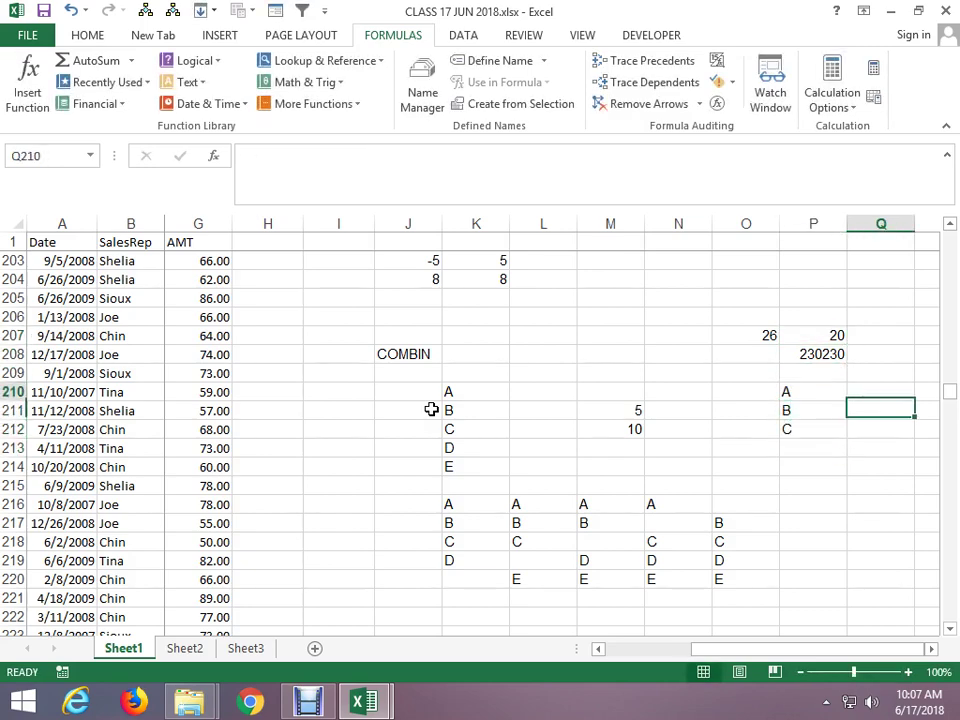
pyautogui.write('ABC')
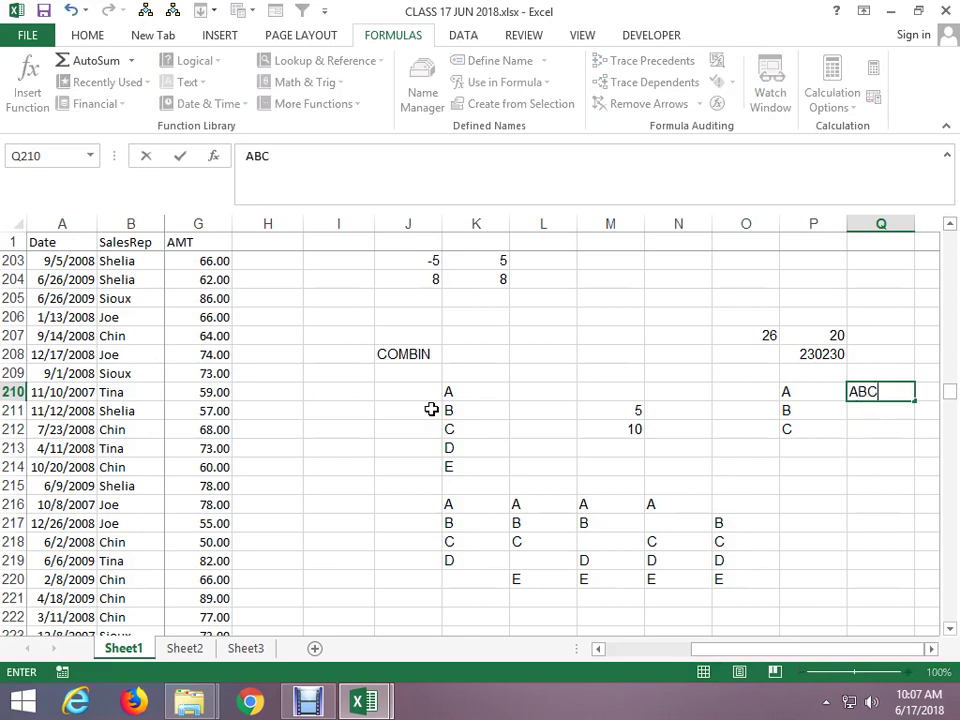
pyautogui.press('Return')
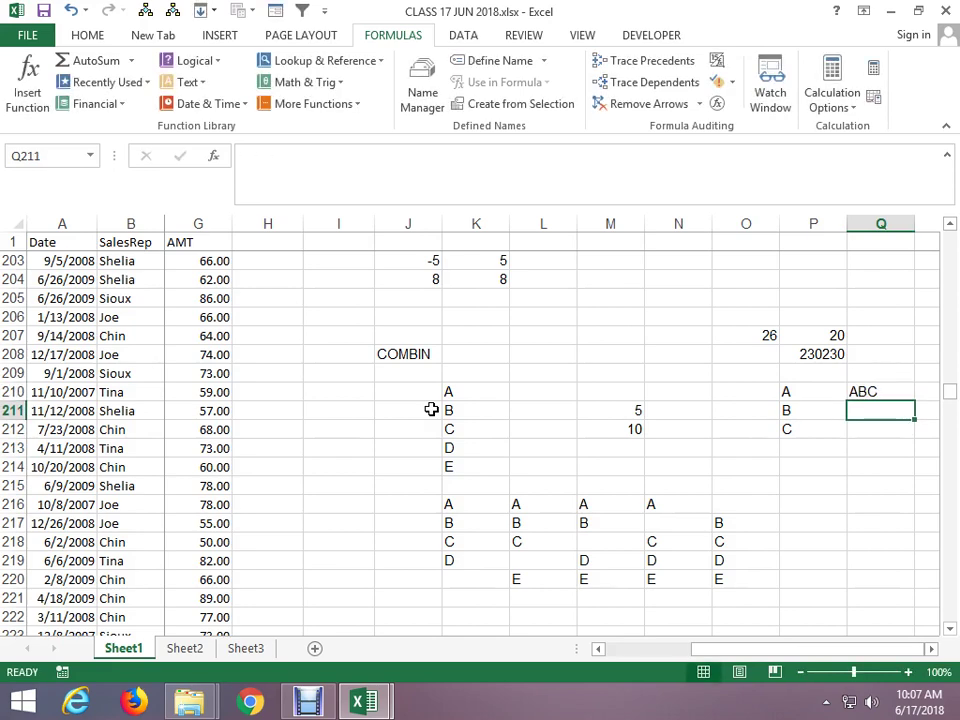
pyautogui.write('BCA')
pyautogui.press('Return')
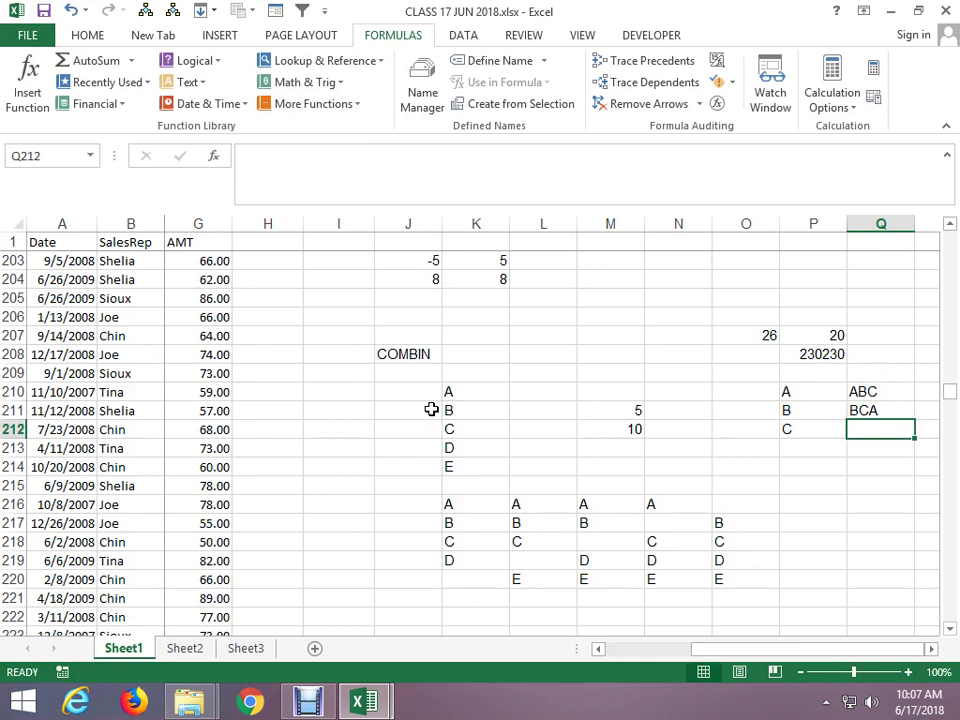
pyautogui.press('Up')
pyautogui.press('Up')
pyautogui.press('Left')
pyautogui.hotkey('shift', 'Down')
pyautogui.hotkey('shift', 'Down')
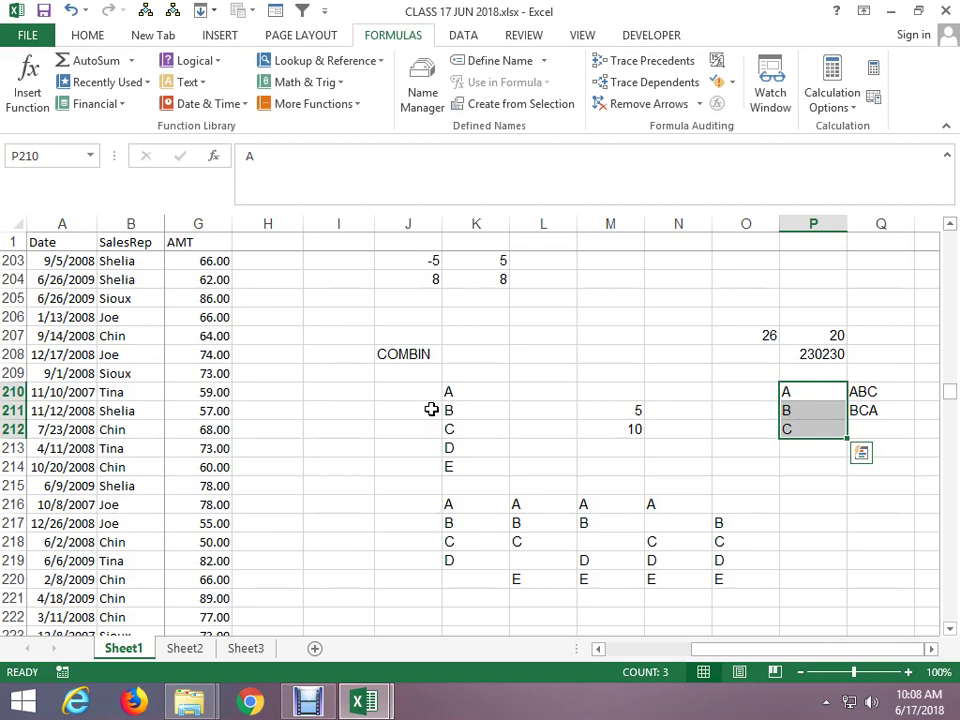
# Enter =COMBIN(8,2) in P214 to get 28, then return up to P208.
pyautogui.press('Down')
pyautogui.press('Down')
pyautogui.press('Down')
pyautogui.press('Down')
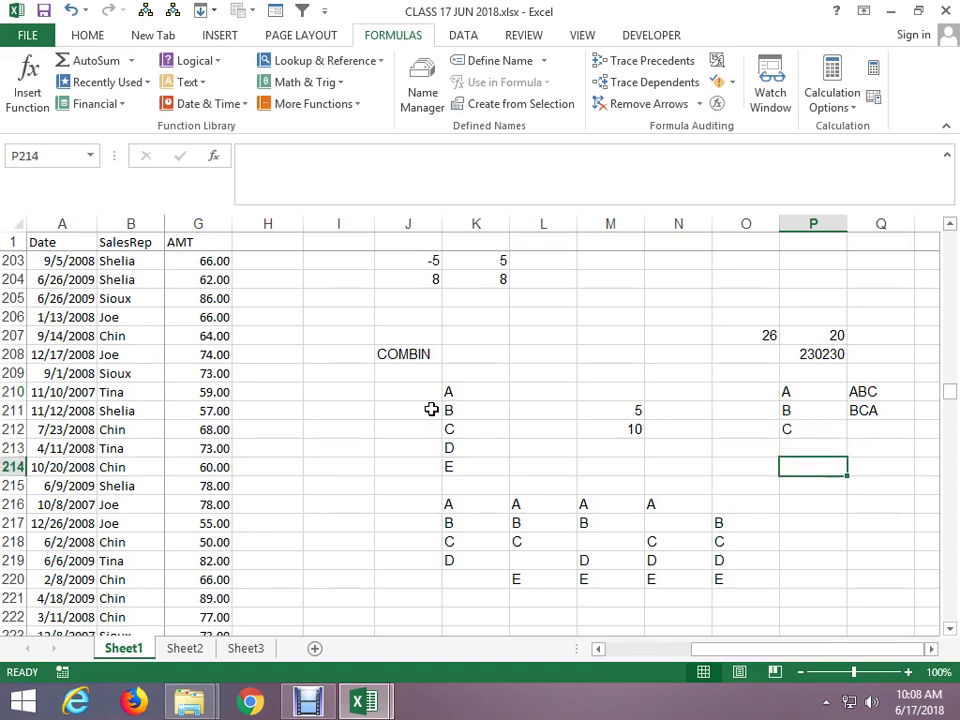
pyautogui.write('=COMBIN(8')
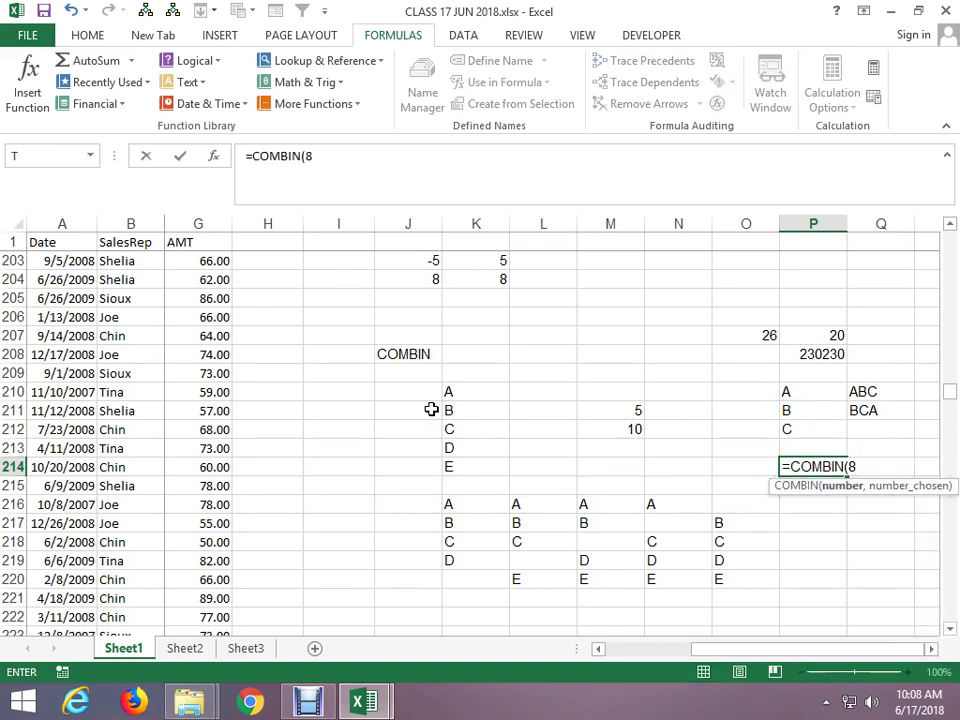
pyautogui.write(',2')
pyautogui.press('Return')
pyautogui.press('Up')
pyautogui.press('Up')
pyautogui.press('Up')
pyautogui.press('Up')
pyautogui.press('Up')
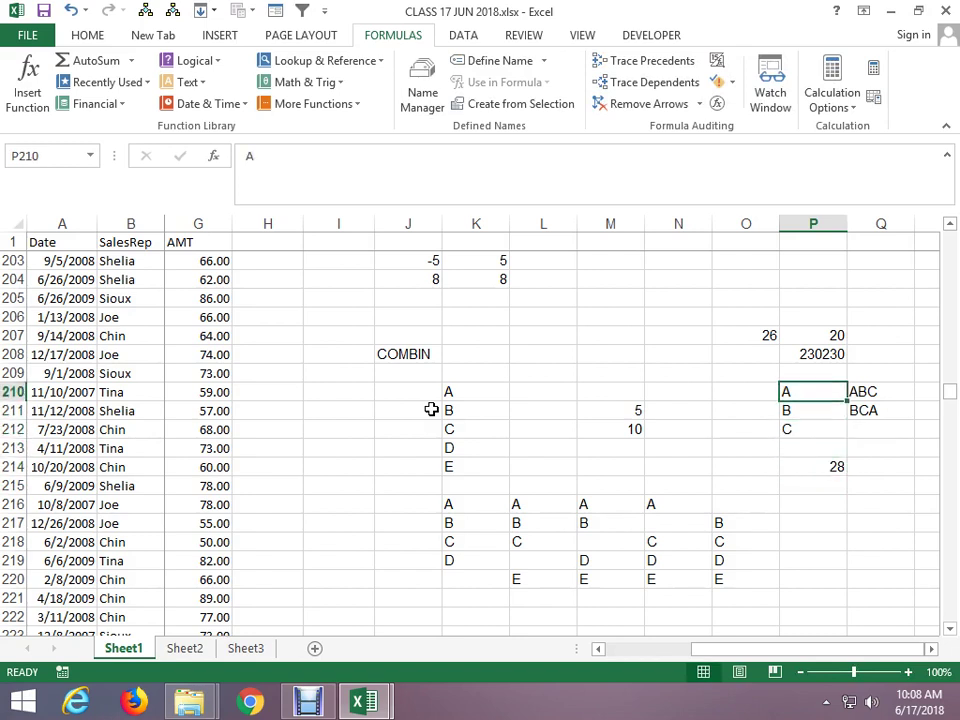
pyautogui.press('Up')
pyautogui.press('Up')
pyautogui.press('Up')
pyautogui.press('Up')
pyautogui.press('Up')
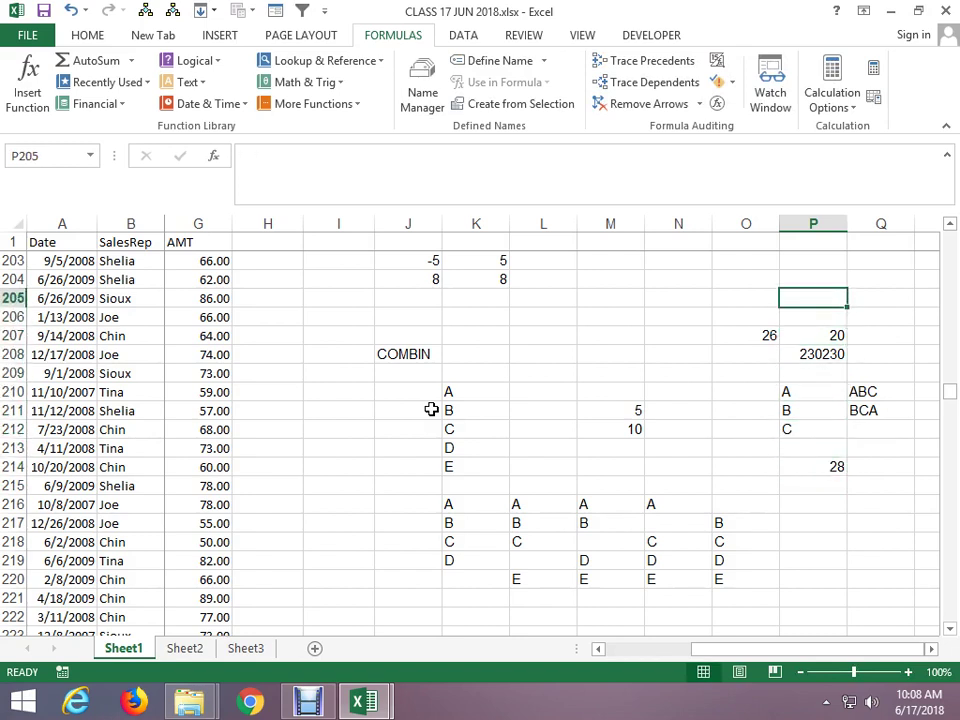
pyautogui.press('Up')
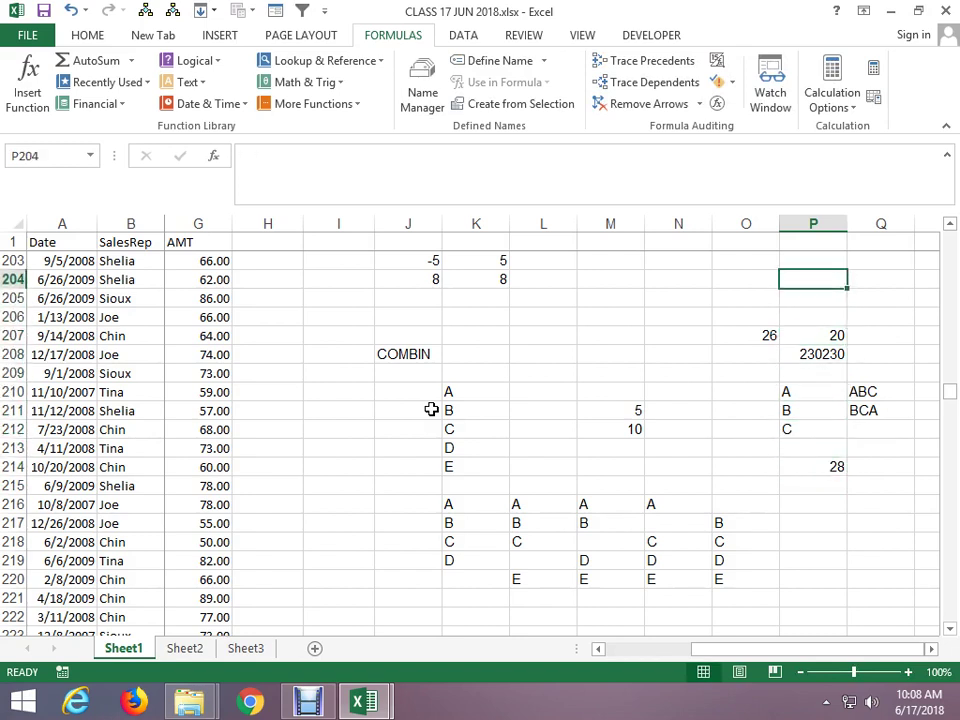
pyautogui.press('Down')
pyautogui.press('Down')
pyautogui.press('Down')
pyautogui.press('Down')
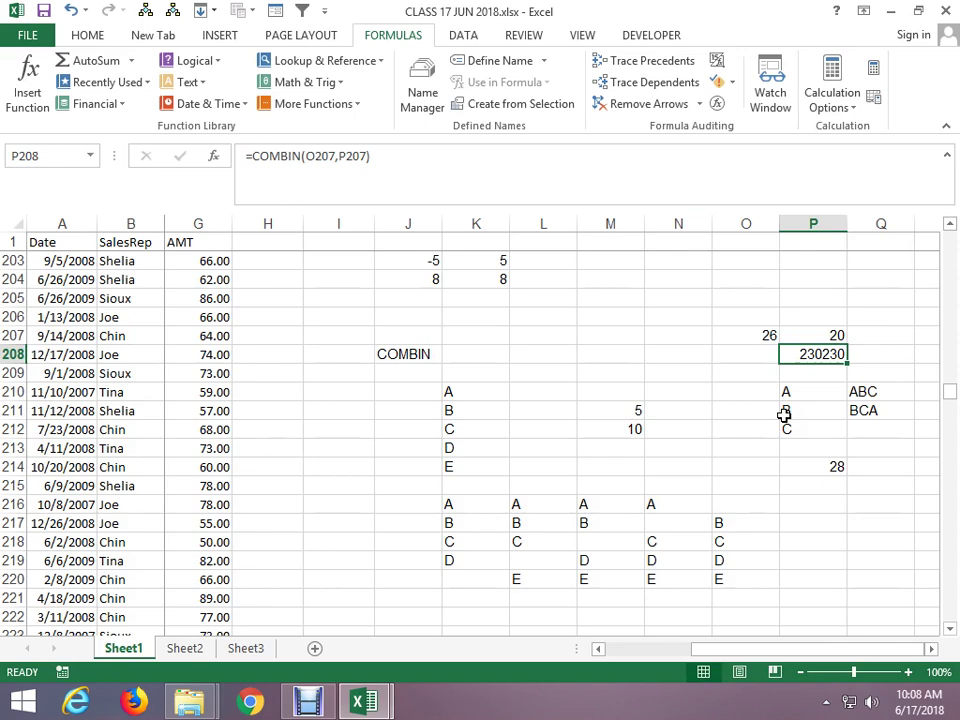
# Browse the Math & Trig function list without inserting anything.
pyautogui.scroll(-2, 784, 415)
pyautogui.scroll(-1, 784, 415)
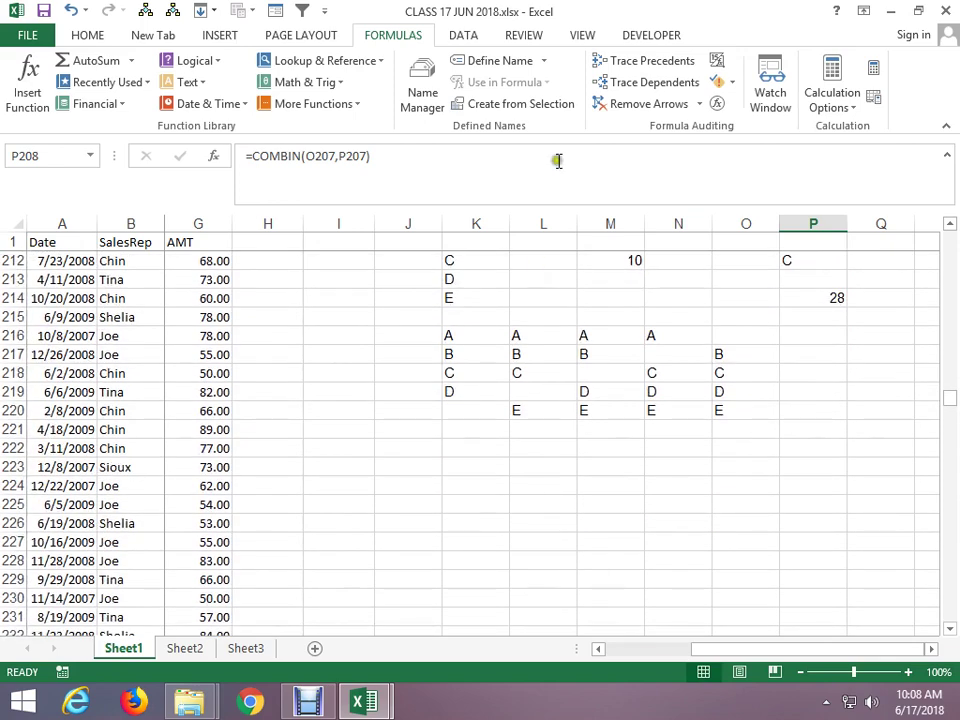
pyautogui.click(345, 81)
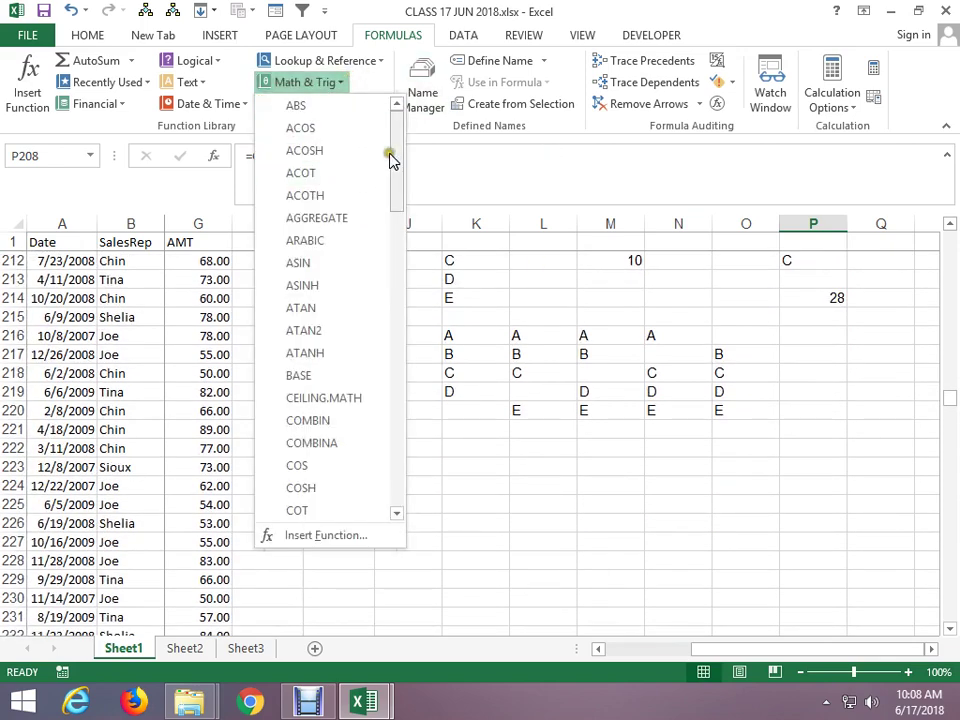
pyautogui.moveTo(396, 165); pyautogui.dragTo(403, 236)
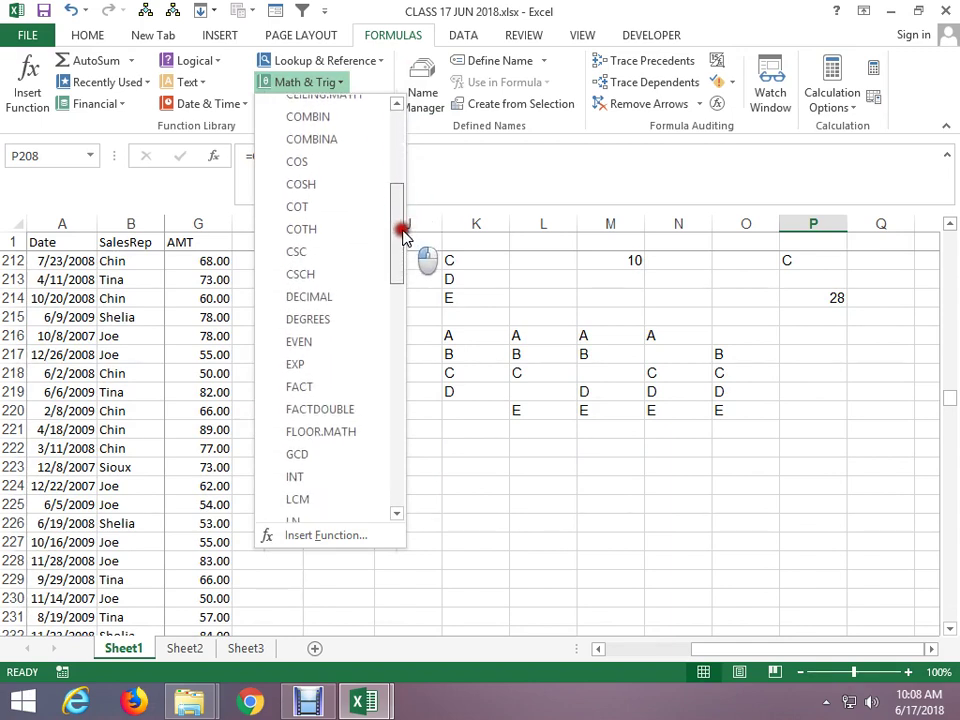
pyautogui.press('Escape')
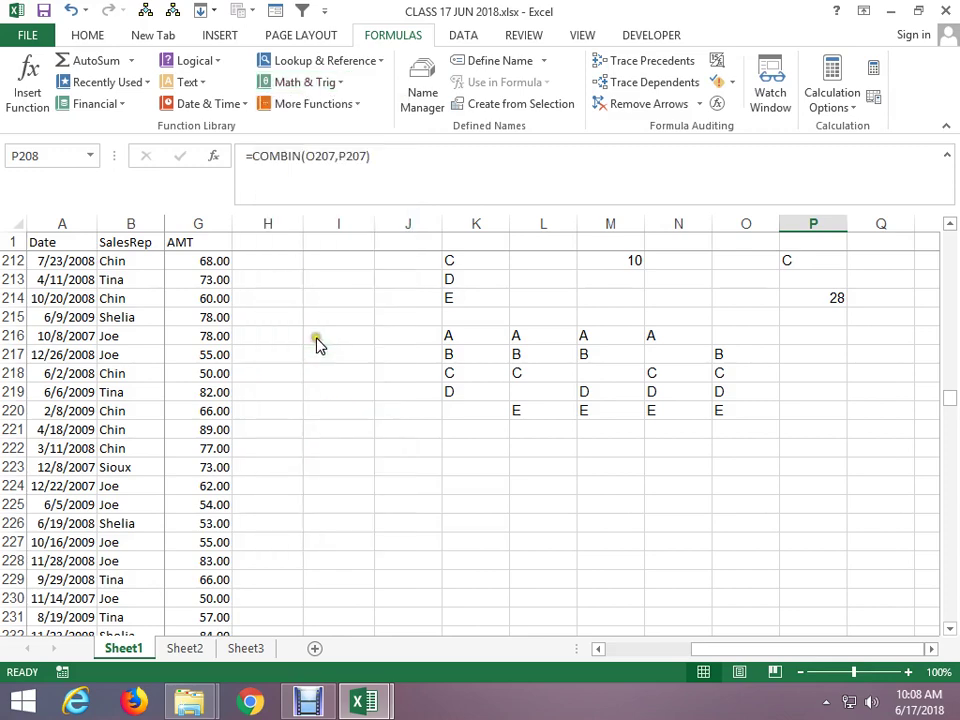
# Enter 13 in K223 and =EVEN(K223) in L223.
pyautogui.click(448, 470)
pyautogui.write('13')
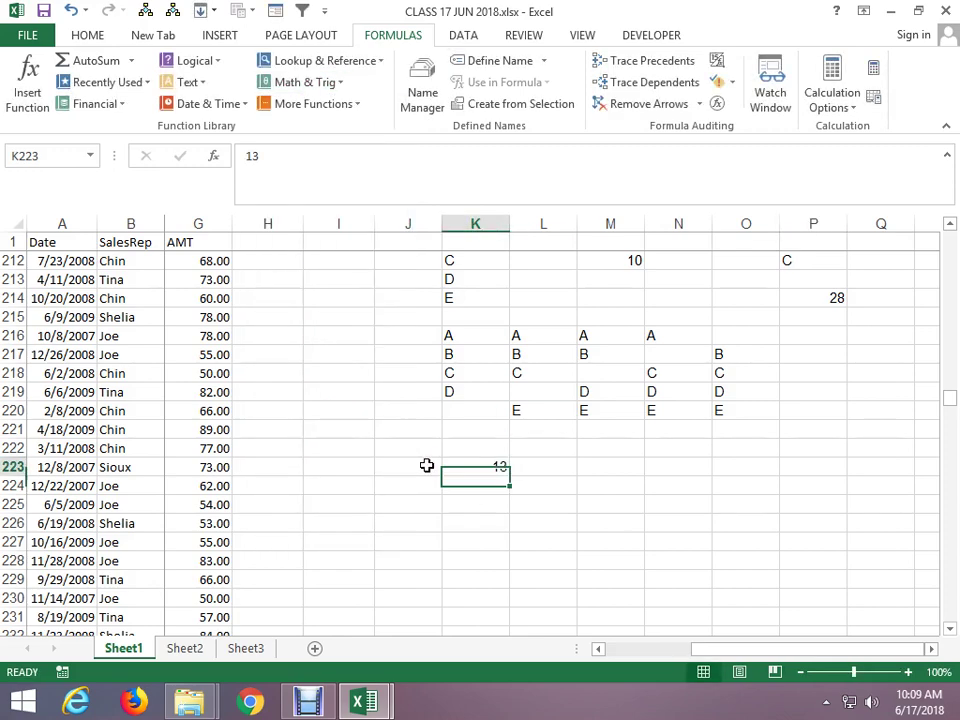
pyautogui.press('Tab')
pyautogui.write('=EV')
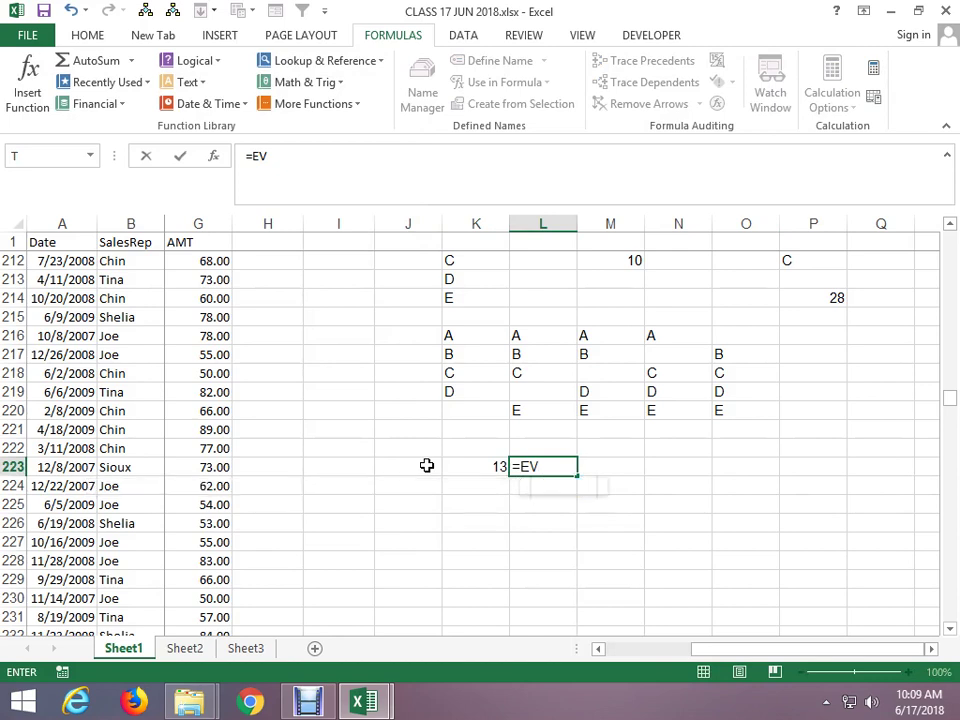
pyautogui.write('EN(')
pyautogui.press('Left')
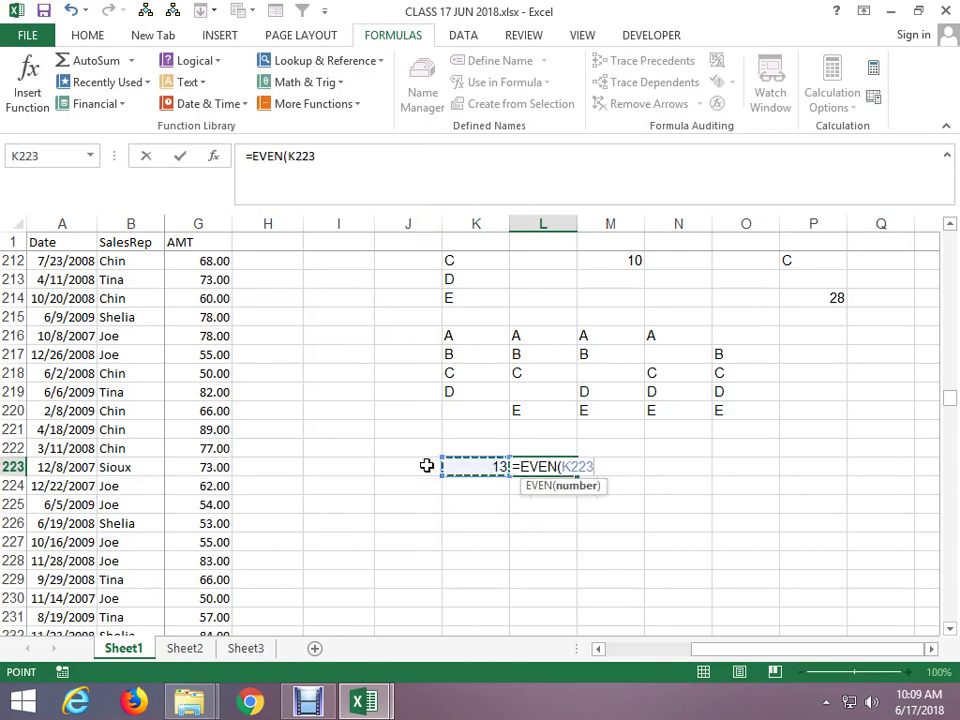
pyautogui.press('Return')
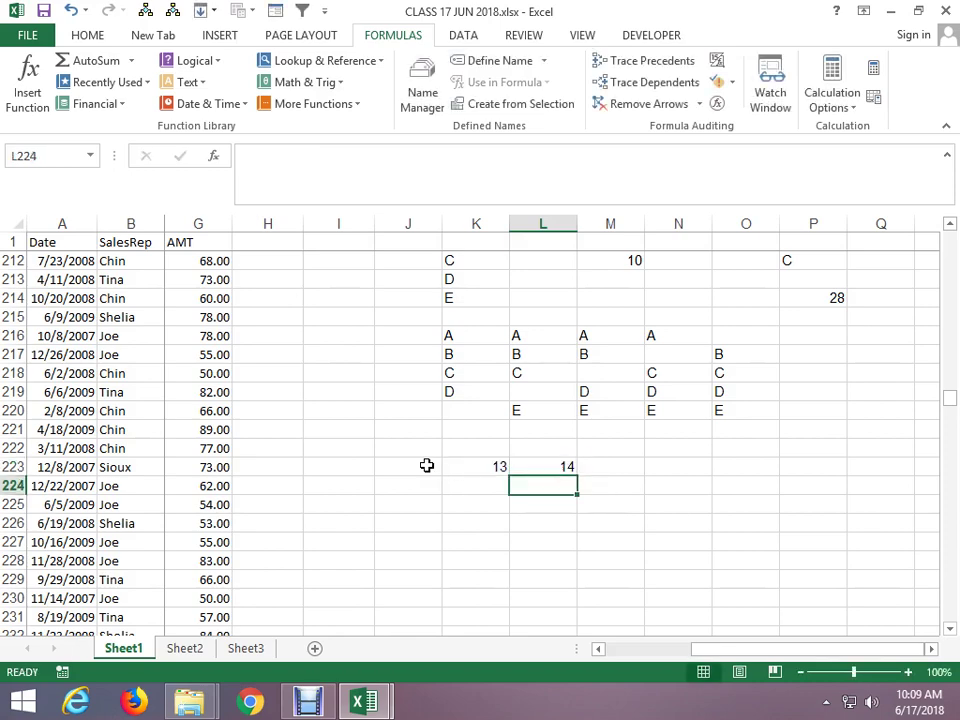
# Put 16 in K224 and fill the EVEN formula down to L224.
pyautogui.press('Left')
pyautogui.write('15')
pyautogui.press('Return')
pyautogui.press('Up')
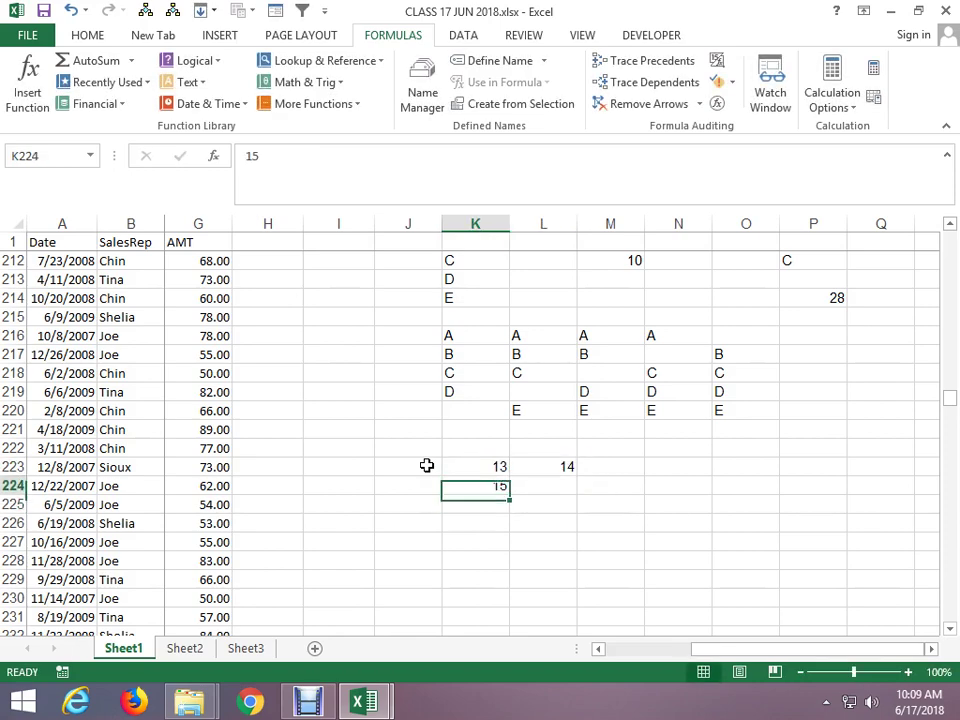
pyautogui.write('16')
pyautogui.press('Return')
pyautogui.press('Up')
pyautogui.press('Right')
pyautogui.hotkey('ctrl', 'd')
# Enter =ODD(K223) in M223 and fill it down to M224.
pyautogui.press('Up')
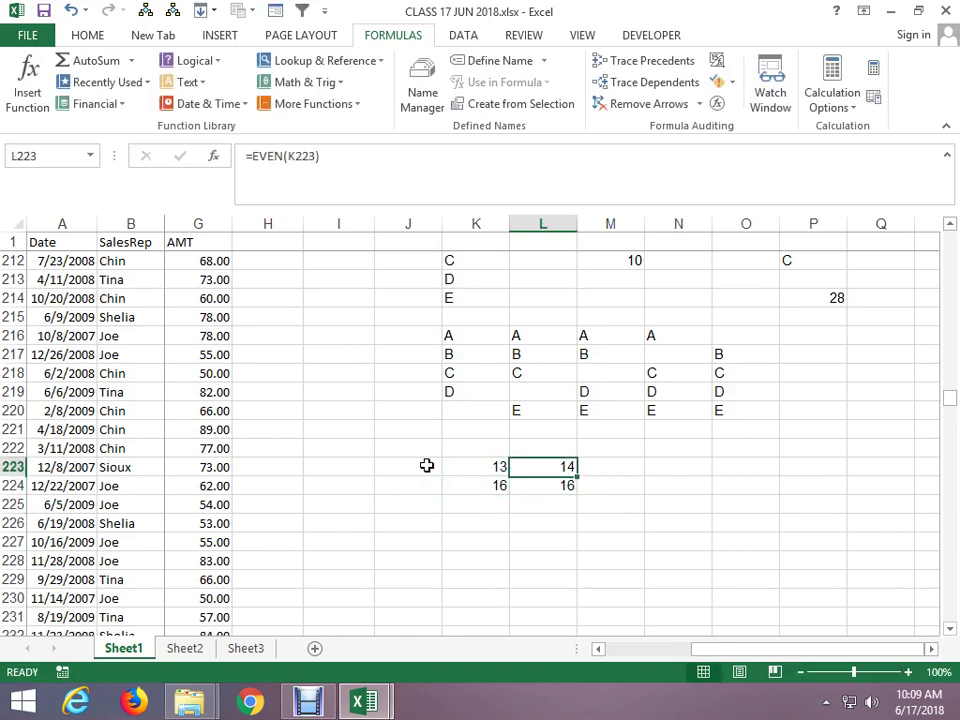
pyautogui.press('Right')
pyautogui.write('=ODD(')
pyautogui.press('Left')
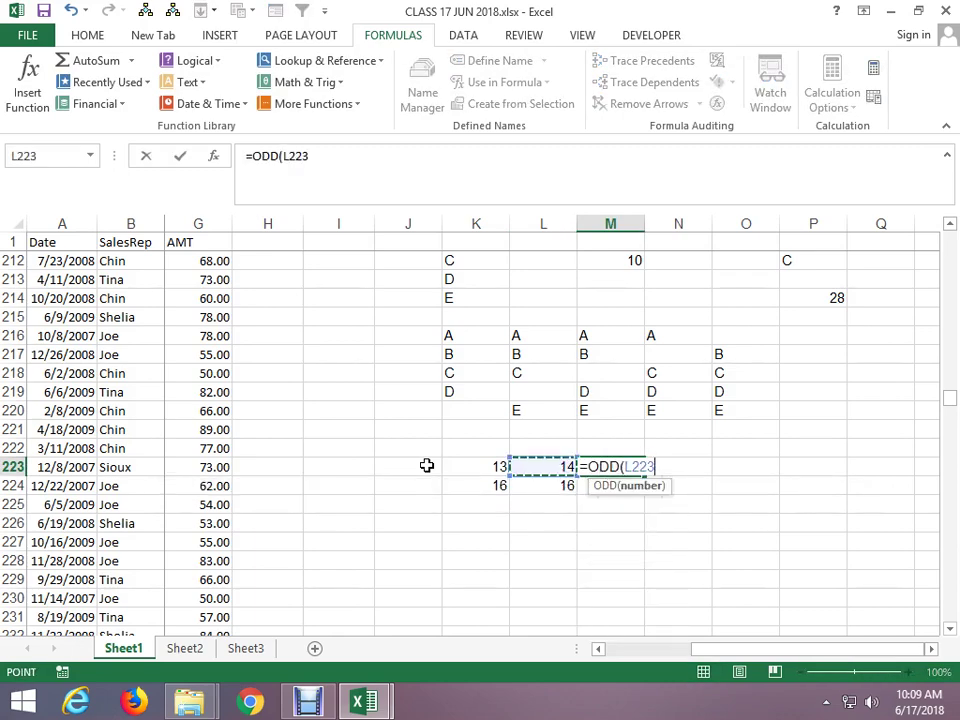
pyautogui.press('Left')
pyautogui.press('Return')
pyautogui.hotkey('ctrl', 'd')
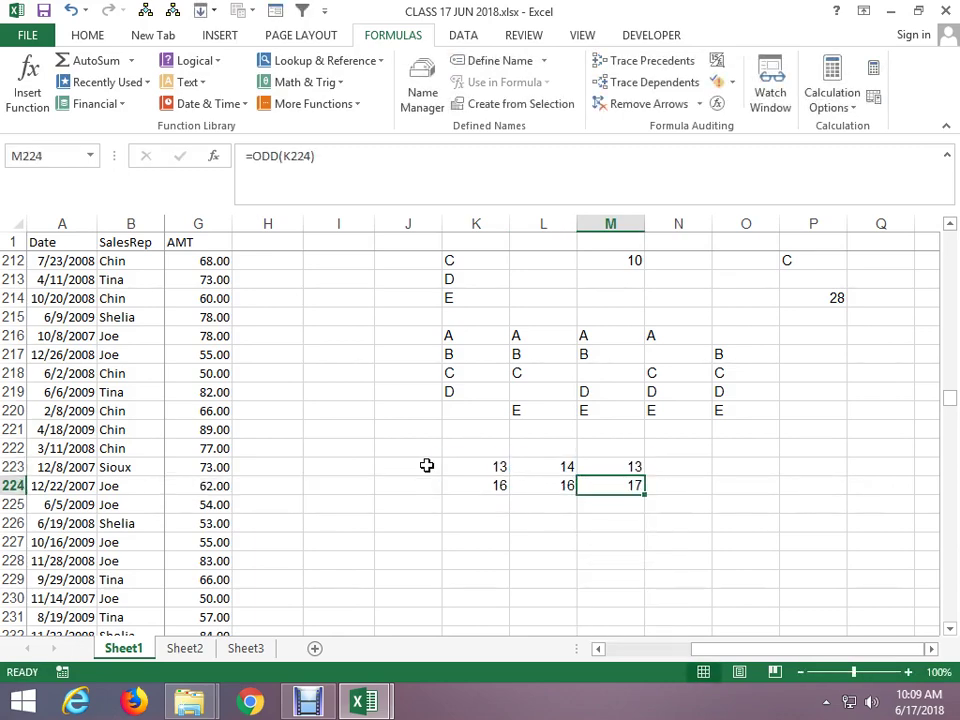
# Browse the Math & Trig function list down to INT without inserting it.
pyautogui.scroll(-3, 426, 465)
pyautogui.click(408, 485)
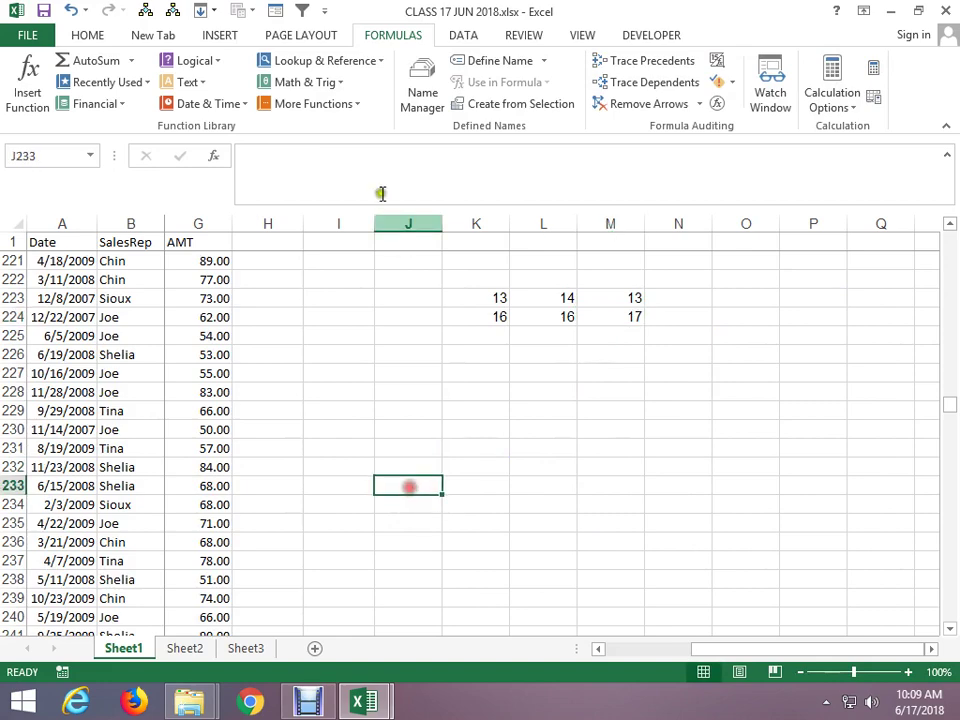
pyautogui.click(345, 84)
pyautogui.moveTo(394, 154); pyautogui.dragTo(398, 270)
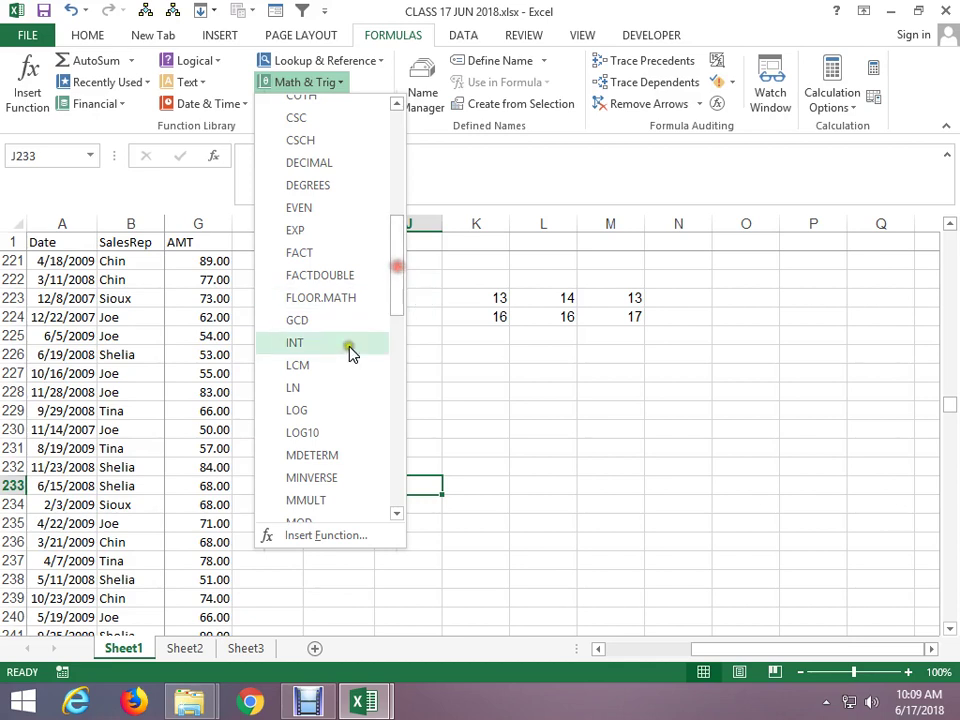
pyautogui.moveTo(295, 343)
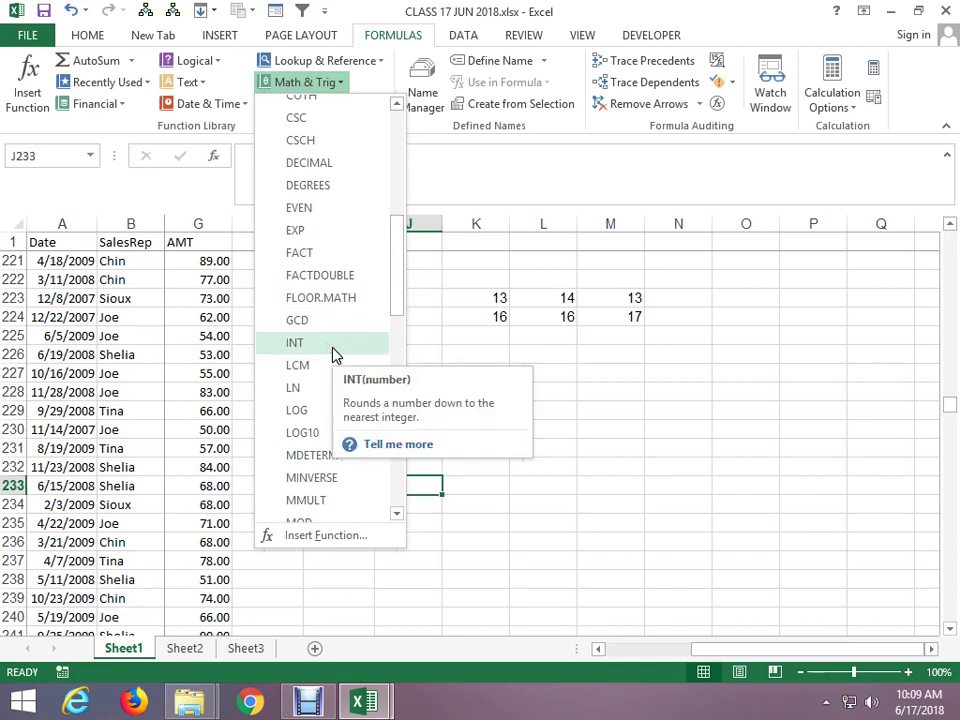
pyautogui.press('Escape')
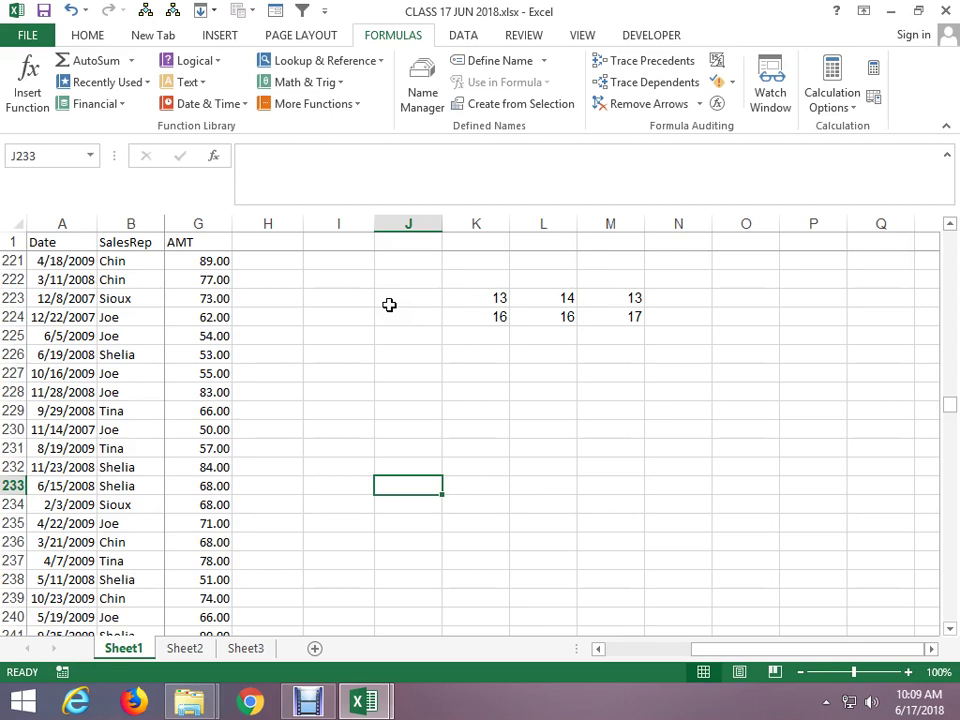
# Enter 8 in I227 and 3.8 in I228.
pyautogui.click(346, 371)
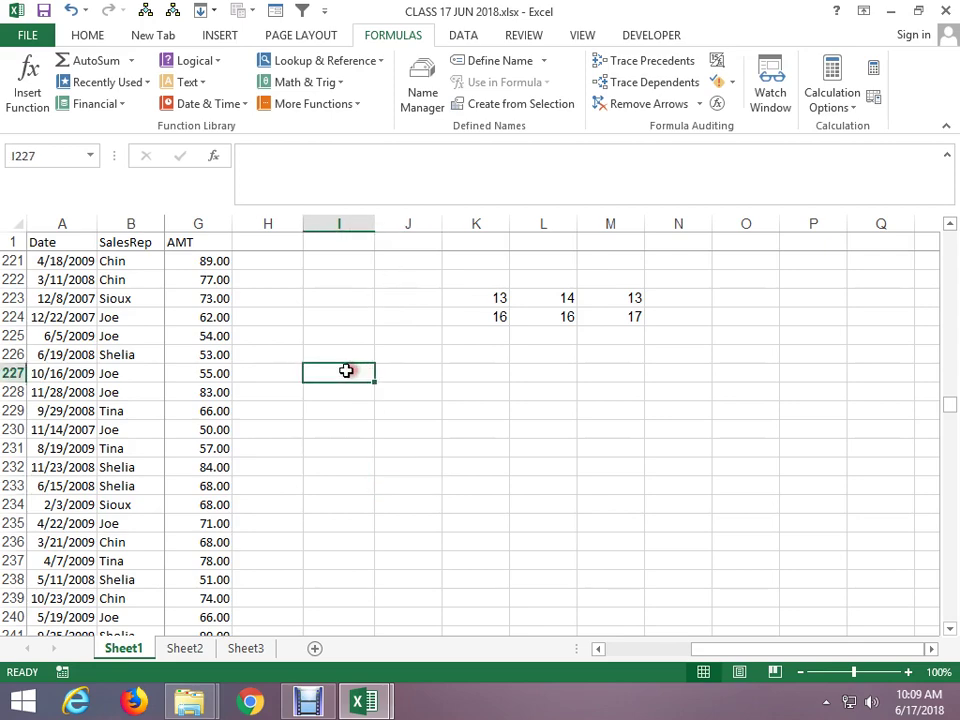
pyautogui.write('8')
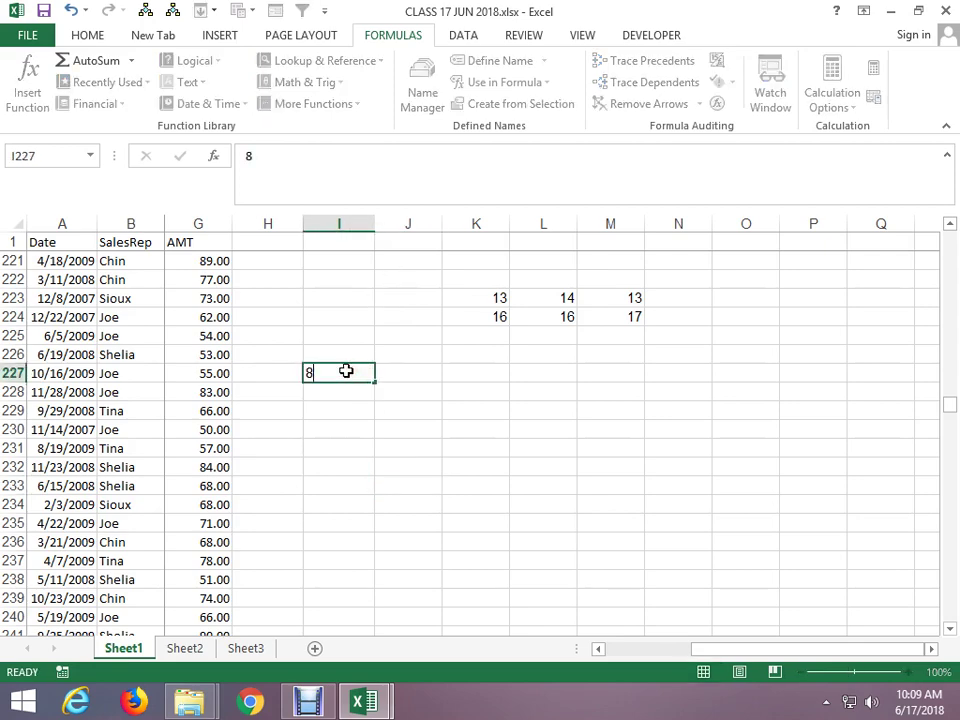
pyautogui.press('Return')
pyautogui.write('3.8')
pyautogui.hotkey('ctrl', 'Return')
# Enter =INT(I227) in J227 and fill it down to J228, giving 8 and 3.
pyautogui.press('Up')
pyautogui.press('Right')
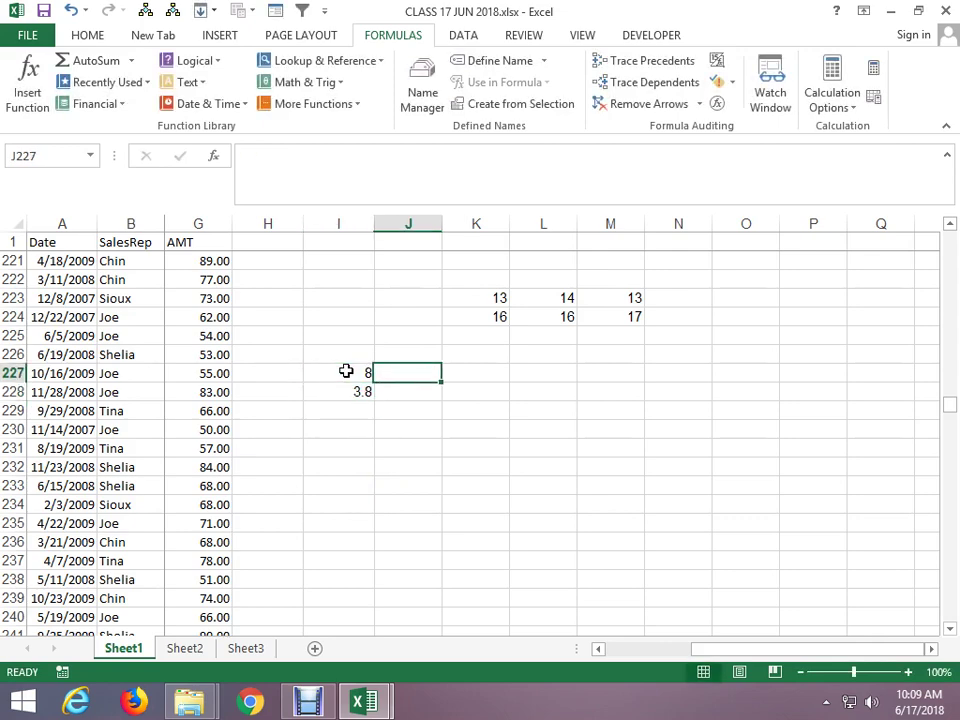
pyautogui.write('=INT(')
pyautogui.click(346, 371)
pyautogui.write(')')
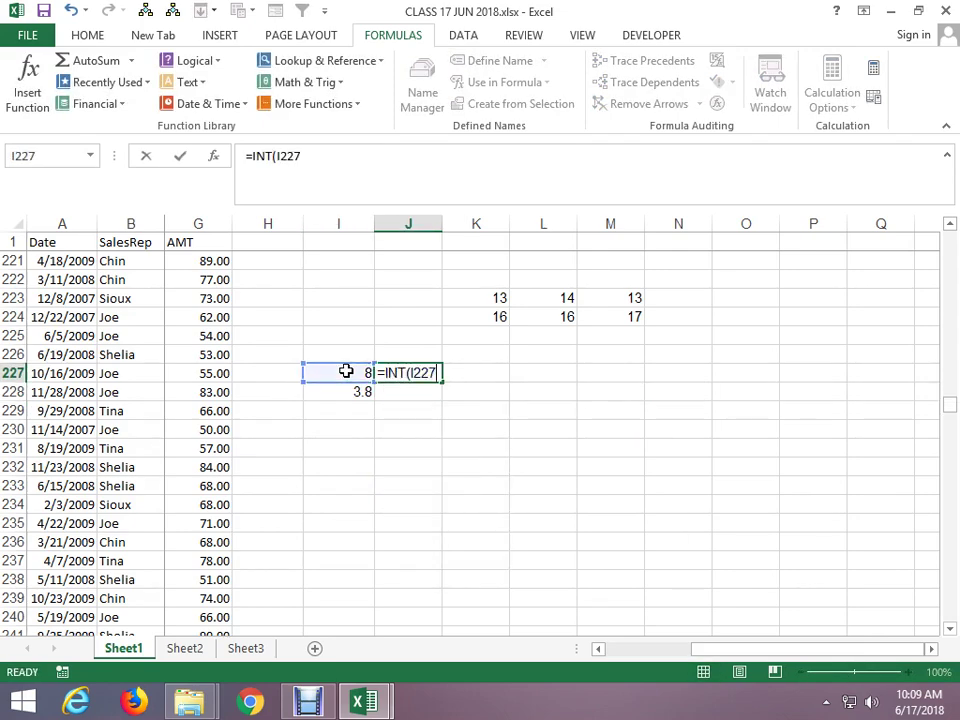
pyautogui.press('Return')
pyautogui.hotkey('ctrl', 'd')
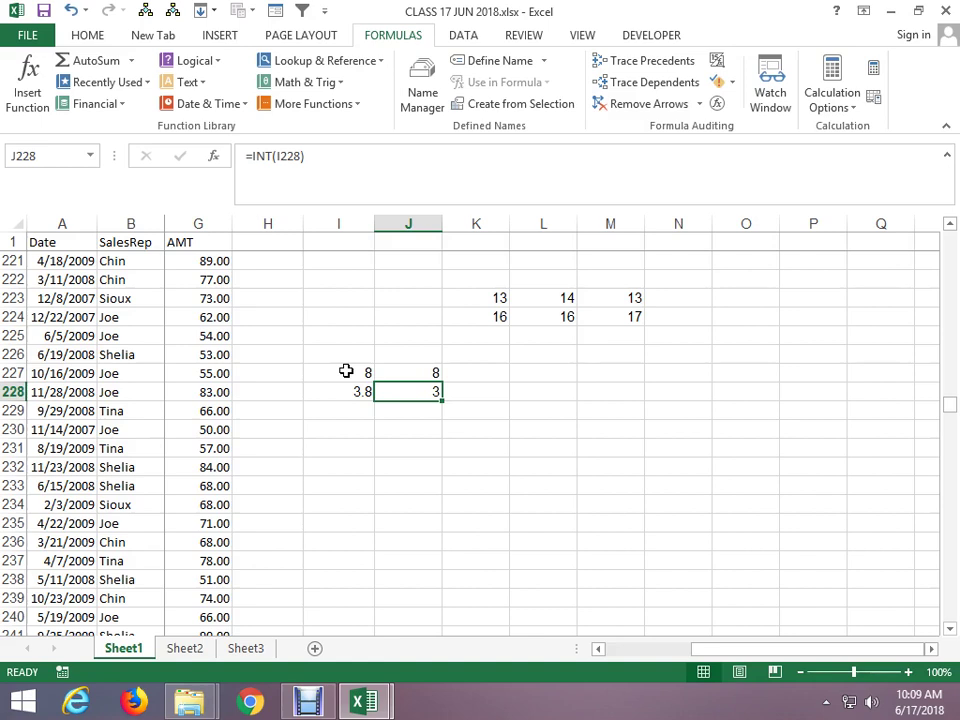
pyautogui.press('Down')
pyautogui.press('Down')
pyautogui.press('Up')
pyautogui.press('Up')
pyautogui.press('Right')
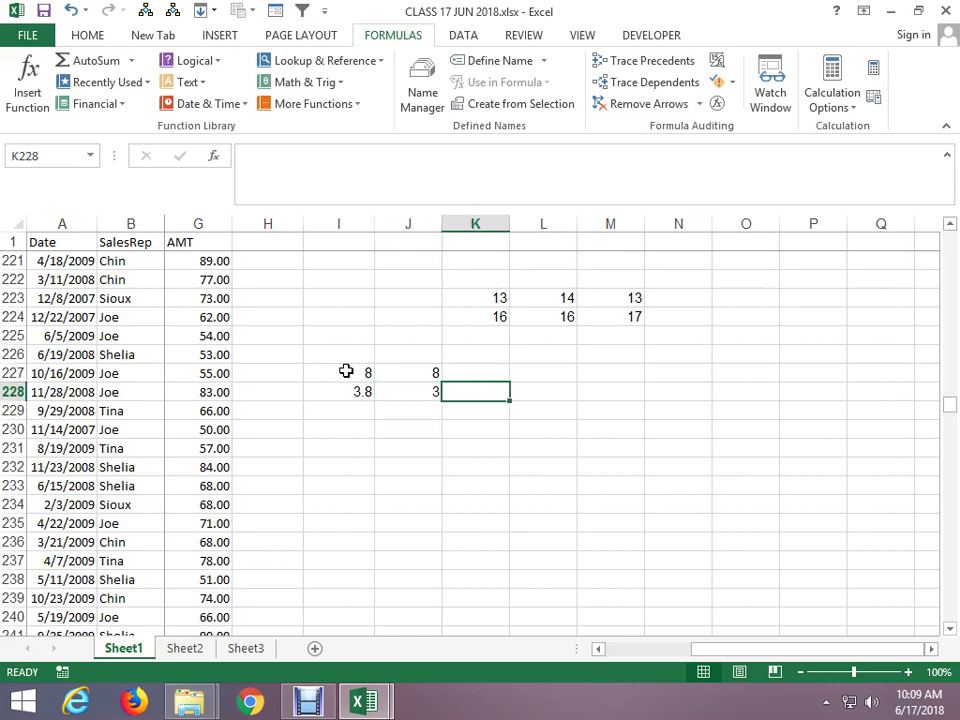
# Abandon a started DECIMAL formula and enter 18.288 in K228.
pyautogui.write('=DECI')
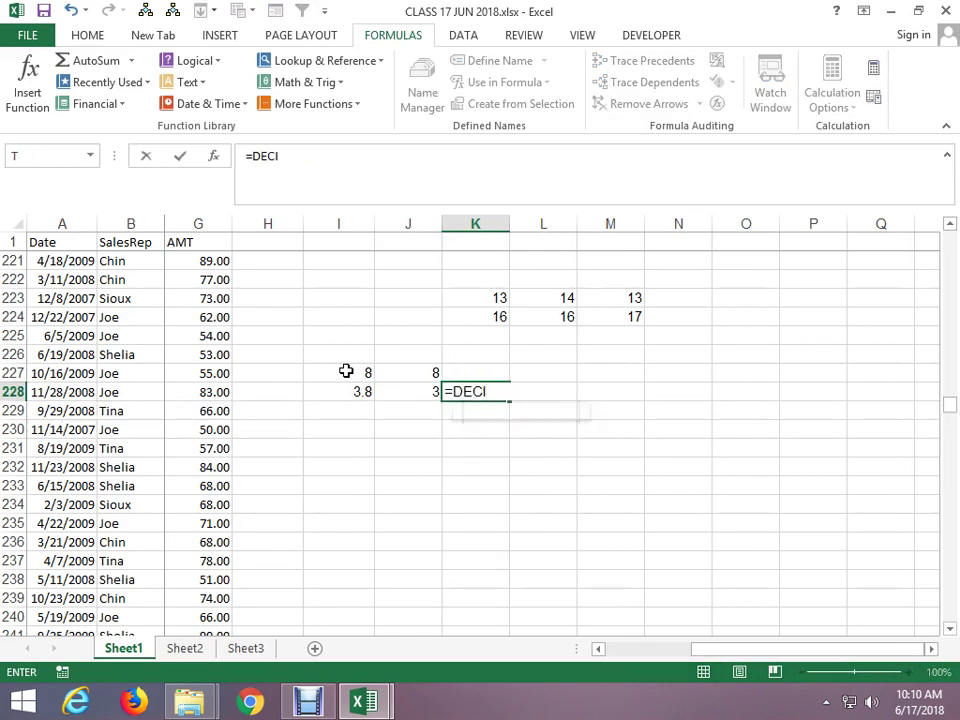
pyautogui.press('Tab')
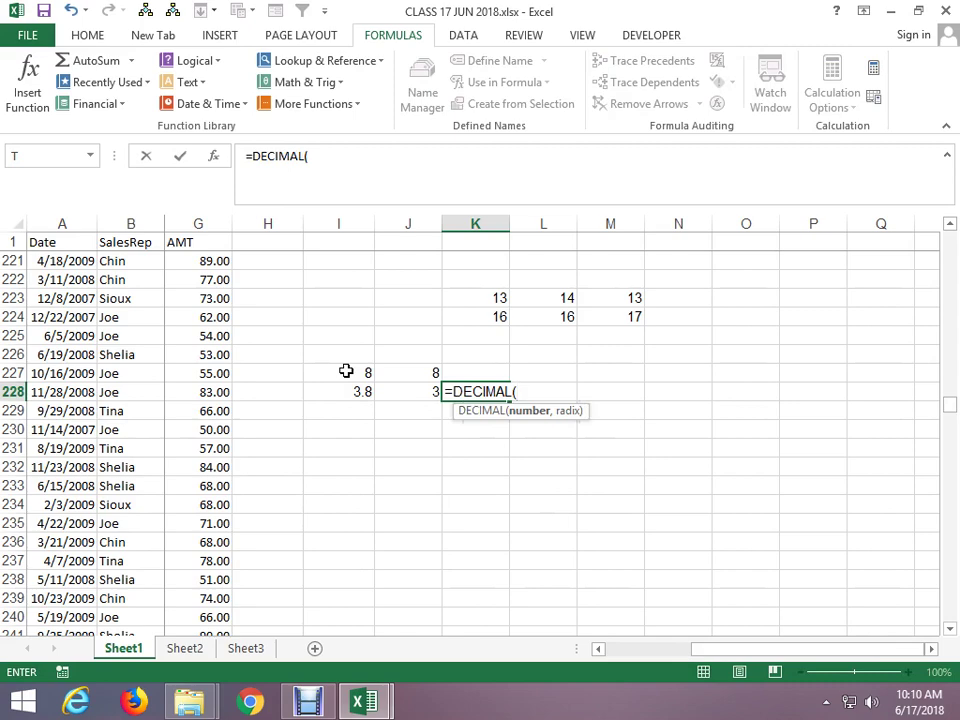
pyautogui.press('Escape')
pyautogui.write('18')
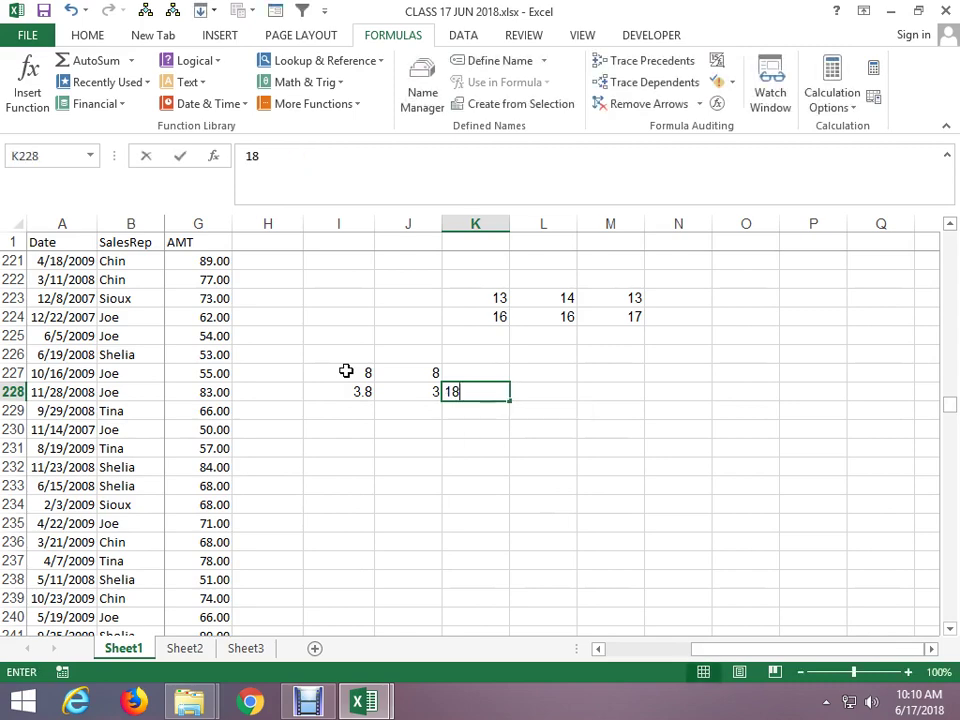
pyautogui.write('.288')
pyautogui.hotkey('ctrl', 'Return')
# Enter =DECIMAL(K228,2) in L228, which returns #NUM!
pyautogui.press('Right')
pyautogui.write('=D')
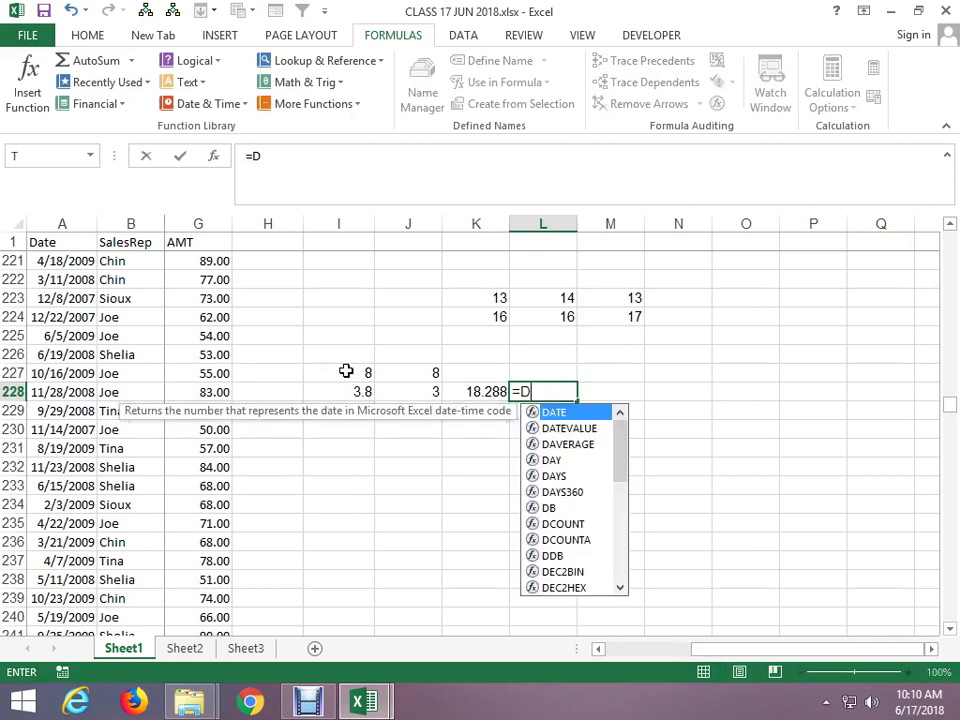
pyautogui.write('EC')
pyautogui.press('Down')
pyautogui.press('Down')
pyautogui.press('Down')
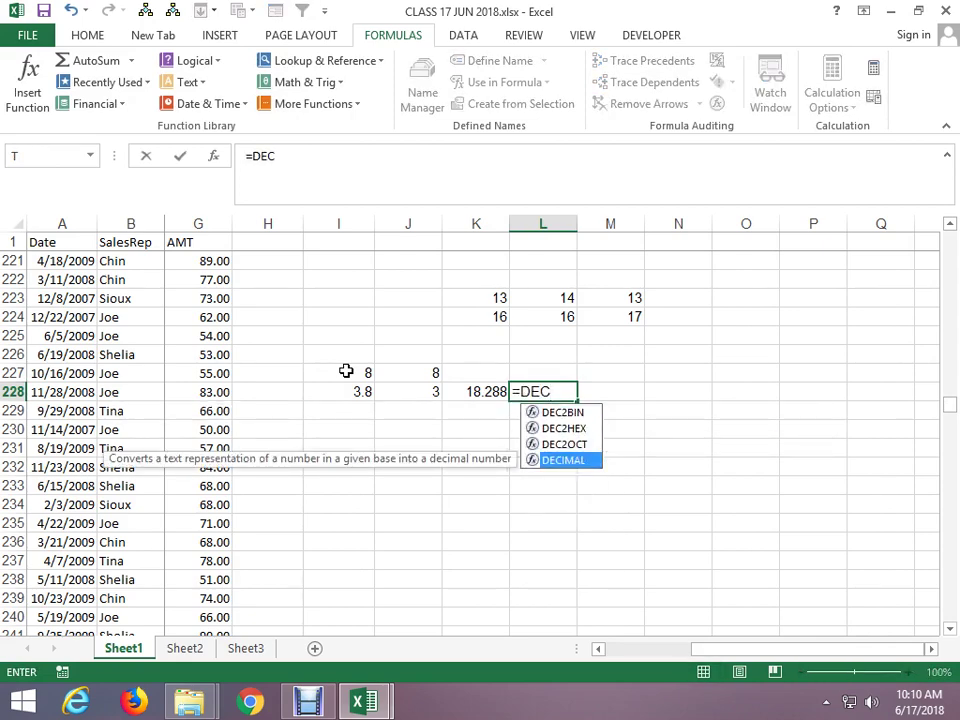
pyautogui.press('Tab')
pyautogui.press('Left')
pyautogui.write(',')
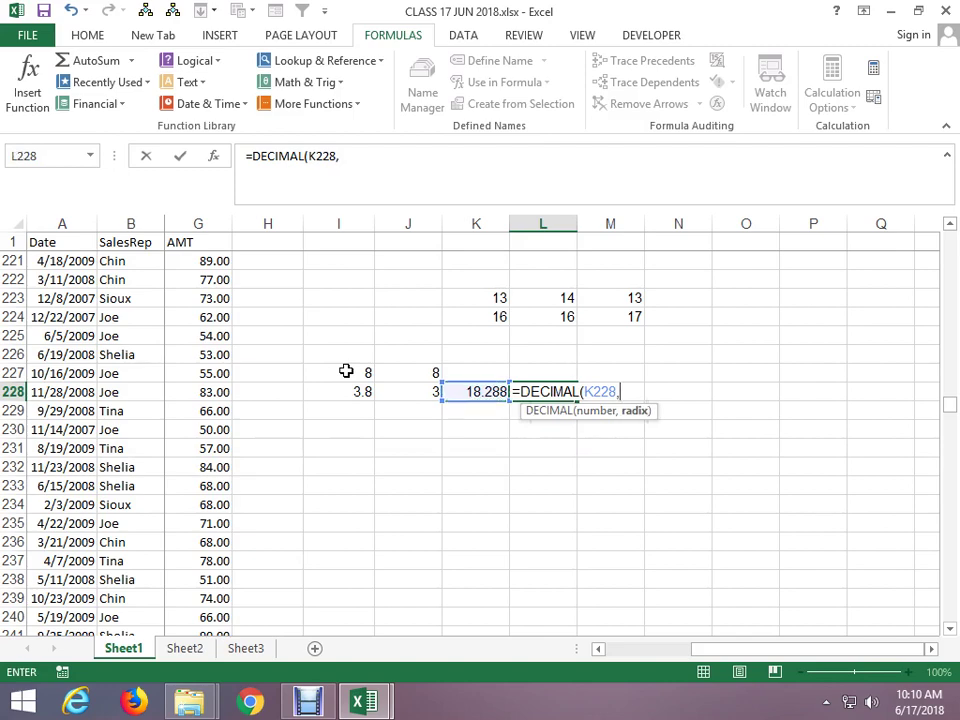
pyautogui.write('2')
pyautogui.press('Return')
# Restart the DECIMAL formula in L228 and bring up its Excel Help article.
pyautogui.press('Up')
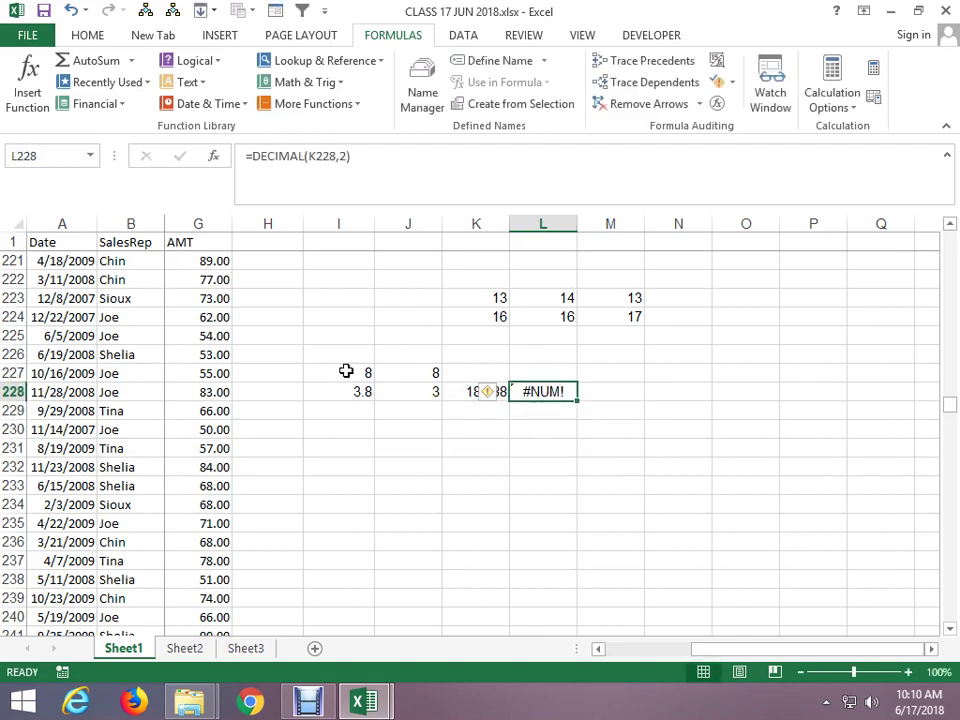
pyautogui.write('=DEC')
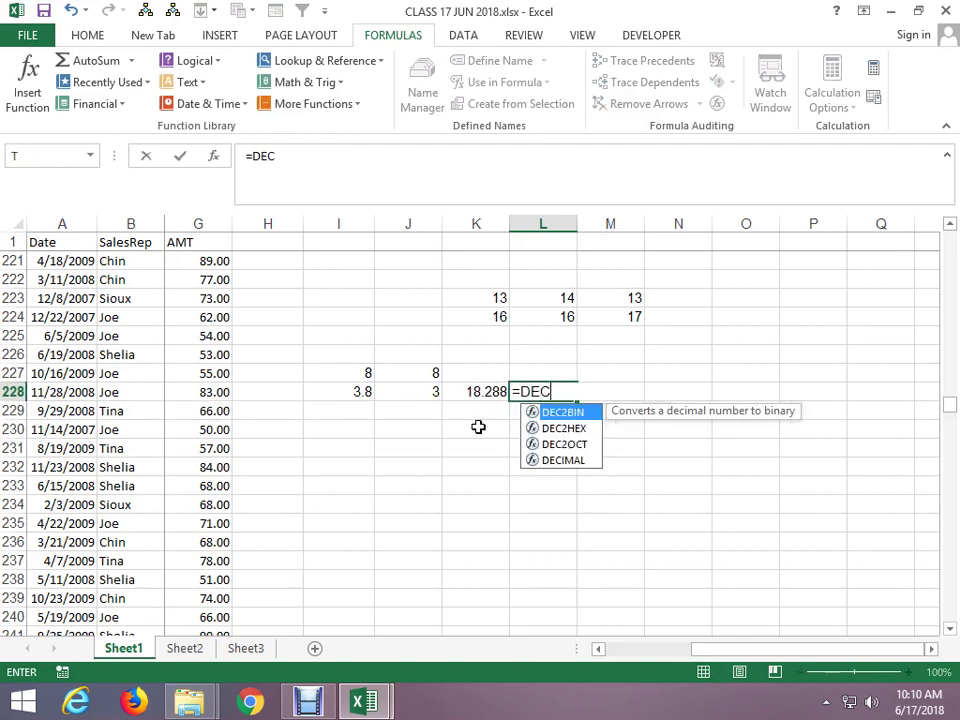
pyautogui.press('Down')
pyautogui.press('Down')
pyautogui.press('Down')
pyautogui.press('Tab')
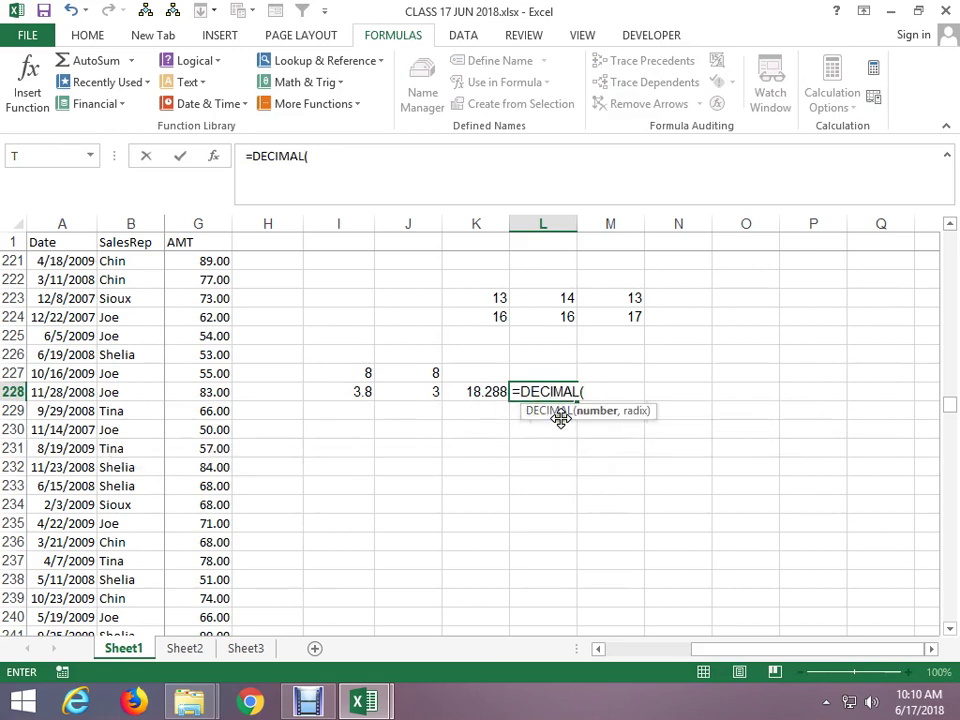
pyautogui.press('BackSpace')
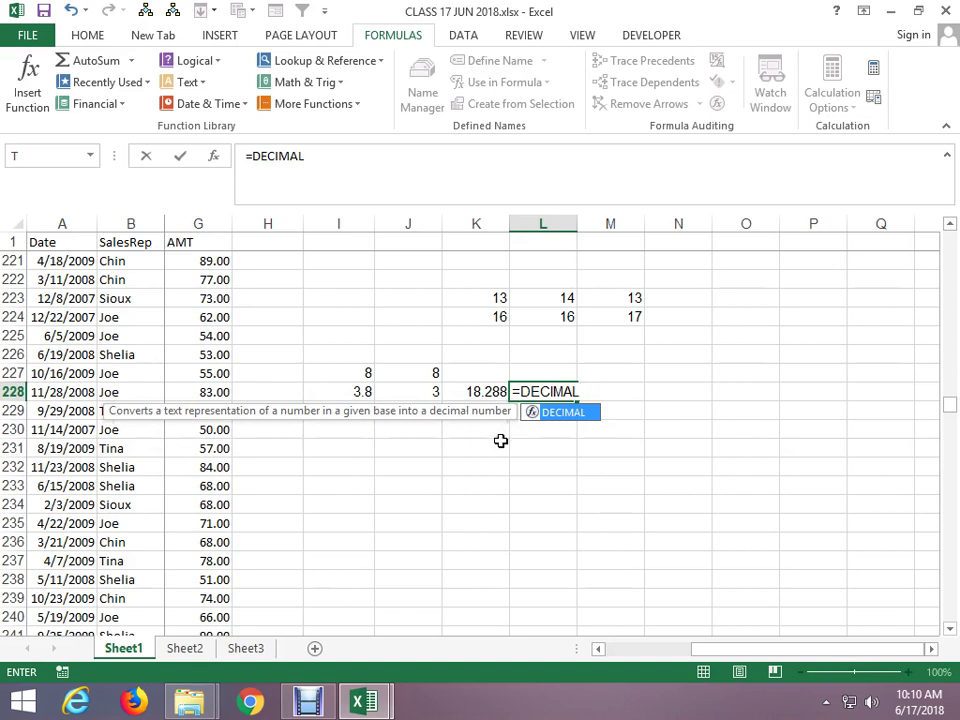
pyautogui.doubleClick(565, 414)
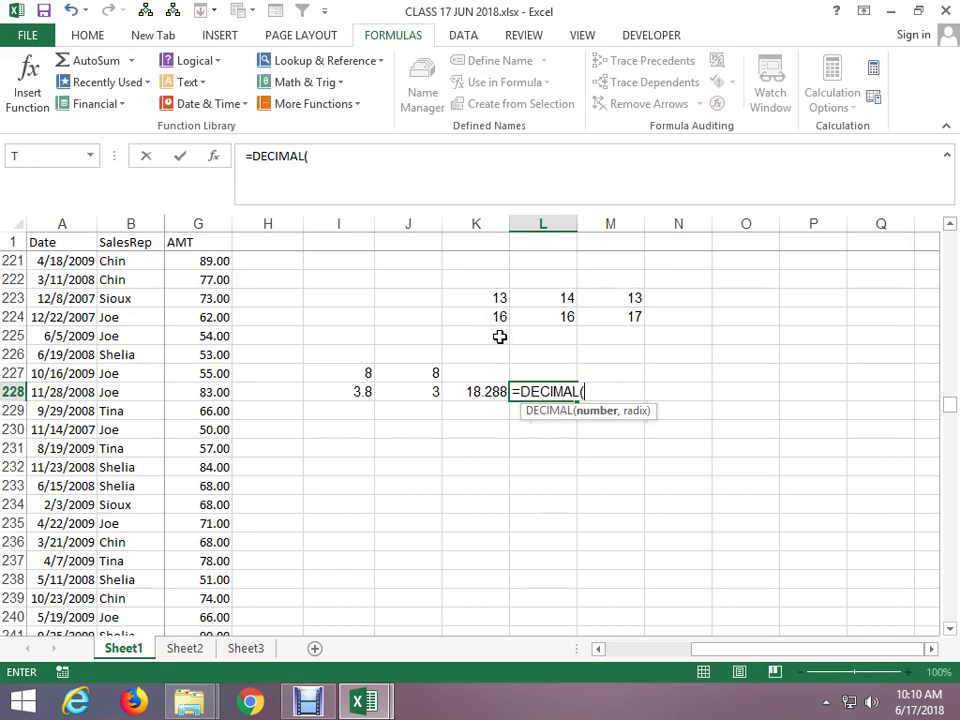
pyautogui.press('F1')
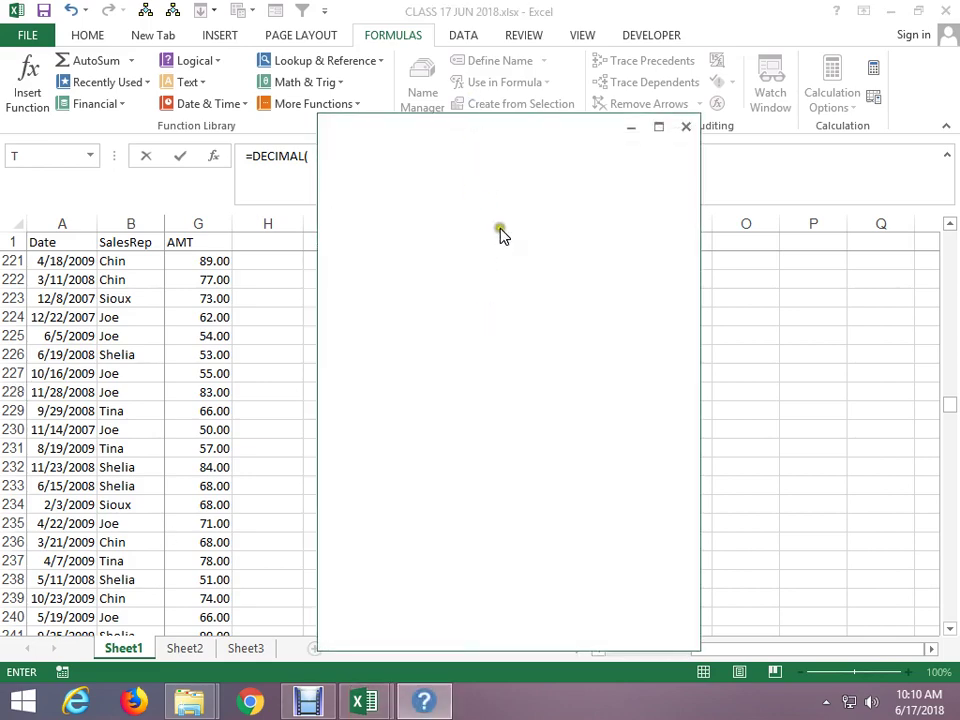
# Maximize the help window and scroll the DECIMAL article down to its Example table.
pyautogui.click(659, 128)
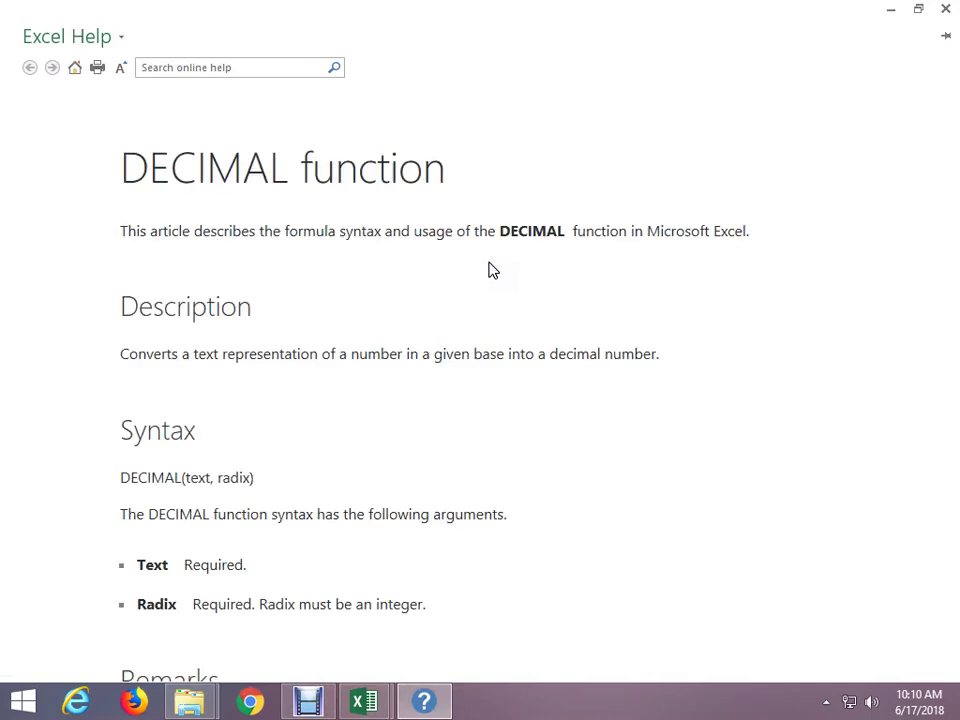
pyautogui.scroll(-1, 364, 317)
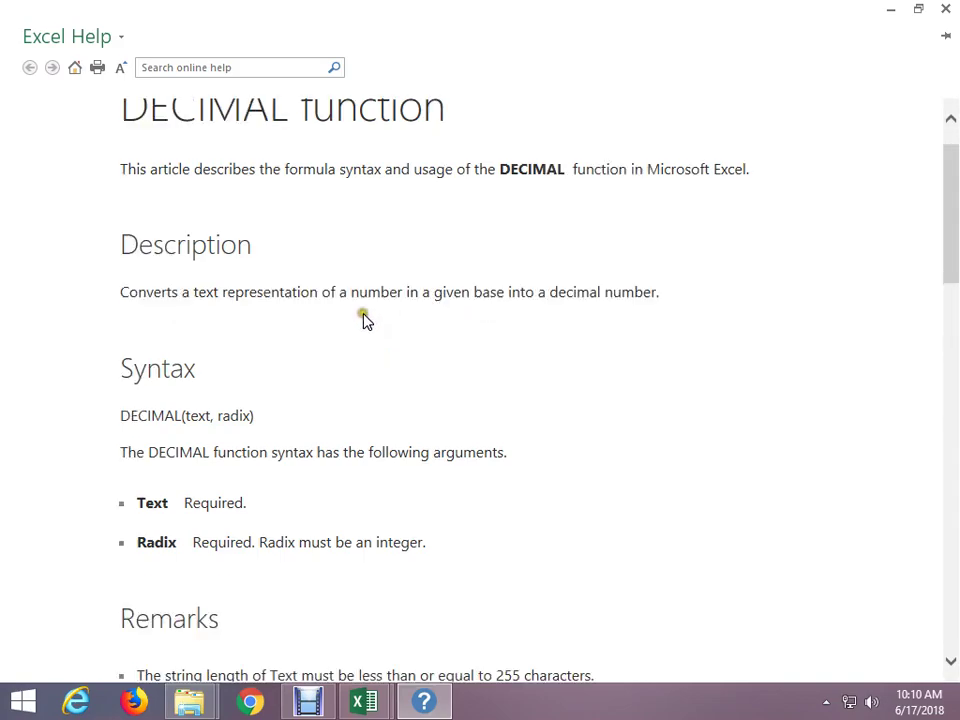
pyautogui.scroll(-3, 364, 320)
pyautogui.scroll(-5, 367, 335)
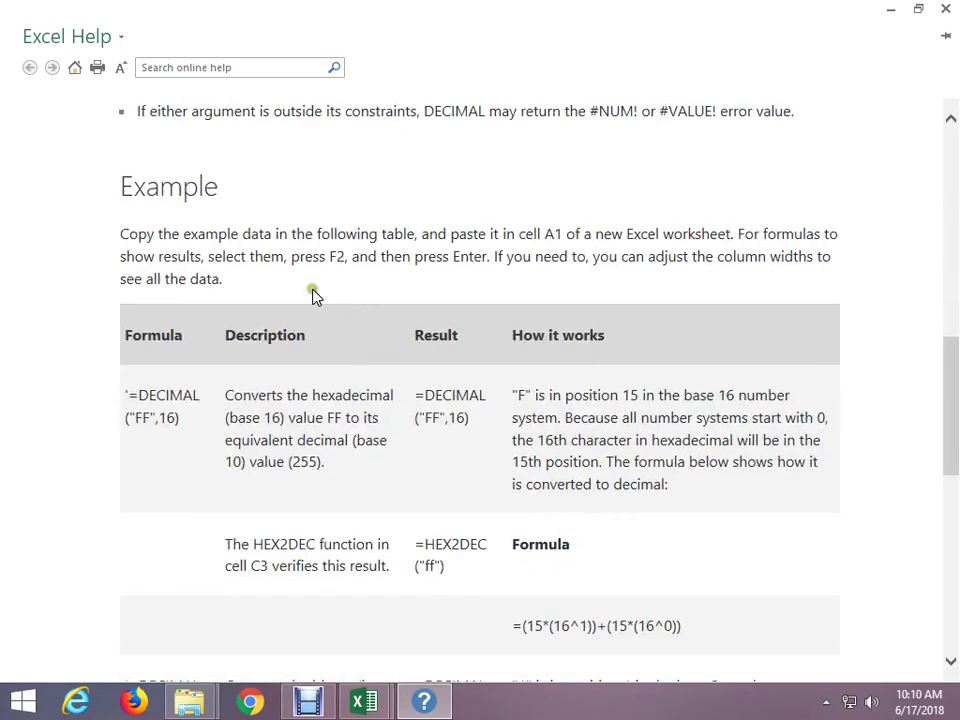
pyautogui.scroll(-1, 279, 310)
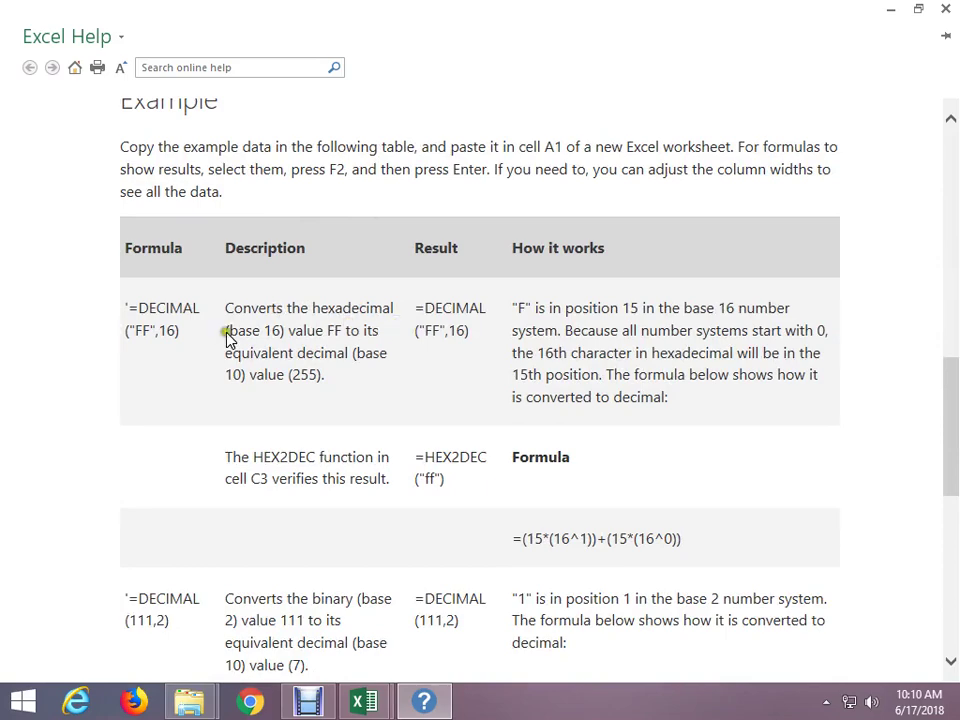
pyautogui.scroll(-2, 306, 338)
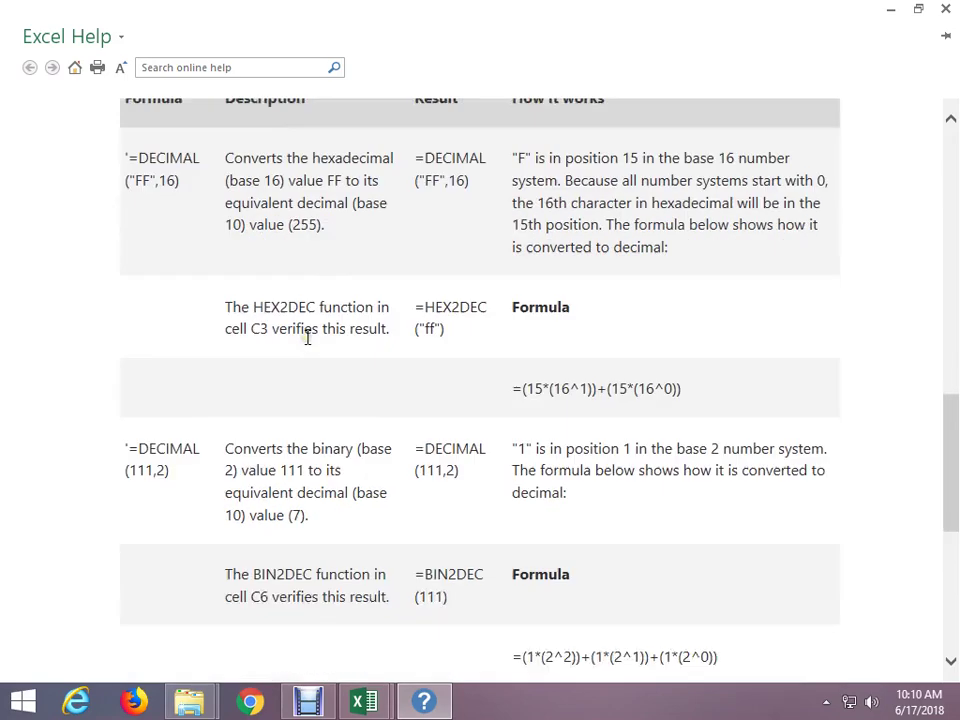
pyautogui.scroll(-2, 306, 338)
pyautogui.scroll(-3, 308, 345)
pyautogui.scroll(3, 308, 354)
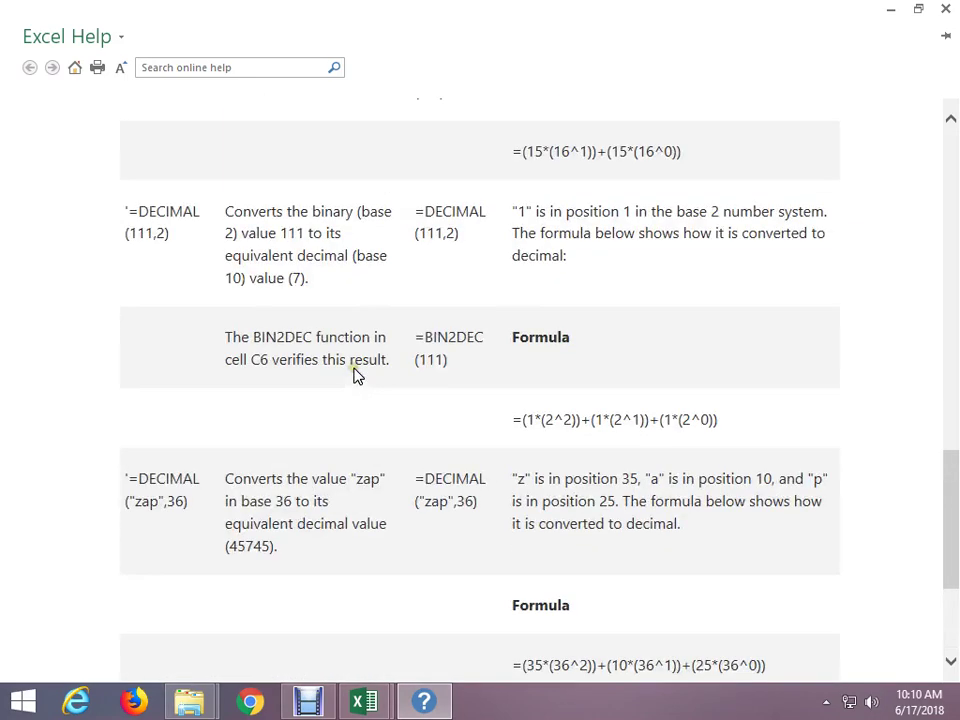
# Close Help and complete =DECIMAL(K228,2) in L228, still returning #NUM!
pyautogui.click(948, 8)
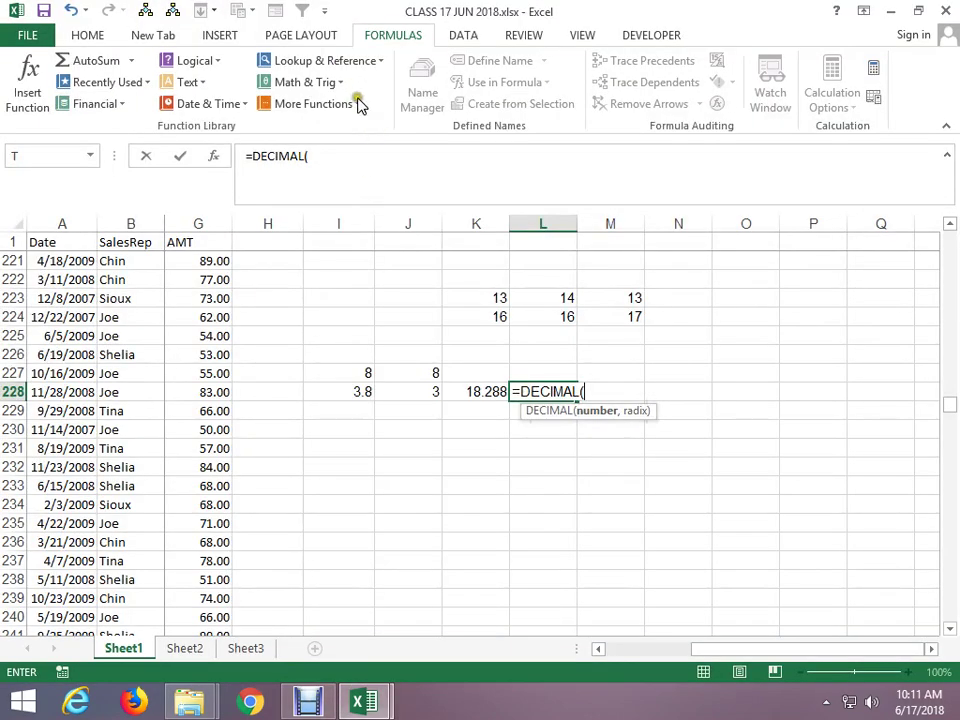
pyautogui.click(486, 391)
pyautogui.write(',2')
pyautogui.hotkey('ctrl', 'Return')
# Browse the Math & Trig function list down to PRODUCT.
pyautogui.click(336, 85)
pyautogui.moveTo(398, 180); pyautogui.dragTo(398, 230)
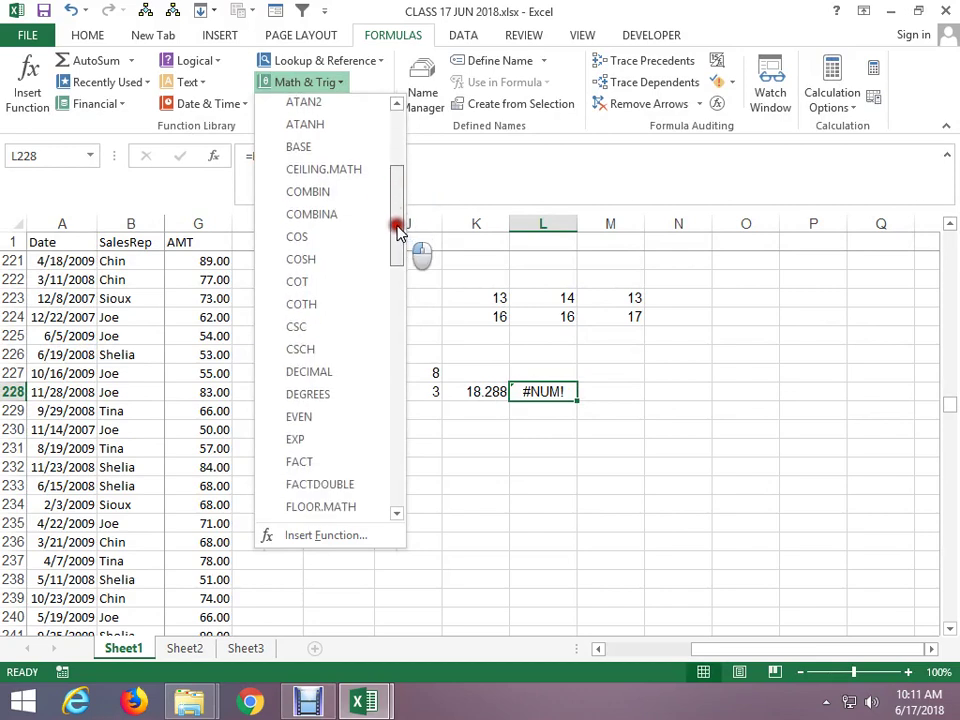
pyautogui.moveTo(398, 230); pyautogui.dragTo(397, 365)
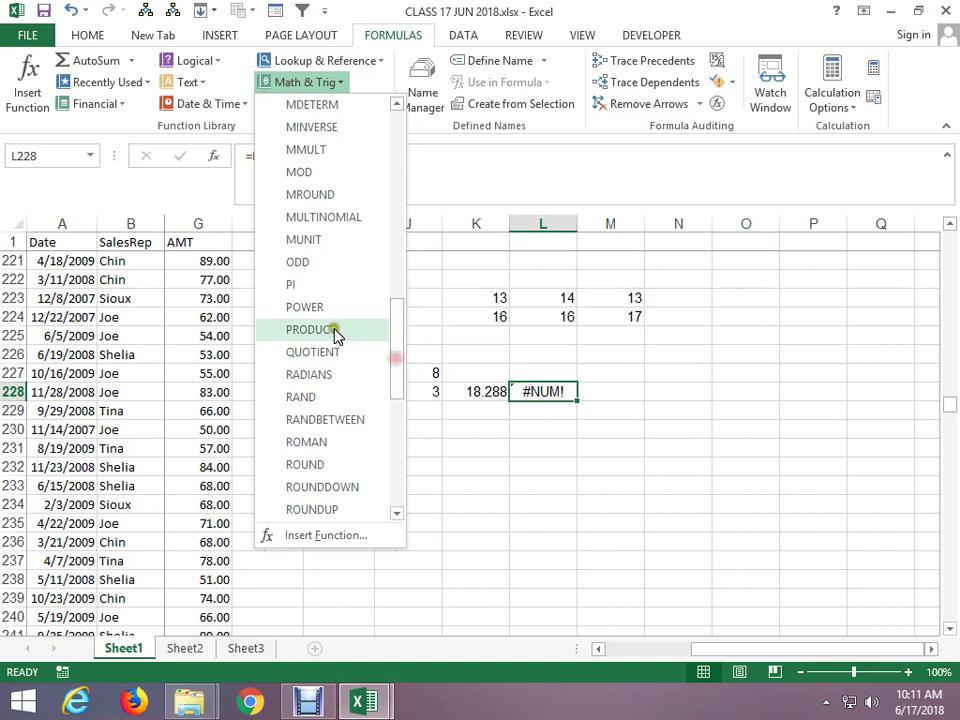
# Enter the values 3, 4 and 8 down K233:K235.
pyautogui.press('Escape')
pyautogui.click(327, 510)
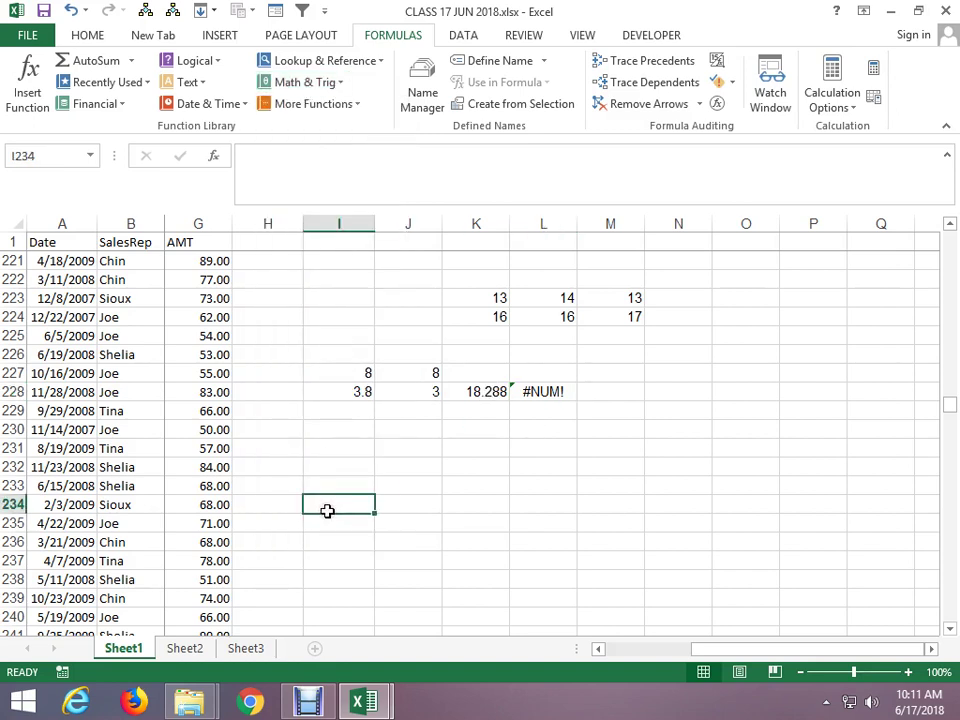
pyautogui.write('=PRO')
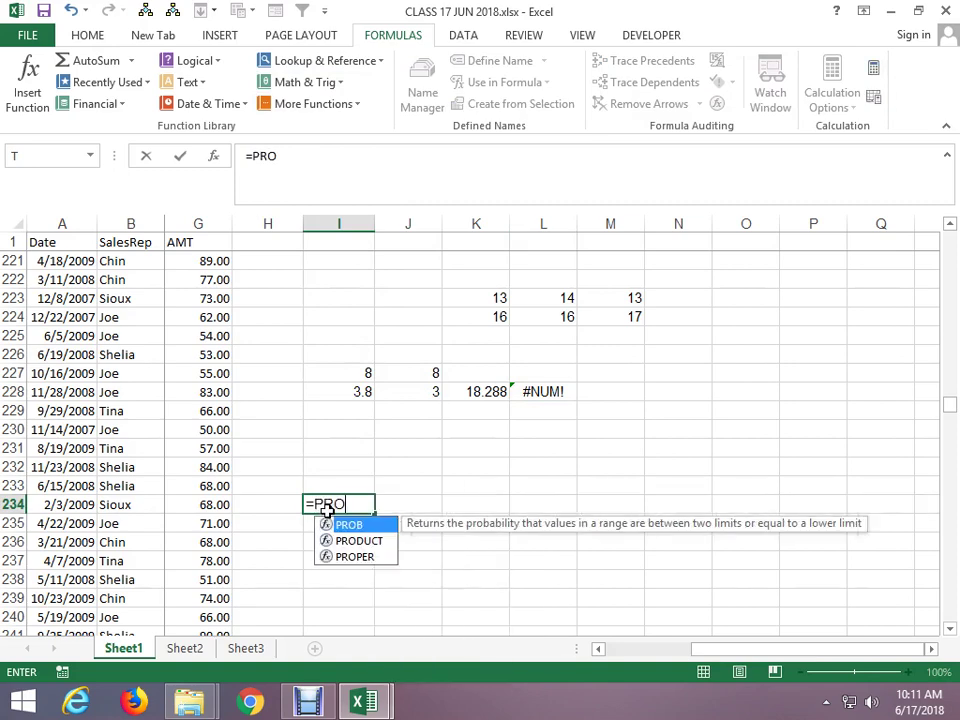
pyautogui.press('Down')
pyautogui.press('Tab')
pyautogui.press('Escape')
pyautogui.press('Up')
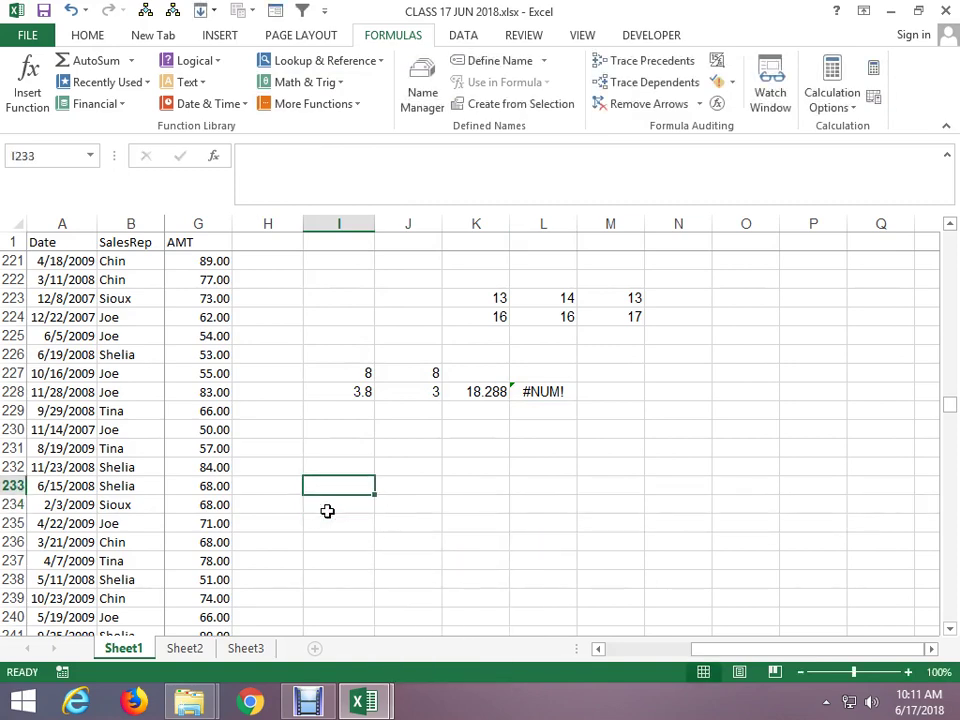
pyautogui.press('Right')
pyautogui.press('Right')
pyautogui.write('3')
pyautogui.press('Return')
pyautogui.write('4')
pyautogui.press('Return')
pyautogui.write('8')
pyautogui.press('Return')
pyautogui.press('Return')
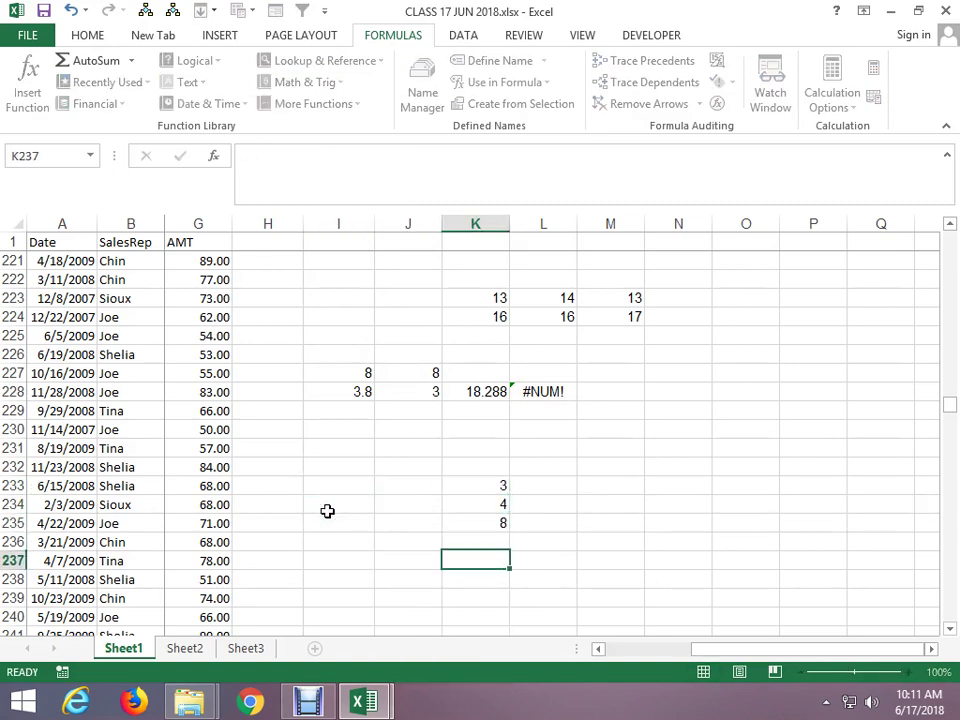
# In K237, enter =PRODUCT(K233:K235) so it shows 96.
pyautogui.write('=PRO')
pyautogui.press('Down')
pyautogui.press('Tab')
pyautogui.press('Up')
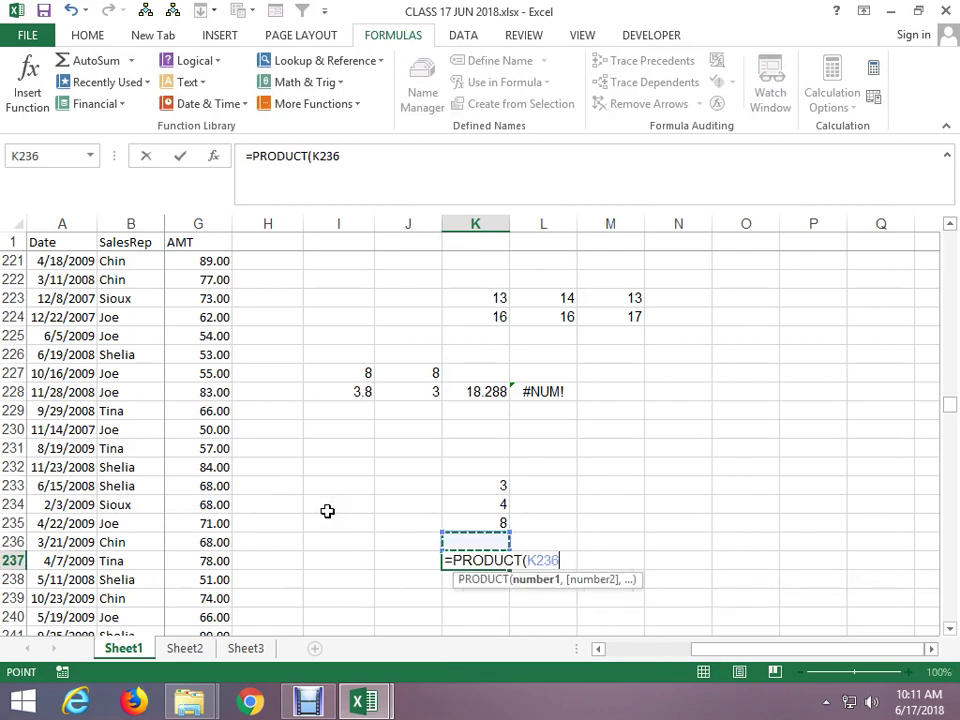
pyautogui.press('Up')
pyautogui.hotkey('shift', 'Up')
pyautogui.hotkey('shift', 'Up')
pyautogui.press('Return')
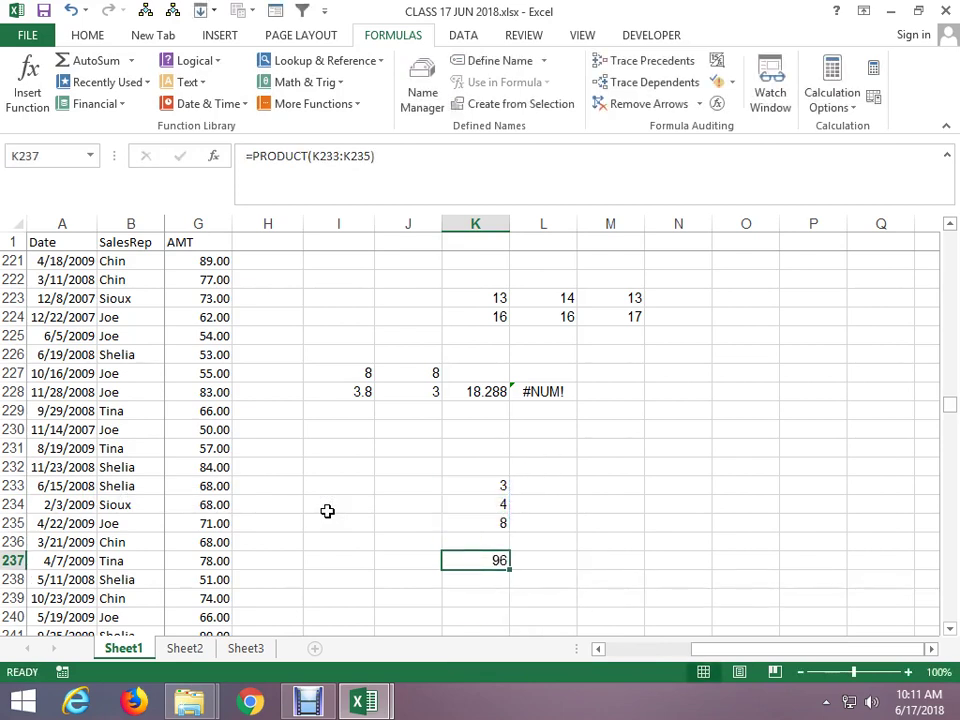
# Enter 2 in L233 and 5 in L234, correcting a stray 0.3 entry.
pyautogui.press('Up')
pyautogui.press('Up')
pyautogui.press('Up')
pyautogui.press('Up')
pyautogui.press('Up')
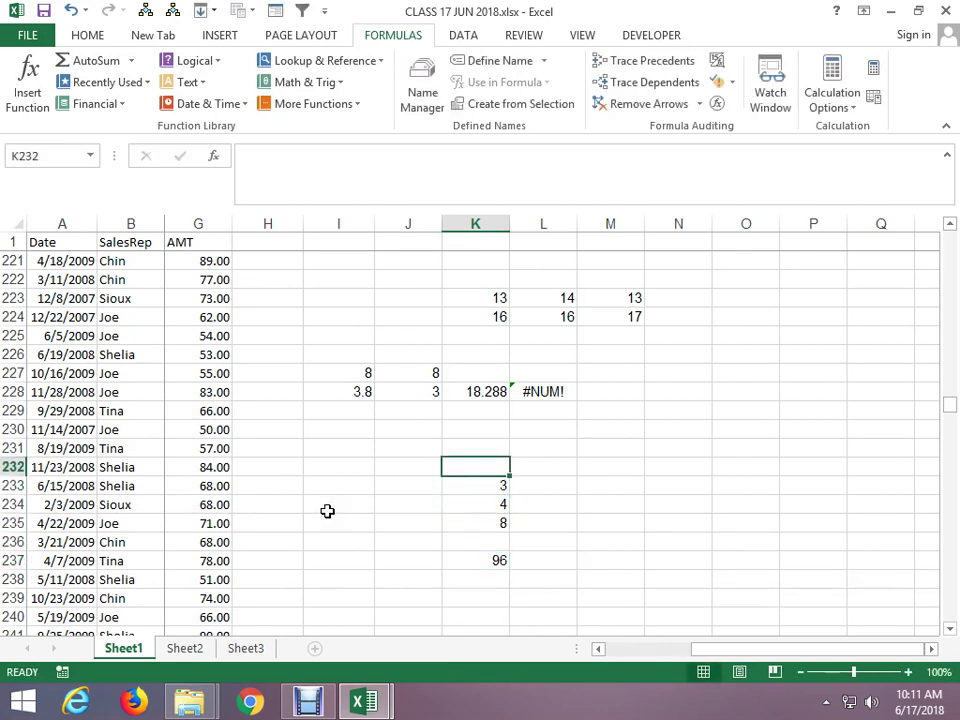
pyautogui.press('Down')
pyautogui.press('Right')
pyautogui.press('Right')
pyautogui.press('Right')
pyautogui.press('Left')
pyautogui.press('Left')
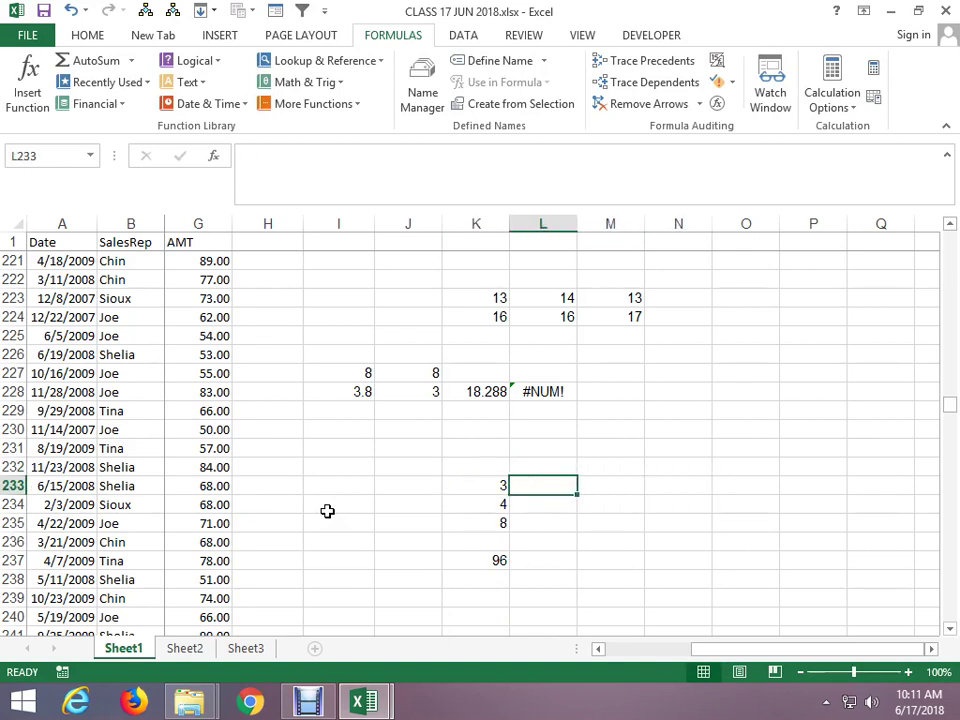
pyautogui.press('Down')
pyautogui.press('Right')
pyautogui.press('Left')
pyautogui.press('Right')
pyautogui.press('Up')
pyautogui.press('Left')
pyautogui.write('2')
pyautogui.press('Return')
pyautogui.write('.3')
pyautogui.press('Return')
pyautogui.press('Return')
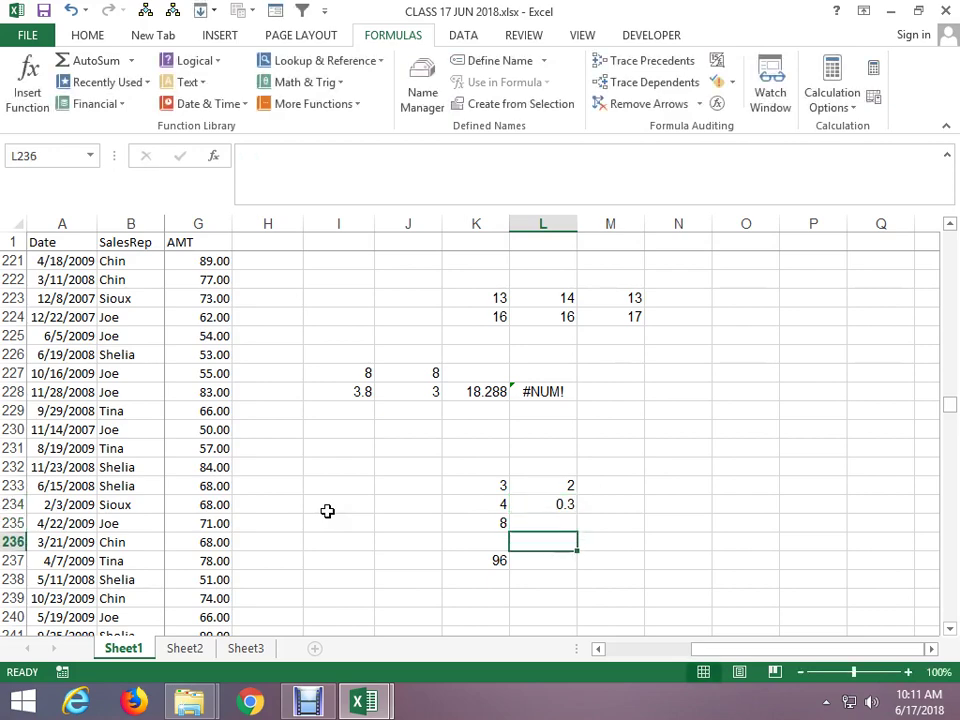
pyautogui.press('Up')
pyautogui.press('Up')
pyautogui.write('5')
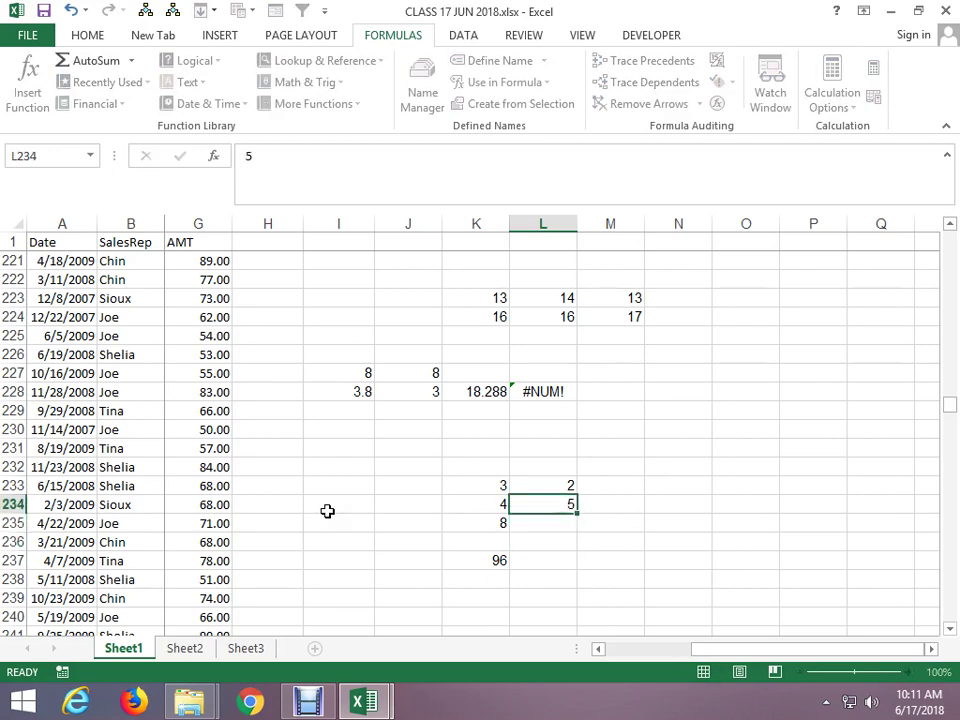
pyautogui.press('Return')
# In M235, enter =PRODUCT(K233:L235) so it returns 960.
pyautogui.press('Right')
pyautogui.write('=PRO')
pyautogui.press('Down')
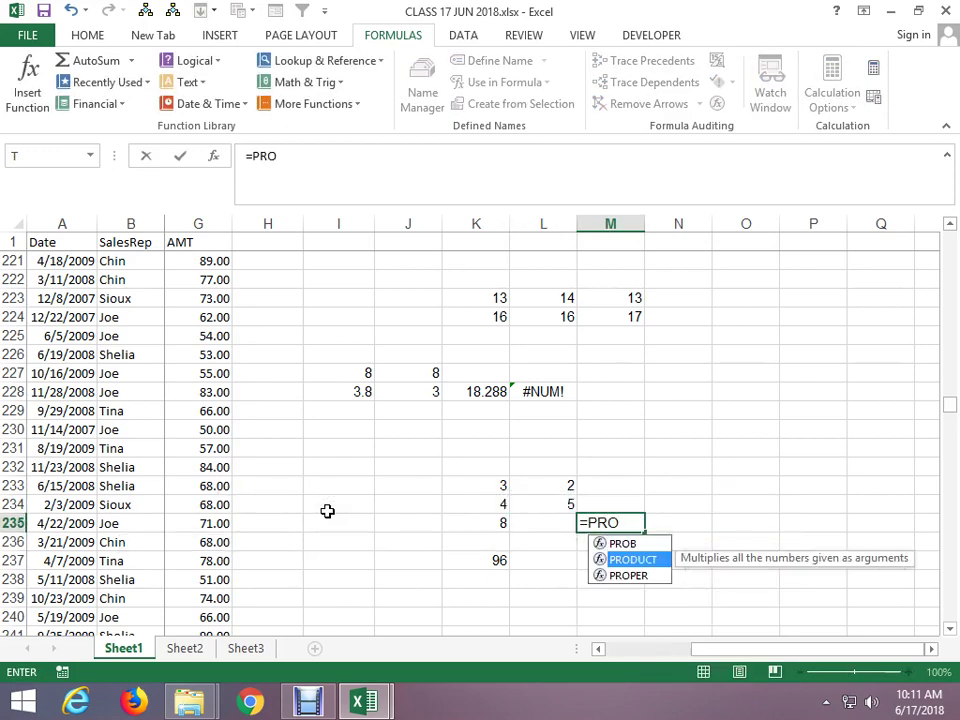
pyautogui.press('Tab')
pyautogui.press('Left')
pyautogui.press('Left')
pyautogui.press('Up')
pyautogui.press('Up')
pyautogui.hotkey('shift', 'Down')
pyautogui.hotkey('shift', 'Down')
pyautogui.hotkey('shift', 'Right')
pyautogui.press('Return')
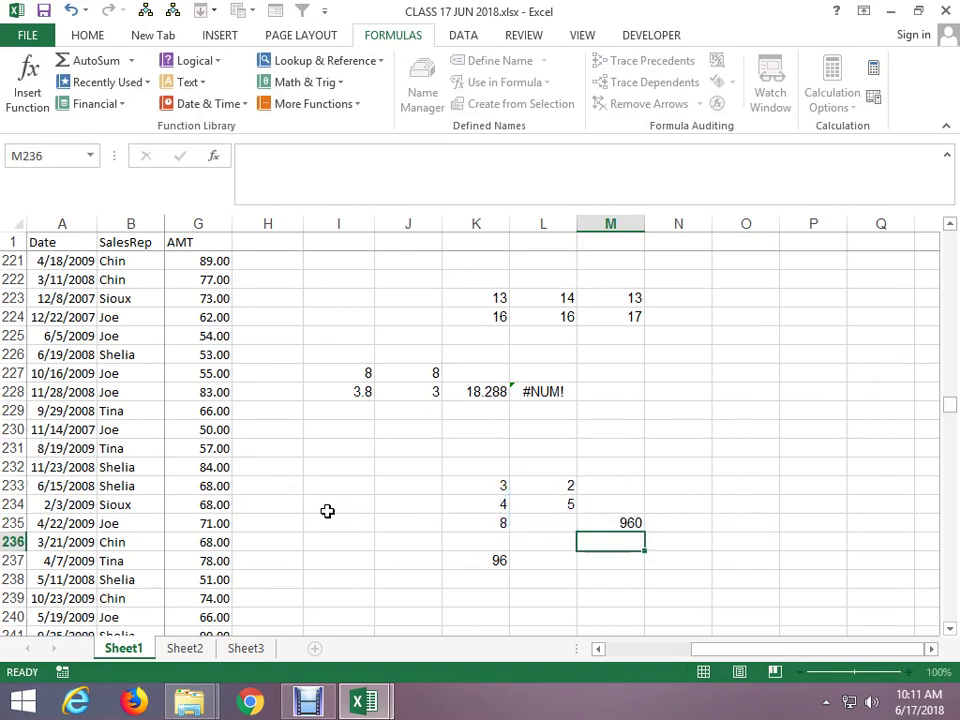
pyautogui.press('Up')
pyautogui.press('Up')
pyautogui.press('Up')
pyautogui.press('Up')
pyautogui.press('Up')
pyautogui.press('Up')
# Enter quantities 3, 2, 4 in column N and prices 2, 3, 2 in column O.
pyautogui.press('Right')
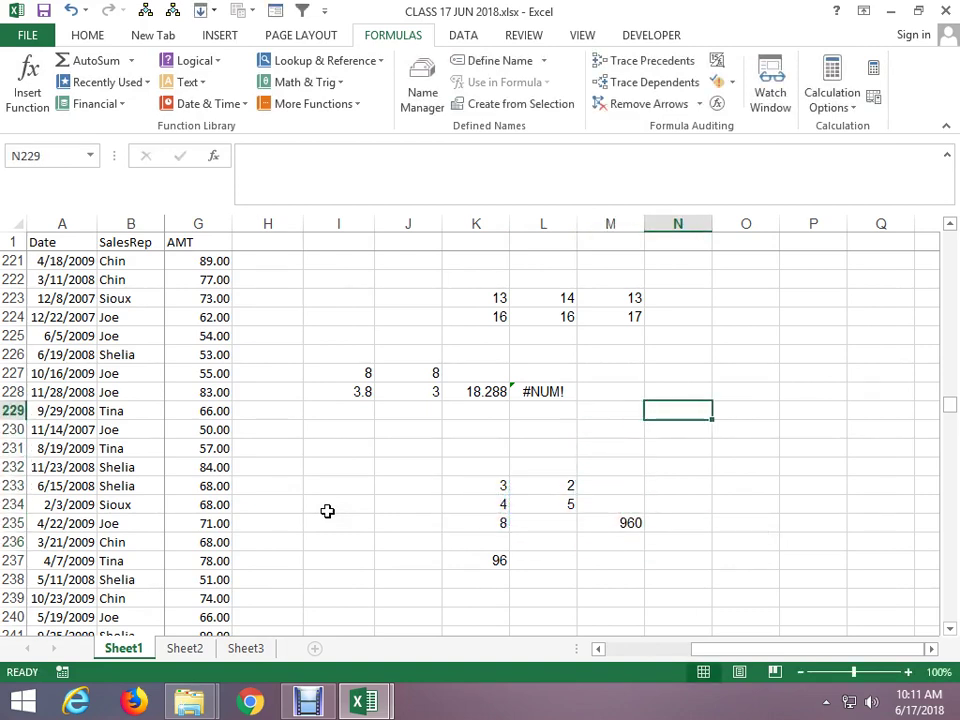
pyautogui.press('Up')
pyautogui.write('3')
pyautogui.press('Return')
pyautogui.write('2')
pyautogui.press('Return')
pyautogui.write('4')
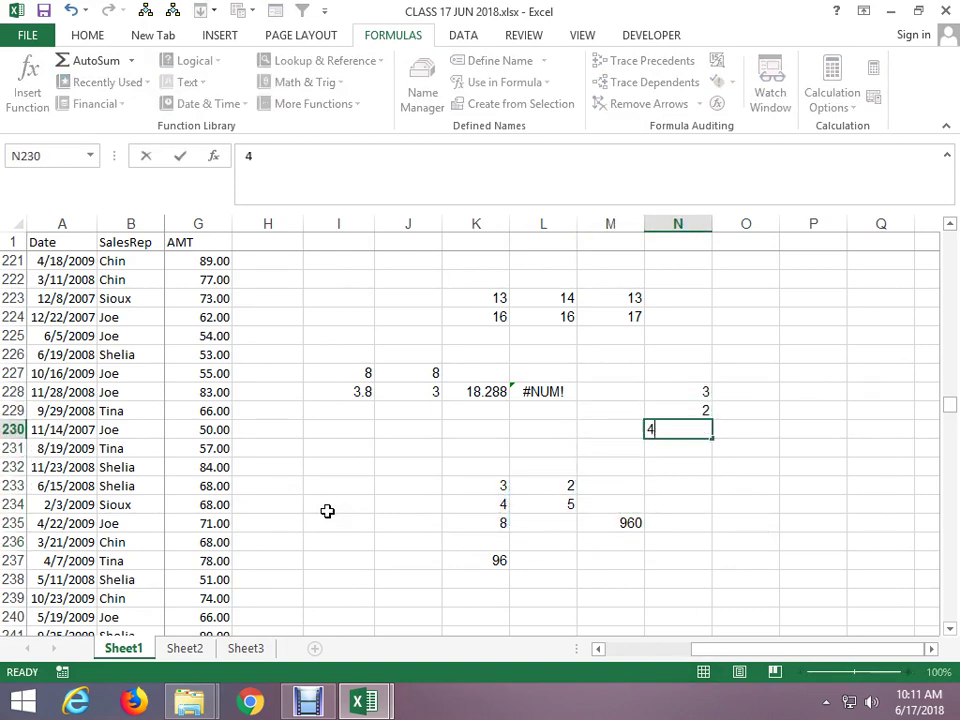
pyautogui.press('Return')
pyautogui.press('Up')
pyautogui.press('Up')
pyautogui.press('Right')
pyautogui.press('Up')
pyautogui.write('2')
pyautogui.press('Return')
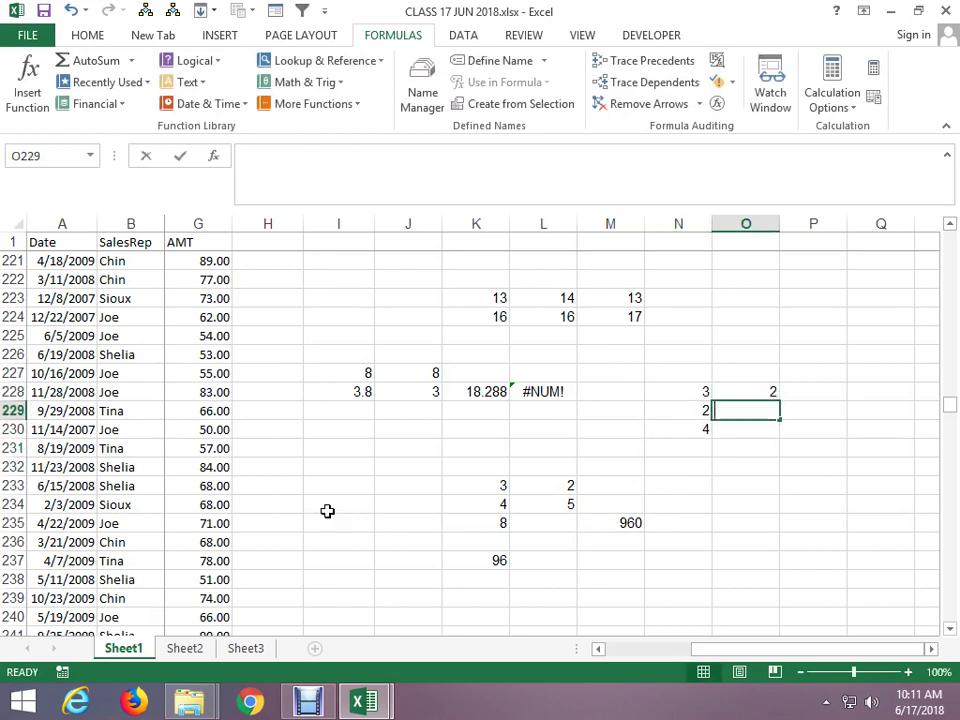
pyautogui.write('3')
pyautogui.press('Return')
pyautogui.write('2')
pyautogui.press('Return')
pyautogui.write('5')
# Add the headers QTY and PRICE above the table in N227:O227.
pyautogui.press('Up')
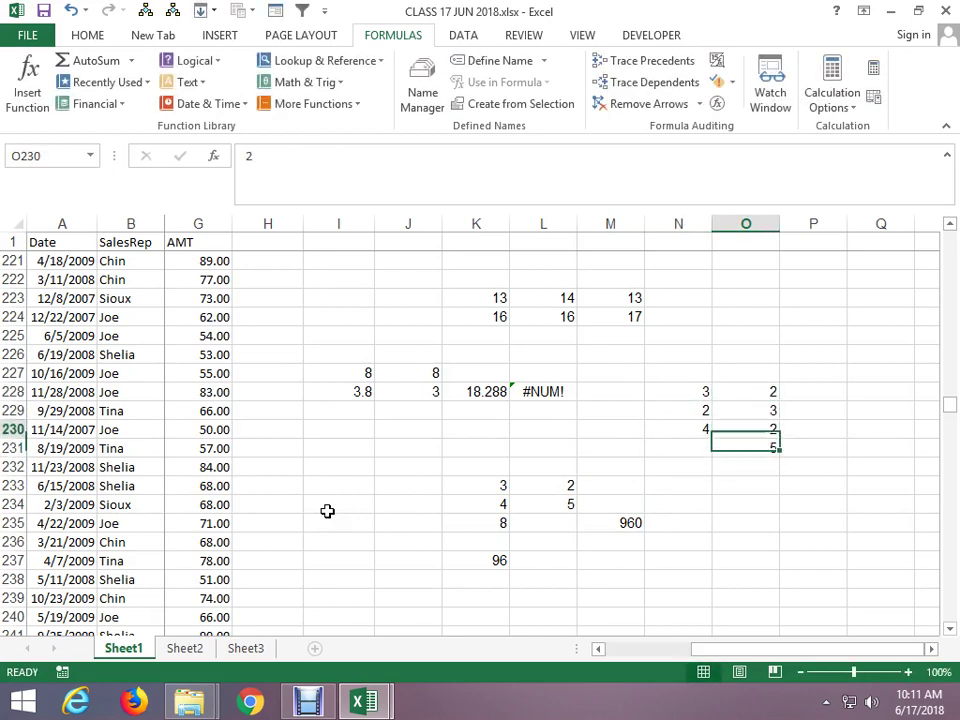
pyautogui.press('Down')
pyautogui.press('Up')
pyautogui.press('Up')
pyautogui.press('Up')
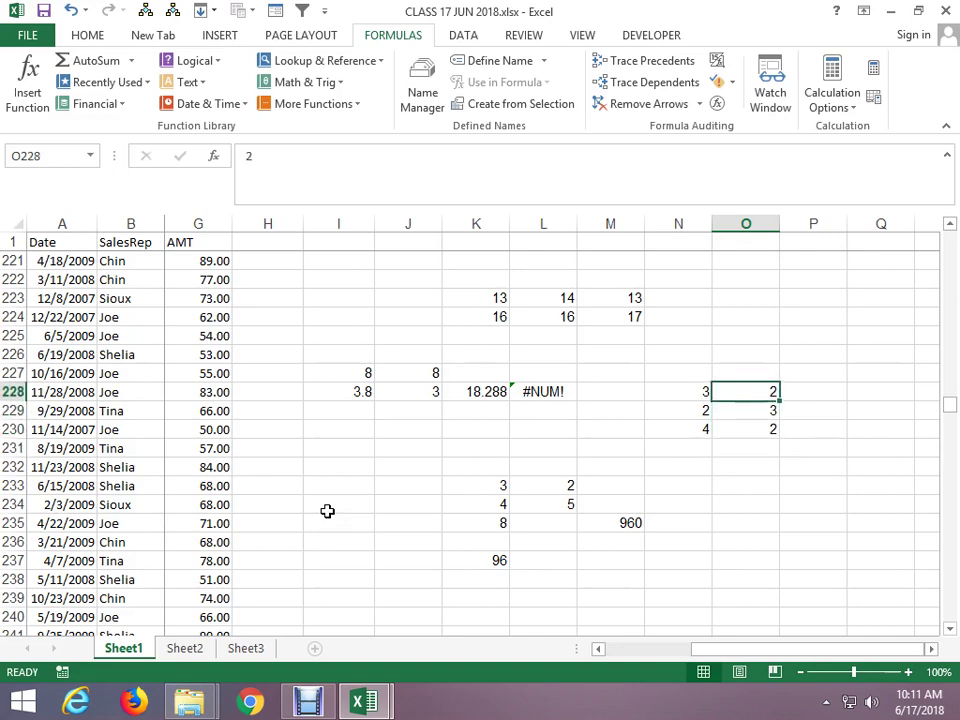
pyautogui.press('Right')
pyautogui.press('Right')
pyautogui.press('Right')
pyautogui.press('Left')
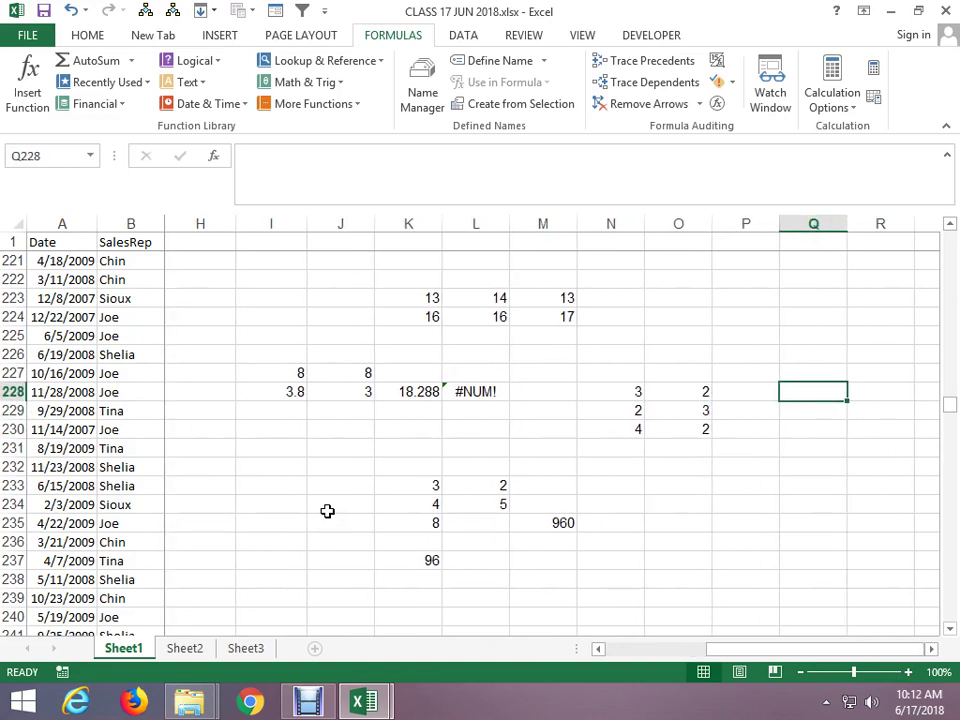
pyautogui.write('=S')
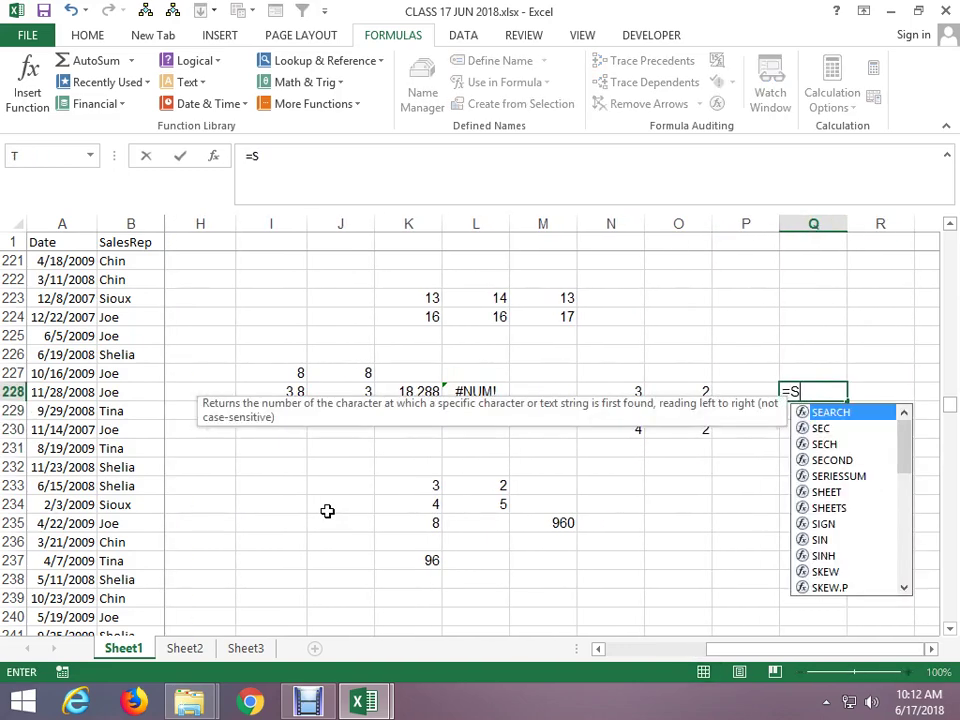
pyautogui.write('UMP')
pyautogui.press('Escape')
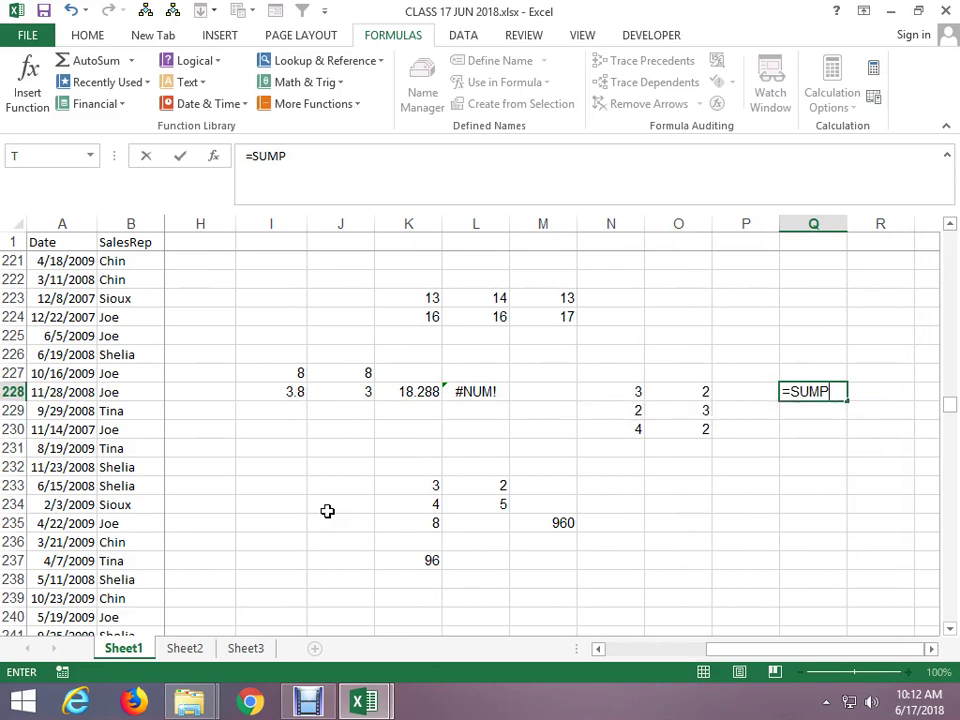
pyautogui.press('Escape')
pyautogui.press('Left')
pyautogui.press('Left')
pyautogui.press('Left')
pyautogui.press('Up')
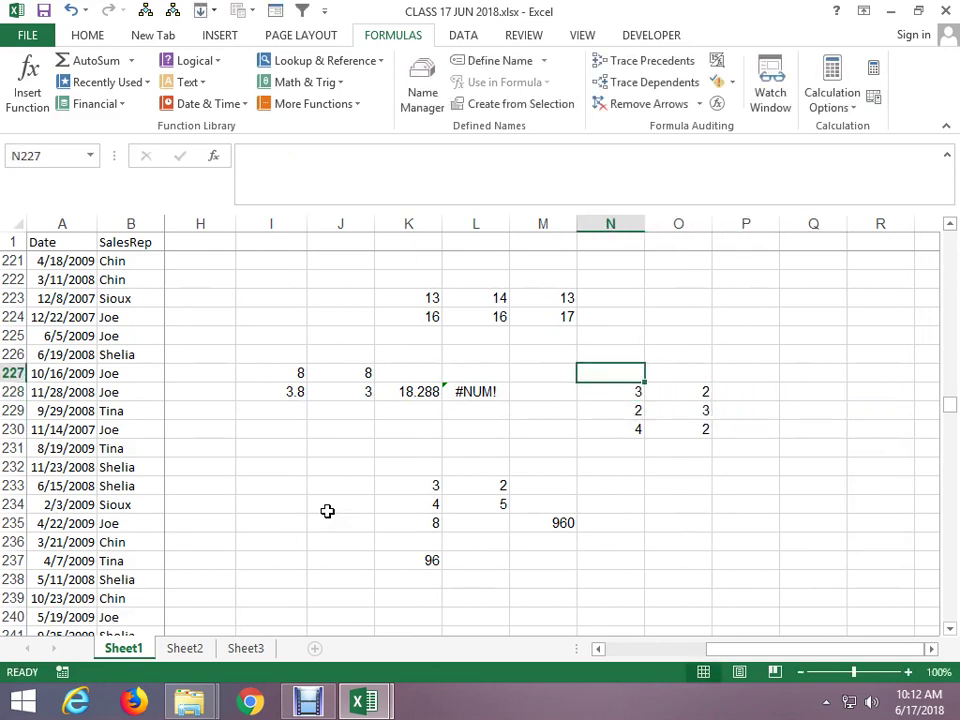
pyautogui.write('PR')
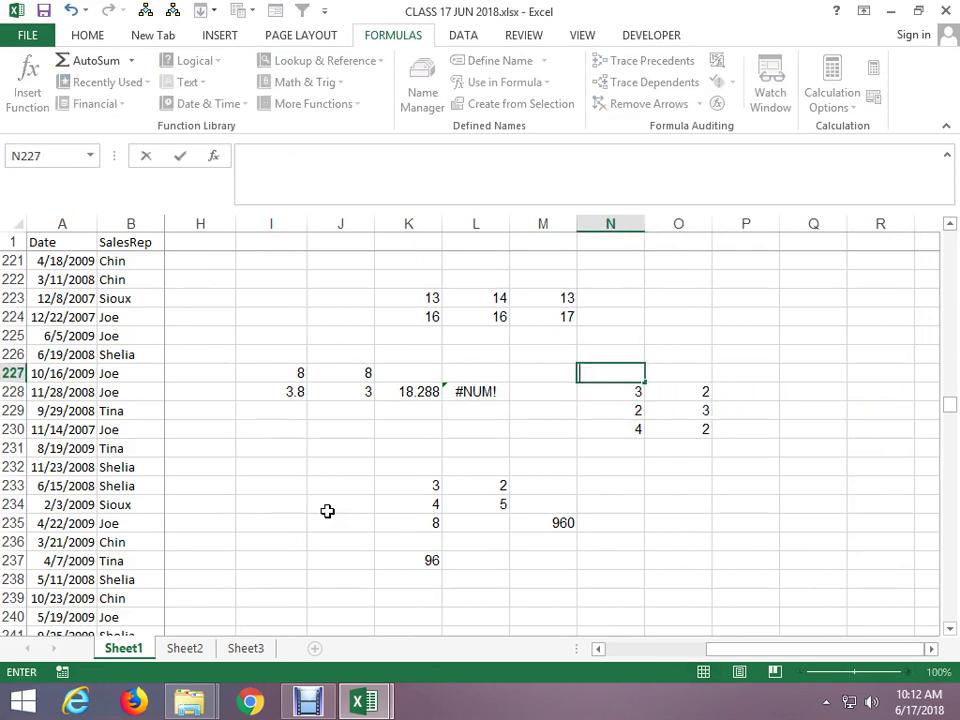
pyautogui.write('IT')
pyautogui.write('QTY')
pyautogui.press('Tab')
pyautogui.write('PR')
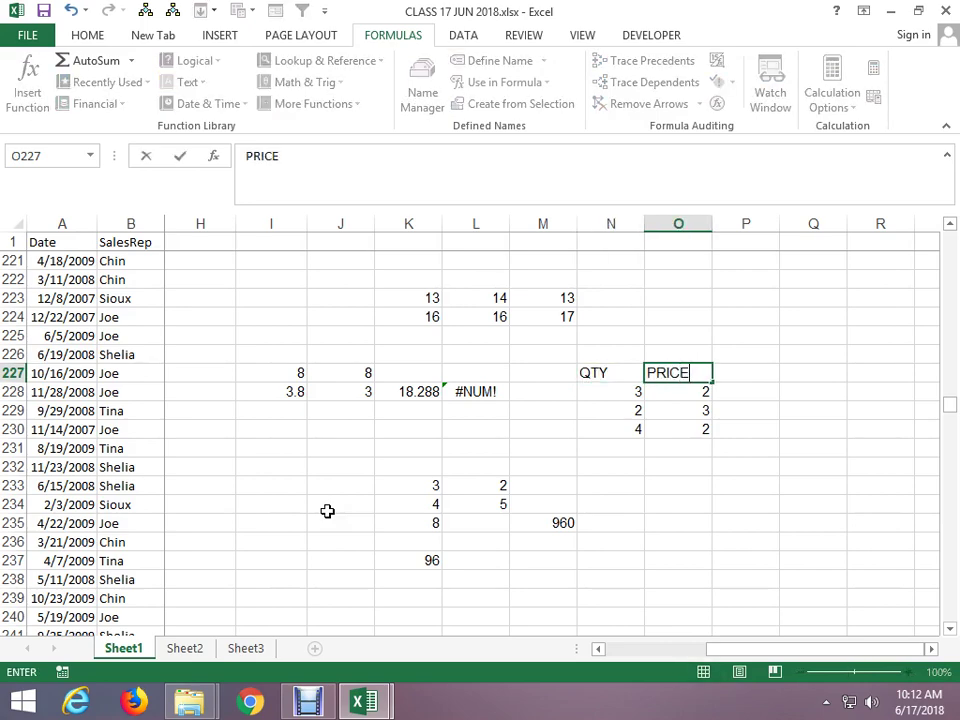
pyautogui.press('Return')
# Add a fourth row with quantity 5 and price 7.
pyautogui.press('Right')
pyautogui.press('Down')
pyautogui.press('Down')
pyautogui.press('Down')
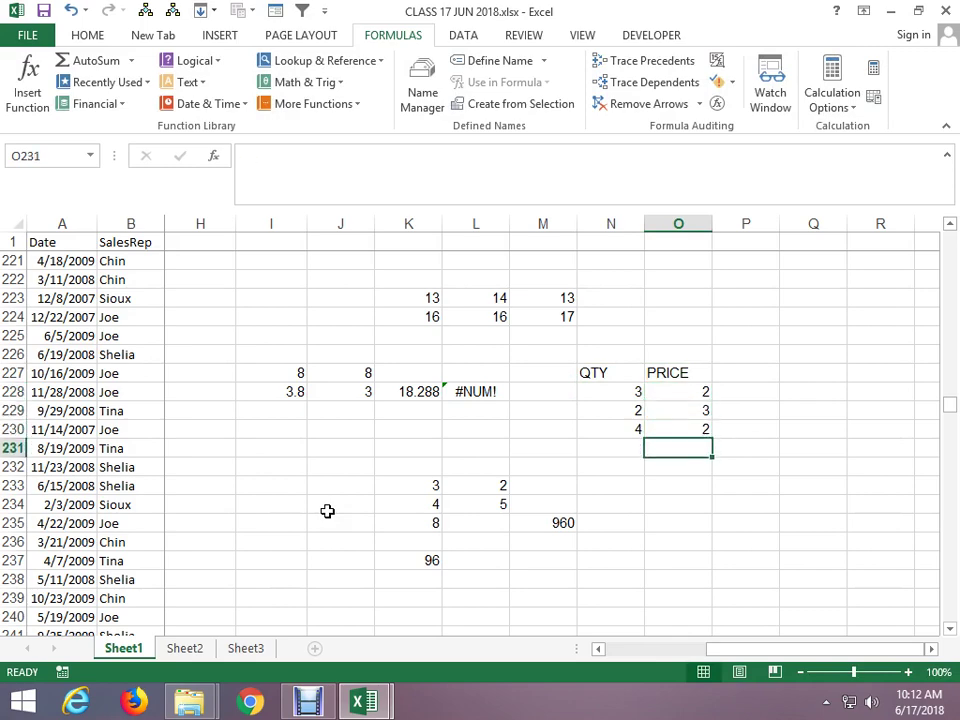
pyautogui.press('Left')
pyautogui.write('5')
pyautogui.press('Tab')
pyautogui.write('7')
pyautogui.press('Up')
pyautogui.press('Up')
pyautogui.press('Up')
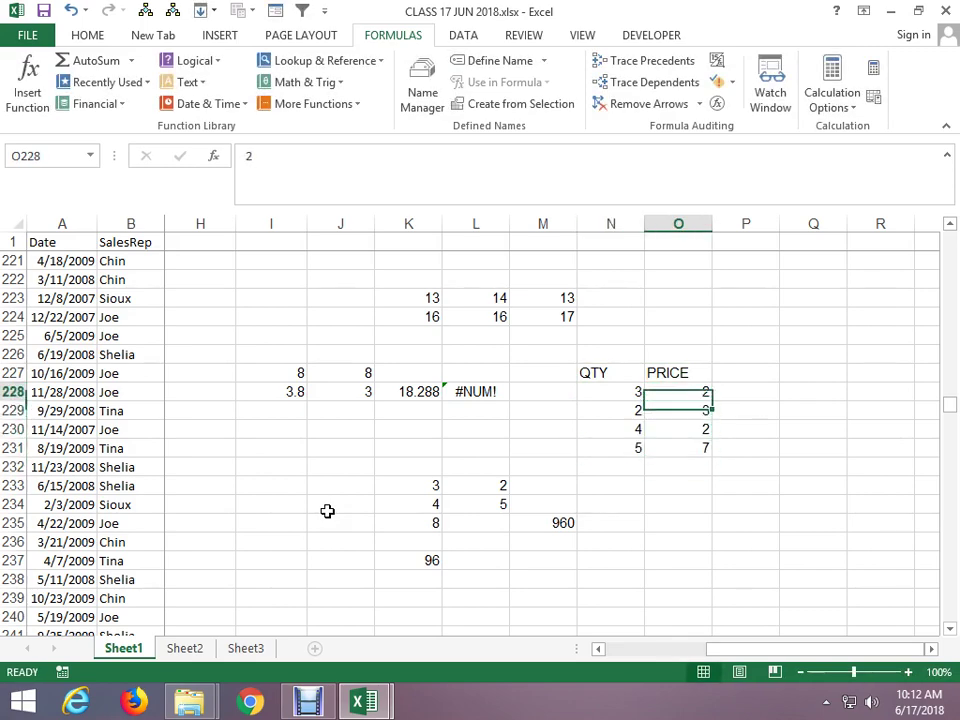
# Put =N228*O228 in P228 and fill it down through P231.
pyautogui.press('Right')
pyautogui.write('=')
pyautogui.press('Left')
pyautogui.press('Left')
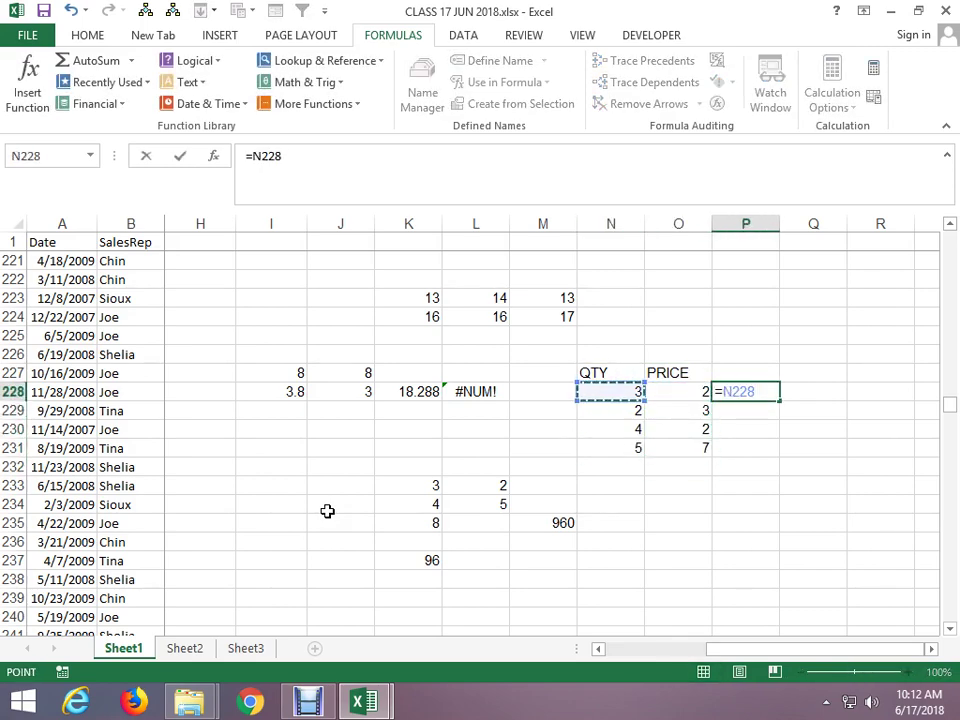
pyautogui.write('*')
pyautogui.press('Down')
pyautogui.press('Return')
pyautogui.press('Up')
pyautogui.write('=')
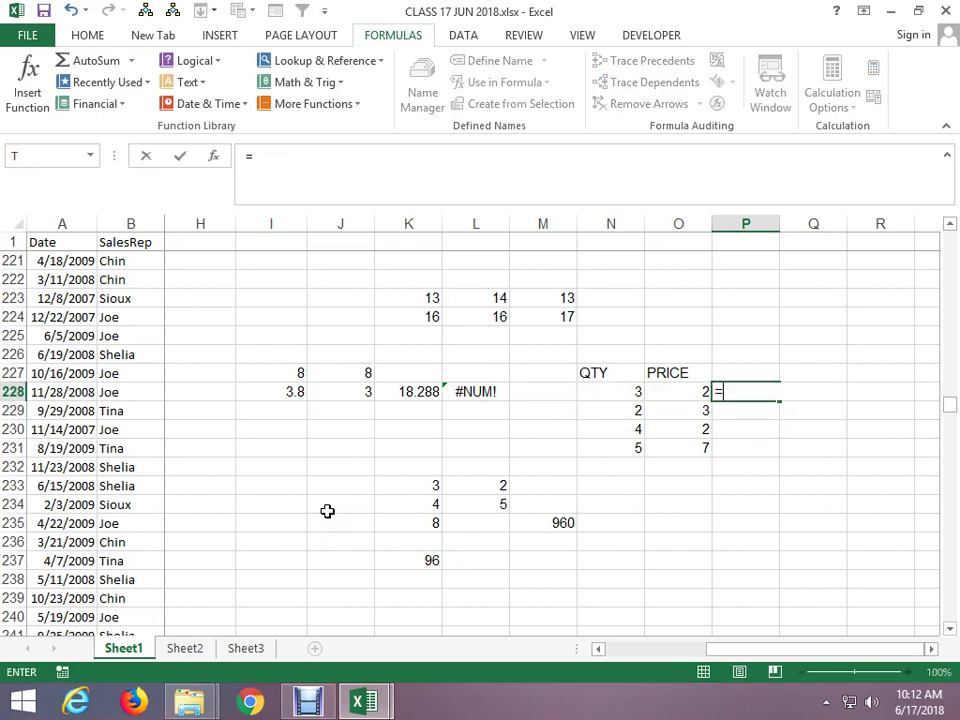
pyautogui.press('Left')
pyautogui.press('Left')
pyautogui.write('*')
pyautogui.press('Left')
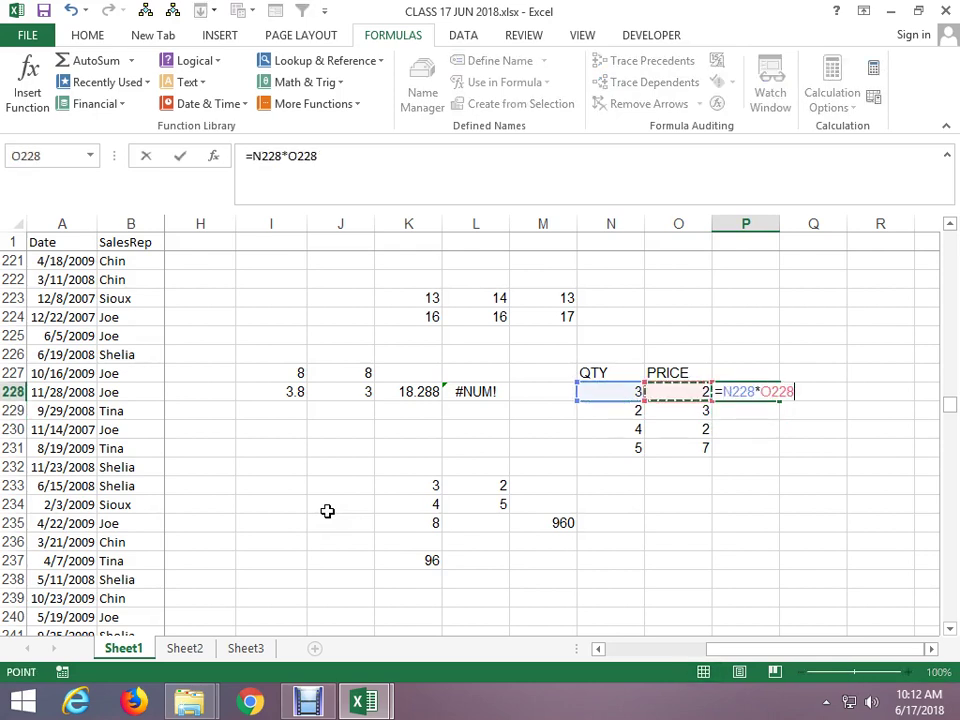
pyautogui.press('Return')
pyautogui.hotkey('ctrl', 'd')
pyautogui.press('Down')
pyautogui.hotkey('ctrl', 'd')
pyautogui.press('Down')
pyautogui.hotkey('ctrl', 'd')
pyautogui.press('Down')
pyautogui.press('Down')
pyautogui.press('Down')
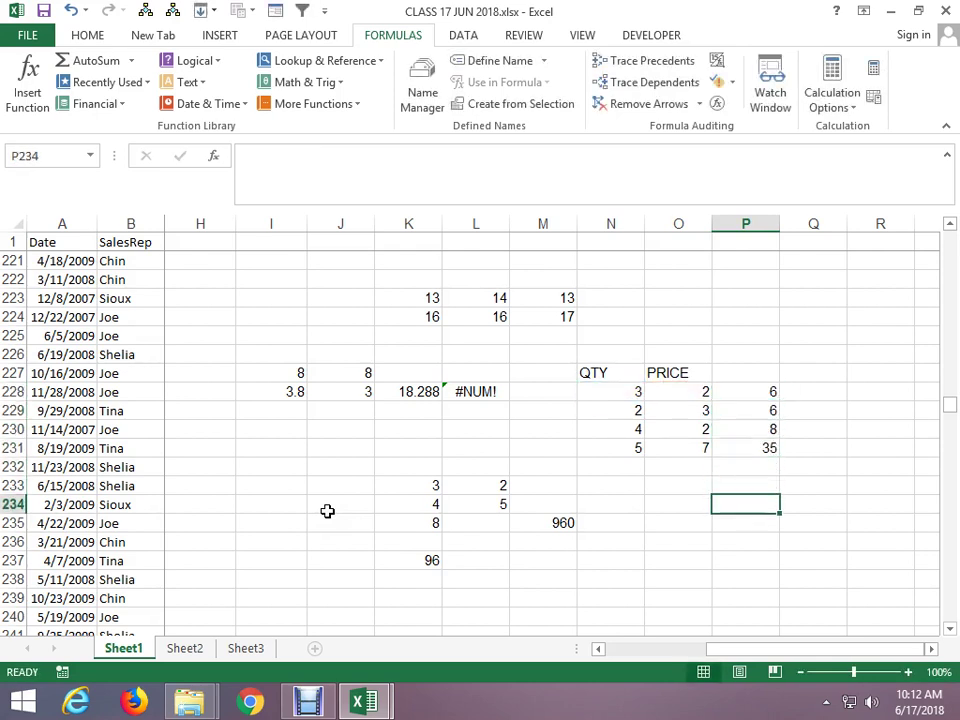
# AutoSum the row products in P234 to get 55.
pyautogui.hotkey('alt', '=')
pyautogui.press('Return')
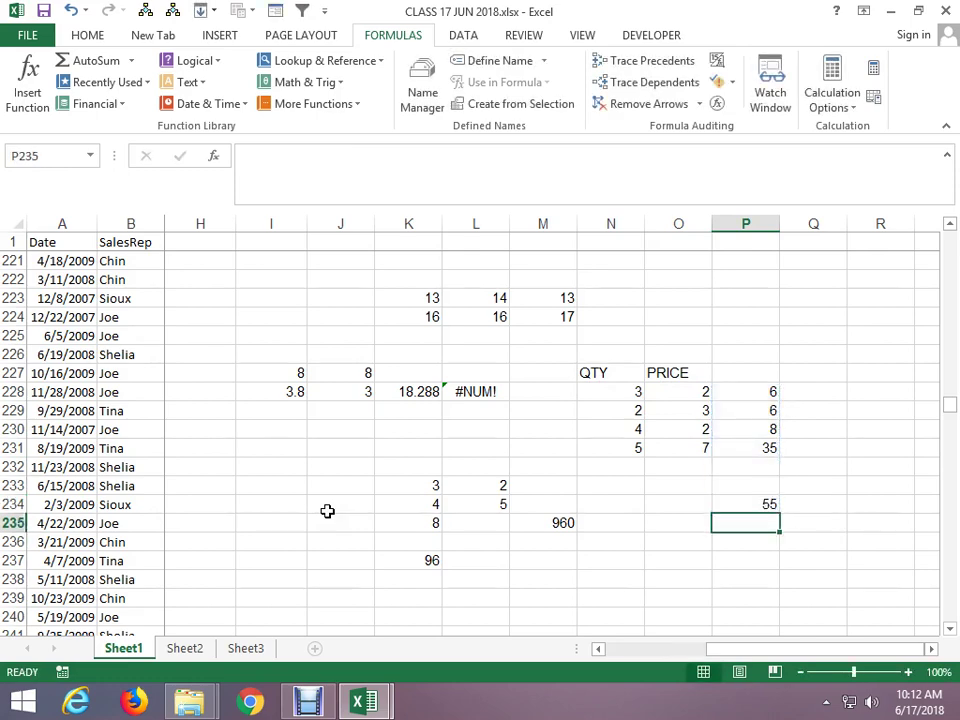
pyautogui.press('Return')
# In P236, enter =SUMPRODUCT(N228:N231,O228:O231), which also returns 55.
pyautogui.write('=SUM')
pyautogui.press('BackSpace')
pyautogui.write('P')
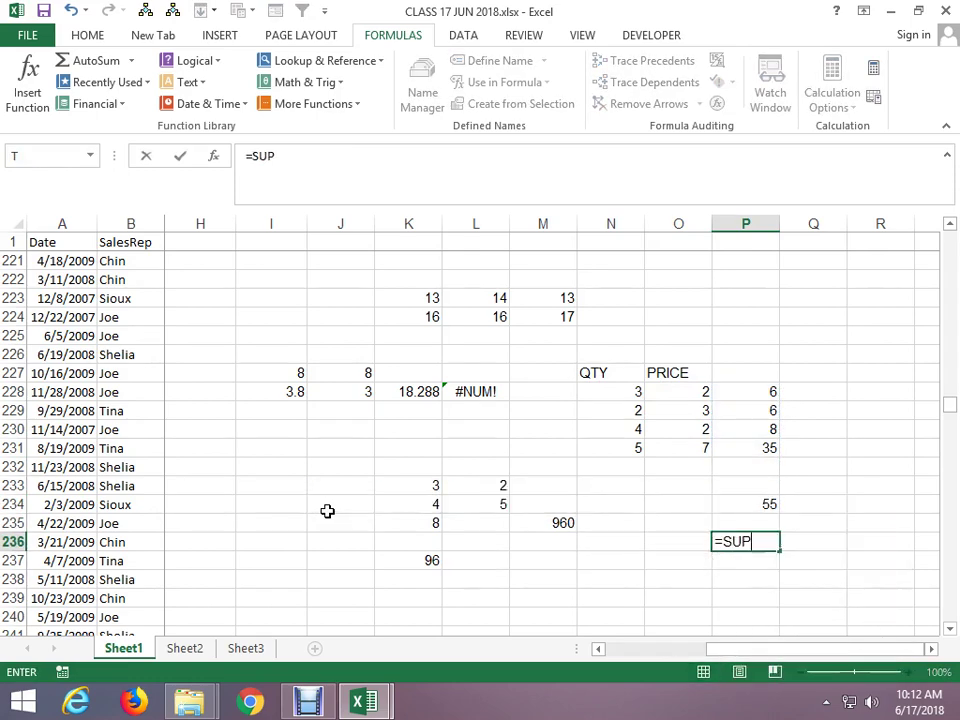
pyautogui.press('BackSpace')
pyautogui.write('MP')
pyautogui.press('Tab')
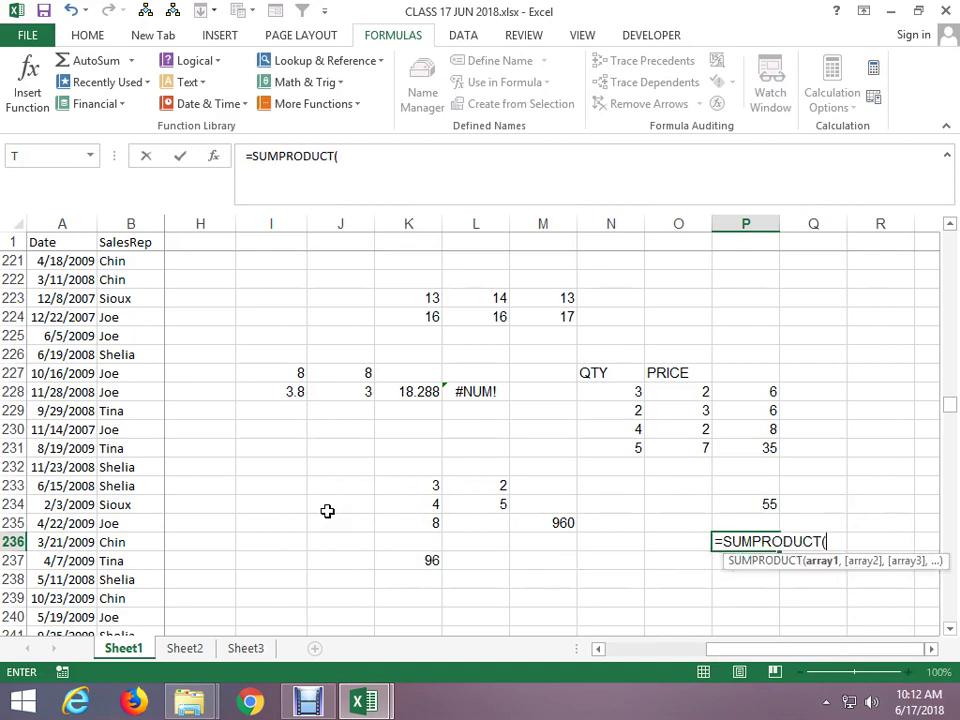
pyautogui.press('Left')
pyautogui.press('Up')
pyautogui.press('Up')
pyautogui.press('Up')
pyautogui.press('Up')
pyautogui.press('Up')
pyautogui.press('Up')
pyautogui.press('Up')
pyautogui.press('Up')
pyautogui.press('Left')
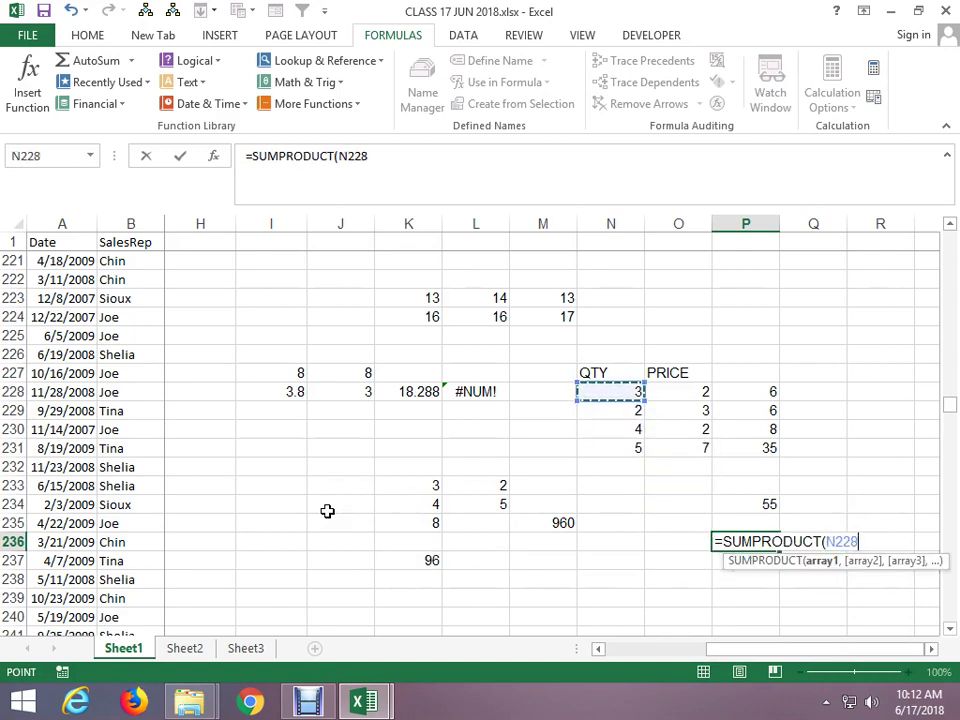
pyautogui.hotkey('shift', 'Down')
pyautogui.hotkey('shift', 'Down')
pyautogui.hotkey('shift', 'Down')
pyautogui.write(':N231,')
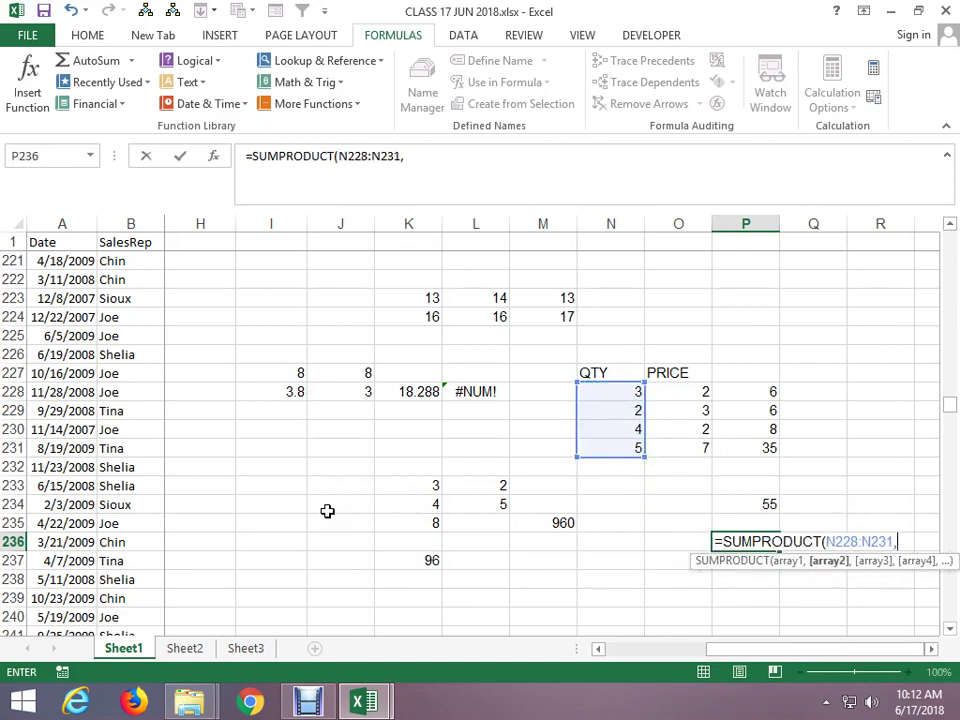
pyautogui.press('Up')
pyautogui.press('Up')
pyautogui.press('Up')
pyautogui.press('Up')
pyautogui.press('Up')
pyautogui.press('Left')
pyautogui.press('Up')
pyautogui.press('Up')
pyautogui.hotkey('shift', 'Down')
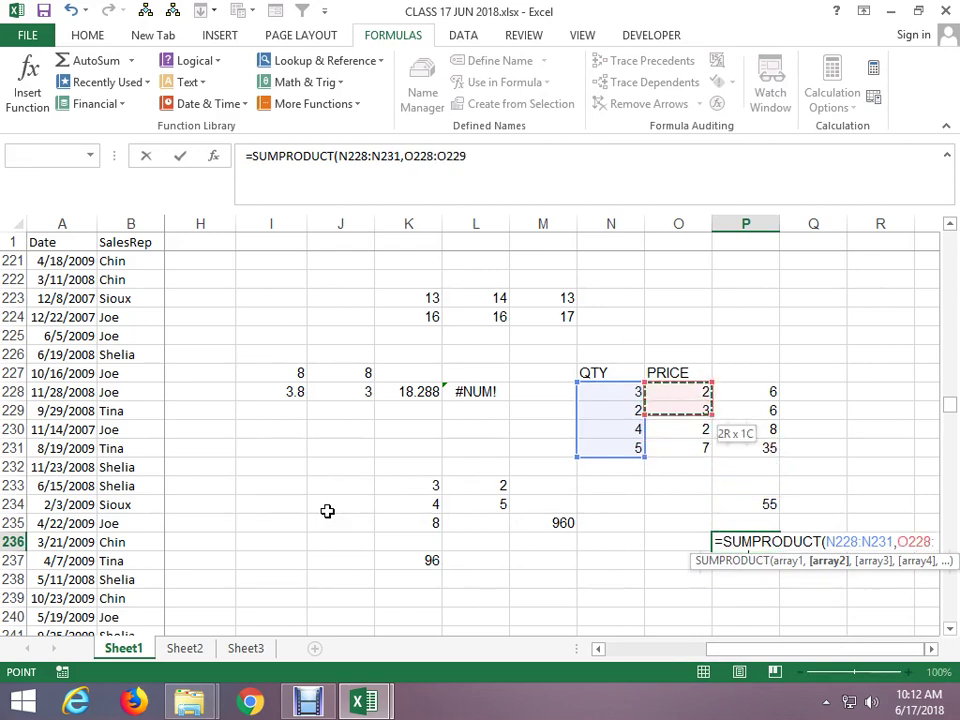
pyautogui.hotkey('shift', 'Down')
pyautogui.hotkey('shift', 'Down')
pyautogui.press('Return')
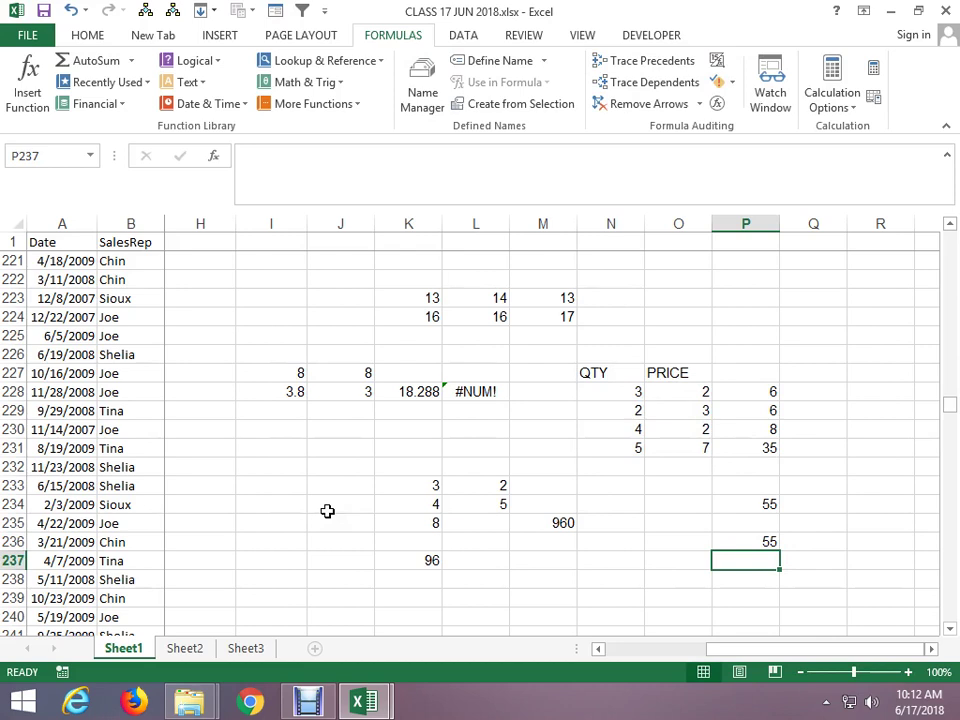
pyautogui.press('Up')
pyautogui.press('Up')
pyautogui.press('Up')
pyautogui.press('Up')
pyautogui.press('Up')
pyautogui.press('Up')
pyautogui.press('Up')
pyautogui.press('Up')
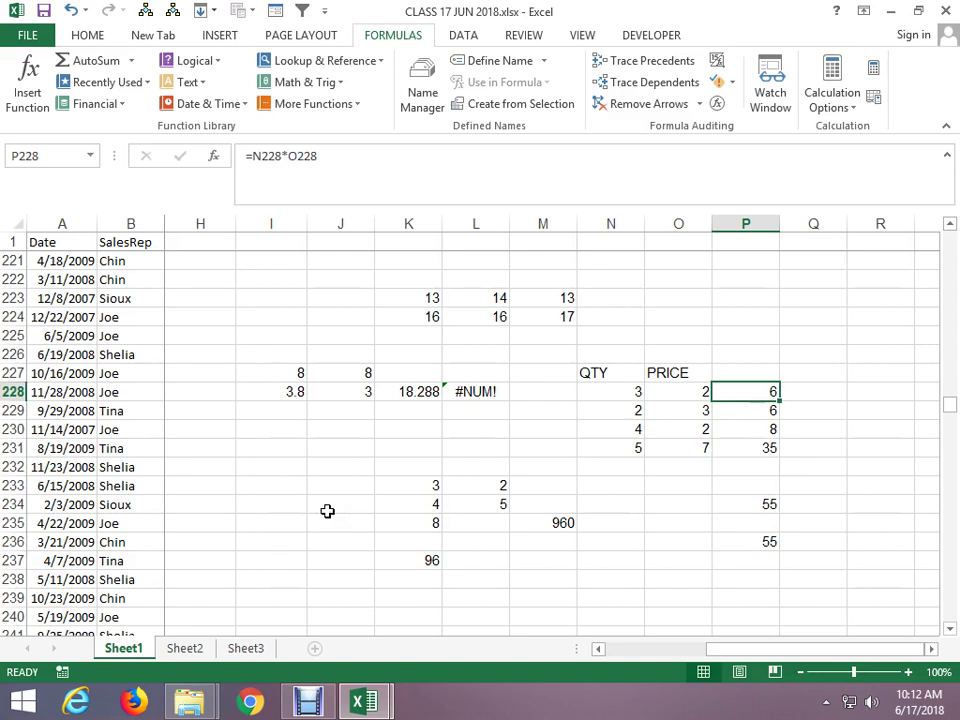
# Try formulas adding the PRICE header to the first price, then clear the #VALUE! error from Q228.
pyautogui.press('Left')
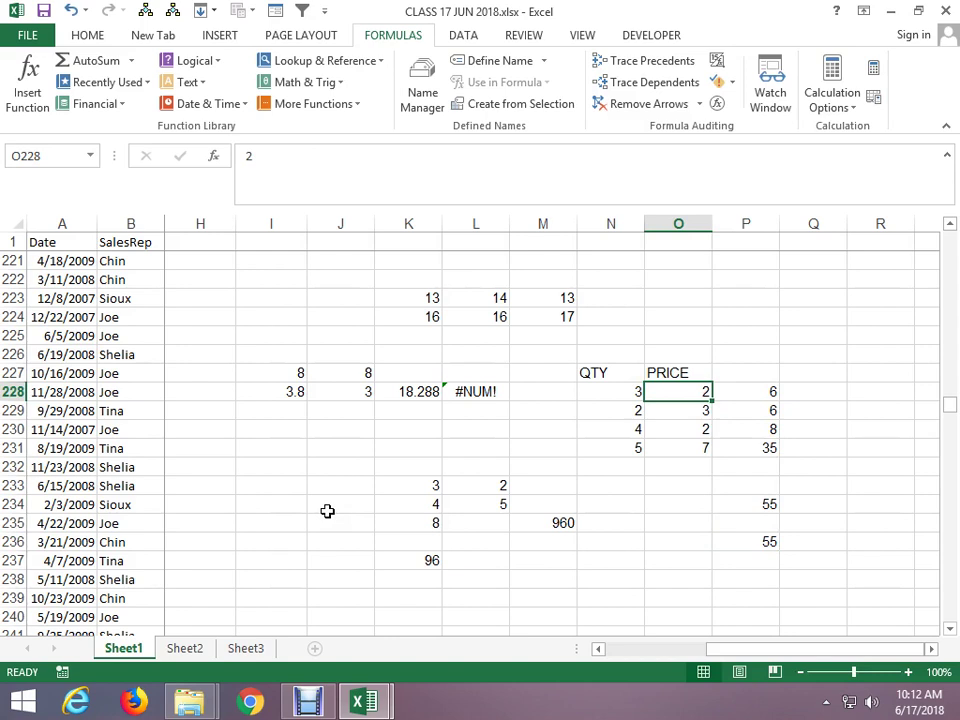
pyautogui.press('Right')
pyautogui.press('Right')
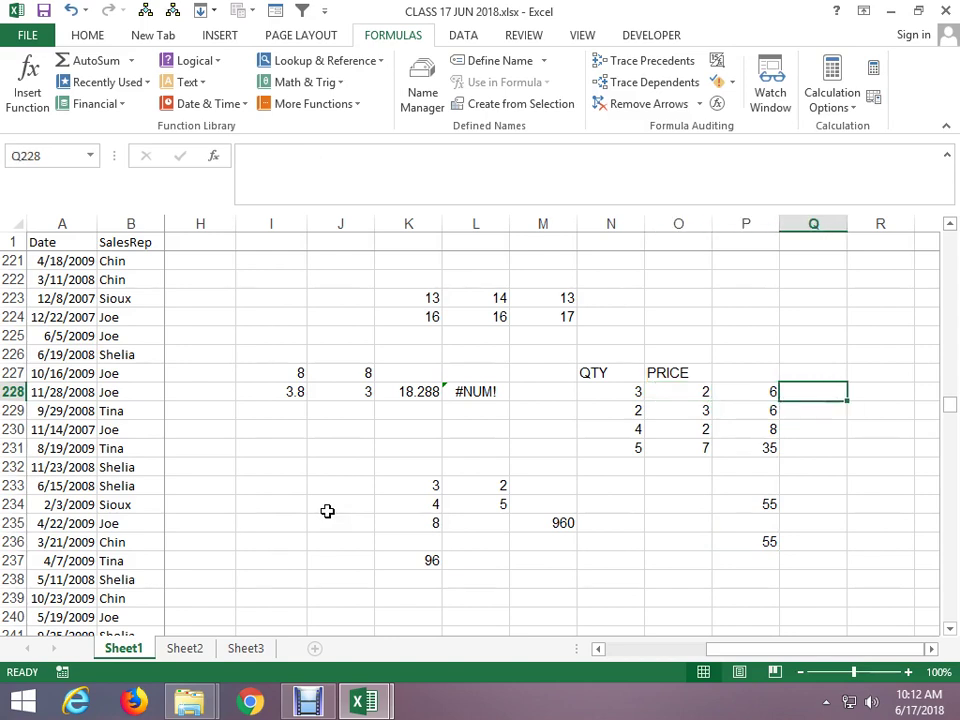
pyautogui.write('=')
pyautogui.press('Left')
pyautogui.press('Left')
pyautogui.press('Up')
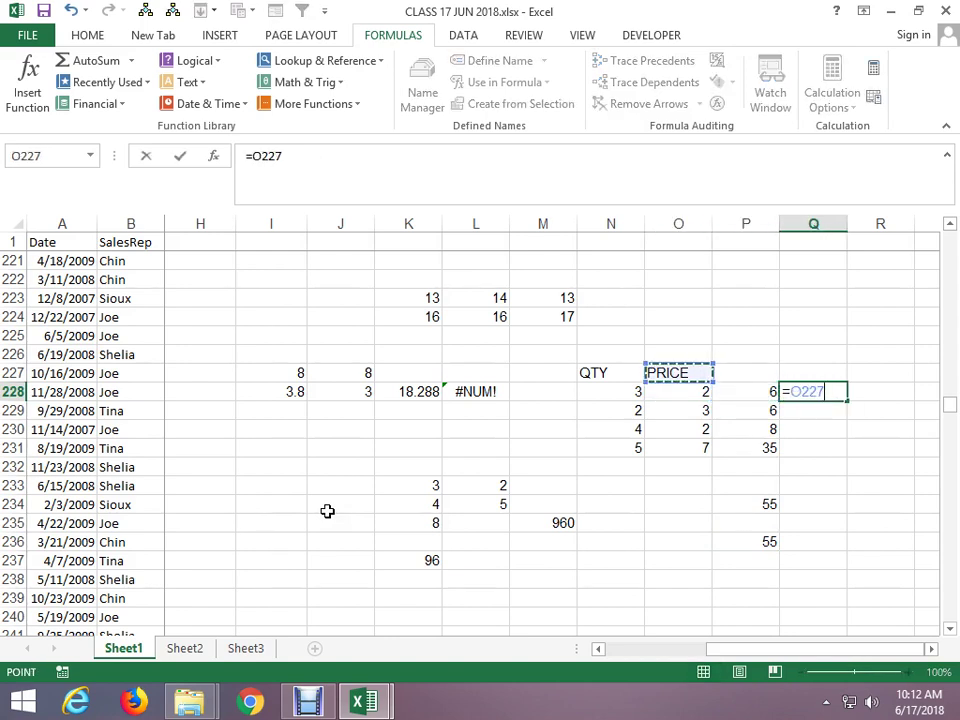
pyautogui.write('=')
pyautogui.press('Left')
pyautogui.press('Left')
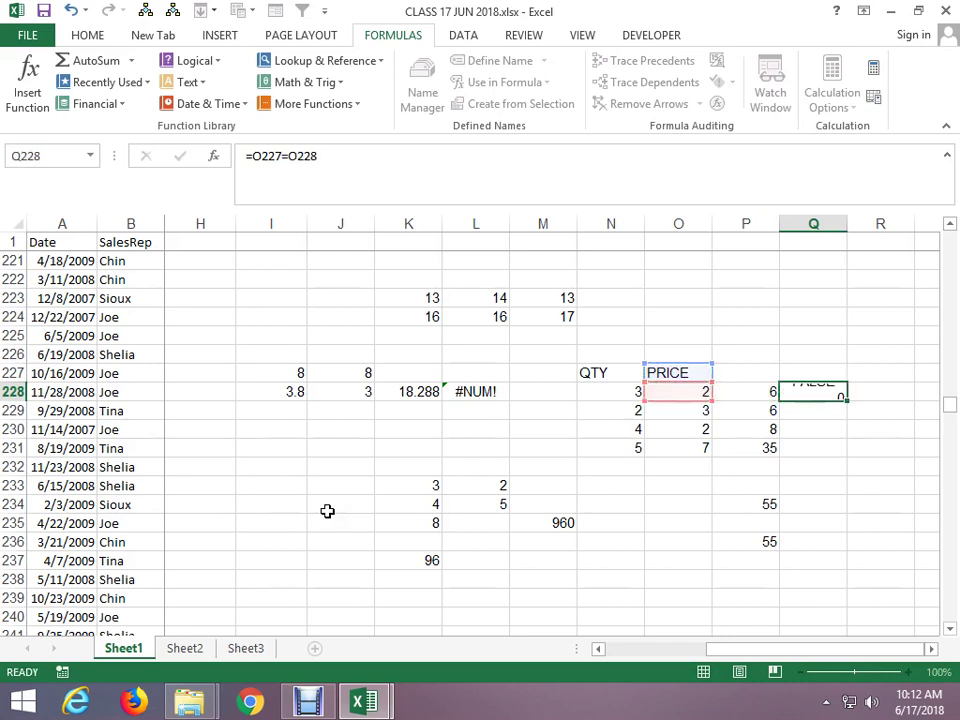
pyautogui.hotkey('ctrl', 'Return')
pyautogui.write('=')
pyautogui.press('Left')
pyautogui.press('Left')
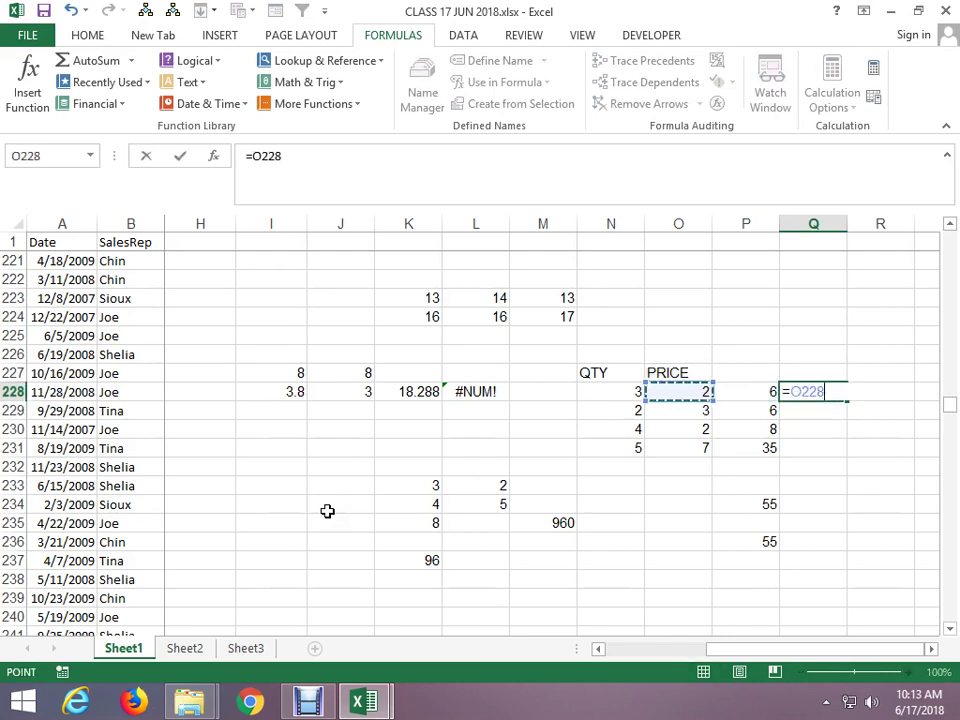
pyautogui.press('Up')
pyautogui.write('+')
pyautogui.press('Left')
pyautogui.press('Left')
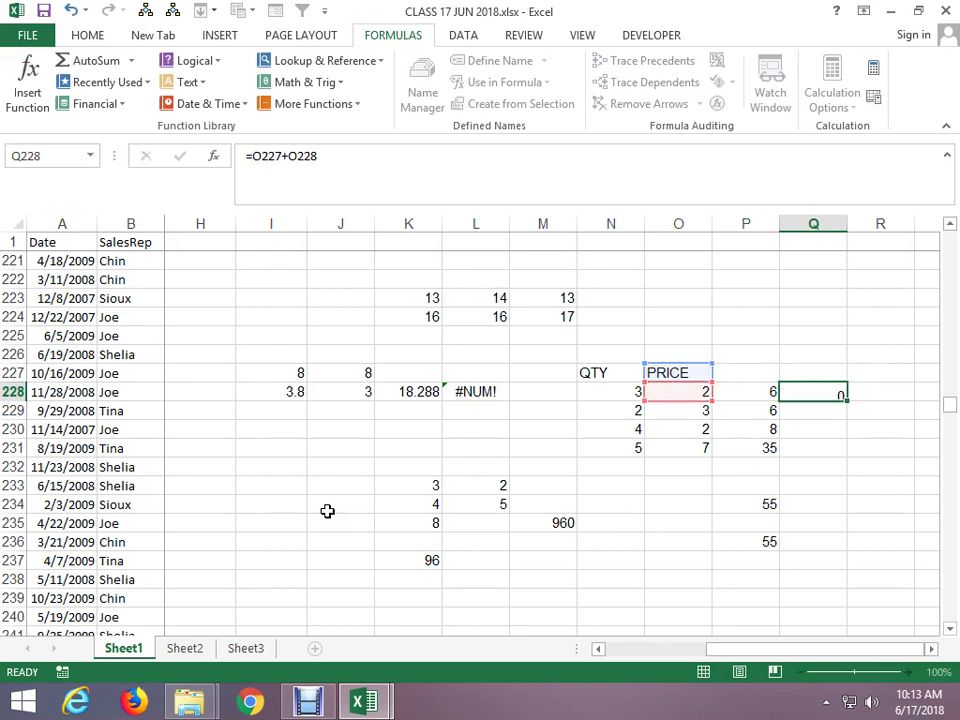
pyautogui.hotkey('shift', 'Return')
pyautogui.press('Left')
pyautogui.press('Left')
pyautogui.press('Down')
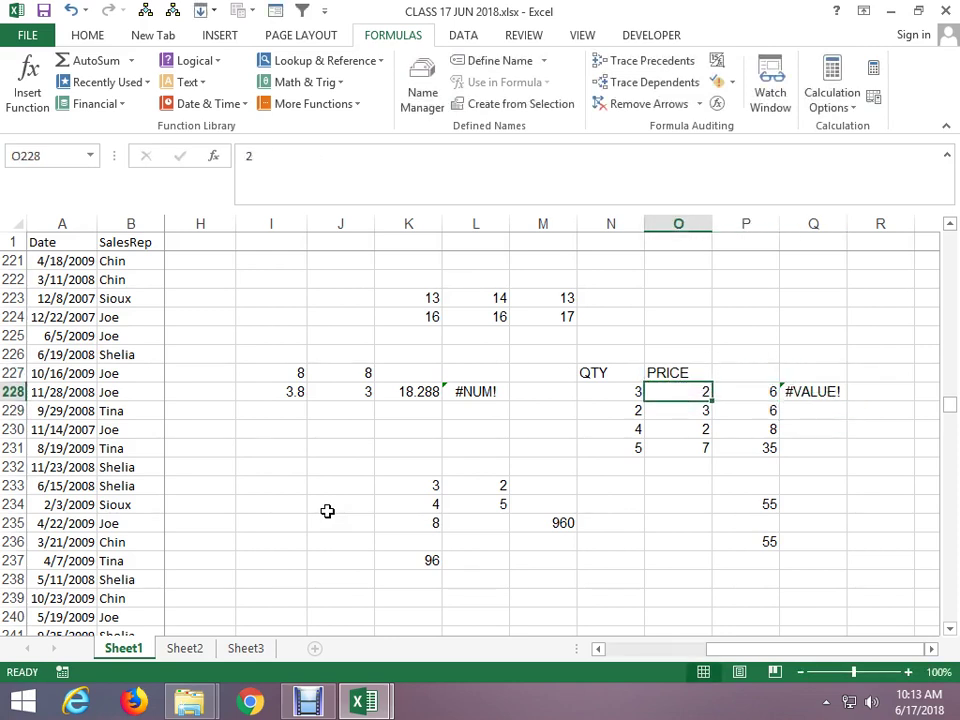
pyautogui.press('Right')
pyautogui.press('Right')
pyautogui.press('Delete')
# Enter =P227+P228 in Q228 and fill it down to Q231, deleting the extra copy in Q232.
pyautogui.write('+')
pyautogui.press('Down')
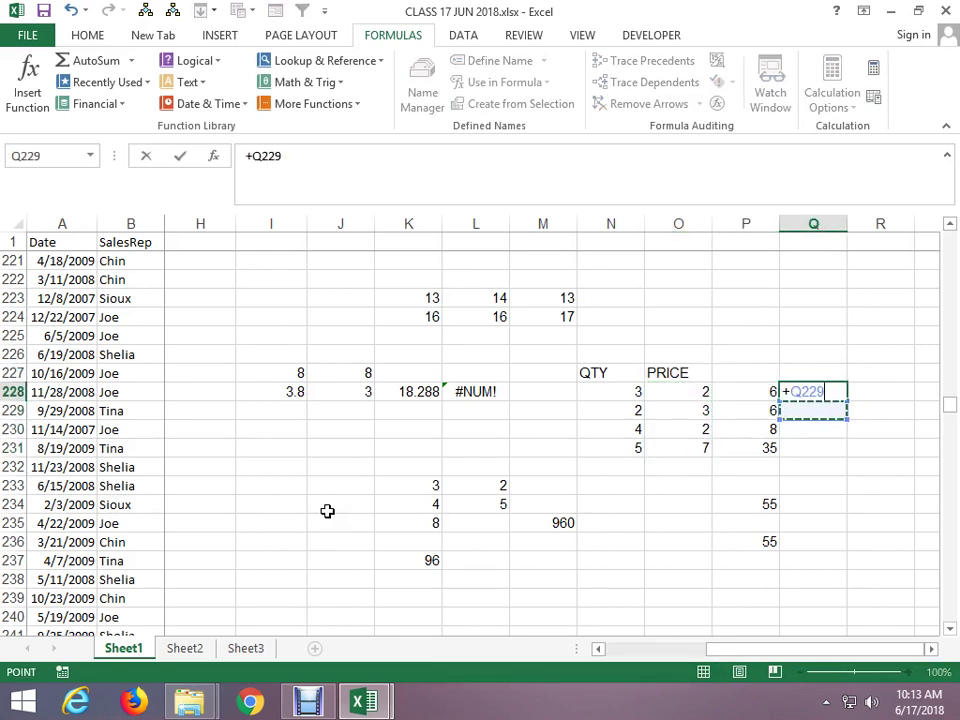
pyautogui.press('Up')
pyautogui.press('Left')
pyautogui.press('Up')
pyautogui.write('+')
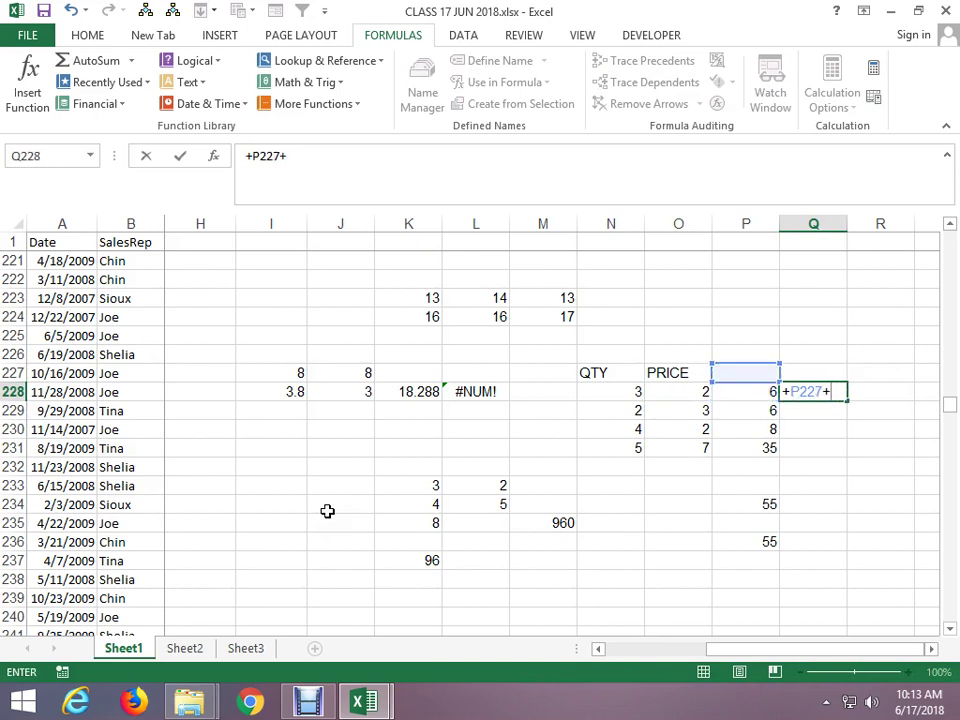
pyautogui.press('Left')
pyautogui.press('Return')
pyautogui.press('Up')
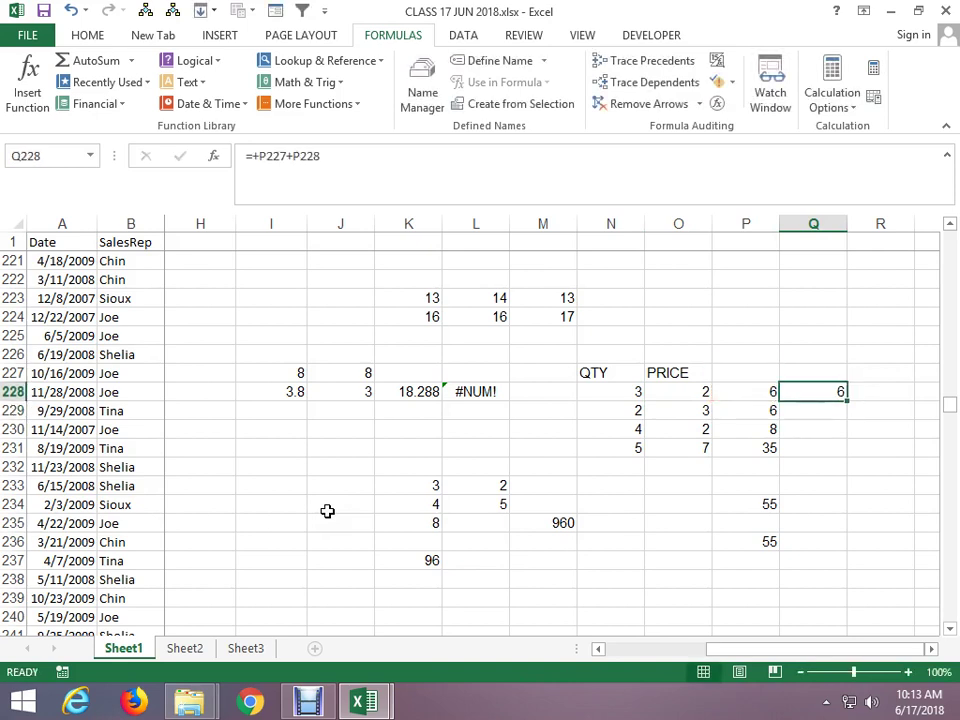
pyautogui.press('F2')
pyautogui.press('Return')
pyautogui.hotkey('ctrl', 'd')
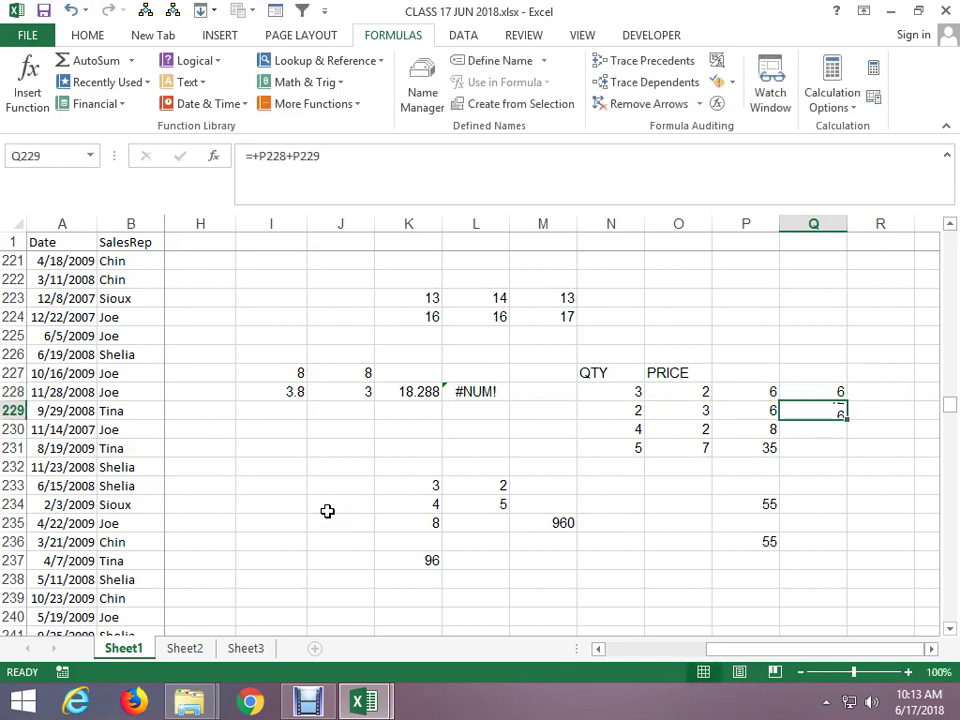
pyautogui.press('Down')
pyautogui.hotkey('ctrl', 'd')
pyautogui.press('Down')
pyautogui.hotkey('ctrl', 'd')
pyautogui.press('Down')
pyautogui.hotkey('ctrl', 'd')
pyautogui.press('Delete')
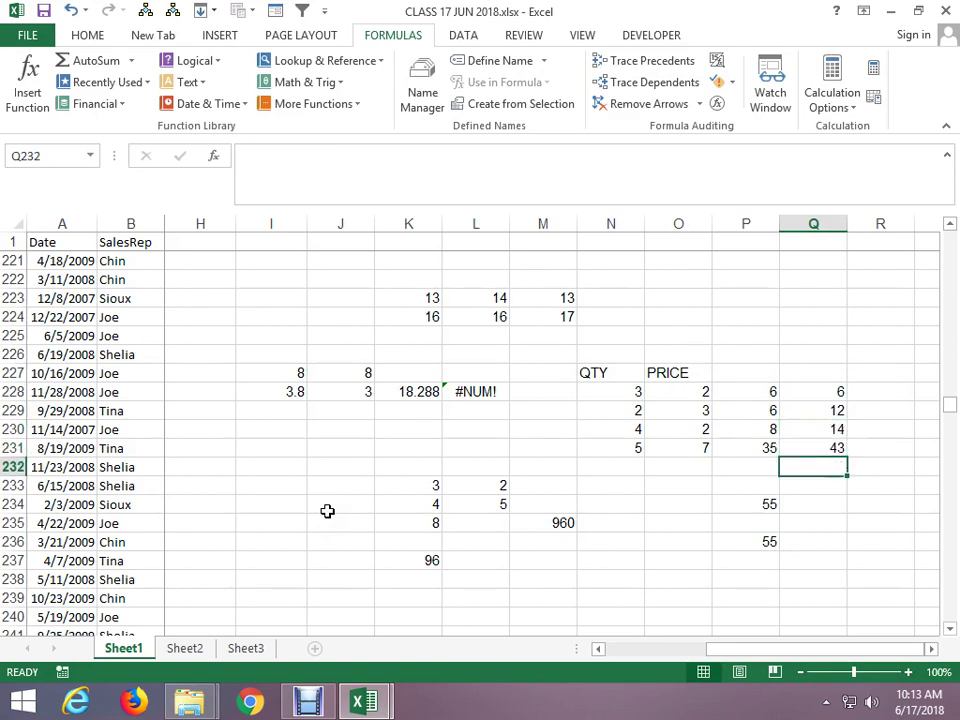
# Review the Q229 and Q230 formulas, then select the trial sums in Q228:Q231.
pyautogui.press('Up')
pyautogui.press('Up')
pyautogui.press('Up')
pyautogui.press('Up')
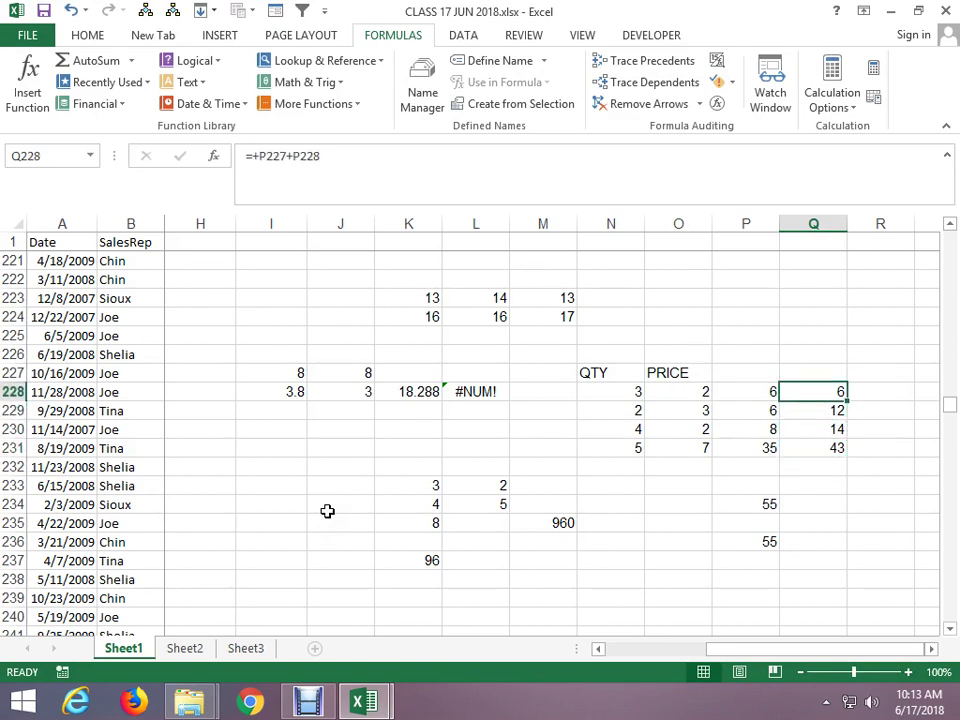
pyautogui.press('Down')
pyautogui.press('F2')
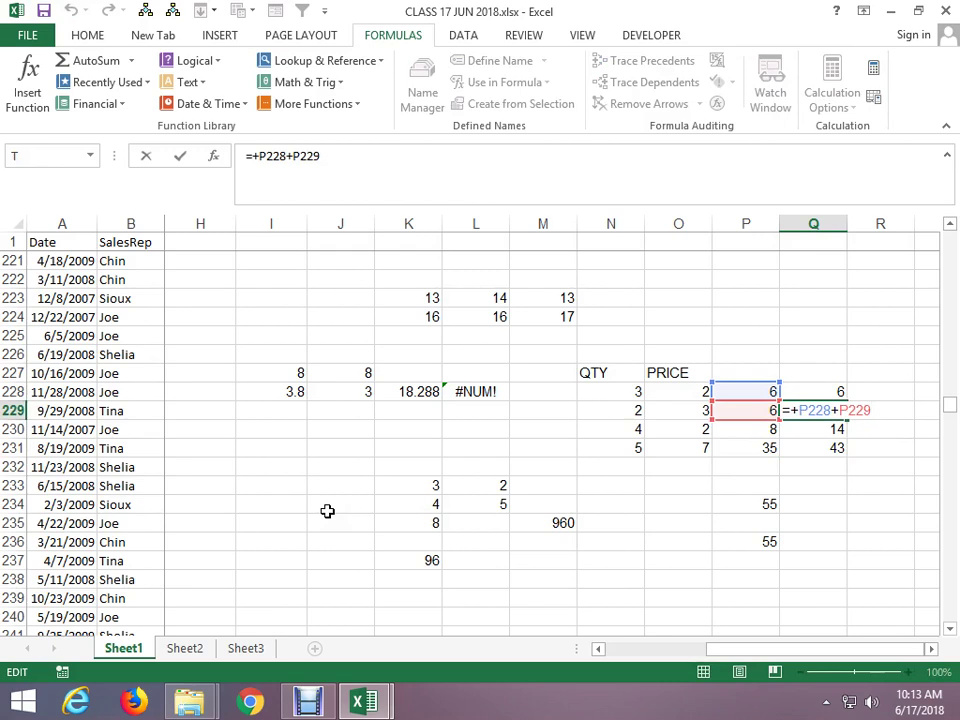
pyautogui.press('Return')
pyautogui.press('F2')
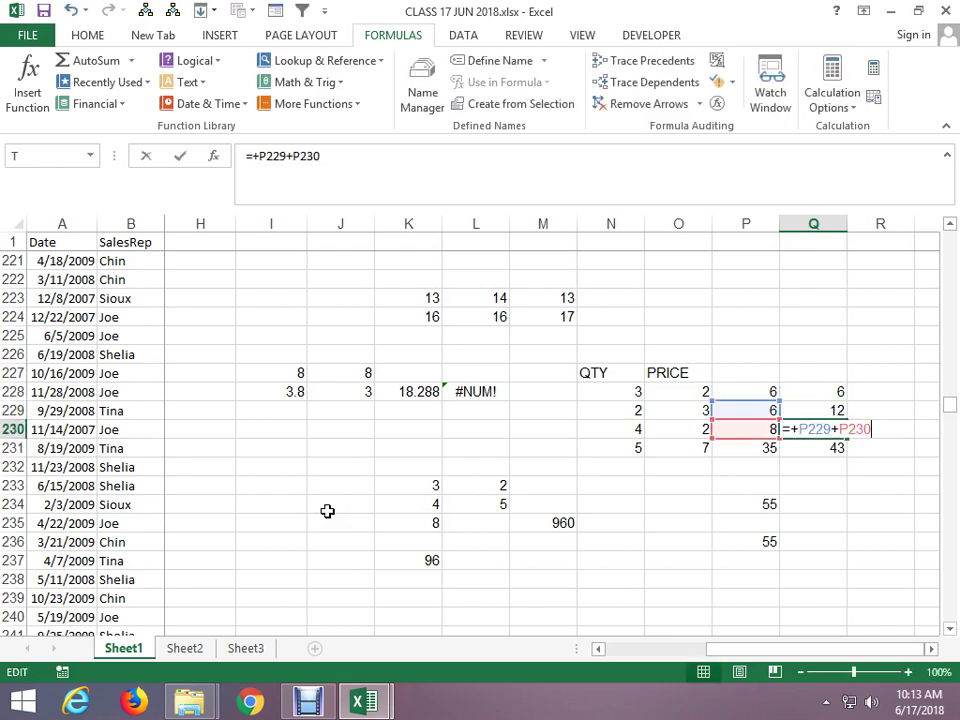
pyautogui.press('Escape')
pyautogui.press('Down')
pyautogui.press('Up')
pyautogui.press('Up')
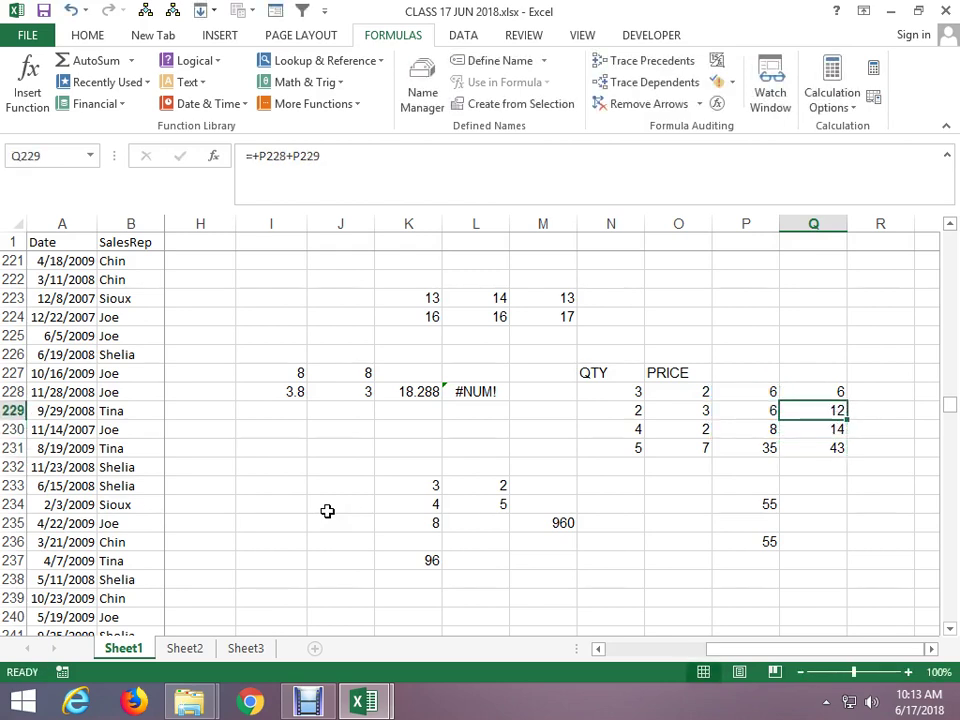
pyautogui.press('Up')
pyautogui.hotkey('shift', 'Down')
pyautogui.hotkey('shift', 'Down')
pyautogui.hotkey('shift', 'Down')
# Clear Q228:Q231 and fill the running total =Q227+P228 from Q228 down to Q231.
pyautogui.press('Delete')
pyautogui.press('Up')
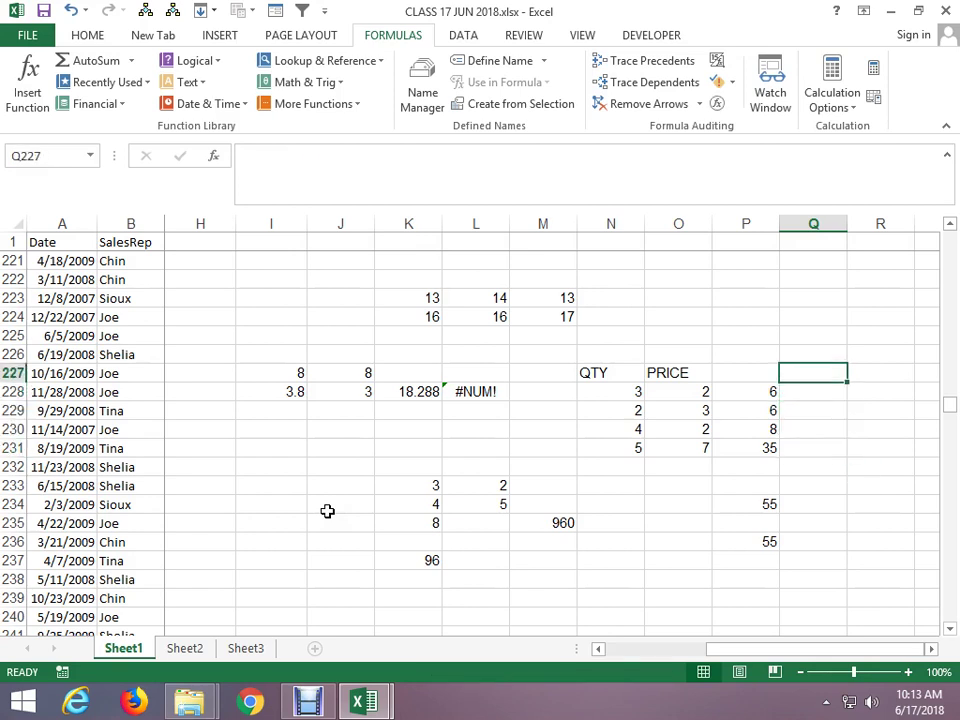
pyautogui.press('Down')
pyautogui.write('=')
pyautogui.press('Up')
pyautogui.write('+')
pyautogui.press('Left')
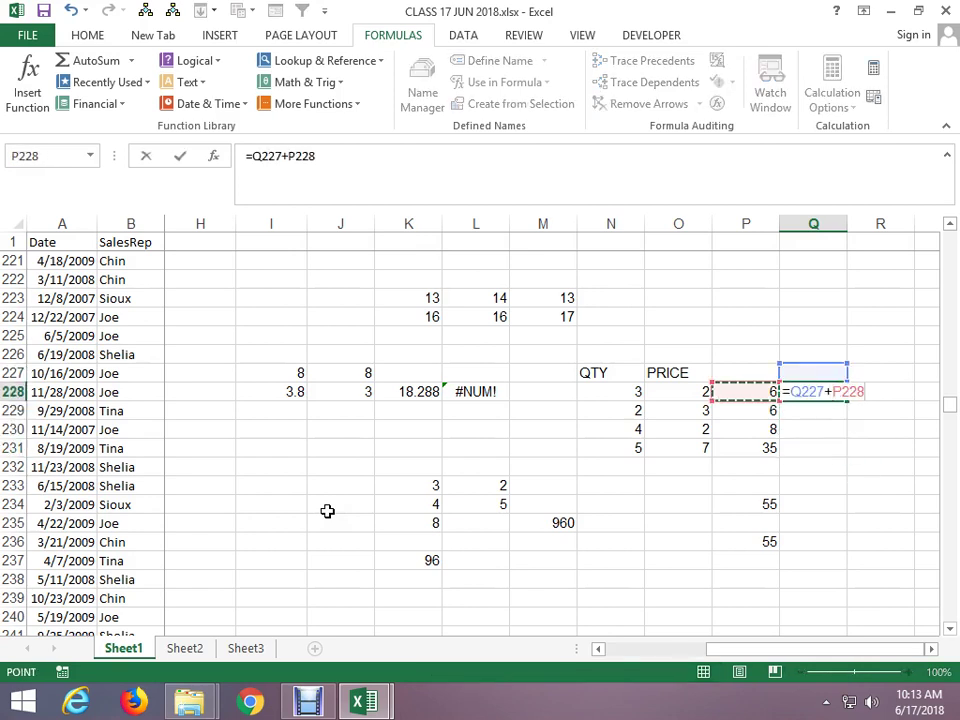
pyautogui.press('Return')
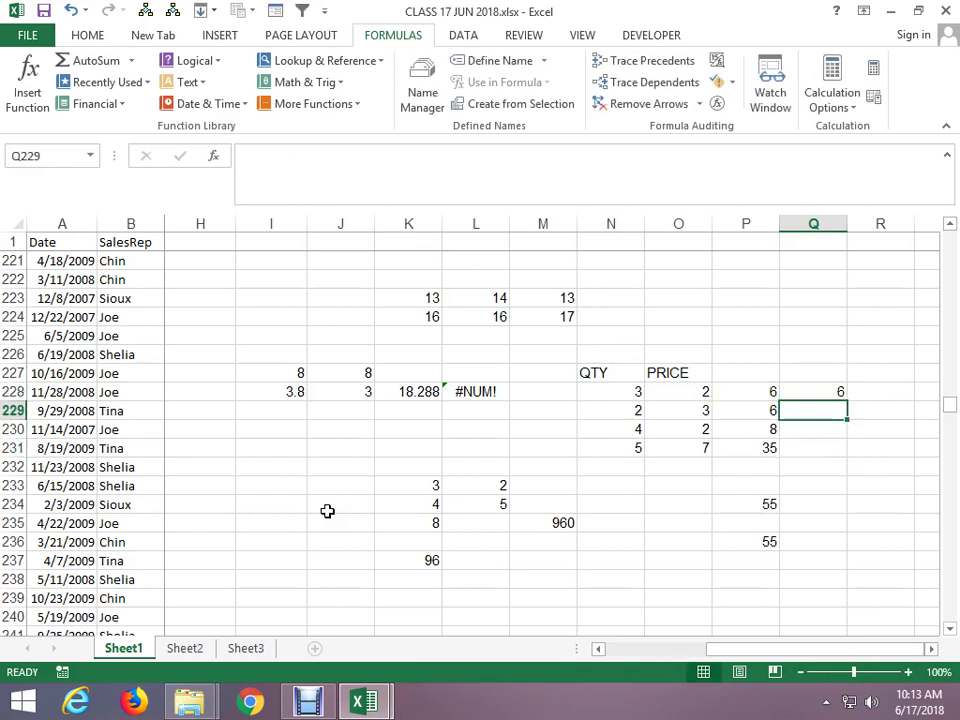
pyautogui.hotkey('ctrl', 'd')
pyautogui.press('Down')
pyautogui.hotkey('ctrl', 'd')
pyautogui.press('Down')
pyautogui.hotkey('ctrl', 'd')
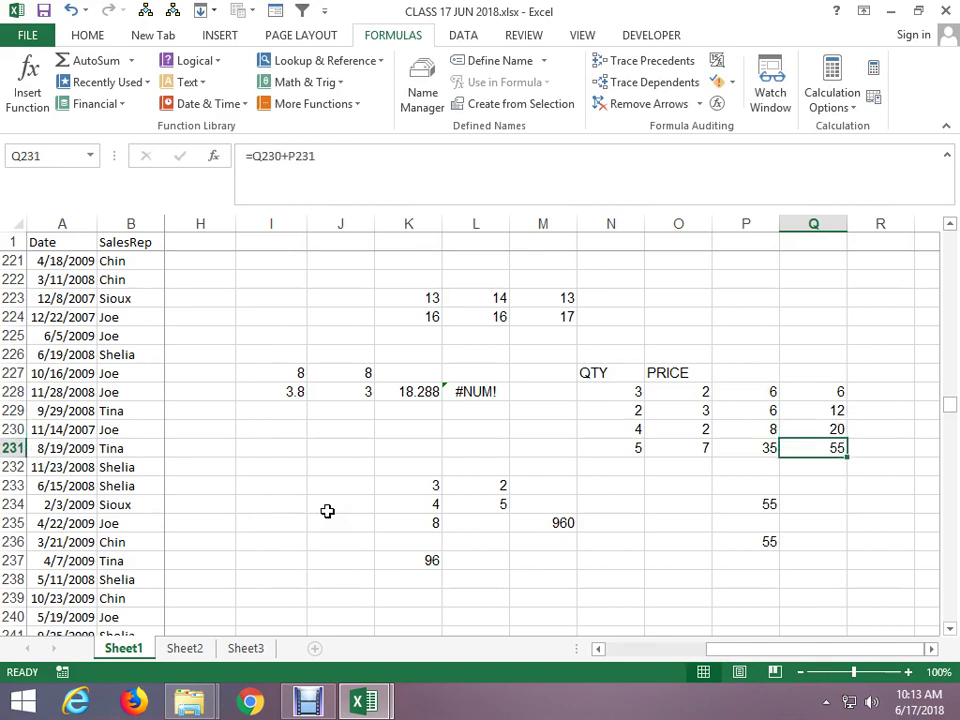
# Select the line amounts P228:P231 to confirm their status-bar SUM of 55.
pyautogui.press('Left')
pyautogui.press('Up')
pyautogui.press('Up')
pyautogui.press('Up')
pyautogui.hotkey('shift', 'Down')
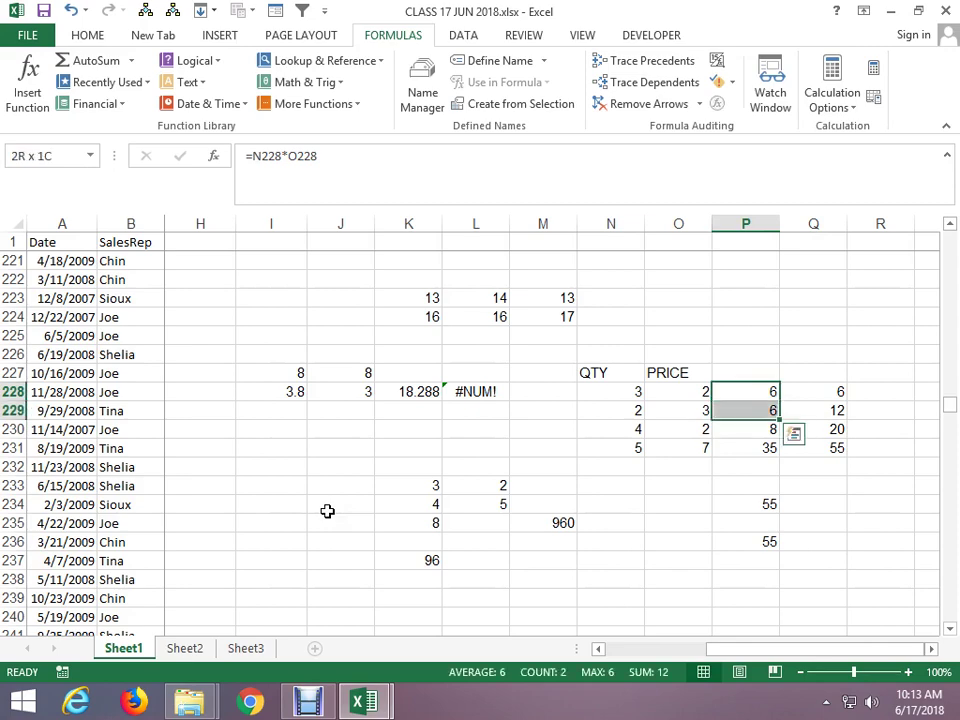
pyautogui.hotkey('shift', 'Down')
pyautogui.hotkey('shift', 'Down')
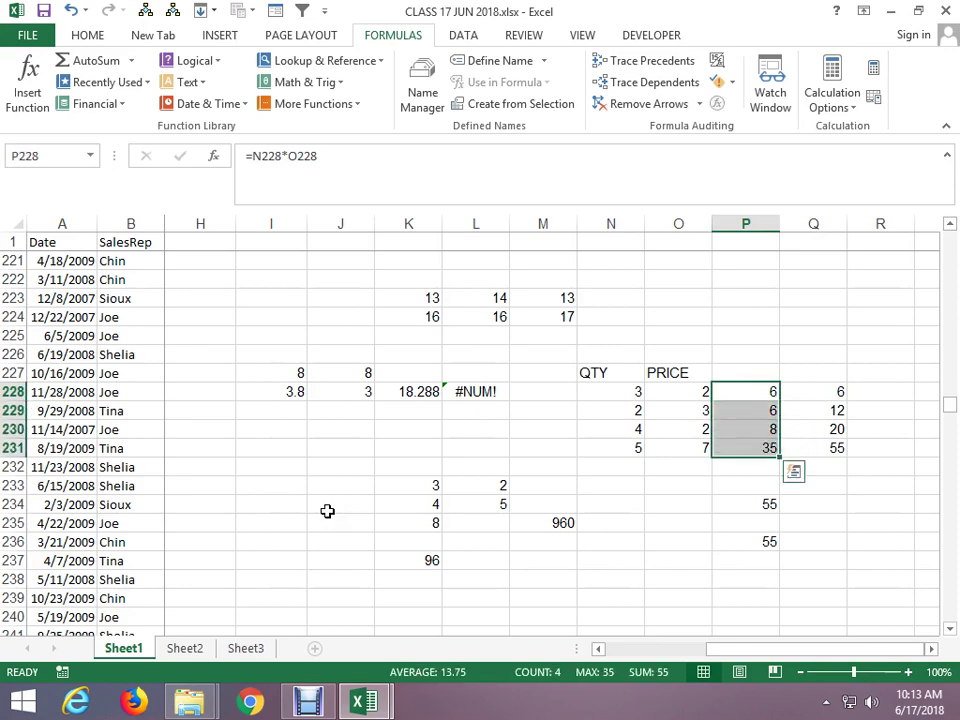
pyautogui.press('Down')
pyautogui.scroll(-6, 478, 403)
# In O239, start =SUMPRODUCT( with the QTY range N228:N231 as the first array.
pyautogui.scroll(3, 439, 401)
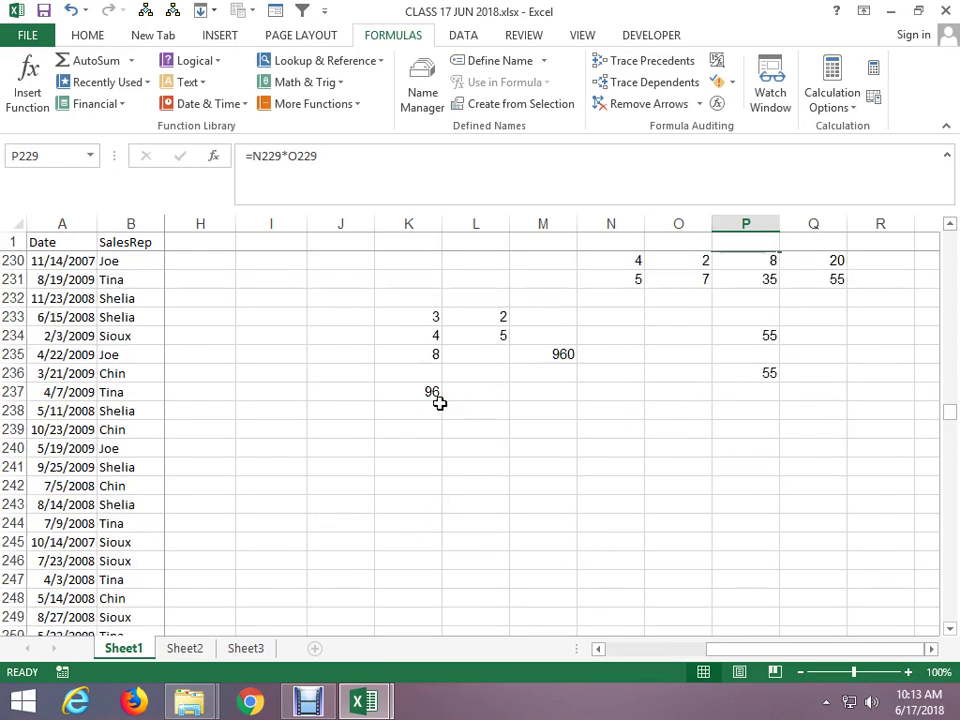
pyautogui.click(395, 460)
pyautogui.scroll(2, 474, 408)
pyautogui.scroll(4, 711, 450)
pyautogui.scroll(-4, 714, 403)
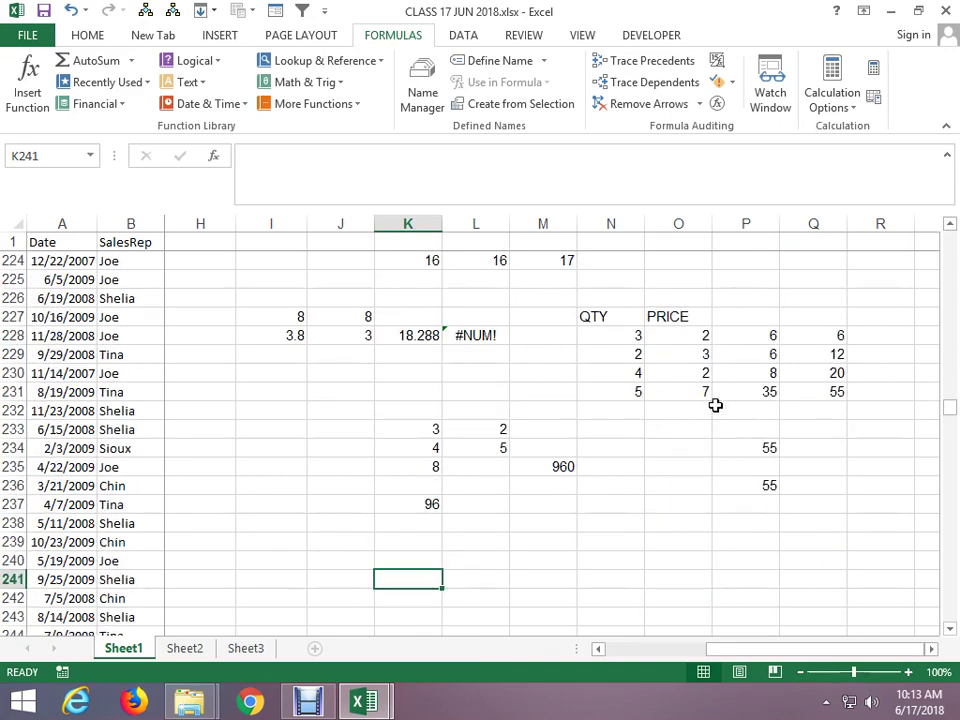
pyautogui.click(677, 538)
pyautogui.write('SU')
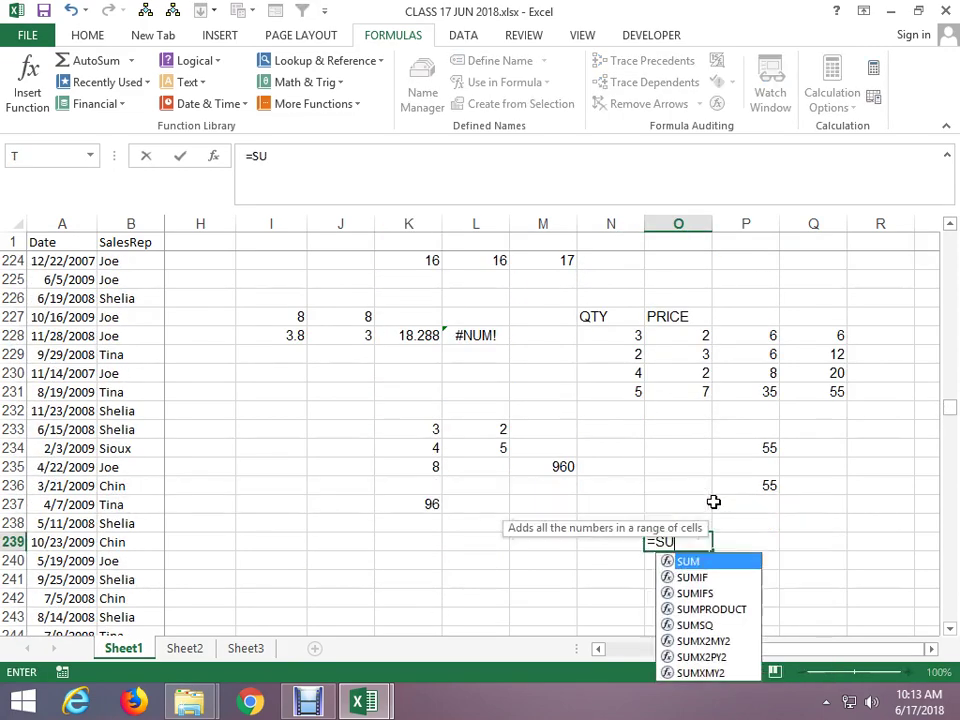
pyautogui.write('MP')
pyautogui.press('Tab')
pyautogui.press('Up')
pyautogui.press('Up')
pyautogui.press('Up')
pyautogui.press('Up')
pyautogui.press('Up')
pyautogui.press('Up')
pyautogui.press('Up')
pyautogui.press('Up')
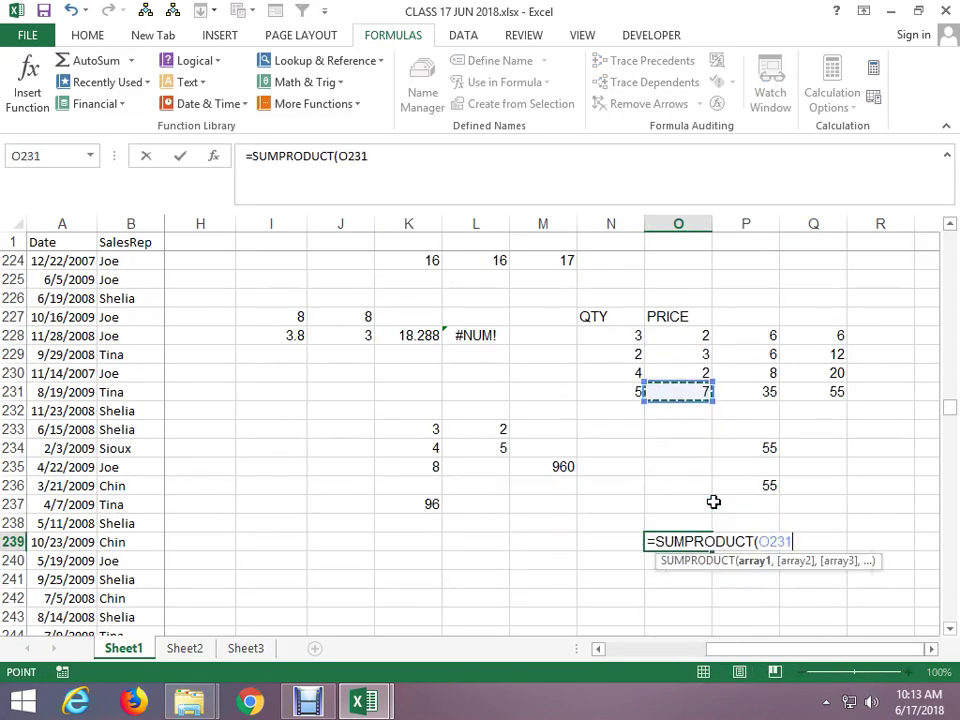
pyautogui.press('Up')
pyautogui.press('Up')
pyautogui.press('Up')
pyautogui.press('Left')
pyautogui.hotkey('shift', 'Down')
pyautogui.hotkey('shift', 'Down')
pyautogui.hotkey('shift', 'Down')
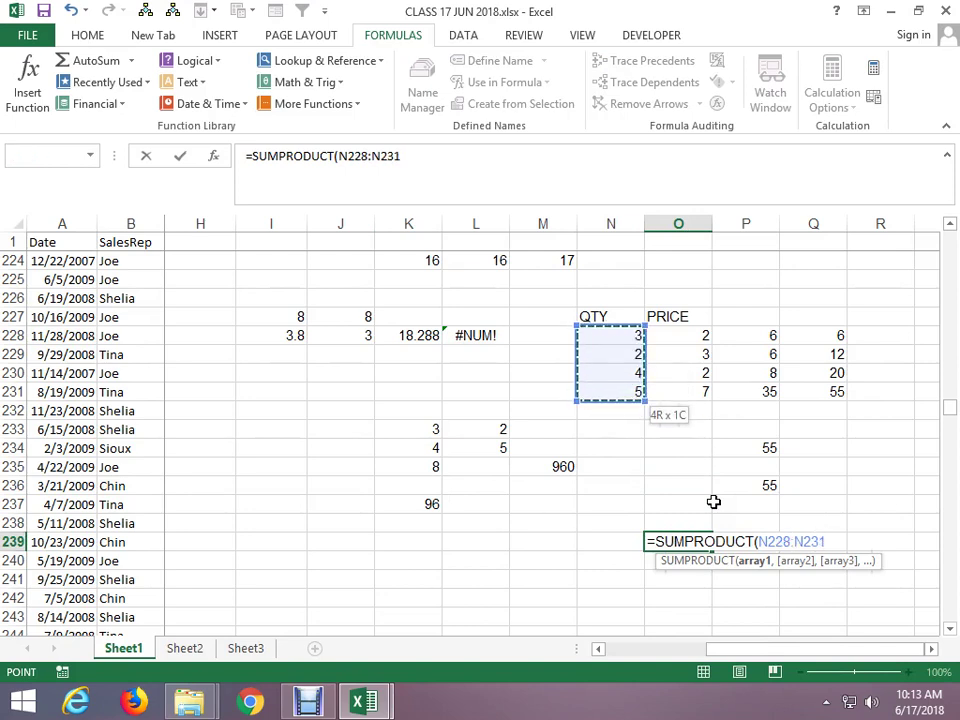
# Add the longer PRICE range O228:O232 as the second array and enter it, yielding #VALUE!
pyautogui.write(',')
pyautogui.press('Up')
pyautogui.press('Up')
pyautogui.press('Up')
pyautogui.press('Up')
pyautogui.press('Up')
pyautogui.press('Up')
pyautogui.press('Up')
pyautogui.press('Up')
pyautogui.press('Up')
pyautogui.press('Up')
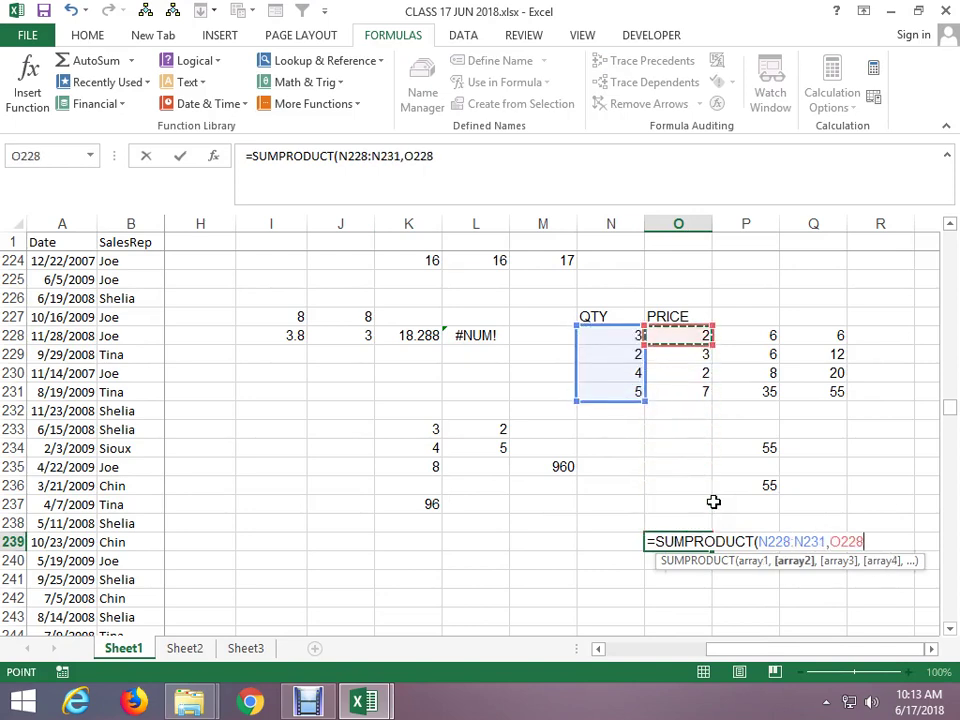
pyautogui.hotkey('shift', 'Down')
pyautogui.hotkey('shift', 'Down')
pyautogui.hotkey('shift', 'Down')
pyautogui.hotkey('shift', 'Down')
pyautogui.hotkey('shift', 'Down')
pyautogui.hotkey('shift', 'Up')
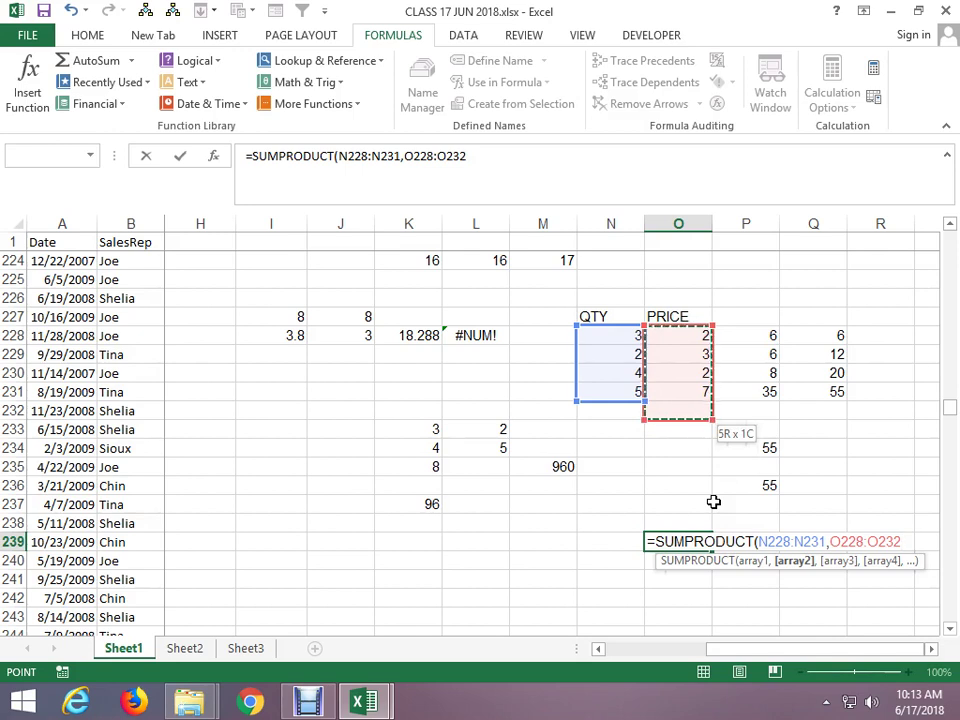
pyautogui.press('Return')
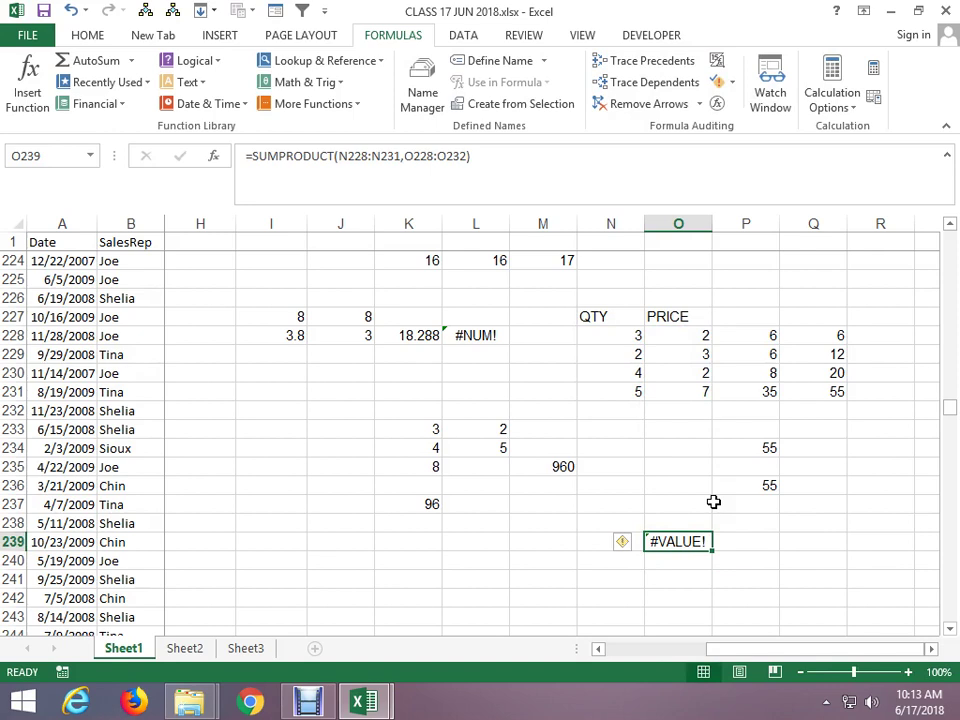
pyautogui.press('Up')
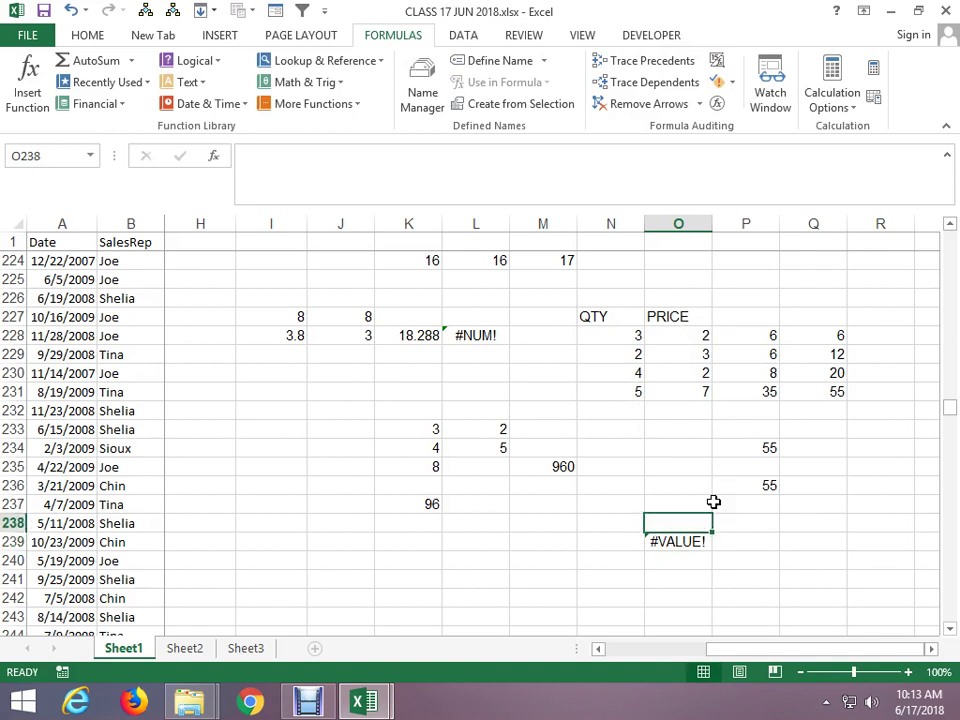
pyautogui.press('Up')
pyautogui.press('Up')
pyautogui.press('Up')
pyautogui.press('Left')
pyautogui.press('Down')
pyautogui.press('Down')
pyautogui.press('Right')
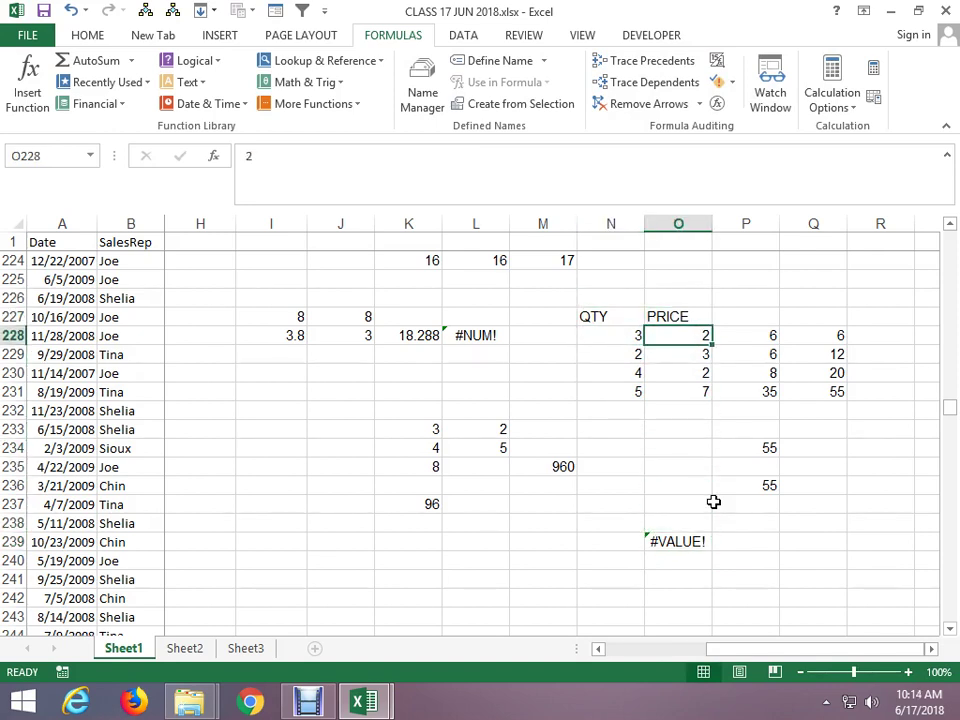
pyautogui.press('Down')
pyautogui.press('Down')
pyautogui.press('Down')
pyautogui.press('Down')
pyautogui.press('Down')
pyautogui.press('Down')
pyautogui.write('=CU')
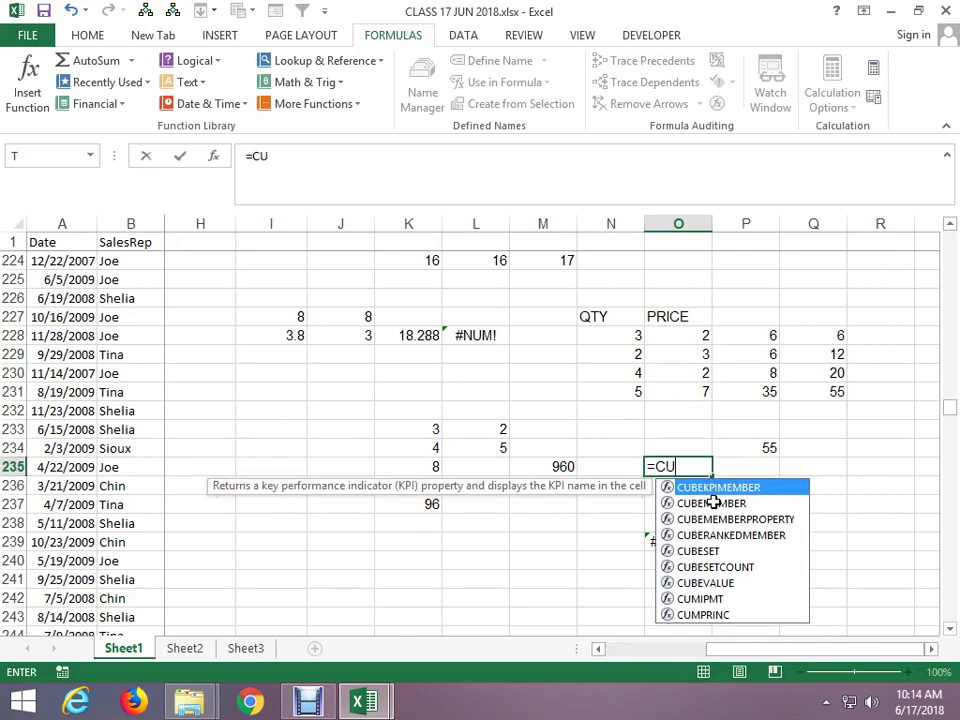
pyautogui.write('MP')
pyautogui.press('BackSpace')
pyautogui.press('BackSpace')
pyautogui.press('BackSpace')
pyautogui.press('BackSpace')
pyautogui.write('SUMP')
pyautogui.press('Tab')
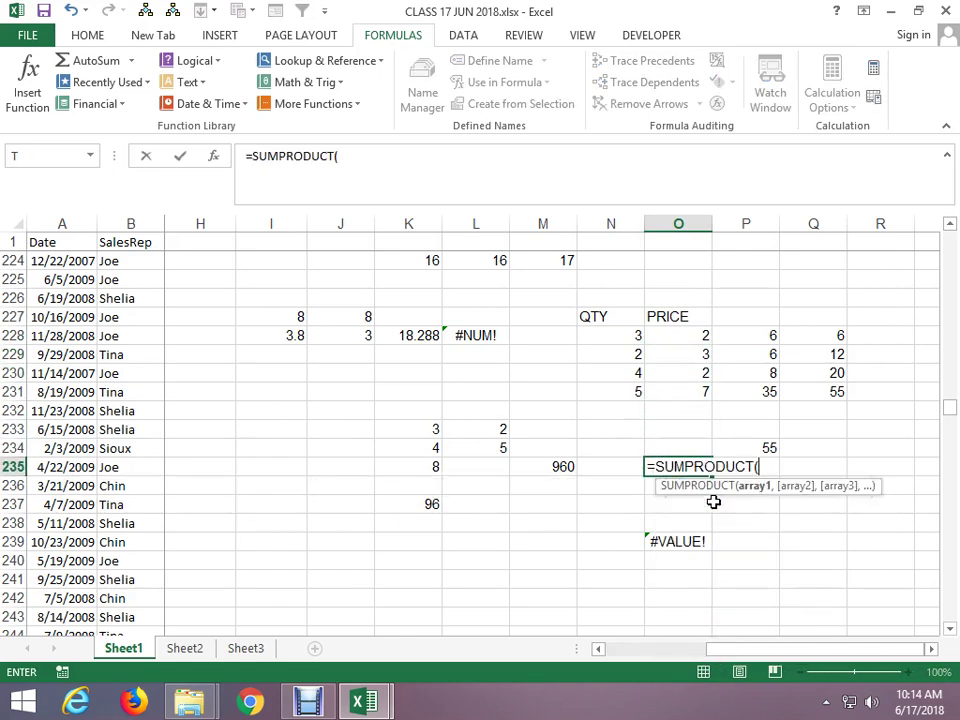
pyautogui.press('Up')
pyautogui.press('Up')
pyautogui.press('Up')
pyautogui.press('Up')
pyautogui.press('Left')
pyautogui.press('Up')
pyautogui.press('Up')
pyautogui.press('Up')
pyautogui.hotkey('shift', 'Right')
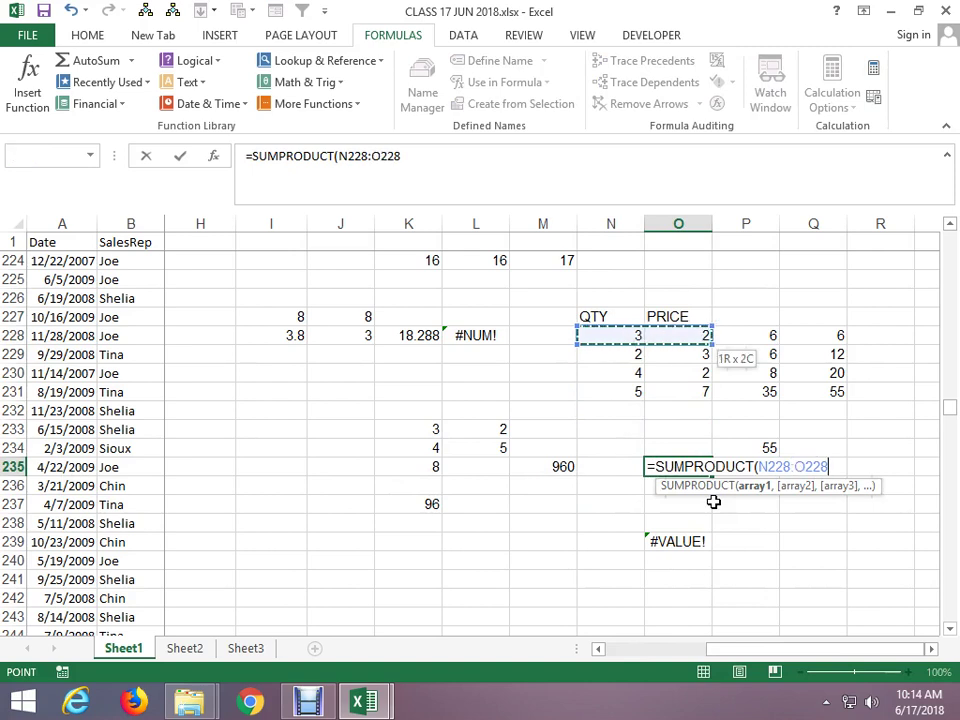
pyautogui.write(',')
pyautogui.press('Up')
pyautogui.press('Up')
pyautogui.press('Up')
pyautogui.press('Up')
pyautogui.press('Up')
pyautogui.press('Up')
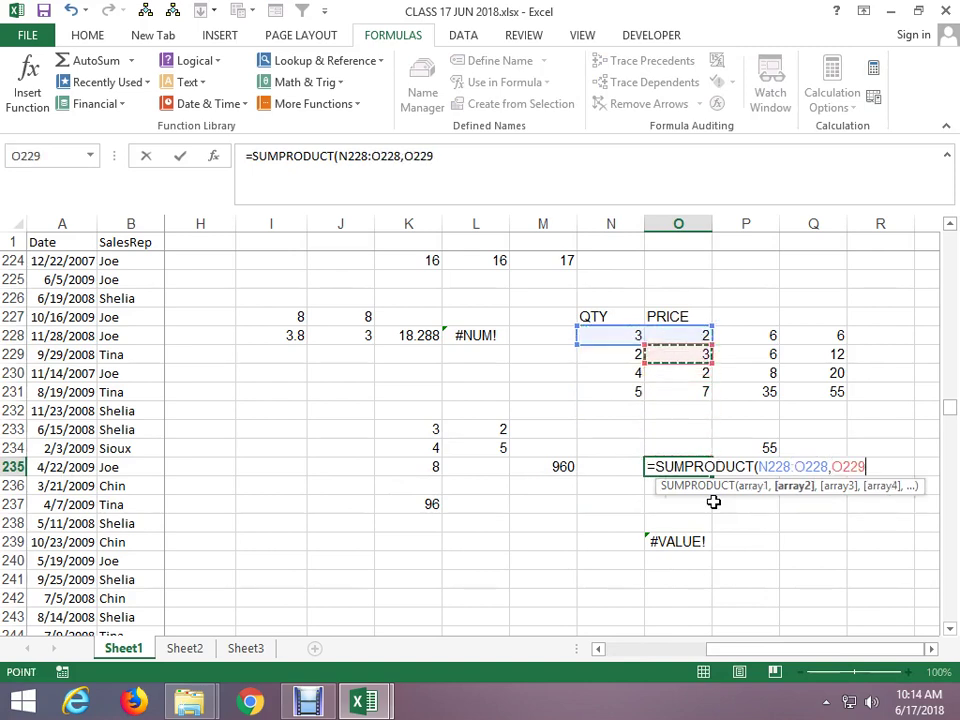
pyautogui.hotkey('shift', 'Left')
pyautogui.write(',')
pyautogui.press('Up')
pyautogui.press('Up')
pyautogui.press('Up')
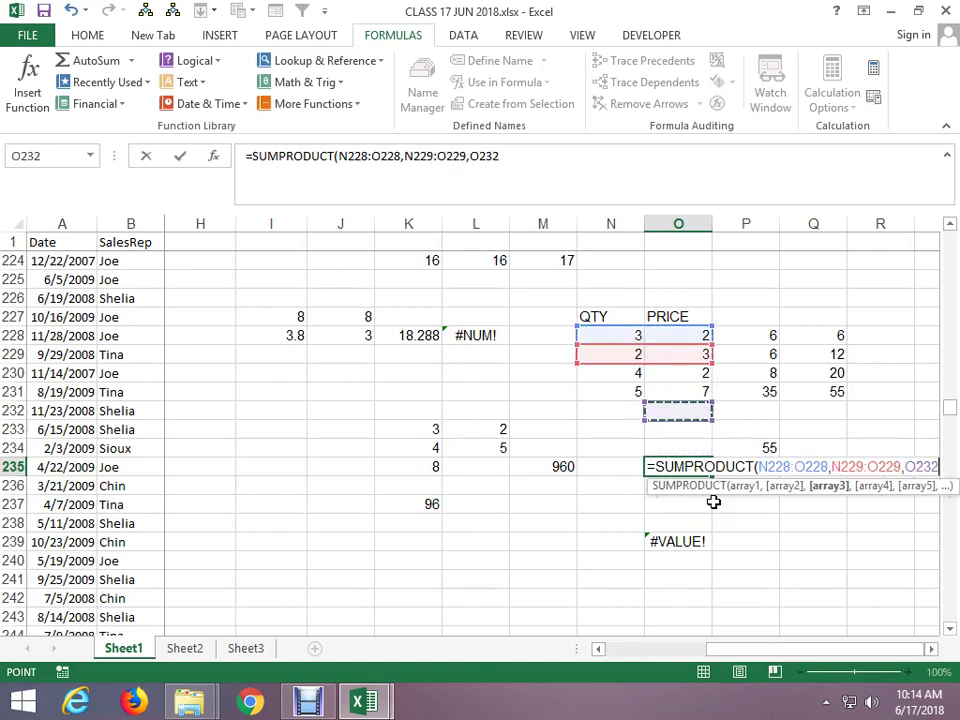
pyautogui.press('Up')
pyautogui.press('Left')
pyautogui.press('Up')
pyautogui.hotkey('shift', 'Right')
pyautogui.write(',')
pyautogui.press('Up')
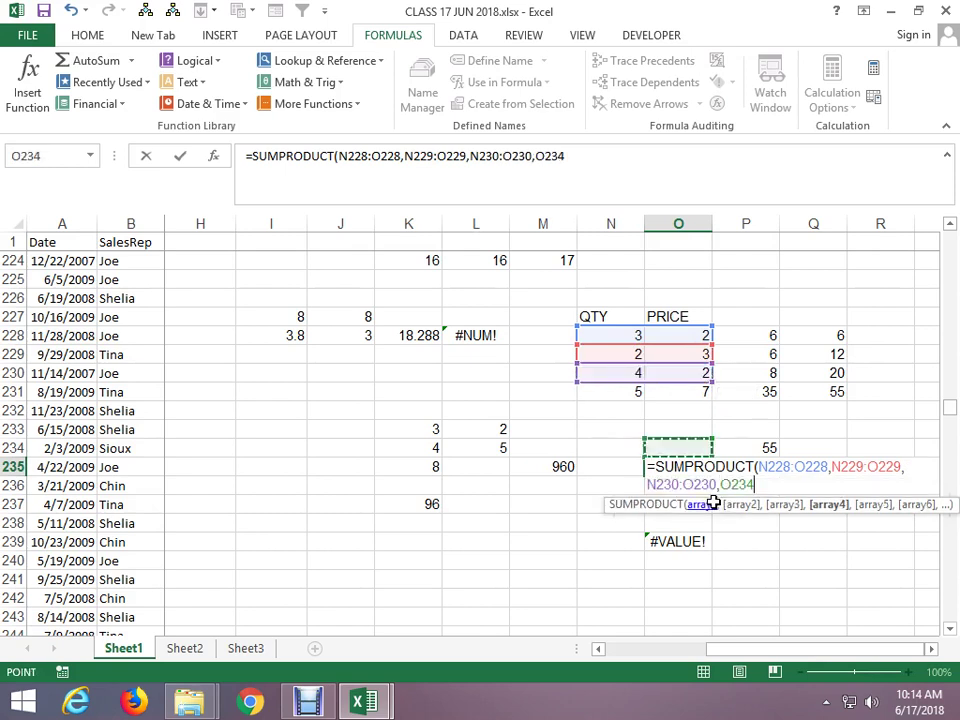
pyautogui.press('Up')
pyautogui.press('Up')
pyautogui.press('Up')
pyautogui.press('Left')
pyautogui.hotkey('shift', 'Right')
pyautogui.press('Return')
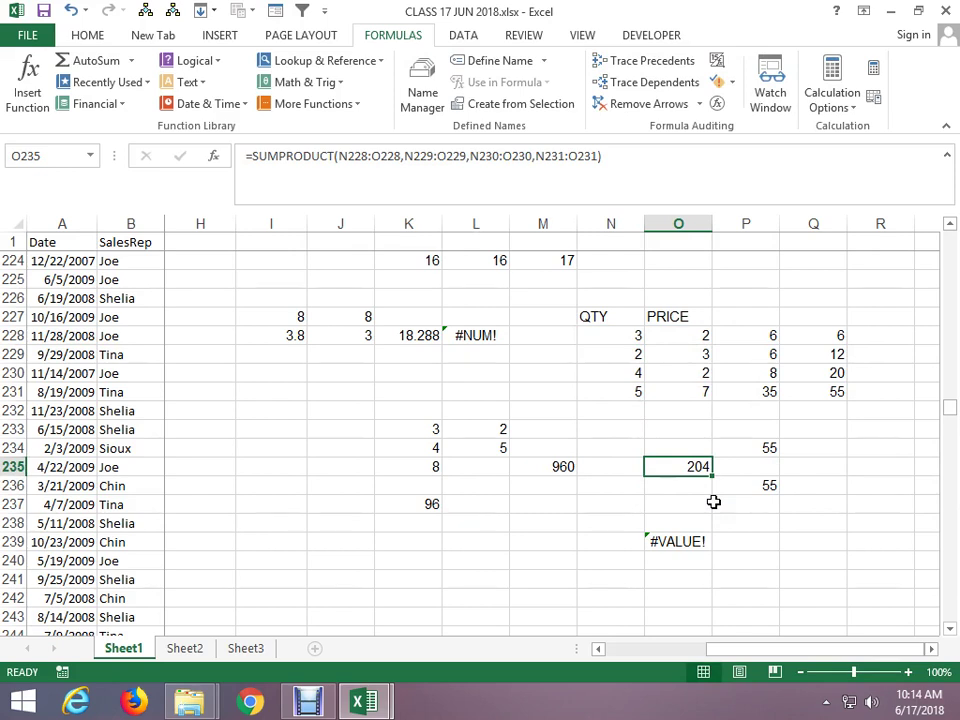
pyautogui.press('Up')
pyautogui.press('Up')
pyautogui.press('Up')
pyautogui.press('Up')
pyautogui.press('Up')
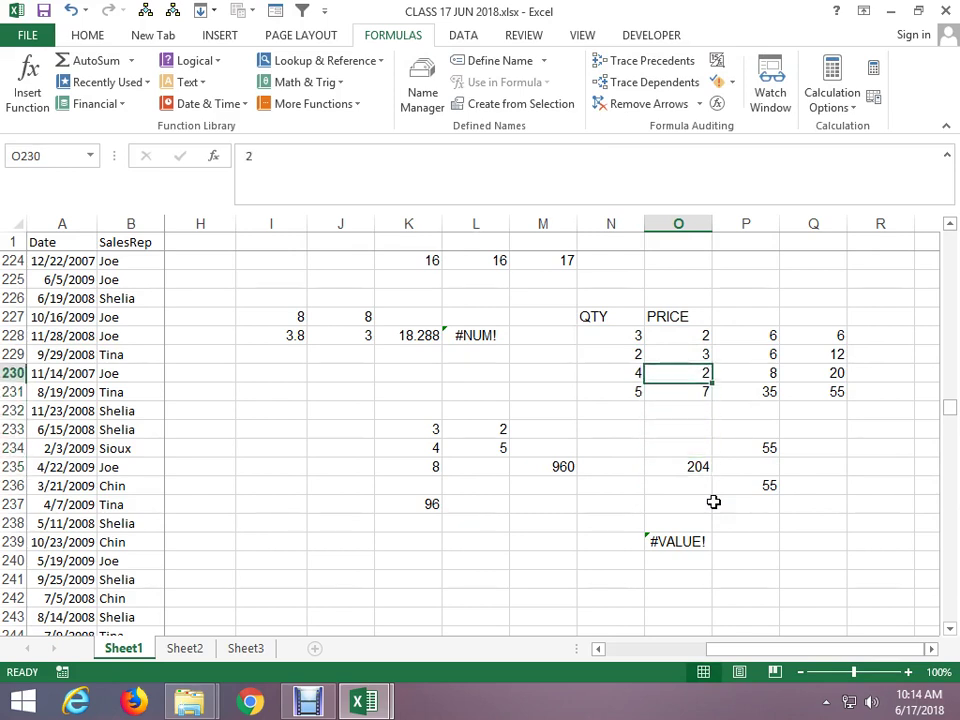
pyautogui.press('Up')
pyautogui.press('Up')
pyautogui.press('Up')
pyautogui.press('Right')
pyautogui.press('Down')
pyautogui.hotkey('shift', 'Down')
pyautogui.hotkey('shift', 'Down')
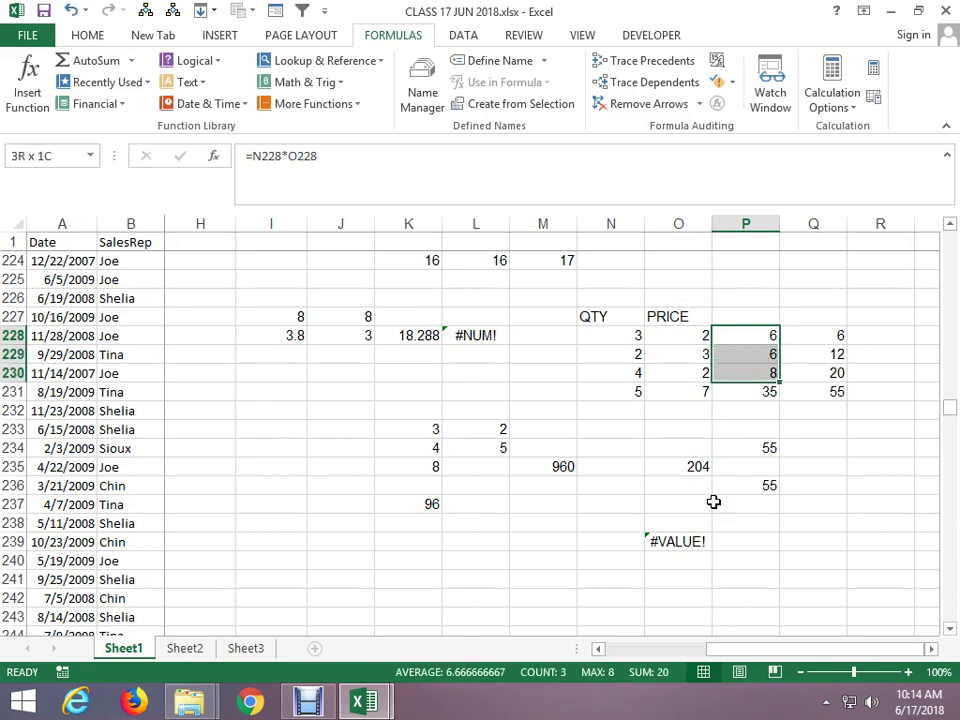
pyautogui.hotkey('shift', 'Down')
pyautogui.press('Left')
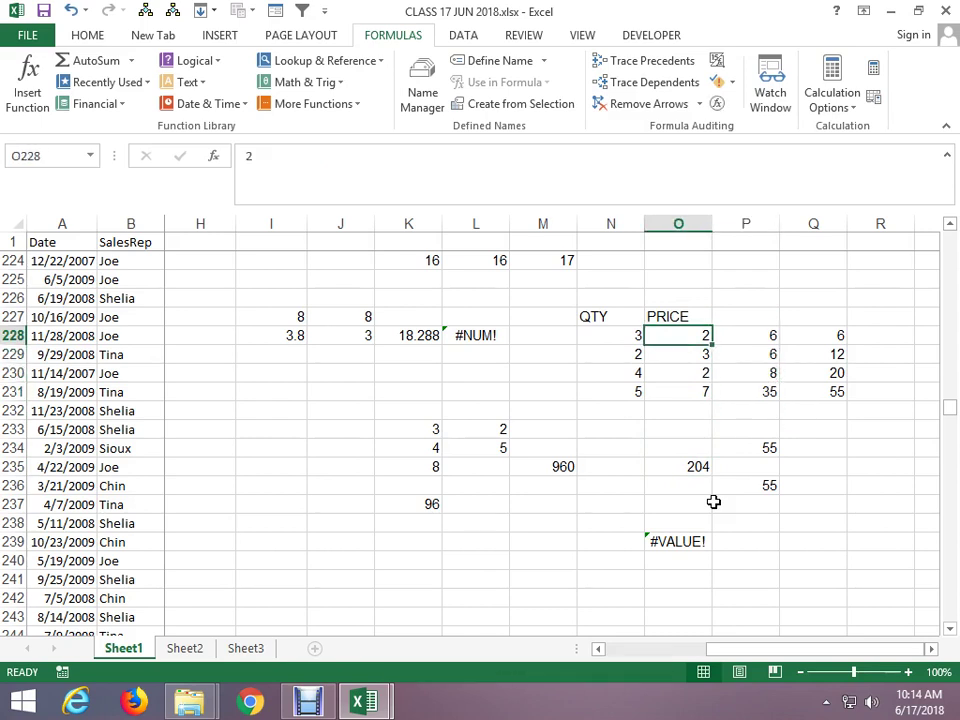
pyautogui.press('Left')
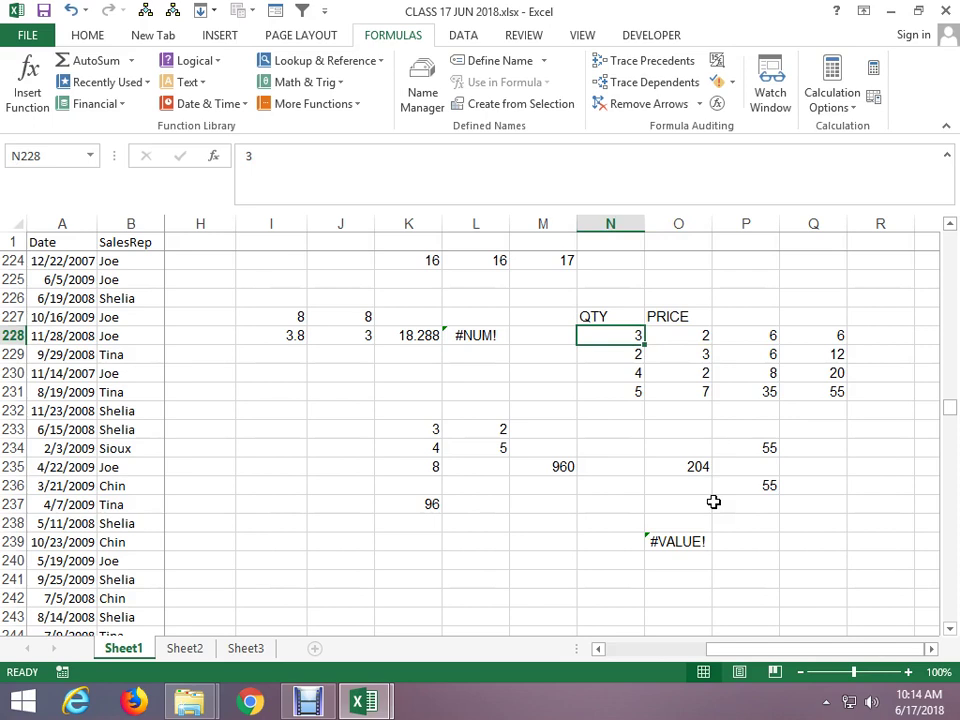
# Enter =N228*N229*N230*N231 in N233 to multiply the four quantities, giving 120.
pyautogui.press('Down')
pyautogui.press('Down')
pyautogui.press('Down')
pyautogui.press('Down')
pyautogui.press('Down')
pyautogui.write('=')
pyautogui.press('Up')
pyautogui.press('Up')
pyautogui.press('Up')
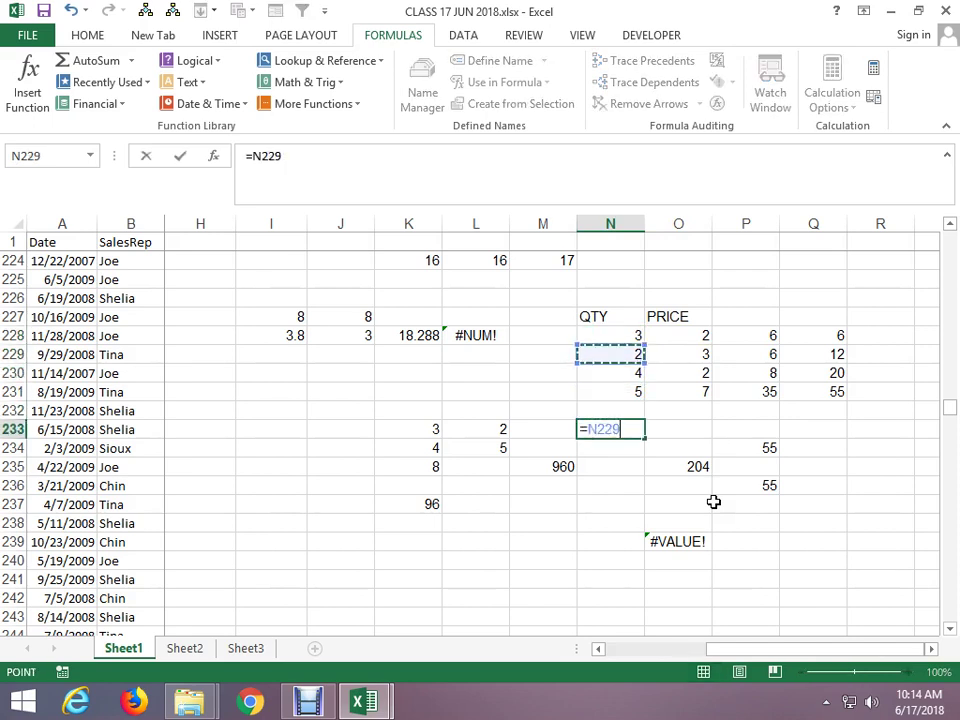
pyautogui.press('Up')
pyautogui.write('*')
pyautogui.press('Down')
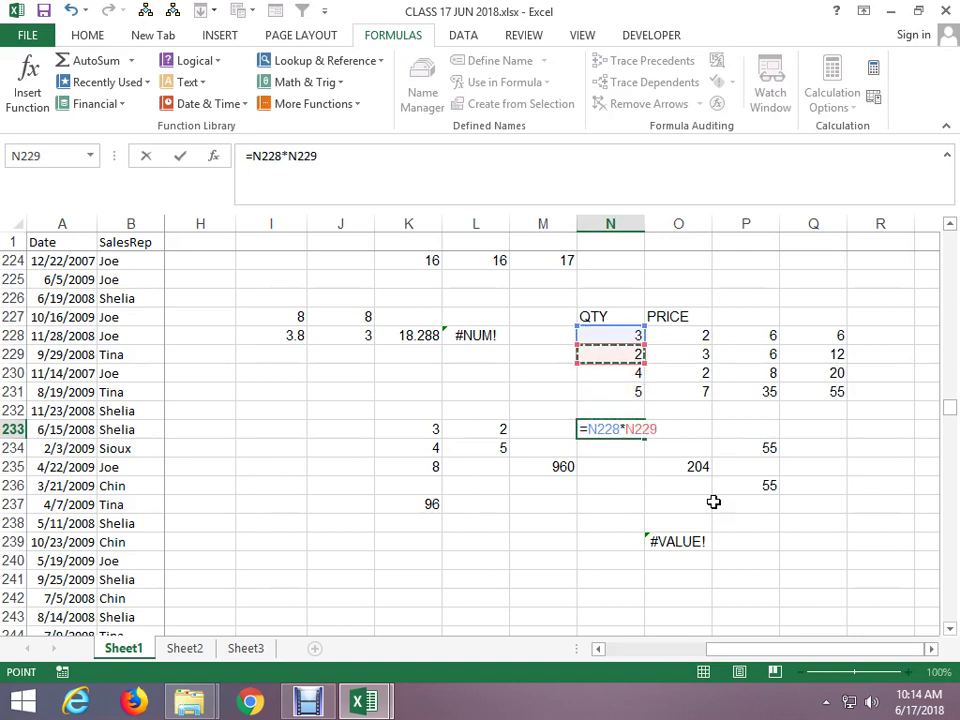
pyautogui.write('*')
pyautogui.press('Down')
pyautogui.press('Down')
pyautogui.press('Up')
pyautogui.write('*')
pyautogui.press('Down')
pyautogui.press('Down')
pyautogui.press('Up')
pyautogui.press('Up')
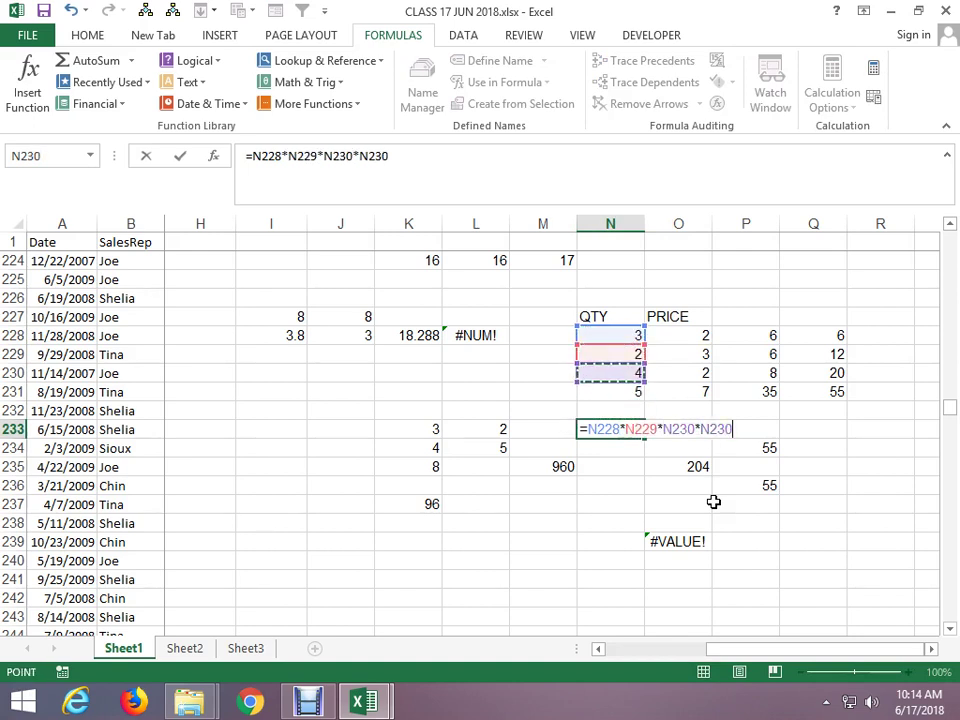
pyautogui.press('Down')
pyautogui.hotkey('ctrl', 'Return')
# Copy the product formula into O233 to multiply the four prices, giving 84.
pyautogui.hotkey('ctrl', 'c')
pyautogui.press('Right')
pyautogui.press('Right')
pyautogui.press('Left')
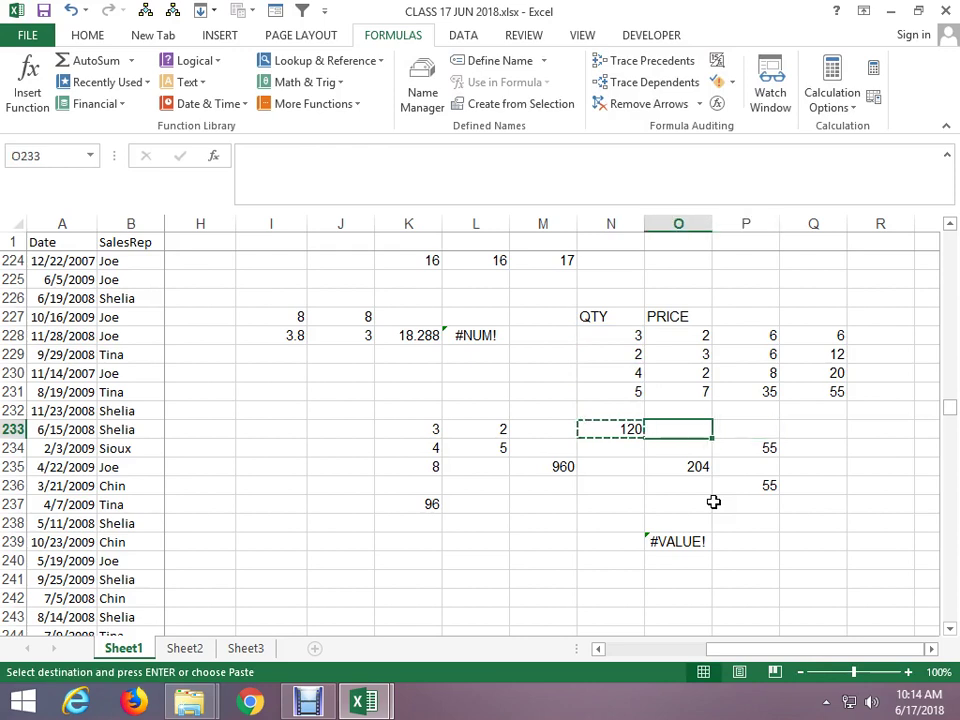
pyautogui.hotkey('ctrl', 'v')
pyautogui.press('Escape')
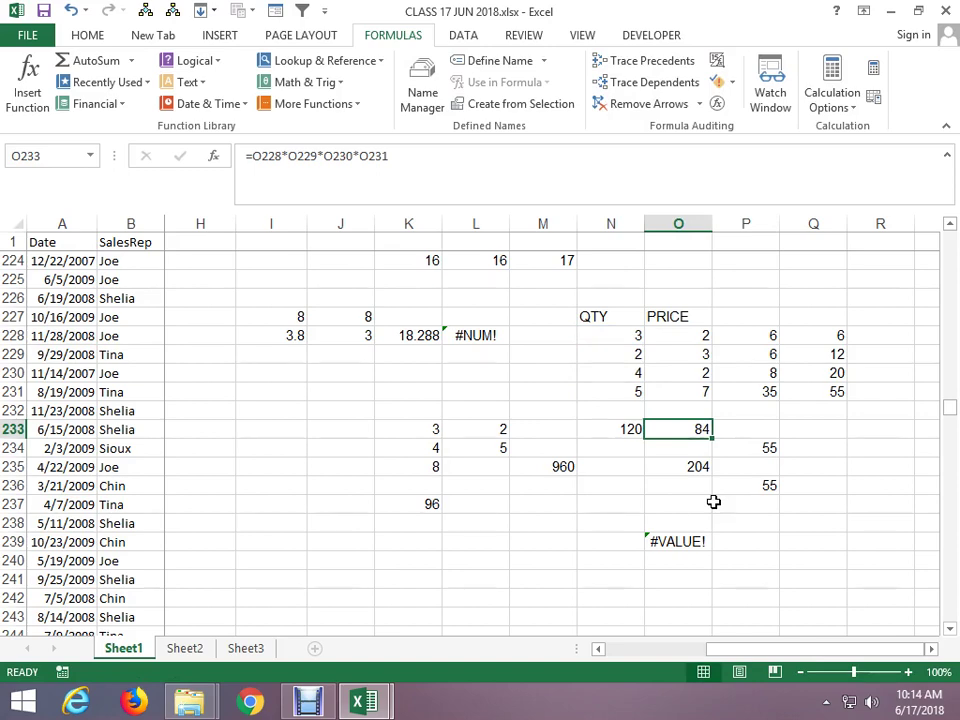
# Start a =ROUND entry in an empty cell below the table, then abandon it.
pyautogui.scroll(-3, 579, 572)
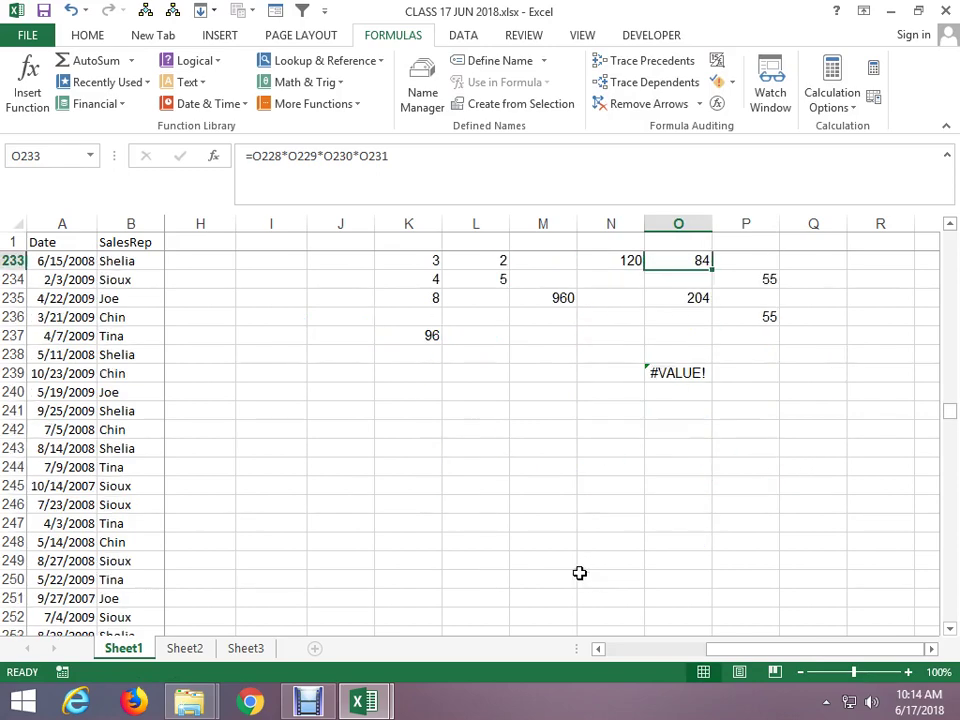
pyautogui.click(369, 446)
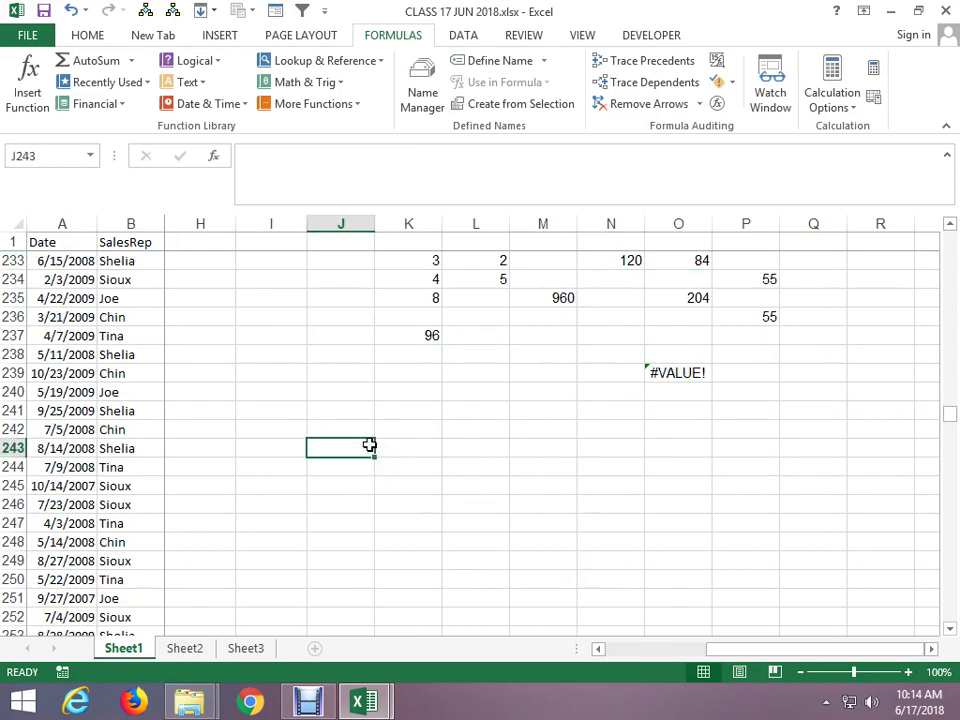
pyautogui.write('=ROU')
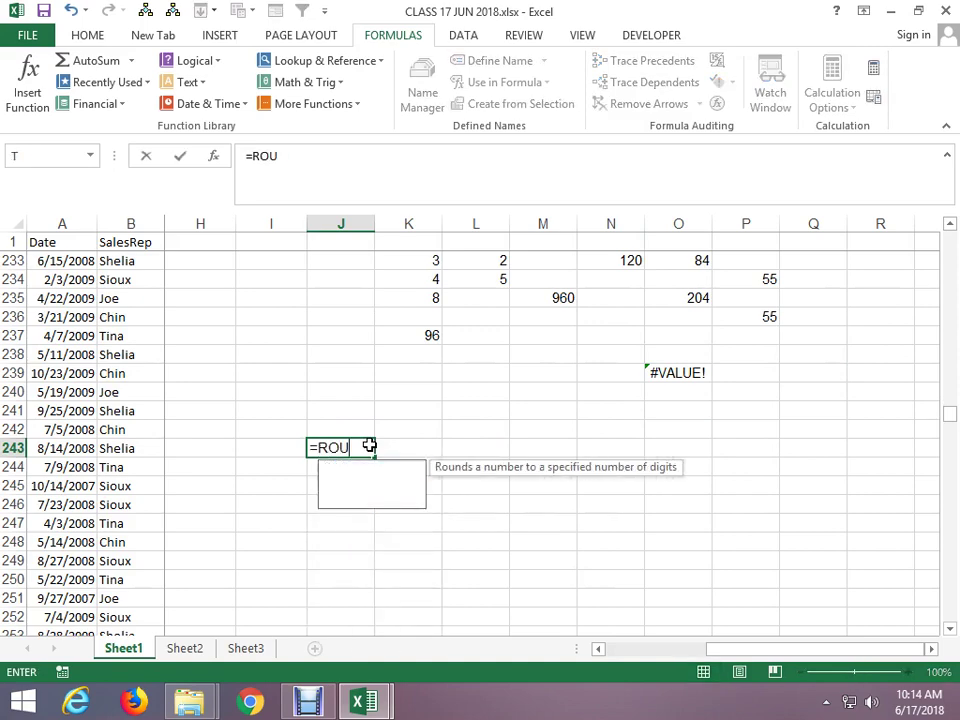
pyautogui.write('ND')
pyautogui.press('Escape')
pyautogui.press('Escape')
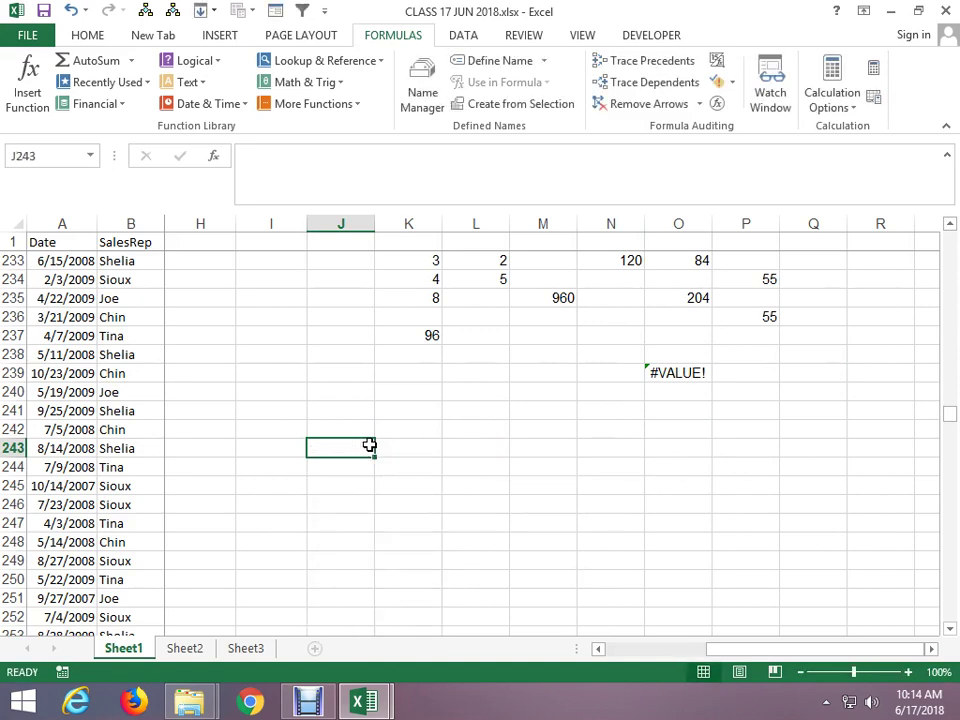
pyautogui.write('18.')
pyautogui.press('Escape')
# Open FORMULA-MATH.xlsx from the class files folder in File Explorer.
pyautogui.hotkey('alt', 'Tab')
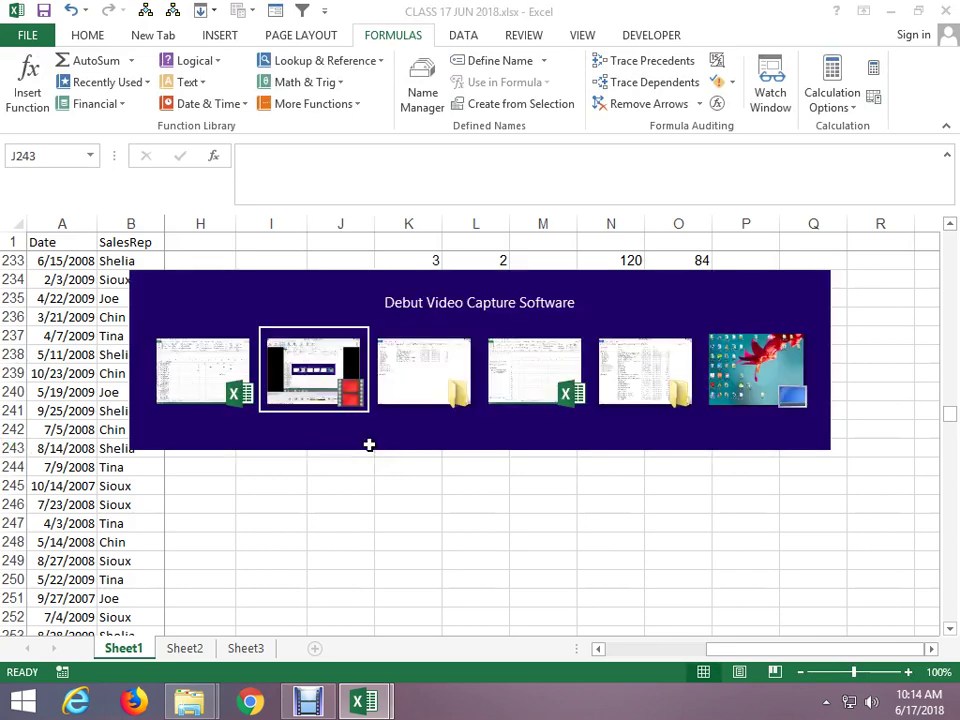
pyautogui.press('Down')
pyautogui.press('Down')
pyautogui.press('Down')
pyautogui.press('Down')
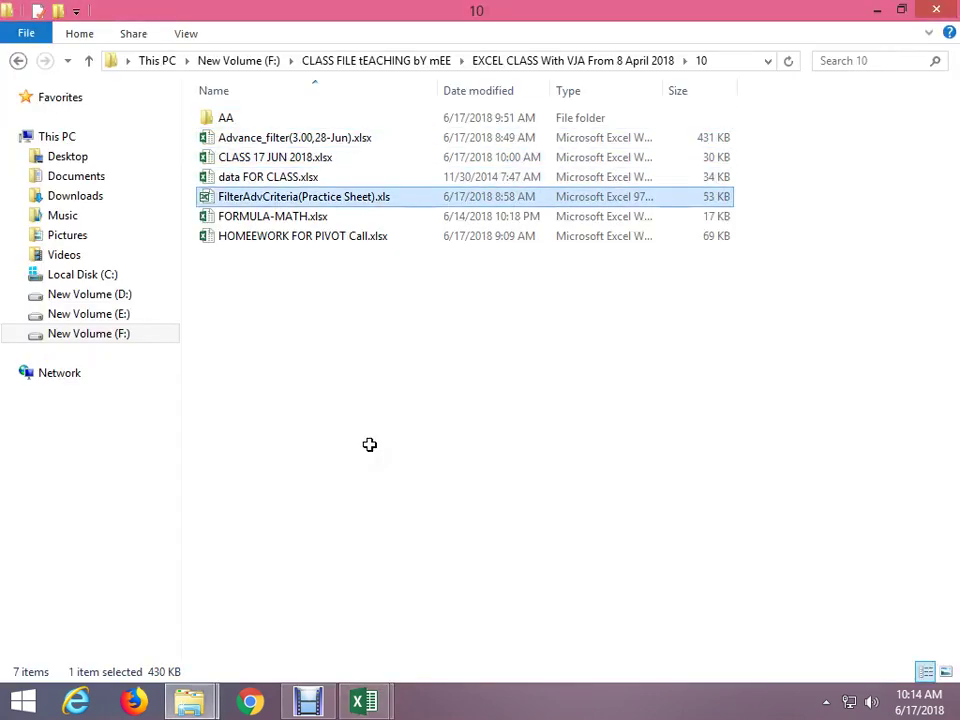
pyautogui.press('Down')
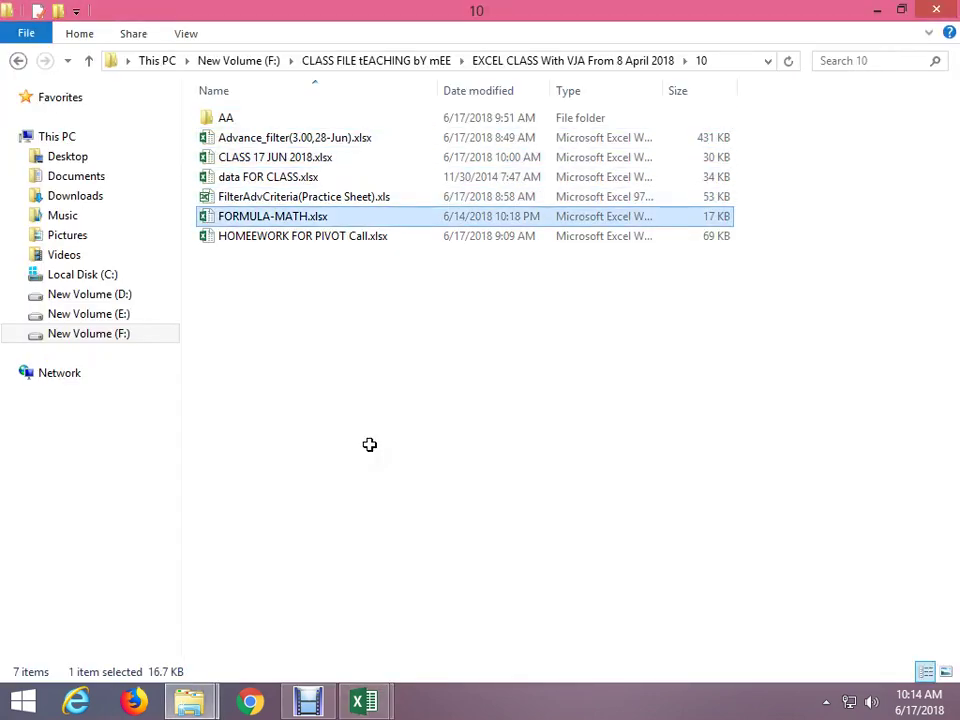
pyautogui.press('Return')
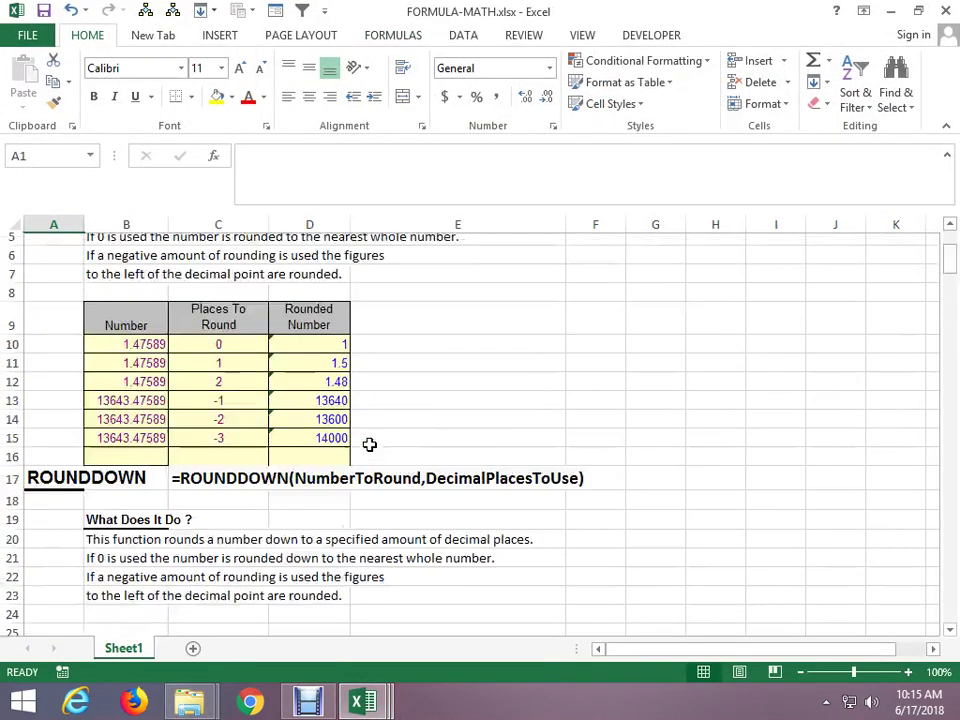
pyautogui.press('Down')
pyautogui.press('Down')
pyautogui.press('Down')
pyautogui.press('Down')
pyautogui.press('Down')
pyautogui.press('Down')
pyautogui.press('Down')
pyautogui.press('Down')
pyautogui.press('Down')
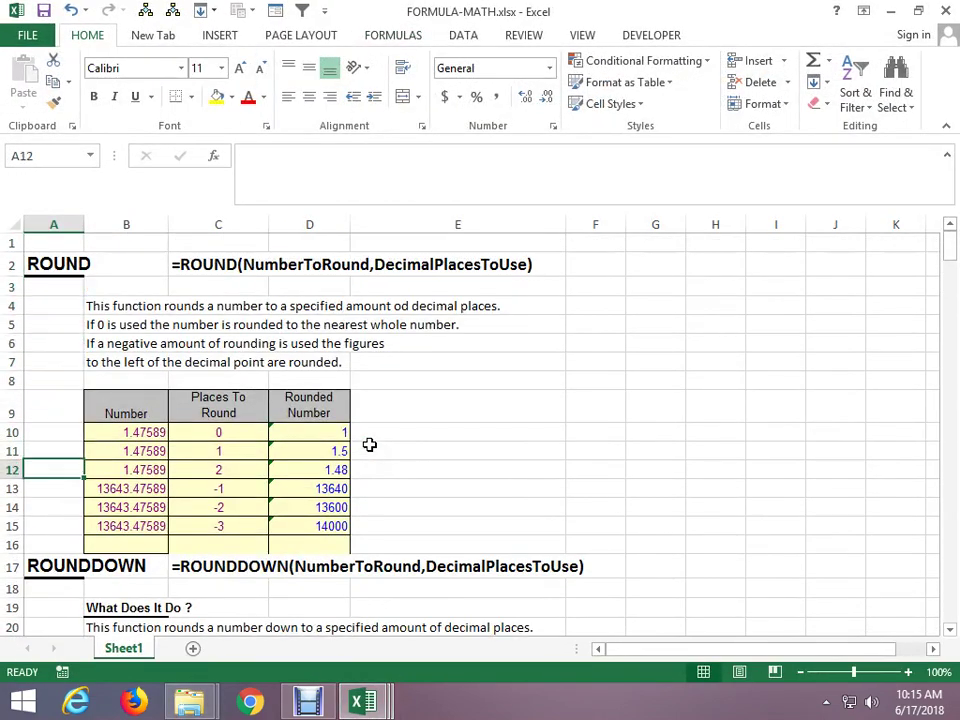
pyautogui.press('Up')
pyautogui.press('Up')
pyautogui.press('Right')
pyautogui.press('Right')
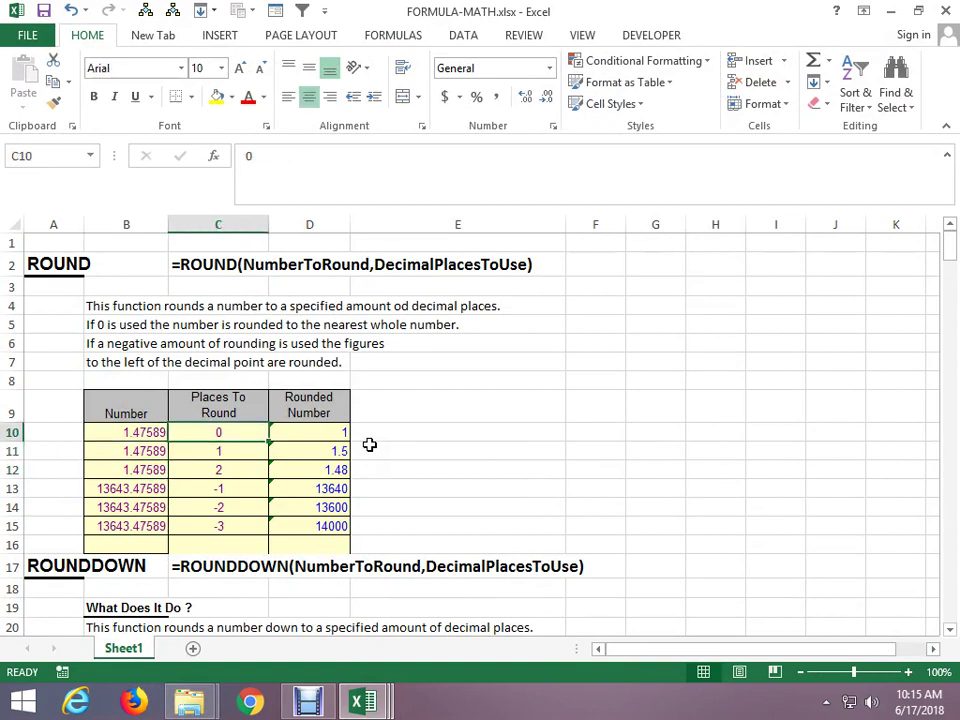
pyautogui.press('Down')
pyautogui.press('Up')
pyautogui.press('Right')
pyautogui.press('Left')
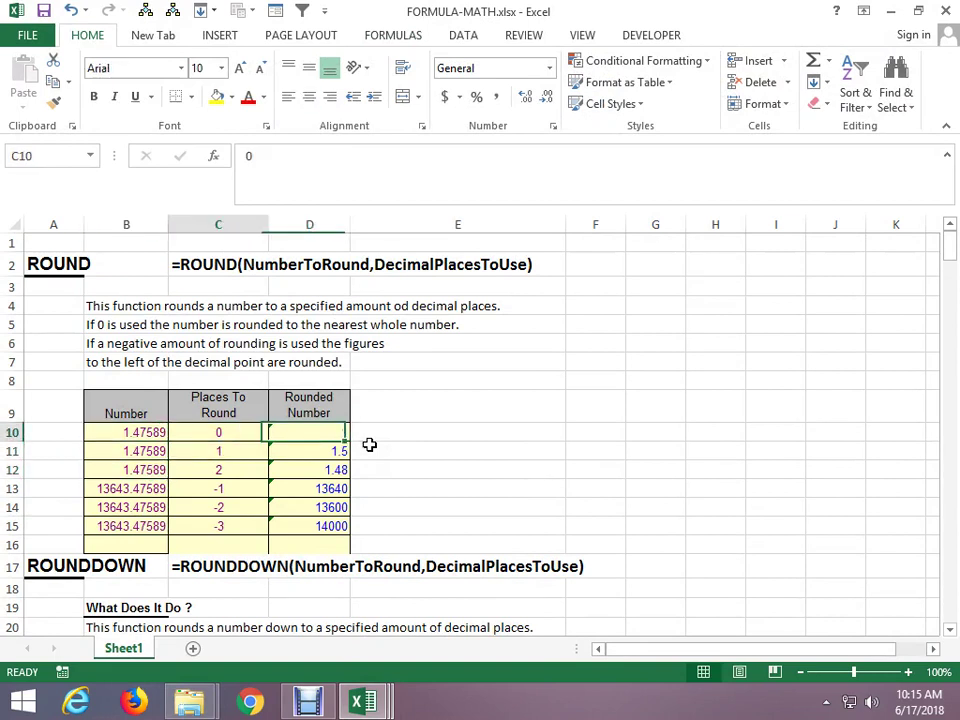
pyautogui.press('Down')
pyautogui.press('Down')
pyautogui.press('Up')
pyautogui.press('Right')
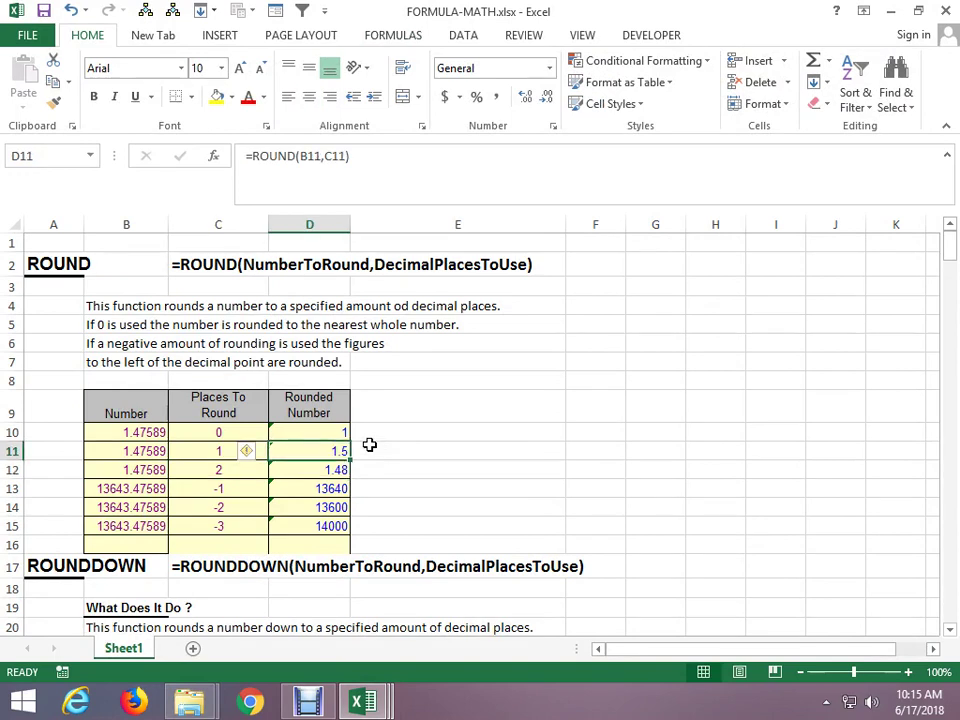
pyautogui.press('Left')
pyautogui.press('Up')
pyautogui.press('Left')
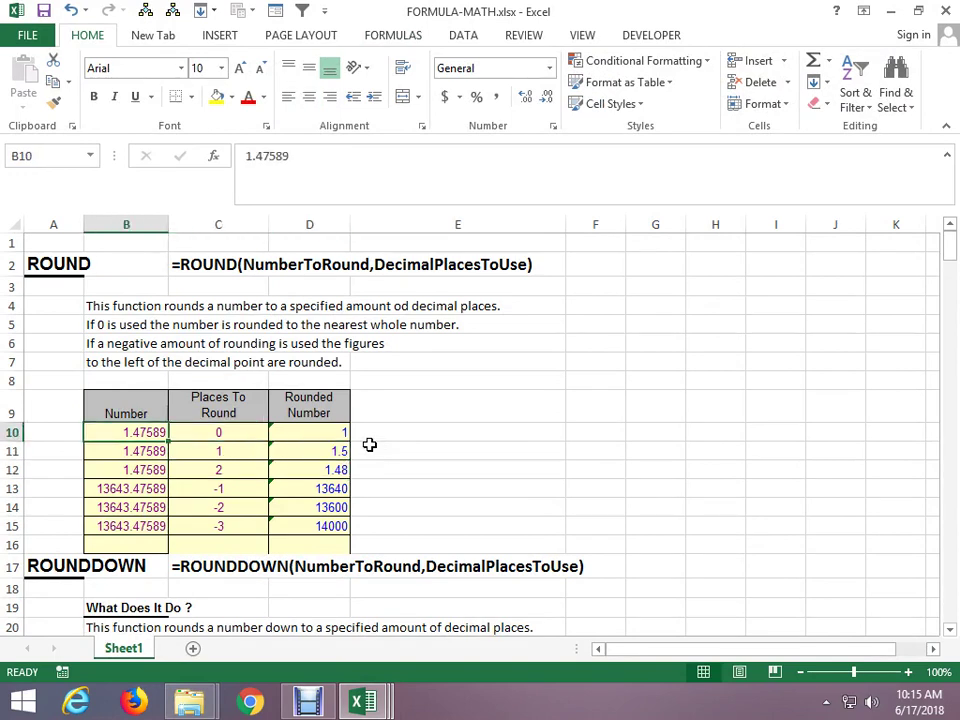
pyautogui.press('Left')
pyautogui.press('Right')
pyautogui.press('Right')
pyautogui.press('Down')
pyautogui.press('Down')
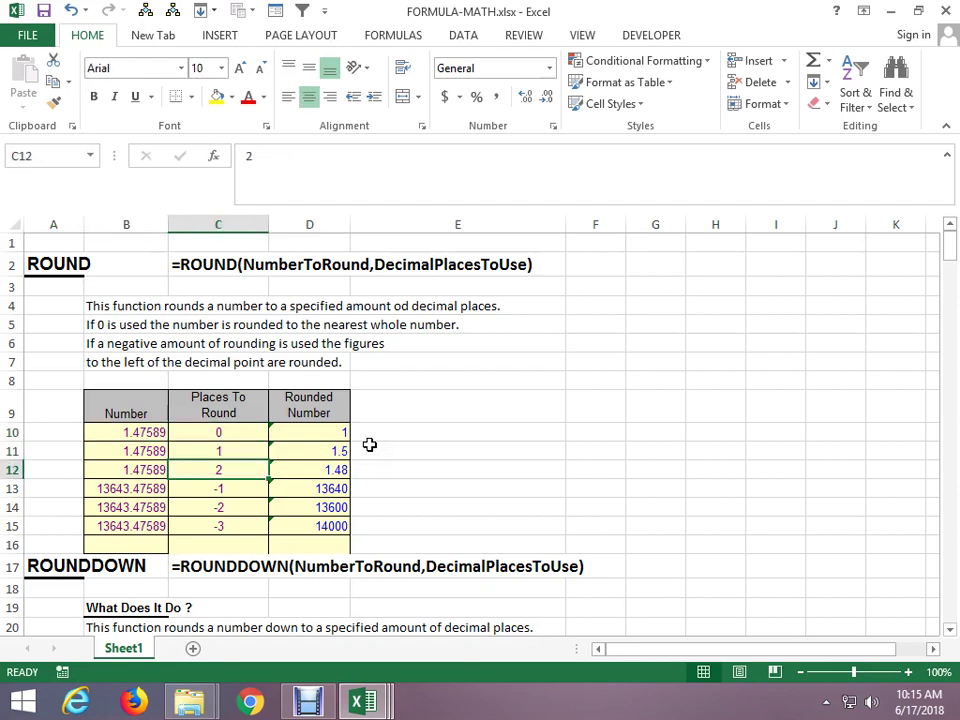
pyautogui.press('Down')
pyautogui.press('Down')
pyautogui.press('Left')
pyautogui.press('Up')
pyautogui.press('F2')
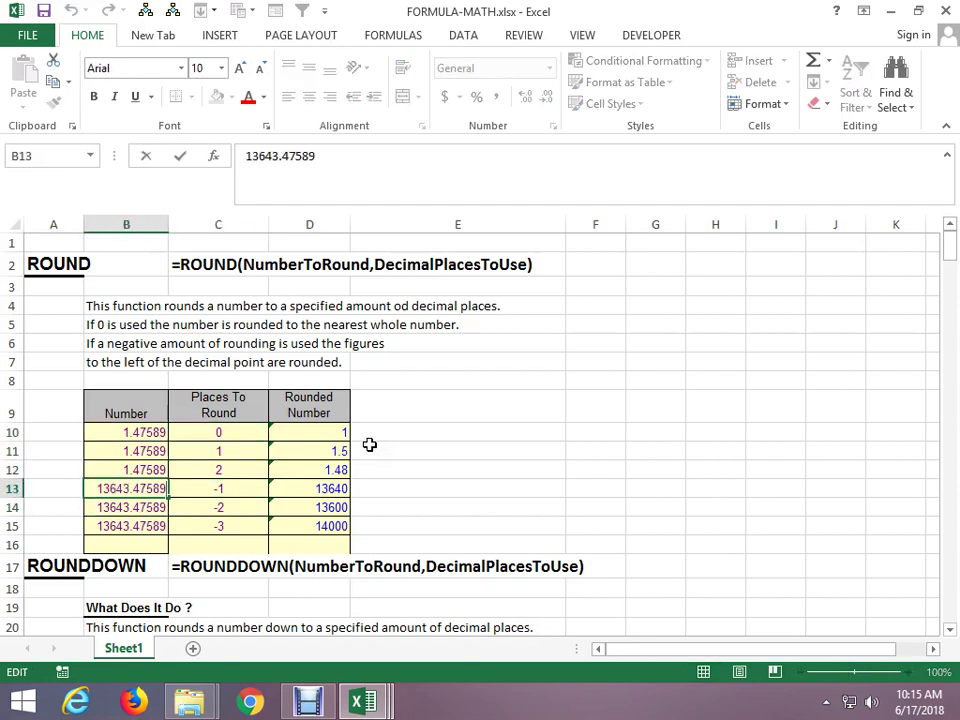
pyautogui.press('Home')
pyautogui.hotkey('shift', 'Right')
pyautogui.hotkey('shift', 'Right')
pyautogui.hotkey('shift', 'Right')
pyautogui.hotkey('shift', 'Right')
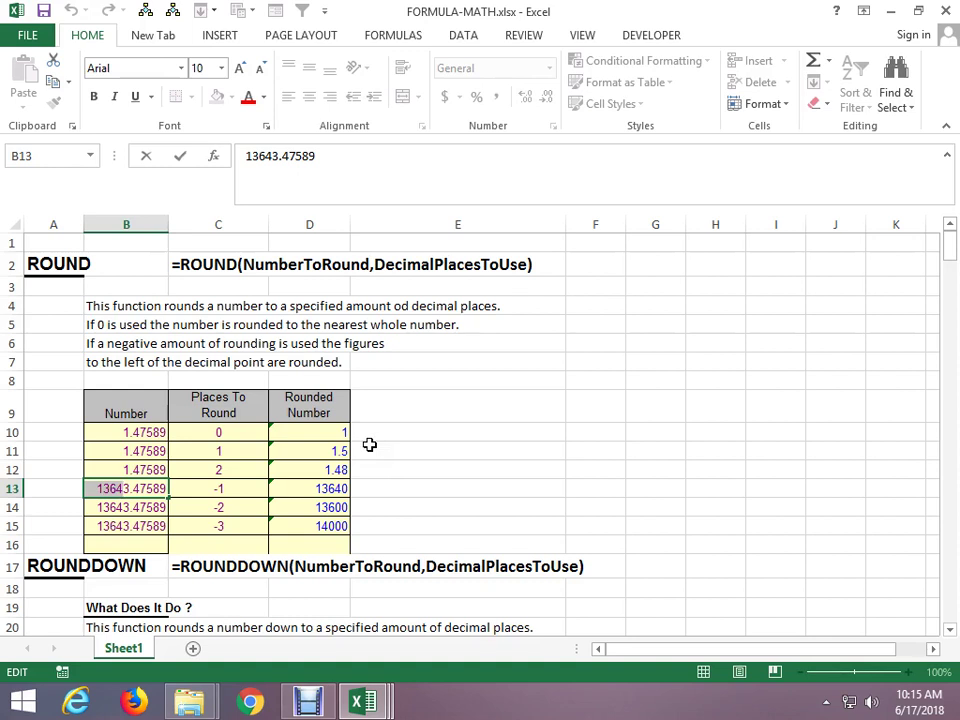
pyautogui.press('Escape')
pyautogui.press('Right')
pyautogui.press('Right')
pyautogui.press('Right')
pyautogui.press('Right')
# Enter the value 18.8981 in cell F11.
pyautogui.press('Up')
pyautogui.press('Up')
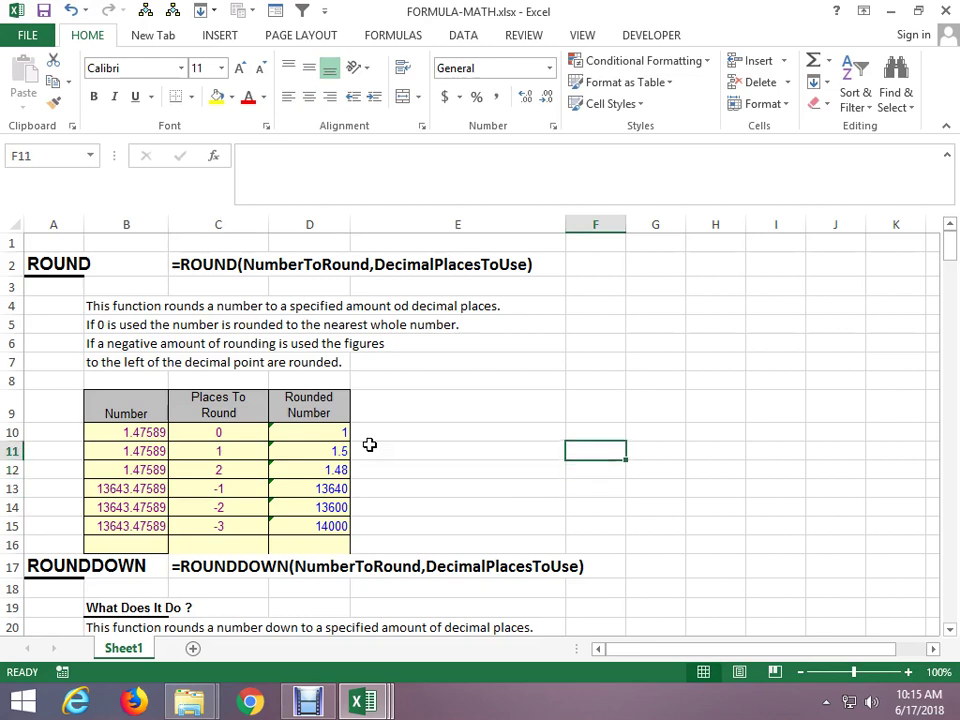
pyautogui.write('18.8981')
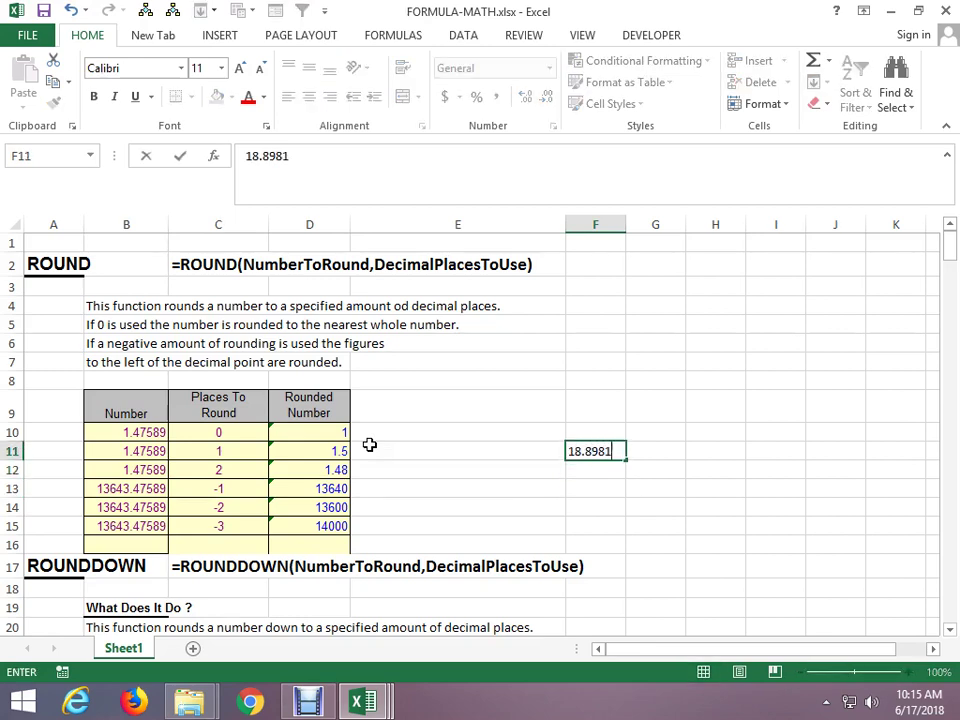
pyautogui.press('Return')
pyautogui.press('Up')
# In G11, type =ROUND(F11,2 to round F11 to two decimal places.
pyautogui.press('Right')
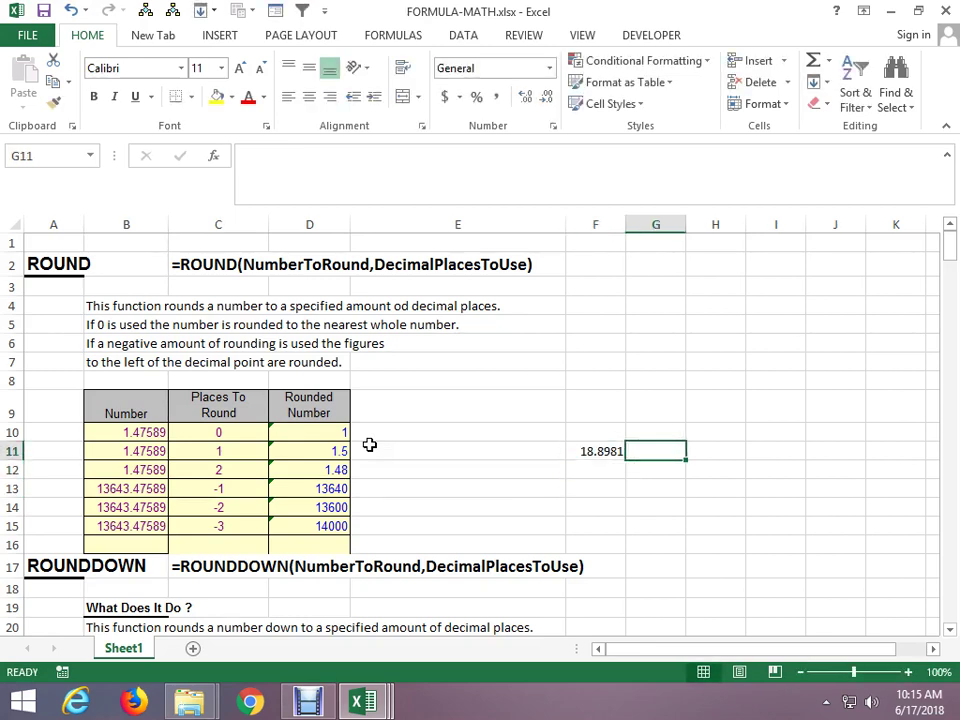
pyautogui.write('=ROUND(')
pyautogui.press('Left')
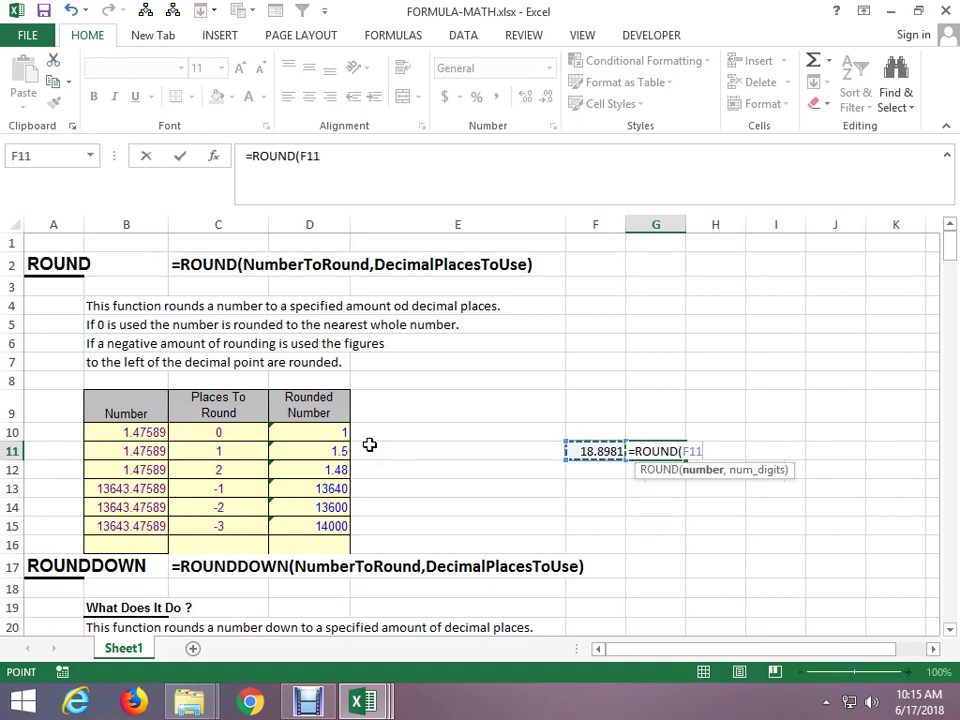
pyautogui.write(',2')
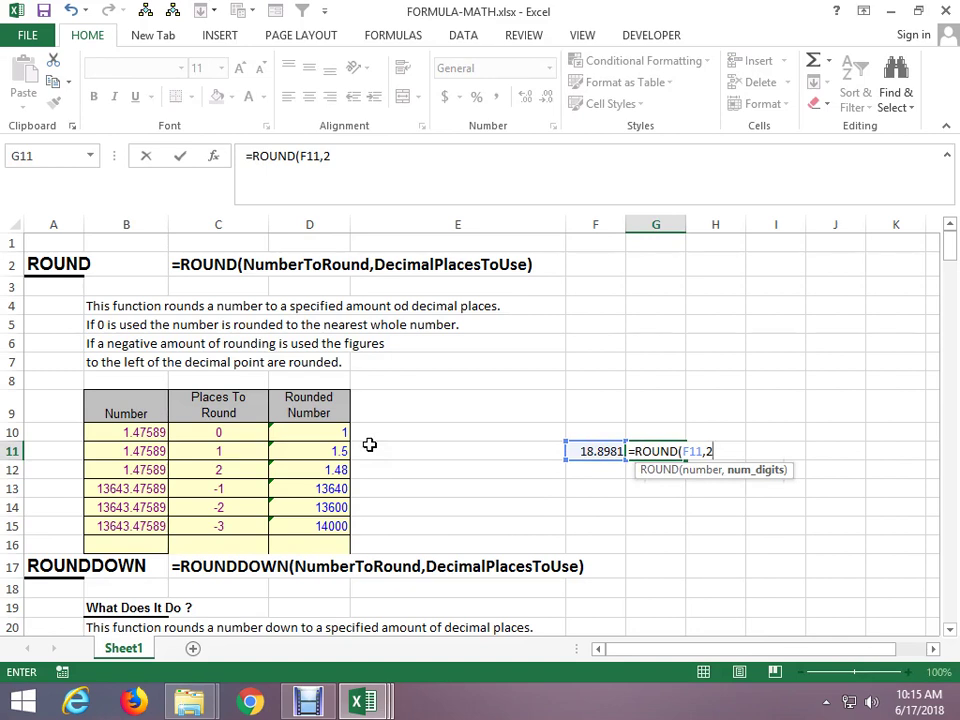
# Commit =ROUND(F11,2) in G11, then change it to round to 3 decimal places.
pyautogui.press('Return')
pyautogui.press('Up')
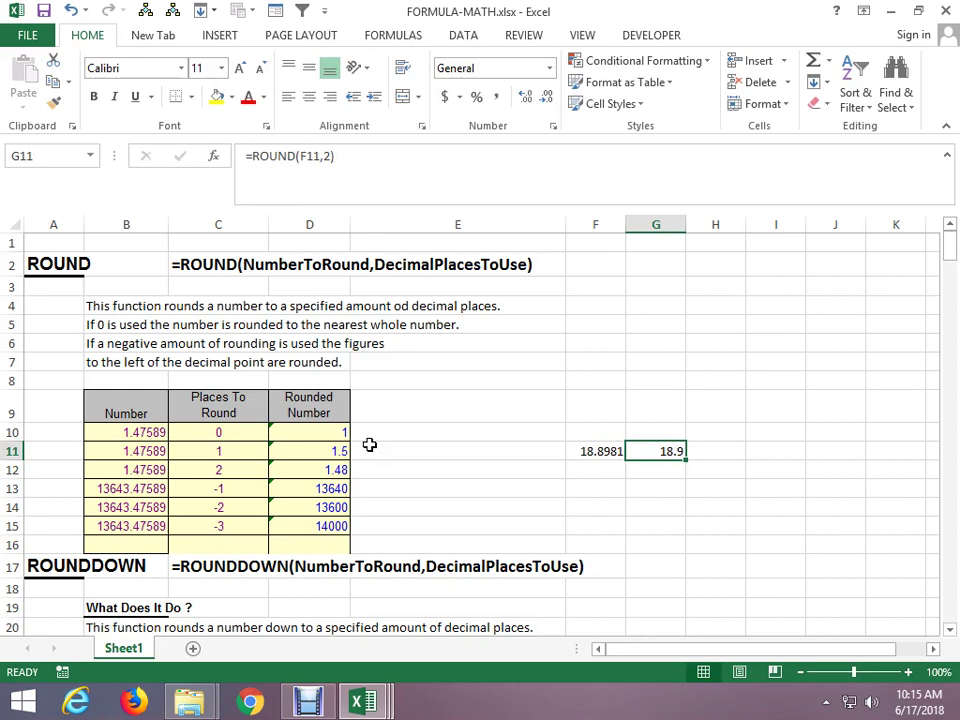
pyautogui.press('F2')
pyautogui.press('BackSpace')
pyautogui.press('BackSpace')
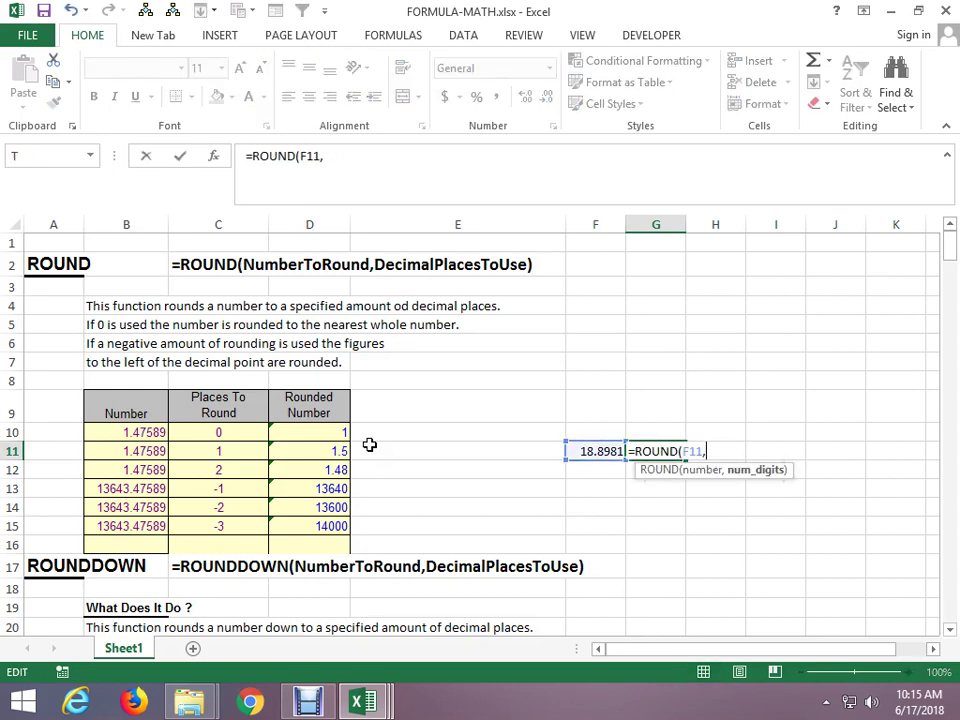
pyautogui.write('3')
pyautogui.press('Return')
# Change G11's rounding to 0 places, then to -1 so 18.8981 rounds to 20.
pyautogui.press('Up')
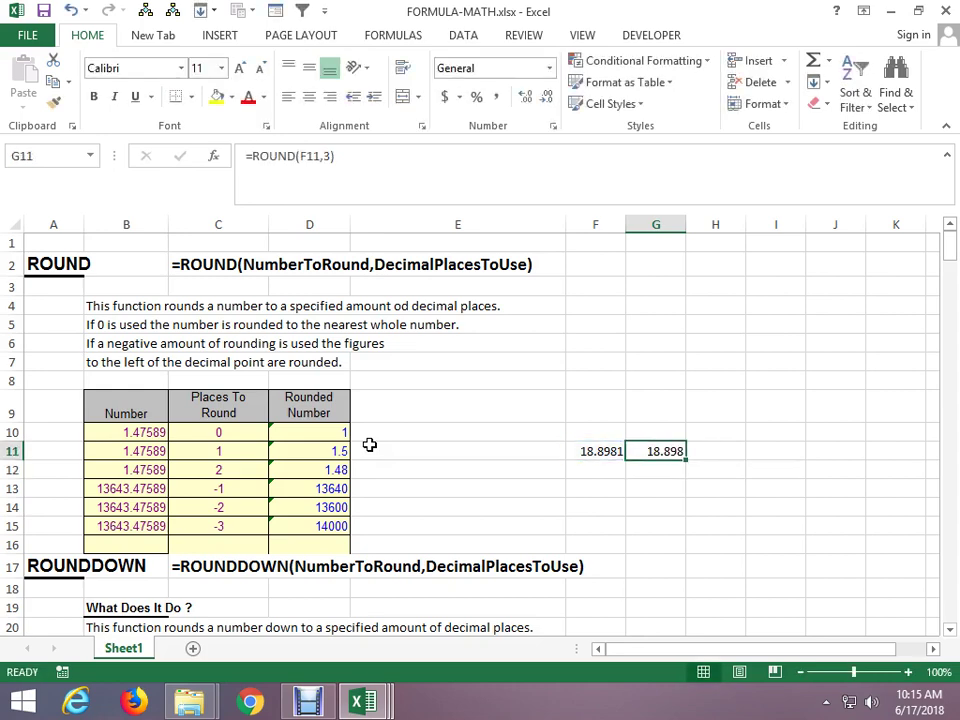
pyautogui.press('F2')
pyautogui.press('BackSpace')
pyautogui.press('BackSpace')
pyautogui.write('0')
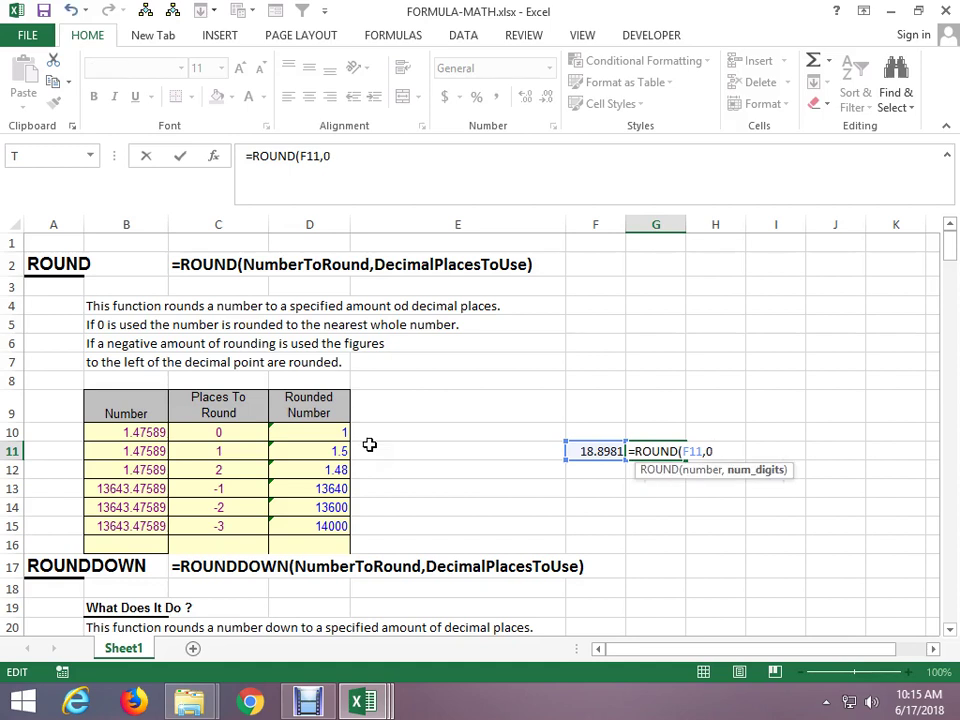
pyautogui.press('Return')
pyautogui.press('Up')
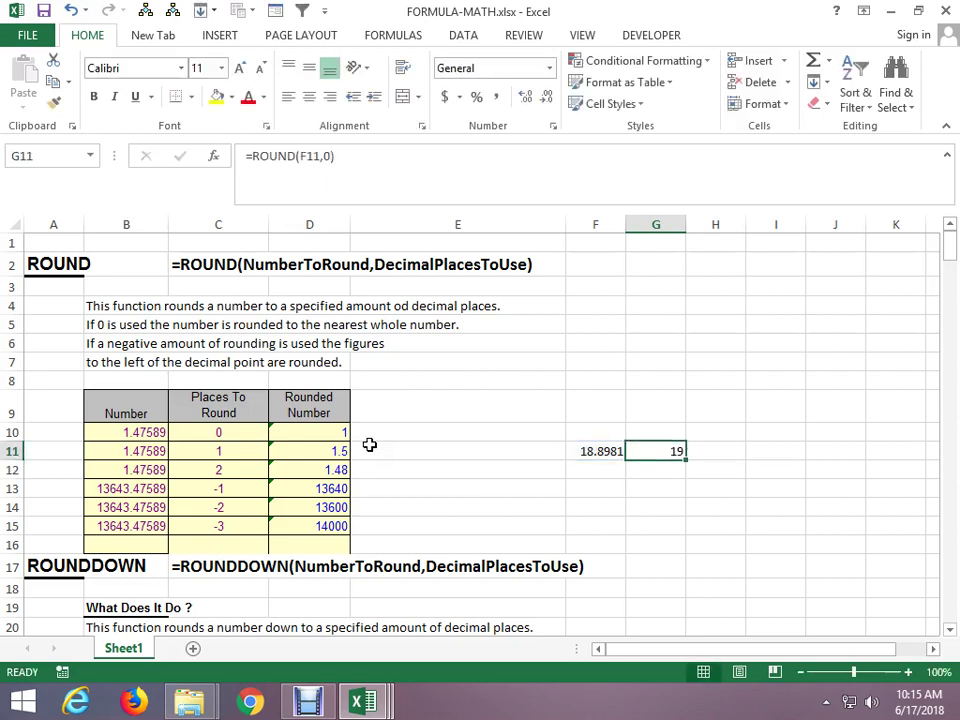
pyautogui.press('F2')
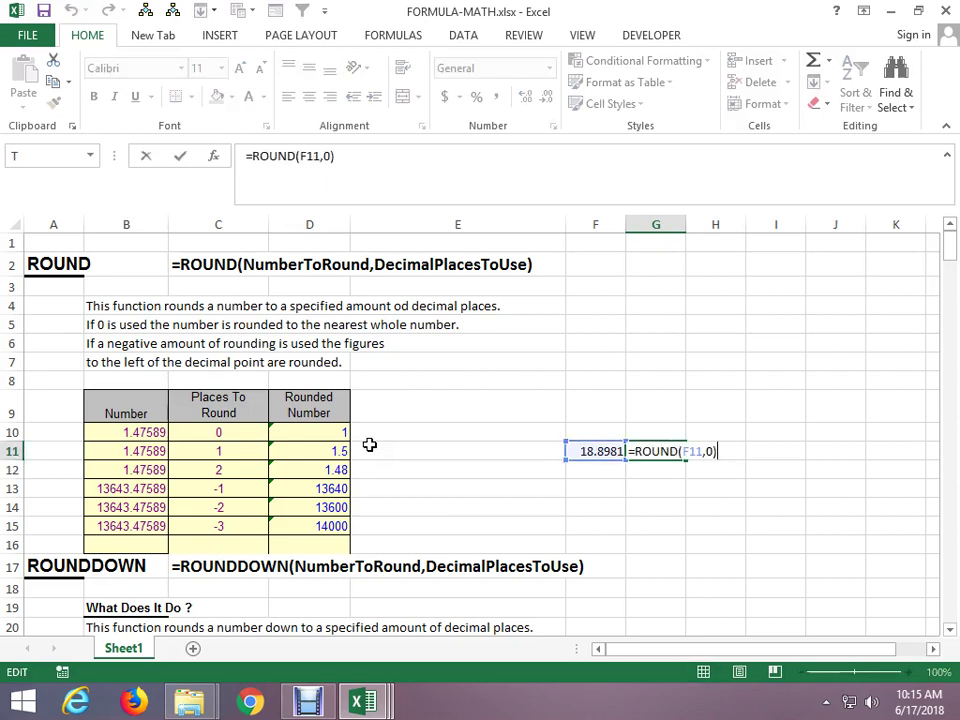
pyautogui.press('BackSpace')
pyautogui.press('BackSpace')
pyautogui.write('1')
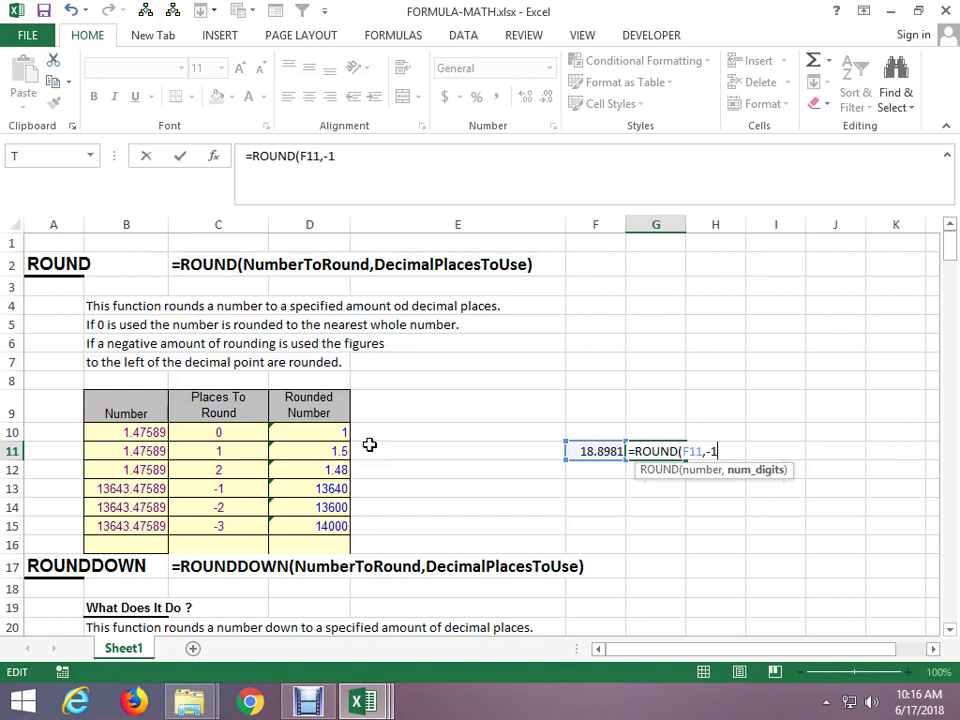
pyautogui.press('Return')
pyautogui.press('Up')
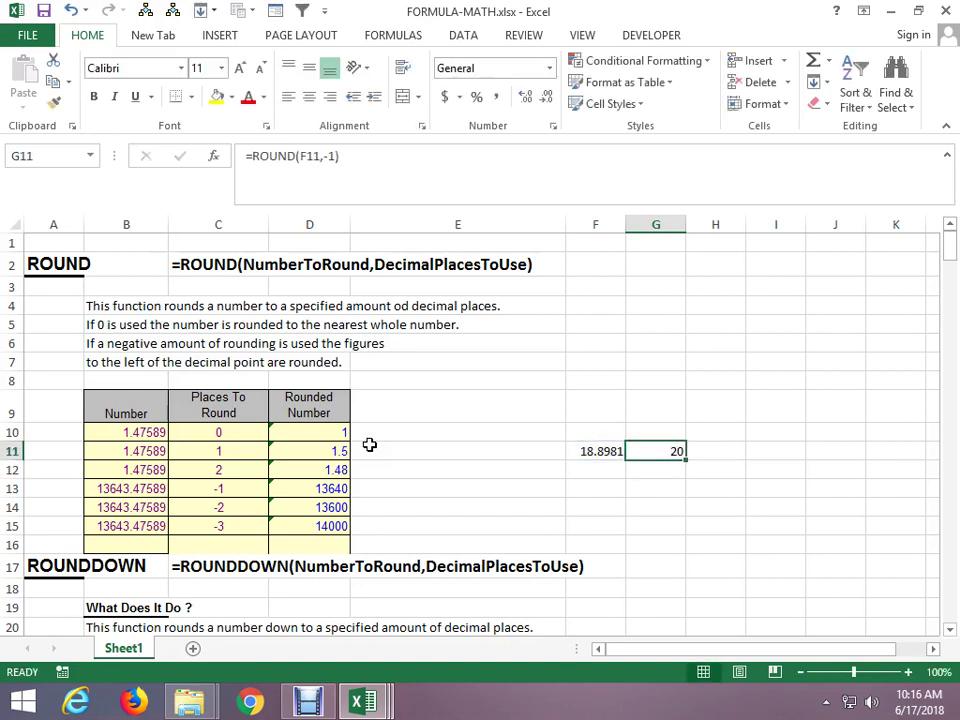
pyautogui.press('F2')
# Fill F11:G11 down into row 12 and change F12 to 12.8981, giving 10 in G12.
pyautogui.press('Escape')
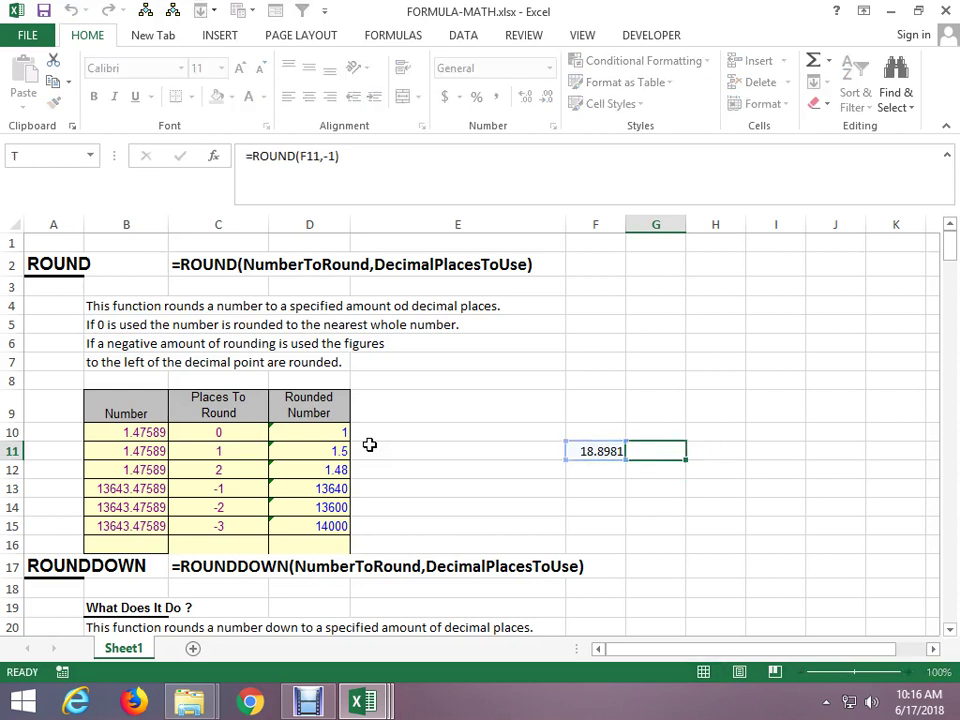
pyautogui.press('Left')
pyautogui.press('Right')
pyautogui.press('Down')
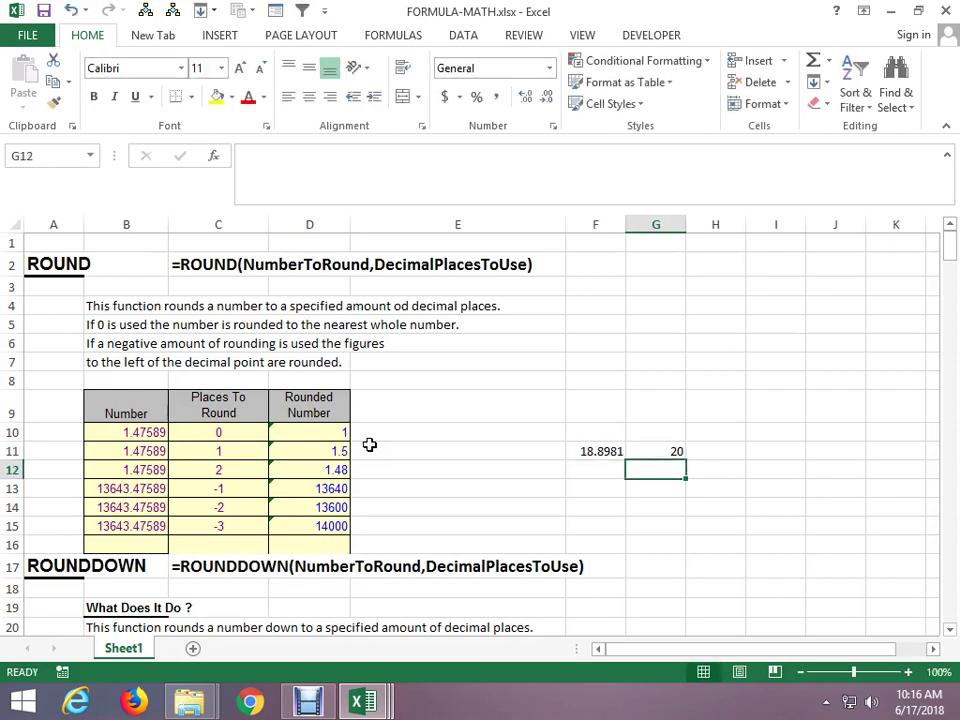
pyautogui.hotkey('ctrl', 'd')
pyautogui.press('Left')
pyautogui.hotkey('ctrl', 'd')
pyautogui.press('F2')
pyautogui.press('Left')
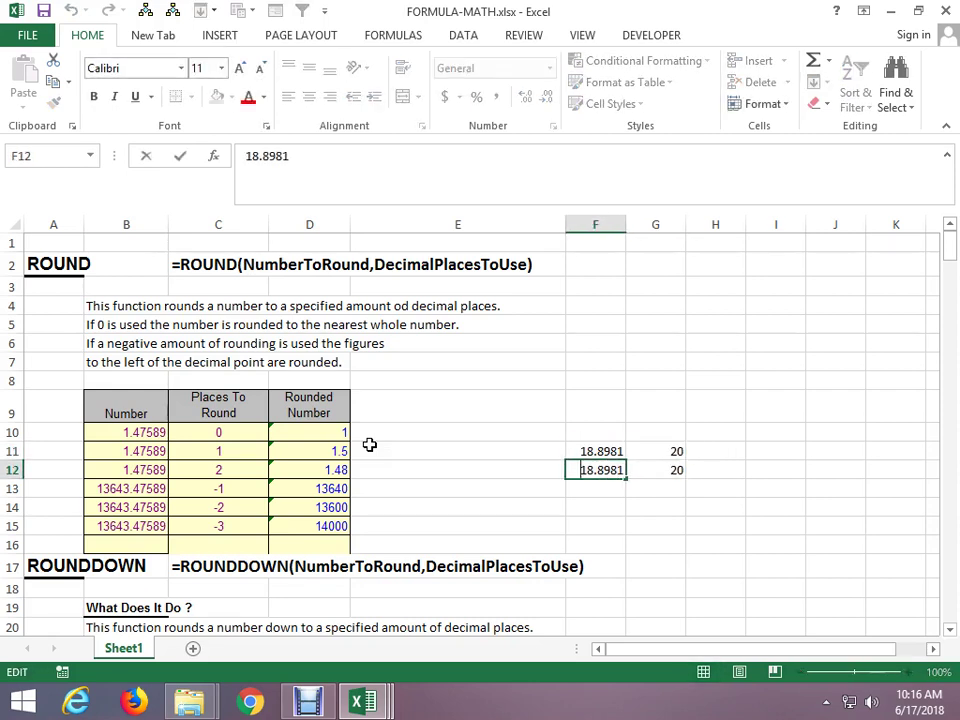
pyautogui.press('BackSpace')
pyautogui.press('BackSpace')
pyautogui.write('1')
pyautogui.write('2')
pyautogui.press('Return')
pyautogui.press('Up')
pyautogui.press('Up')
pyautogui.press('Right')
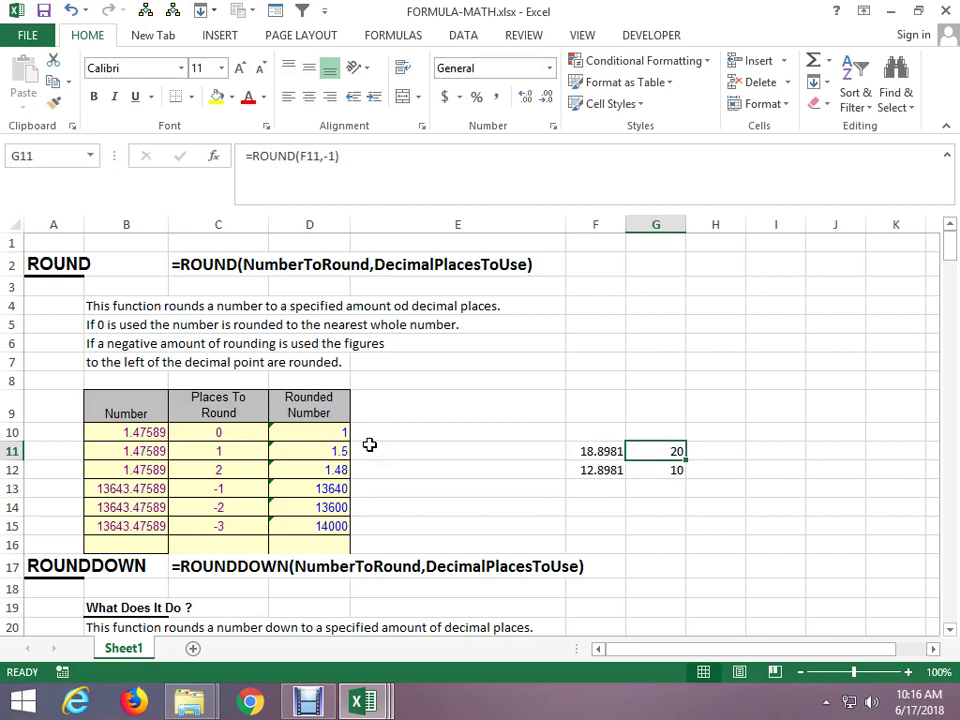
# Look over the ROUNDDOWN table's places value, then return to the row 11–12 examples.
pyautogui.scroll(-4, 350, 450)
pyautogui.scroll(-3, 200, 449)
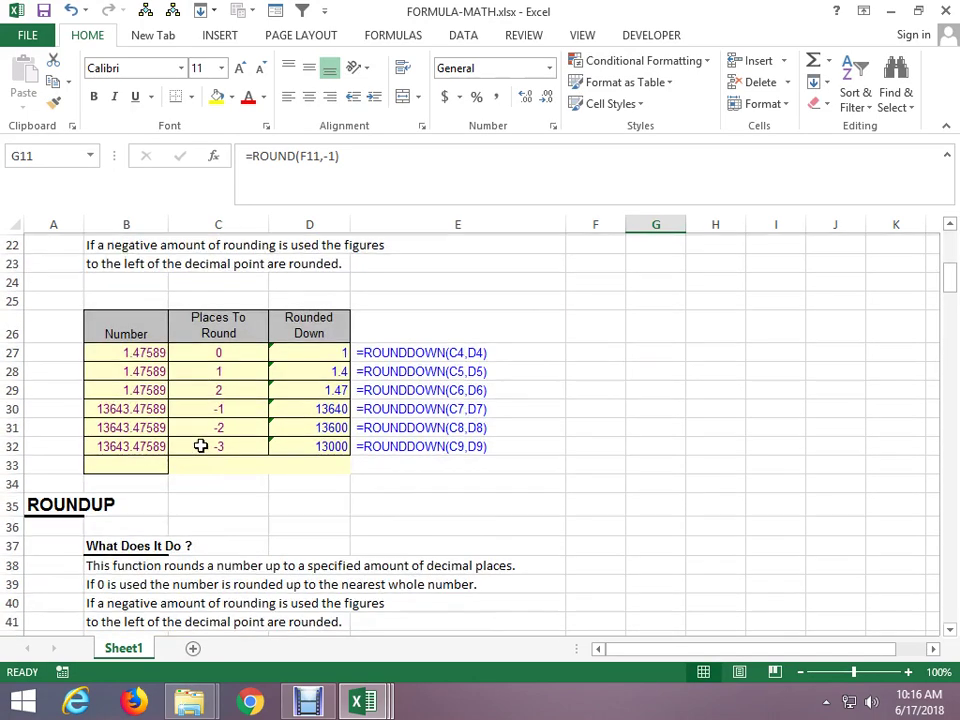
pyautogui.scroll(1, 200, 446)
pyautogui.click(197, 445)
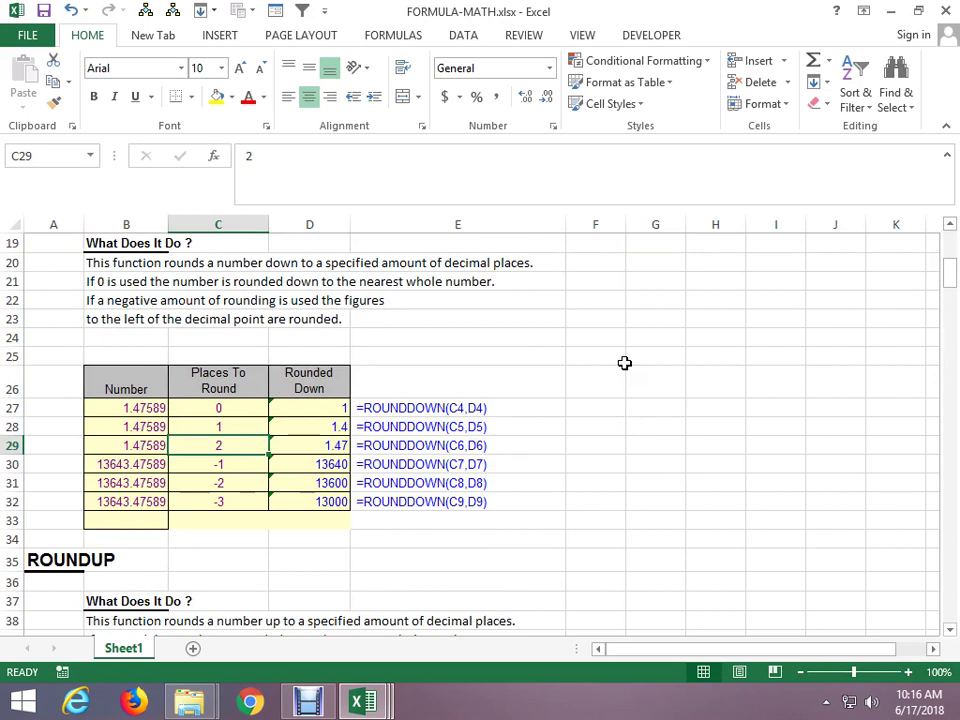
pyautogui.press('Up')
pyautogui.press('Up')
pyautogui.press('Up')
pyautogui.press('Up')
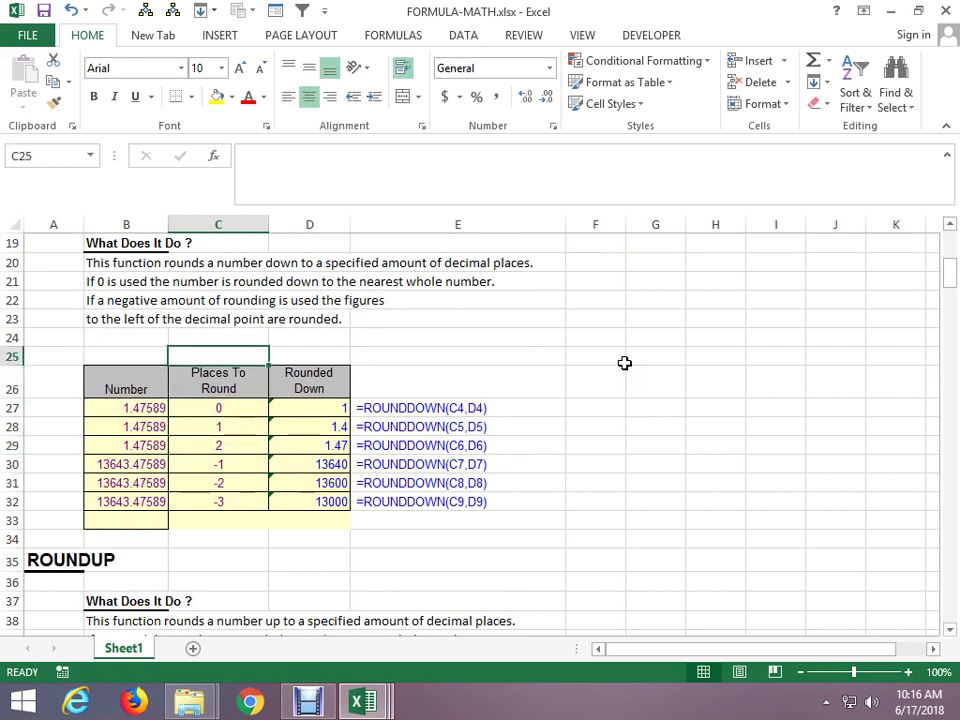
pyautogui.press('Up')
pyautogui.press('Up')
pyautogui.press('Up')
pyautogui.press('Right')
pyautogui.press('Right')
pyautogui.press('Right')
pyautogui.press('Down')
pyautogui.press('Down')
pyautogui.press('Down')
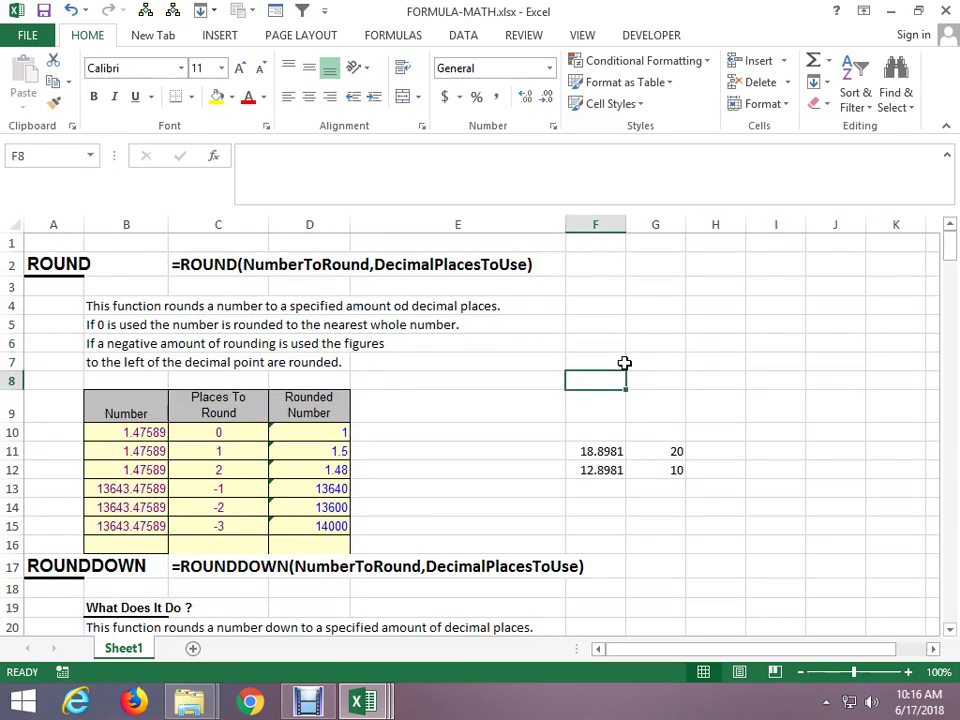
pyautogui.press('Down')
pyautogui.press('Down')
pyautogui.press('Down')
# Copy the F11:G11 example, cancel the copy, and jump down to F27 beside the ROUNDDOWN table.
pyautogui.press('Up')
pyautogui.hotkey('shift', 'Right')
pyautogui.hotkey('ctrl', 'c')
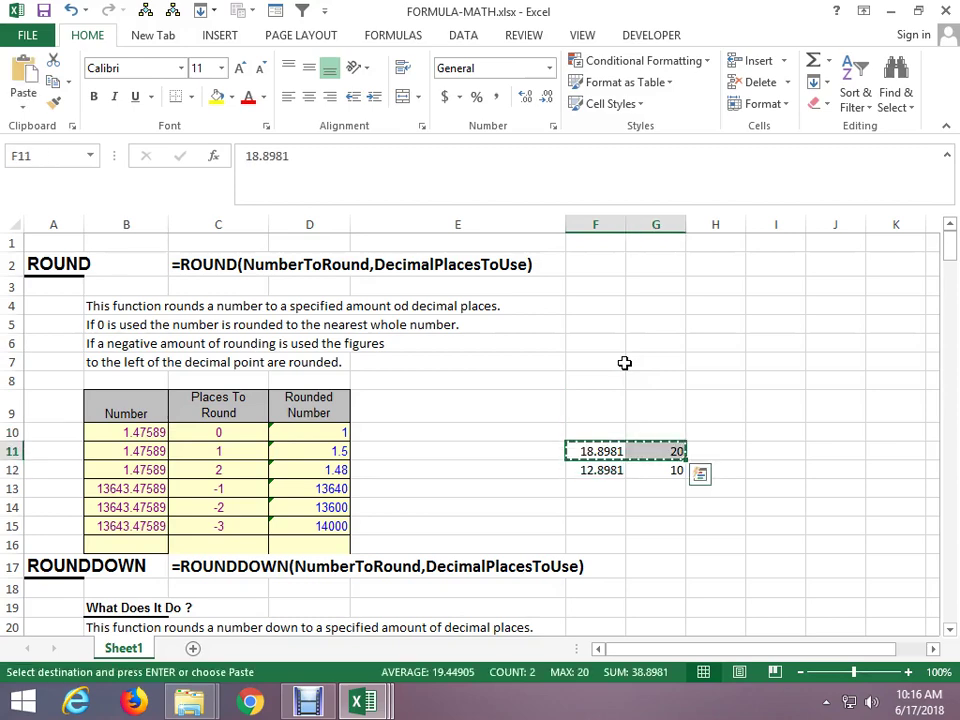
pyautogui.press('Escape')
pyautogui.press('Down')
pyautogui.press('Up')
pyautogui.hotkey('shift', 'Right')
pyautogui.hotkey('ctrl', 'c')
pyautogui.press('Down')
pyautogui.press('Escape')
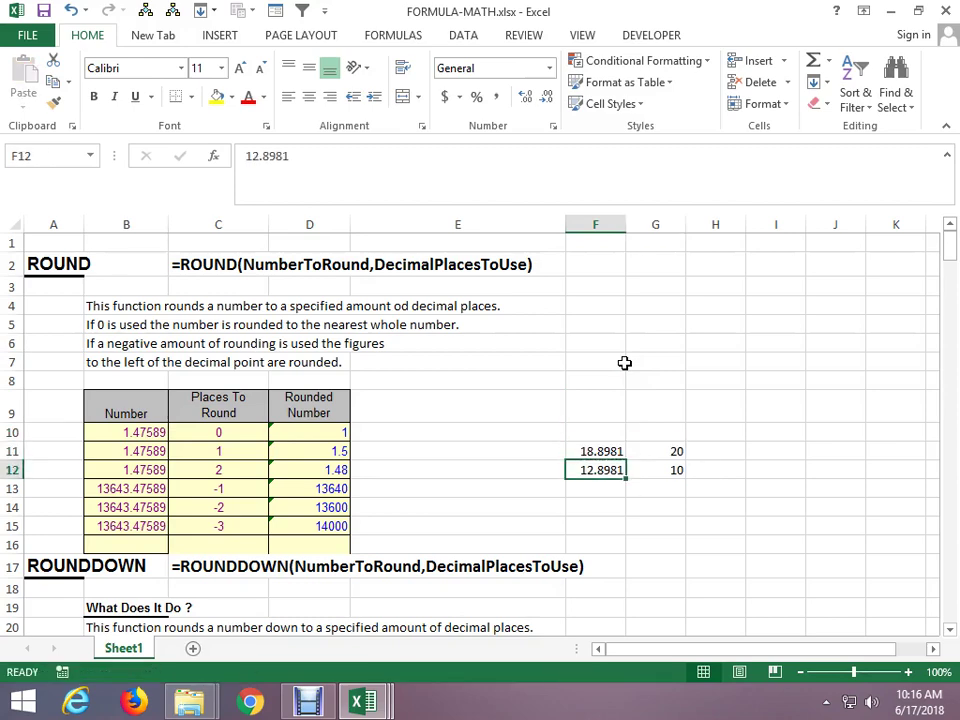
pyautogui.press('pagedown')
pyautogui.press('Up')
pyautogui.press('Up')
pyautogui.press('Up')
pyautogui.press('Up')
pyautogui.press('Up')
pyautogui.press('Up')
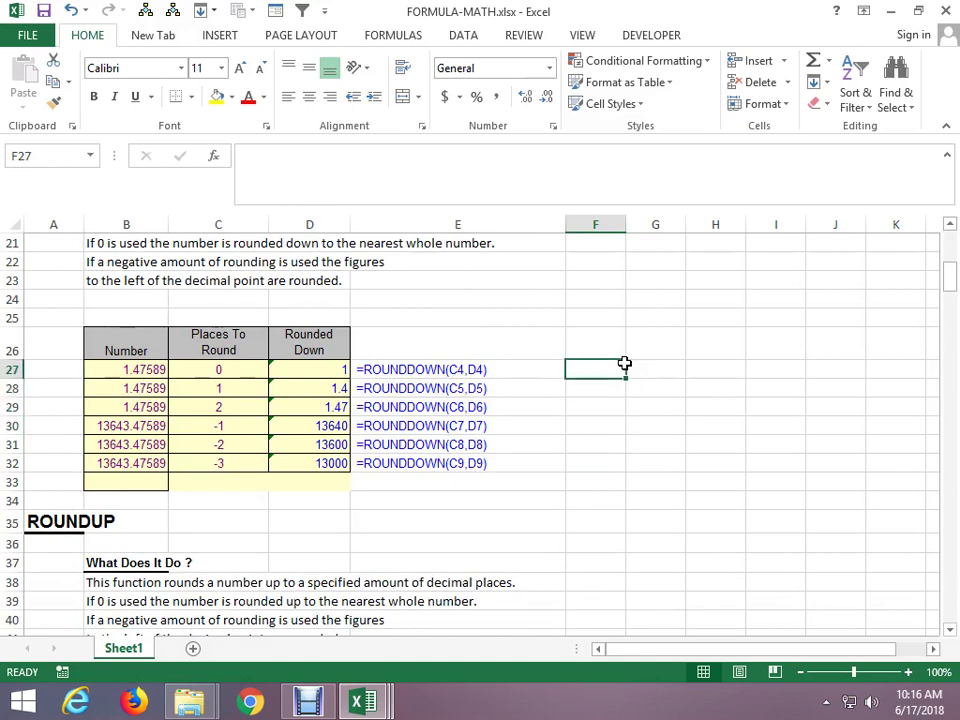
# Enter 15.878 in F27, correcting the earlier mistyped values.
pyautogui.write('198')
pyautogui.press('Escape')
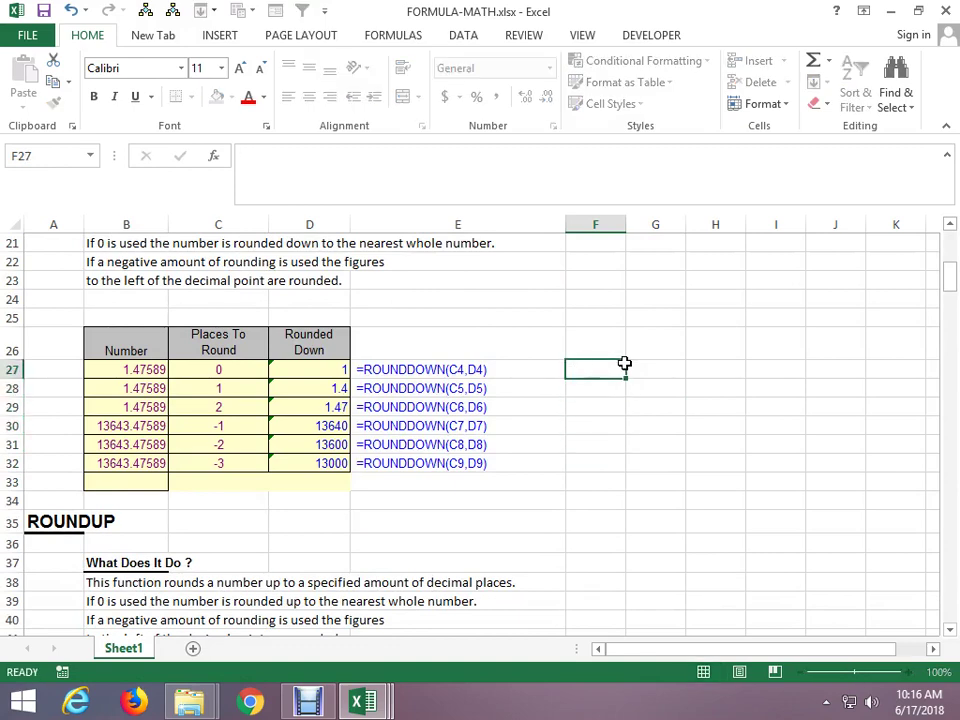
pyautogui.write('15.89.8')
pyautogui.hotkey('ctrl', 'Return')
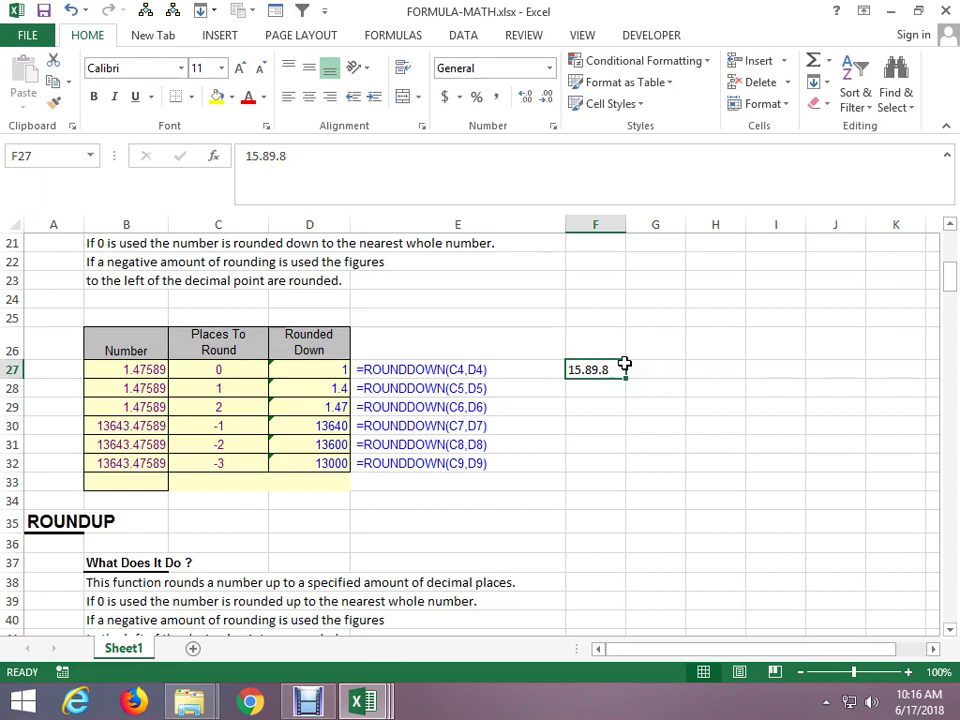
pyautogui.write('15.8')
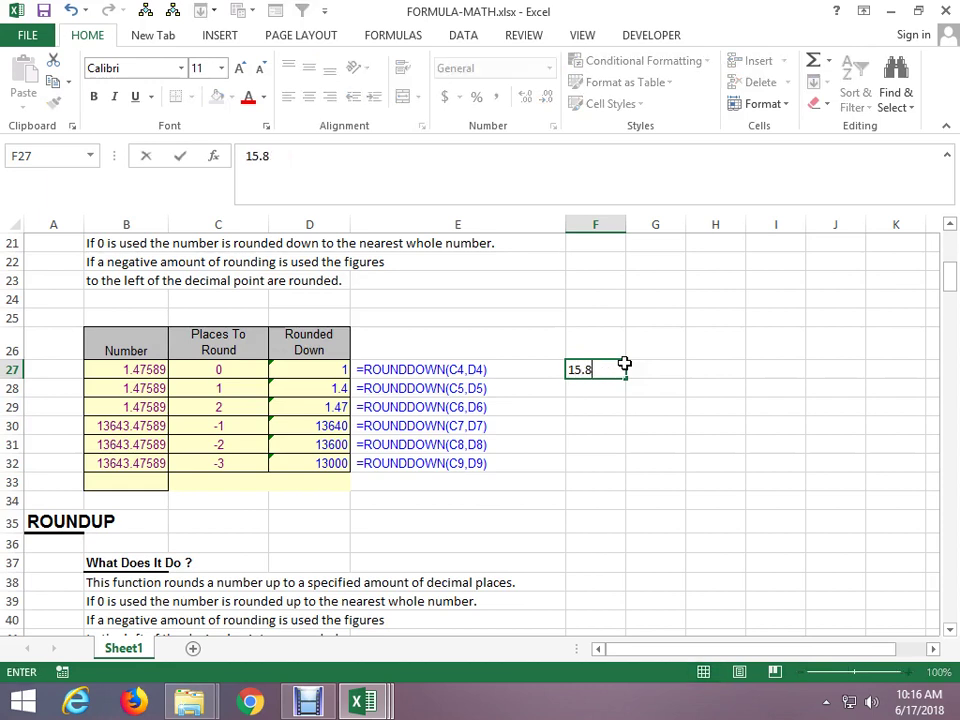
pyautogui.write('98')
pyautogui.hotkey('ctrl', 'Return')
pyautogui.press('Right')
pyautogui.press('Left')
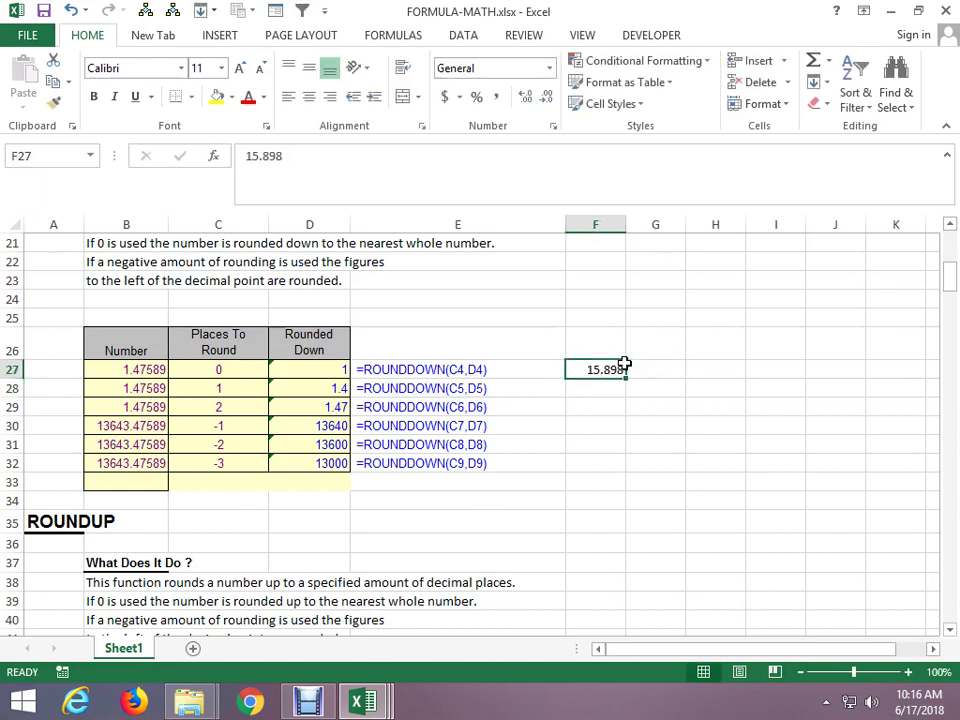
pyautogui.write('15.878')
pyautogui.press('Right')
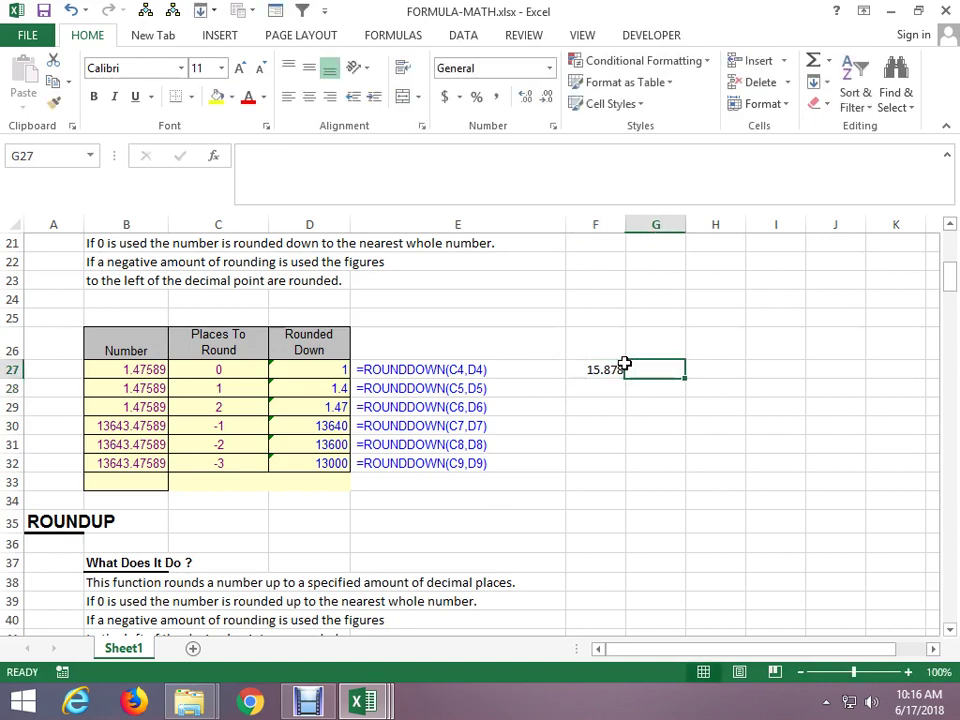
# Put =ROUNDDOWN(F27,2) in G27, then change it to 0 places so it shows 15.
pyautogui.write('=ROU')
pyautogui.press('Down')
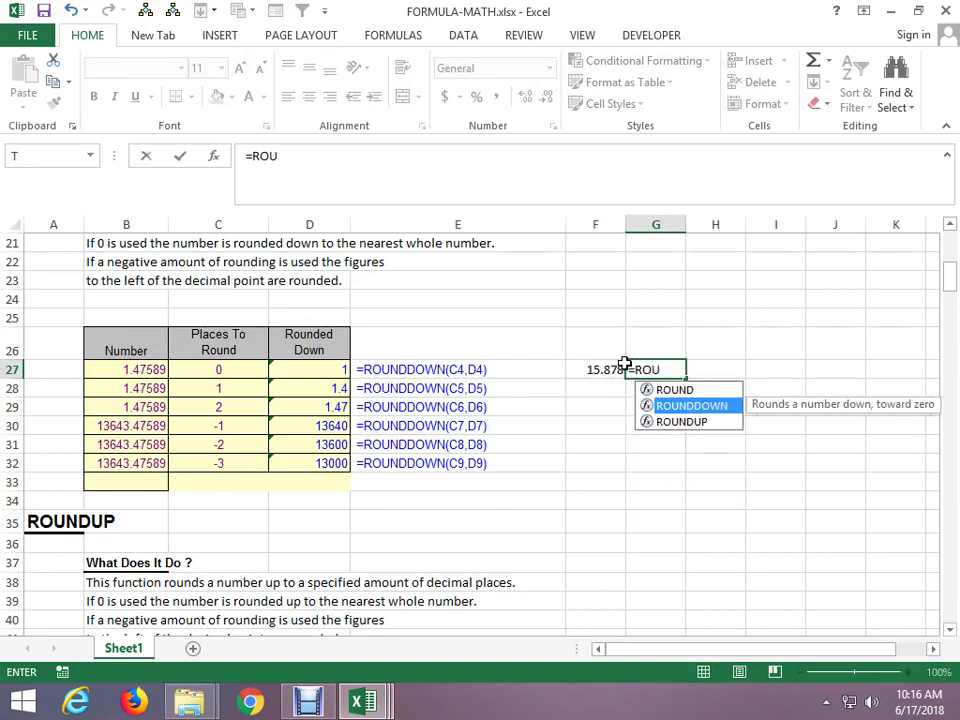
pyautogui.press('Tab')
pyautogui.press('Left')
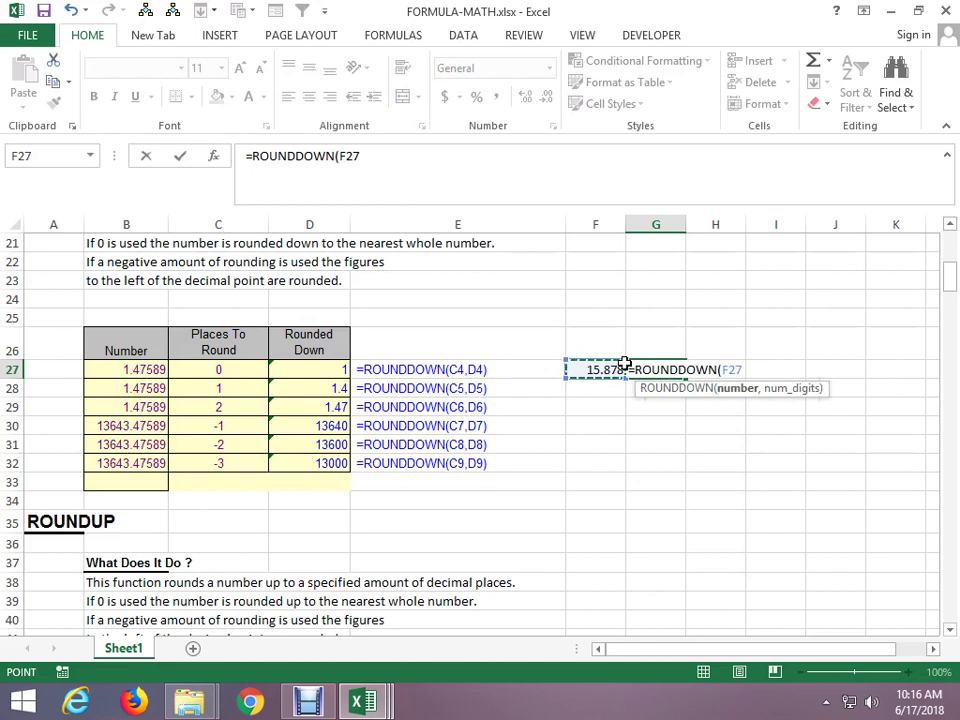
pyautogui.write(',2')
pyautogui.press('Return')
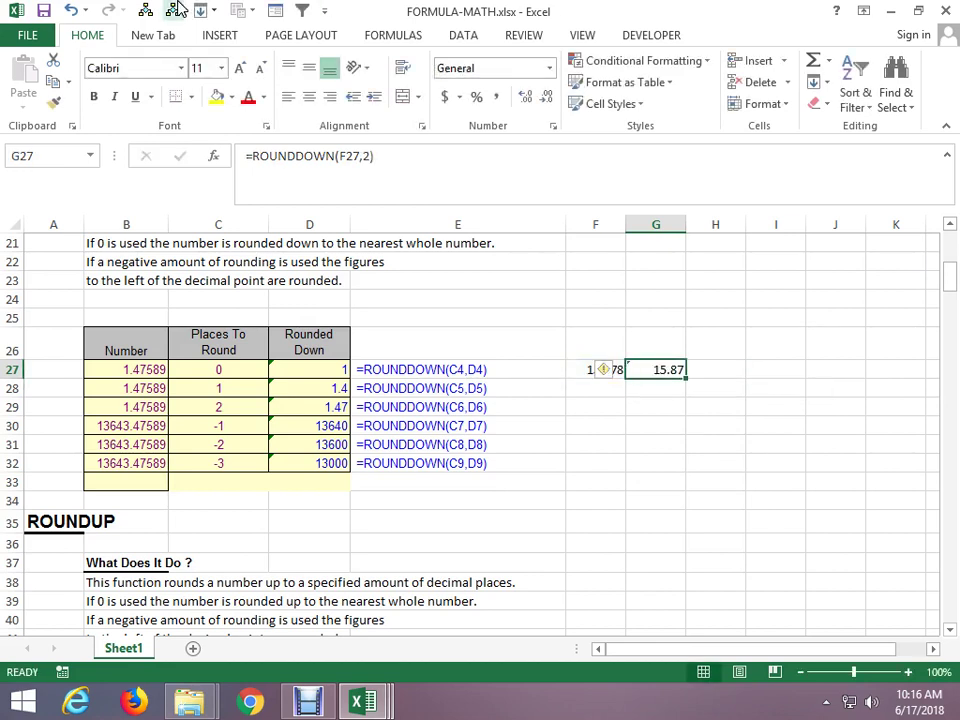
pyautogui.click(649, 450)
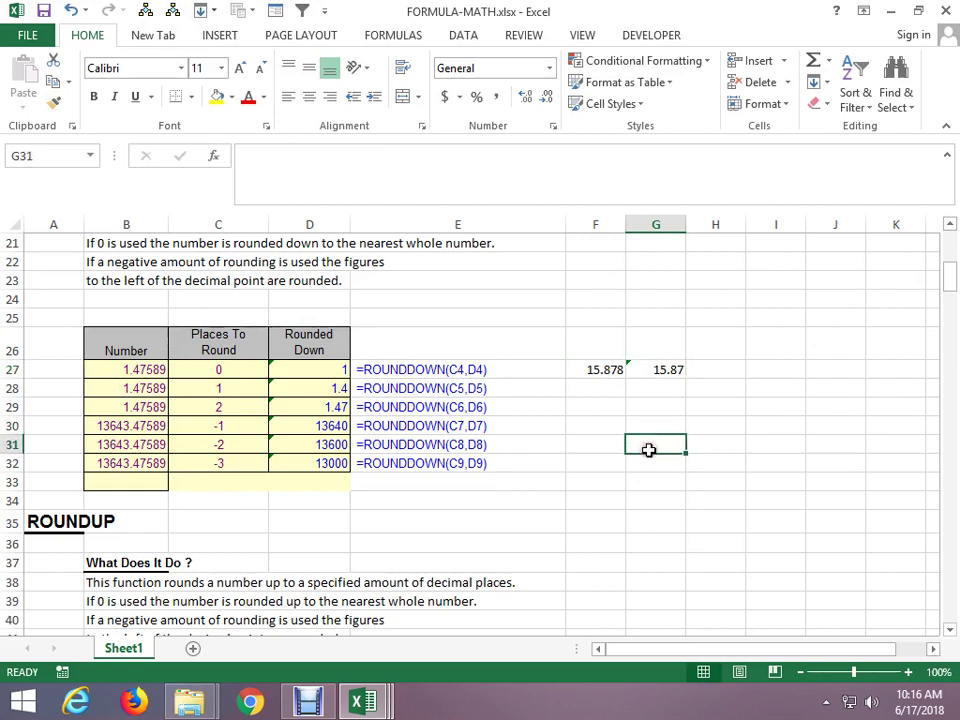
pyautogui.press('Up')
pyautogui.press('Up')
pyautogui.press('Up')
pyautogui.press('F2')
pyautogui.press('BackSpace')
pyautogui.write('0')
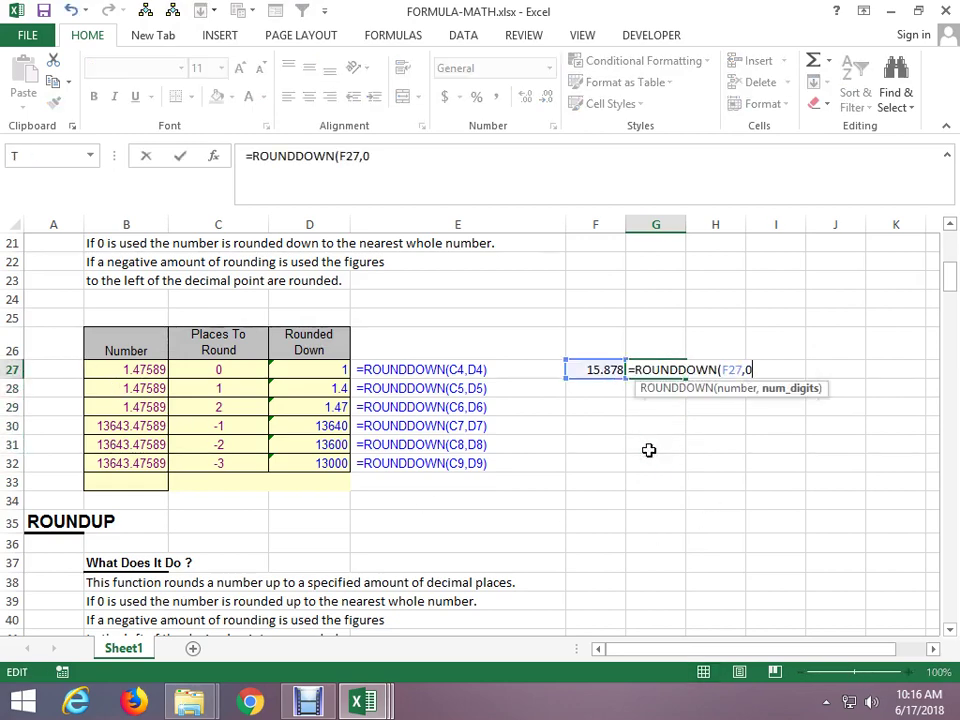
pyautogui.hotkey('ctrl', 'Return')
# Enter =ROUNDUP(F27,0) in H27 so it shows 16.
pyautogui.press('Down')
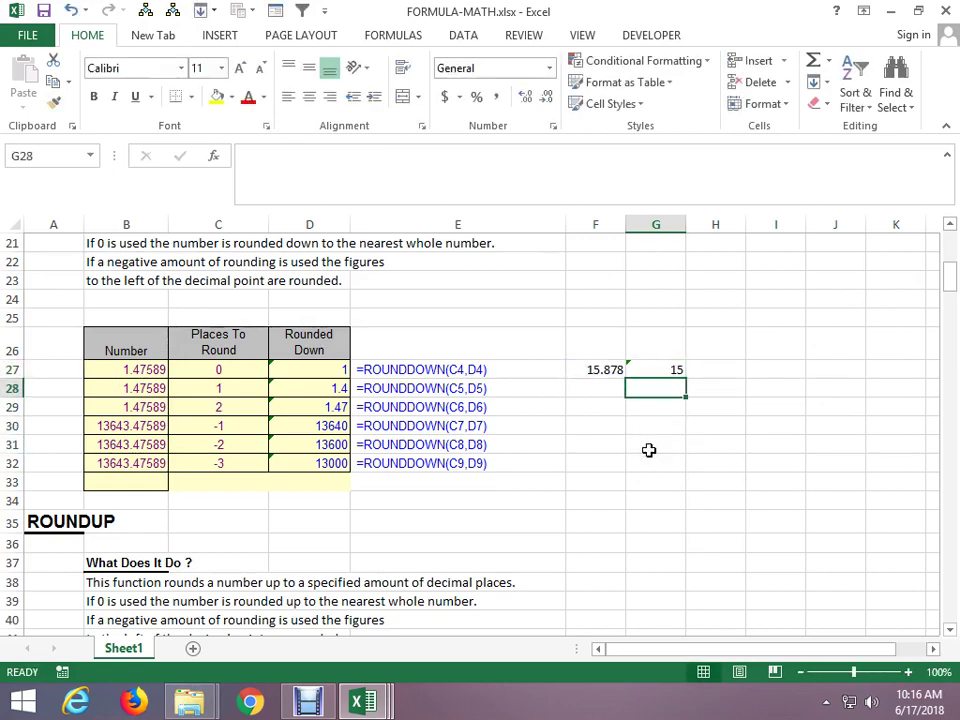
pyautogui.press('Left')
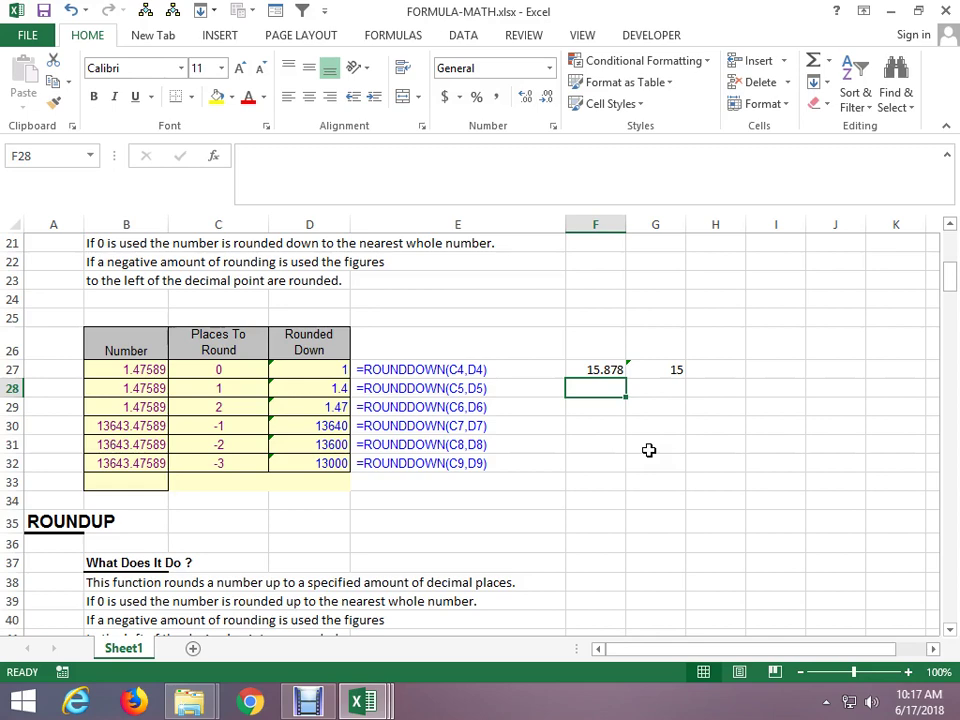
pyautogui.press('Right')
pyautogui.press('Up')
pyautogui.press('Right')
pyautogui.write('=ROU')
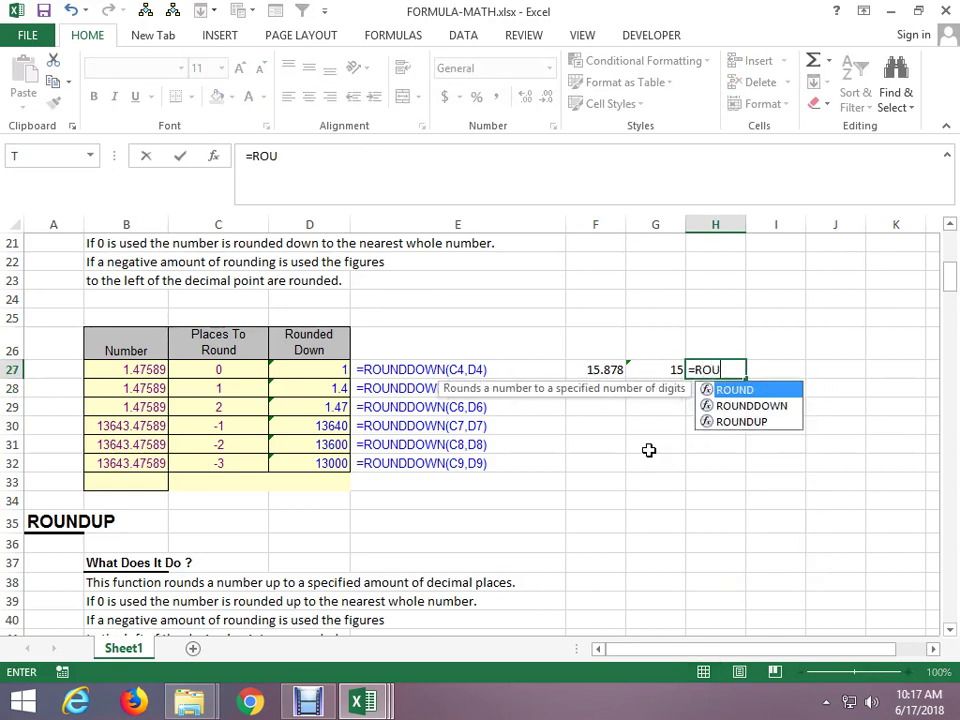
pyautogui.press('Down')
pyautogui.press('Down')
pyautogui.press('Tab')
pyautogui.press('Left')
pyautogui.press('Left')
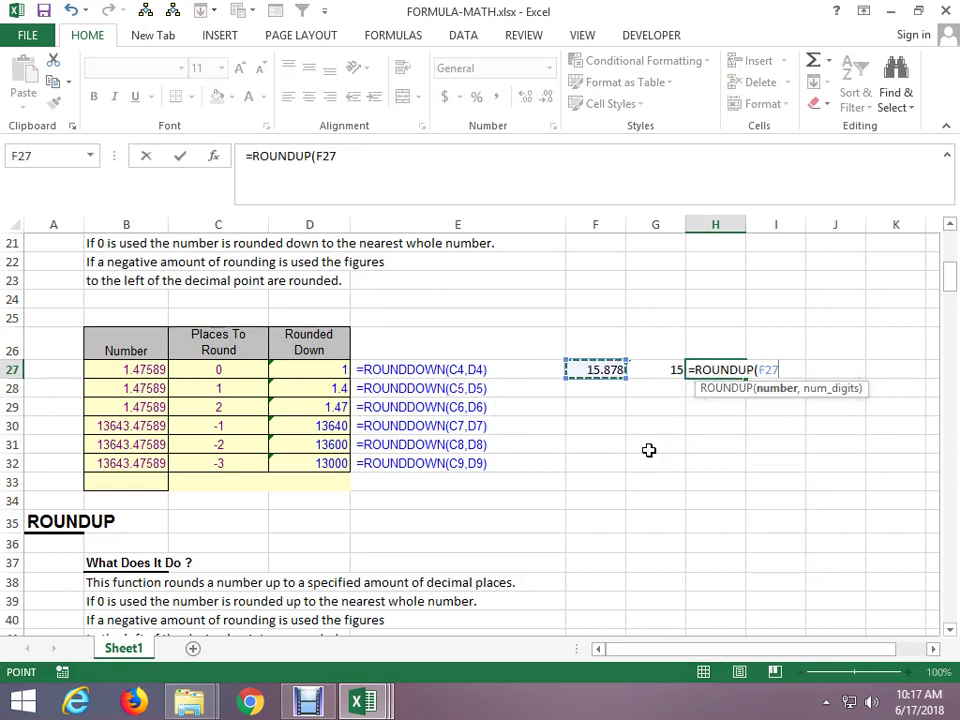
pyautogui.write(',0')
pyautogui.hotkey('ctrl', 'Return')
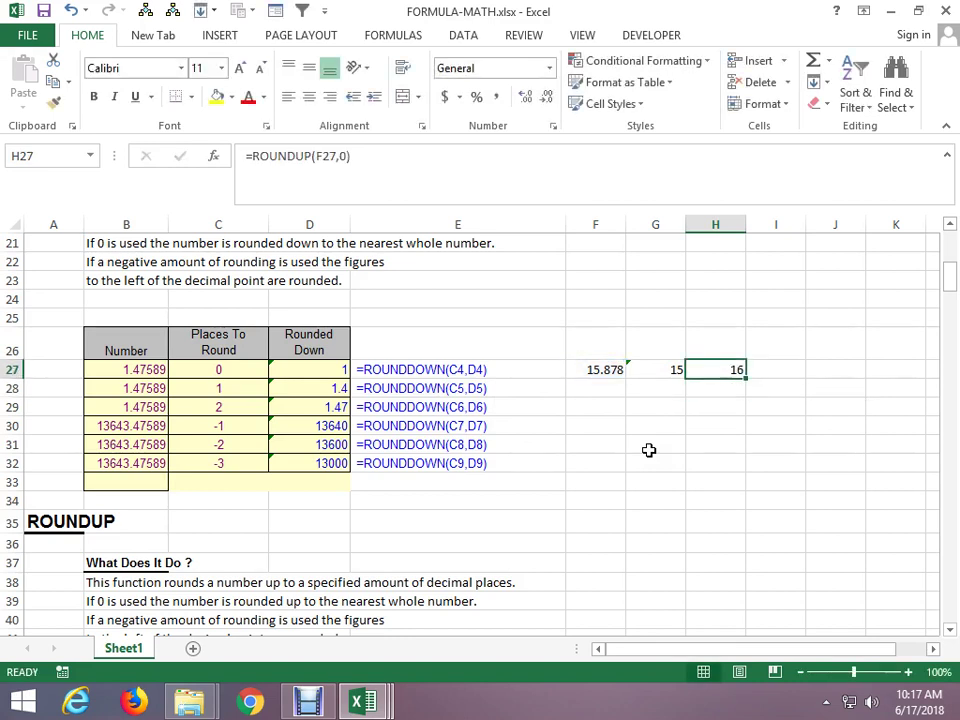
pyautogui.press('Down')
pyautogui.press('Down')
pyautogui.press('Down')
pyautogui.press('Down')
pyautogui.press('Left')
pyautogui.press('Left')
pyautogui.press('Left')
pyautogui.press('Left')
pyautogui.press('Left')
pyautogui.press('Left')
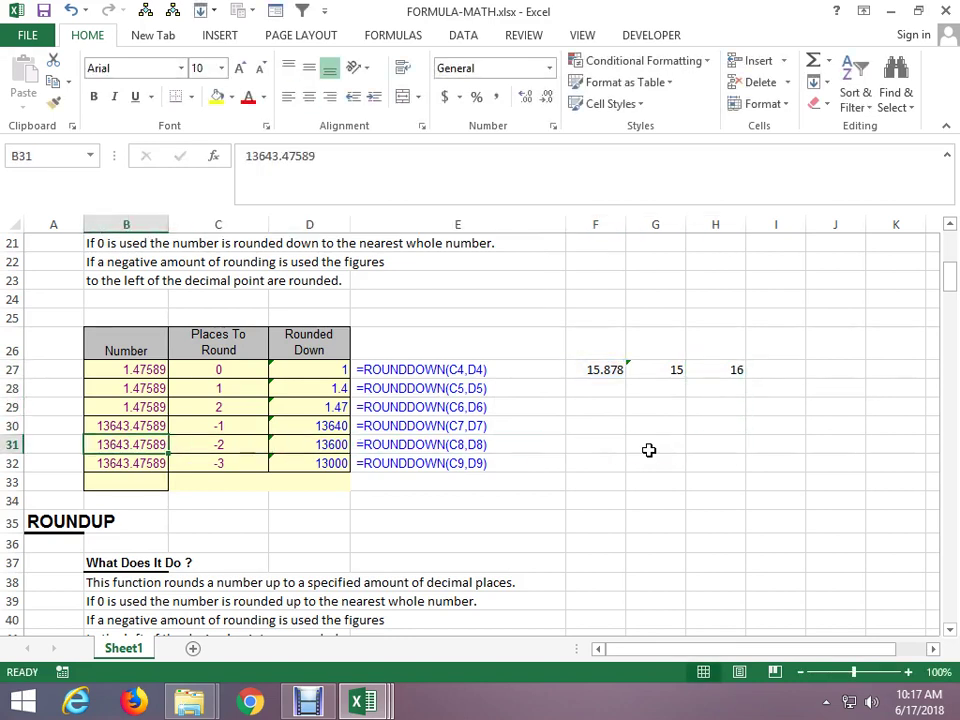
# Move down column C through the COMBIN, GCD and LCM example sections.
pyautogui.press('Right')
pyautogui.press('Down')
pyautogui.press('Down')
pyautogui.press('Down')
pyautogui.press('Down')
pyautogui.press('Down')
pyautogui.press('Down')
pyautogui.press('Down')
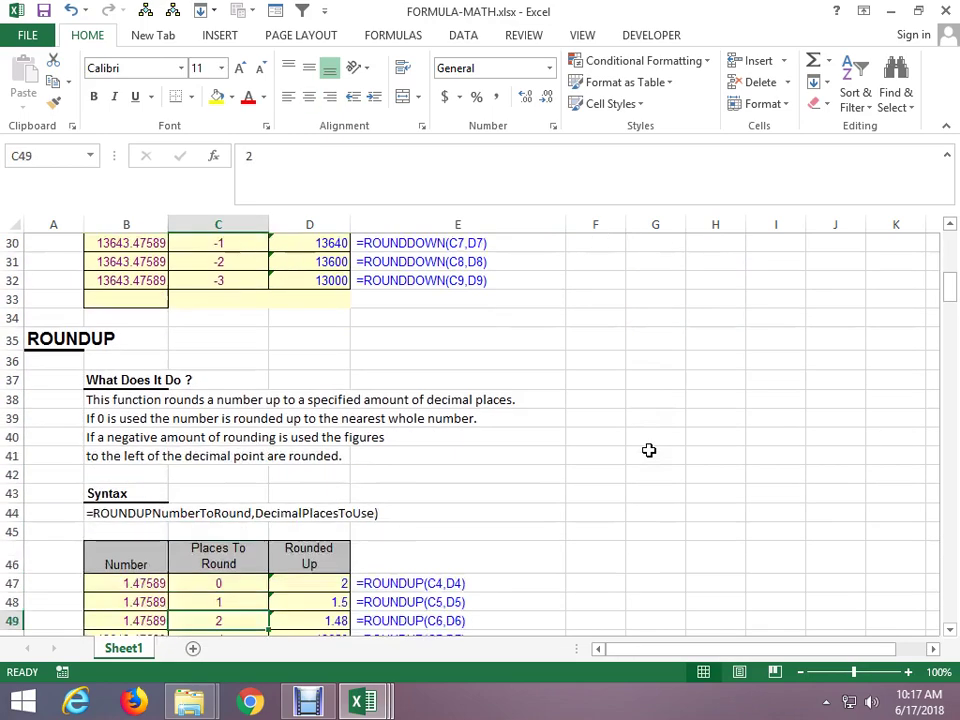
pyautogui.press('Down')
pyautogui.press('Down')
pyautogui.press('Down')
pyautogui.press('Down')
pyautogui.press('Down')
pyautogui.press('Down')
pyautogui.press('Down')
pyautogui.press('Down')
pyautogui.press('Down')
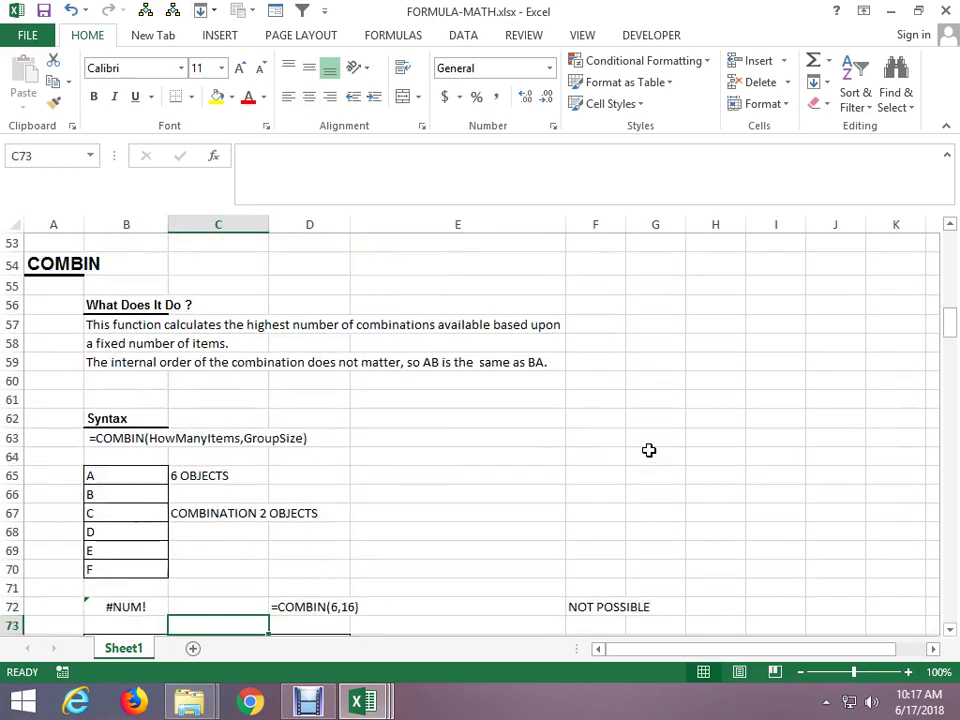
pyautogui.press('Down')
pyautogui.press('Down')
pyautogui.press('Down')
pyautogui.press('Down')
pyautogui.press('Down')
pyautogui.press('Down')
pyautogui.press('Down')
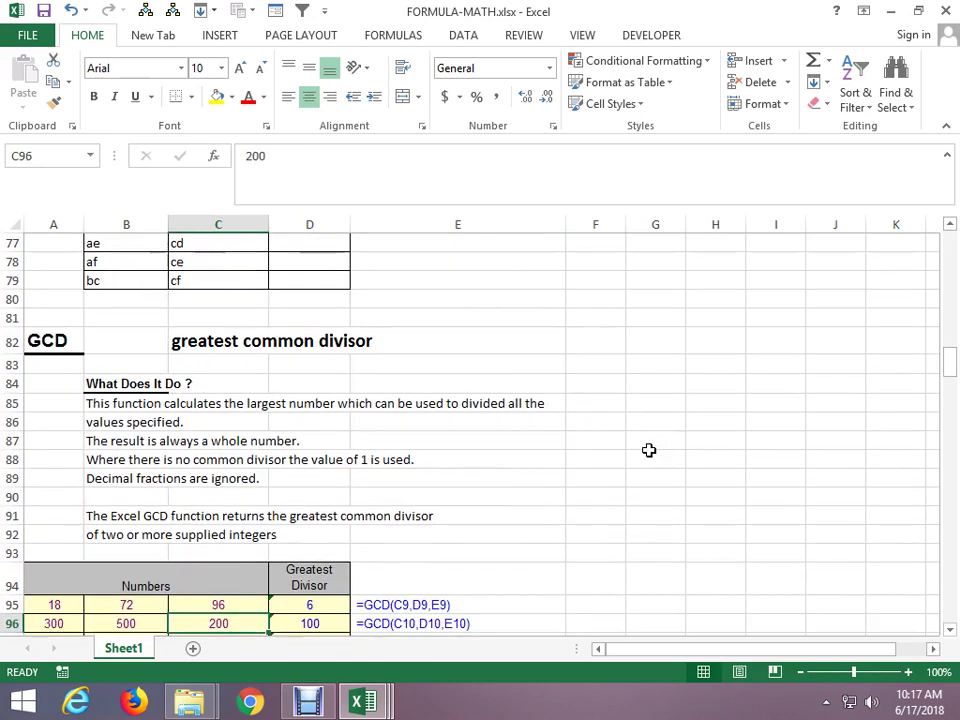
pyautogui.press('Down')
pyautogui.press('Down')
pyautogui.press('Down')
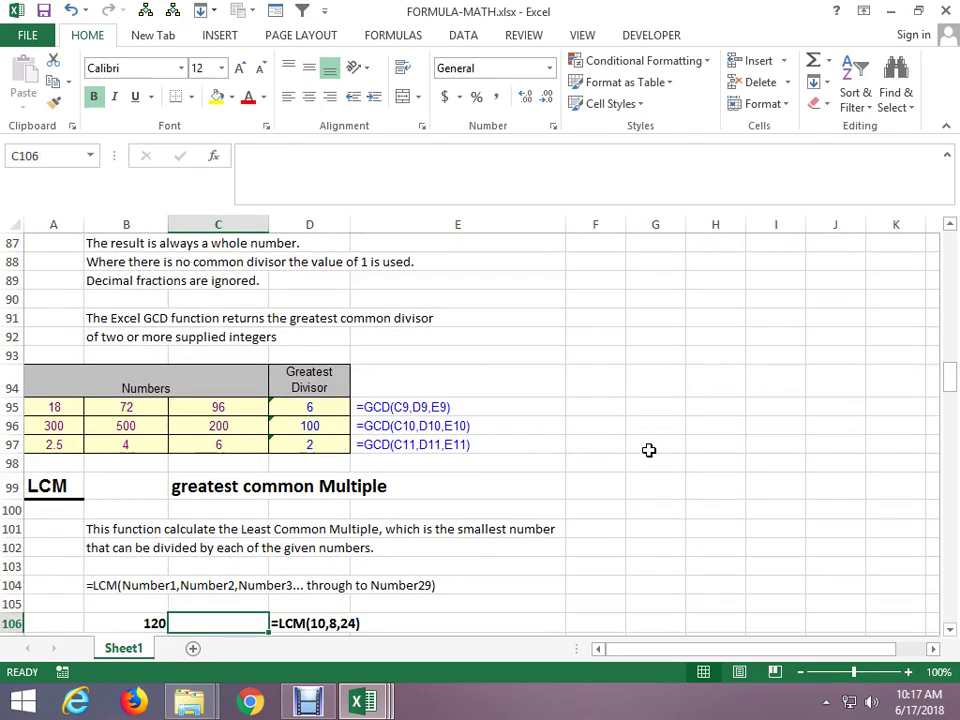
pyautogui.press('Down')
pyautogui.press('Down')
pyautogui.press('Down')
pyautogui.press('Down')
pyautogui.press('Up')
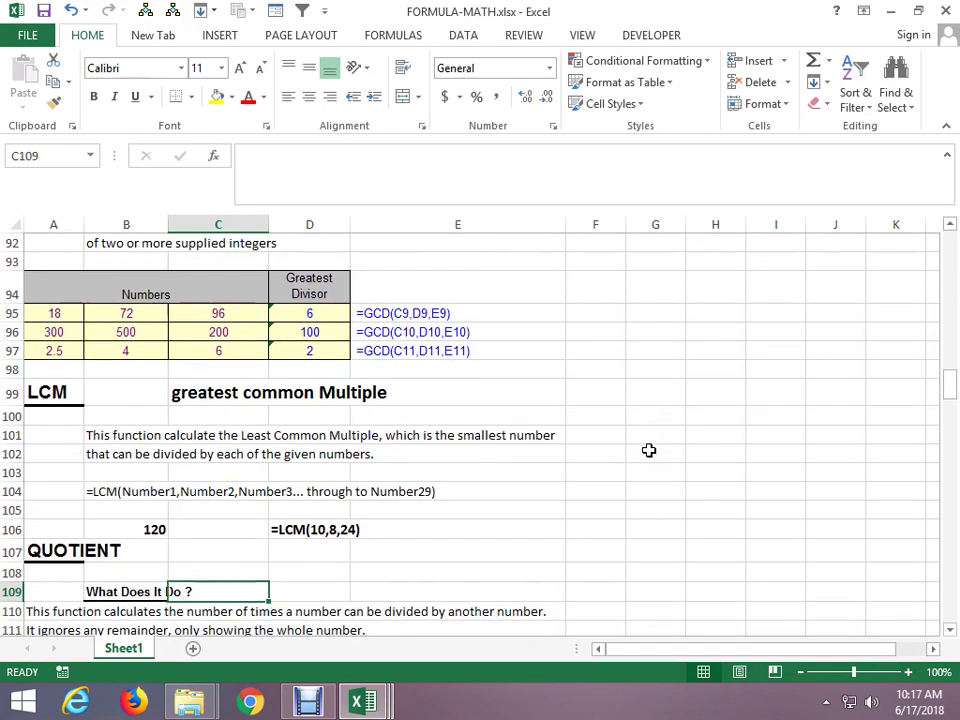
pyautogui.press('Up')
pyautogui.press('Up')
pyautogui.press('Up')
pyautogui.press('Up')
pyautogui.press('Up')
pyautogui.press('Up')
pyautogui.press('Up')
pyautogui.press('Up')
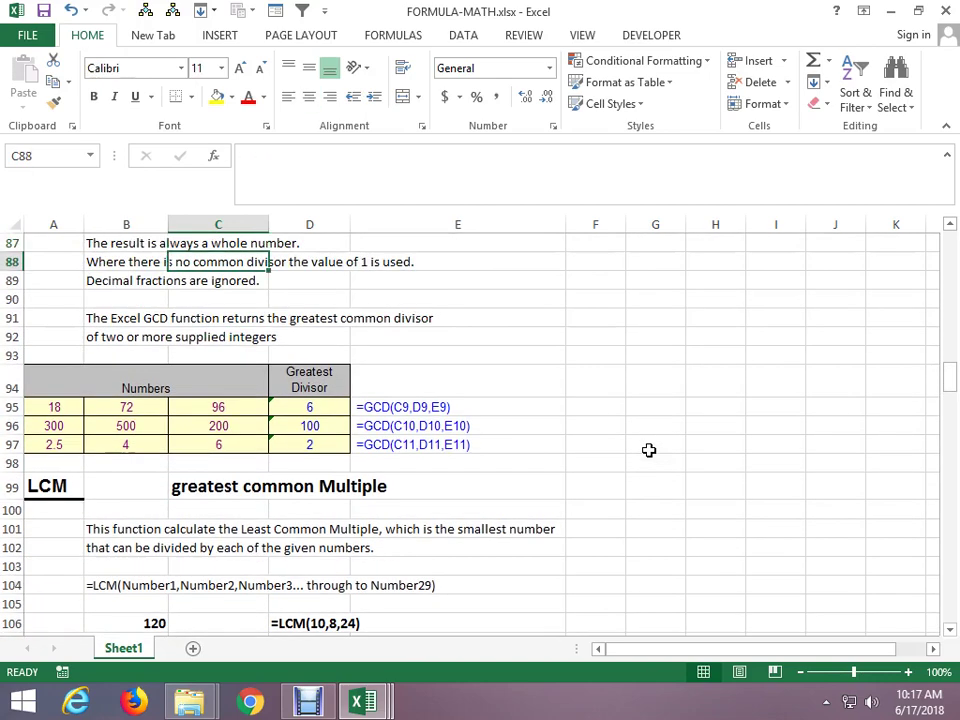
pyautogui.press('Down')
pyautogui.press('Down')
pyautogui.press('Down')
pyautogui.press('Down')
pyautogui.press('Down')
pyautogui.press('Down')
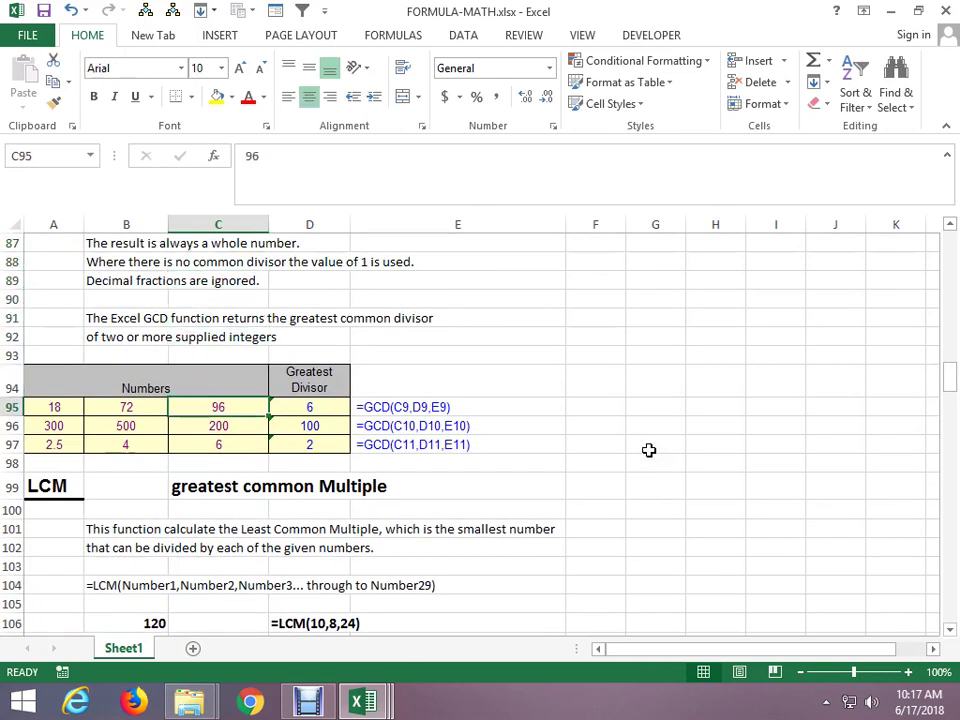
pyautogui.press('Up')
# Move to G91, scroll further down, and bring up the Windows Run prompt.
pyautogui.press('Right')
pyautogui.press('Right')
pyautogui.press('Right')
pyautogui.press('Right')
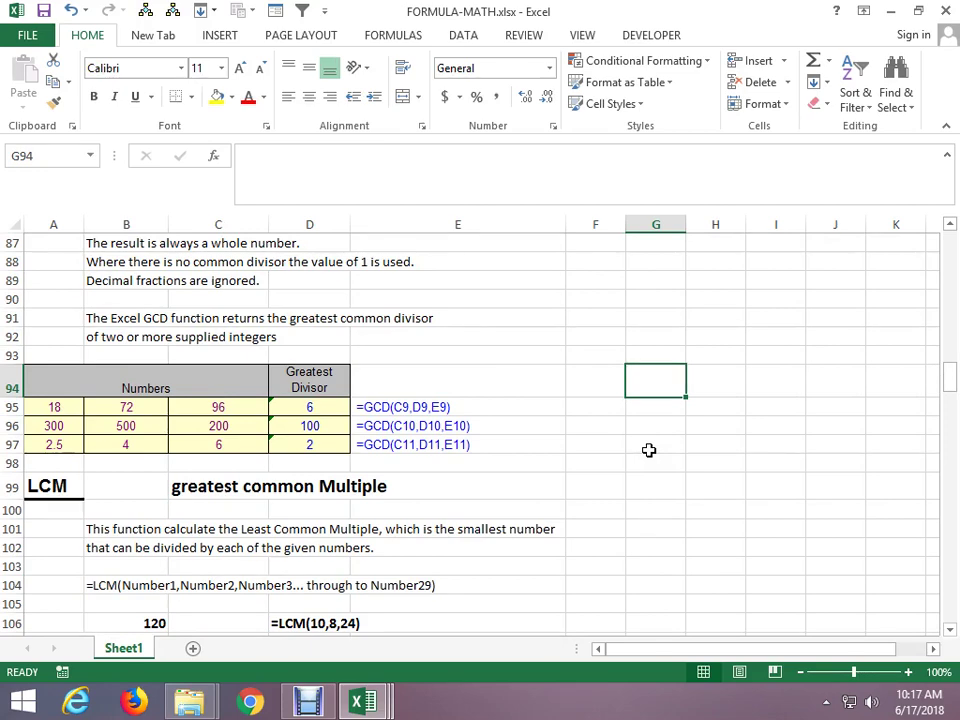
pyautogui.press('Up')
pyautogui.press('Up')
pyautogui.press('Up')
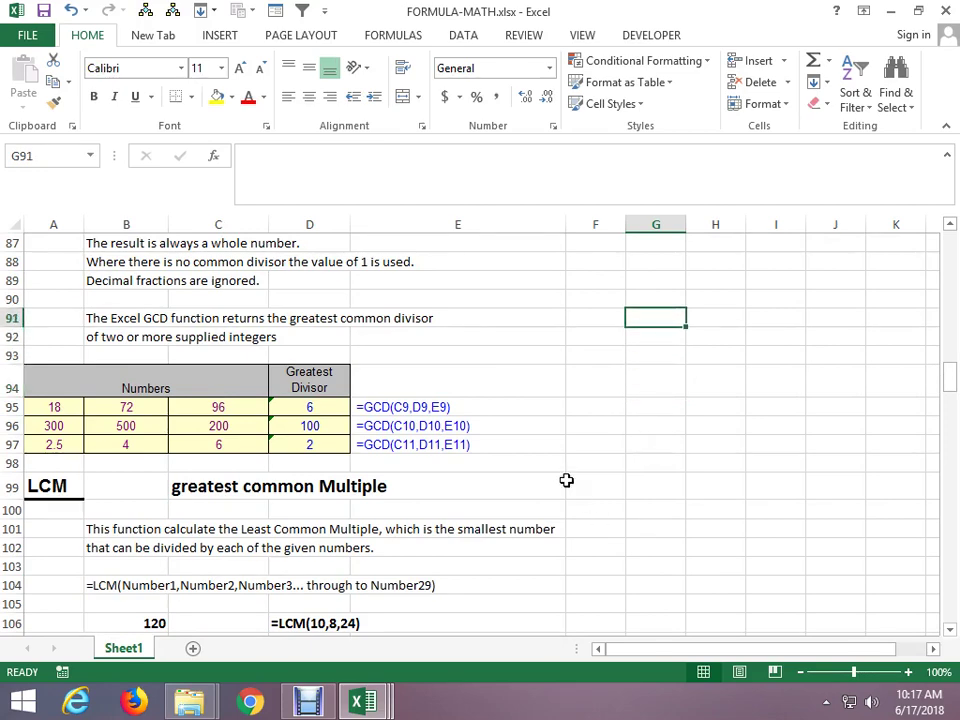
pyautogui.scroll(-2, 528, 456)
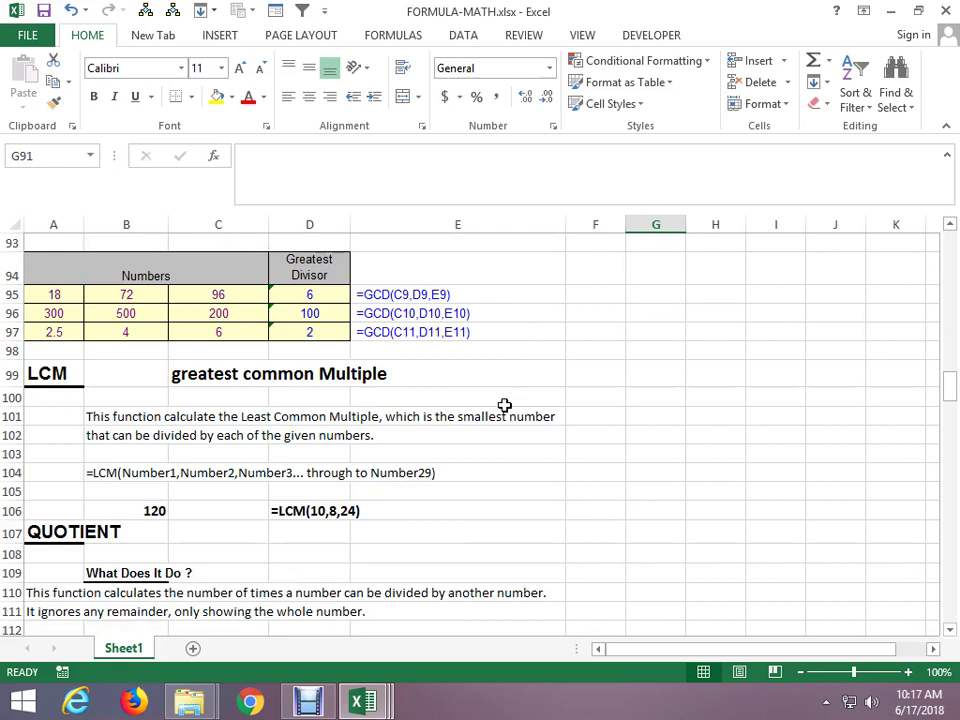
pyautogui.press('super+r')
# Launch Paint with MSPAINT and draw three green freehand pencil lines.
pyautogui.write('MSPAIN')
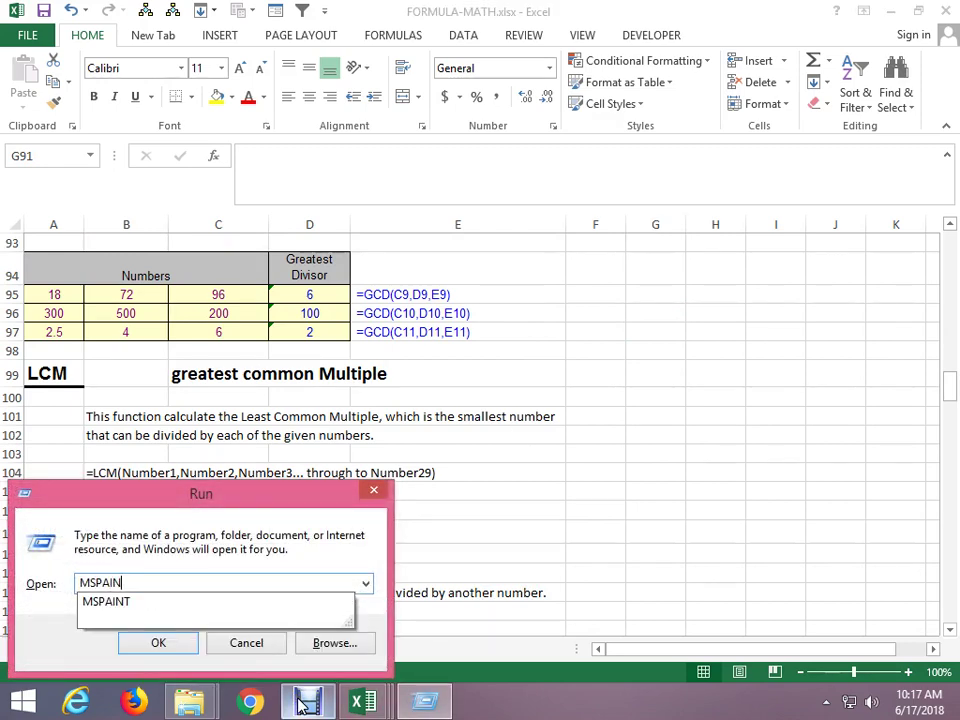
pyautogui.write('T')
pyautogui.press('Return')
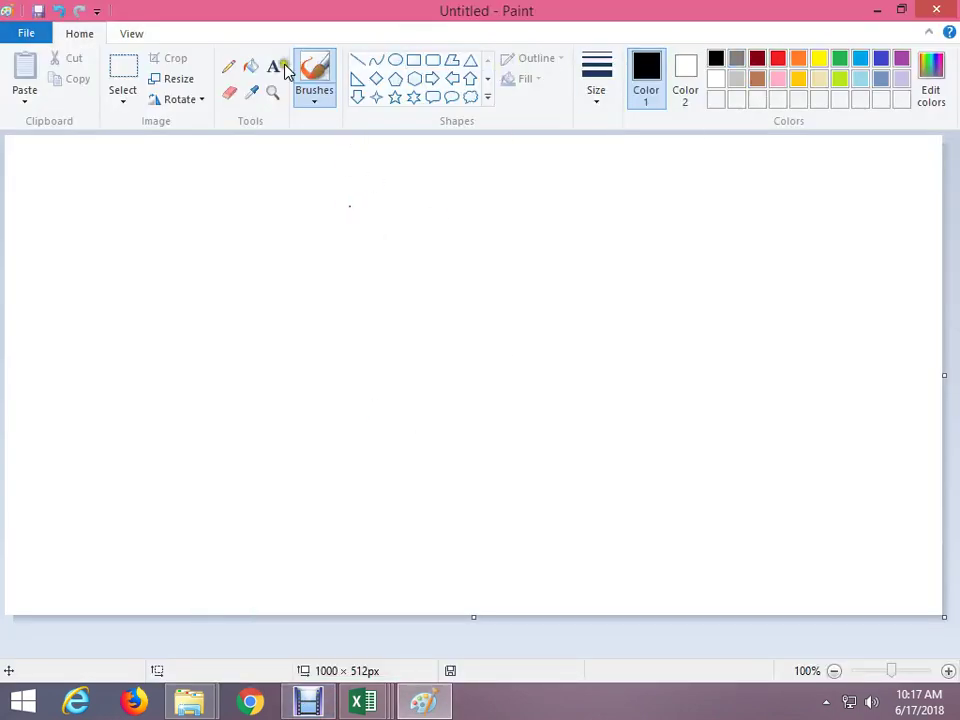
pyautogui.click(229, 67)
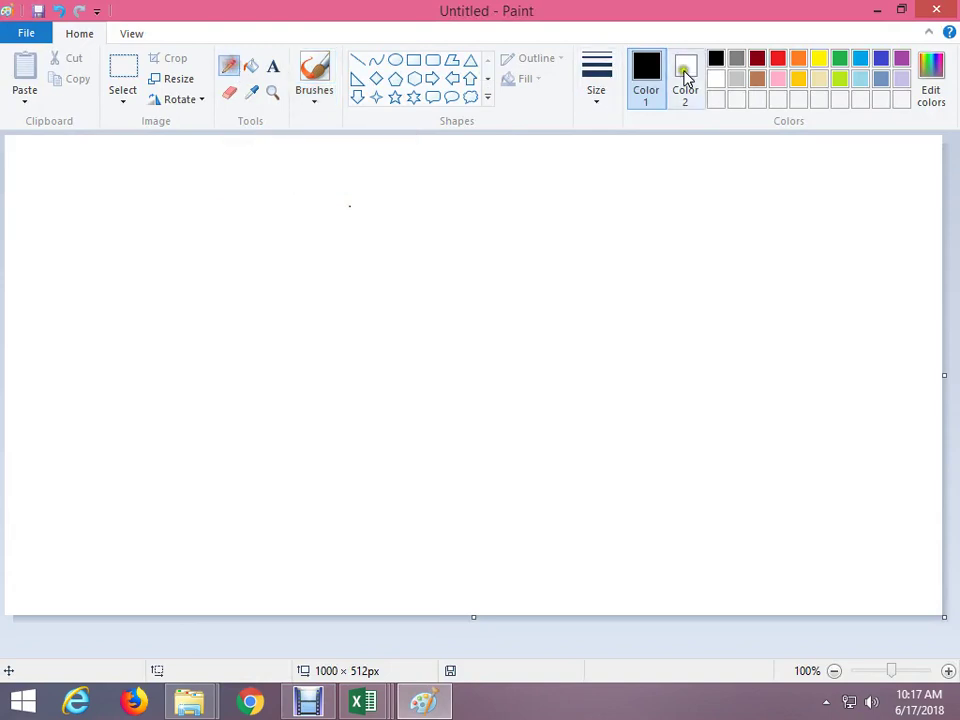
pyautogui.click(839, 58)
pyautogui.moveTo(268, 210); pyautogui.dragTo(745, 300)
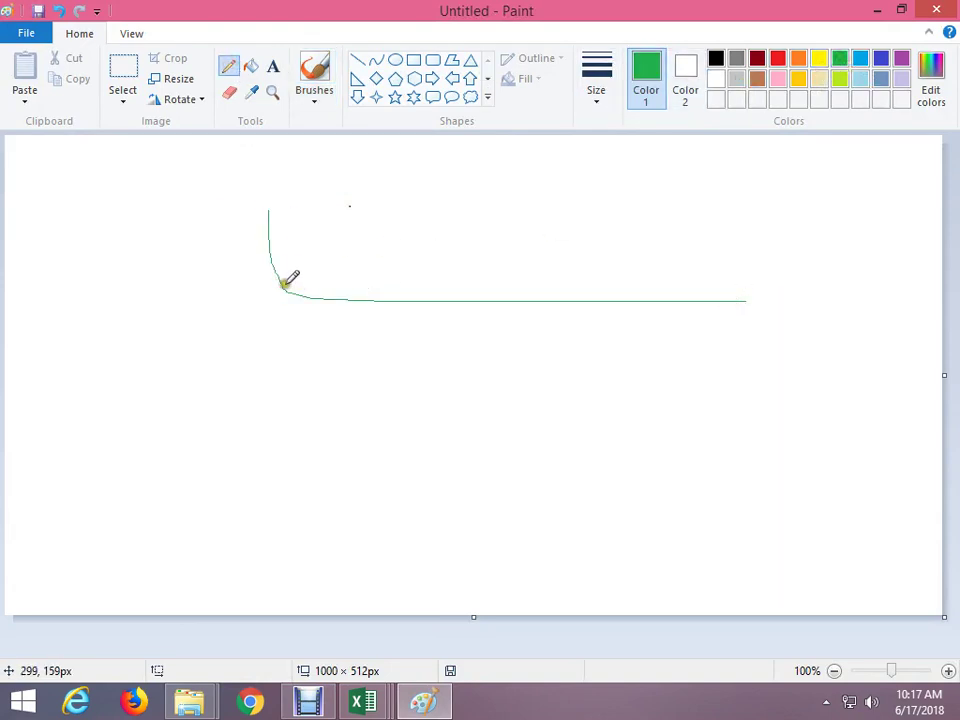
pyautogui.moveTo(285, 288); pyautogui.dragTo(778, 410)
pyautogui.moveTo(293, 393)
pyautogui.mouseDown()
pyautogui.moveTo(291, 452)
pyautogui.moveTo(731, 530)
pyautogui.mouseUp()
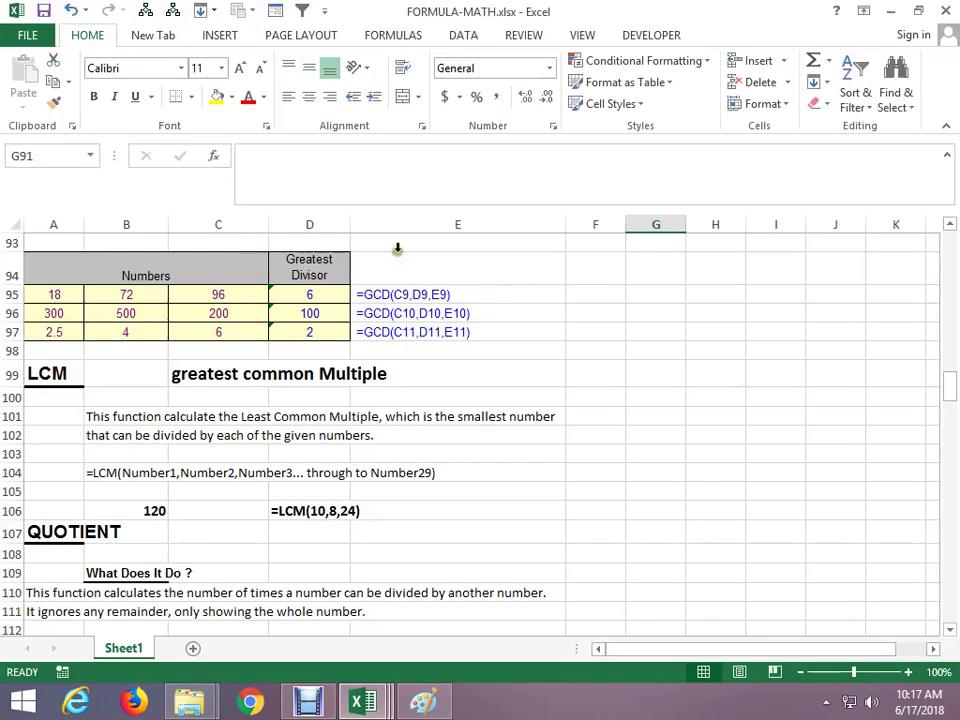
# Select C100 in the LCM section, then B83 in the GCD section.
pyautogui.click(200, 403)
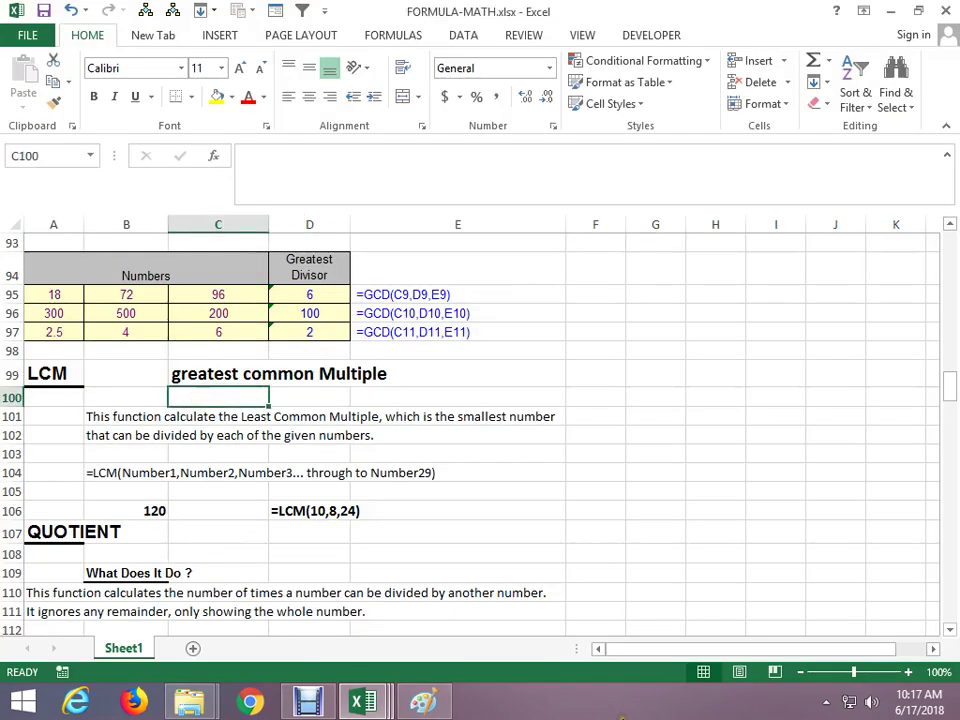
pyautogui.scroll(3, 395, 505)
pyautogui.scroll(3, 395, 505)
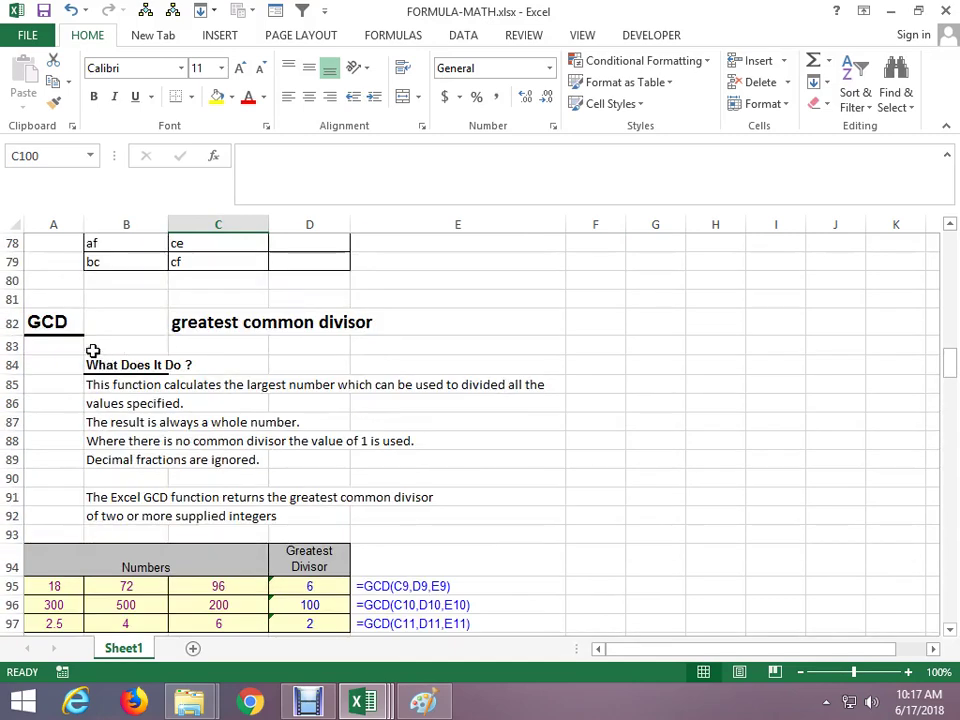
pyautogui.click(133, 349)
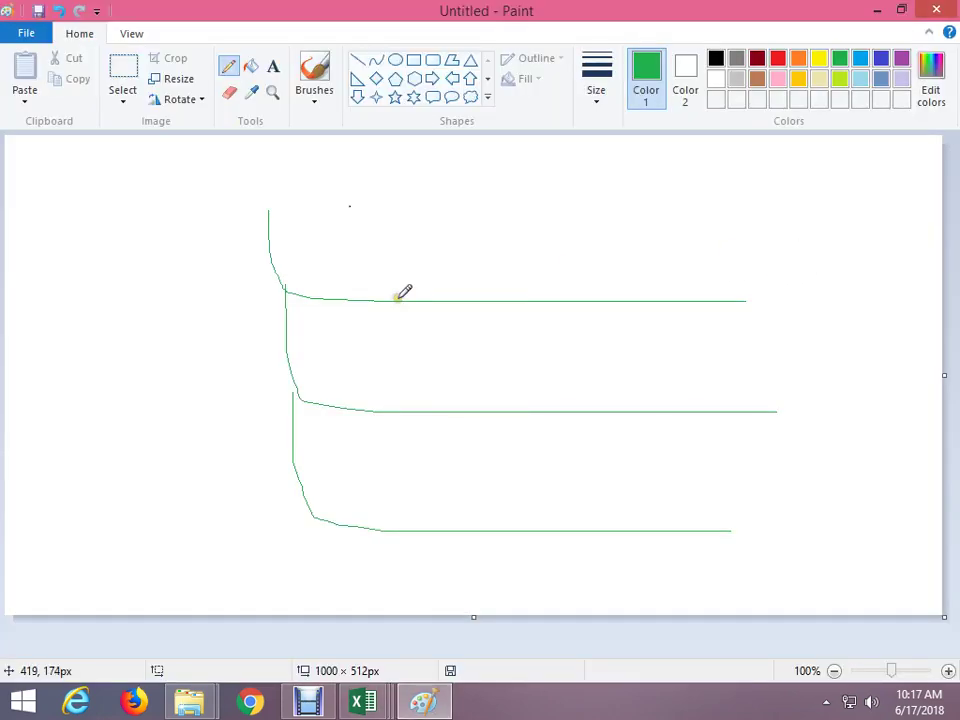
# Start a new canvas discarding the green lines, sketch in black, then close Paint without saving.
pyautogui.hotkey('ctrl', 'n')
pyautogui.press('n')
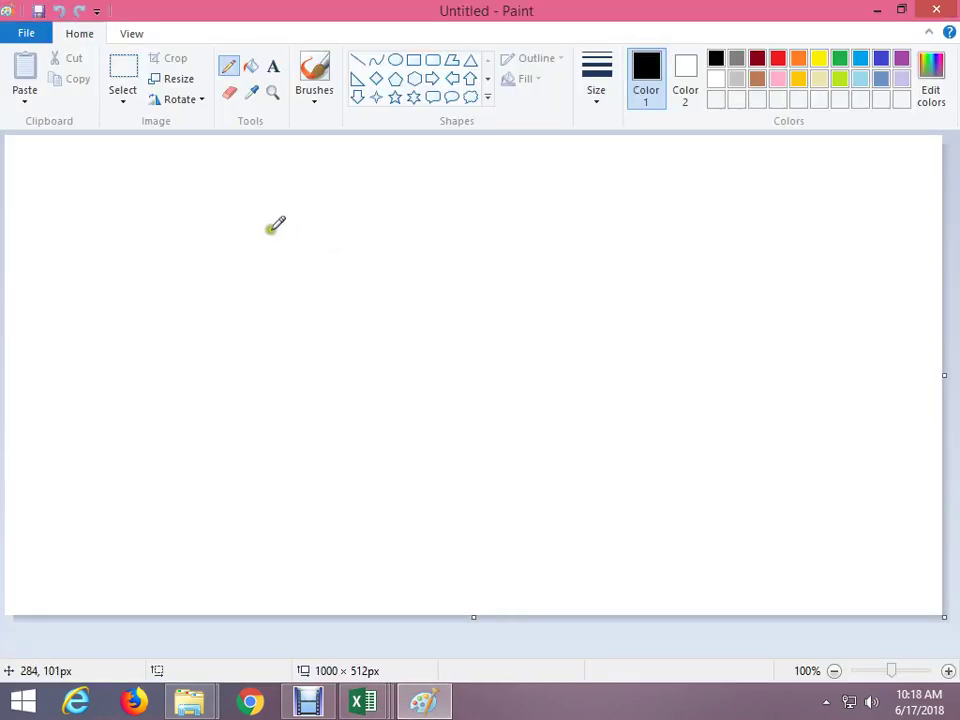
pyautogui.moveTo(268, 186); pyautogui.dragTo(250, 390)
pyautogui.moveTo(380, 186); pyautogui.dragTo(374, 408)
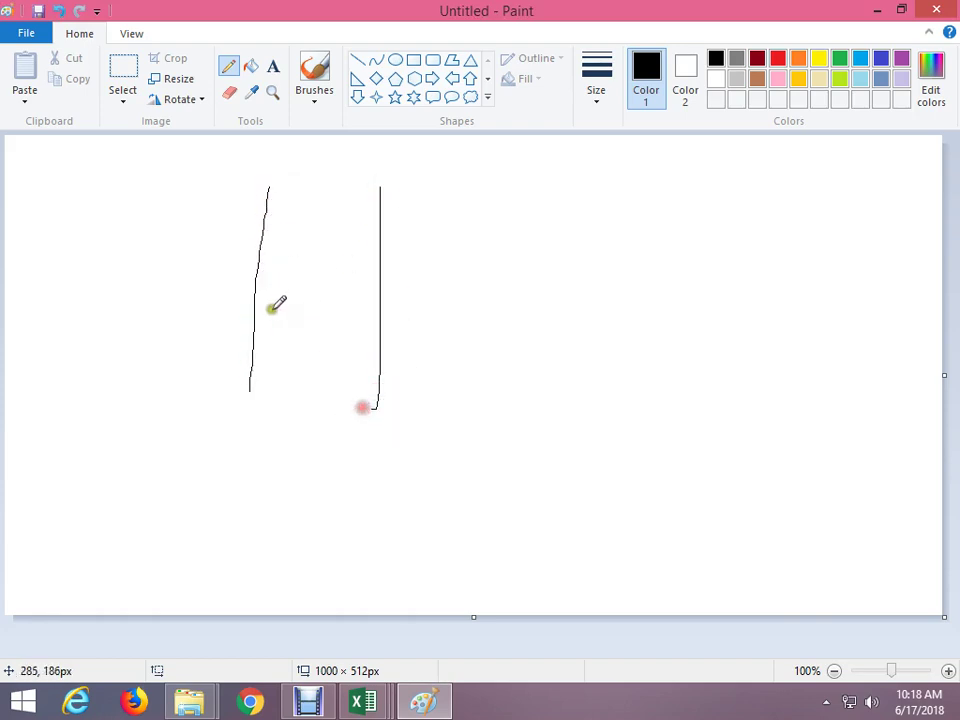
pyautogui.moveTo(260, 293); pyautogui.dragTo(433, 295)
pyautogui.moveTo(190, 228); pyautogui.dragTo(216, 243)
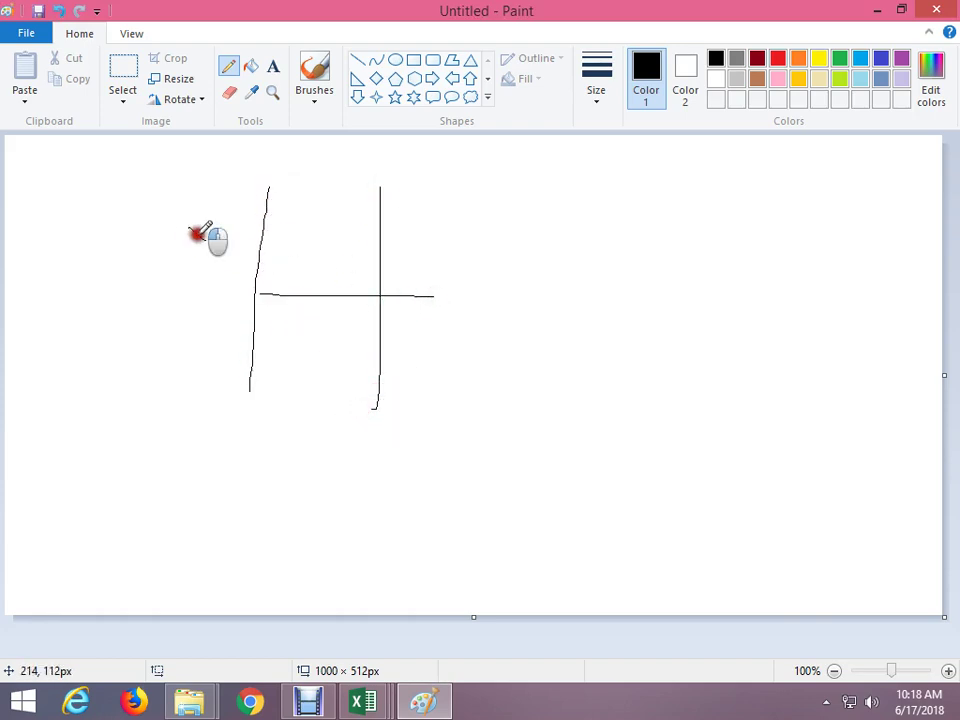
pyautogui.moveTo(422, 338)
pyautogui.mouseDown()
pyautogui.moveTo(437, 372)
pyautogui.moveTo(440, 324)
pyautogui.moveTo(481, 450)
pyautogui.mouseUp()
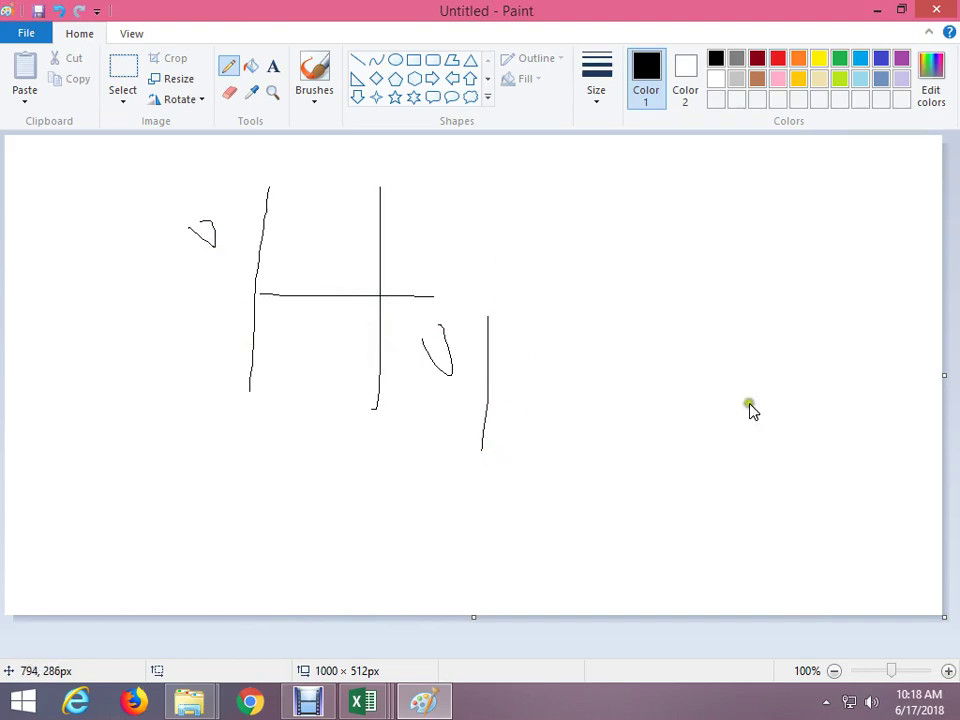
pyautogui.click(934, 11)
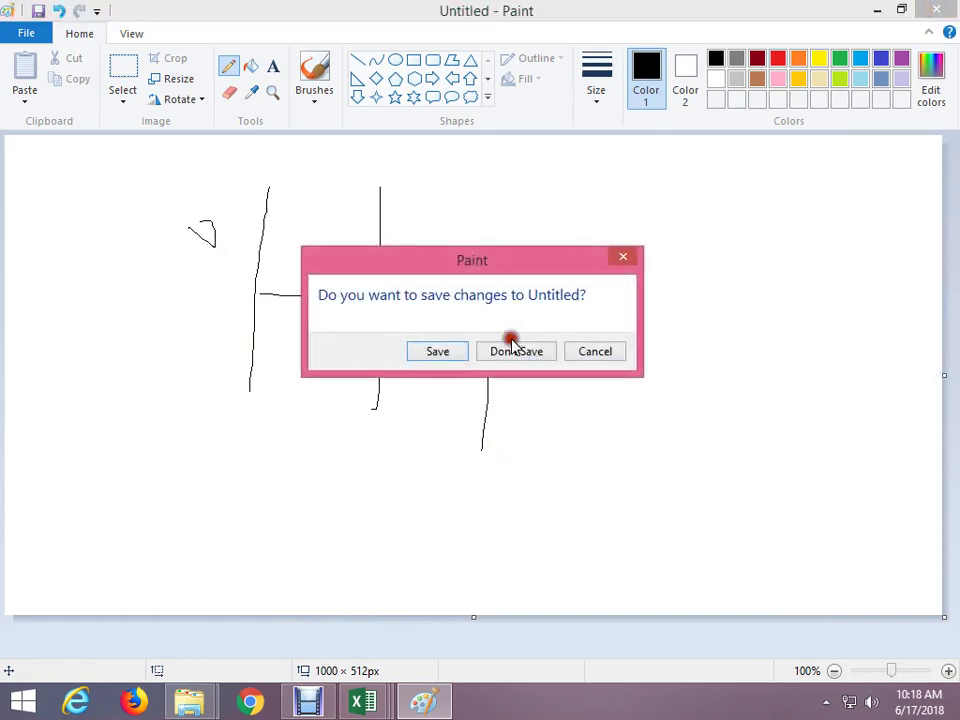
pyautogui.click(515, 349)
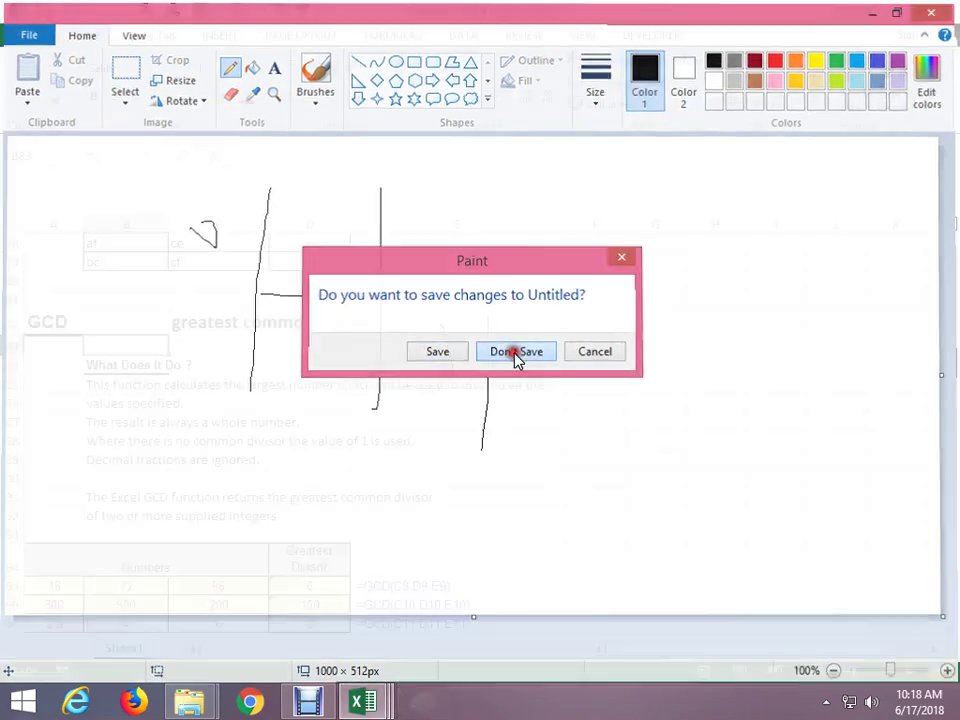
# Return to FORMULA-MATH, go to G109 beside the QUOTIENT section, and type the label MOD.
pyautogui.hotkey('ctrl', 'Tab')
pyautogui.press('Down')
pyautogui.press('Down')
pyautogui.press('Down')
pyautogui.press('Down')
pyautogui.press('Down')
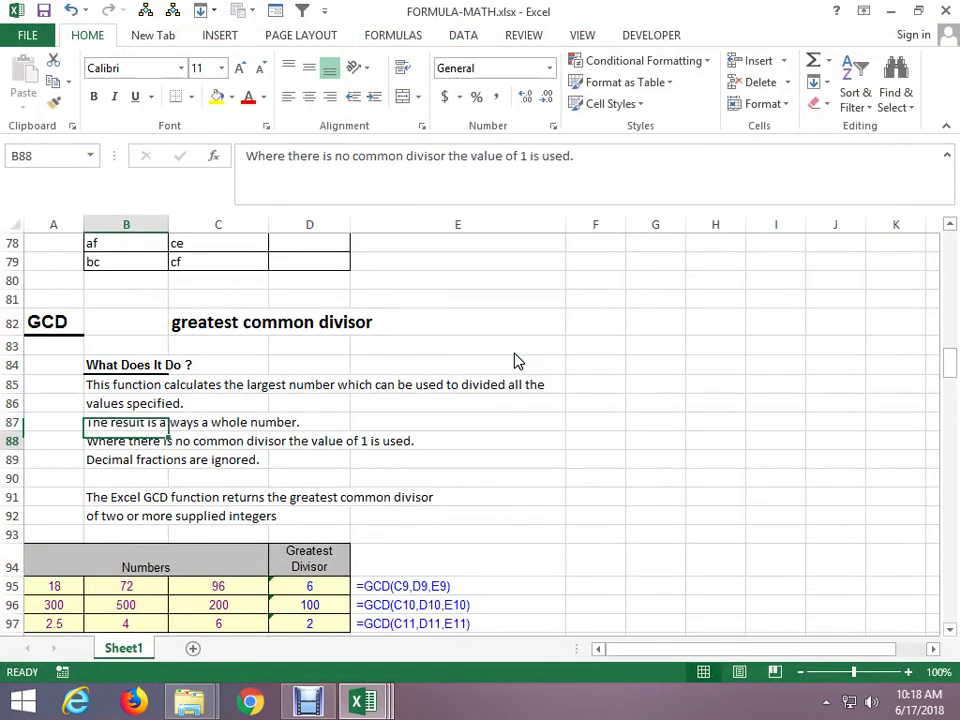
pyautogui.press('Down')
pyautogui.press('Down')
pyautogui.press('Down')
pyautogui.press('Down')
pyautogui.press('Down')
pyautogui.press('Down')
pyautogui.press('Down')
pyautogui.press('Down')
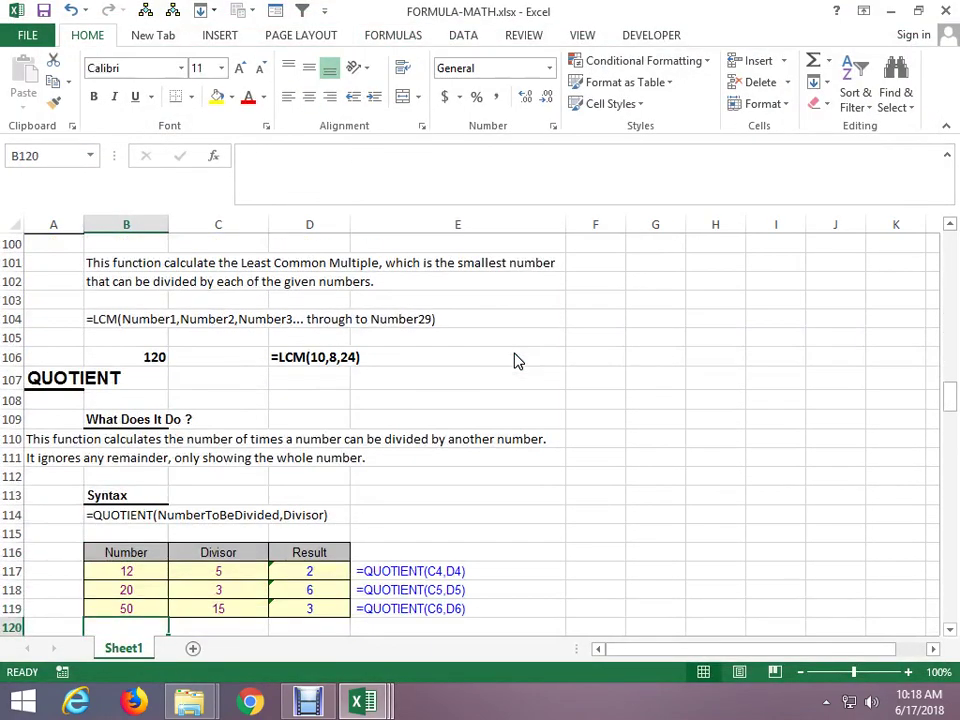
pyautogui.press('Down')
pyautogui.press('Down')
pyautogui.press('Down')
pyautogui.press('Up')
pyautogui.press('Up')
pyautogui.press('Up')
pyautogui.press('Up')
pyautogui.press('Up')
pyautogui.press('Up')
pyautogui.press('Up')
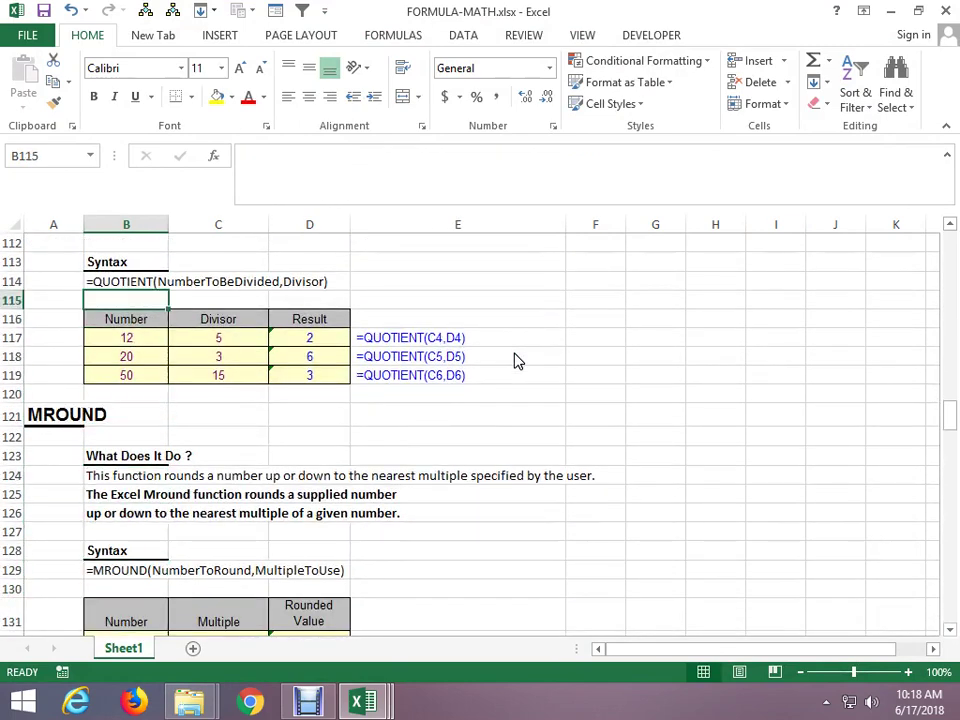
pyautogui.press('Up')
pyautogui.press('Up')
pyautogui.press('Up')
pyautogui.press('Up')
pyautogui.press('Up')
pyautogui.press('Up')
pyautogui.press('Up')
pyautogui.press('Up')
pyautogui.press('Down')
pyautogui.press('Down')
pyautogui.press('Down')
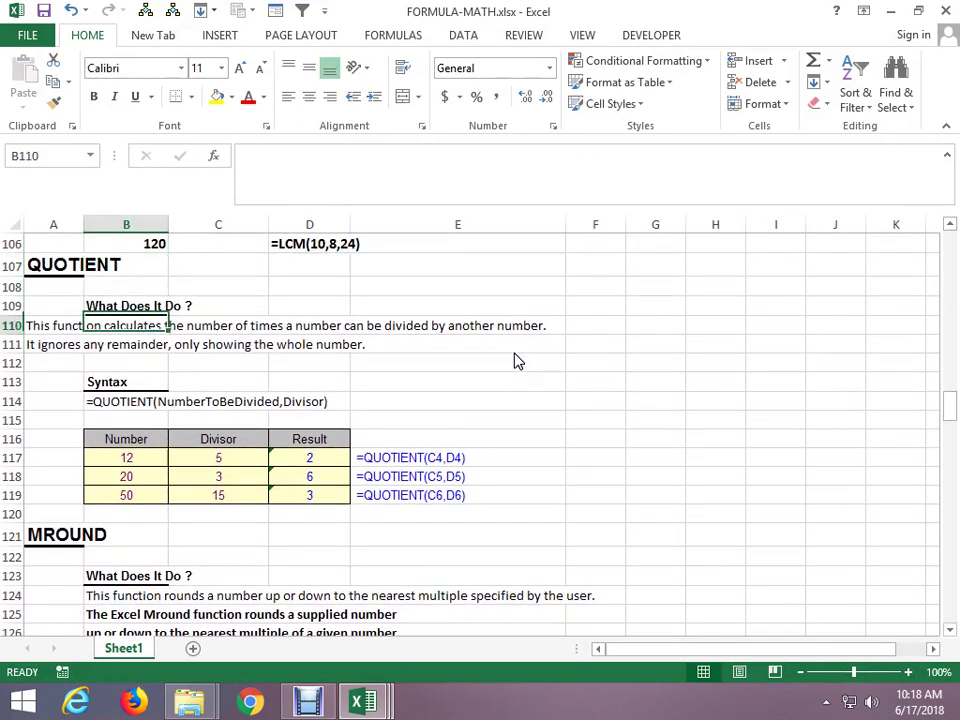
pyautogui.press('Right')
pyautogui.press('Right')
pyautogui.press('Right')
pyautogui.press('Right')
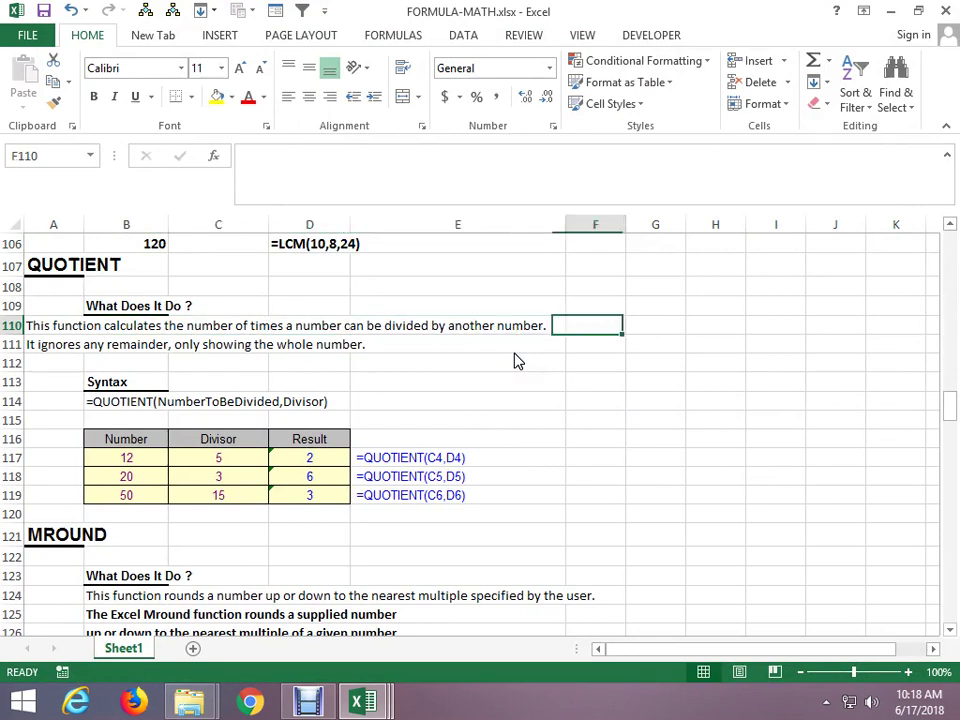
pyautogui.press('Right')
pyautogui.press('Up')
pyautogui.write('MOD')
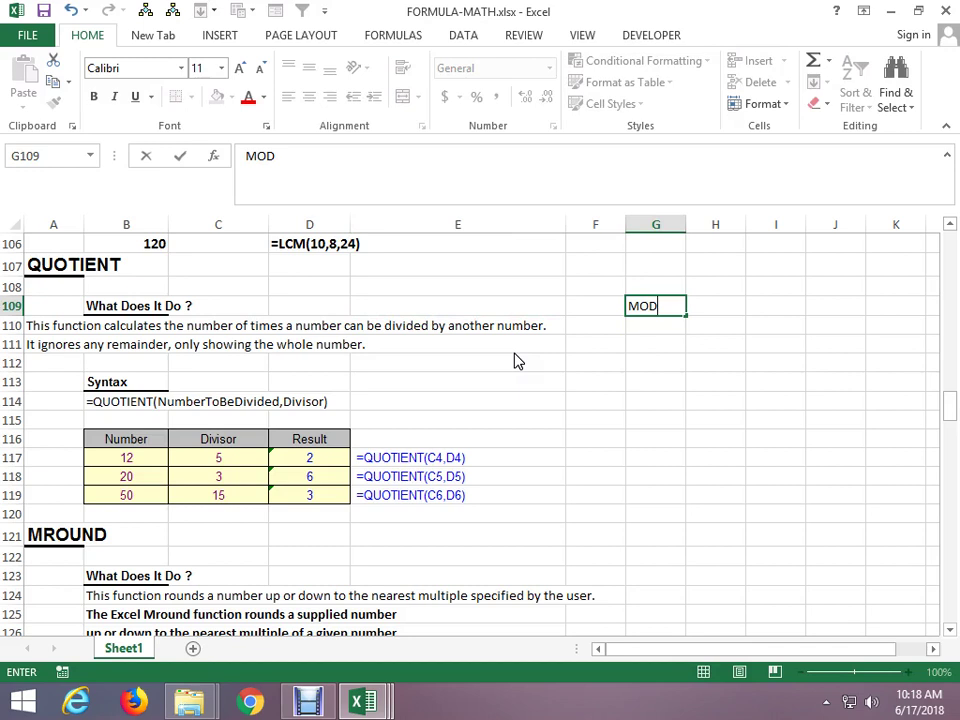
# Confirm the MOD label in G109 and enter 14 in H109 and 5 in I109.
pyautogui.hotkey('ctrl', 'Return')
pyautogui.press('Right')
pyautogui.press('Up')
pyautogui.press('Down')
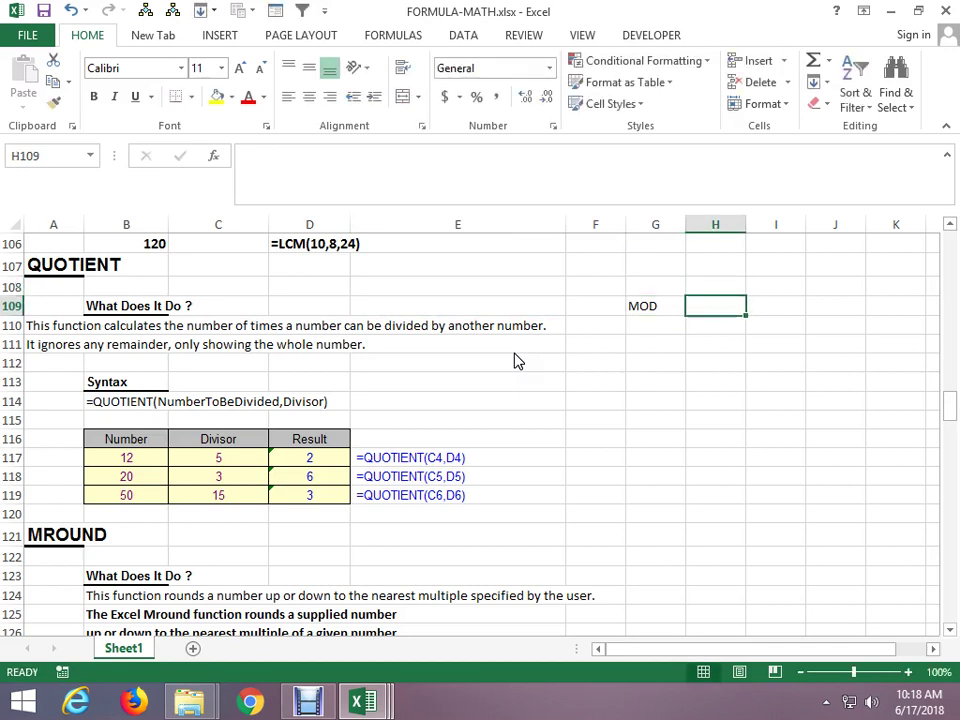
pyautogui.write('14')
pyautogui.press('Right')
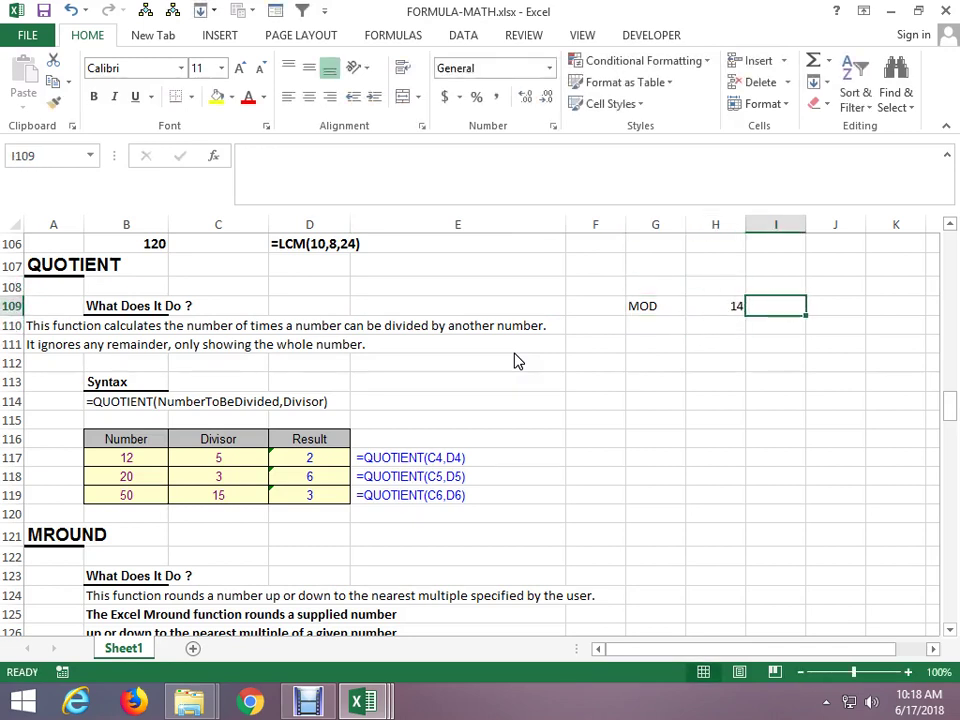
pyautogui.write('5')
pyautogui.press('Return')
# Enter =MOD(H109,I109) in I110, returning 4.
pyautogui.write('=')
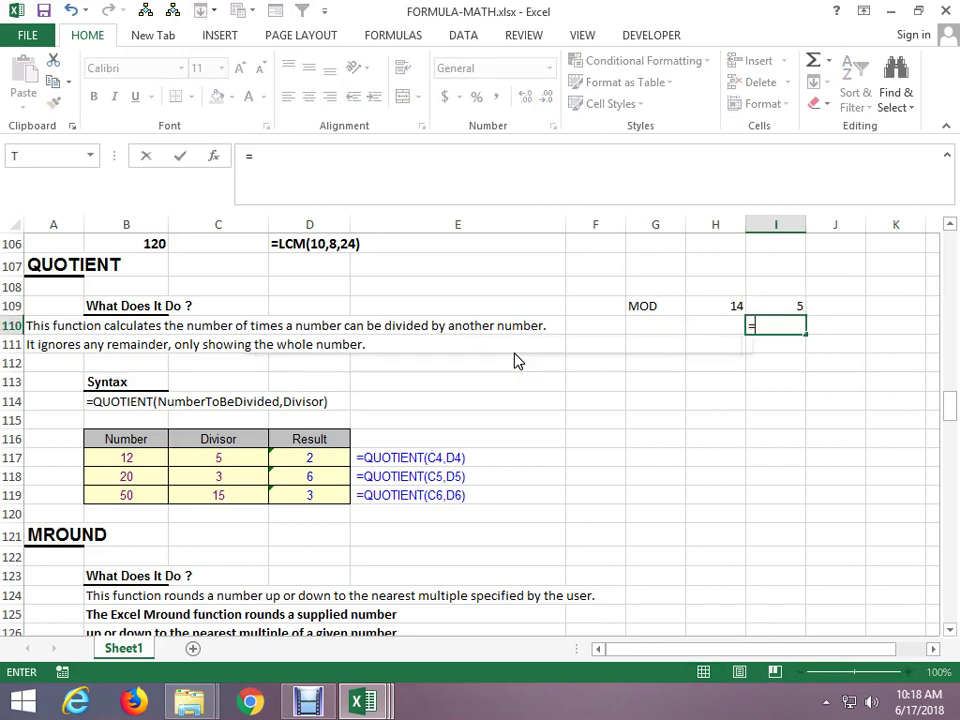
pyautogui.write('MOD(')
pyautogui.press('Left')
pyautogui.press('Up')
pyautogui.write(',')
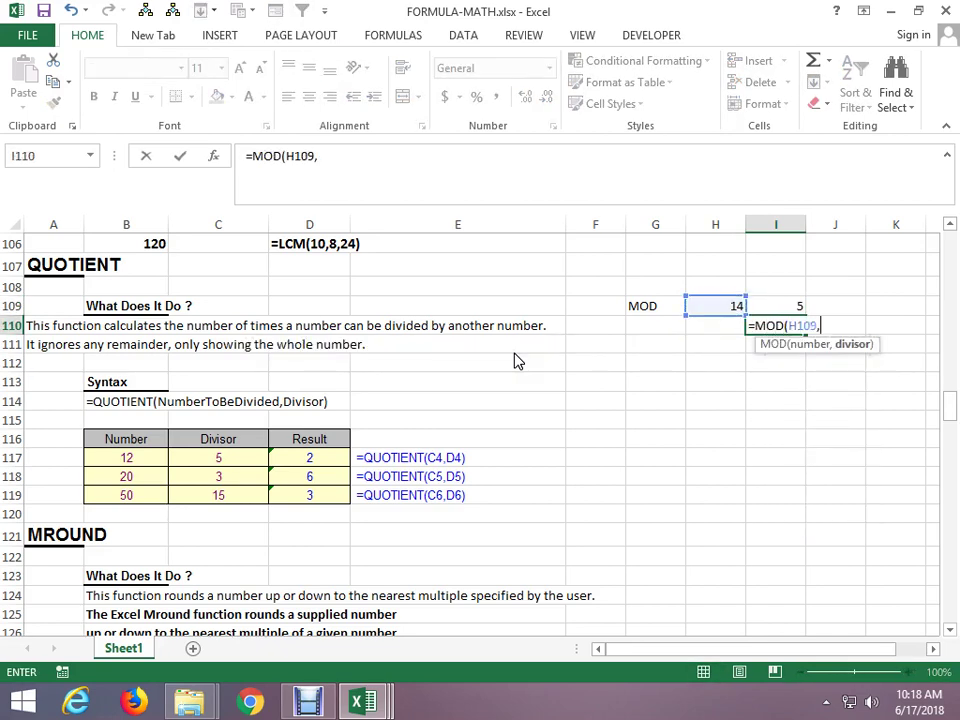
pyautogui.press('Up')
pyautogui.hotkey('ctrl', 'Return')
pyautogui.press('Return')
# Enter =QUOTIENT(H109,I109) in H113, returning 2.
pyautogui.press('Left')
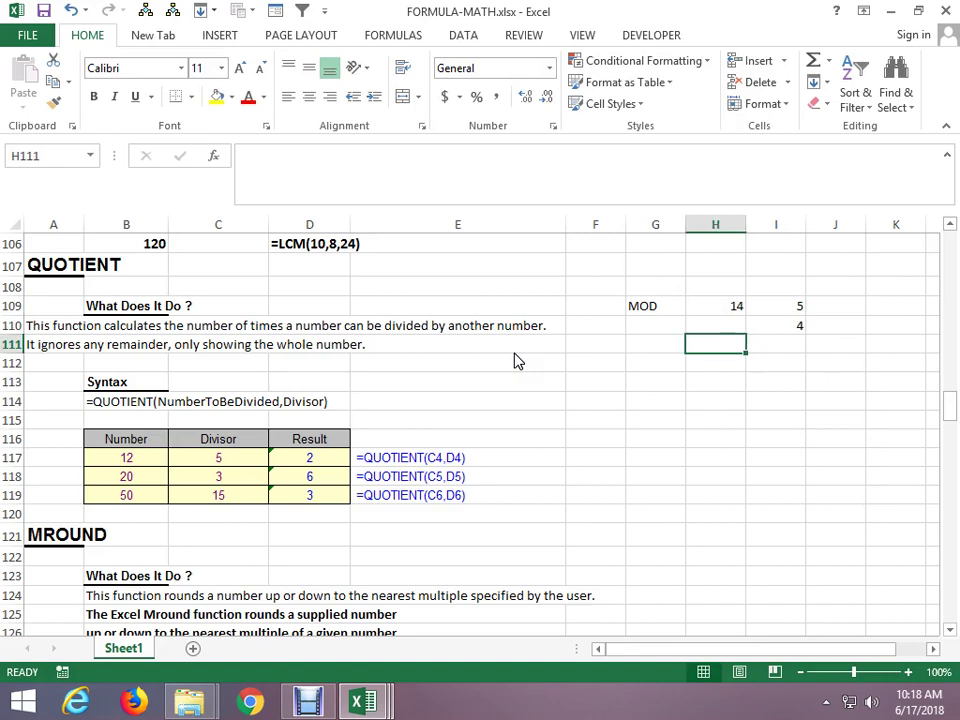
pyautogui.press('Down')
pyautogui.press('Down')
pyautogui.write('QUTO')
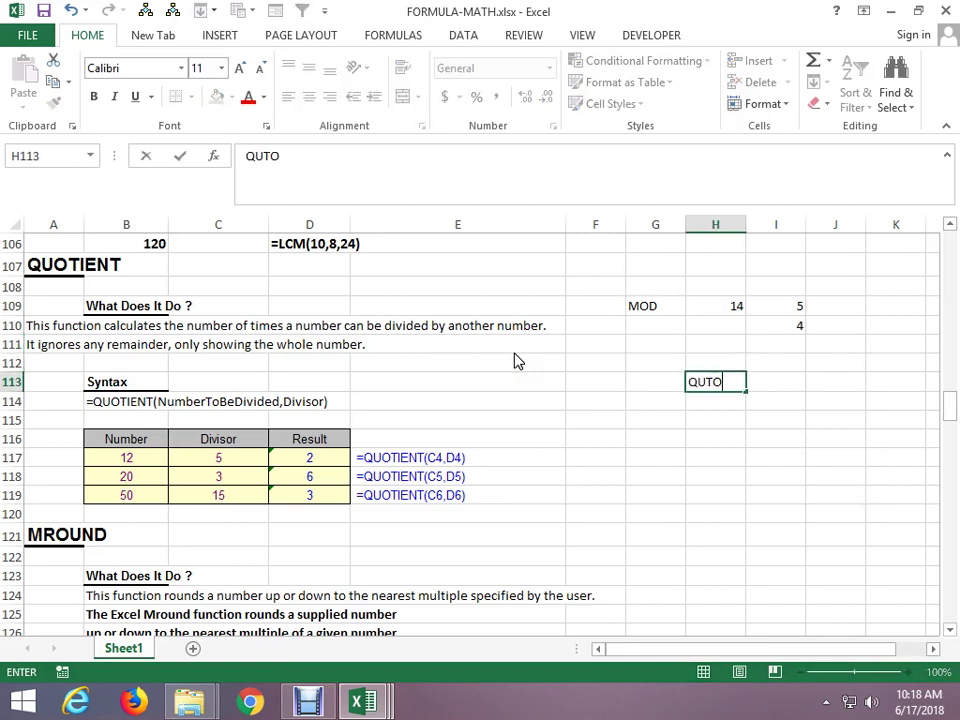
pyautogui.press('Escape')
pyautogui.write('=QU')
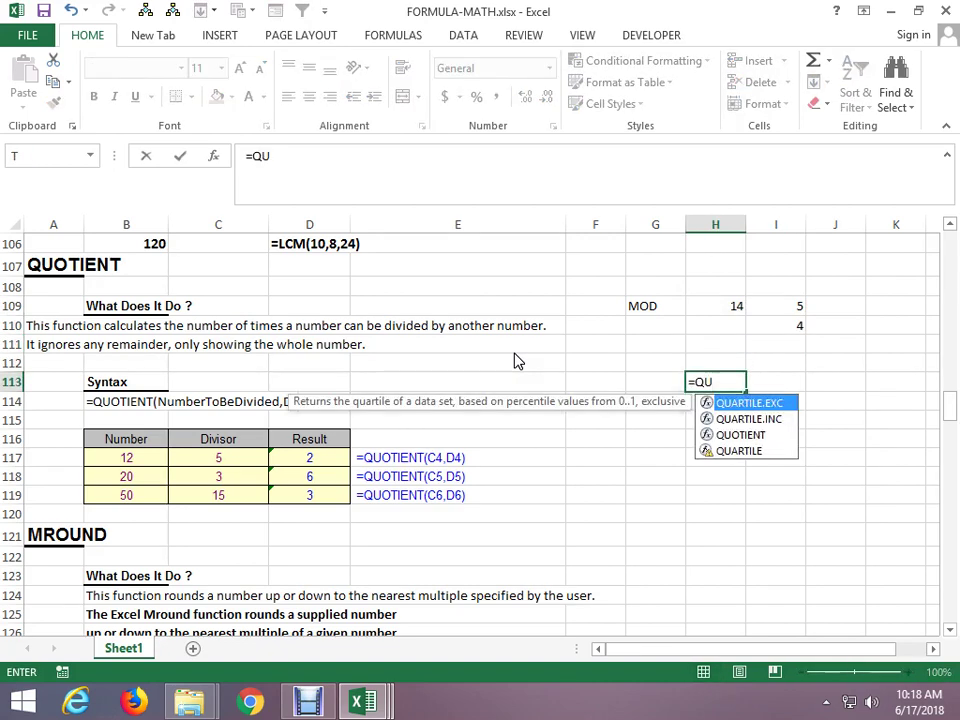
pyautogui.press('Down')
pyautogui.press('Down')
pyautogui.press('Tab')
pyautogui.press('Up')
pyautogui.press('Up')
pyautogui.press('Up')
pyautogui.press('Up')
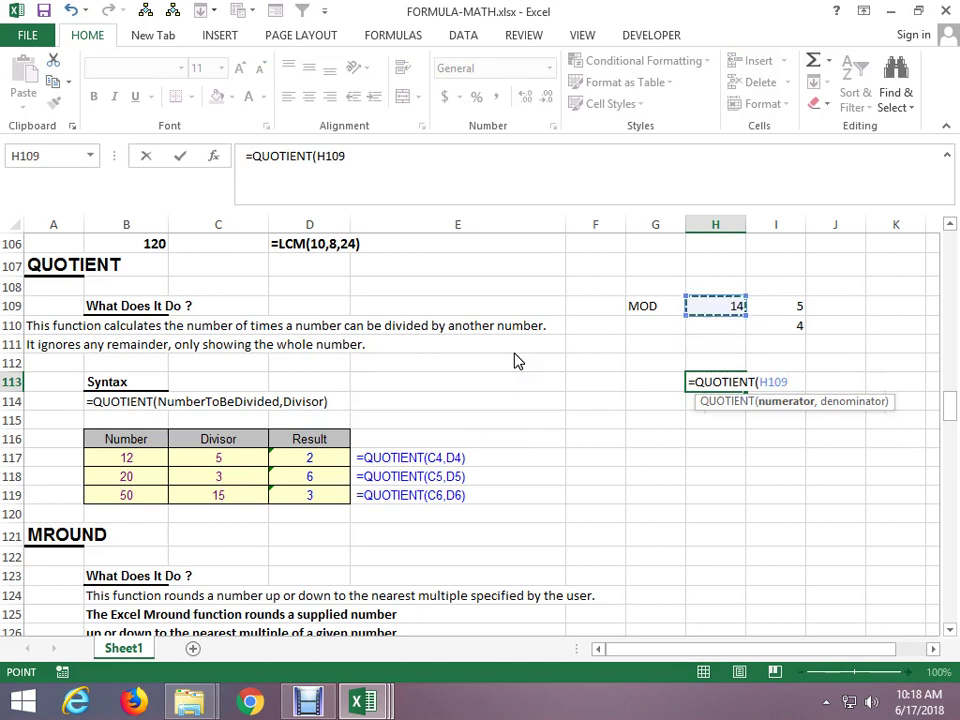
pyautogui.write(',')
pyautogui.press('Up')
pyautogui.press('Up')
pyautogui.press('Up')
pyautogui.press('Right')
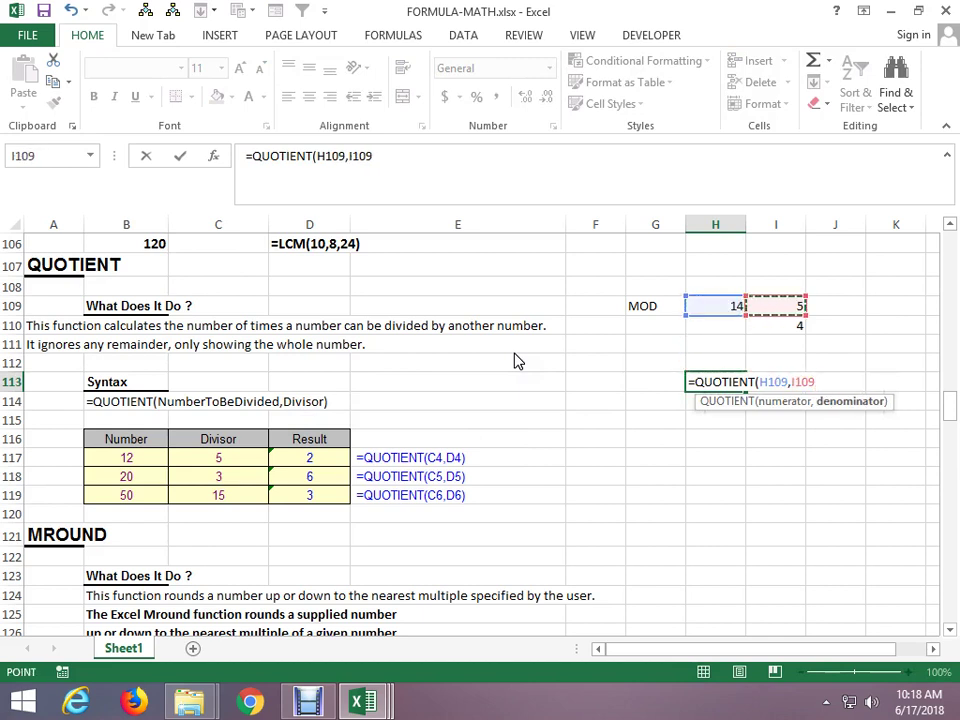
pyautogui.hotkey('ctrl', 'Return')
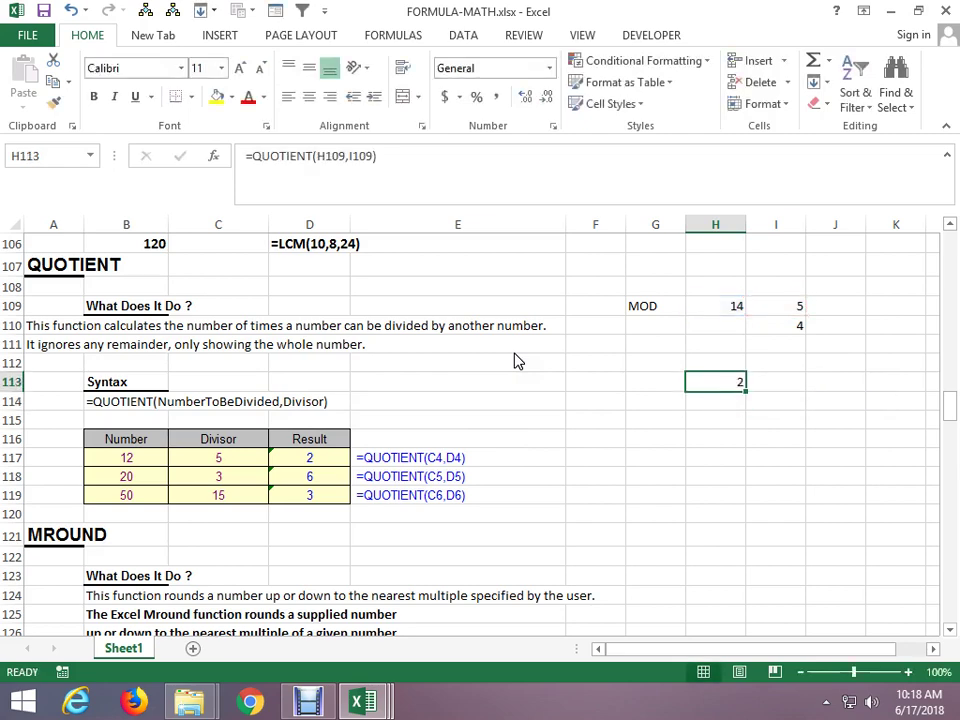
pyautogui.press('Down')
pyautogui.press('Down')
pyautogui.press('Down')
pyautogui.press('Down')
pyautogui.press('Down')
pyautogui.press('Down')
pyautogui.press('Down')
pyautogui.press('Down')
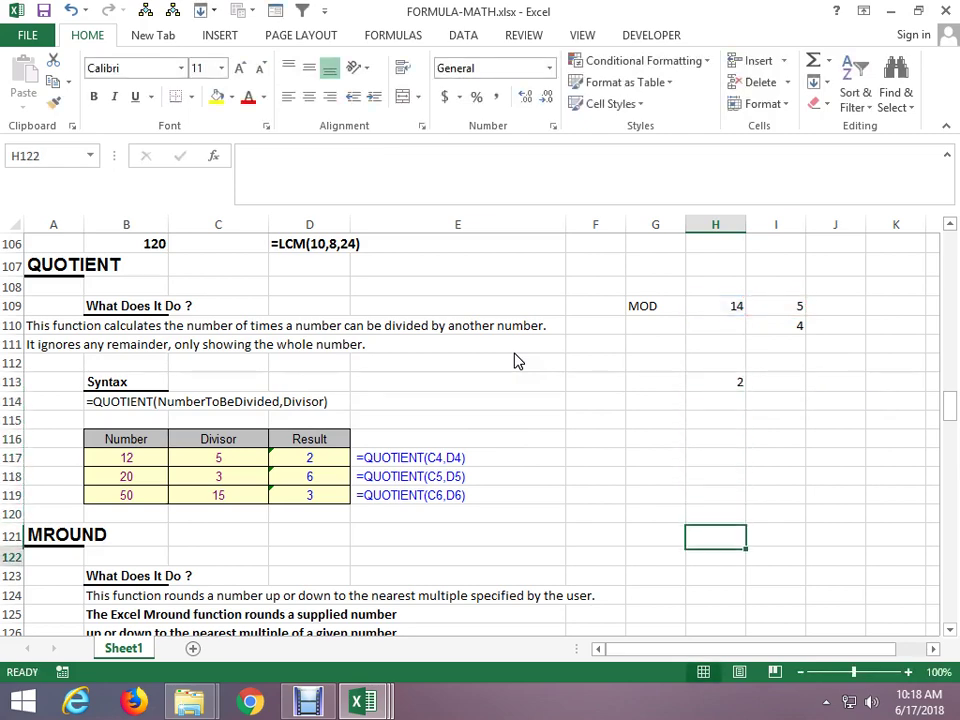
pyautogui.press('Down')
pyautogui.press('Down')
pyautogui.press('Down')
pyautogui.press('Down')
pyautogui.press('Down')
pyautogui.press('Down')
pyautogui.press('Down')
# Enter =RANDBETWEEN(10,5000) in F126 of the MROUND section.
pyautogui.press('Up')
pyautogui.press('Up')
pyautogui.press('Up')
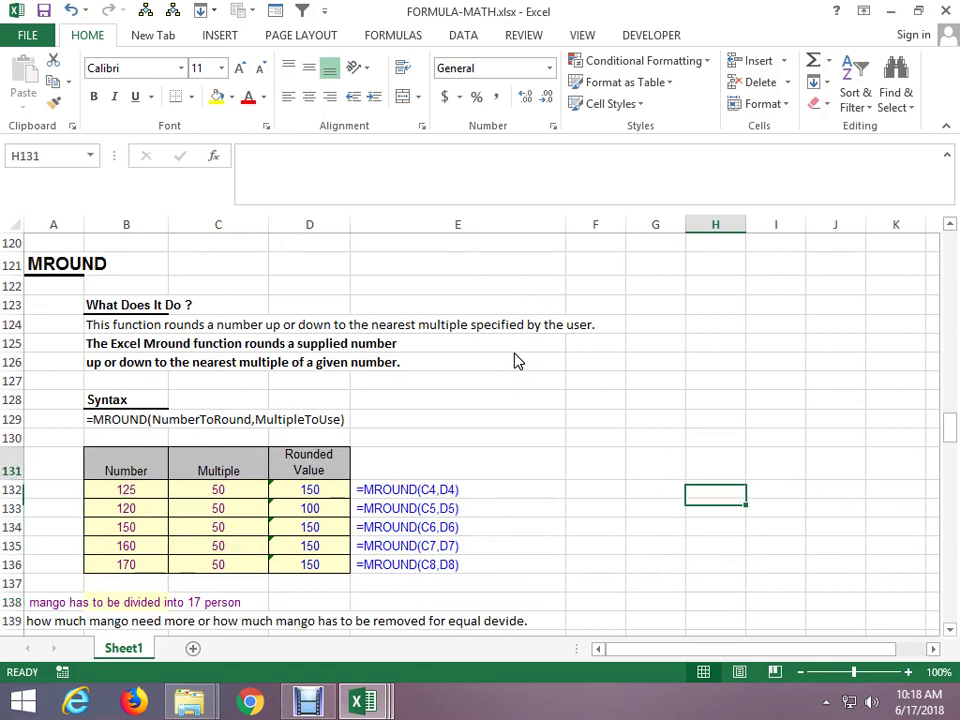
pyautogui.press('Up')
pyautogui.press('Up')
pyautogui.press('Left')
pyautogui.press('Left')
pyautogui.press('Up')
pyautogui.press('Up')
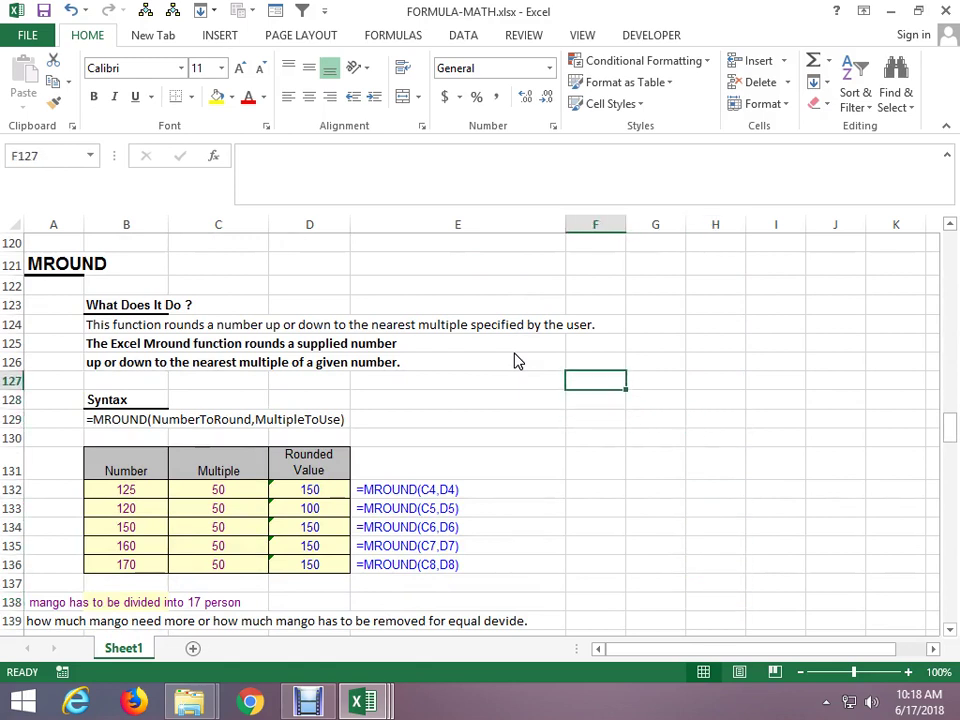
pyautogui.press('Up')
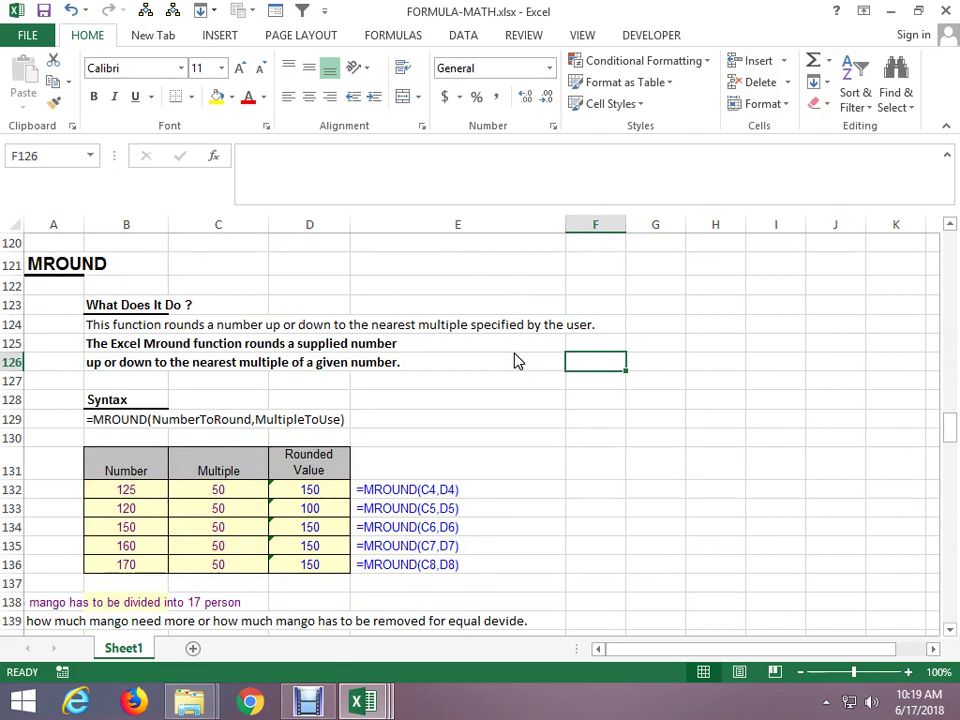
pyautogui.write('=RA')
pyautogui.press('Down')
pyautogui.press('Down')
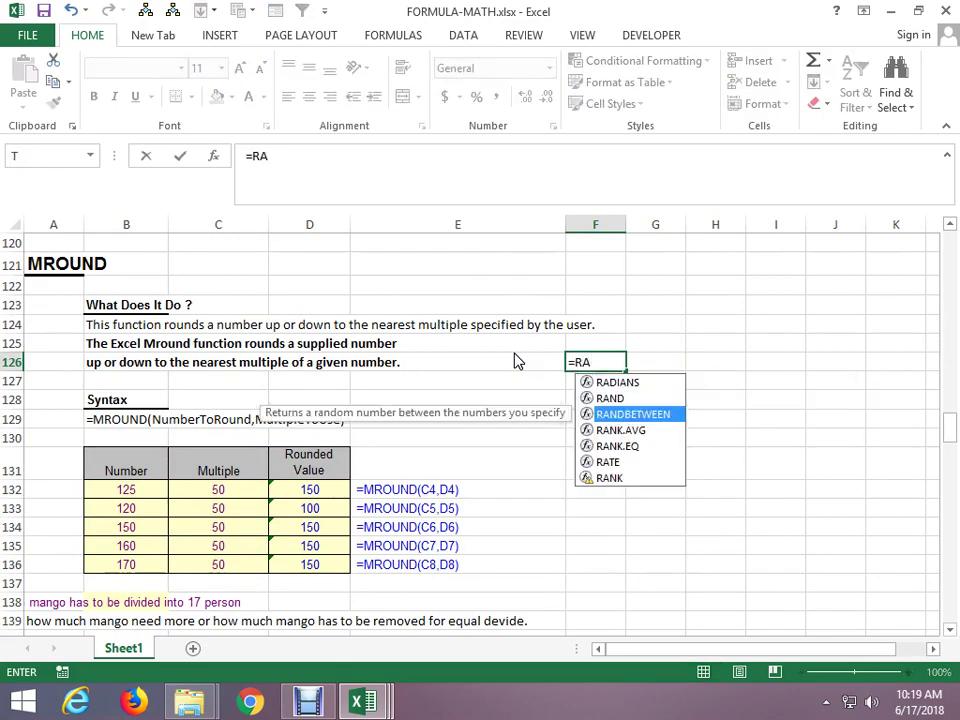
pyautogui.press('Tab')
pyautogui.write('1')
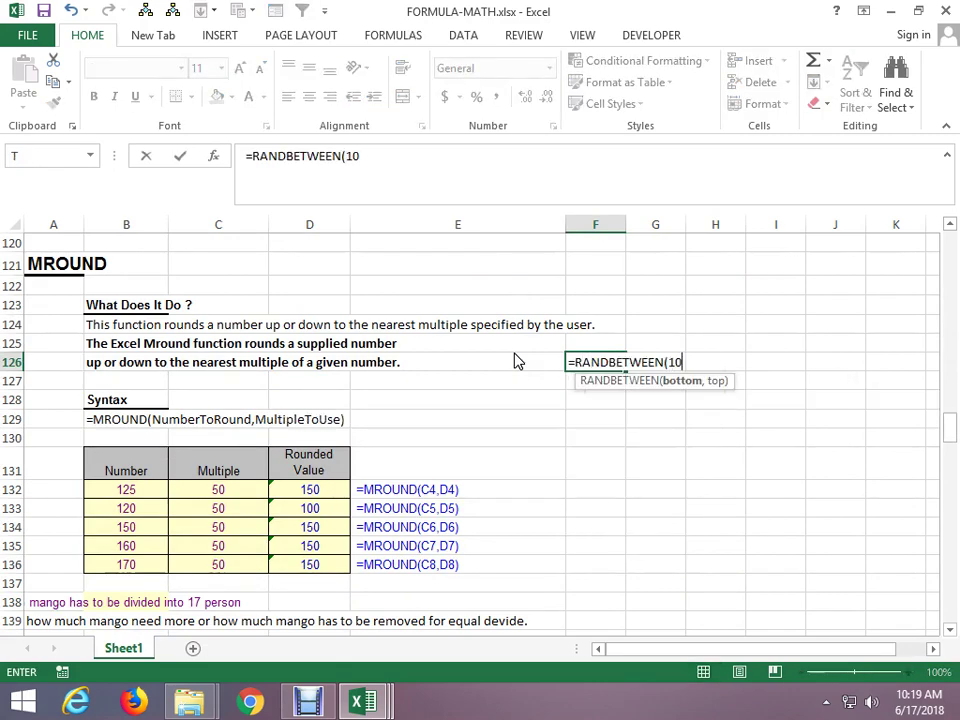
pyautogui.write('0,')
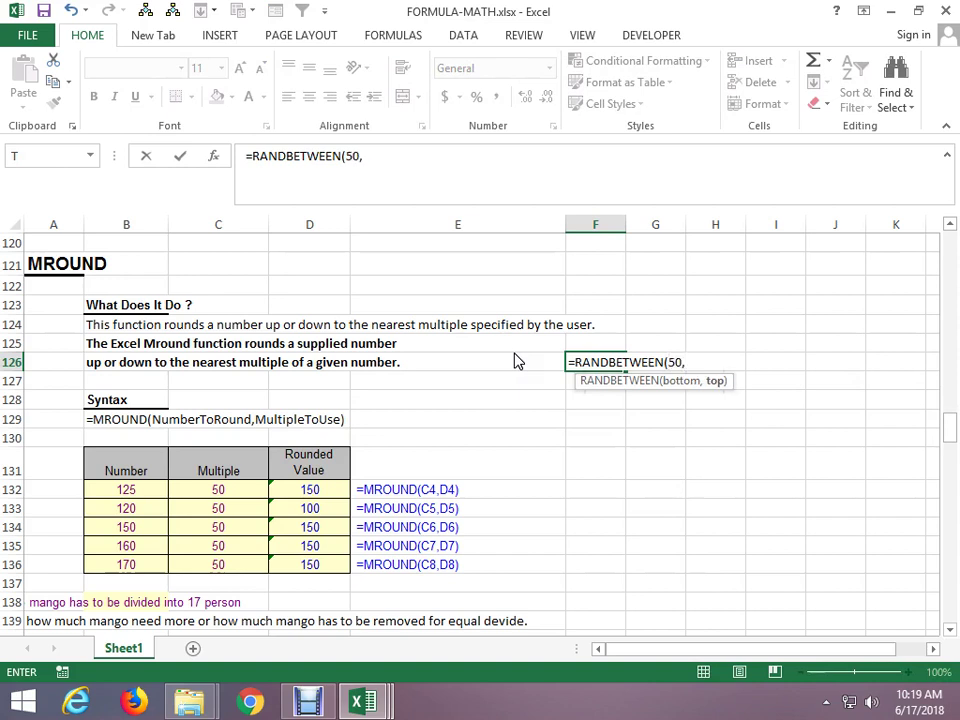
pyautogui.write('5000')
pyautogui.press('Return')
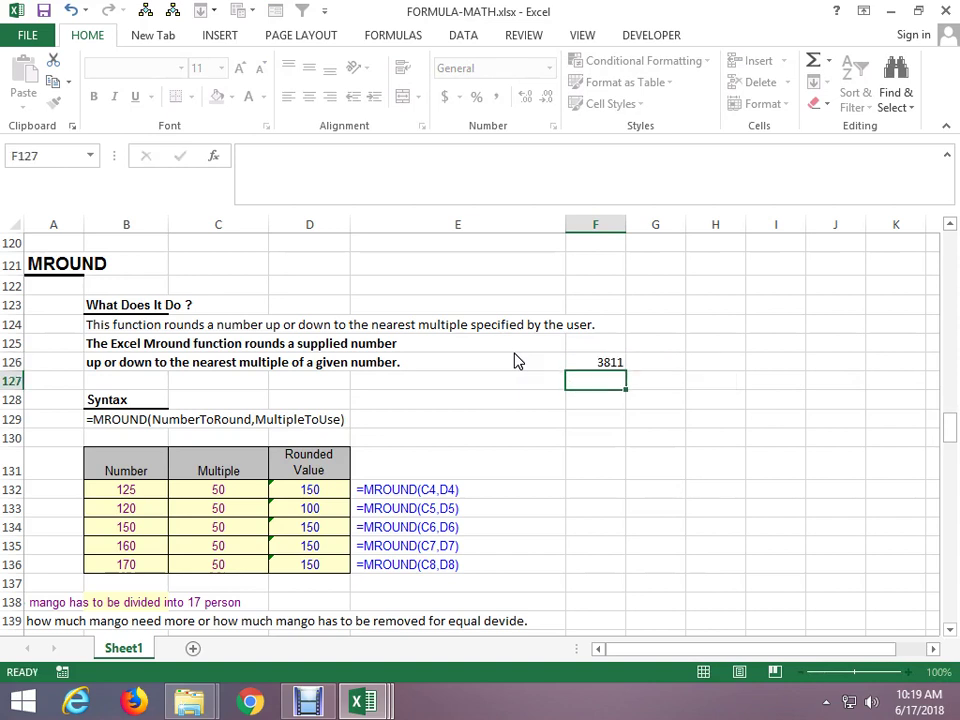
# Lower the RANDBETWEEN upper limit to 500, fill it down to F133, and copy the range.
pyautogui.press('Up')
pyautogui.press('F2')
pyautogui.press('BackSpace')
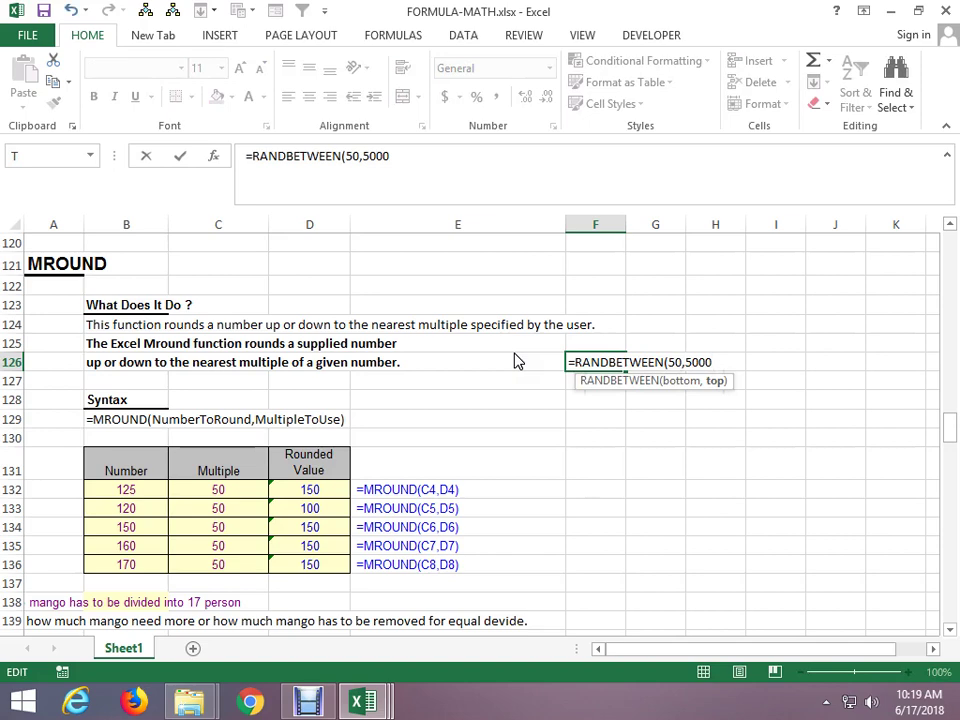
pyautogui.press('Return')
pyautogui.press('Up')
pyautogui.hotkey('shift', 'Down')
pyautogui.hotkey('shift', 'Down')
pyautogui.hotkey('shift', 'Down')
pyautogui.hotkey('shift', 'Down')
pyautogui.hotkey('shift', 'Down')
pyautogui.hotkey('shift', 'Down')
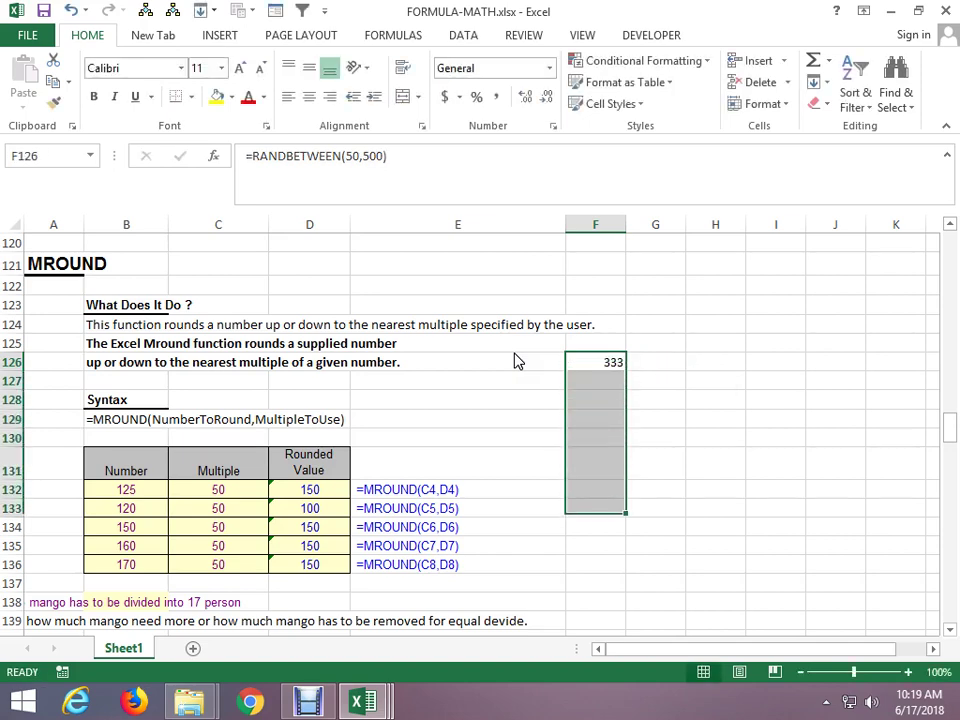
pyautogui.hotkey('ctrl', 'd')
pyautogui.hotkey('ctrl', 'c')
# Paste the random numbers in F126:F133 back as fixed values.
pyautogui.hotkey('ctrl', 'alt', 'v')
pyautogui.press('v')
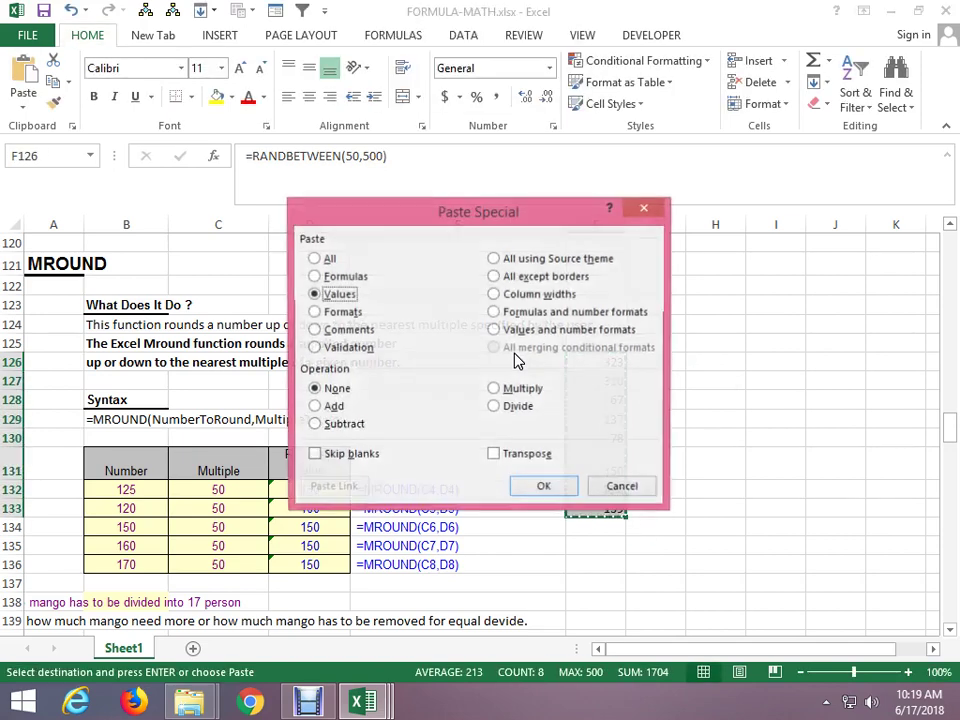
pyautogui.press('Return')
pyautogui.press('Right')
# Enter =MROUND(F126,50) in G126, rounding 323 to 300.
pyautogui.write('=MRO')
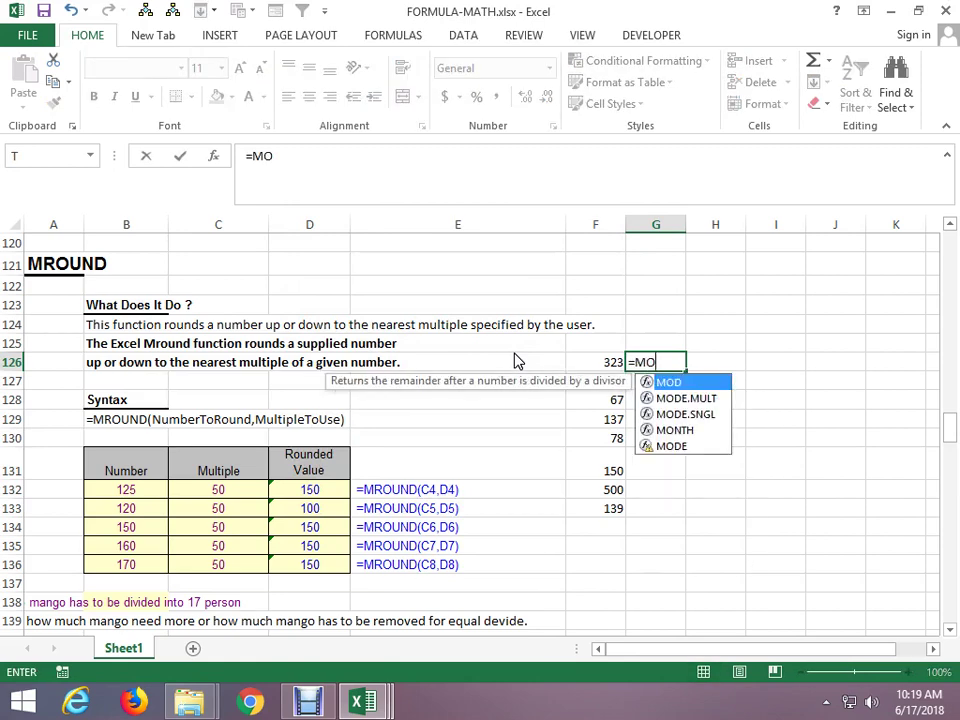
pyautogui.press('BackSpace')
pyautogui.write('R')
pyautogui.press('Tab')
pyautogui.press('Left')
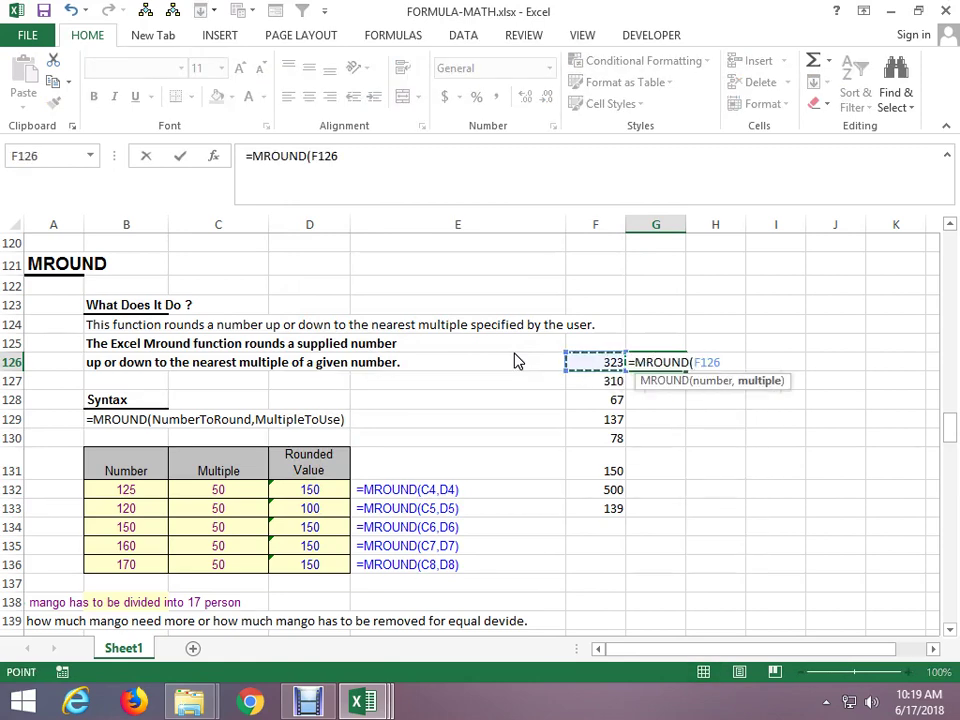
pyautogui.write(',50')
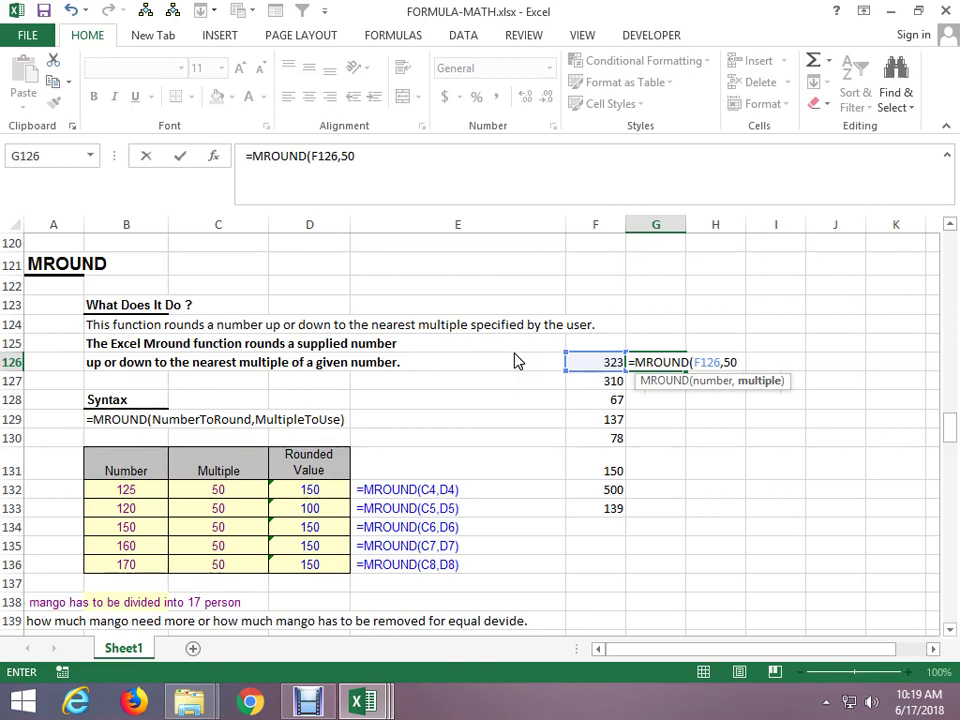
pyautogui.hotkey('ctrl', 'Return')
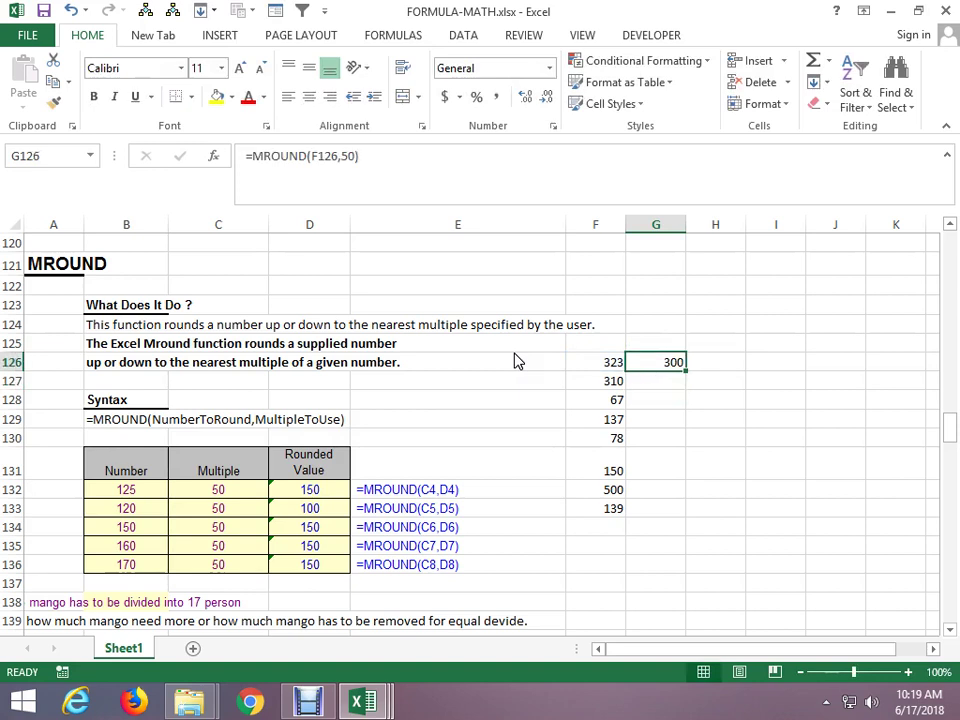
pyautogui.press('Left')
# Copy the MROUND formula into G127 and change F127 to 325 so it rounds to 350.
pyautogui.press('Right')
pyautogui.press('Right')
pyautogui.press('Left')
pyautogui.press('Down')
pyautogui.hotkey('ctrl', 'd')
pyautogui.press('Left')
pyautogui.write('3')
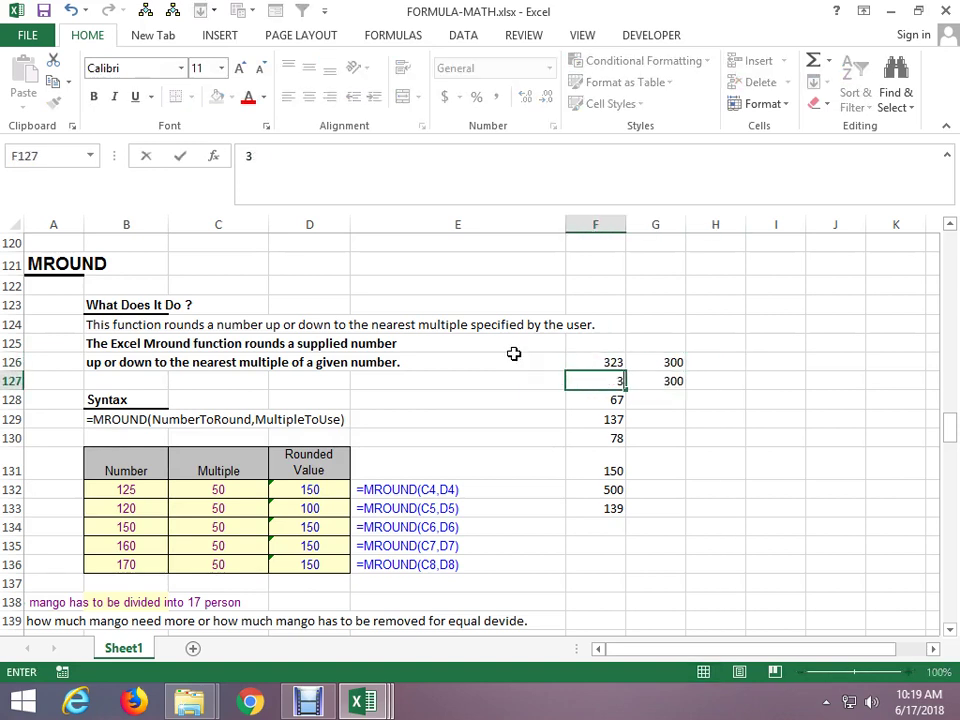
pyautogui.write('25')
pyautogui.hotkey('ctrl', 'Return')
# Note 300 in G123 and 350 in H123, discarding a half-typed entry in I123.
pyautogui.press('Up')
pyautogui.press('Up')
pyautogui.press('Up')
pyautogui.press('Right')
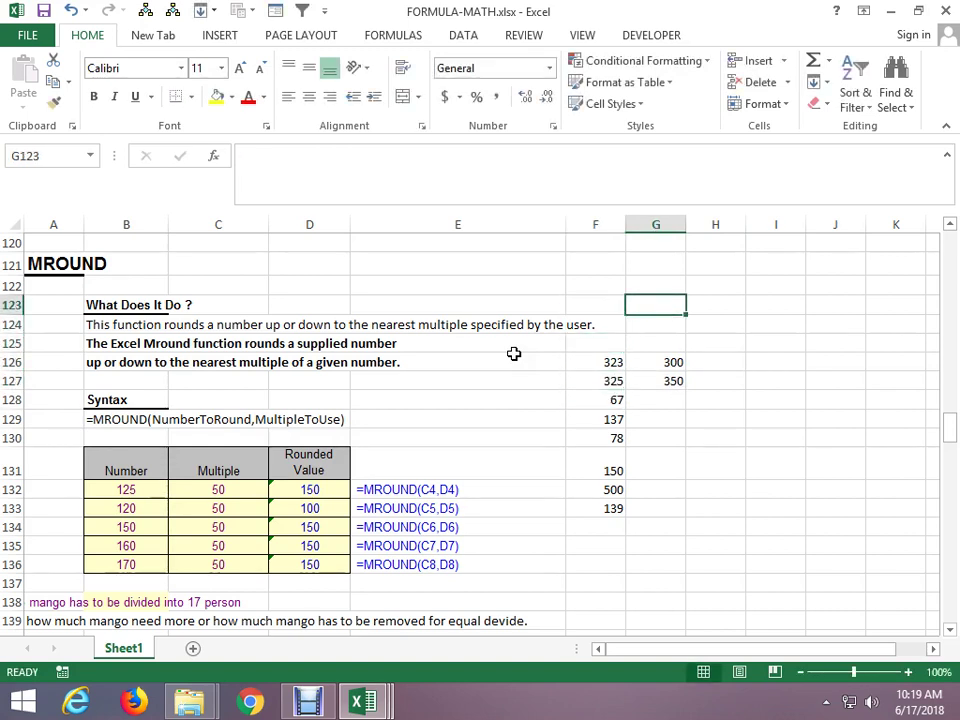
pyautogui.write('300')
pyautogui.press('Tab')
pyautogui.write('350')
pyautogui.hotkey('ctrl', 'Return')
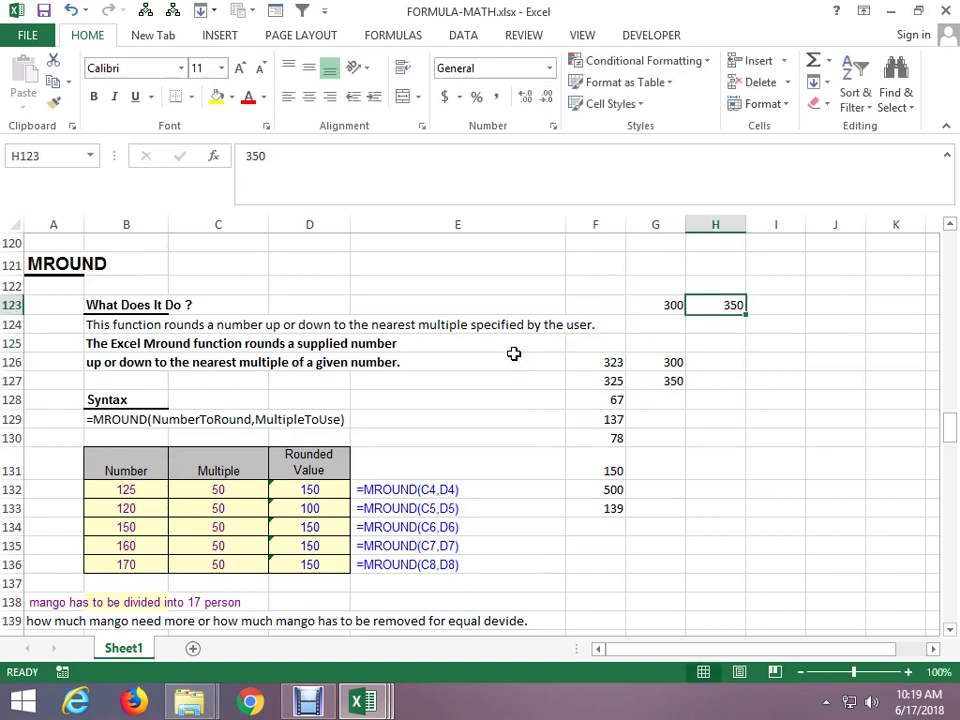
pyautogui.press('Right')
pyautogui.write('32')
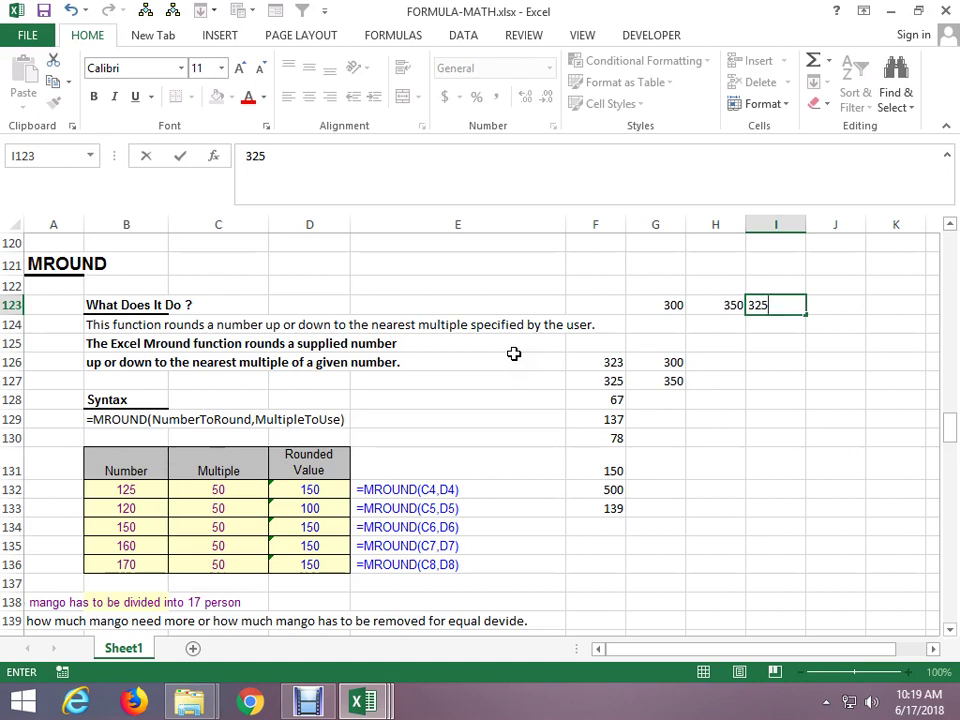
pyautogui.press('Escape')
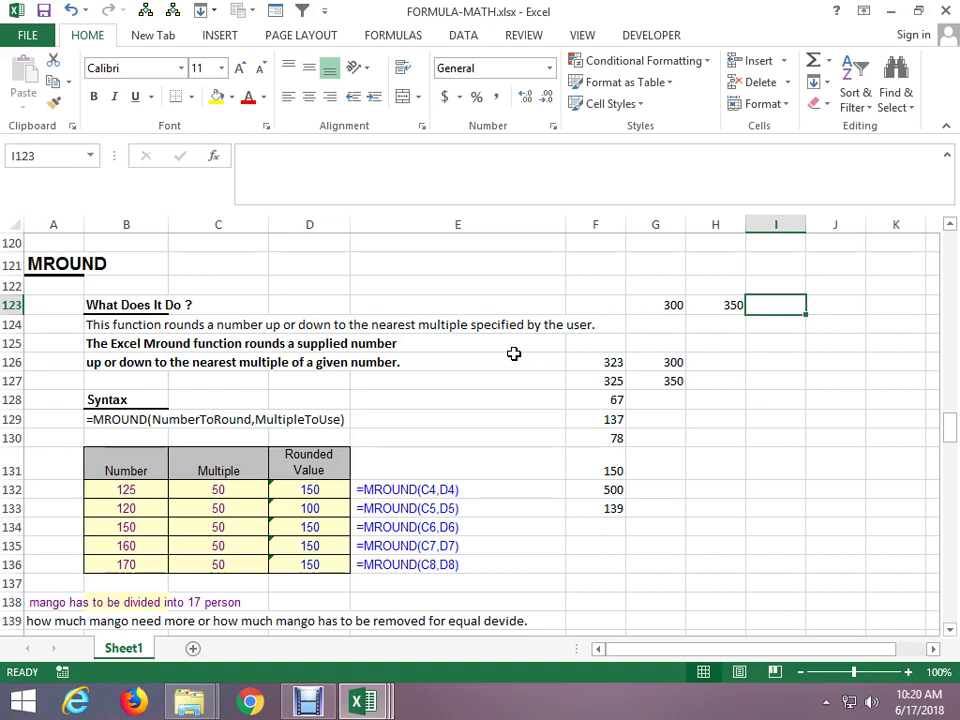
pyautogui.press('Left')
pyautogui.press('Left')
pyautogui.press('Down')
pyautogui.press('Down')
pyautogui.press('Down')
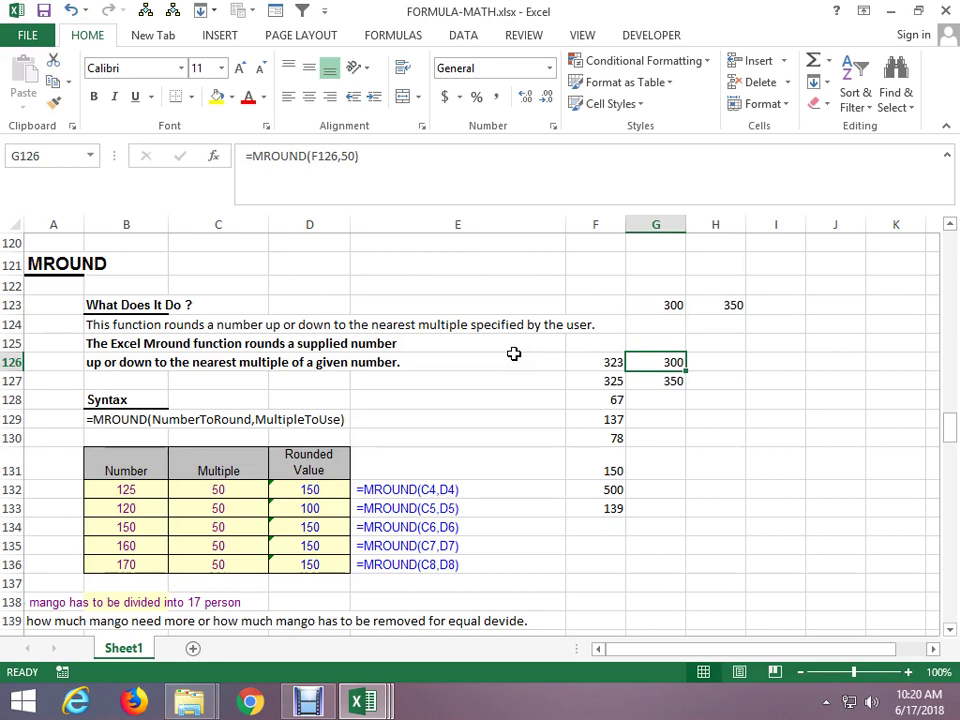
# Enter =MROUND(F126,40) in H126 and fill it down to H128, giving 320, 320, 80.
pyautogui.press('Right')
pyautogui.write('M')
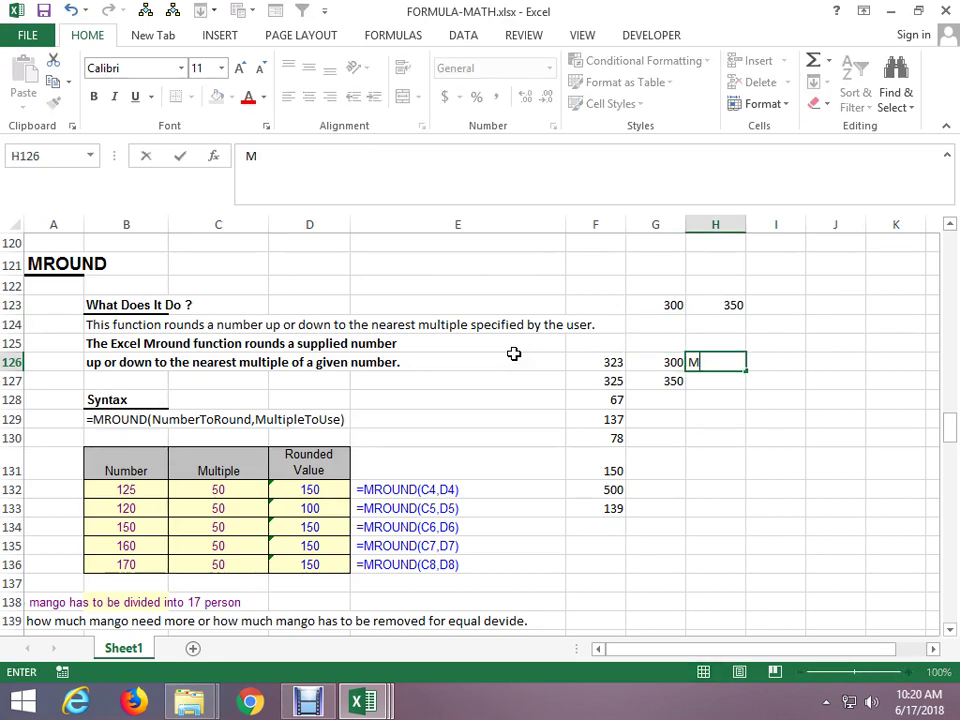
pyautogui.press('BackSpace')
pyautogui.write('=MR')
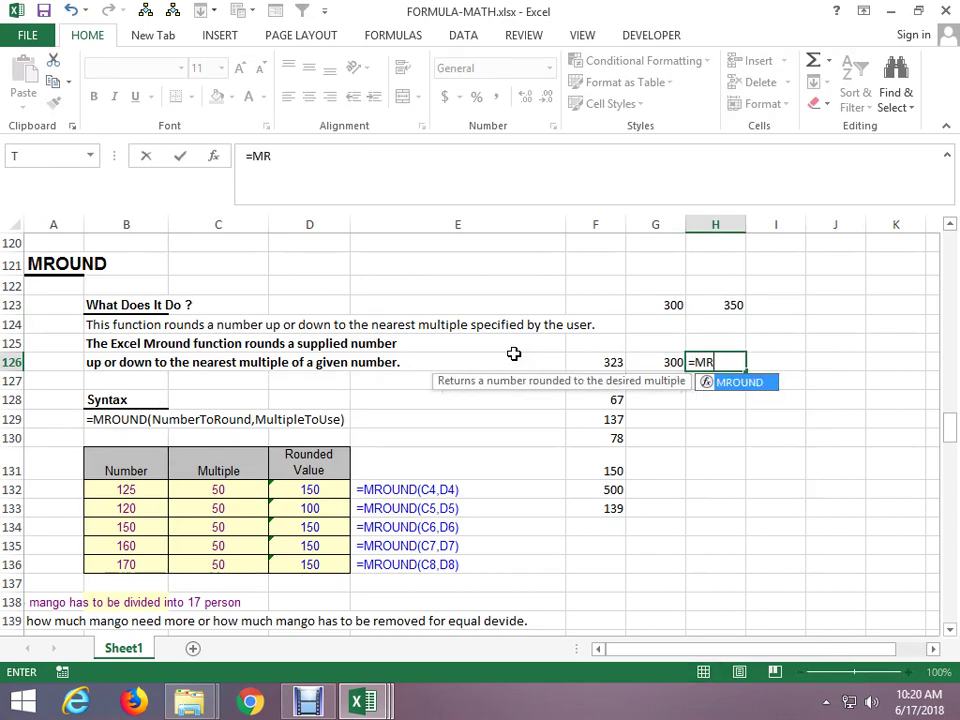
pyautogui.write('O')
pyautogui.press('Tab')
pyautogui.press('Left')
pyautogui.press('Left')
pyautogui.write(',')
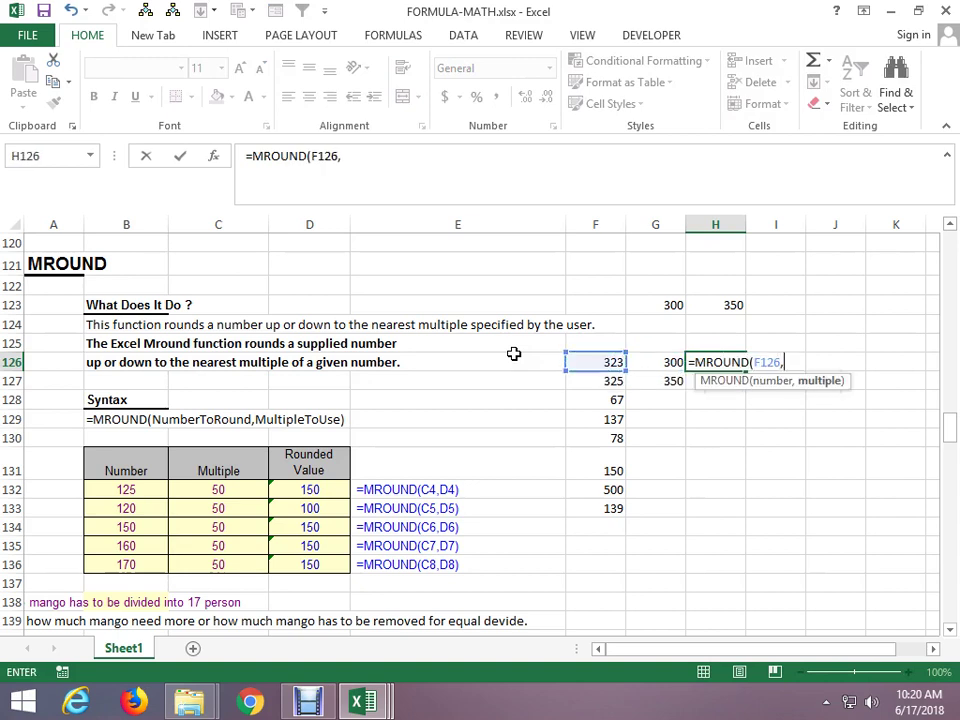
pyautogui.press('BackSpace')
pyautogui.press('BackSpace')
pyautogui.write('4')
pyautogui.hotkey('ctrl', 'Return')
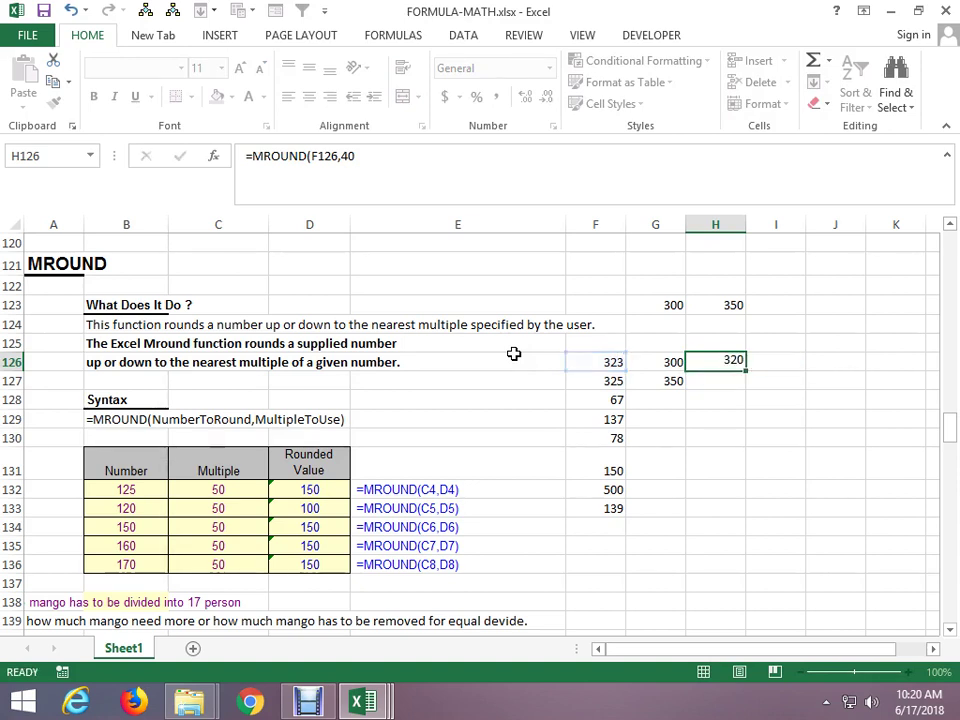
pyautogui.press('Down')
pyautogui.hotkey('ctrl', 'd')
pyautogui.press('Down')
pyautogui.hotkey('ctrl', 'd')
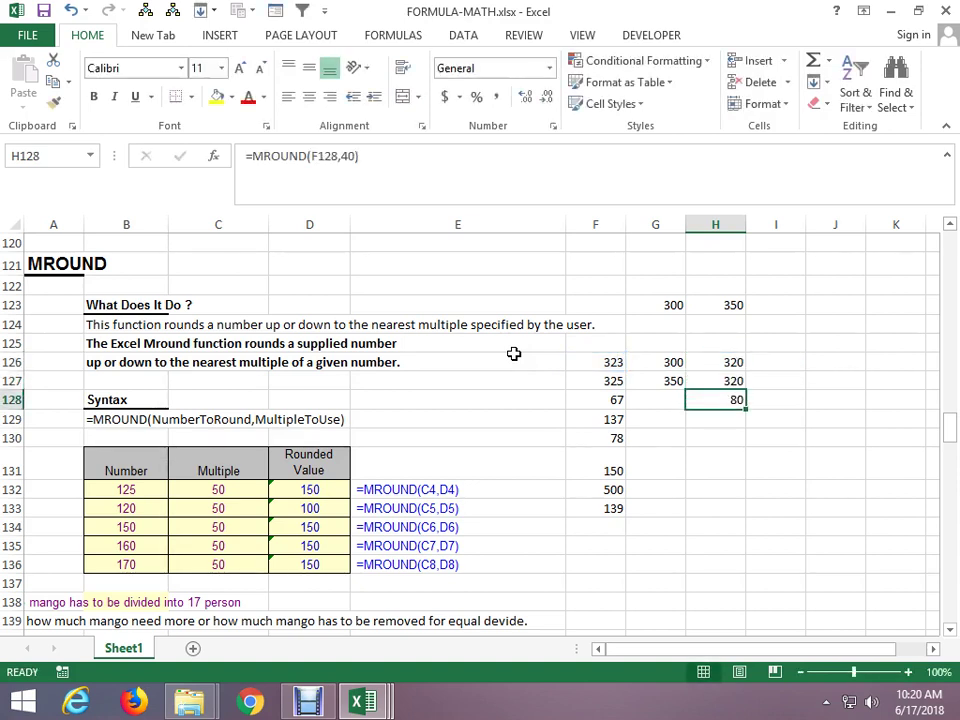
# Replace the 67 in F128 with 245.
pyautogui.press('Up')
pyautogui.press('Down')
pyautogui.press('Left')
pyautogui.press('Left')
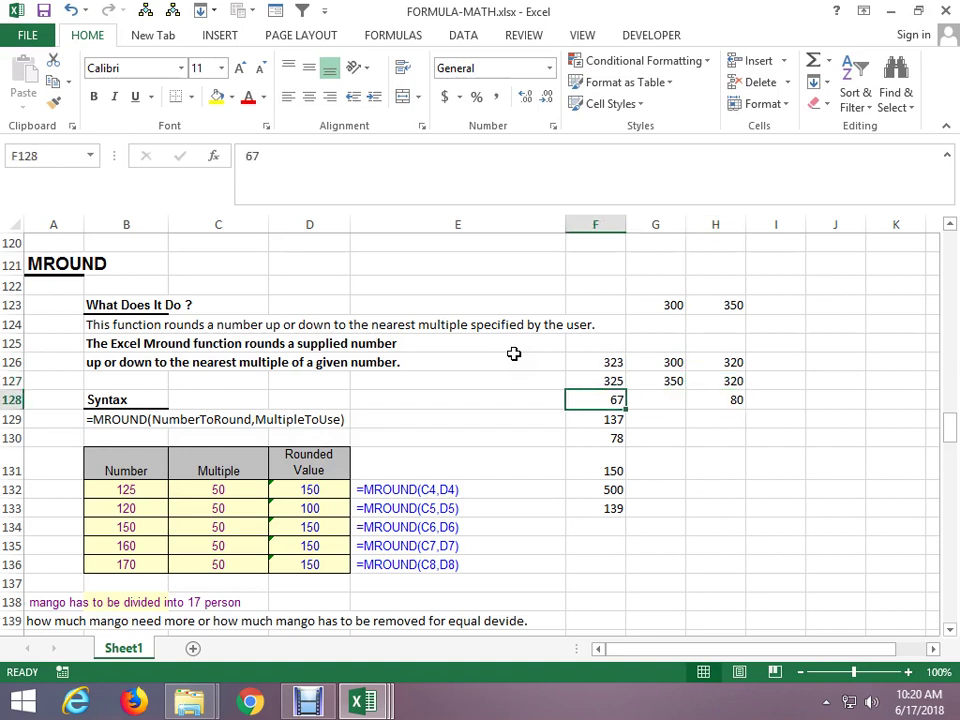
pyautogui.write('3')
pyautogui.write('245')
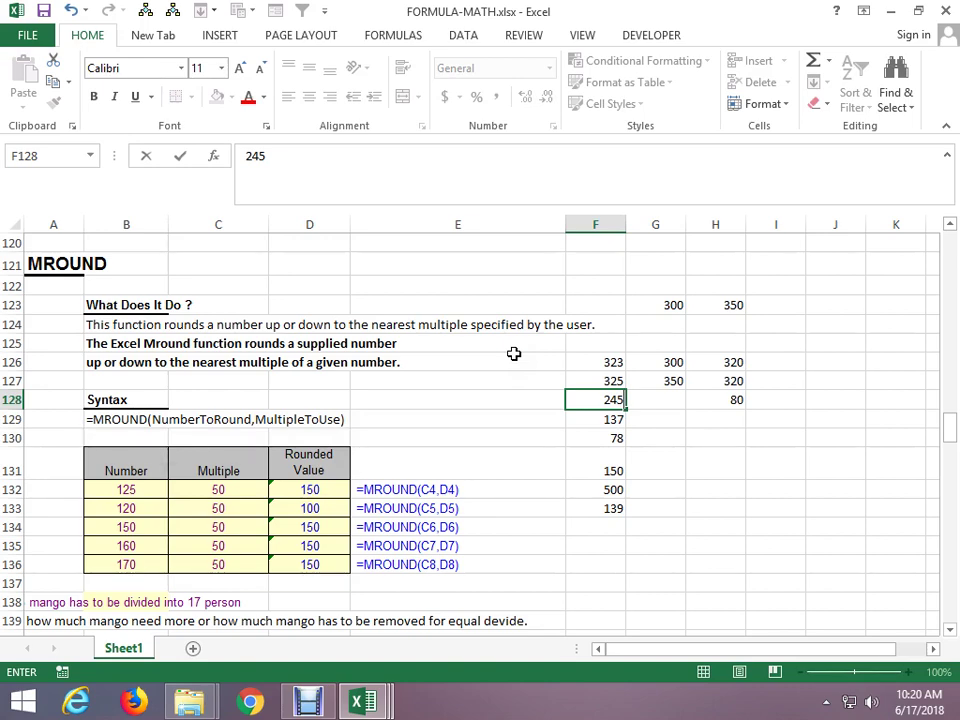
# Confirm 245 in F128 and check that H128 now rounds it to 240.
pyautogui.hotkey('ctrl', 'Return')
pyautogui.press('Right')
pyautogui.press('Right')
pyautogui.scroll(-6, 513, 358)
pyautogui.scroll(2, 622, 356)
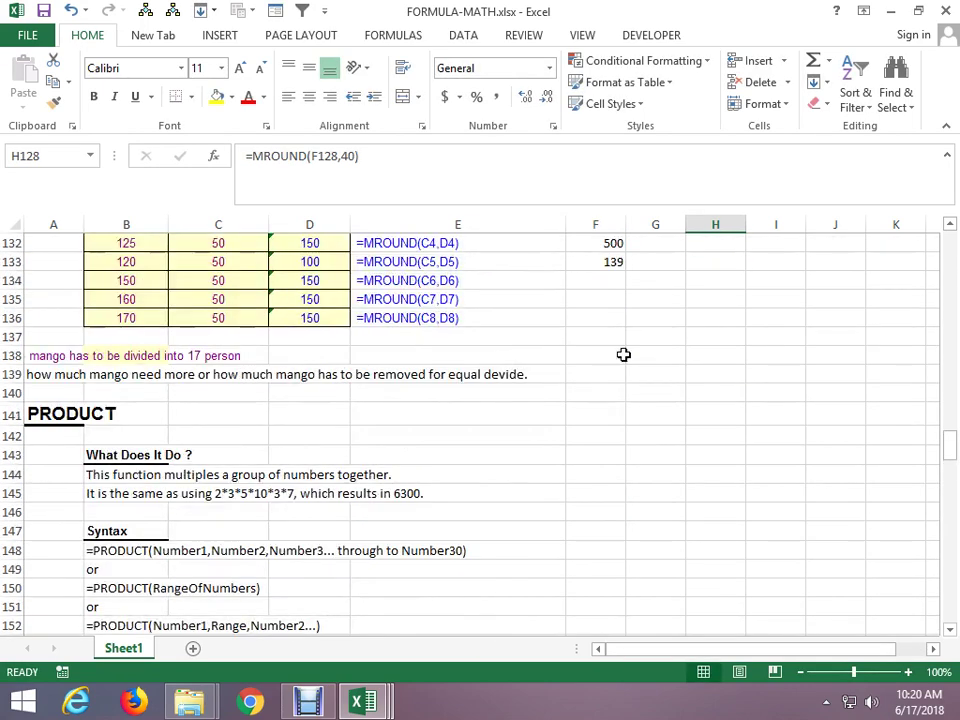
pyautogui.scroll(2, 626, 353)
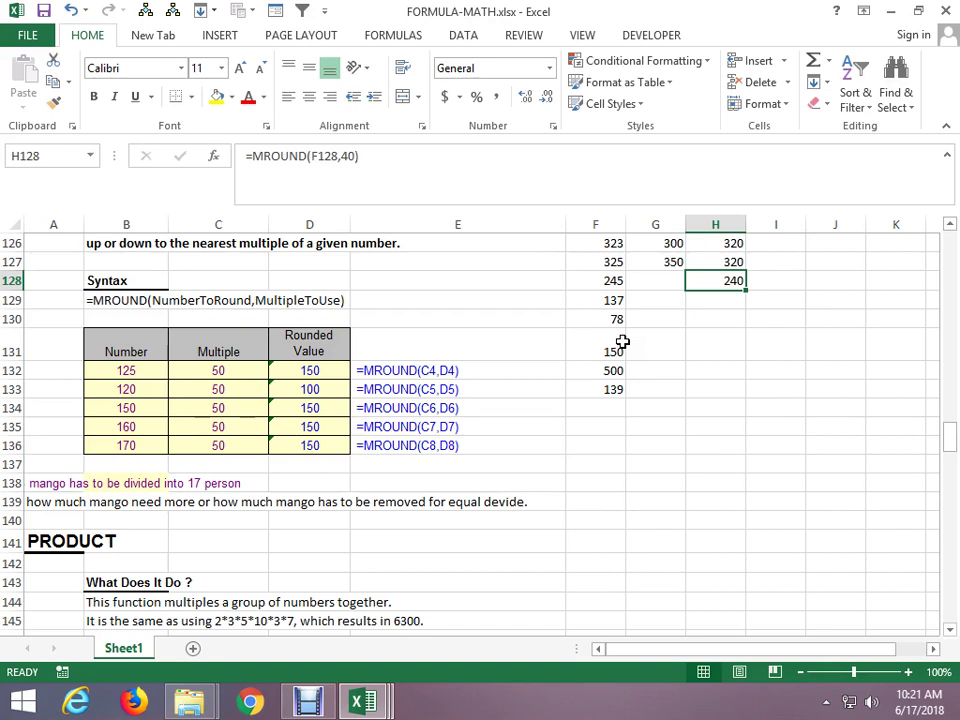
# Select the rounding results in G126:H128 and delete them.
pyautogui.click(645, 281)
pyautogui.press('Up')
pyautogui.press('Up')
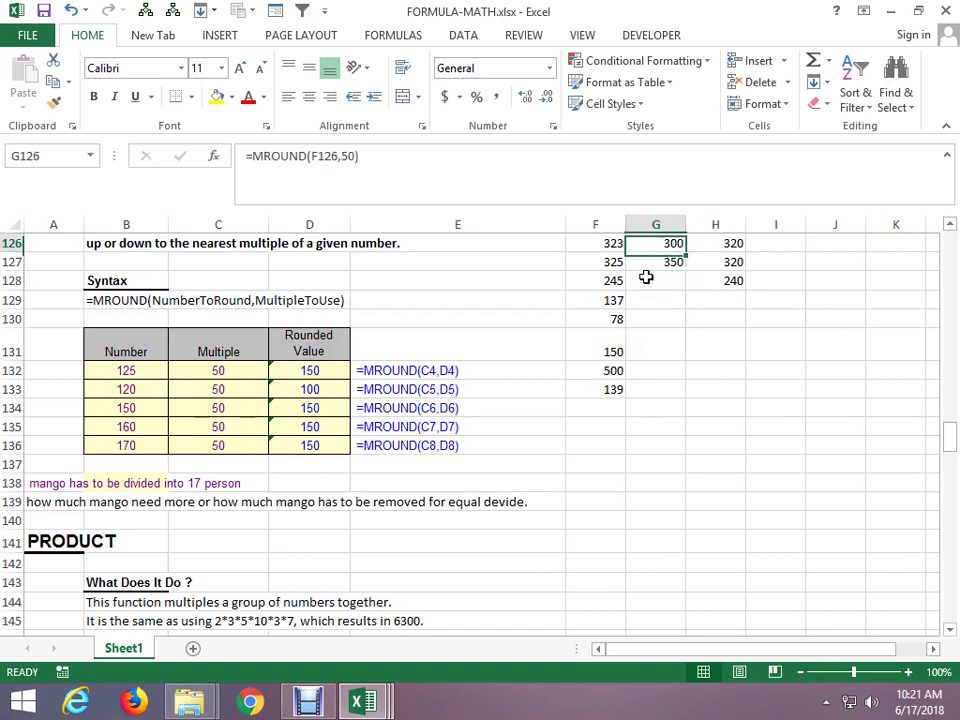
pyautogui.press('Up')
pyautogui.press('Down')
pyautogui.hotkey('shift', 'Down')
pyautogui.hotkey('shift', 'Down')
pyautogui.hotkey('shift', 'Right')
pyautogui.press('Delete')
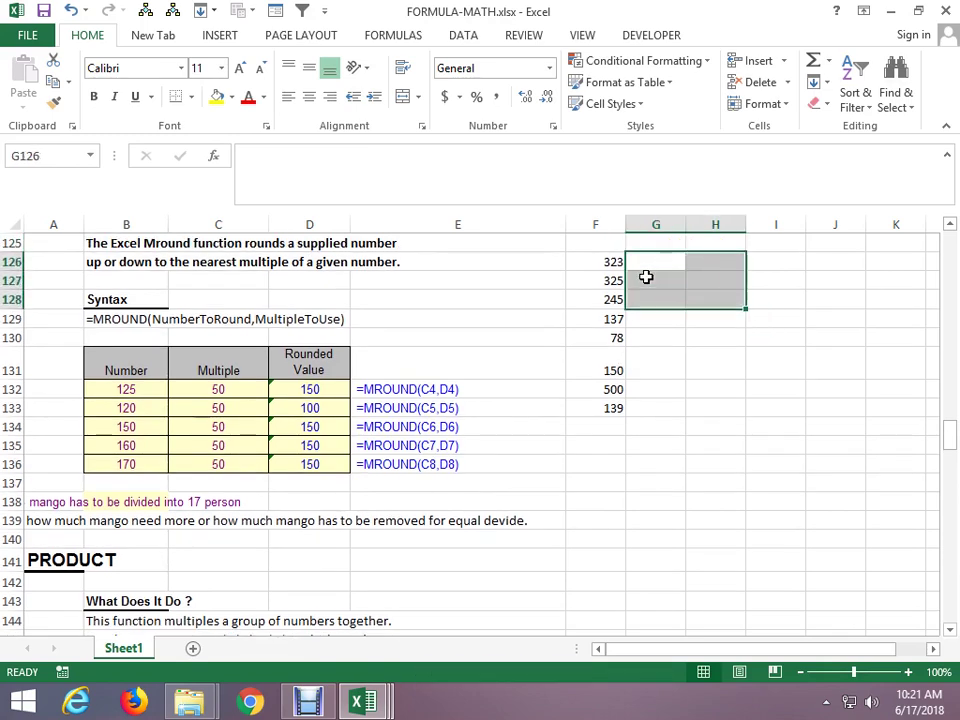
pyautogui.press('Left')
# Enter =RANDBETWEEN(10,90) in F126.
pyautogui.write('=RA')
pyautogui.press('Down')
pyautogui.press('Down')
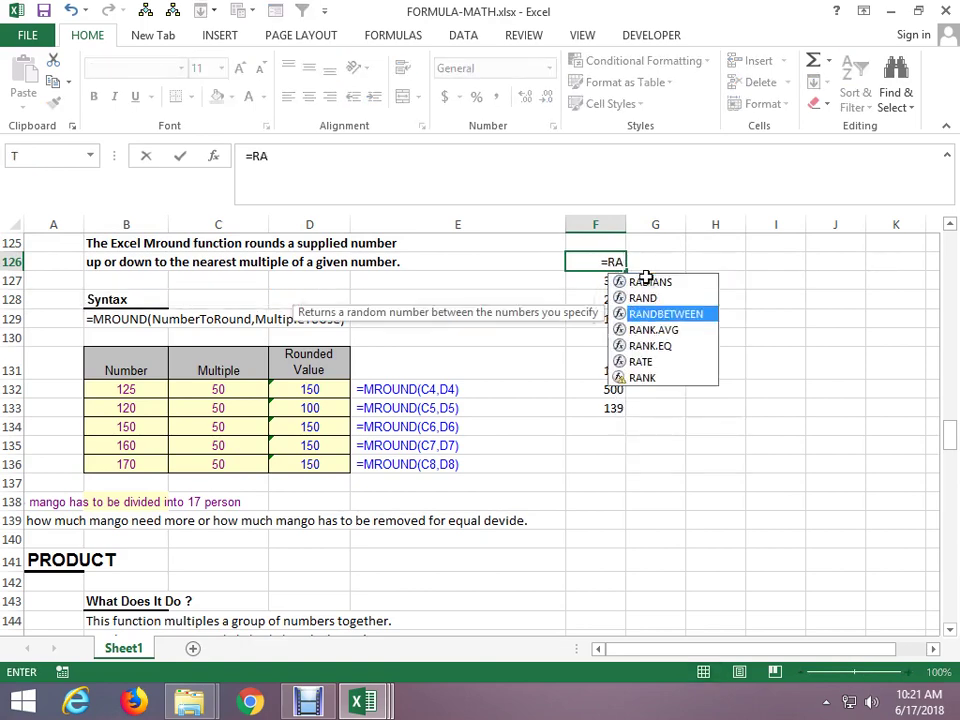
pyautogui.press('Tab')
pyautogui.write('10,')
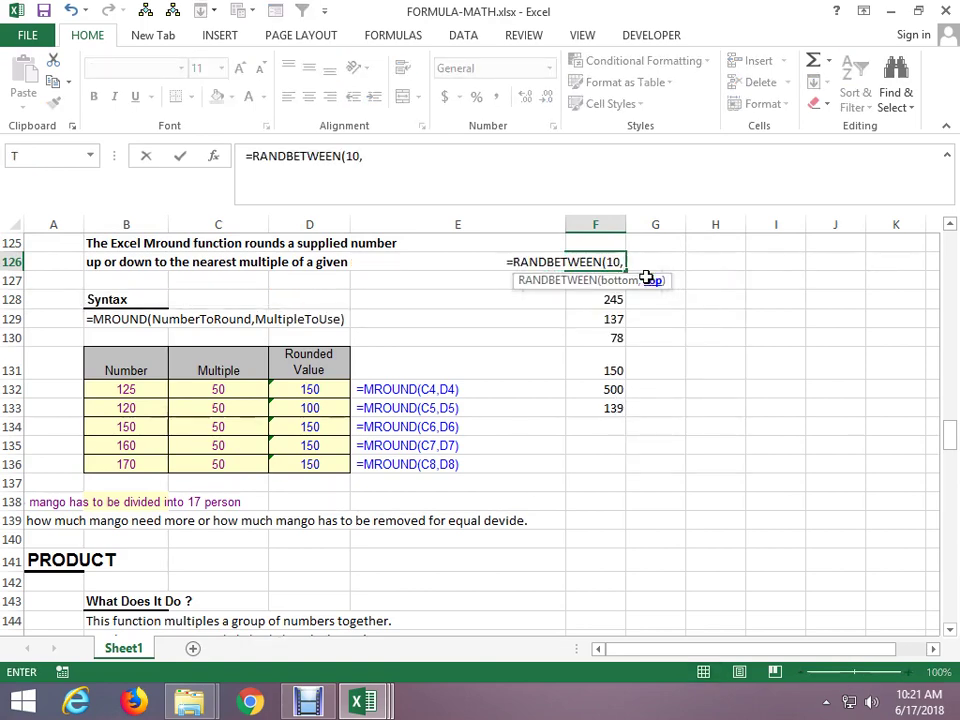
pyautogui.write('90')
pyautogui.press('Return')
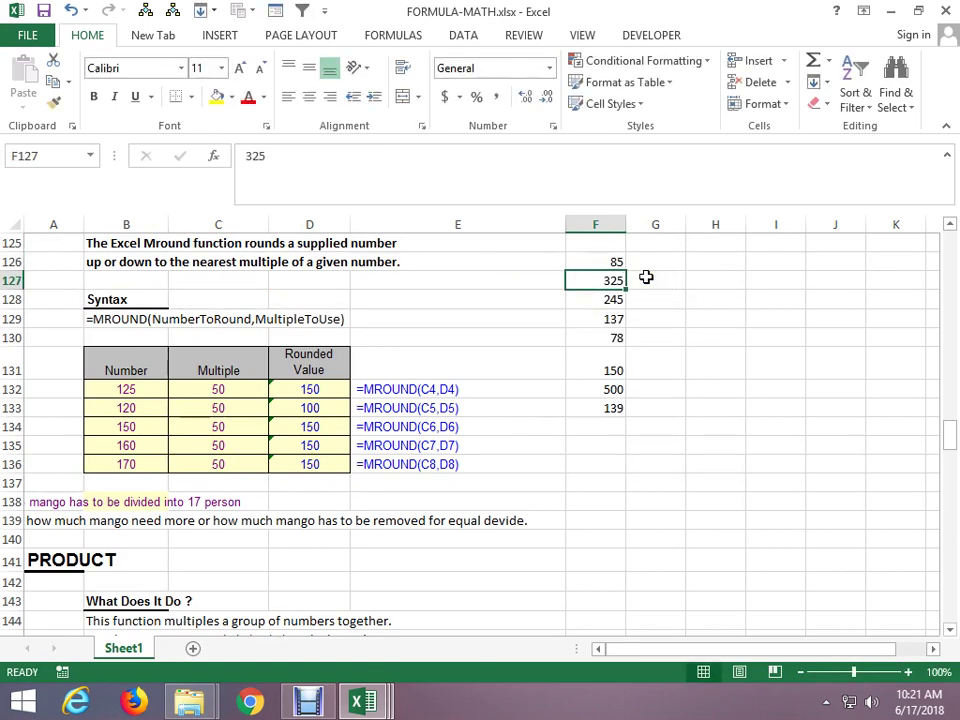
# Fill the random formula down to F133 and paste the numbers back as fixed values.
pyautogui.press('Up')
pyautogui.hotkey('ctrl', 'shift', 'Down')
pyautogui.hotkey('ctrl', 'd')
pyautogui.hotkey('ctrl', 'c')
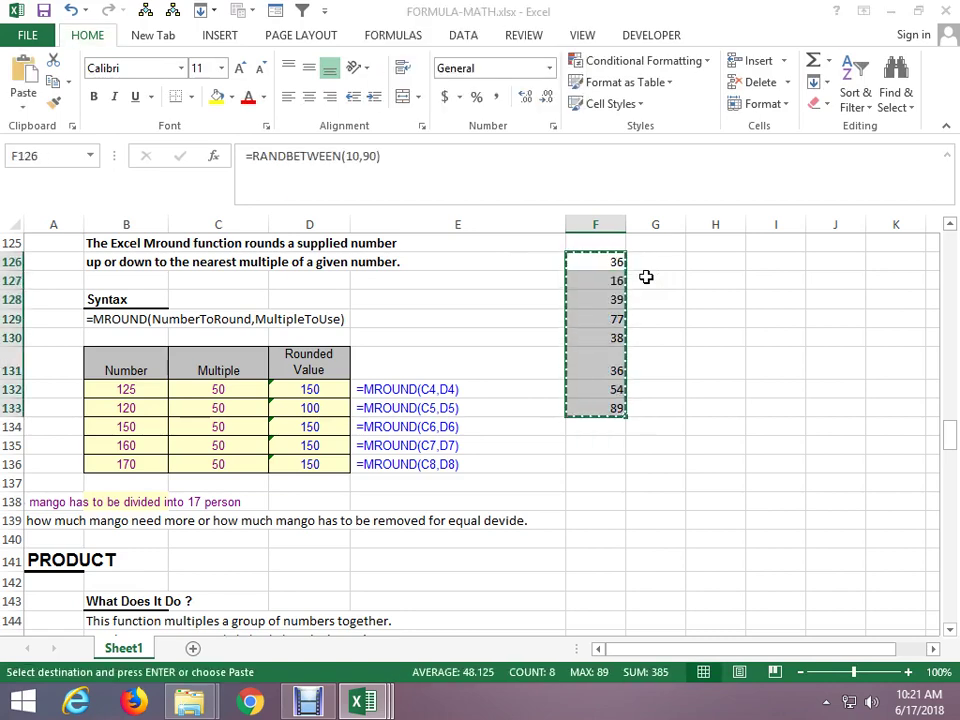
pyautogui.hotkey('ctrl', 'alt', 'v')
pyautogui.press('Right')
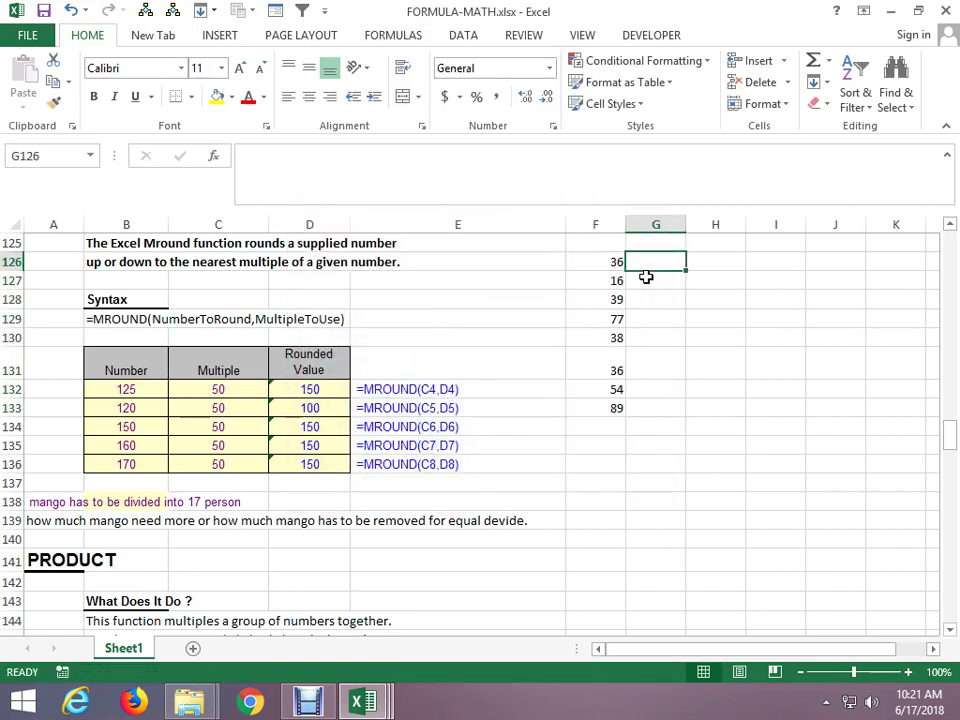
pyautogui.write('=M')
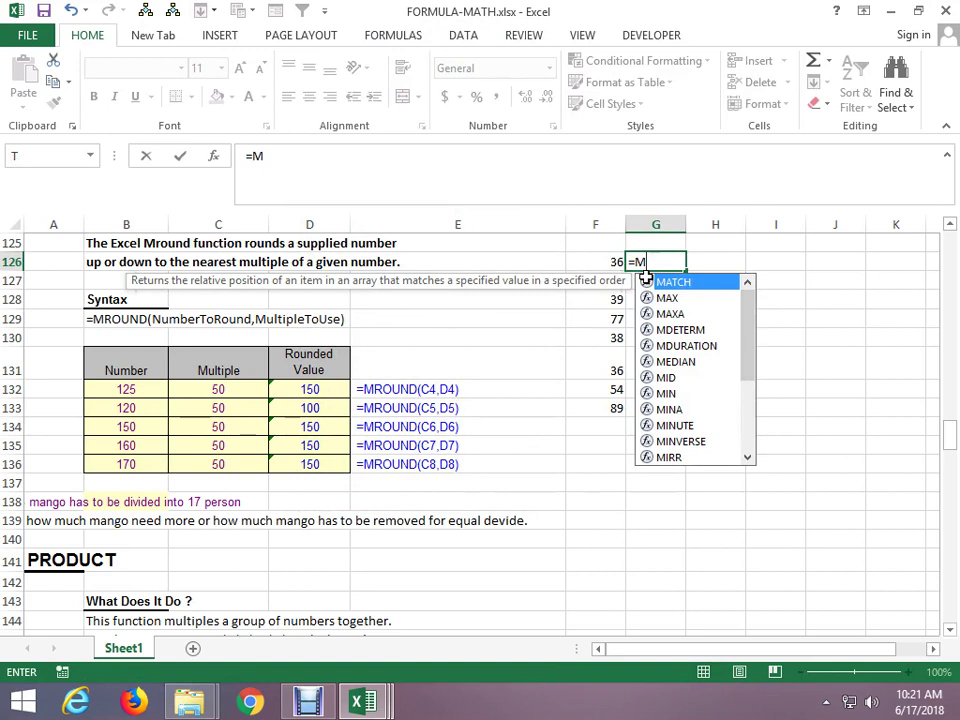
pyautogui.write('RU')
# Finish =MROUND(F126,20) in G126 to round F126 to the nearest 20.
pyautogui.press('BackSpace')
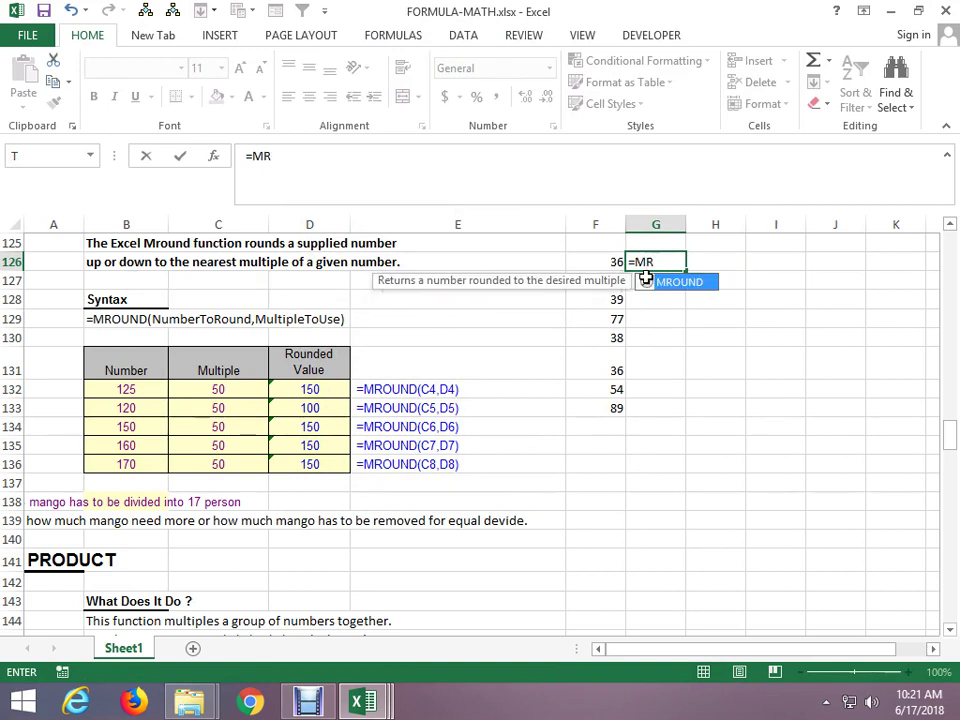
pyautogui.write('O')
pyautogui.press('Tab')
pyautogui.press('Left')
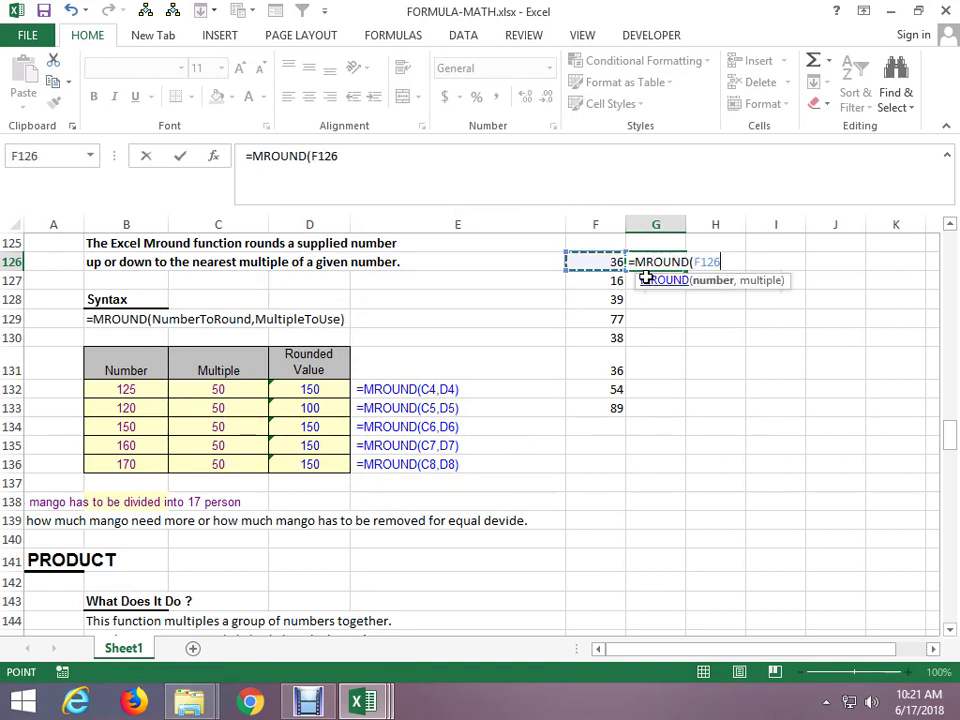
pyautogui.write(',20')
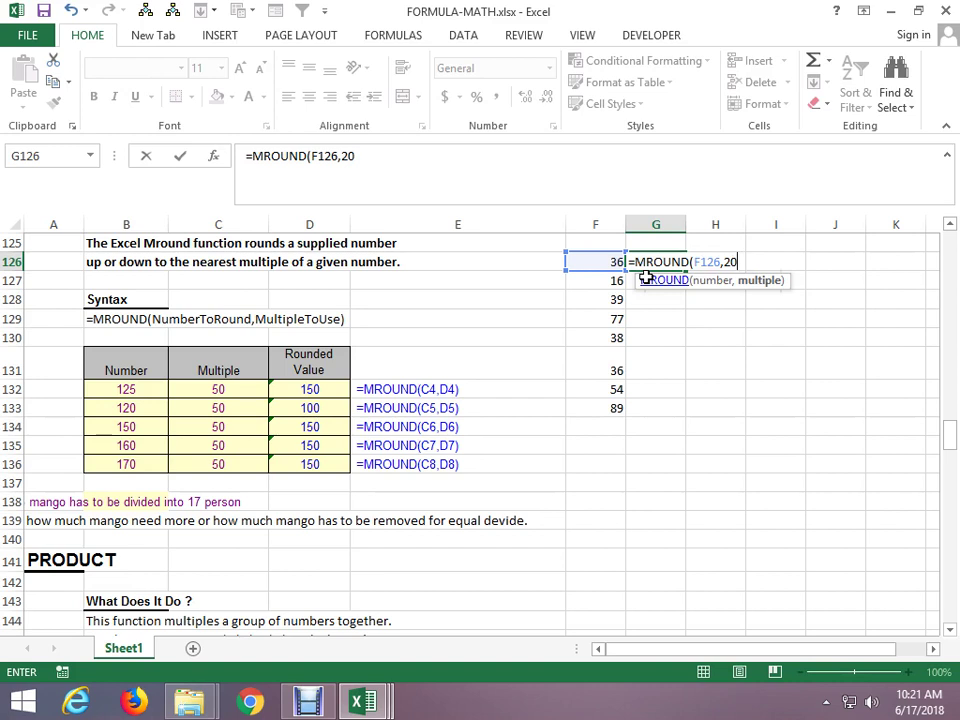
pyautogui.press('Return')
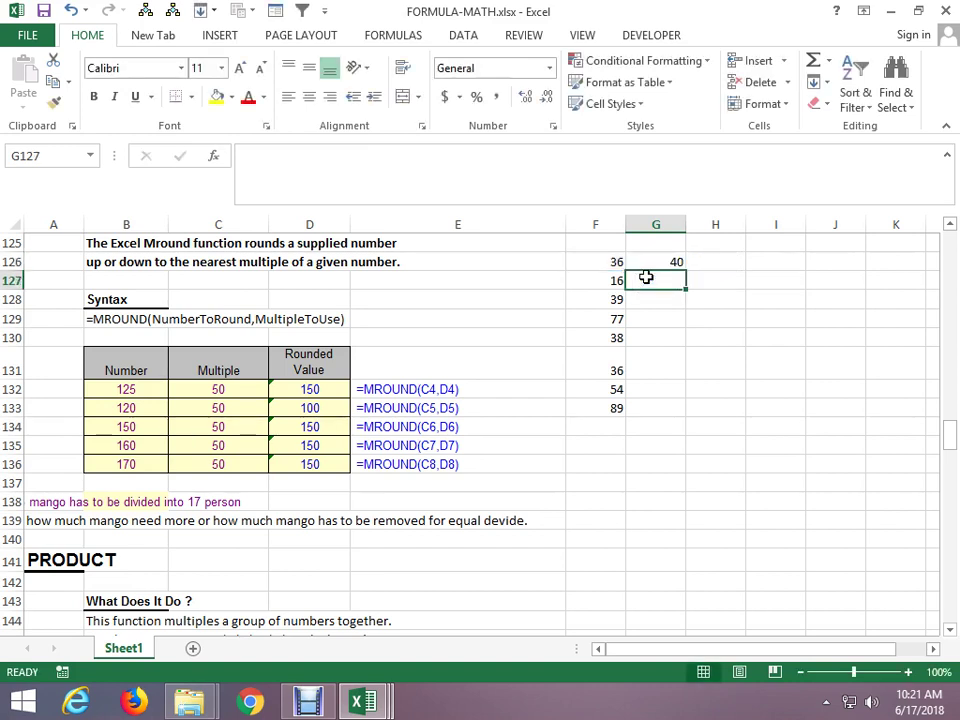
# Enter 29 in F127 and 30 in F128, and copy the rounding formula into G128.
pyautogui.press('Down')
pyautogui.press('Up')
pyautogui.press('Left')
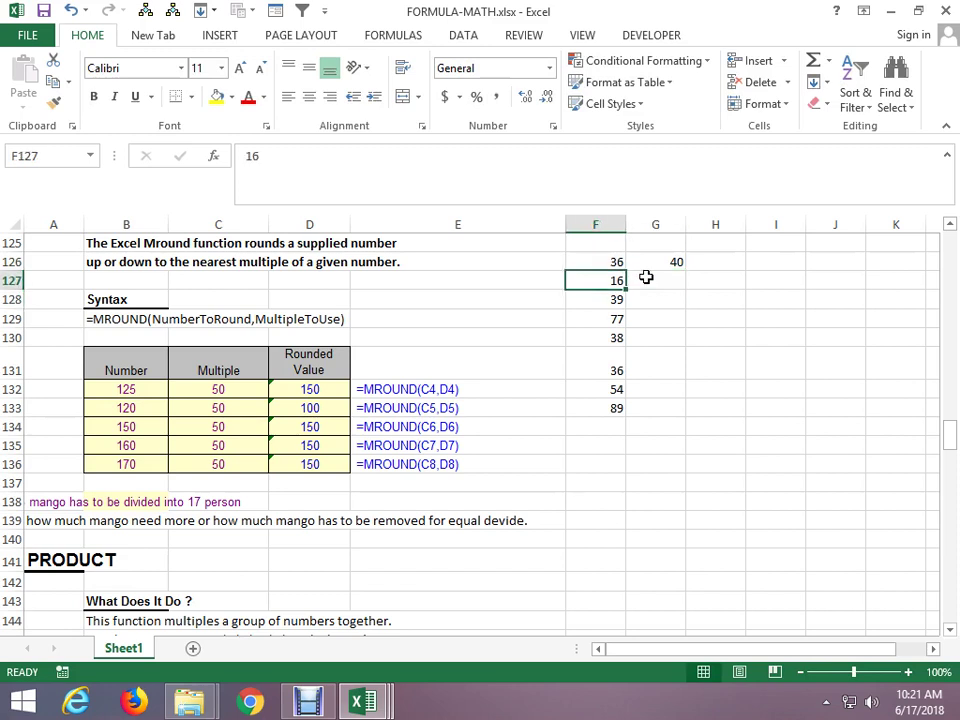
pyautogui.write('2')
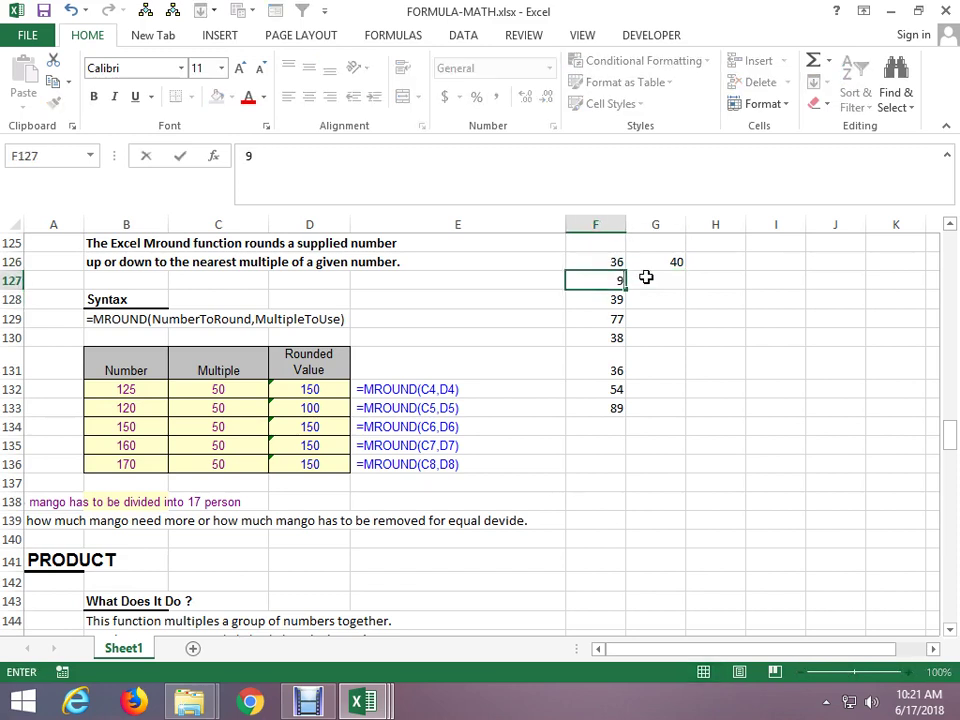
pyautogui.write('9')
pyautogui.press('Tab')
pyautogui.press('Return')
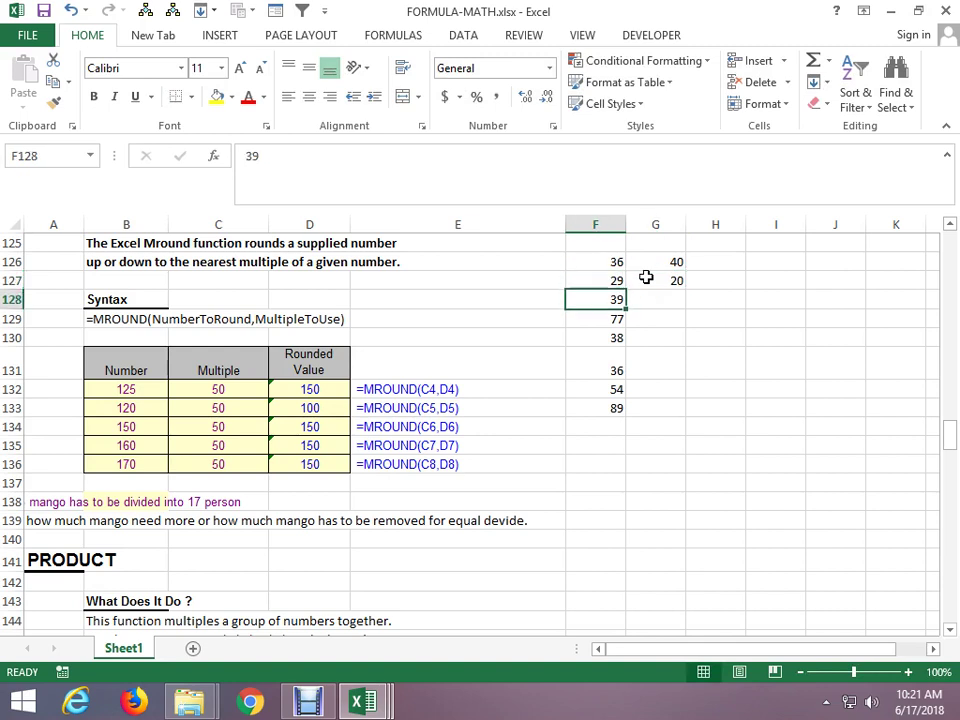
pyautogui.write('30')
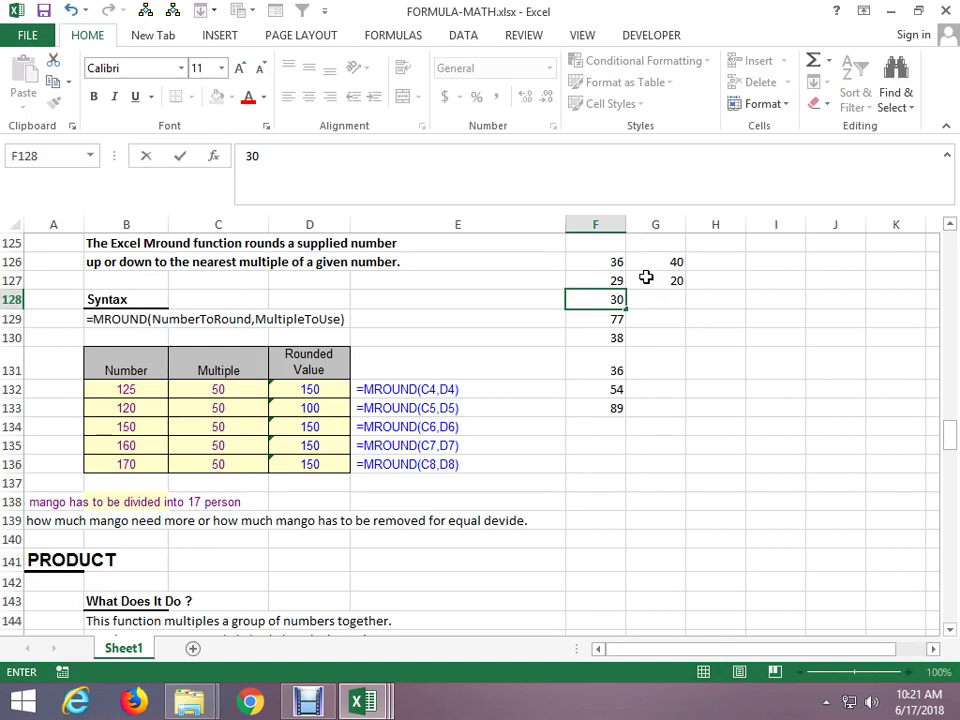
pyautogui.press('Tab')
pyautogui.hotkey('ctrl', 'd')
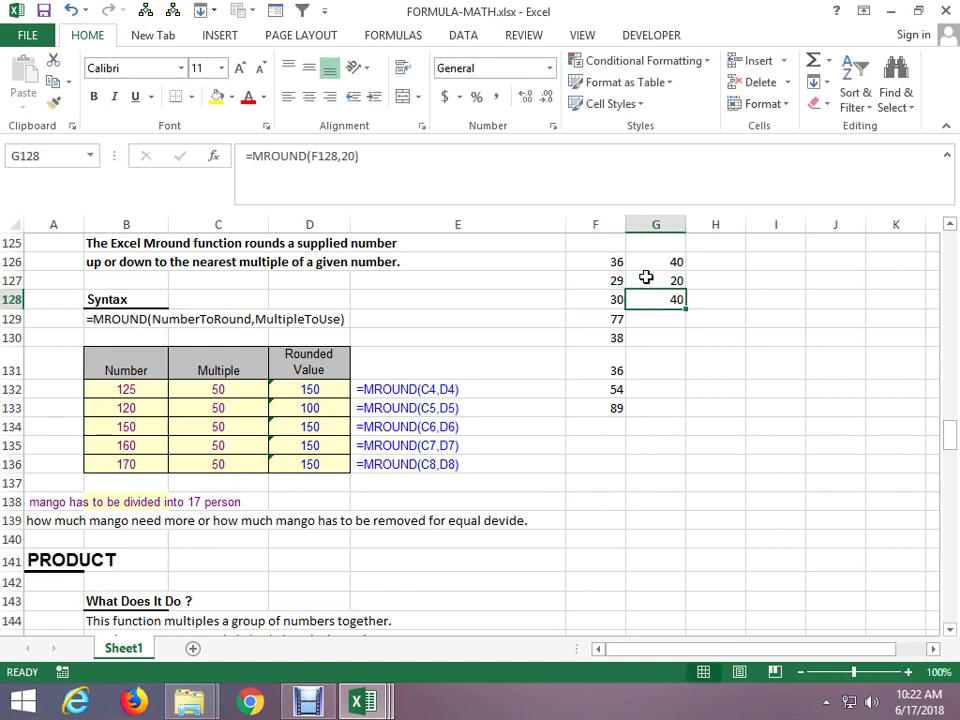
# Enter 9 in F129 and copy the MROUND formula into G129.
pyautogui.press('Up')
pyautogui.press('Left')
pyautogui.press('Up')
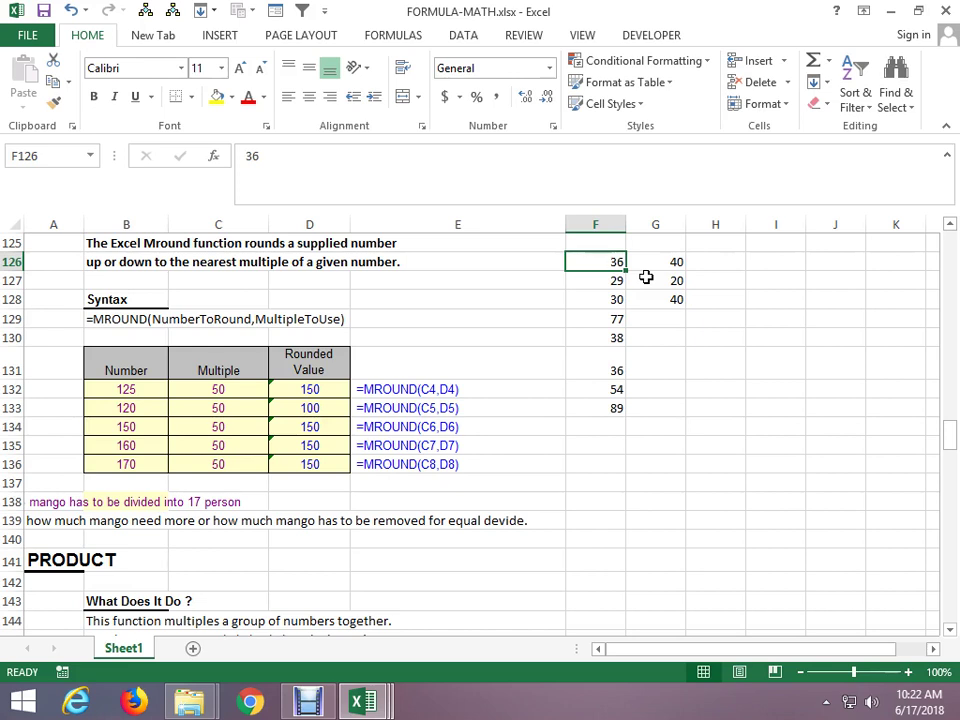
pyautogui.press('Up')
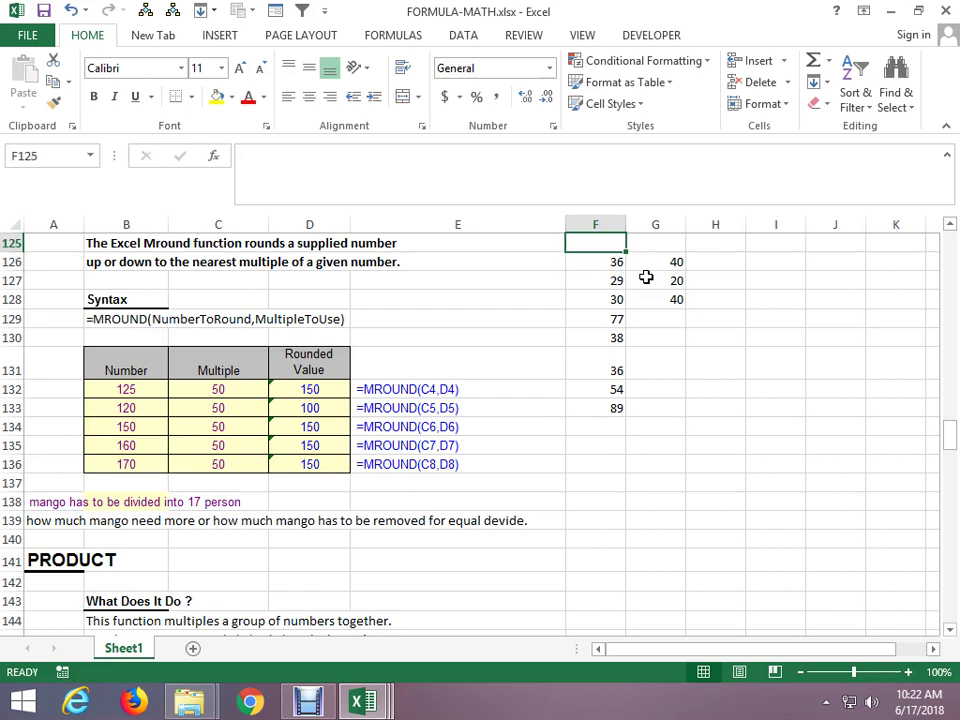
pyautogui.press('Right')
pyautogui.press('Down')
pyautogui.press('Left')
pyautogui.press('Down')
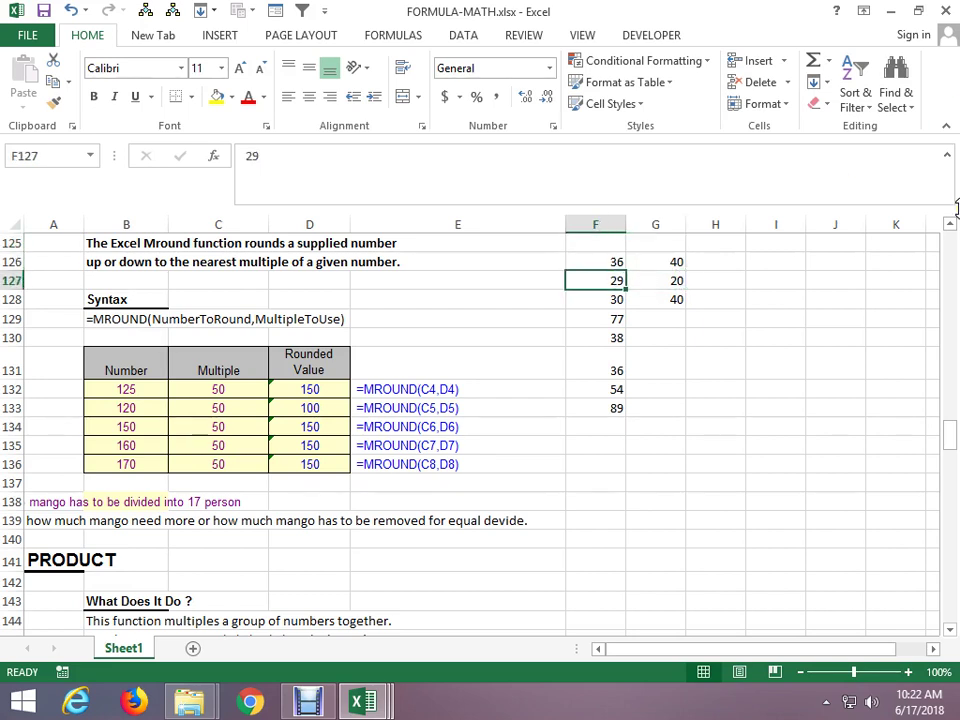
pyautogui.press('Down')
pyautogui.press('Down')
pyautogui.write('9')
pyautogui.press('Right')
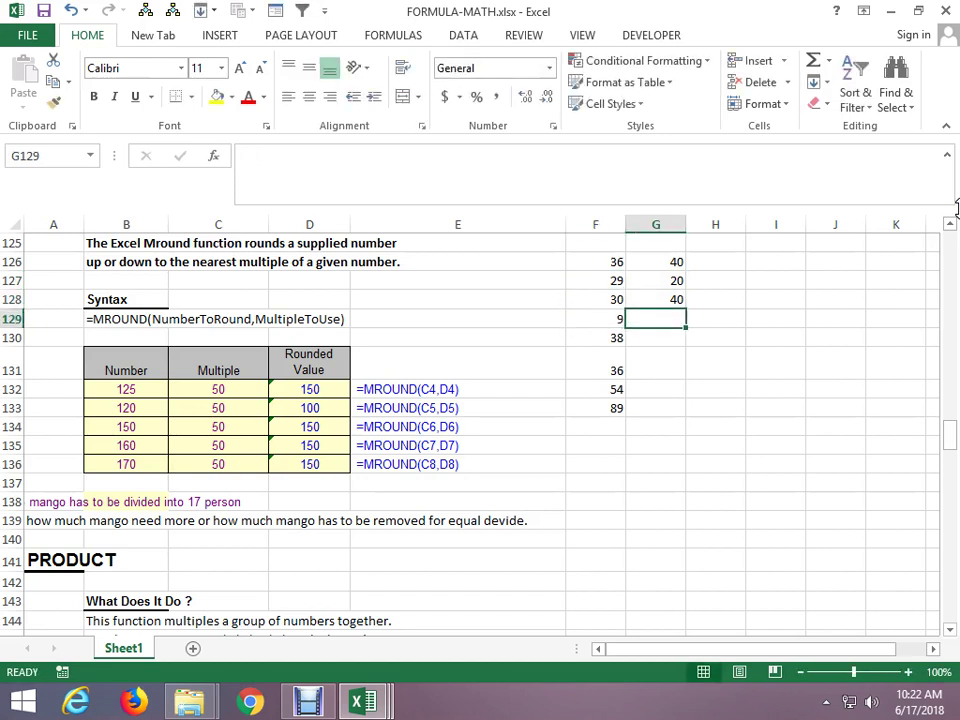
pyautogui.hotkey('ctrl', 'd')
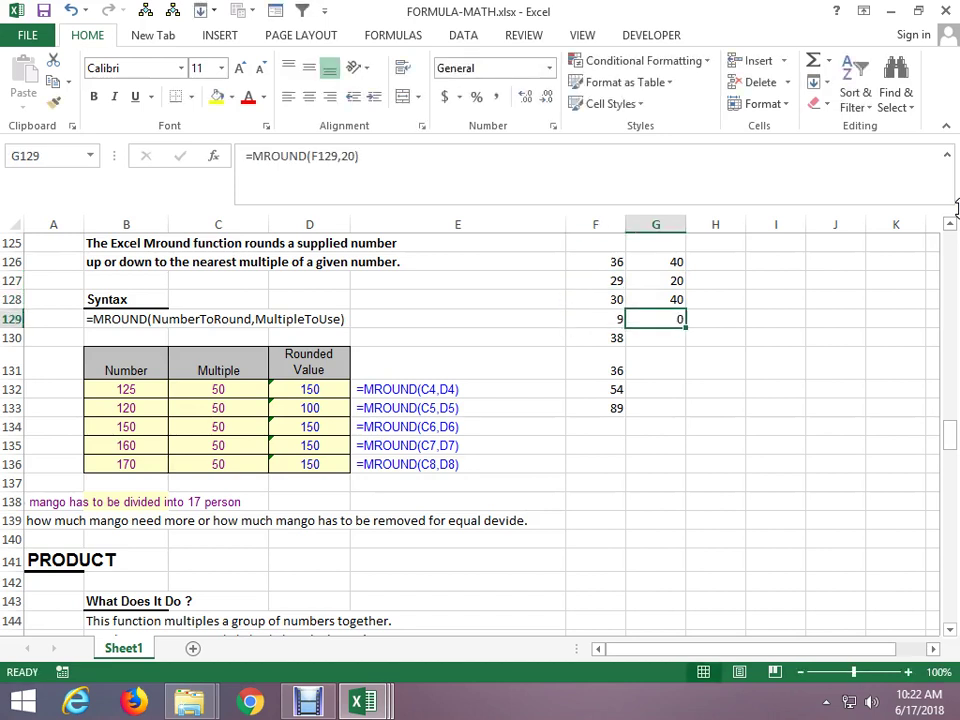
pyautogui.press('Left')
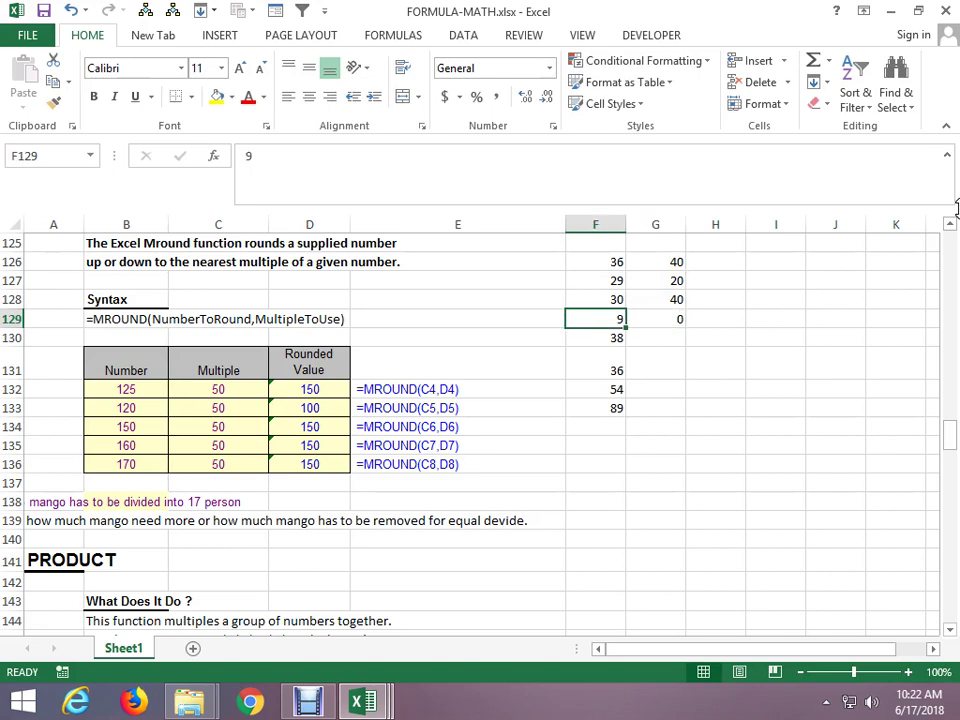
pyautogui.press('Up')
pyautogui.press('Up')
pyautogui.press('Up')
# Enter =RANDBETWEEN(45,980) in F126 and fill it down through F133.
pyautogui.write('=RAM')
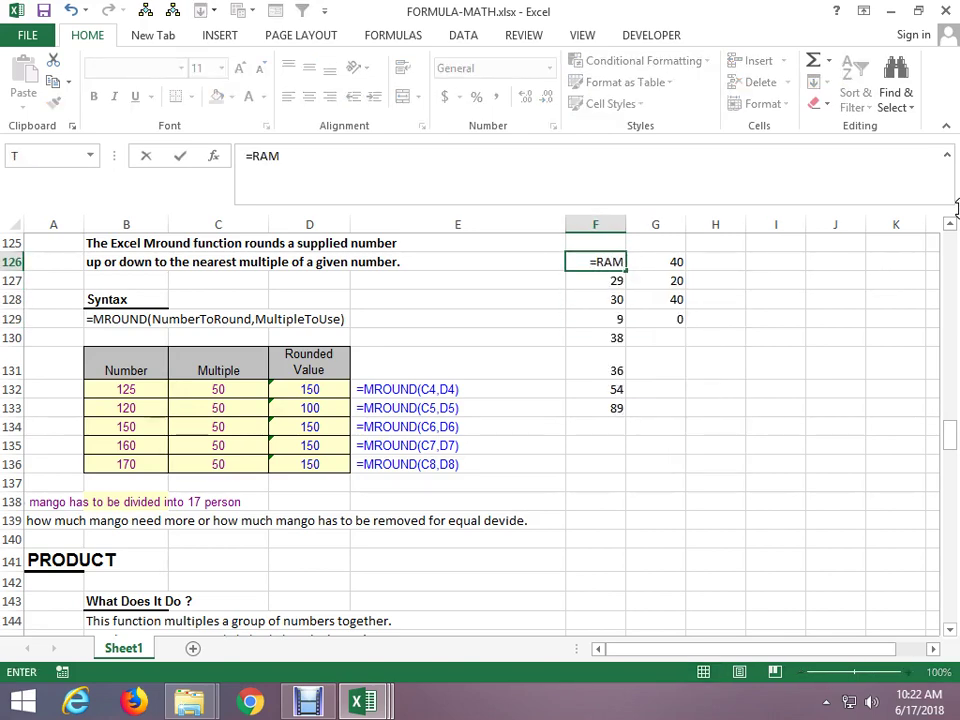
pyautogui.press('BackSpace')
pyautogui.write('N')
pyautogui.press('Down')
pyautogui.press('Tab')
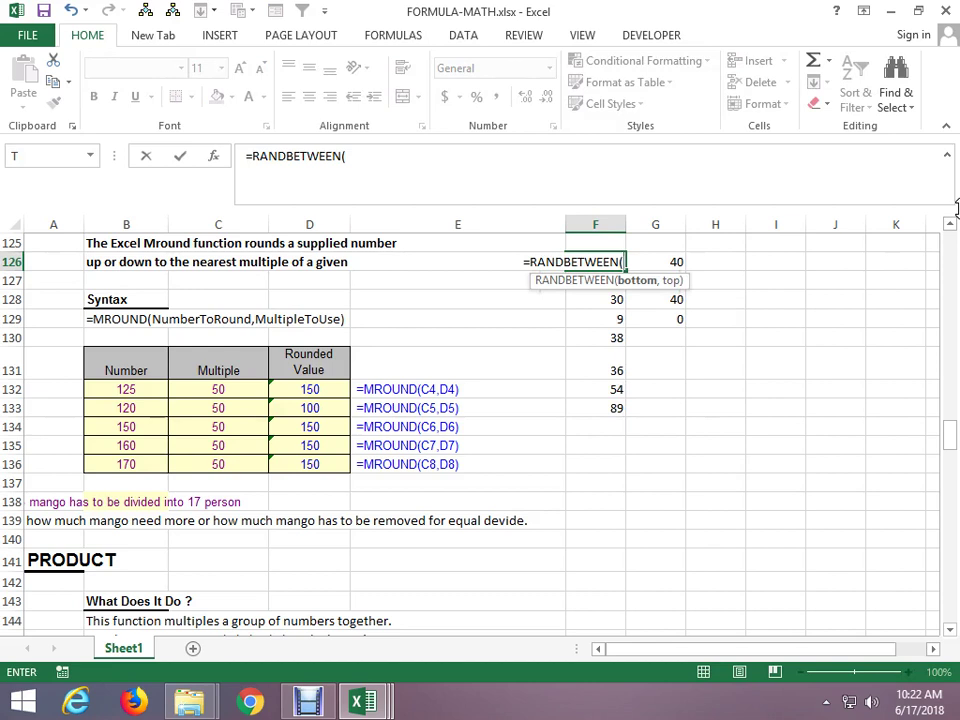
pyautogui.write('45,78')
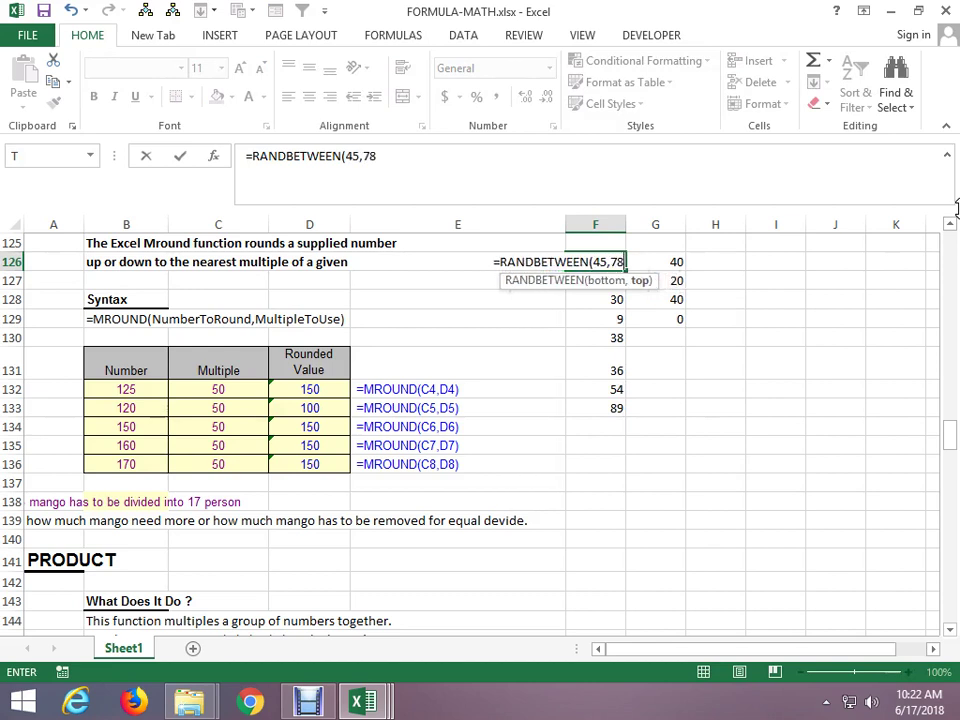
pyautogui.press('BackSpace')
pyautogui.press('BackSpace')
pyautogui.write('98')
pyautogui.write('0')
pyautogui.hotkey('ctrl', 'Return')
pyautogui.hotkey('shift', 'Down')
pyautogui.hotkey('shift', 'Down')
pyautogui.hotkey('shift', 'Down')
pyautogui.hotkey('ctrl', 'd')
# Clear the old rounded results in G126:G129.
pyautogui.press('Right')
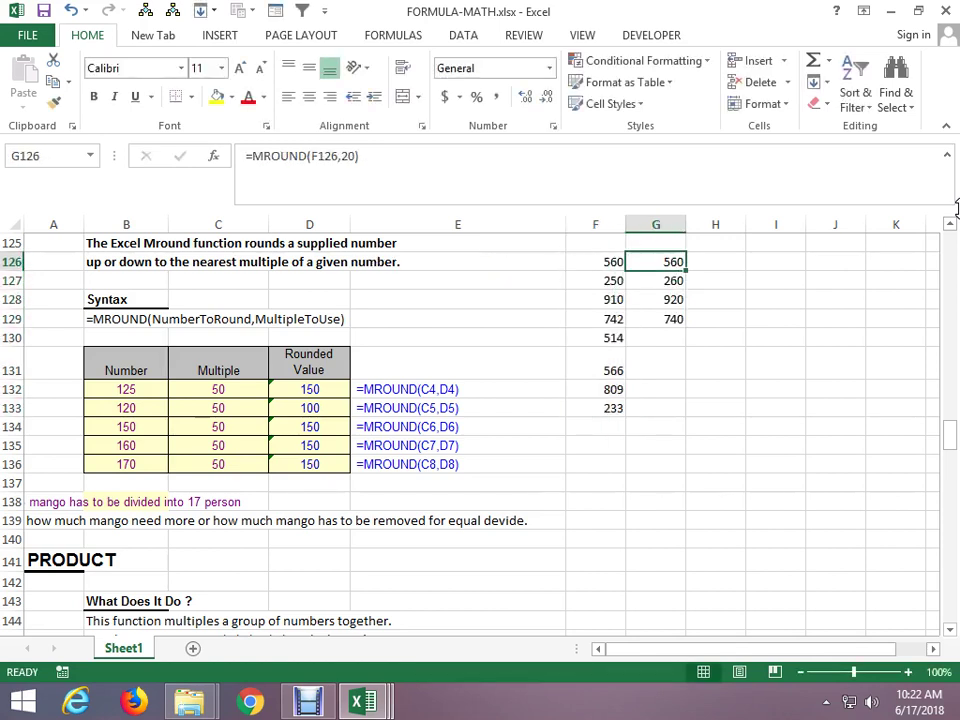
pyautogui.hotkey('shift', 'Down')
pyautogui.hotkey('shift', 'Down')
pyautogui.hotkey('shift', 'Down')
pyautogui.press('Delete')
pyautogui.press('Up')
pyautogui.press('Left')
pyautogui.press('Down')
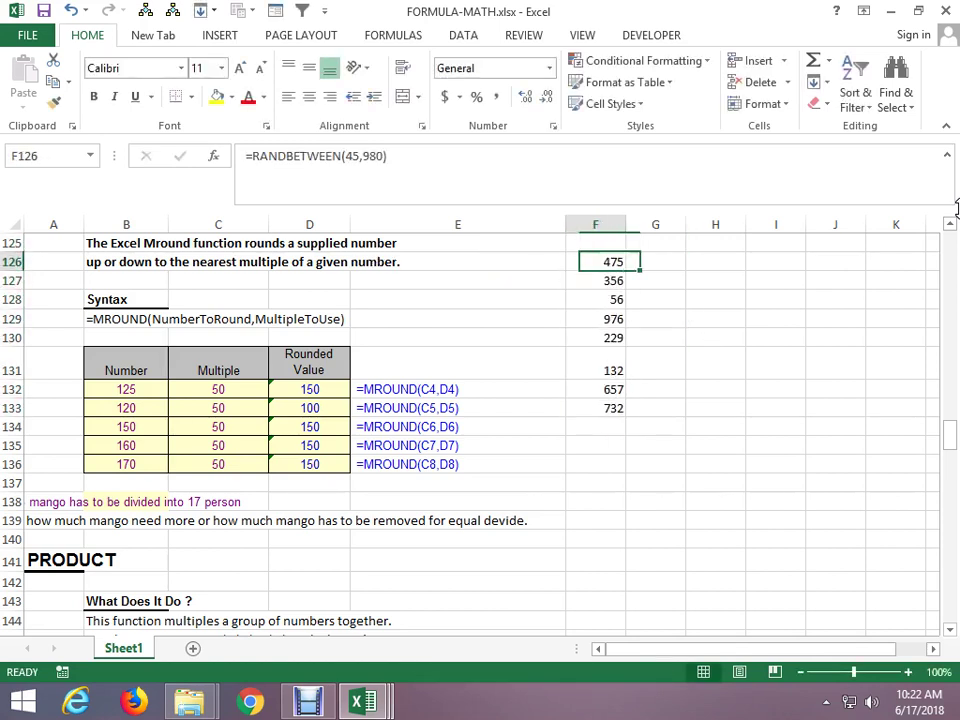
# Freeze F126:F133 as fixed numbers with Paste Special > Values.
pyautogui.press('Down')
pyautogui.press('Up')
pyautogui.hotkey('shift', 'Down')
pyautogui.hotkey('shift', 'Down')
pyautogui.hotkey('shift', 'Down')
pyautogui.hotkey('ctrl', 'c')
pyautogui.hotkey('alt', 'e')
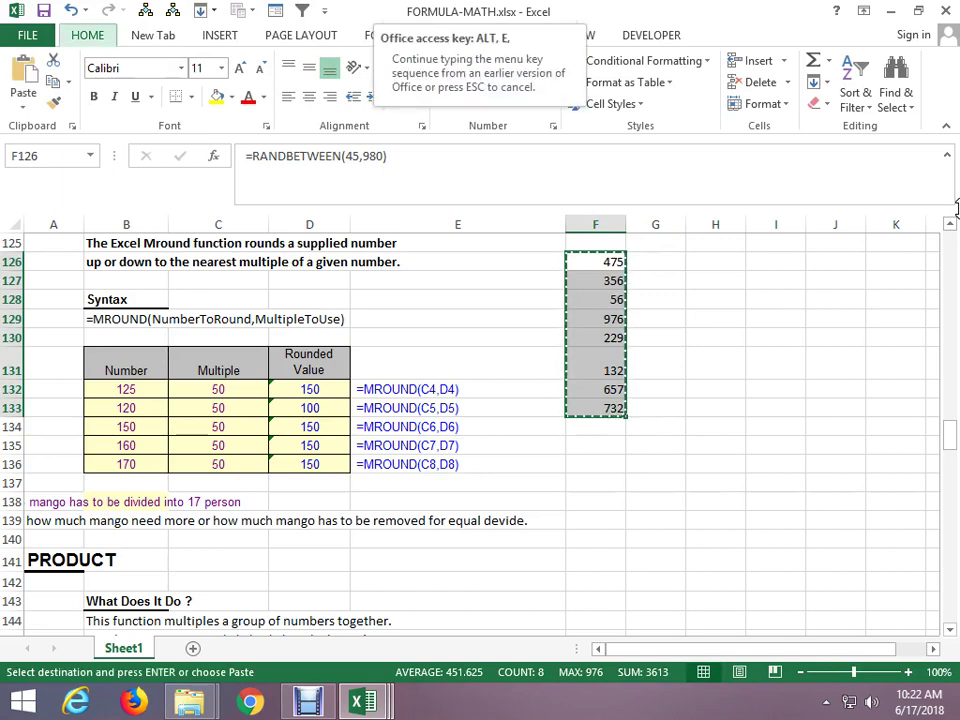
pyautogui.press('s')
pyautogui.press('v')
pyautogui.press('Return')
pyautogui.press('Right')
pyautogui.press('Right')
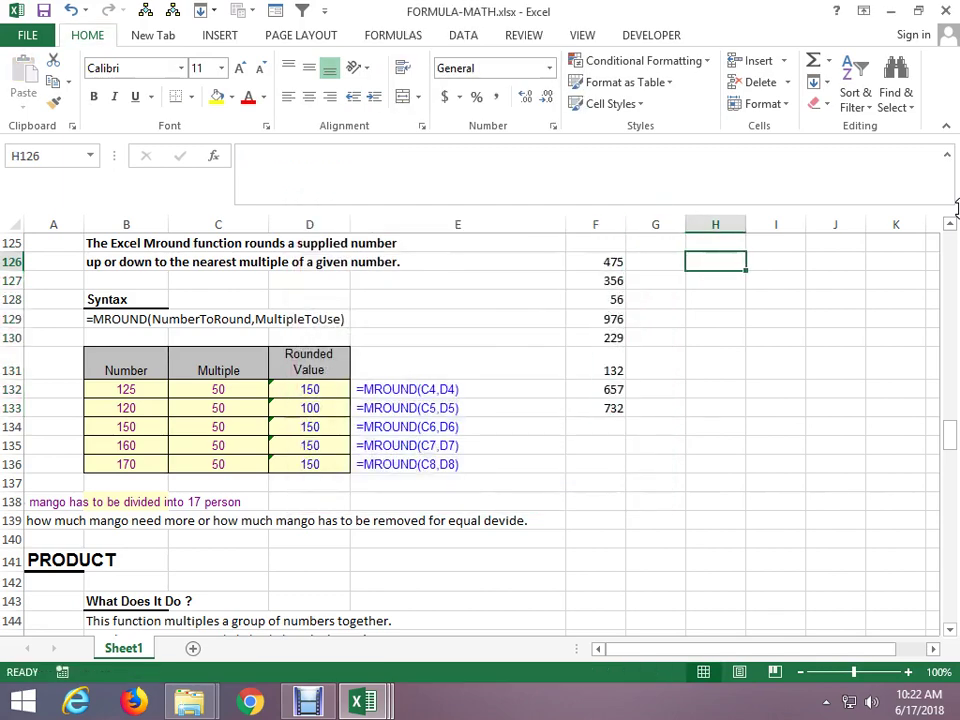
pyautogui.write('99')
pyautogui.hotkey('ctrl', 'Return')
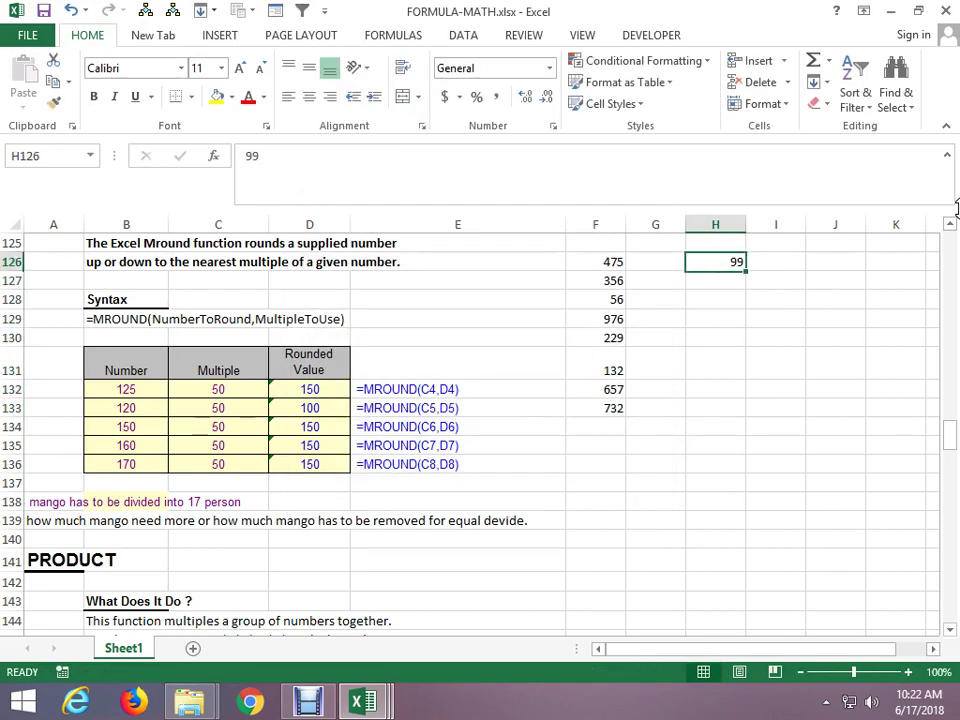
pyautogui.press('Right')
pyautogui.write('49')
pyautogui.hotkey('ctrl', 'Return')
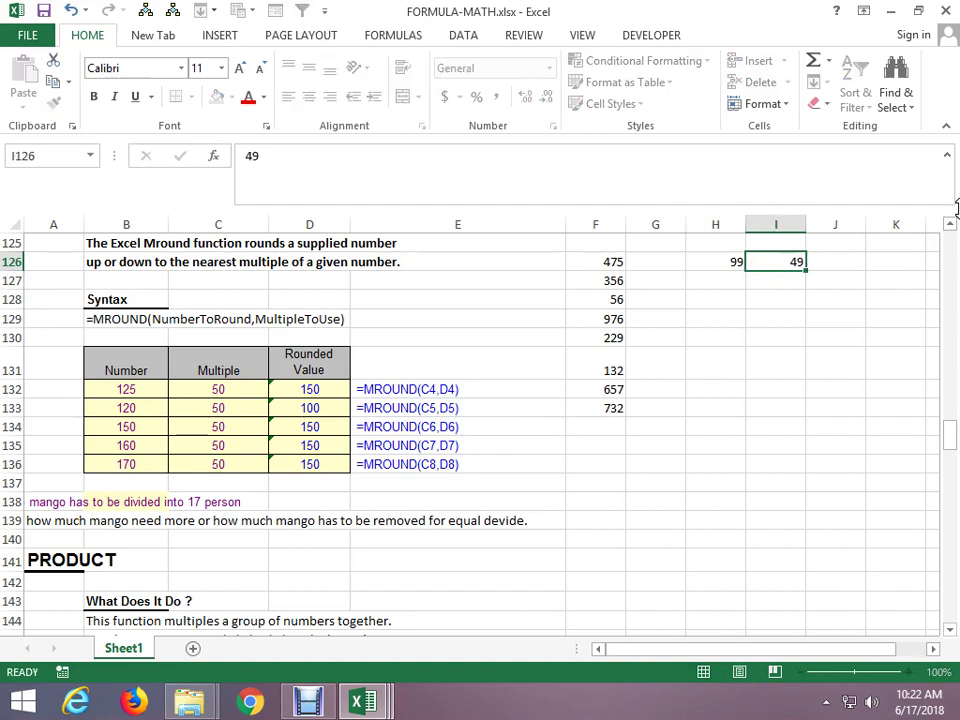
pyautogui.press('Down')
pyautogui.press('Up')
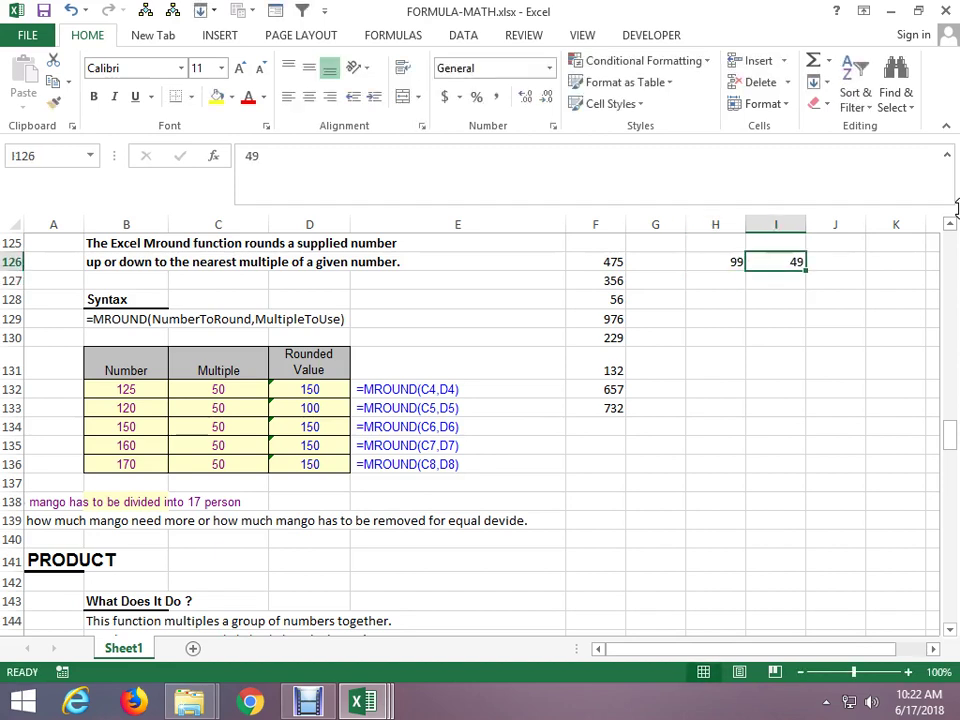
pyautogui.hotkey('shift', 'Left')
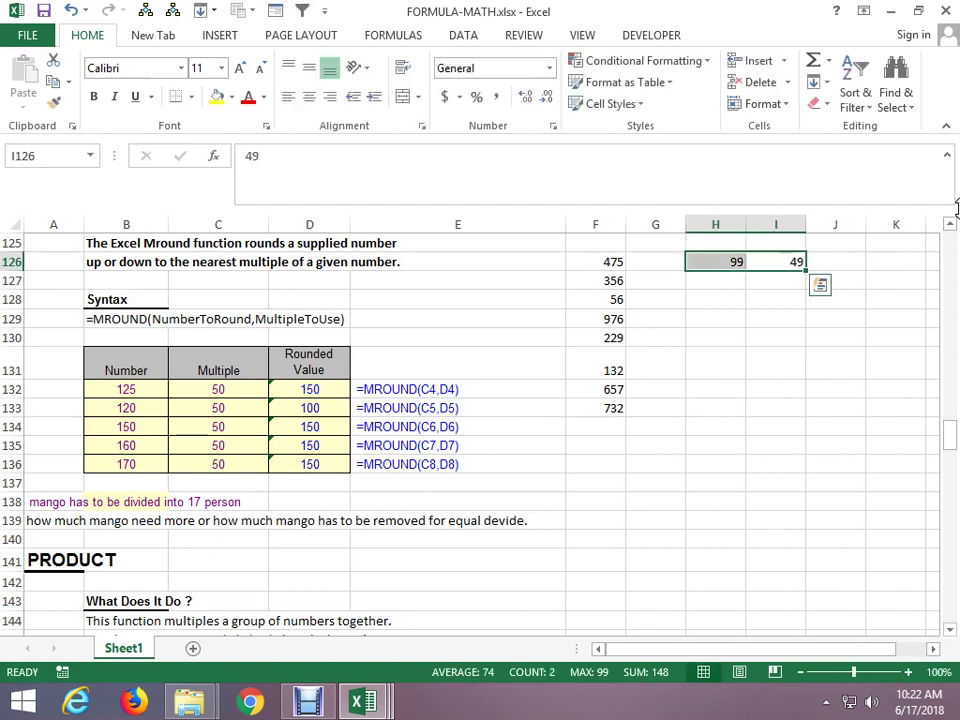
pyautogui.press('Delete')
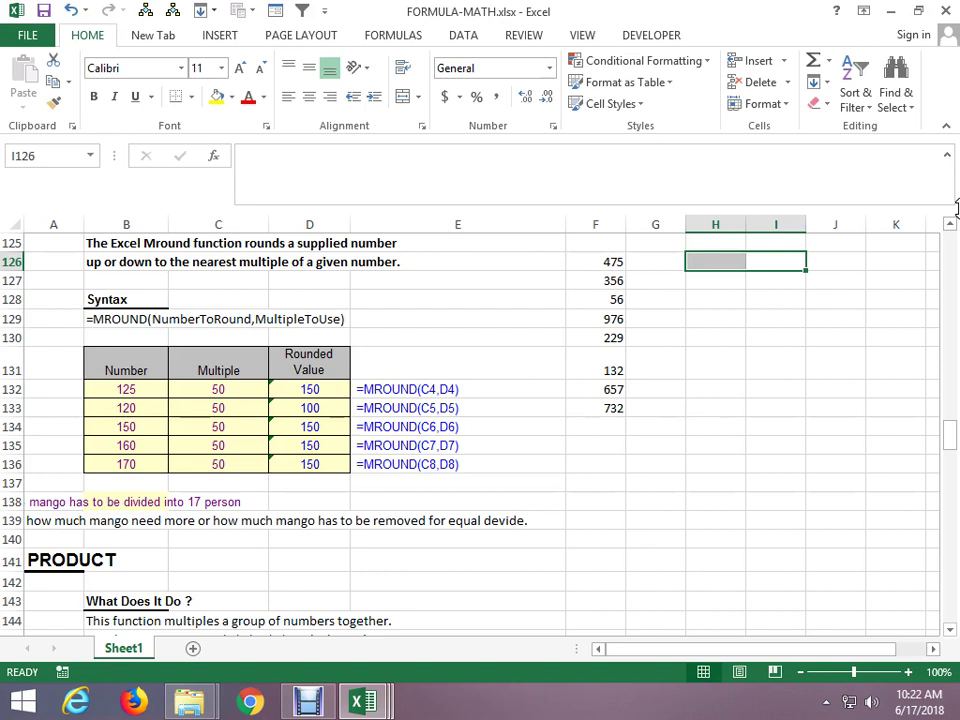
pyautogui.press('Left')
pyautogui.press('Left')
# Enter =MROUND(F126,50)-1 in G126 and fill it down through G133.
pyautogui.write('=')
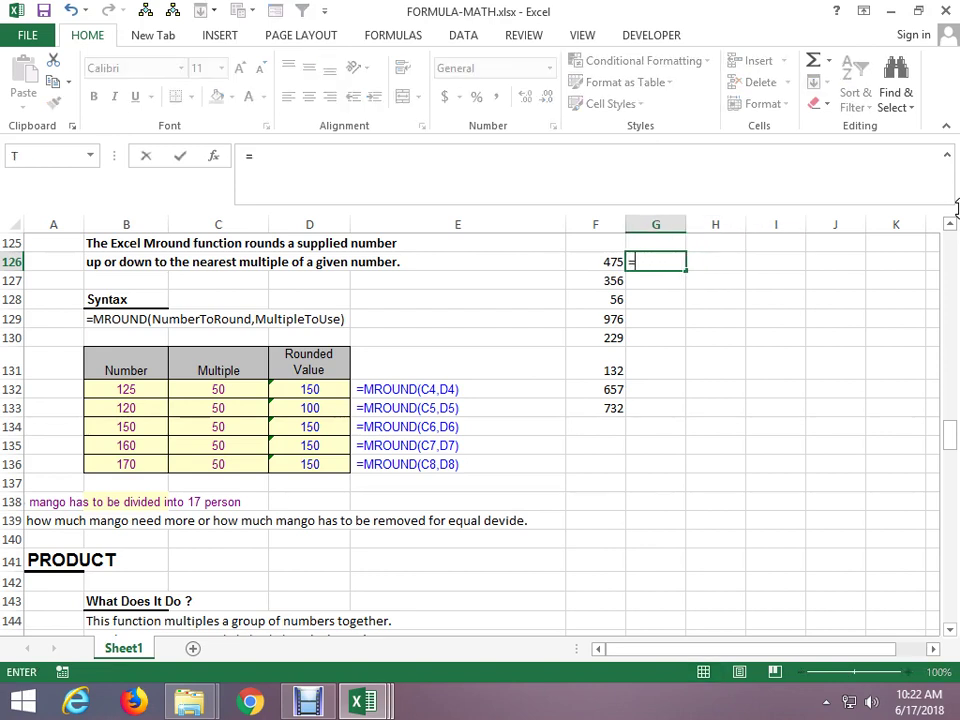
pyautogui.write('MRO')
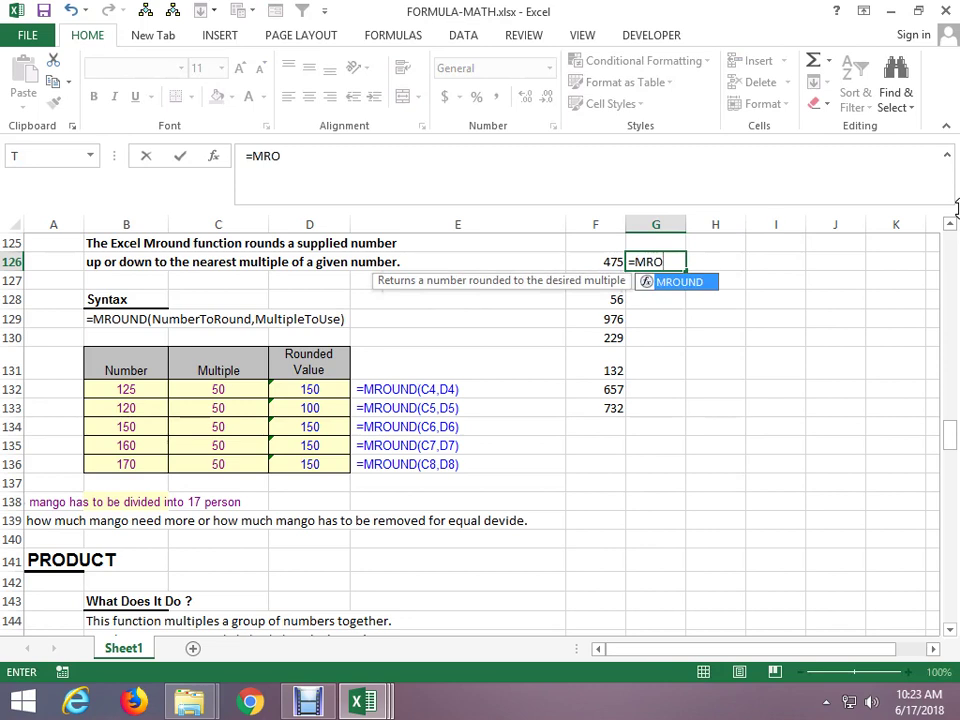
pyautogui.press('Tab')
pyautogui.press('Left')
pyautogui.write(',50')
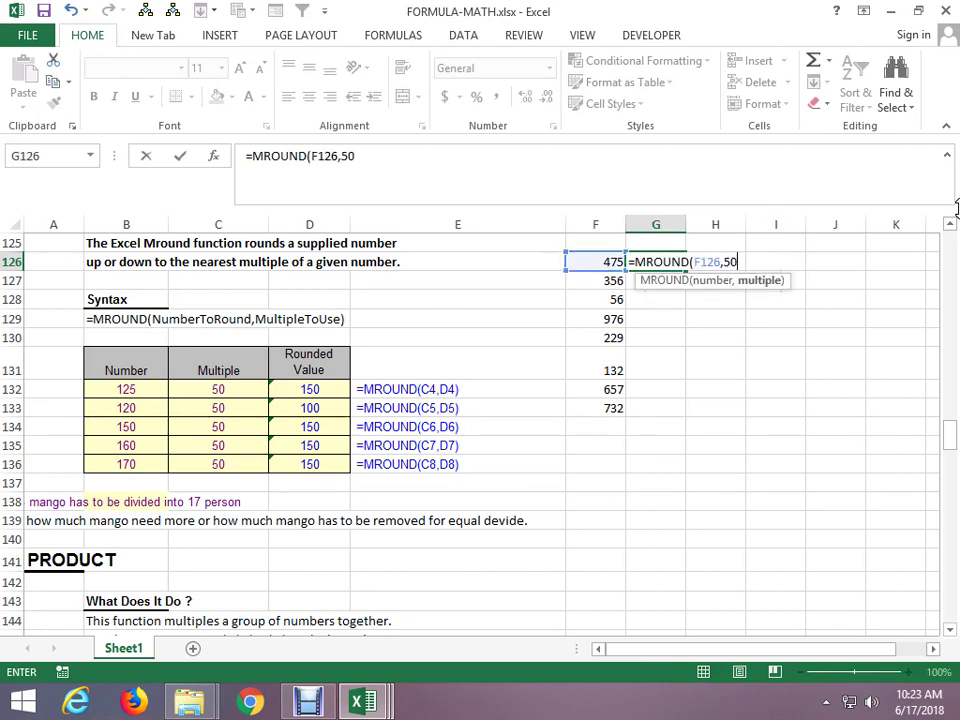
pyautogui.write(')-1')
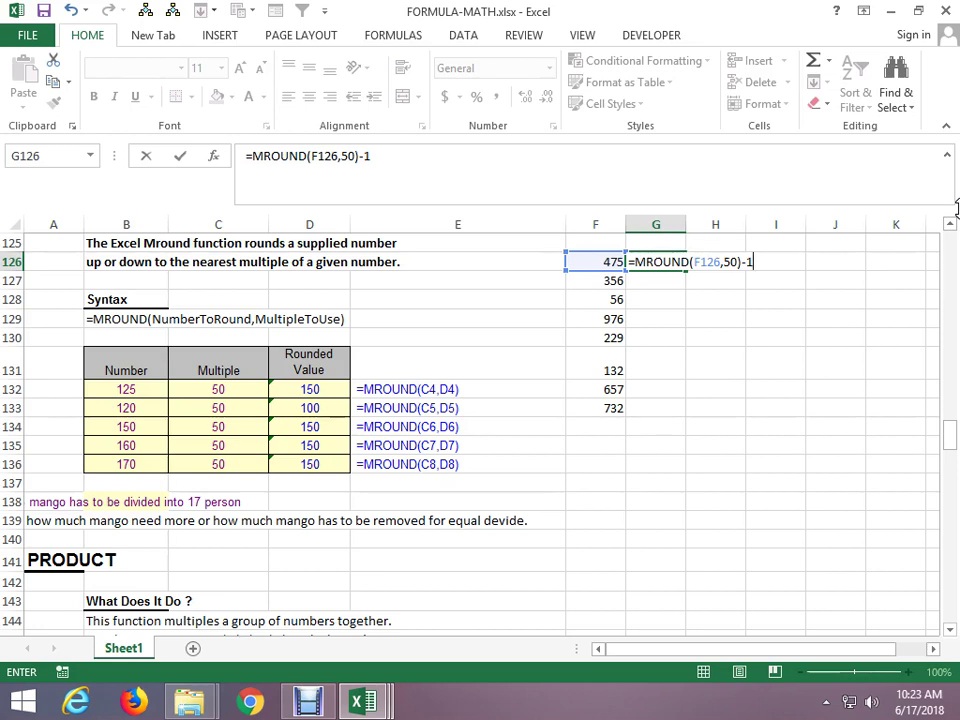
pyautogui.press('Return')
pyautogui.press('Left')
pyautogui.hotkey('ctrl', 'Down')
pyautogui.press('Right')
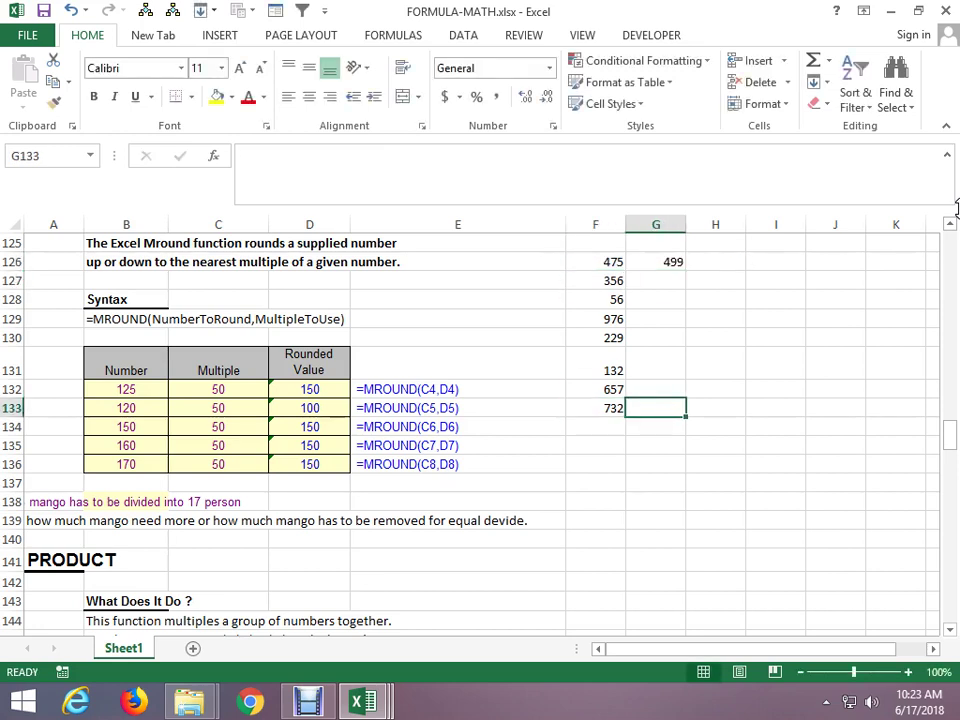
pyautogui.hotkey('ctrl', 'shift', 'Up')
pyautogui.hotkey('ctrl', 'd')
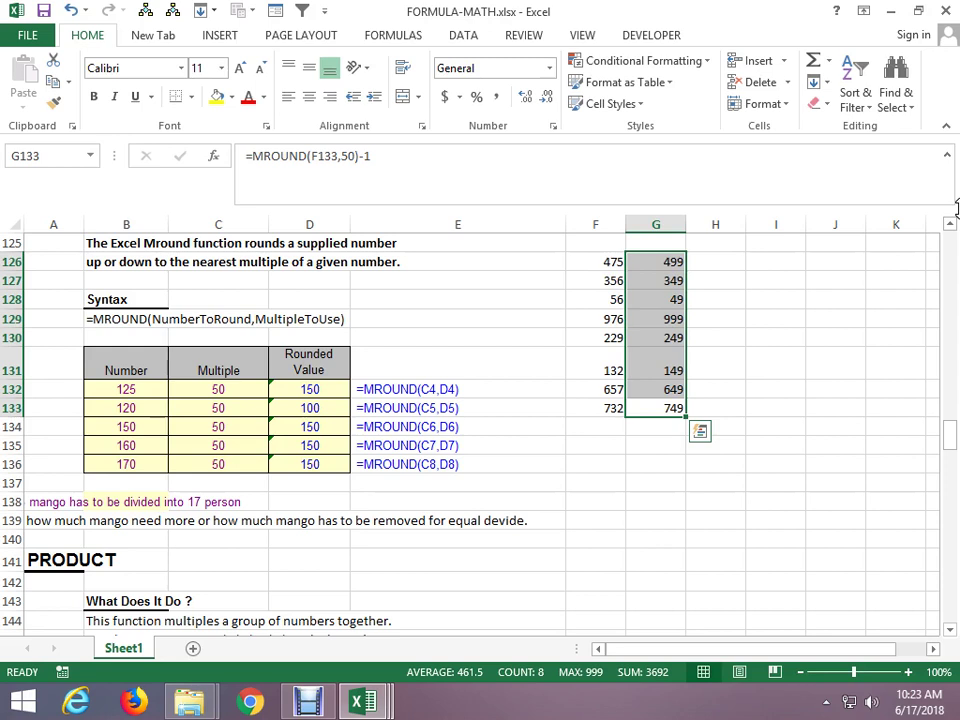
# Enter 1 in F160 and =ROMAN(F160) in G160, showing I.
pyautogui.scroll(-6, 470, 385)
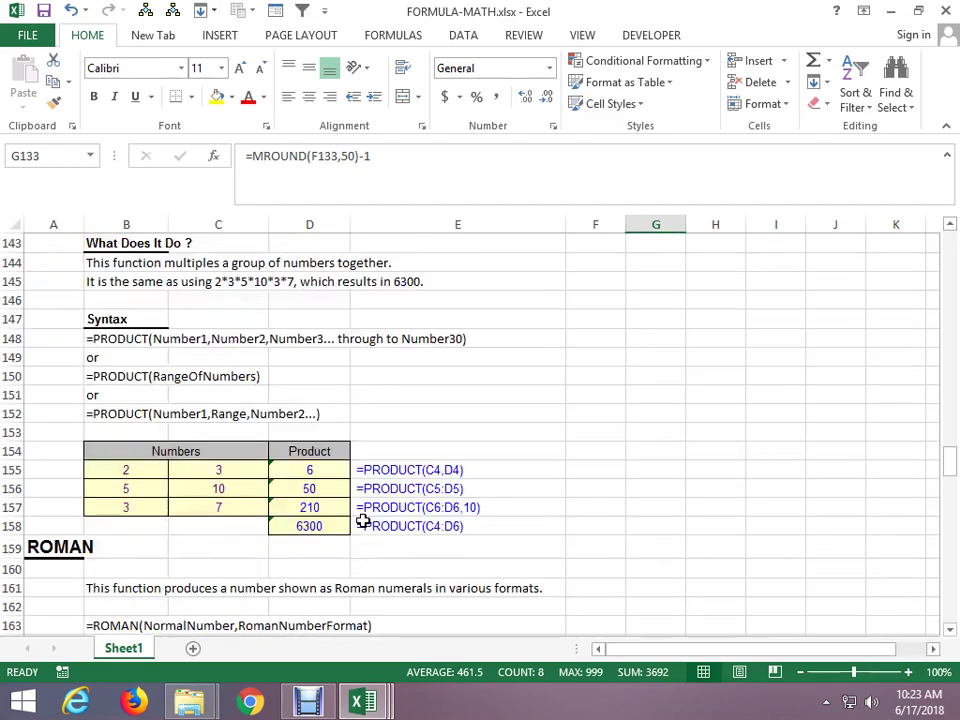
pyautogui.scroll(-3, 340, 450)
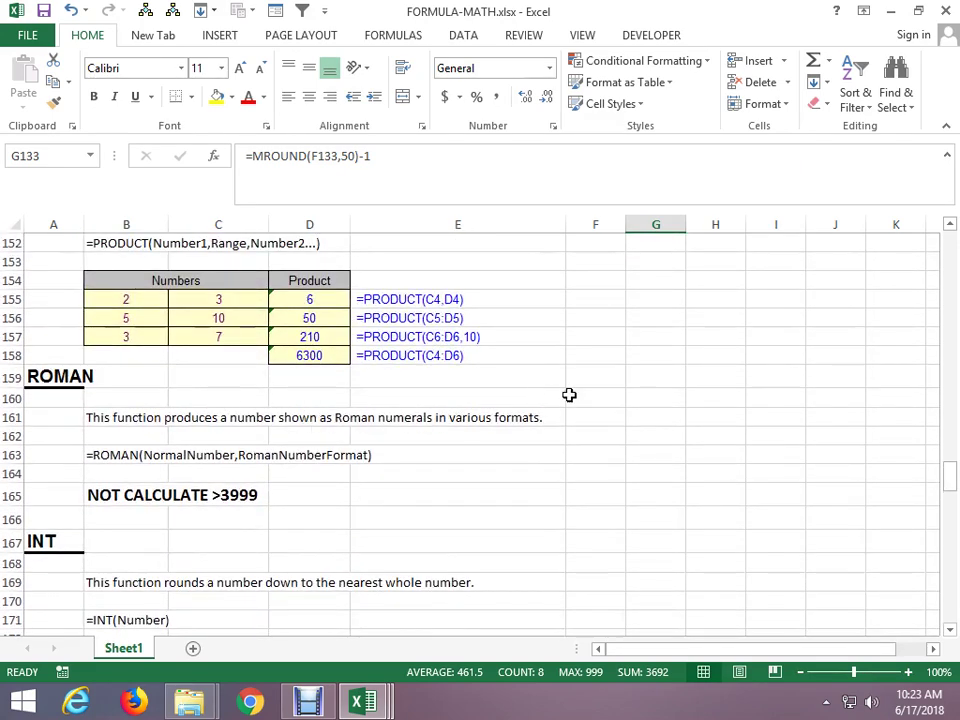
pyautogui.click(572, 395)
pyautogui.write('=')
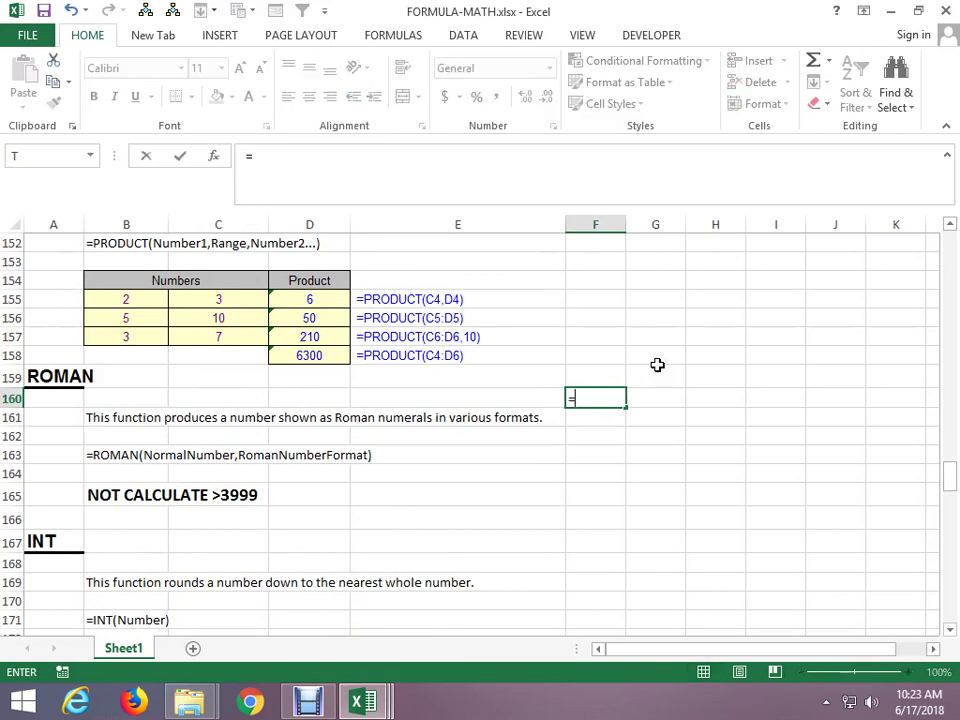
pyautogui.press('Escape')
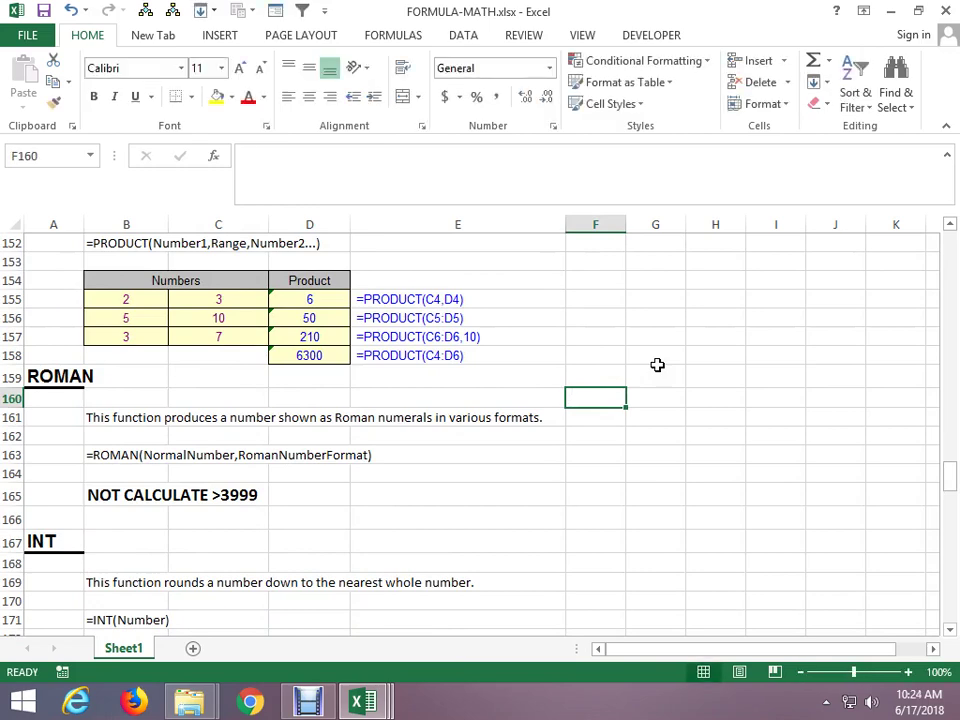
pyautogui.write('1')
pyautogui.press('Tab')
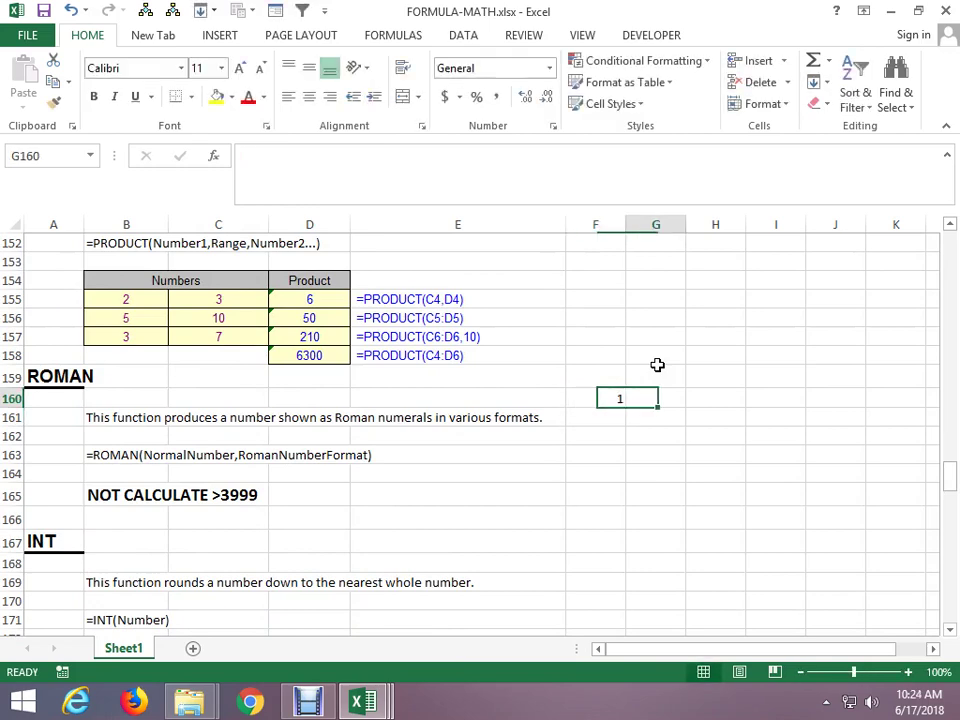
pyautogui.write('=RO')
pyautogui.press('Tab')
pyautogui.press('Left')
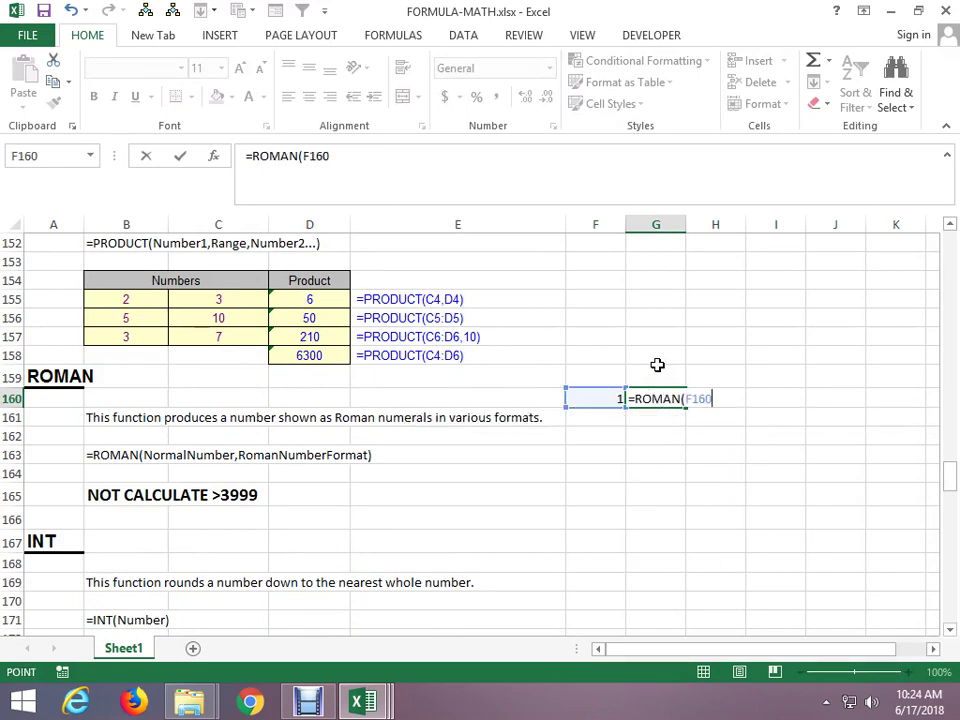
pyautogui.press('Return')
# Enter =F160+1 in F161 and fill it down to F164, counting 2 to 5.
pyautogui.write('+')
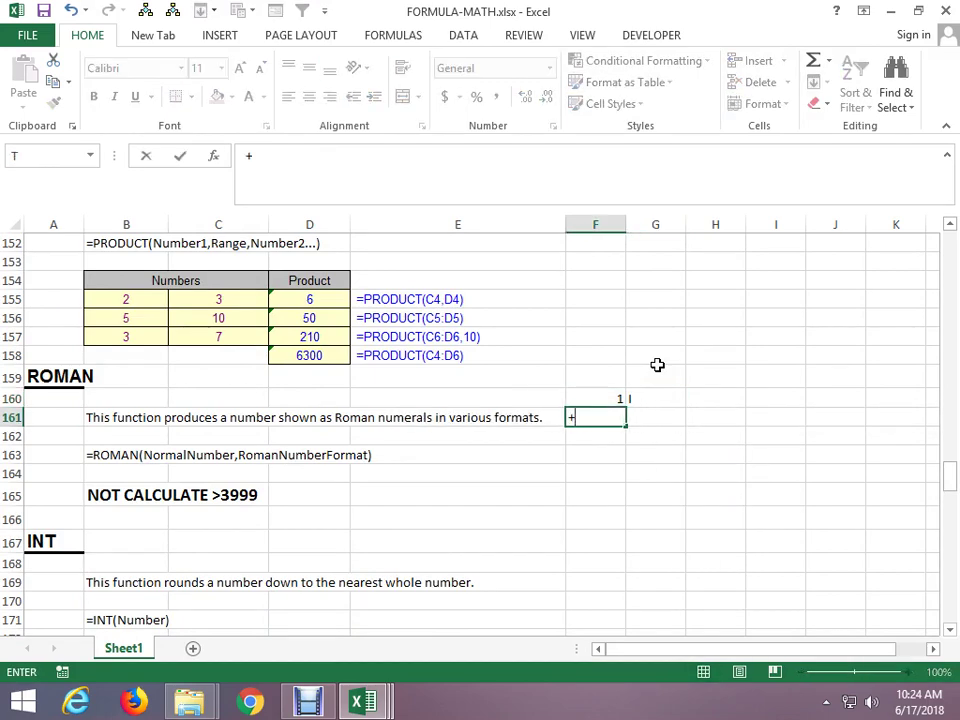
pyautogui.write('+')
pyautogui.press('BackSpace')
pyautogui.press('Up')
pyautogui.write('+1')
pyautogui.hotkey('ctrl', 'Return')
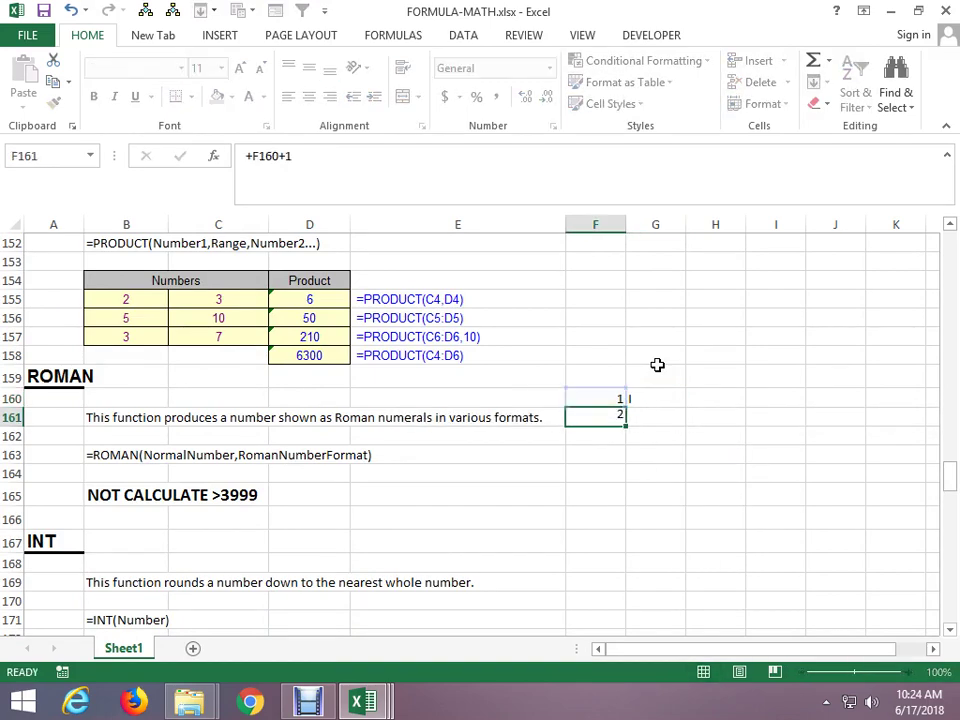
pyautogui.press('Down')
pyautogui.hotkey('ctrl', 'd')
pyautogui.press('Down')
pyautogui.hotkey('ctrl', 'd')
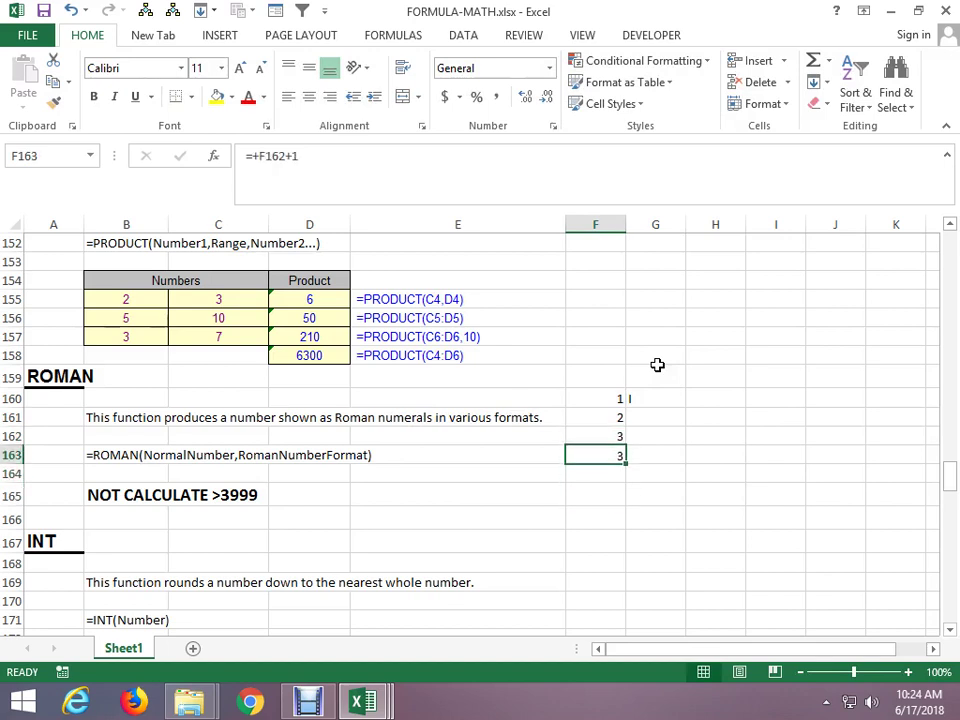
pyautogui.press('Down')
pyautogui.hotkey('ctrl', 'd')
# Fill the ROMAN formula down G160:G164 to show I through V.
pyautogui.press('Right')
pyautogui.hotkey('shift', 'Up')
pyautogui.hotkey('shift', 'Up')
pyautogui.hotkey('shift', 'Up')
pyautogui.hotkey('ctrl', 'd')
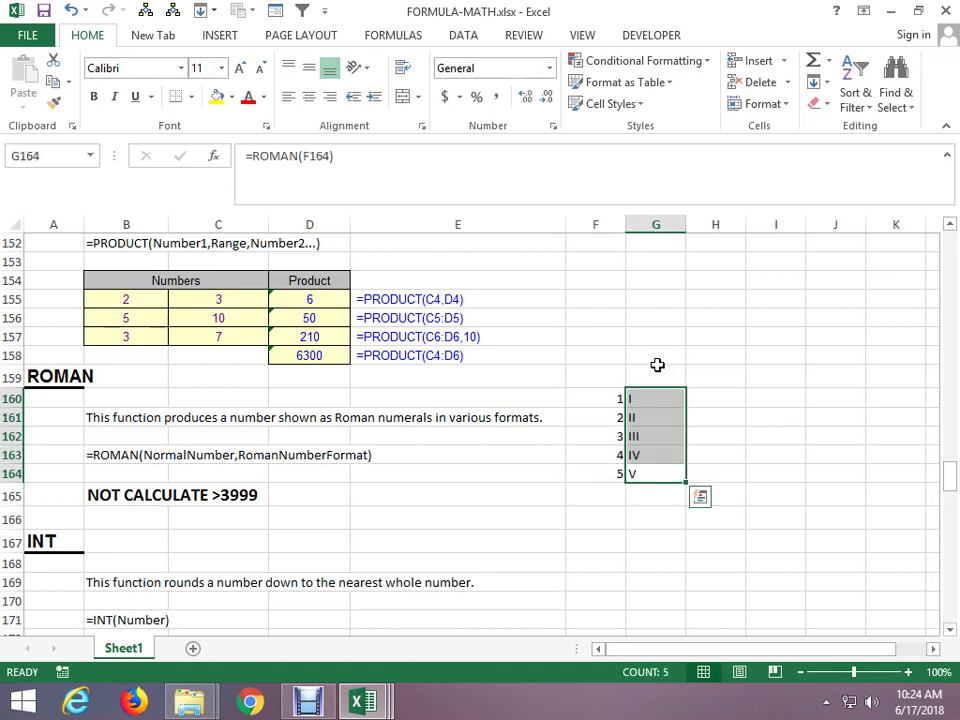
pyautogui.press('Left')
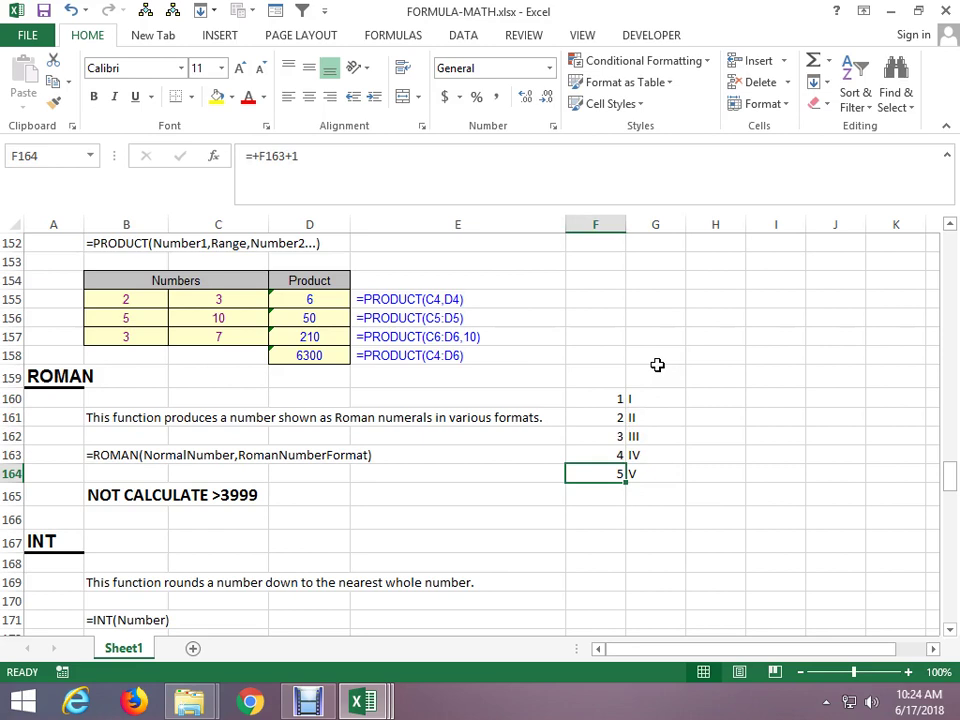
pyautogui.press('F2')
pyautogui.write('399')
pyautogui.press('Escape')
pyautogui.press('Down')
# Enter 3999 in F165 and copy ROMAN into G165, showing MMMCMXCIX.
pyautogui.write('388')
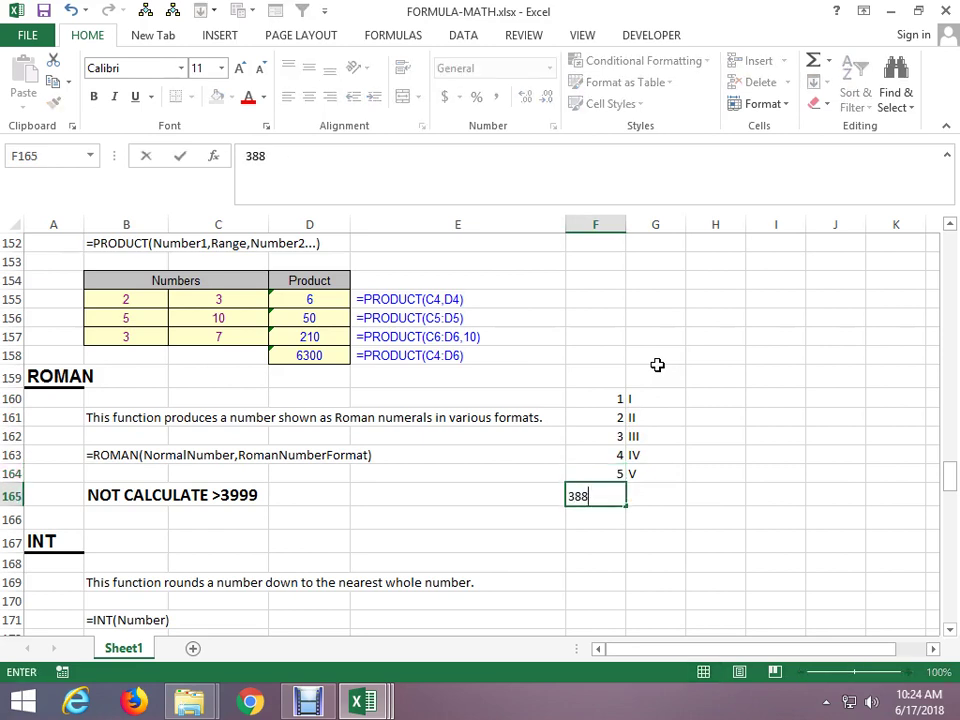
pyautogui.press('BackSpace')
pyautogui.press('BackSpace')
pyautogui.press('BackSpace')
pyautogui.write('39')
pyautogui.write('99')
pyautogui.press('Return')
pyautogui.press('Up')
pyautogui.press('Right')
pyautogui.hotkey('ctrl', 'd')
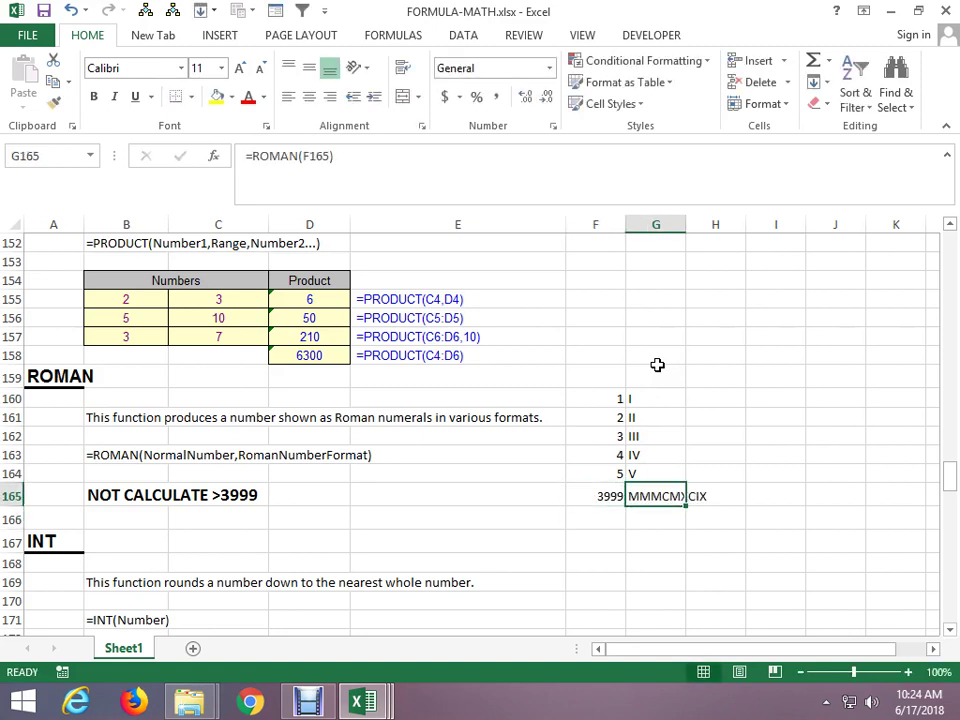
# Enter 4000 in F166 and =F166+1 filled to F168, giving 4001 and 4002.
pyautogui.press('Down')
pyautogui.press('Left')
pyautogui.write('4000')
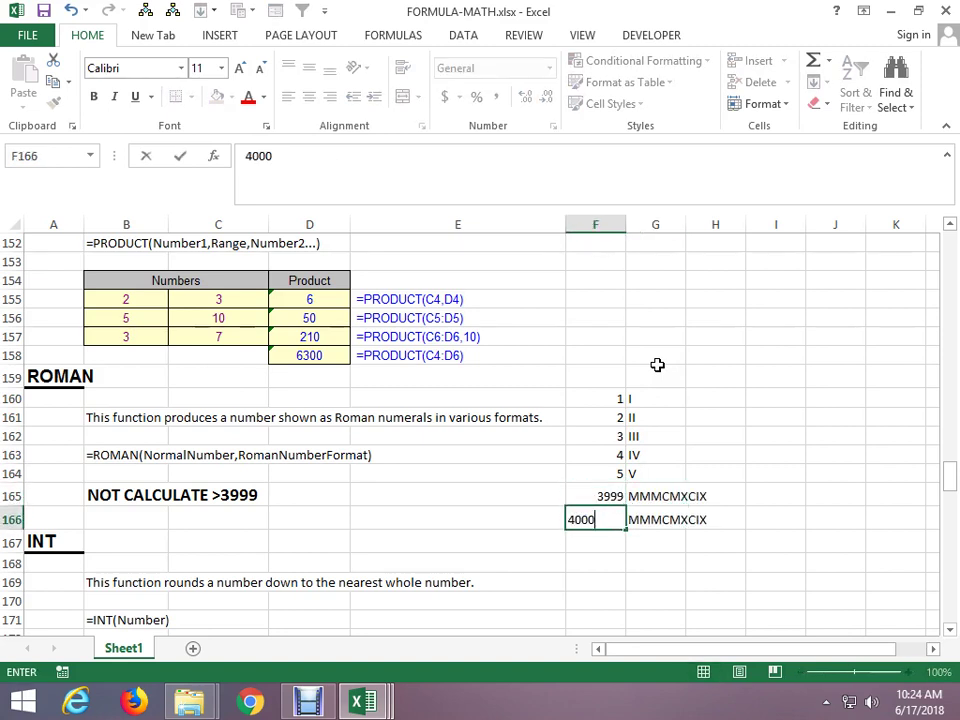
pyautogui.hotkey('ctrl', 'Return')
pyautogui.press('Down')
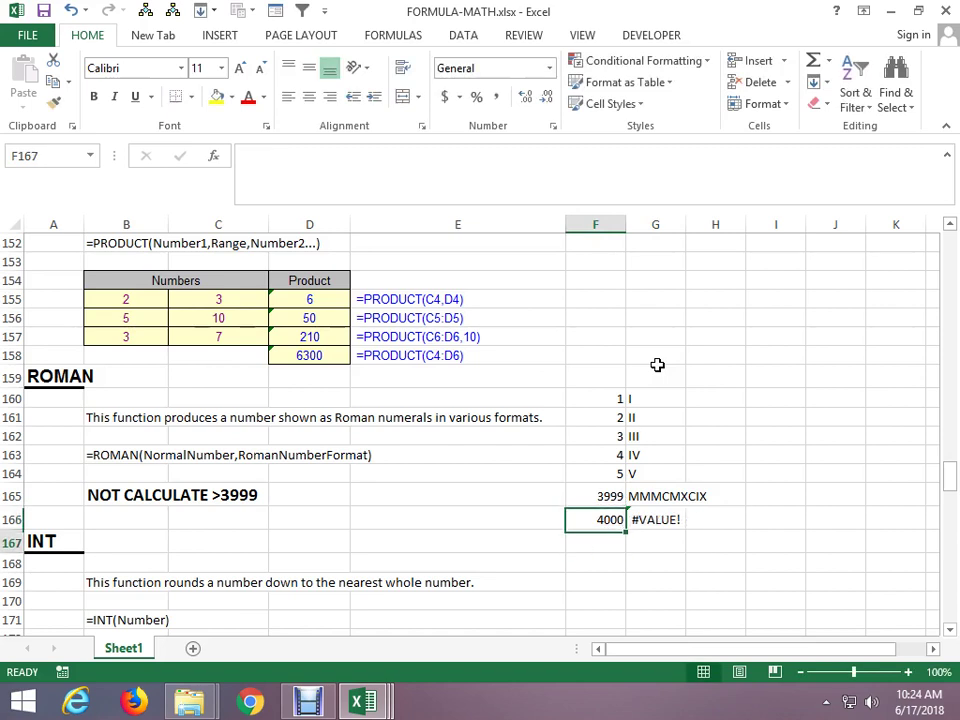
pyautogui.write('+')
pyautogui.press('Up')
pyautogui.write('+1')
pyautogui.hotkey('ctrl', 'Return')
pyautogui.press('Down')
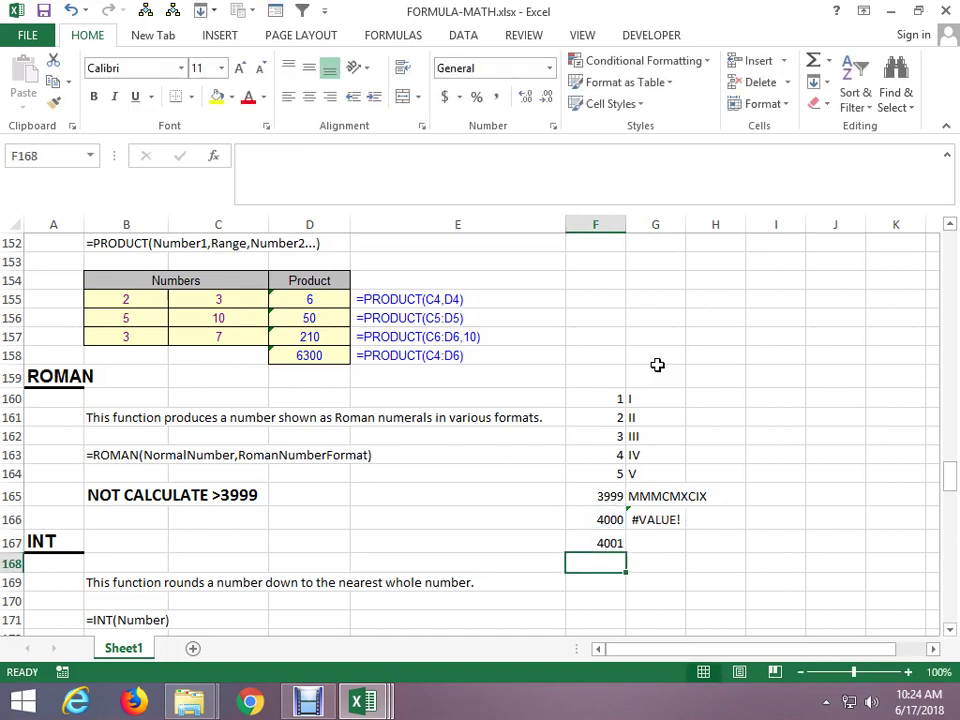
pyautogui.hotkey('shift', 'Up')
pyautogui.hotkey('ctrl', 'd')
# Copy the ROMAN formula into G167:G168, returning #VALUE! errors.
pyautogui.press('Right')
pyautogui.hotkey('ctrl', 'd')
pyautogui.press('Down')
pyautogui.hotkey('ctrl', 'd')
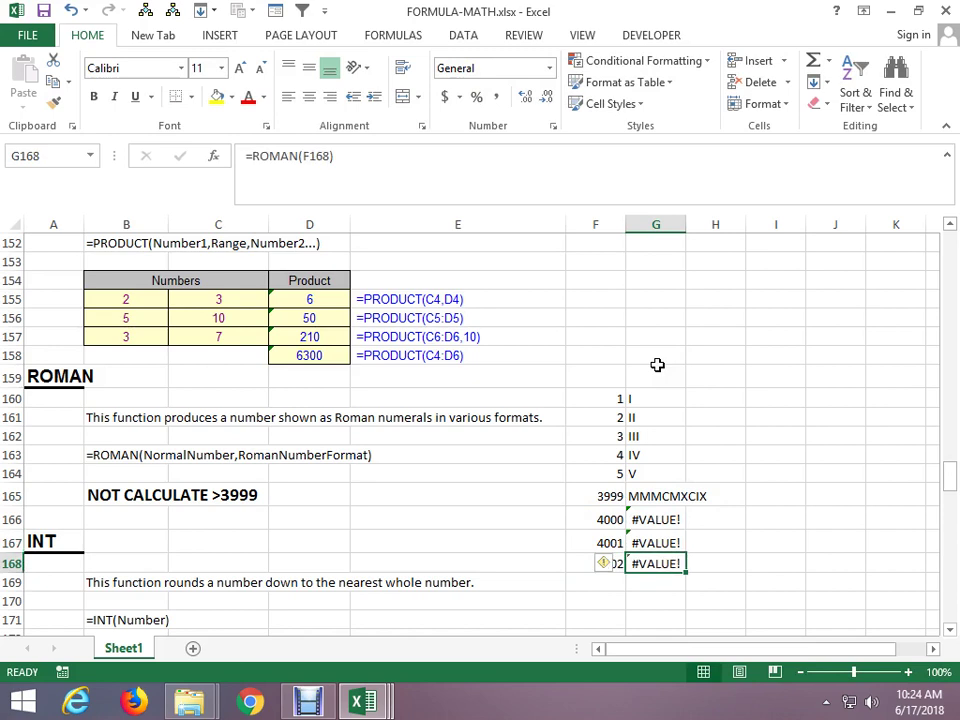
# AutoFit column G so MMMCMXCIX fits.
pyautogui.press('Up')
pyautogui.press('Up')
pyautogui.press('Up')
pyautogui.hotkey('shift', 'Down')
pyautogui.hotkey('shift', 'Down')
pyautogui.hotkey('shift', 'Down')
pyautogui.hotkey('alt', 'h')
pyautogui.press('o')
pyautogui.press('i')
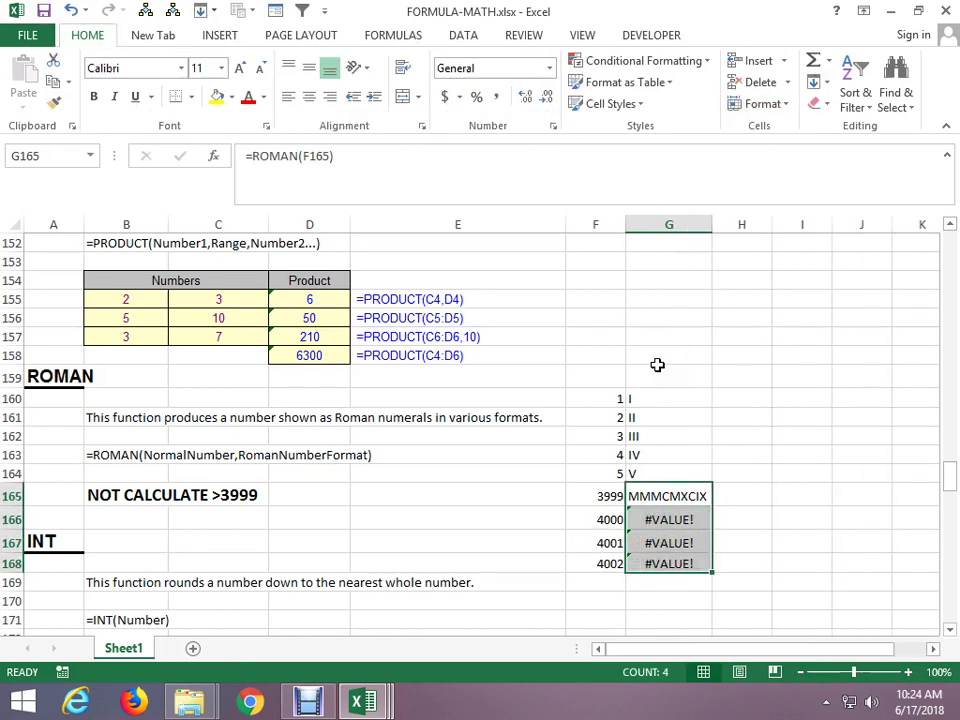
pyautogui.press('Up')
pyautogui.press('Down')
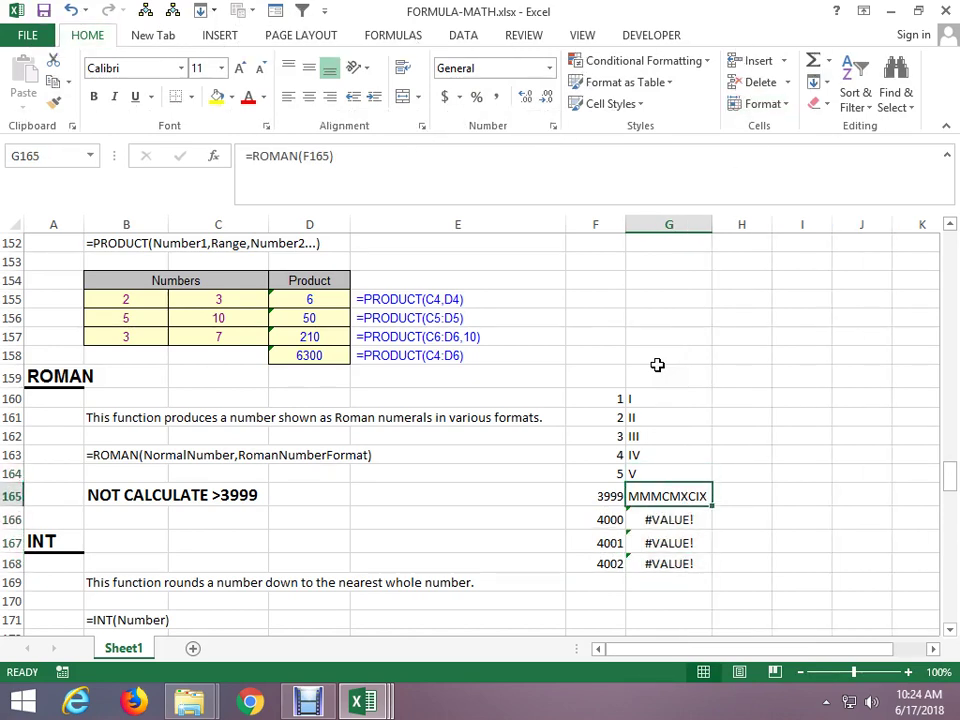
pyautogui.press('Up')
pyautogui.press('Up')
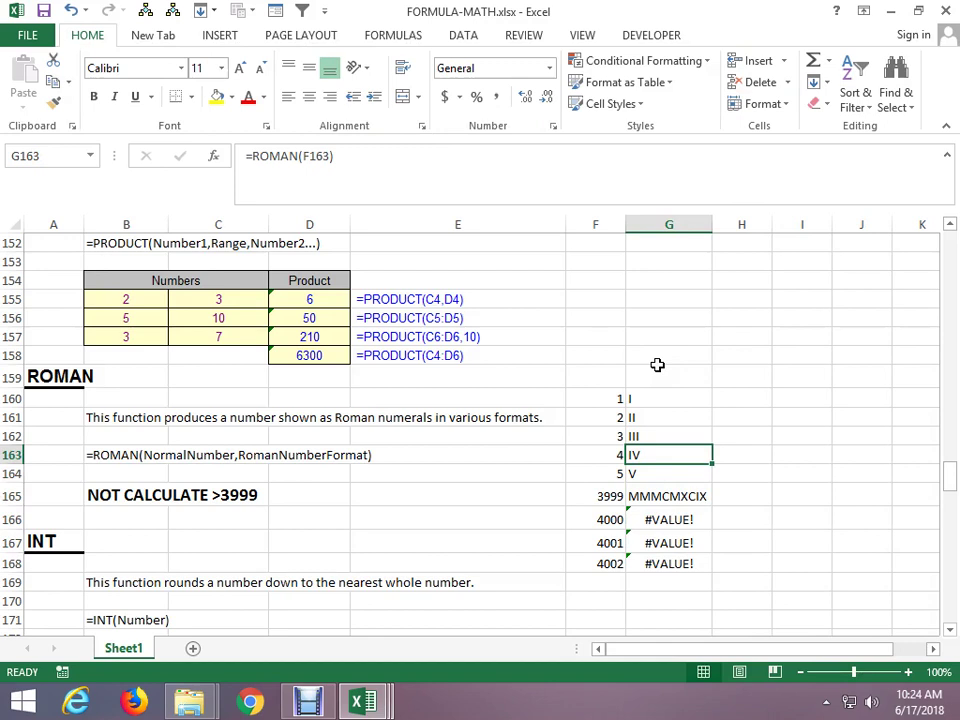
# Type the numerals I in H160 and V in H161 beside the ROMAN list.
pyautogui.scroll(1, 657, 365)
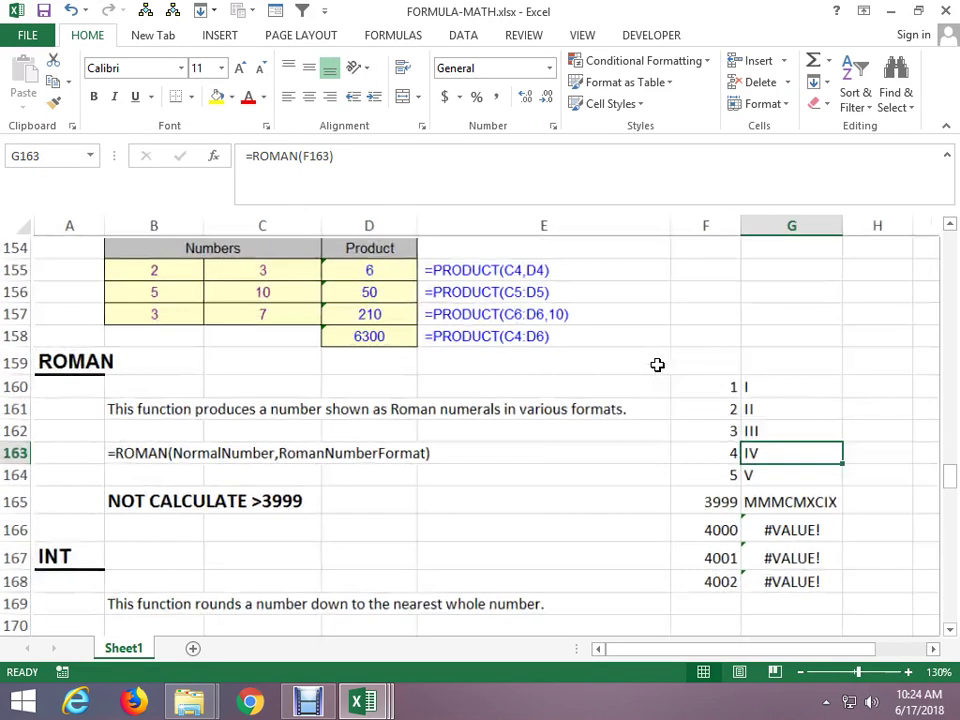
pyautogui.scroll(1, 720, 400)
pyautogui.press('Right')
pyautogui.press('Up')
pyautogui.press('Up')
pyautogui.press('Right')
pyautogui.press('Right')
pyautogui.press('Up')
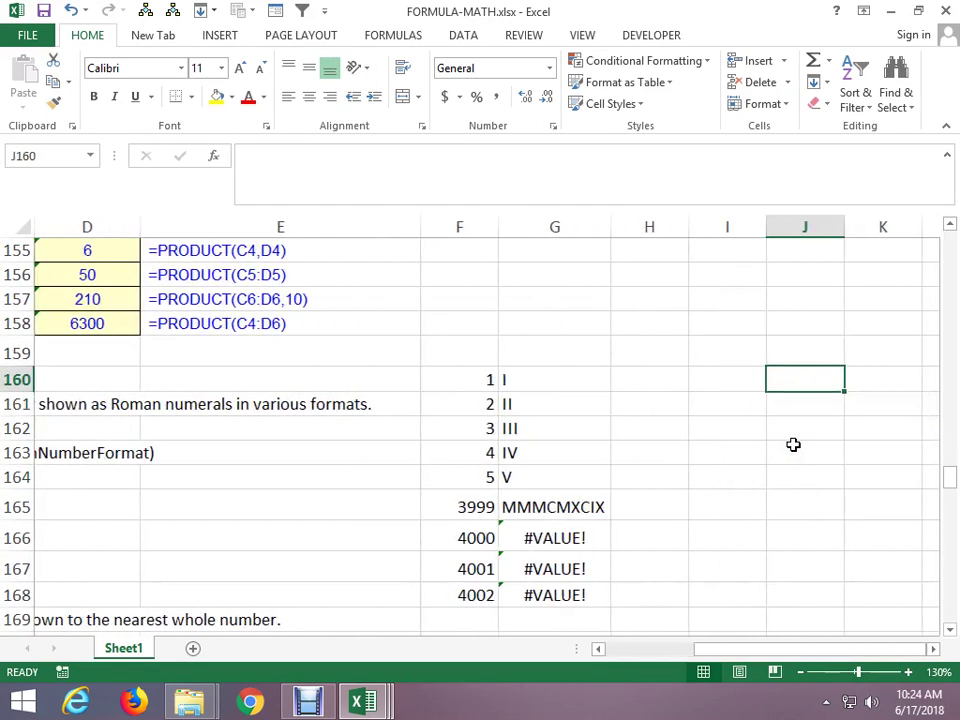
pyautogui.press('Left')
pyautogui.press('Up')
pyautogui.press('Left')
pyautogui.press('Down')
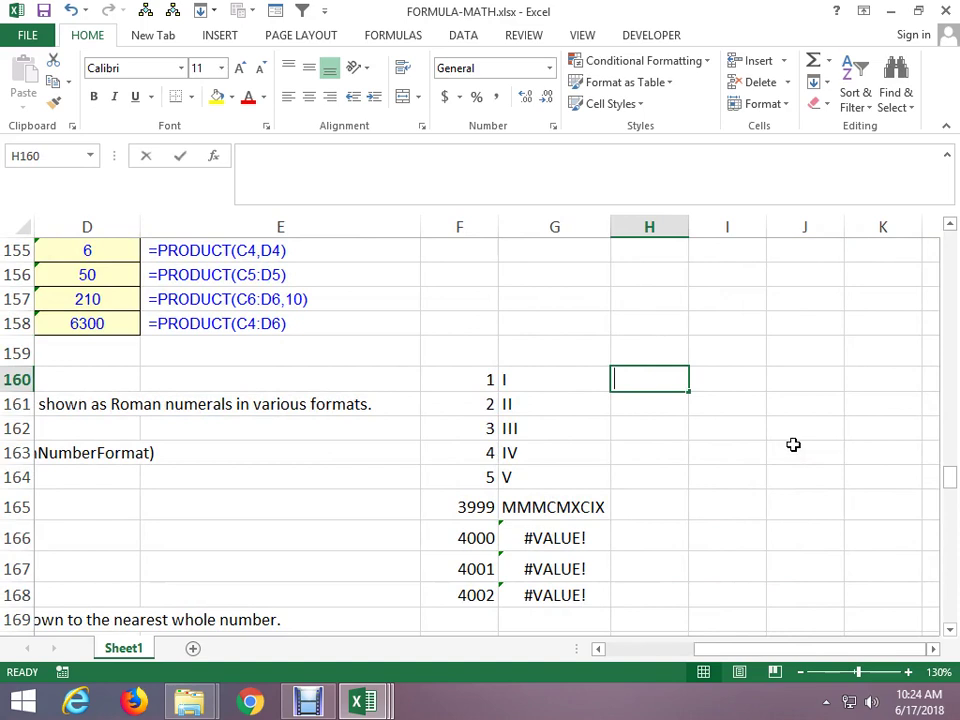
pyautogui.write('I')
pyautogui.press('Return')
pyautogui.write('V')
pyautogui.press('Return')
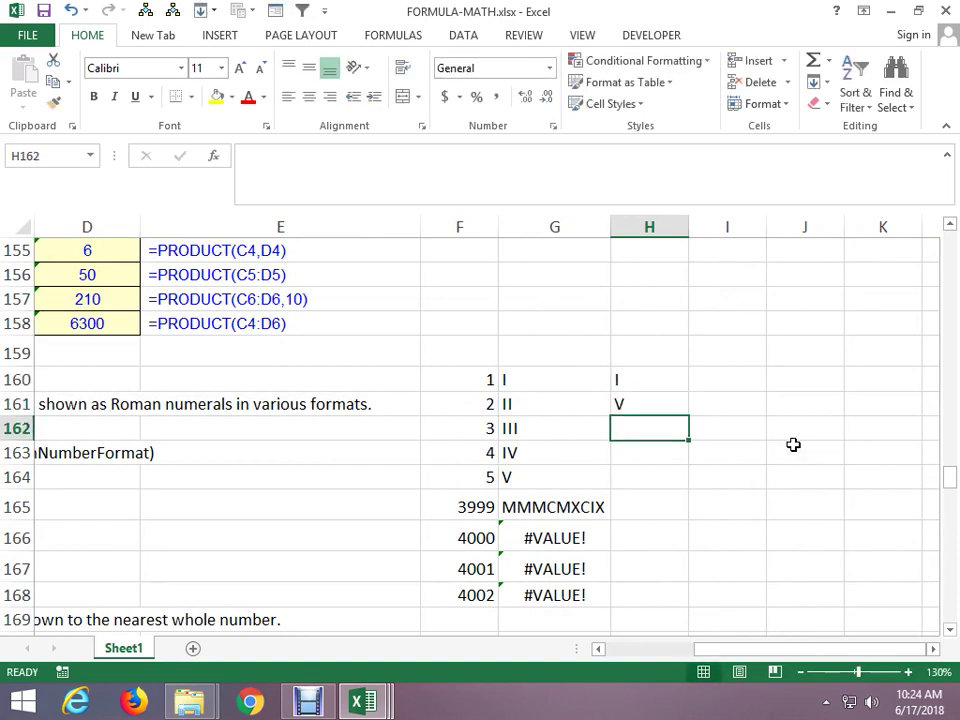
# Enter IV in I161, then VI in I162 directly below it.
pyautogui.press('Up')
pyautogui.press('Right')
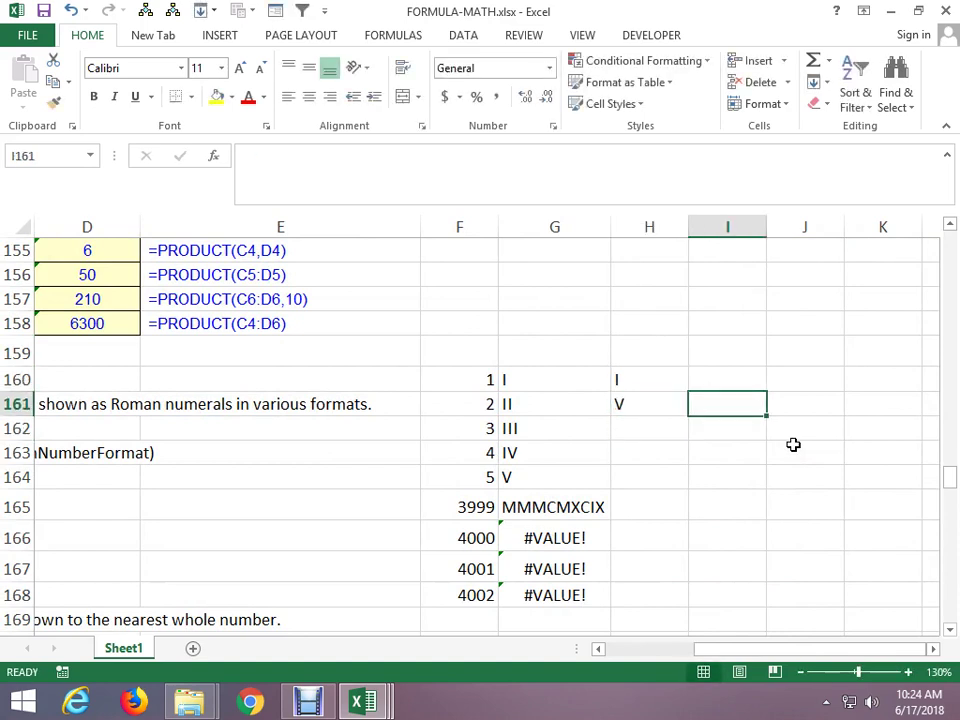
pyautogui.write('V')
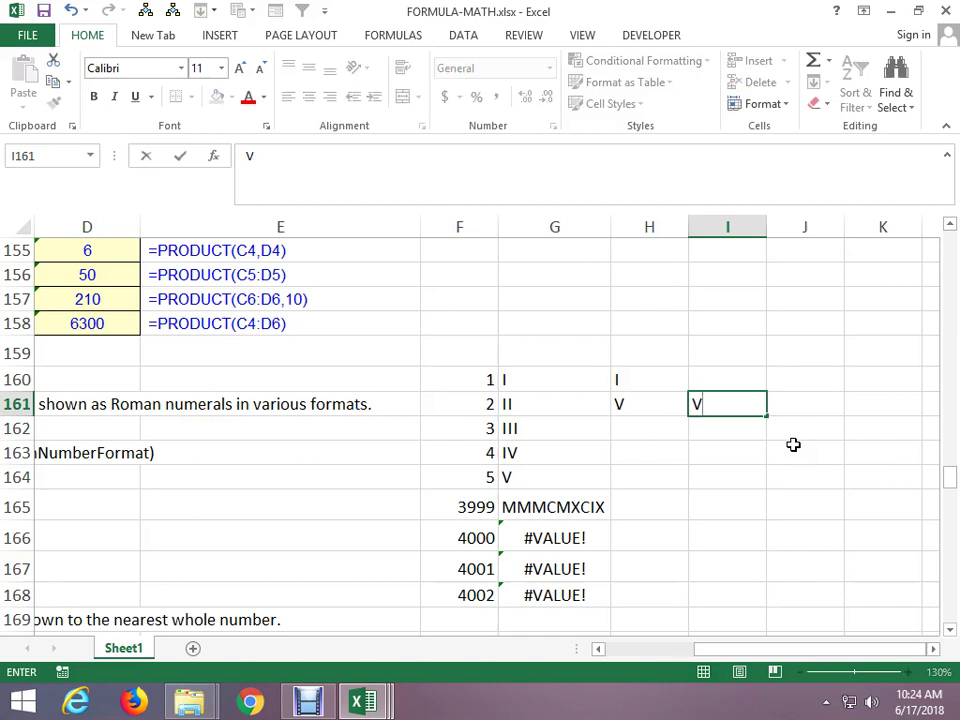
pyautogui.press('F2')
pyautogui.press('Home')
pyautogui.write('I')
pyautogui.press('Return')
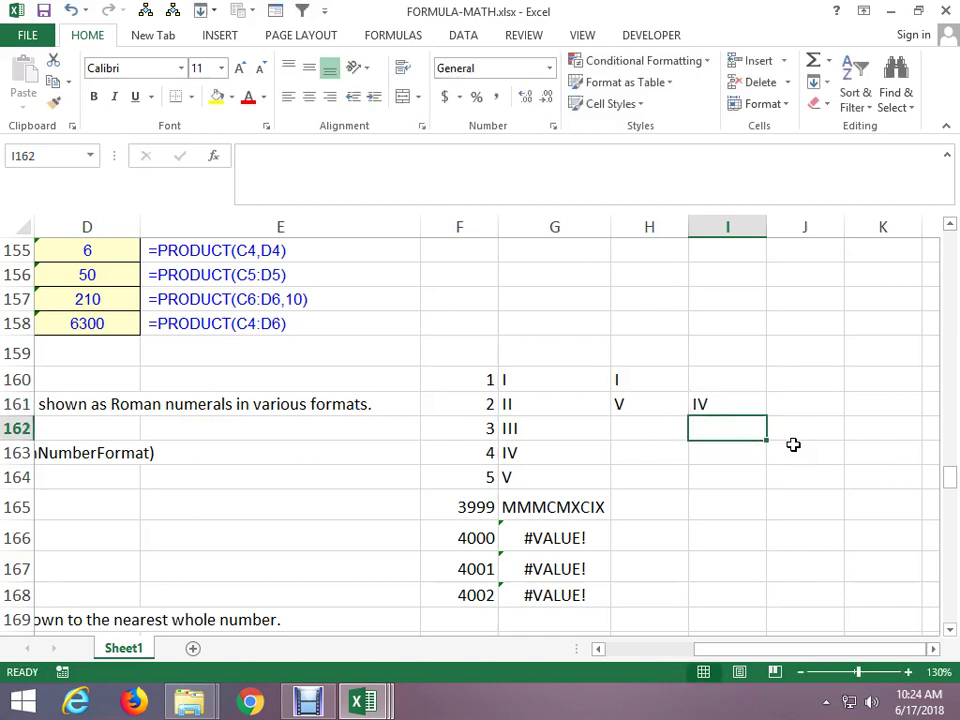
pyautogui.write('V')
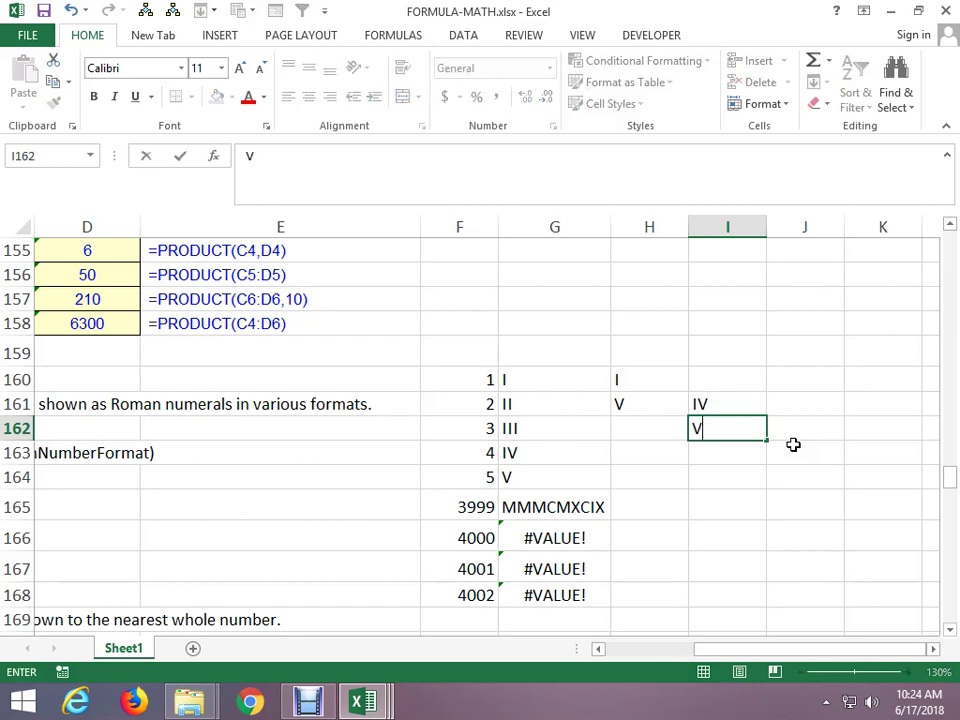
pyautogui.write('I')
pyautogui.press('Return')
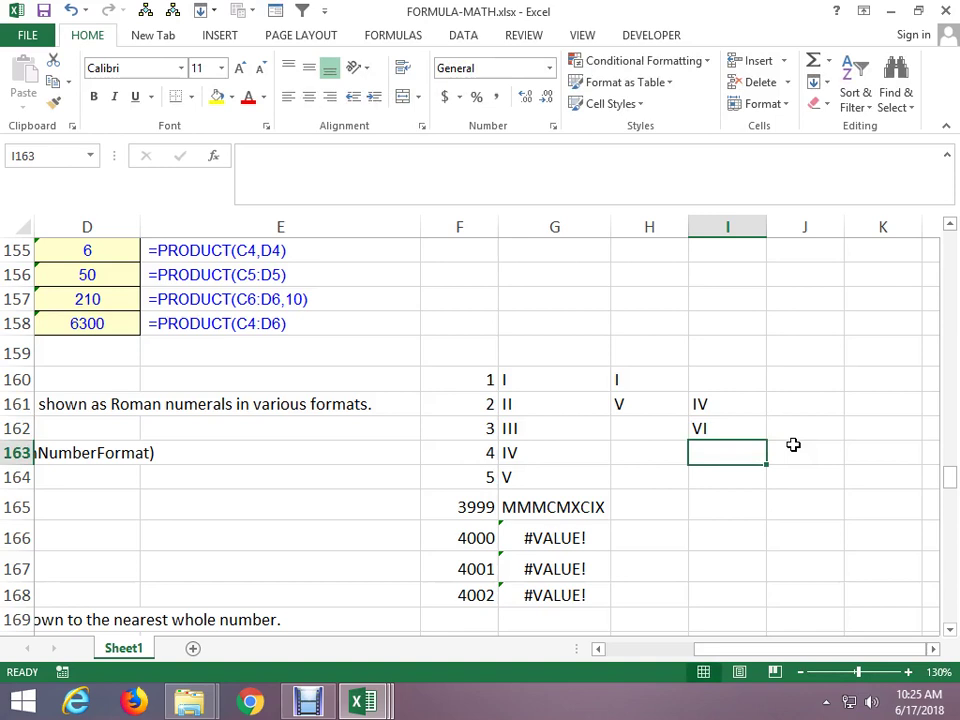
# Enter XL in I163 and replace 3999 in F165 with 40.
pyautogui.write('X')
pyautogui.write('L')
pyautogui.press('Return')
pyautogui.press('Up')
pyautogui.press('Left')
pyautogui.press('Left')
pyautogui.press('Down')
pyautogui.press('Down')
pyautogui.press('Left')
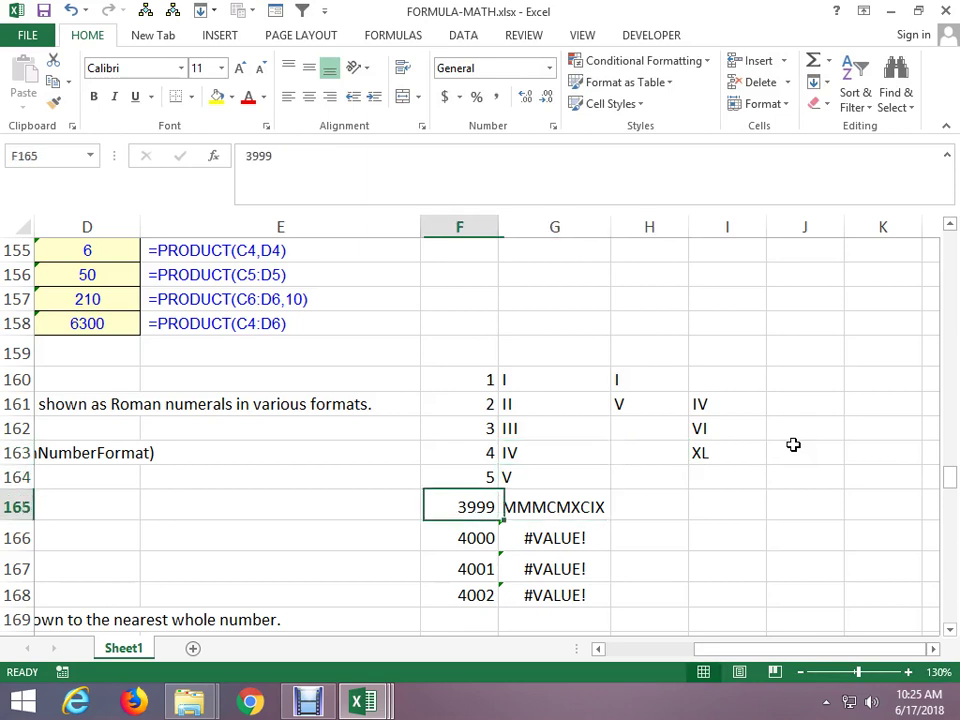
pyautogui.write('40')
pyautogui.press('Return')
pyautogui.press('Up')
pyautogui.press('Right')
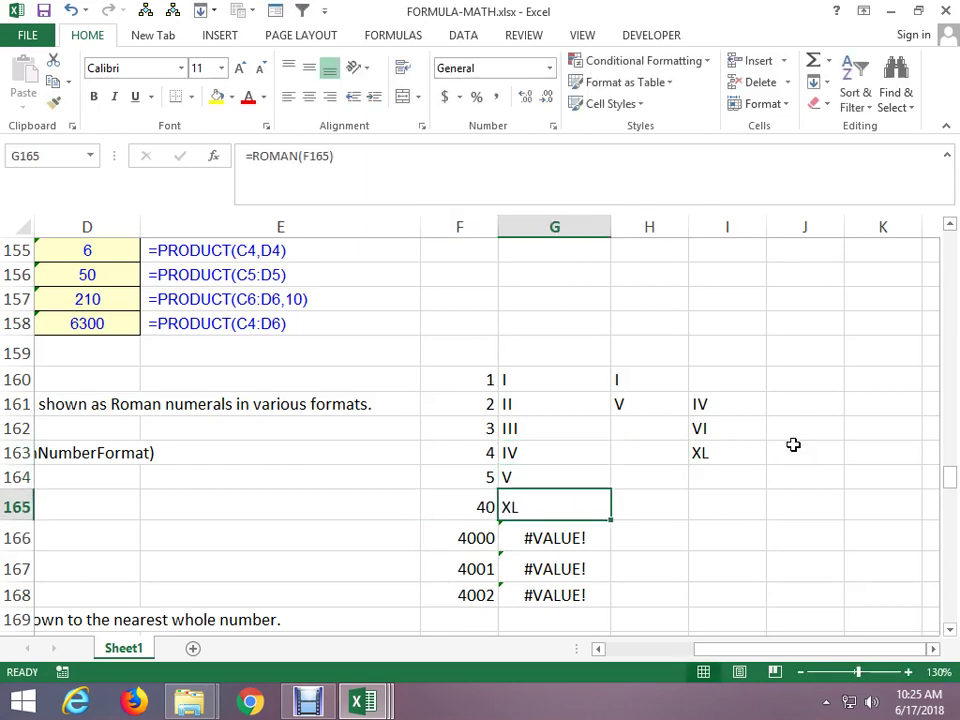
# Put =F165+1 in F166 and fill it down so F165:F171 counts 40 to 46.
pyautogui.press('Down')
pyautogui.press('Left')
pyautogui.write('+')
pyautogui.press('Up')
pyautogui.write('+')
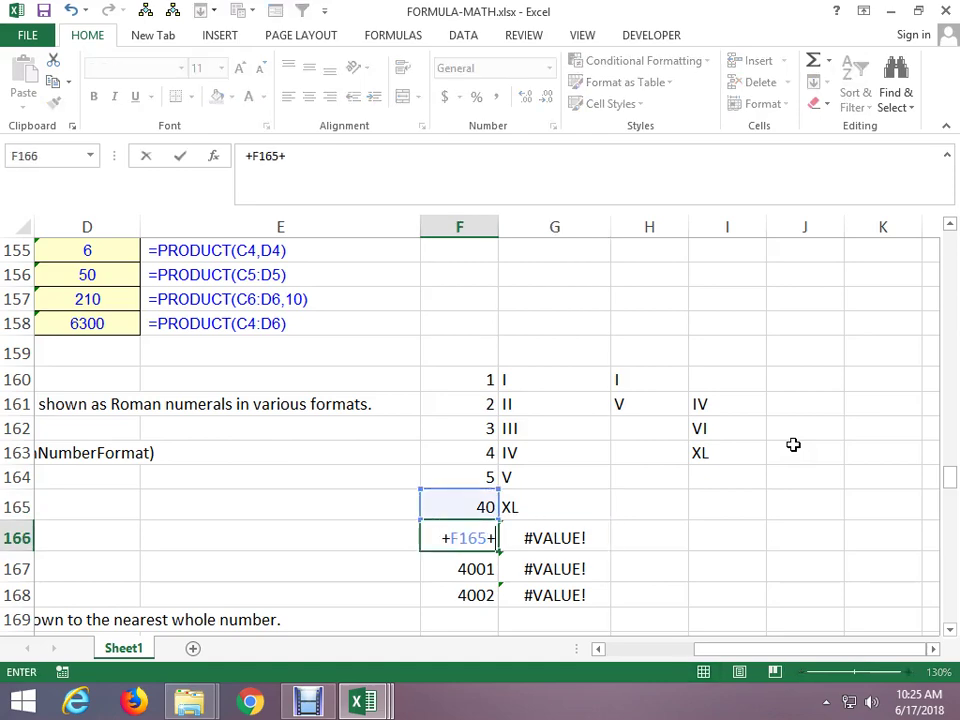
pyautogui.write('1')
pyautogui.press('Return')
pyautogui.press('Down')
pyautogui.press('Down')
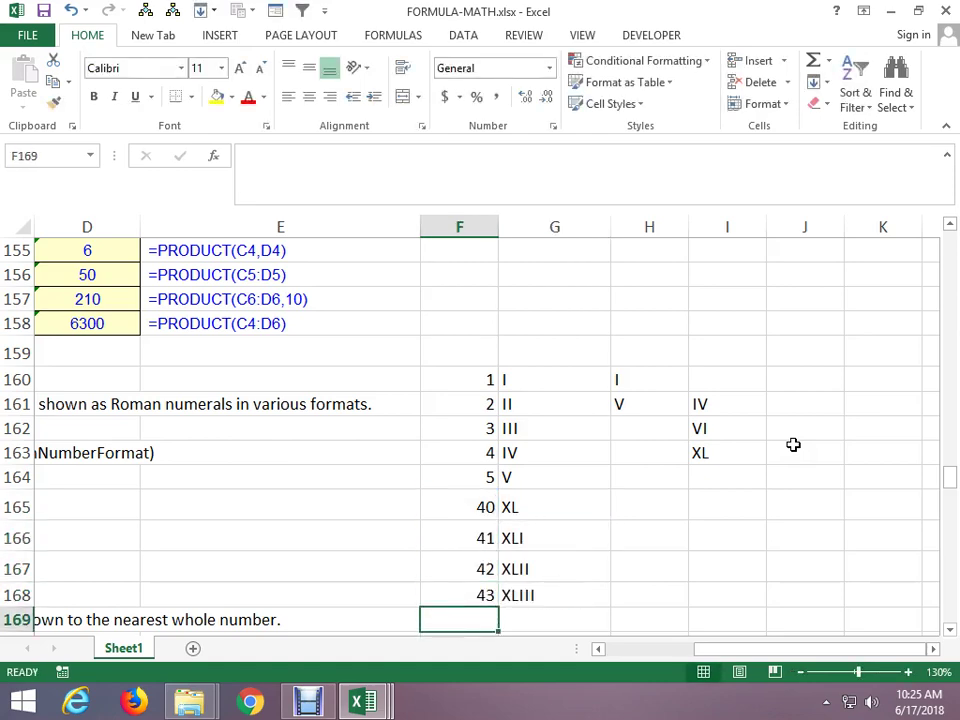
pyautogui.hotkey('ctrl', 'd')
pyautogui.press('Down')
pyautogui.hotkey('ctrl', 'd')
pyautogui.press('Down')
# Fill the ROMAN formula down column G to row 171, giving XL through XLVI.
pyautogui.hotkey('ctrl', 'd')
pyautogui.press('Down')
pyautogui.press('Up')
pyautogui.press('Right')
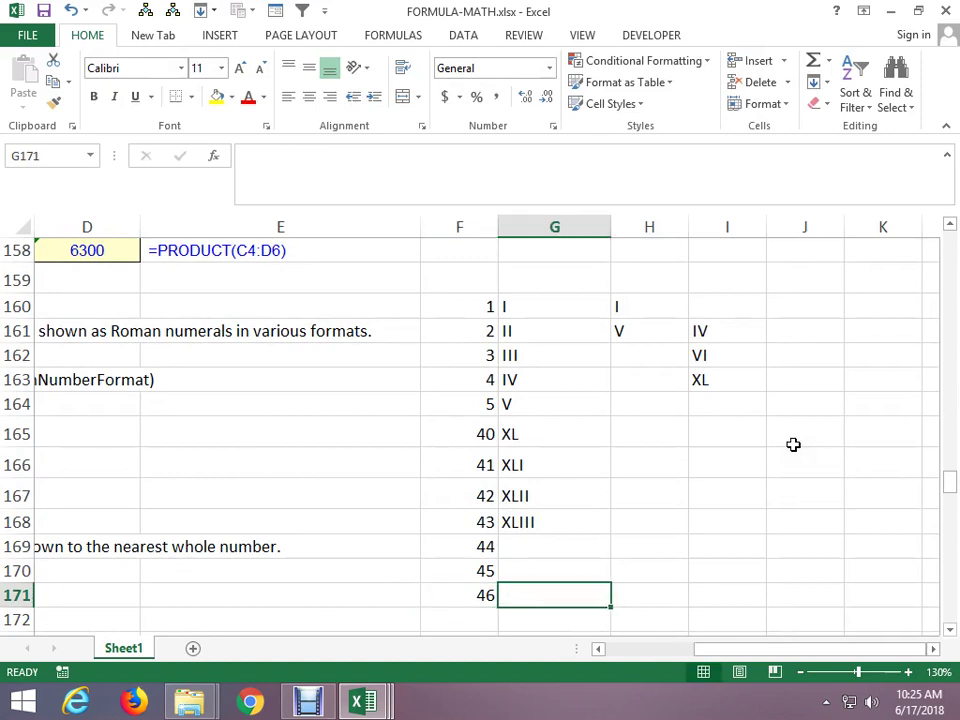
pyautogui.hotkey('shift', 'Up')
pyautogui.hotkey('shift', 'Up')
pyautogui.hotkey('shift', 'Up')
pyautogui.hotkey('ctrl', 'd')
pyautogui.press('Up')
pyautogui.press('Up')
pyautogui.press('Up')
pyautogui.press('Up')
pyautogui.press('Up')
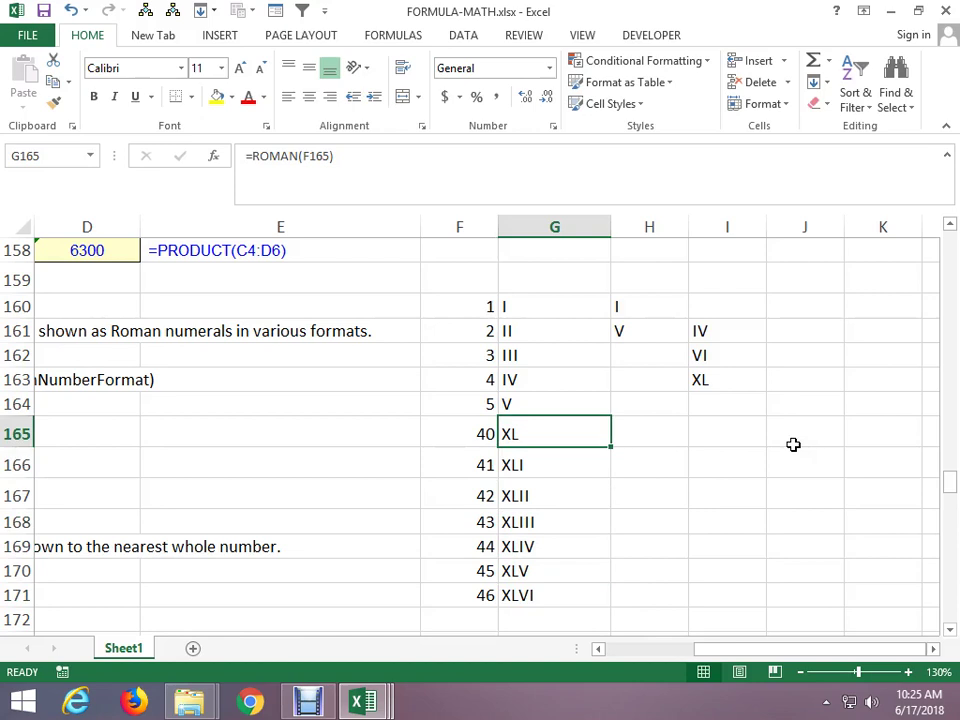
pyautogui.press('Right')
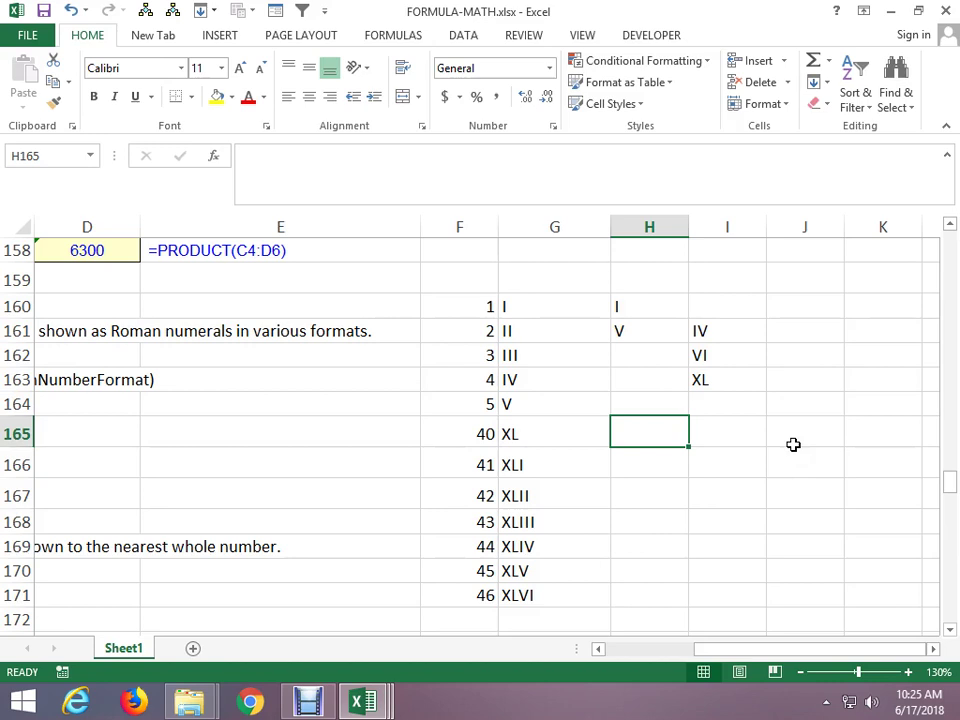
pyautogui.press('Left')
pyautogui.press('Left')
pyautogui.press('Left')
pyautogui.press('Left')
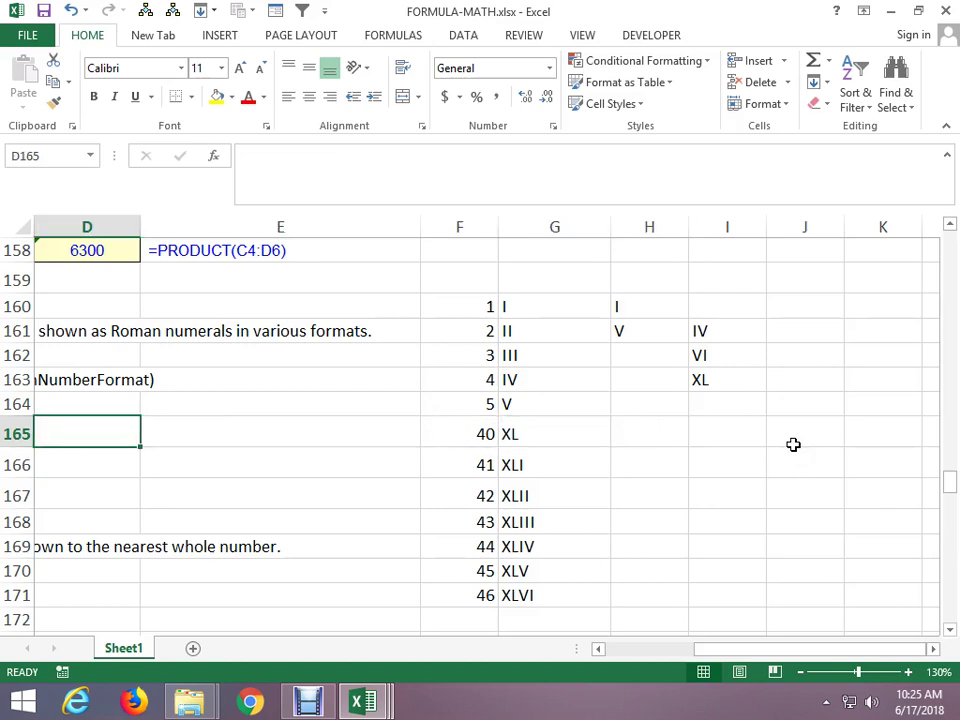
pyautogui.press('Right')
pyautogui.press('Right')
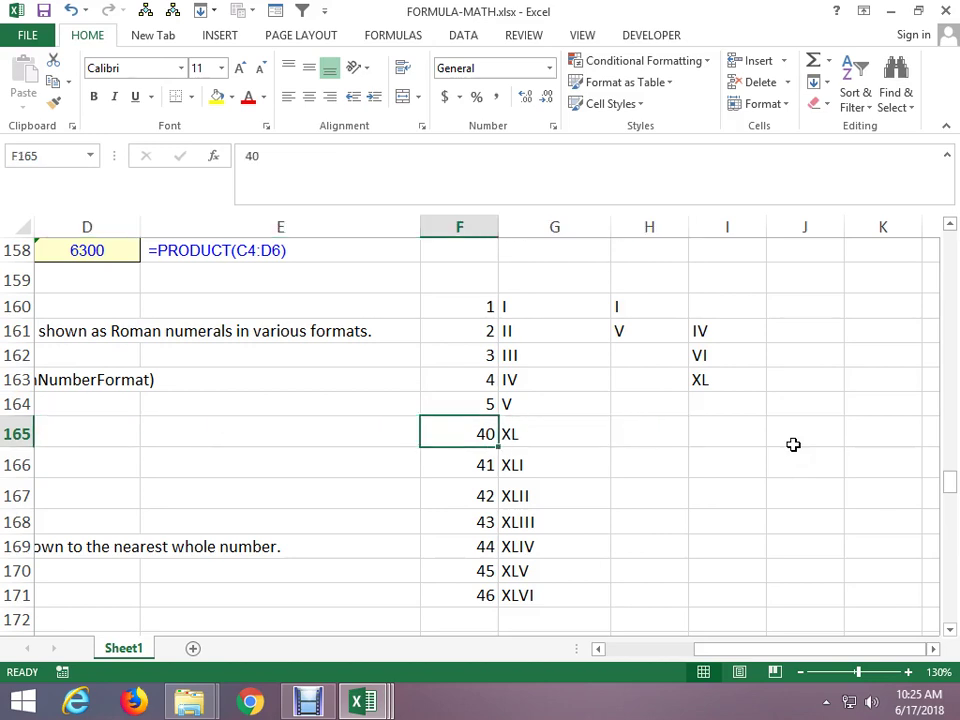
pyautogui.press('Right')
pyautogui.press('Left')
pyautogui.press('Left')
pyautogui.press('Right')
pyautogui.press('Left')
pyautogui.press('Left')
pyautogui.press('Right')
pyautogui.press('Right')
pyautogui.press('Right')
pyautogui.press('Left')
pyautogui.press('Right')
pyautogui.press('Left')
pyautogui.press('Right')
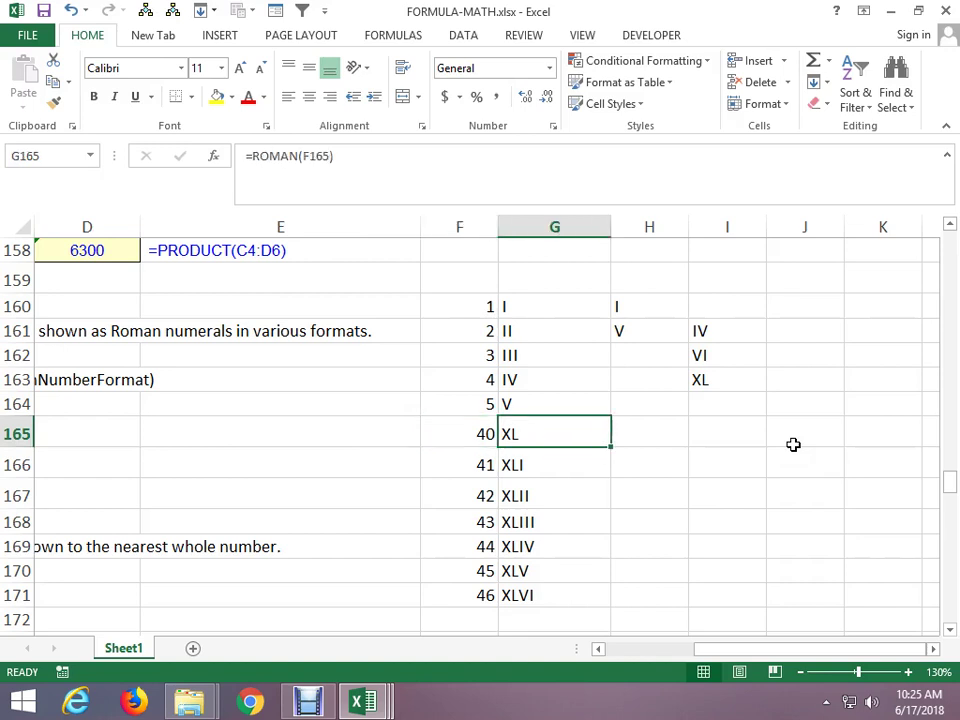
pyautogui.press('Left')
pyautogui.press('Right')
pyautogui.press('Left')
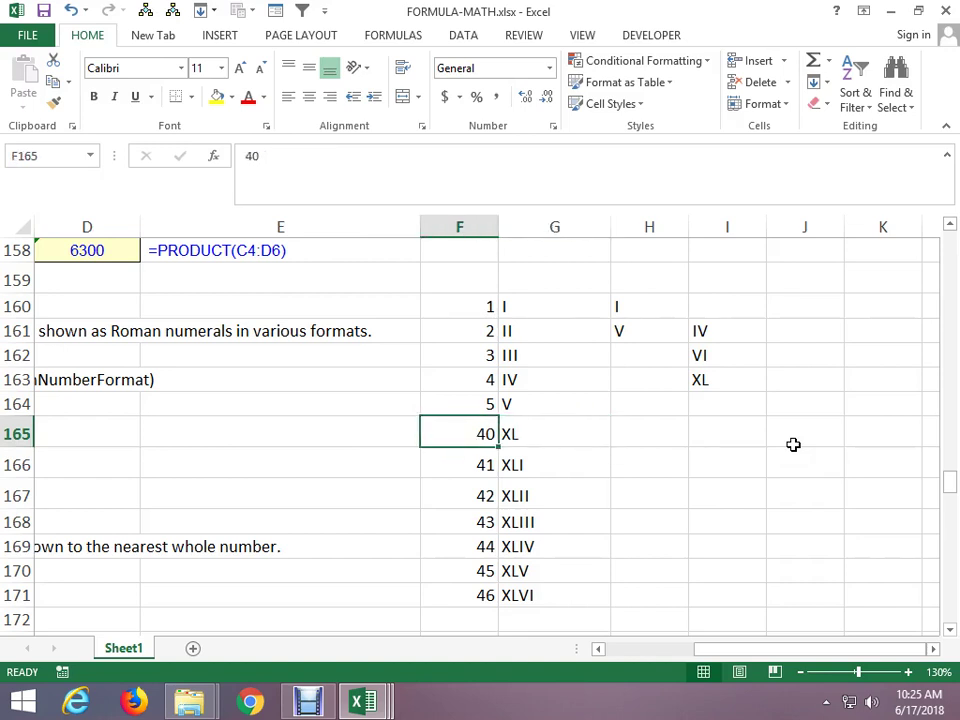
pyautogui.press('Right')
pyautogui.press('Left')
pyautogui.press('Right')
pyautogui.press('Left')
pyautogui.press('Right')
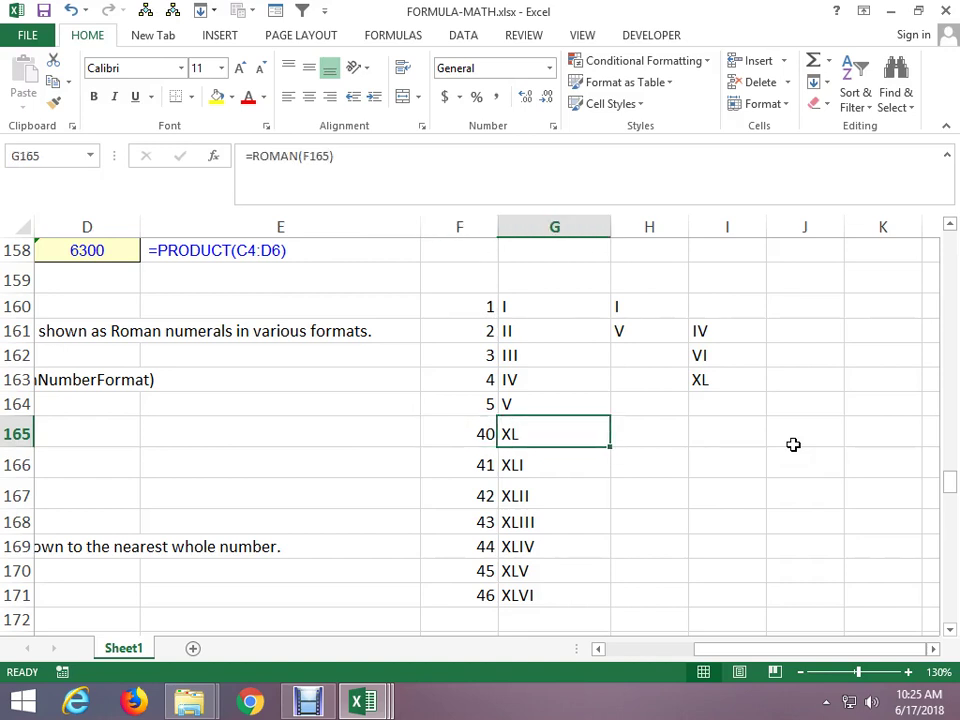
pyautogui.press('Left')
pyautogui.press('Right')
pyautogui.press('Left')
pyautogui.press('Right')
pyautogui.press('Left')
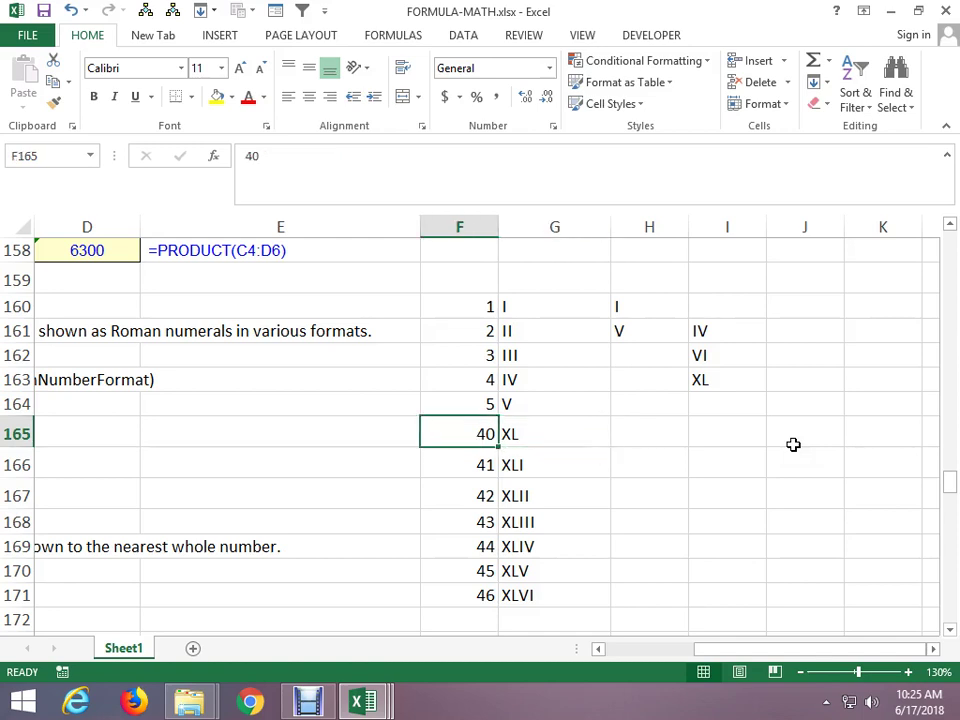
pyautogui.press('Right')
pyautogui.press('Left')
# Enter 16 in E181 beside the SQRT notes.
pyautogui.press('Left')
pyautogui.press('Left')
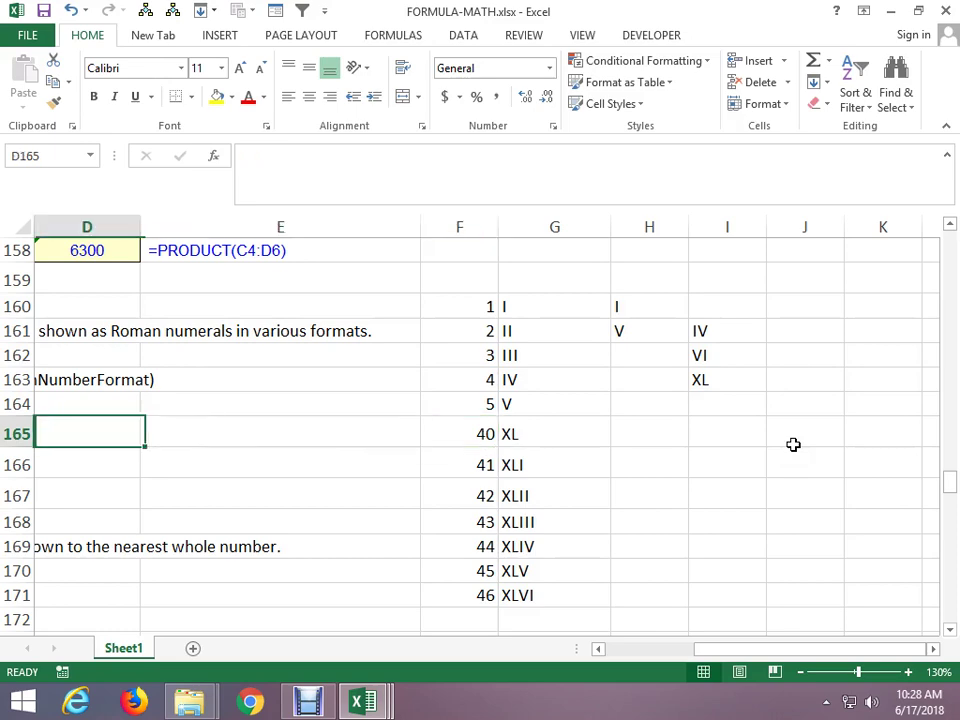
pyautogui.press('Left')
pyautogui.press('Left')
pyautogui.press('Left')
pyautogui.press('Down')
pyautogui.press('Down')
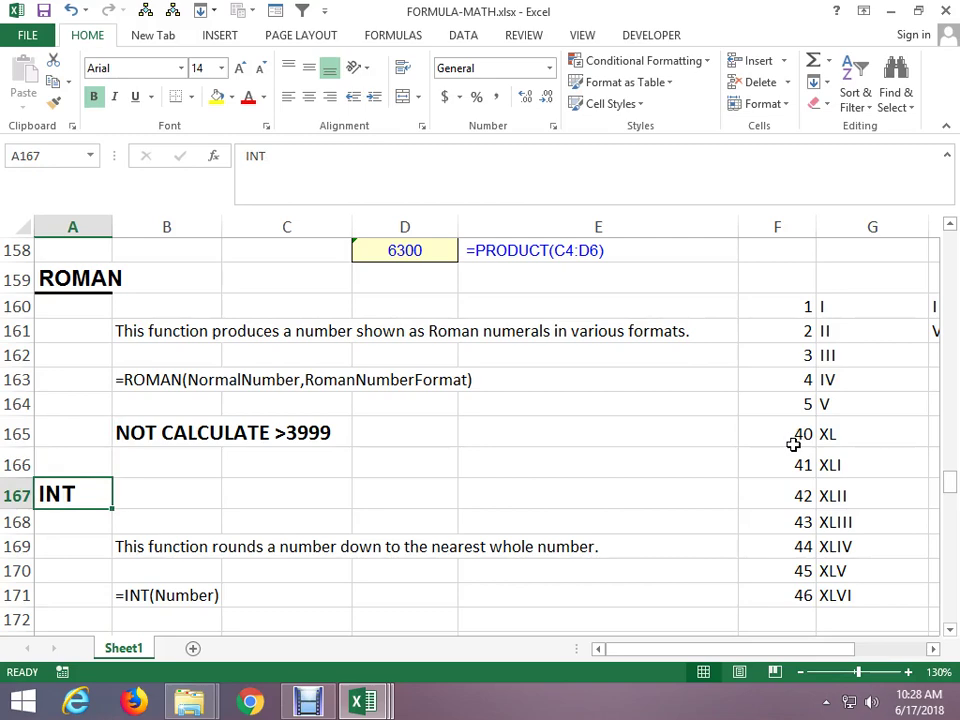
pyautogui.press('Down')
pyautogui.press('Down')
pyautogui.press('Down')
pyautogui.press('Down')
pyautogui.press('Down')
pyautogui.press('Down')
pyautogui.press('Down')
pyautogui.press('Down')
pyautogui.press('Down')
pyautogui.press('Down')
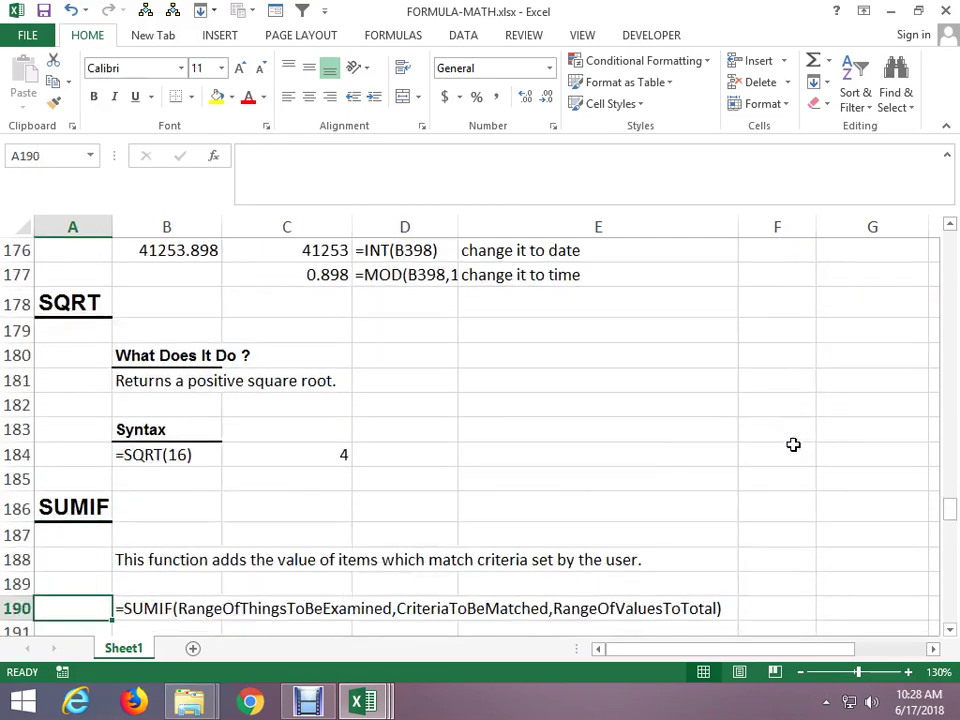
pyautogui.press('Up')
pyautogui.press('Up')
pyautogui.press('Up')
pyautogui.press('Up')
pyautogui.press('Up')
pyautogui.press('Up')
pyautogui.press('Up')
pyautogui.press('Up')
pyautogui.press('Right')
pyautogui.press('Right')
pyautogui.press('Right')
pyautogui.press('Right')
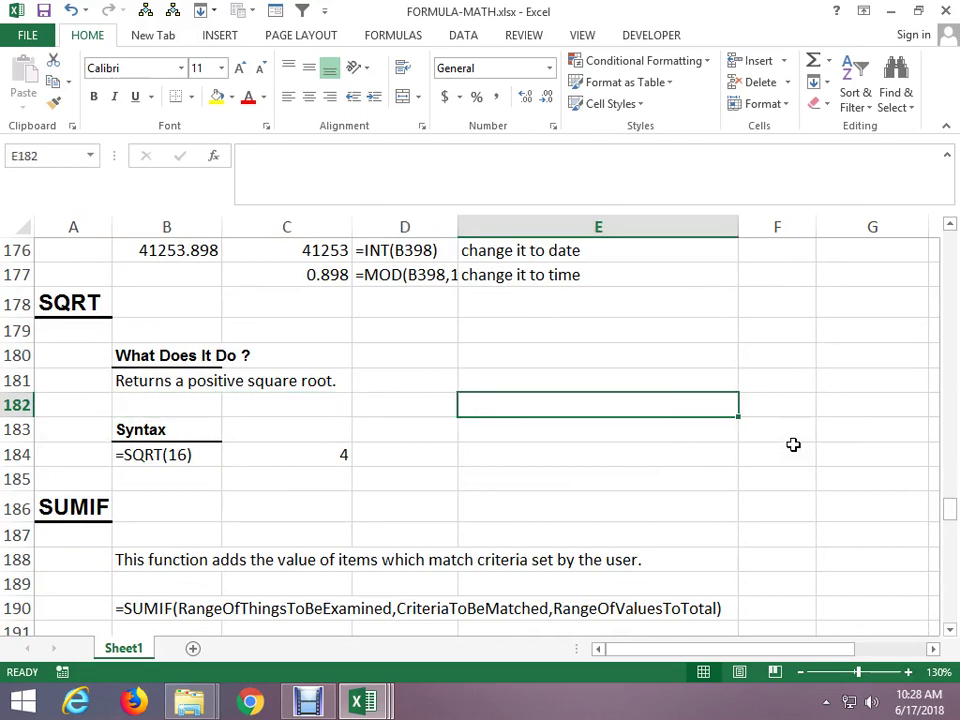
pyautogui.press('Up')
pyautogui.write('16')
pyautogui.press('Return')
# Enter =SQRT(E181) in E182 so it returns 4.
pyautogui.write('=A')
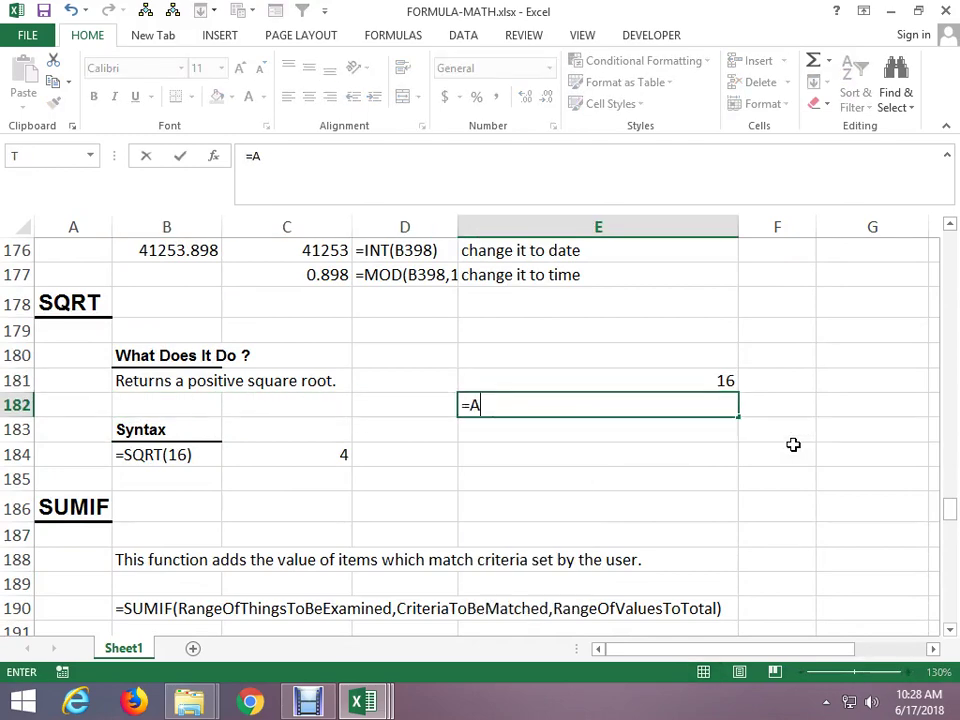
pyautogui.write('Q')
pyautogui.press('BackSpace')
pyautogui.press('BackSpace')
pyautogui.write('SQRT(')
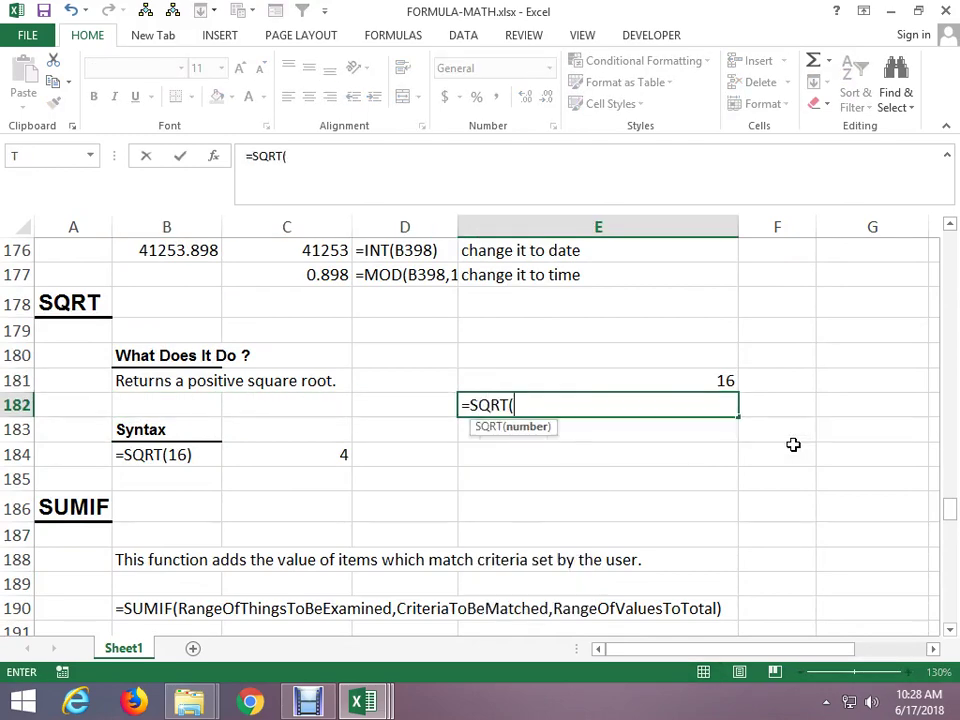
pyautogui.press('Up')
pyautogui.press('Return')
pyautogui.press('Down')
pyautogui.press('Down')
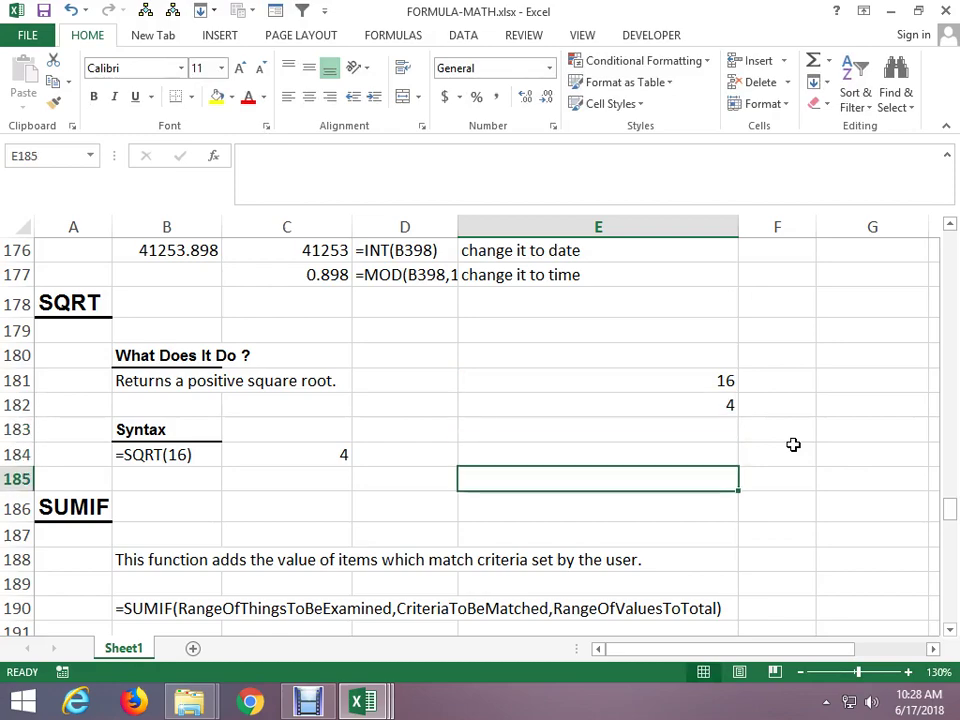
pyautogui.press('Down')
pyautogui.press('Down')
pyautogui.press('Down')
pyautogui.press('Down')
pyautogui.press('Down')
pyautogui.press('Down')
pyautogui.press('Down')
pyautogui.press('Down')
pyautogui.press('Down')
pyautogui.press('Down')
pyautogui.press('Down')
pyautogui.press('Down')
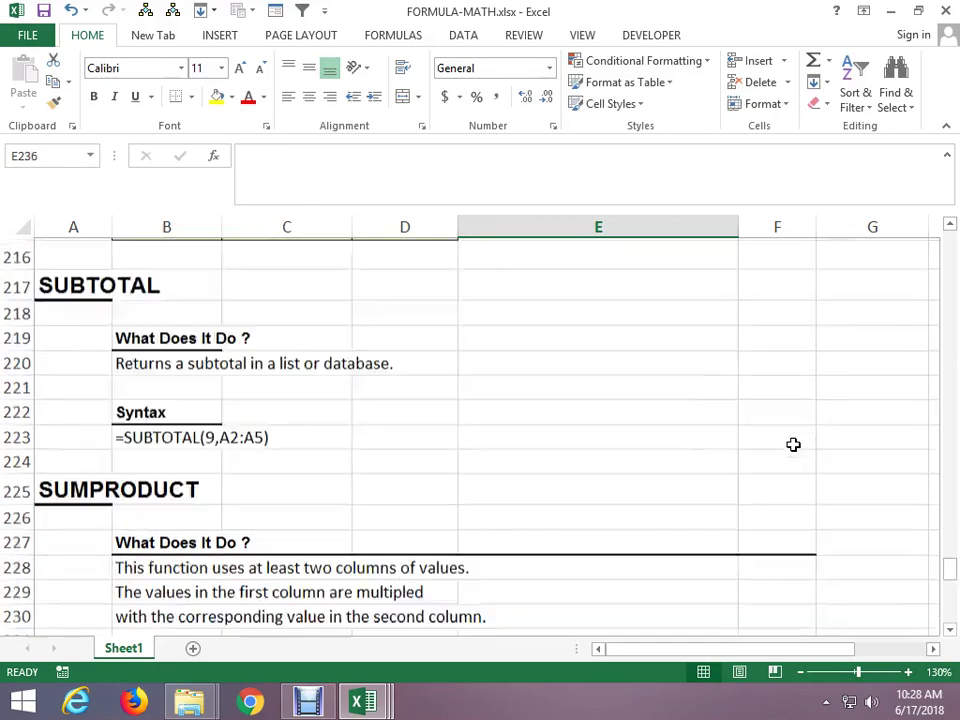
pyautogui.press('Down')
pyautogui.press('Down')
pyautogui.press('Down')
pyautogui.press('Down')
pyautogui.press('Down')
pyautogui.press('Down')
# Enter =TRUNC(B250,2) in F250 to truncate the number to two decimals.
pyautogui.press('Up')
pyautogui.press('Up')
pyautogui.press('Up')
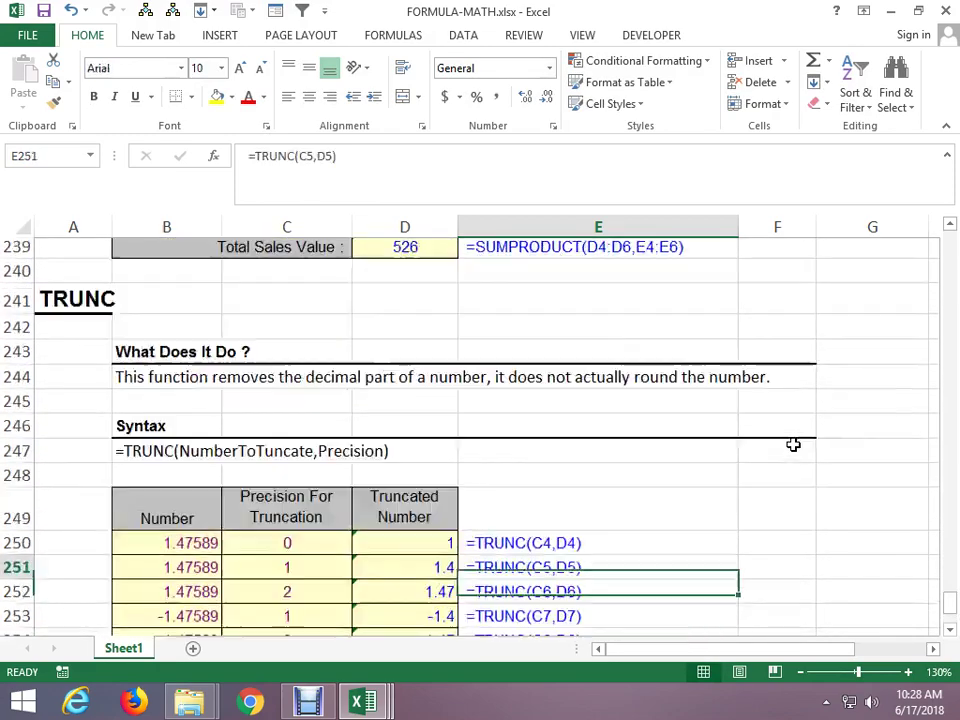
pyautogui.press('Up')
pyautogui.press('Up')
pyautogui.press('Up')
pyautogui.press('Up')
pyautogui.press('Up')
pyautogui.press('Up')
pyautogui.press('Left')
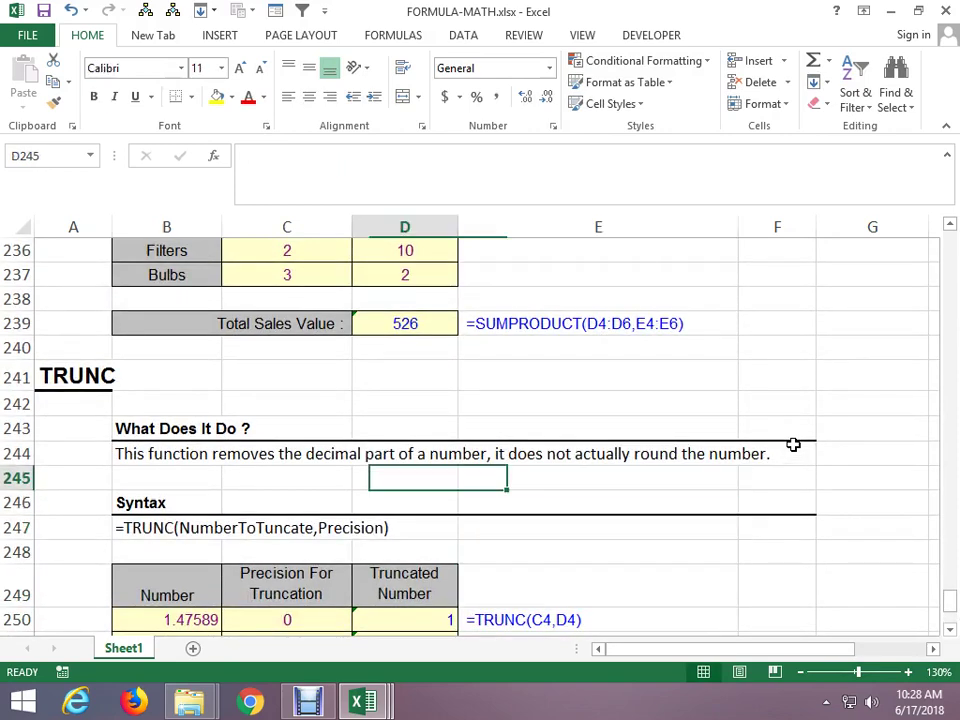
pyautogui.press('Down')
pyautogui.press('Down')
pyautogui.press('Down')
pyautogui.press('Down')
pyautogui.press('Down')
pyautogui.press('Up')
pyautogui.press('Right')
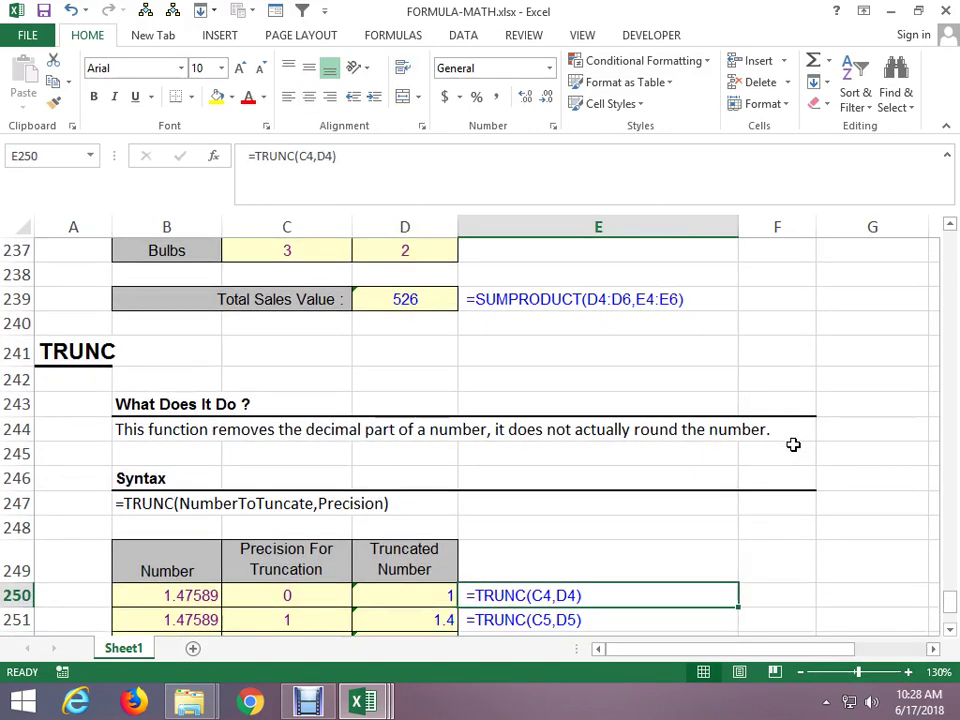
pyautogui.press('Right')
pyautogui.write('=TU')
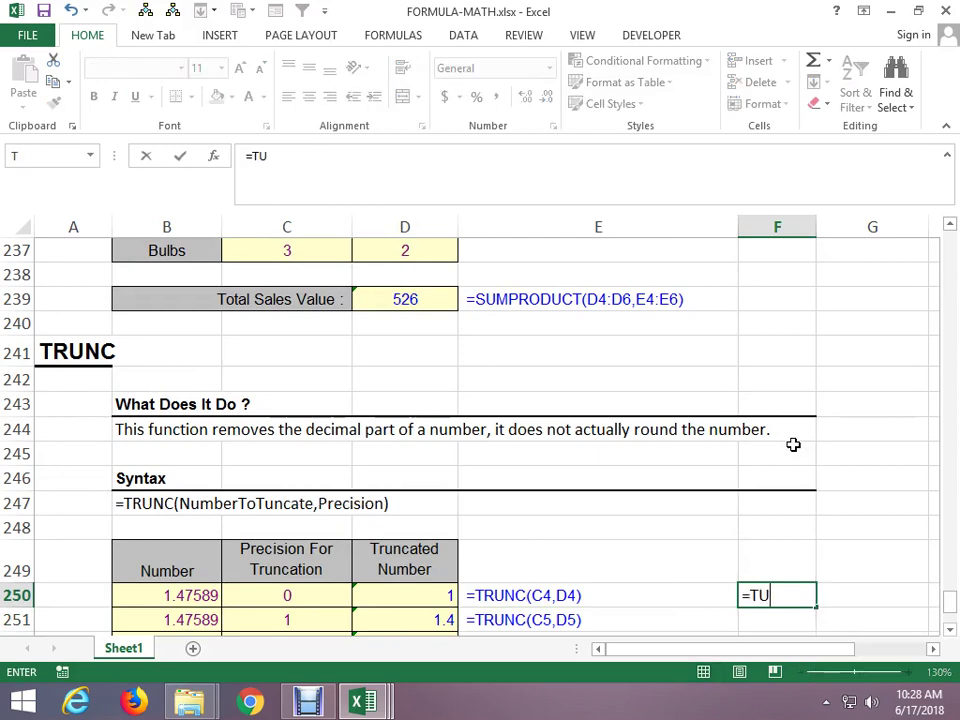
pyautogui.press('BackSpace')
pyautogui.write('RUN')
pyautogui.press('Tab')
pyautogui.press('Left')
pyautogui.press('Left')
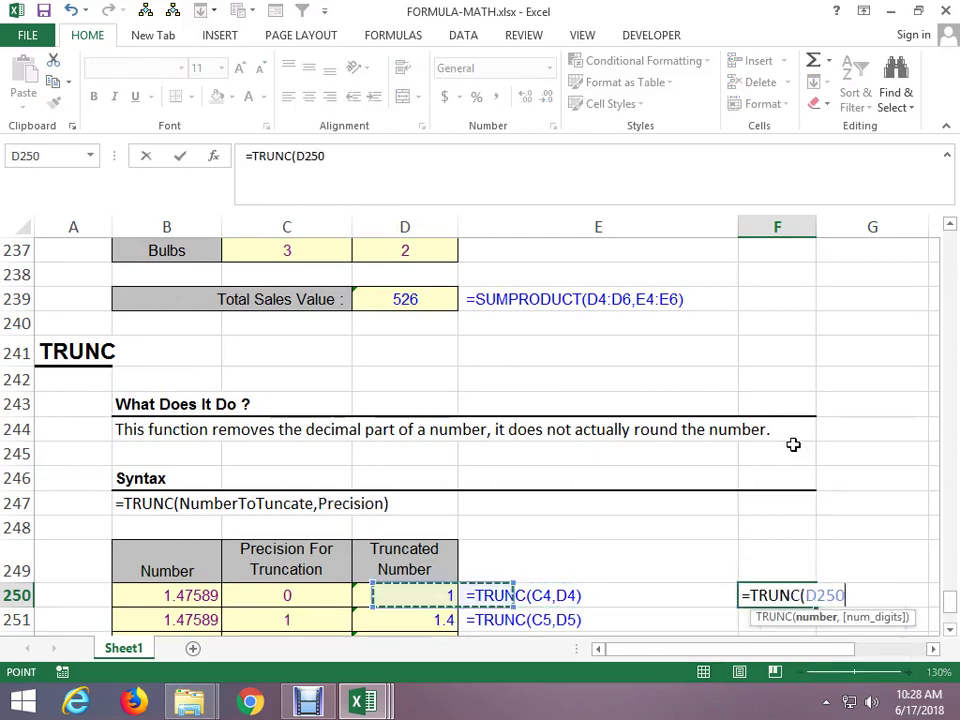
pyautogui.press('Left')
pyautogui.press('Left')
pyautogui.write(',2')
pyautogui.hotkey('ctrl', 'Return')
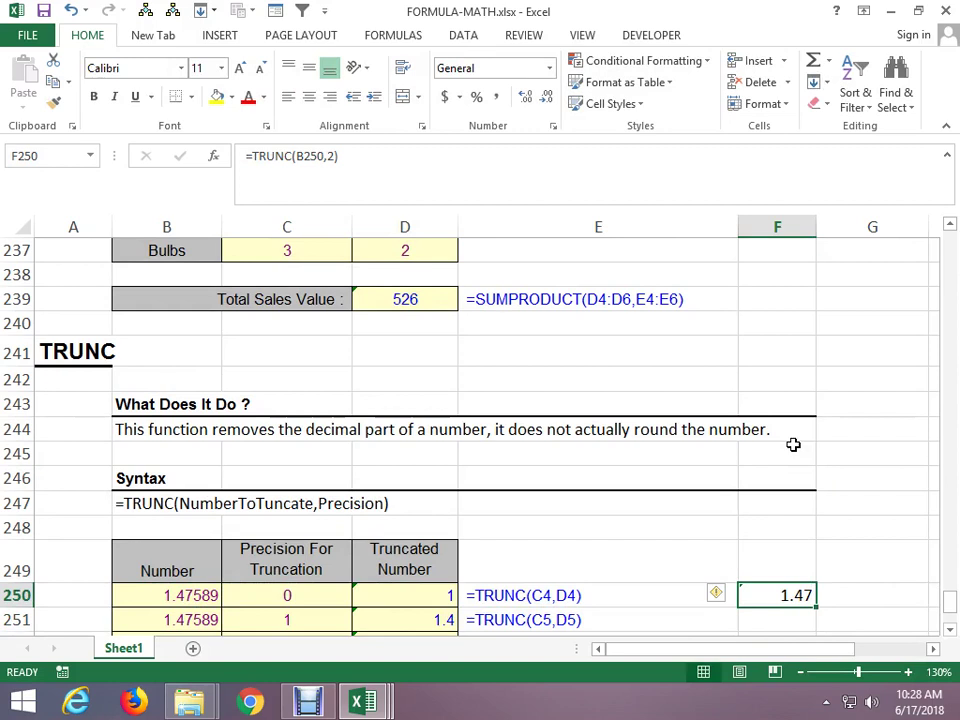
# Return past SUMPRODUCT to the SUBTOTAL heading, then switch to the CLASS 17 JUN 2018 workbook.
pyautogui.press('Up')
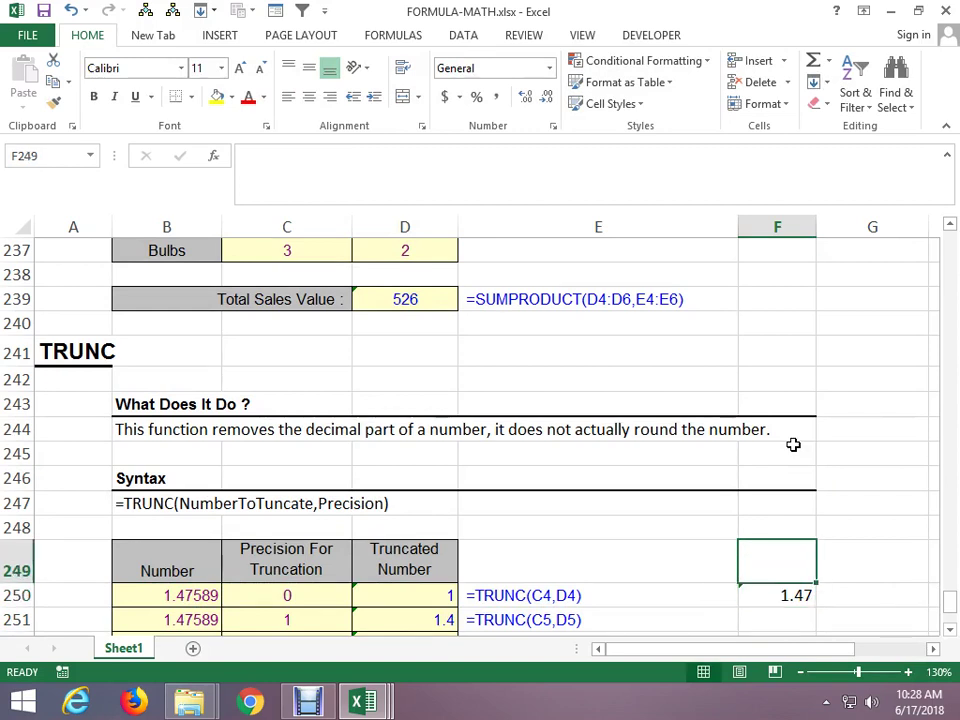
pyautogui.press('Up')
pyautogui.press('Up')
pyautogui.press('Up')
pyautogui.press('Up')
pyautogui.press('Up')
pyautogui.press('Up')
pyautogui.press('Up')
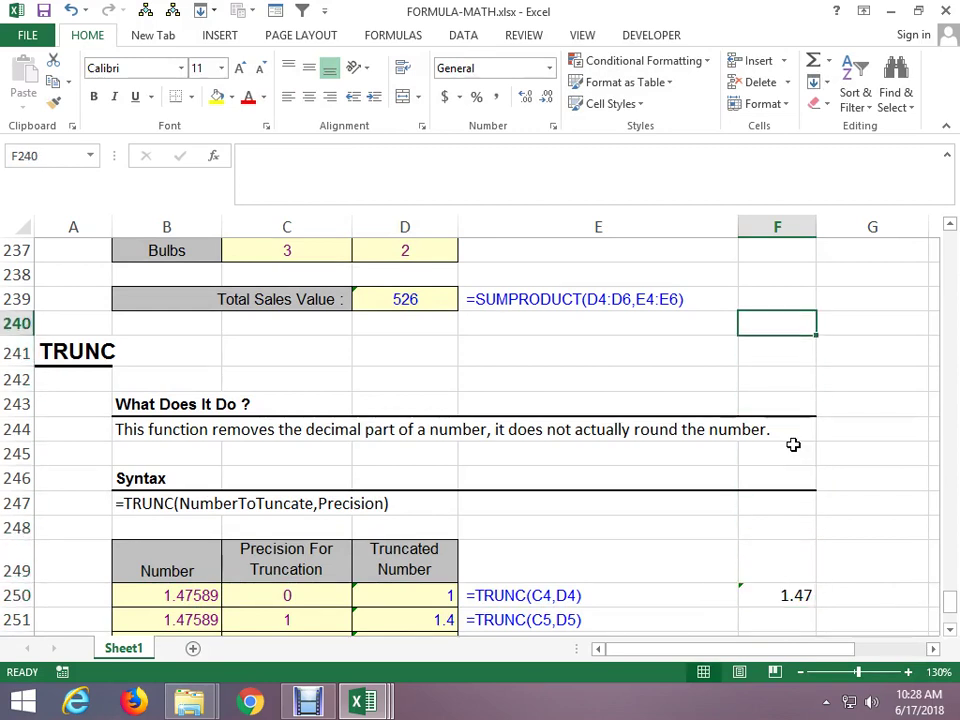
pyautogui.press('Up')
pyautogui.press('Up')
pyautogui.press('Up')
pyautogui.press('Up')
pyautogui.press('Up')
pyautogui.press('Up')
pyautogui.press('Up')
pyautogui.press('Up')
pyautogui.press('Up')
pyautogui.press('Up')
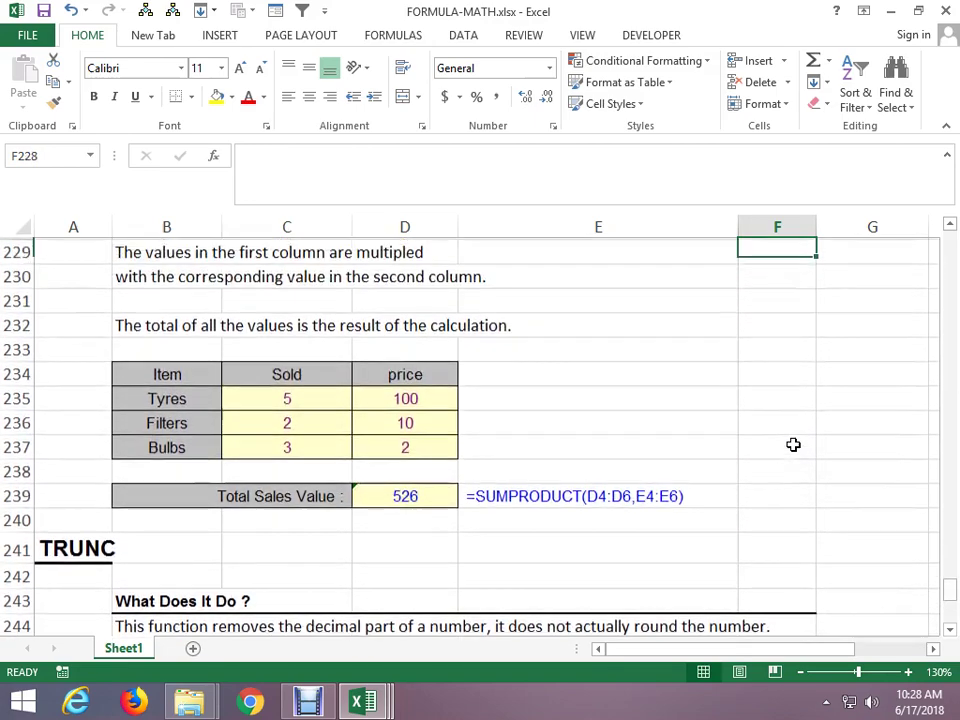
pyautogui.press('Up')
pyautogui.press('Up')
pyautogui.press('Up')
pyautogui.press('Up')
pyautogui.press('Left')
pyautogui.press('Left')
pyautogui.press('Left')
pyautogui.press('Left')
pyautogui.press('Up')
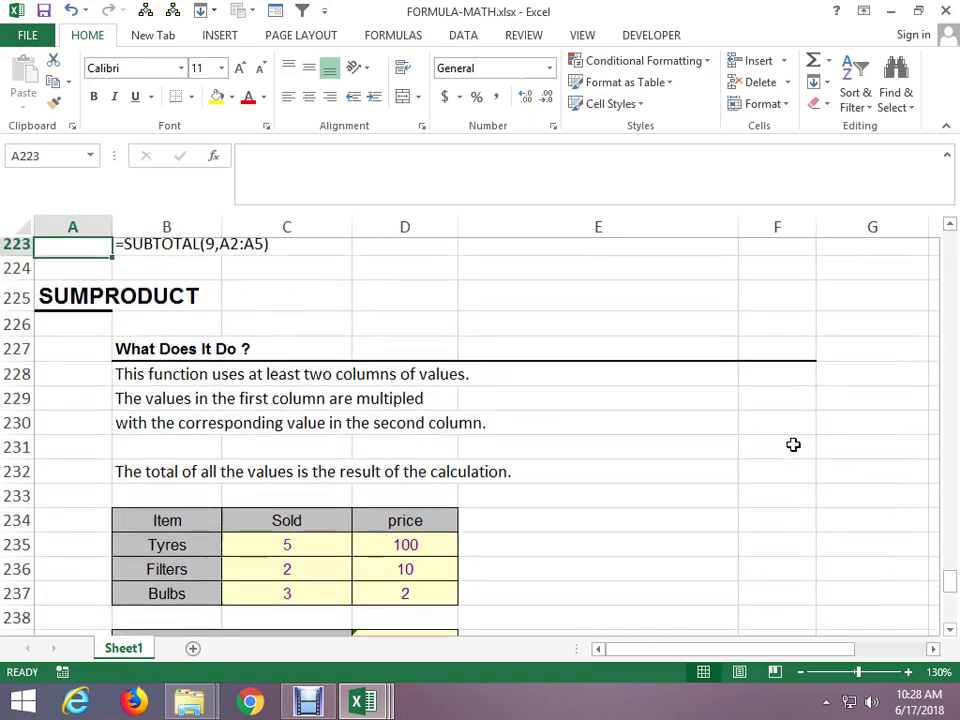
pyautogui.press('Up')
pyautogui.press('Up')
pyautogui.press('Up')
pyautogui.press('Up')
pyautogui.press('Up')
pyautogui.press('Up')
pyautogui.press('Up')
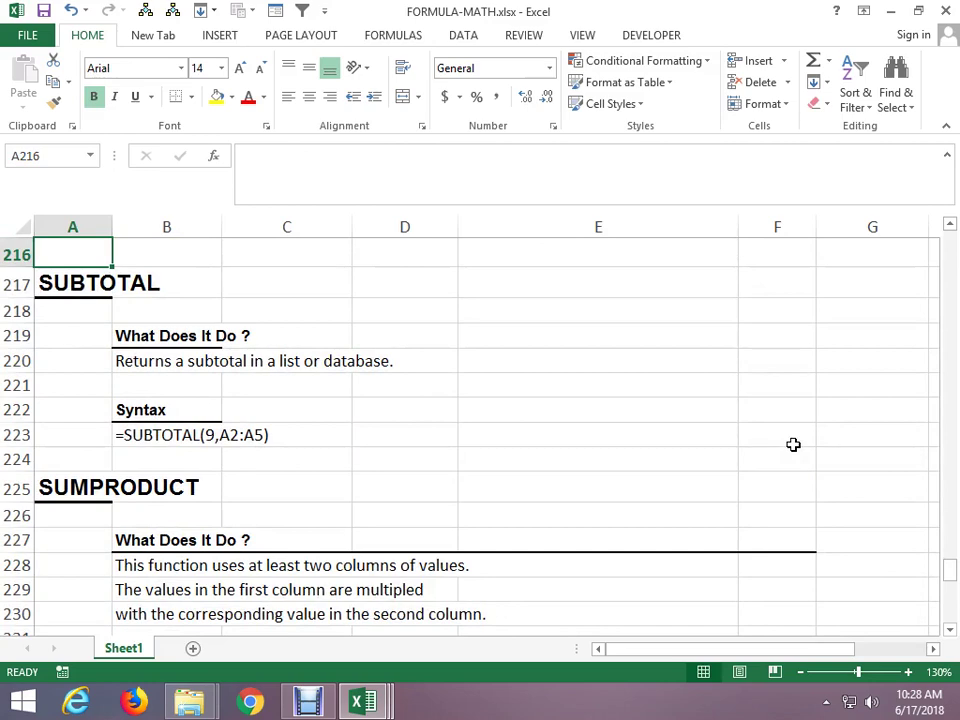
pyautogui.press('Up')
pyautogui.press('Down')
pyautogui.press('Down')
pyautogui.press('Down')
pyautogui.press('Up')
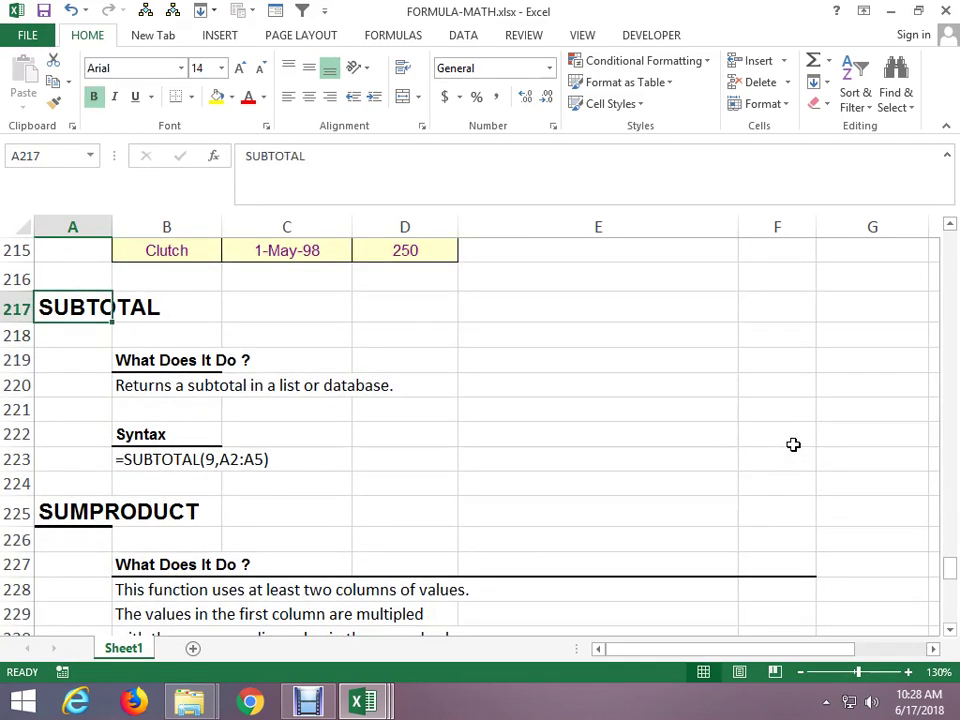
pyautogui.hotkey('ctrl', 'Tab')
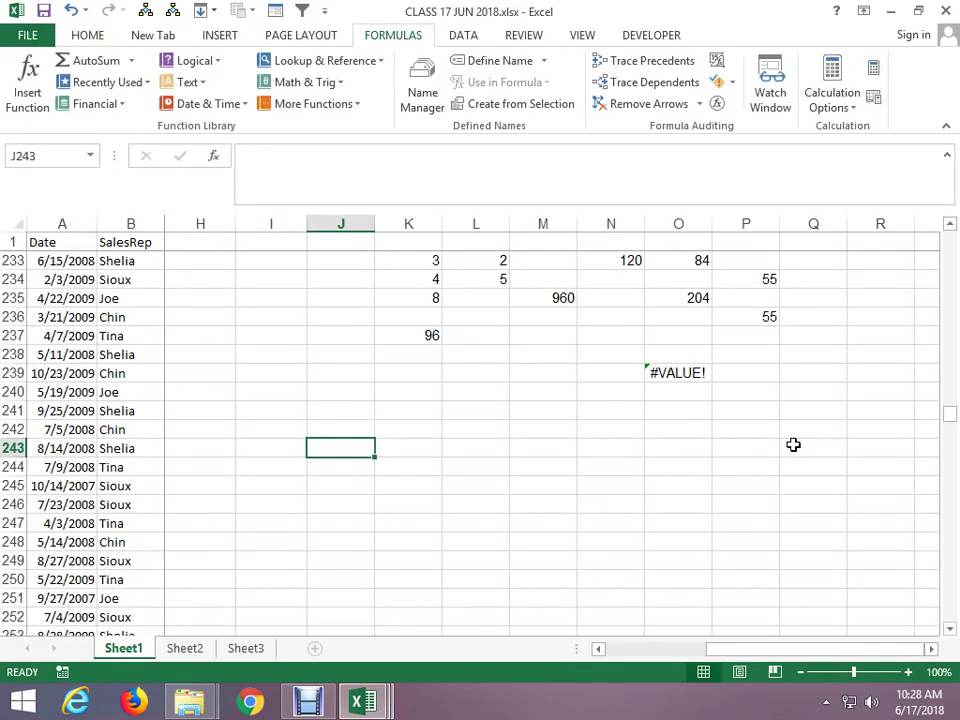
# Copy the Sheet1 sales table A1:G61, from Date through AMT.
pyautogui.hotkey('ctrl', 'Home')
pyautogui.press('Right')
pyautogui.press('Right')
pyautogui.press('Right')
pyautogui.press('Up')
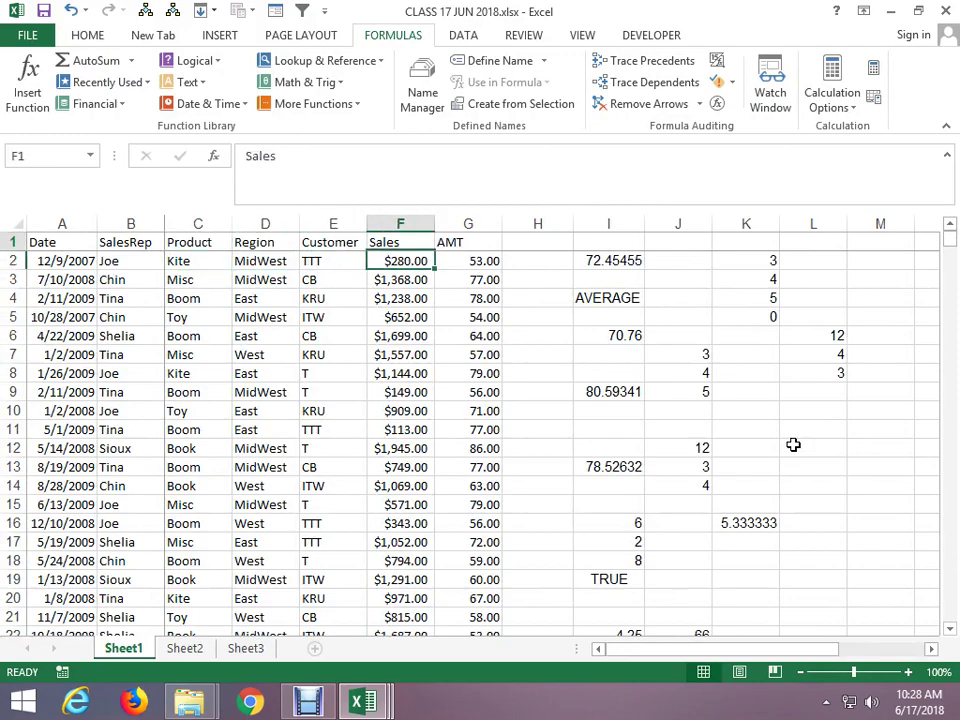
pyautogui.press('Left')
pyautogui.press('Left')
pyautogui.press('Left')
pyautogui.press('Left')
pyautogui.hotkey('ctrl', 'shift', 'Right')
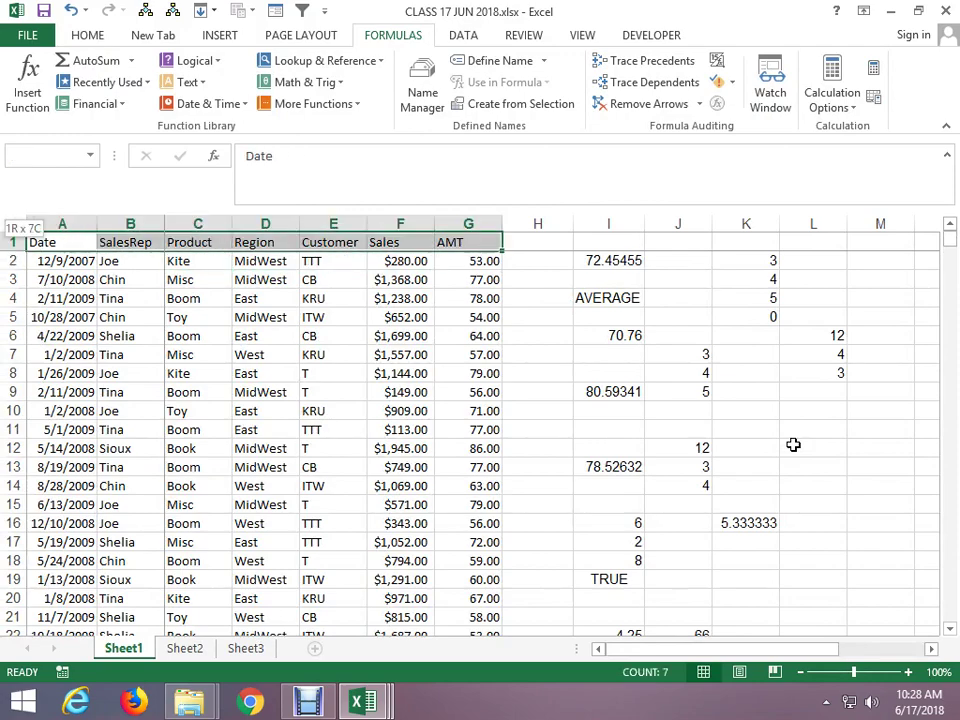
pyautogui.hotkey('ctrl', 'shift', 'Down')
pyautogui.hotkey('ctrl', 'c')
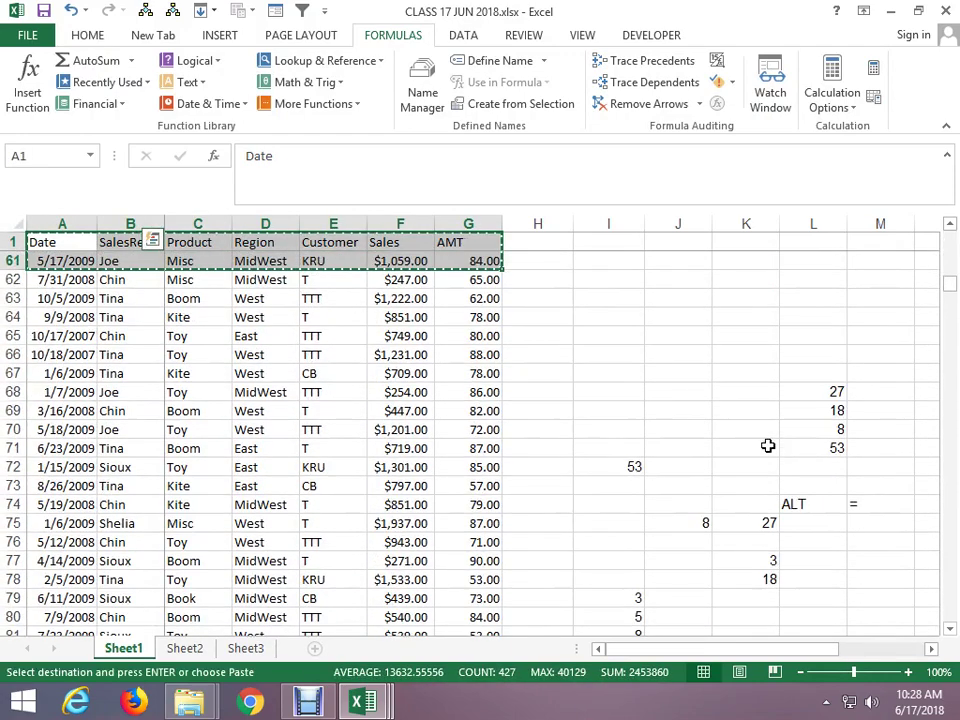
# Paste the table onto Sheet2 and AutoFit its column widths.
pyautogui.click(180, 645)
pyautogui.hotkey('ctrl', 'v')
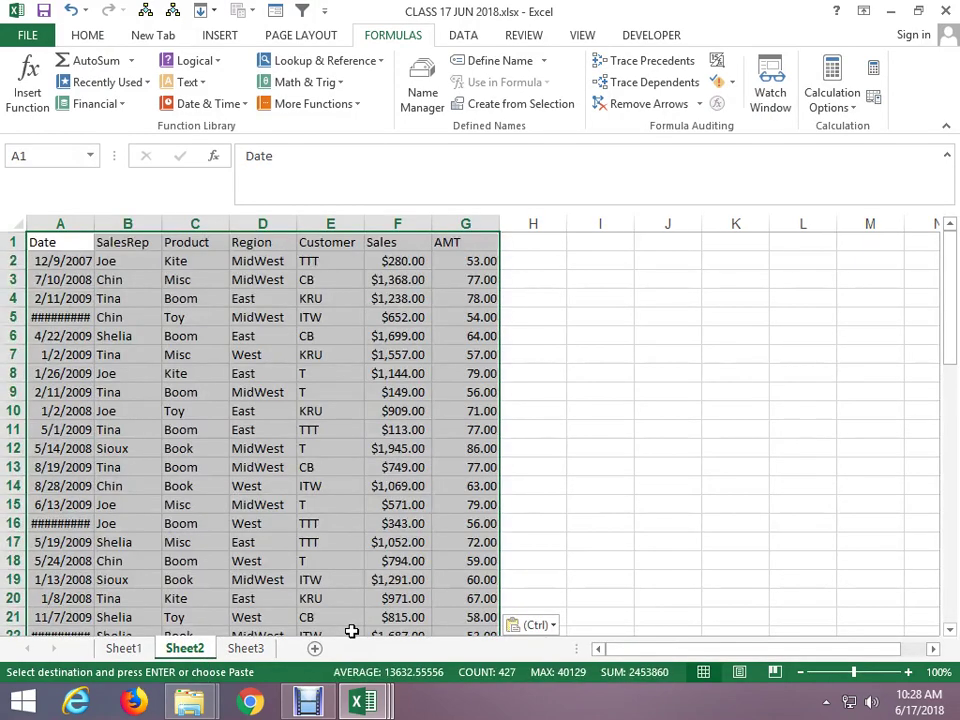
pyautogui.press('alt')
pyautogui.press('h')
pyautogui.press('o')
pyautogui.press('i')
pyautogui.press('Right')
pyautogui.press('Down')
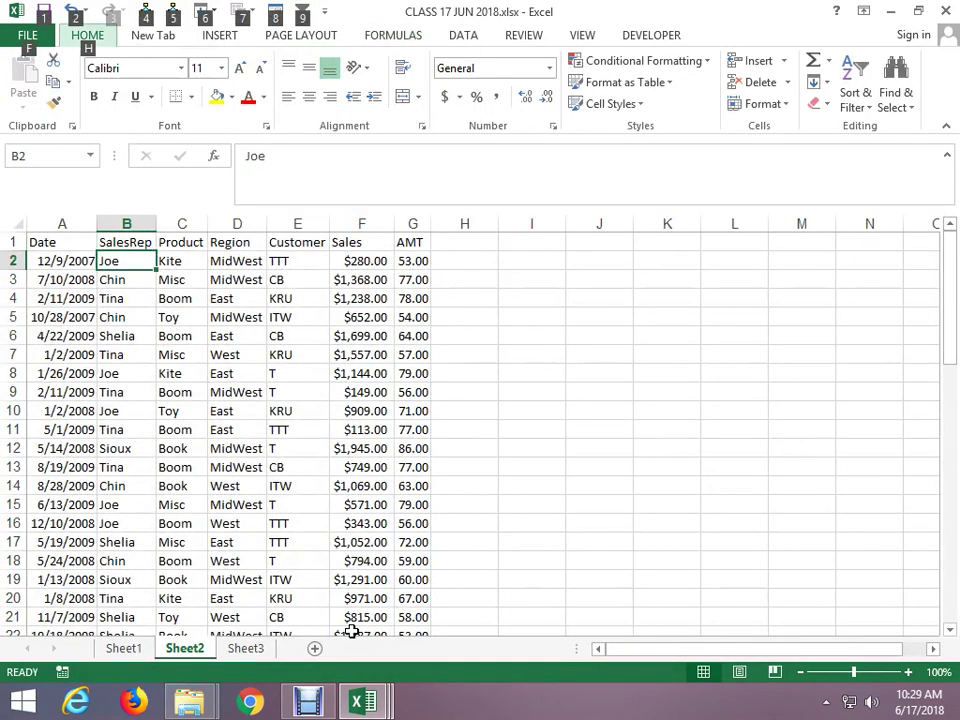
pyautogui.hotkey('alt', 'w')
pyautogui.press('f')
pyautogui.press('f')
pyautogui.press('Right')
# Fill the AMT cells G2:G61 with =RANDBETWEEN(1,8).
pyautogui.press('Right')
pyautogui.press('Right')
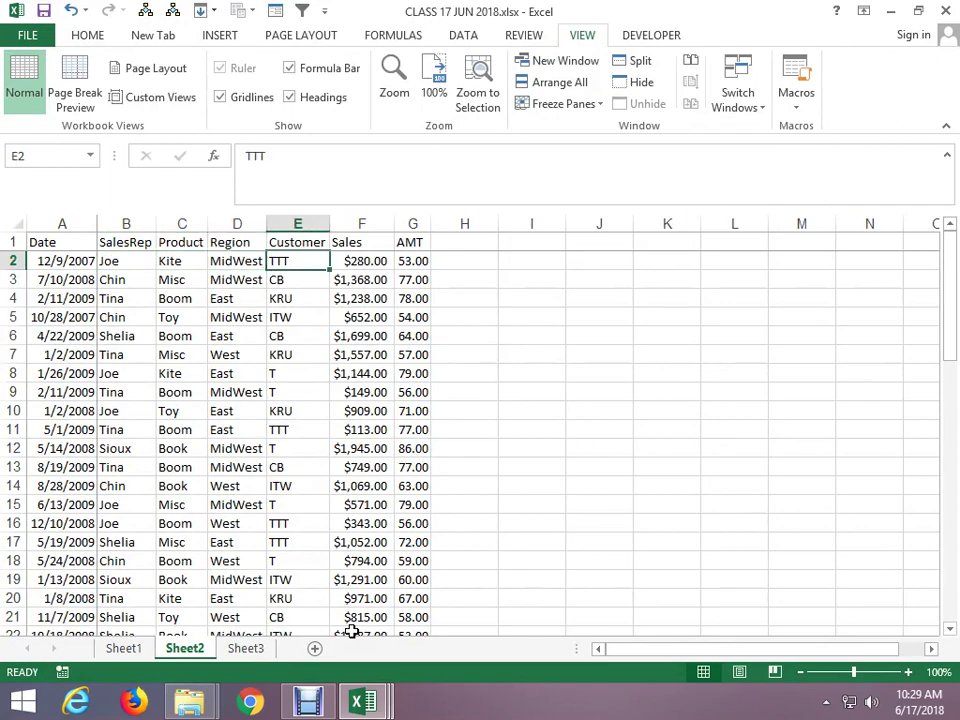
pyautogui.press('Right')
pyautogui.press('Right')
pyautogui.hotkey('ctrl', 'Down')
pyautogui.hotkey('ctrl', 'Up')
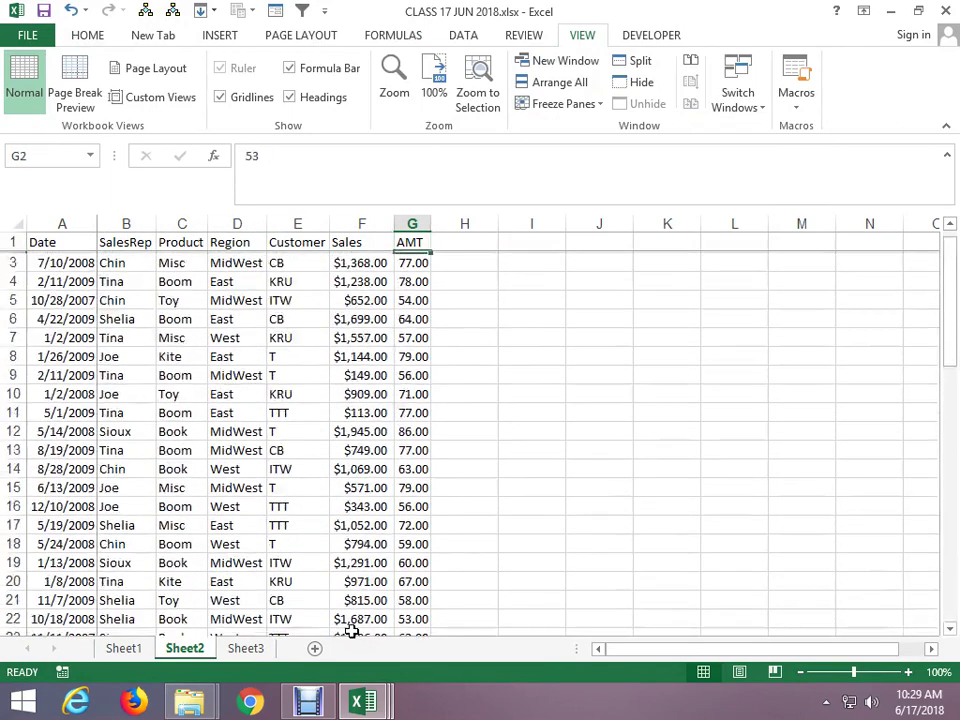
pyautogui.write('=RA')
pyautogui.press('Down')
pyautogui.press('Down')
pyautogui.press('Tab')
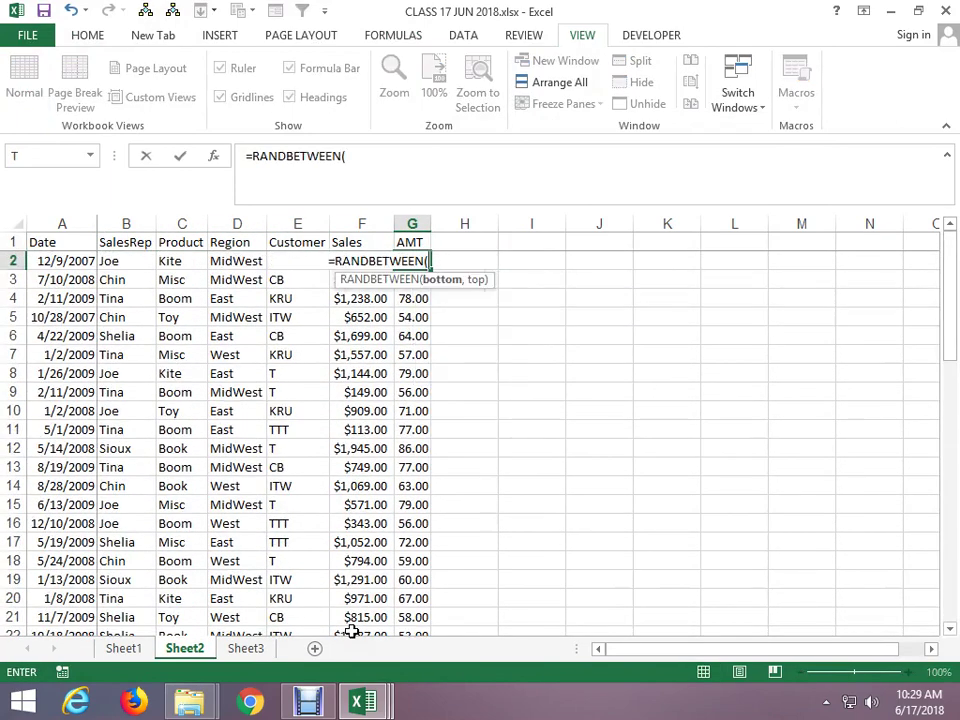
pyautogui.write('1,8')
pyautogui.hotkey('ctrl', 'Return')
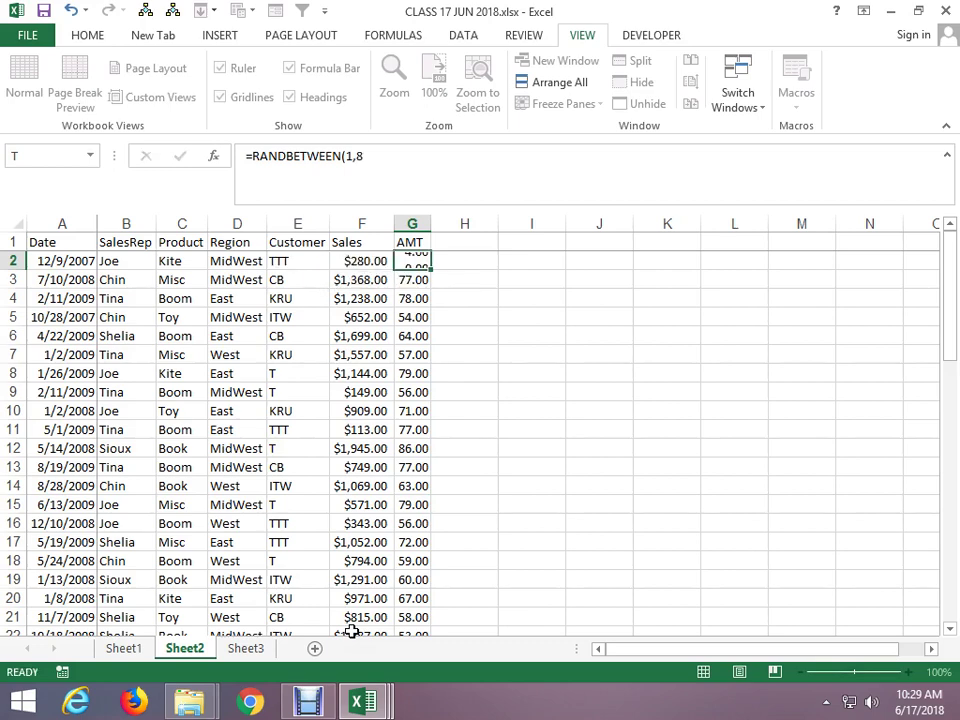
# Paste the random AMT numbers back over themselves as fixed values.
pyautogui.scroll(-8, 352, 632)
pyautogui.scroll(-5, 352, 632)
pyautogui.hotkey('ctrl', 'c')
pyautogui.hotkey('ctrl', 'alt', 'v')
pyautogui.press('v')
pyautogui.press('Return')
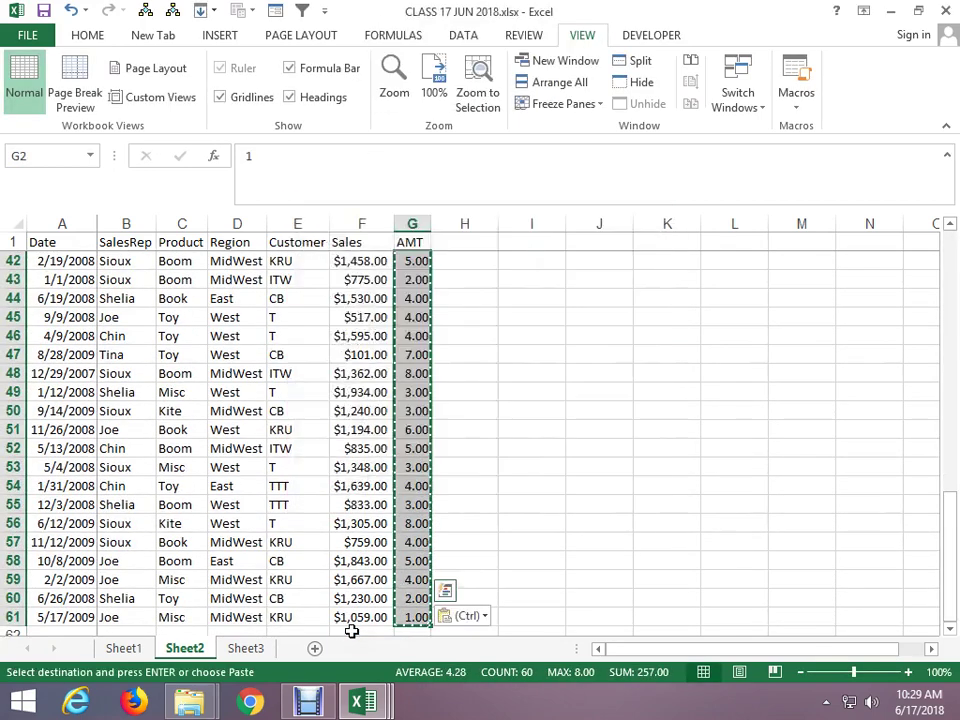
pyautogui.press('Escape')
pyautogui.hotkey('ctrl', 'Up')
# Turn on AutoFilter, filter Customer to TTT only, and select the visible AMT values to read the total of 43.
pyautogui.hotkey('ctrl', 'shift', 'l')
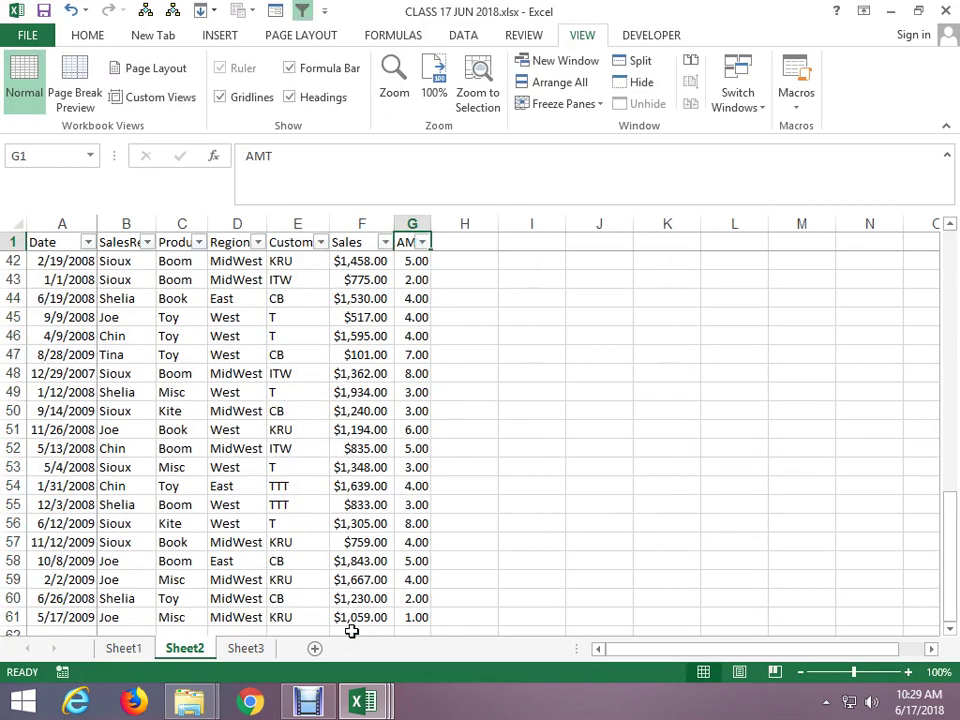
pyautogui.press('Left')
pyautogui.press('Left')
pyautogui.hotkey('alt', 'Down')
pyautogui.press('Down')
pyautogui.press('Down')
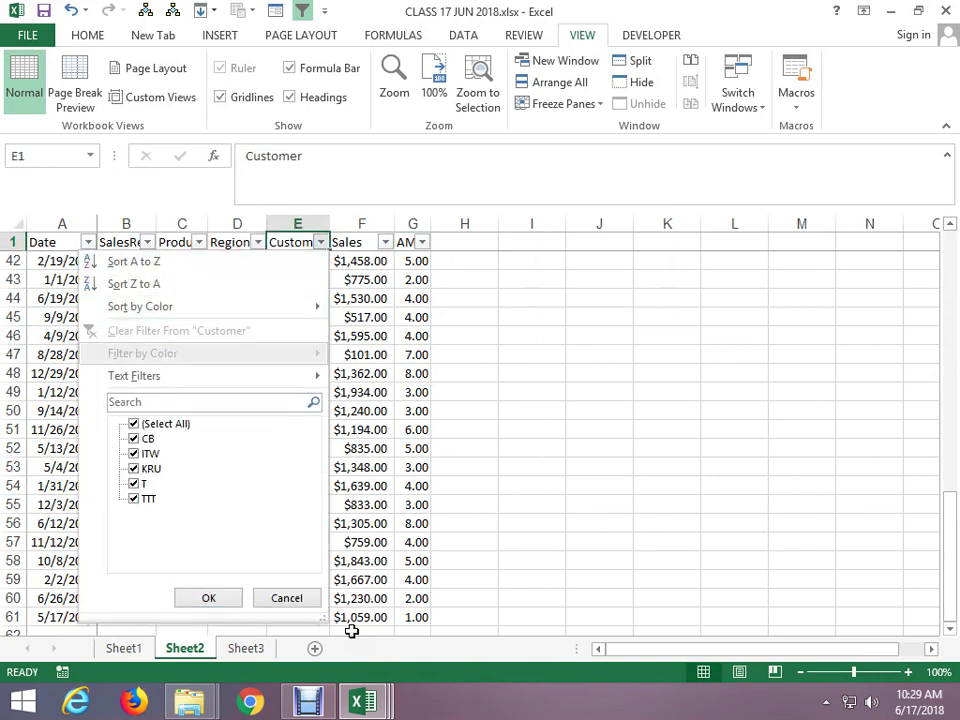
pyautogui.press('Down')
pyautogui.press('Down')
pyautogui.press('Down')
pyautogui.press('space')
pyautogui.press('Down')
pyautogui.press('Down')
pyautogui.press('Down')
pyautogui.press('Down')
pyautogui.press('Down')
pyautogui.press('space')
pyautogui.press('Return')
pyautogui.press('Right')
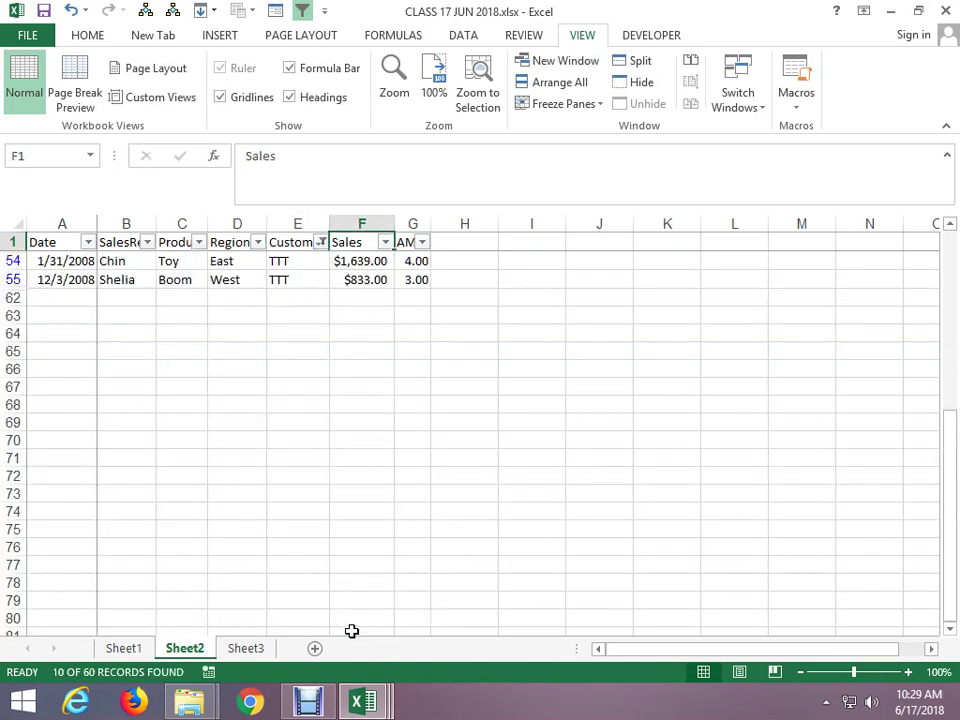
pyautogui.press('Right')
pyautogui.hotkey('ctrl', 'shift', 'Down')
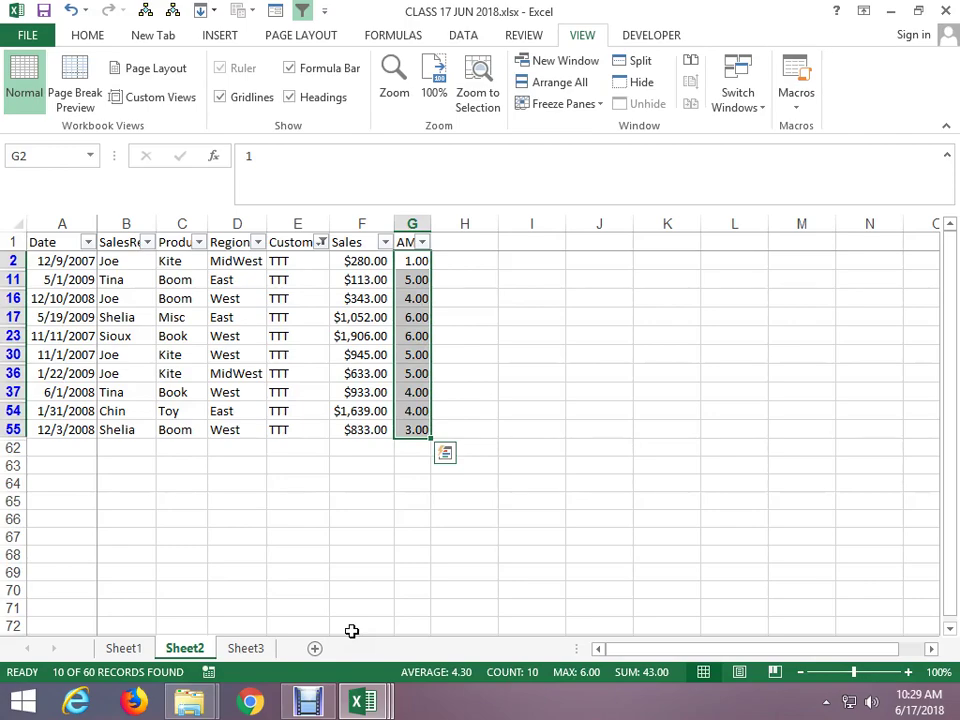
# Remove the filter so all rows show, and move to empty cell G65 below the AMT data.
pyautogui.hotkey('ctrl', 'shift', 'l')
pyautogui.hotkey('ctrl', 'Down')
pyautogui.press('Down')
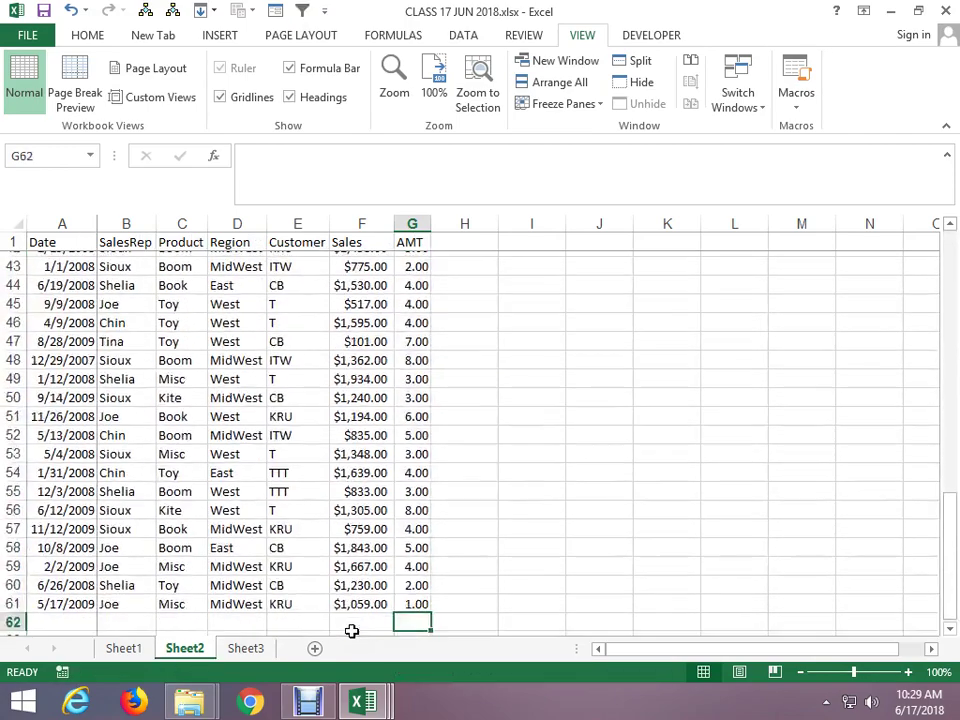
pyautogui.press('Down')
pyautogui.press('Down')
pyautogui.press('Down')
pyautogui.hotkey('alt', 'Tab')
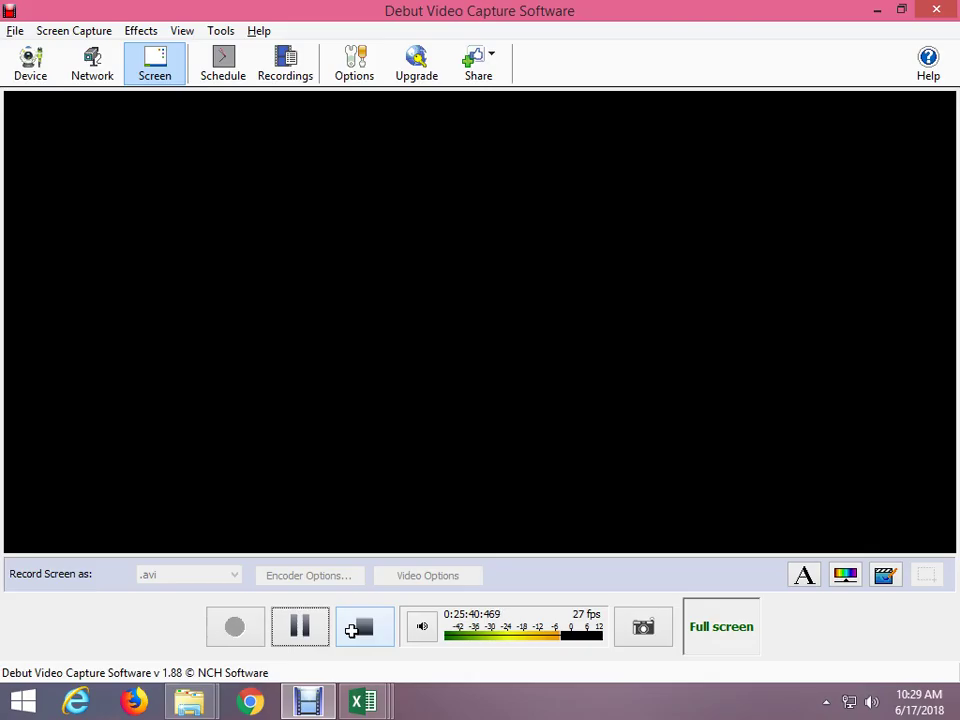
# Add an AutoSum total of the AMT column in G65.
pyautogui.hotkey('alt', 'Tab')
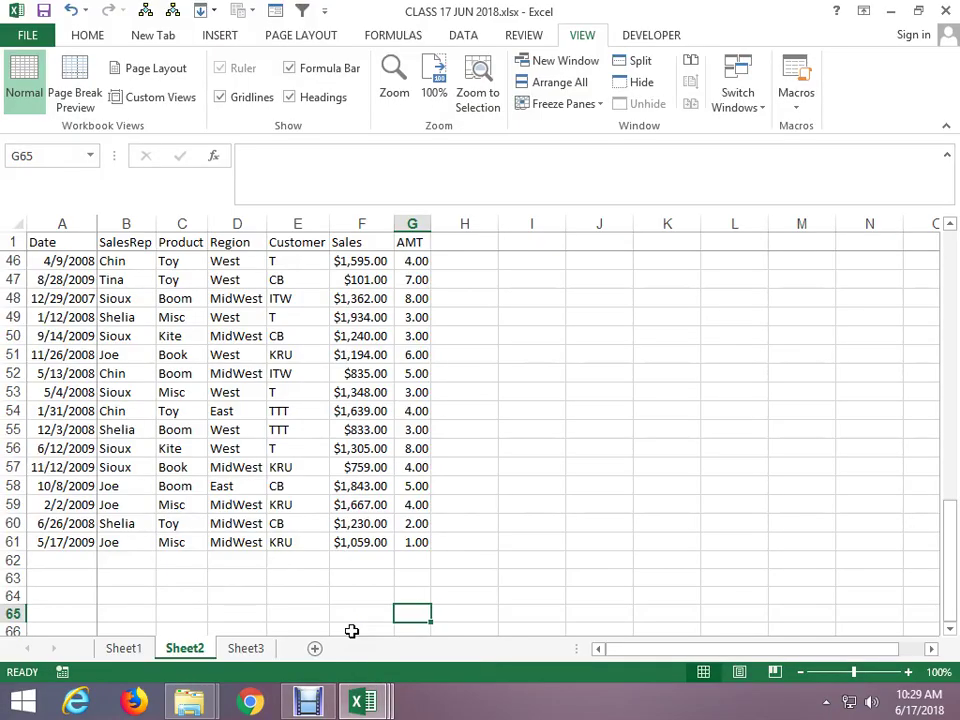
pyautogui.hotkey('alt', '=')
pyautogui.hotkey('ctrl', 'Return')
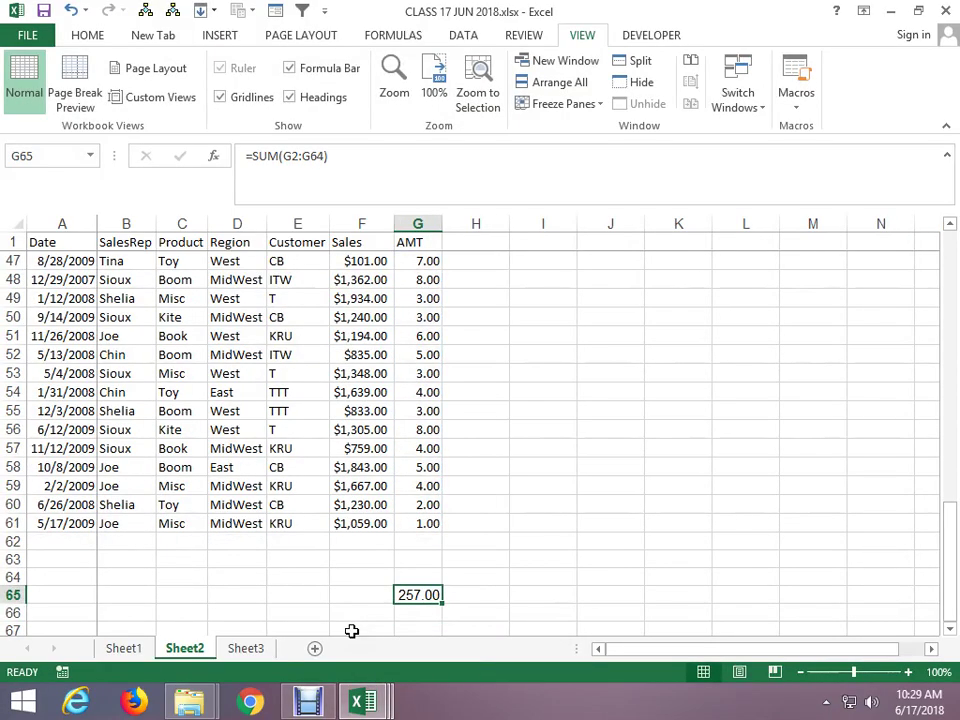
pyautogui.hotkey('ctrl', 'Up')
pyautogui.hotkey('ctrl', 'Up')
# Re-enable filtering, filter Customer to TTT, and select the visible AMT values to compare with the total.
pyautogui.hotkey('ctrl', 'shift', 'l')
pyautogui.press('Left')
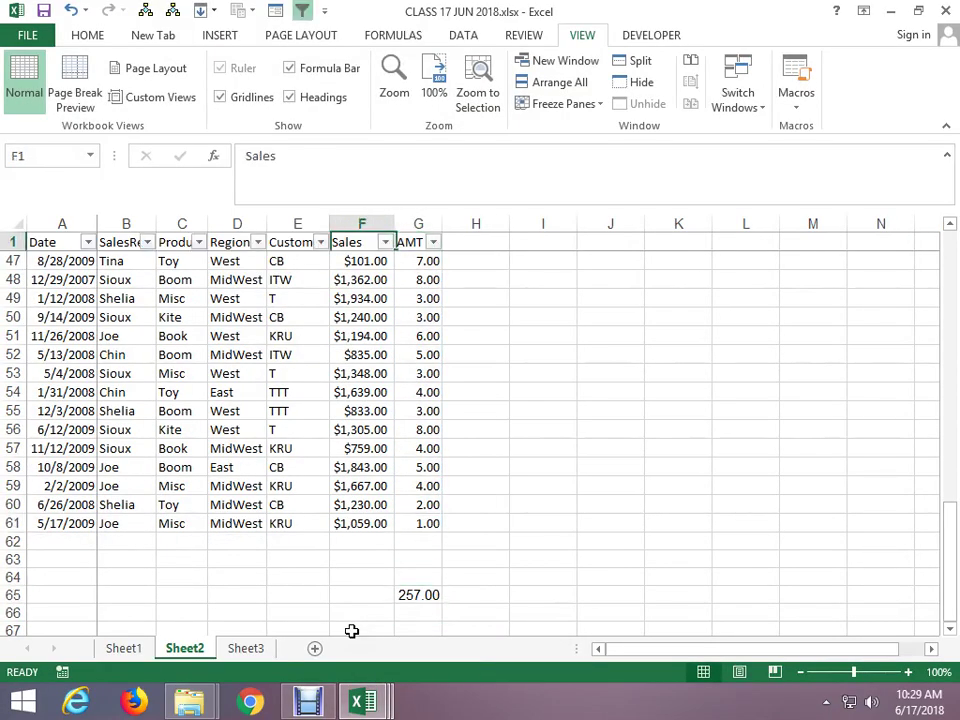
pyautogui.press('Left')
pyautogui.hotkey('alt', 'Down')
pyautogui.press('Down')
pyautogui.press('Down')
pyautogui.press('Down')
pyautogui.press('Down')
pyautogui.press('space')
pyautogui.press('Down')
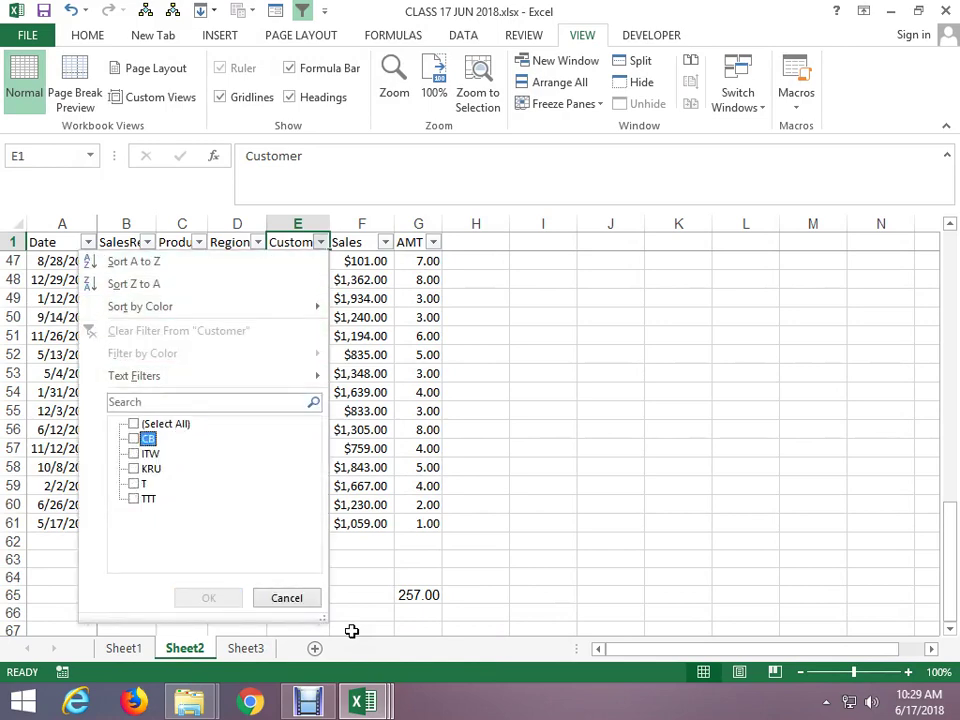
pyautogui.press('Down')
pyautogui.press('Down')
pyautogui.press('Down')
pyautogui.press('space')
pyautogui.press('Return')
pyautogui.press('Right')
pyautogui.press('Right')
pyautogui.press('Down')
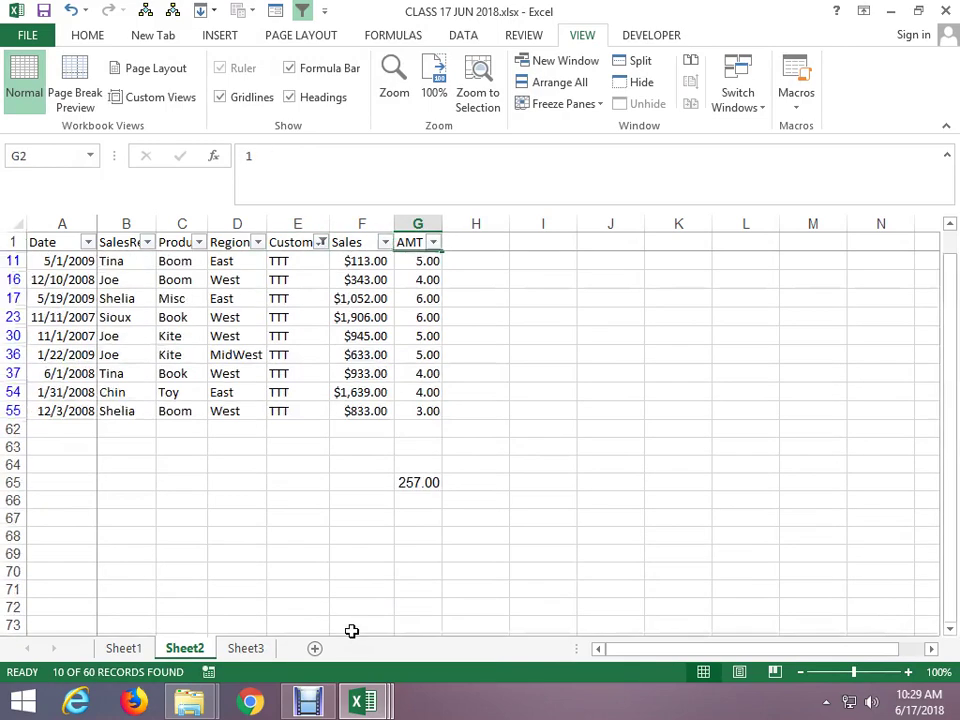
pyautogui.hotkey('ctrl', 'shift', 'Down')
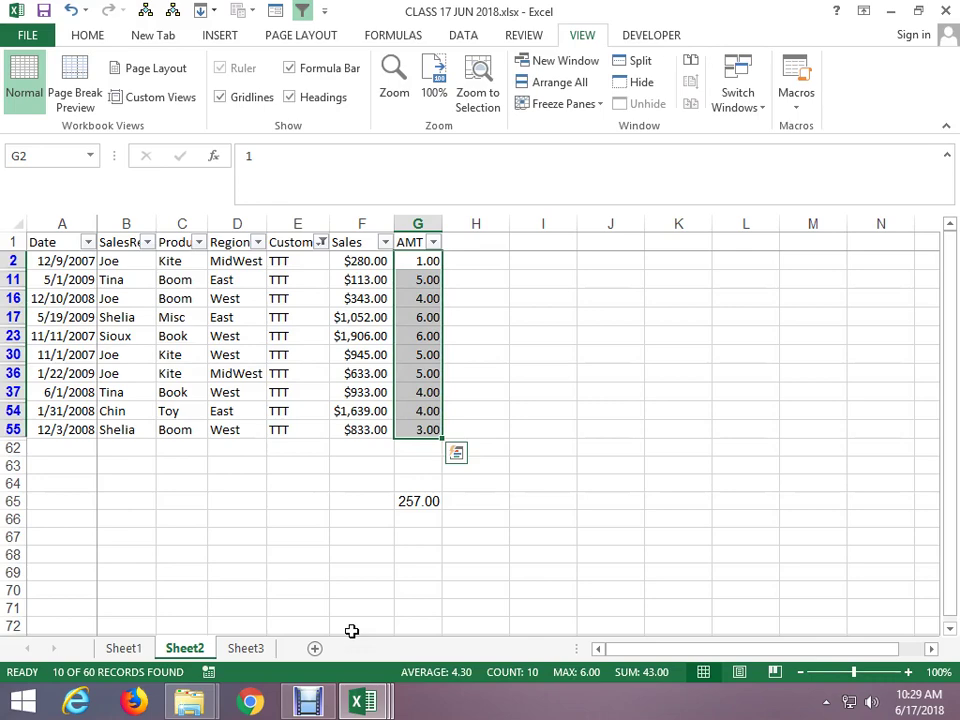
# Clear the Customer filter, switch filtering off, then add and delete the SUM total of 257 in G65.
pyautogui.hotkey('alt', 'a')
pyautogui.press('c')
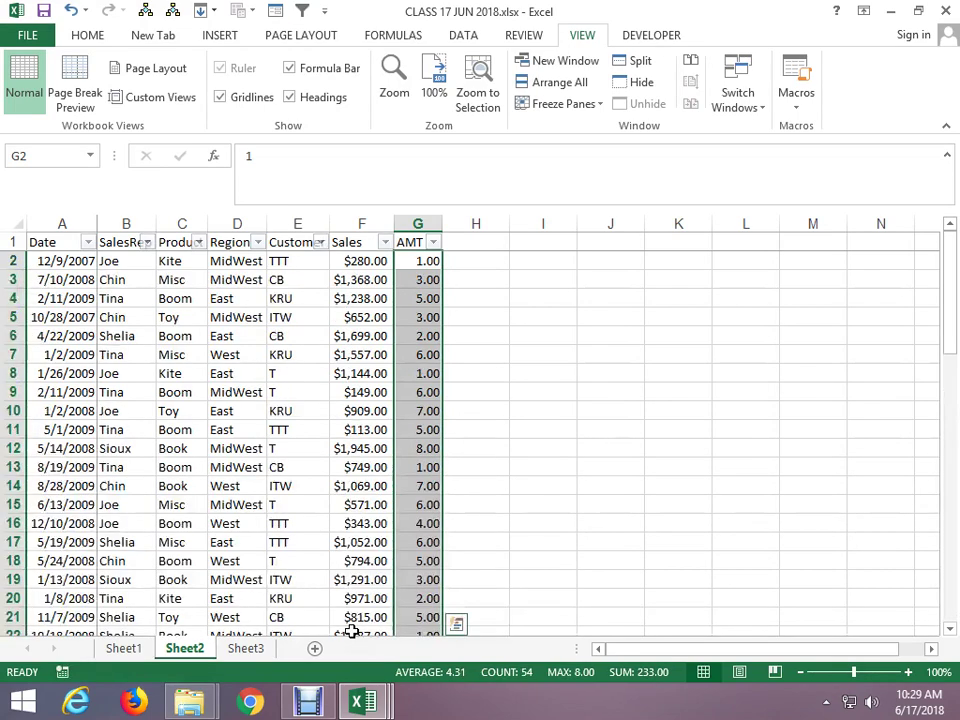
pyautogui.hotkey('ctrl', 'shift', 'l')
pyautogui.hotkey('ctrl', 'Down')
pyautogui.press('Down')
pyautogui.press('Down')
pyautogui.press('Down')
pyautogui.press('Down')
pyautogui.hotkey('alt', '=')
pyautogui.hotkey('ctrl', 'Return')
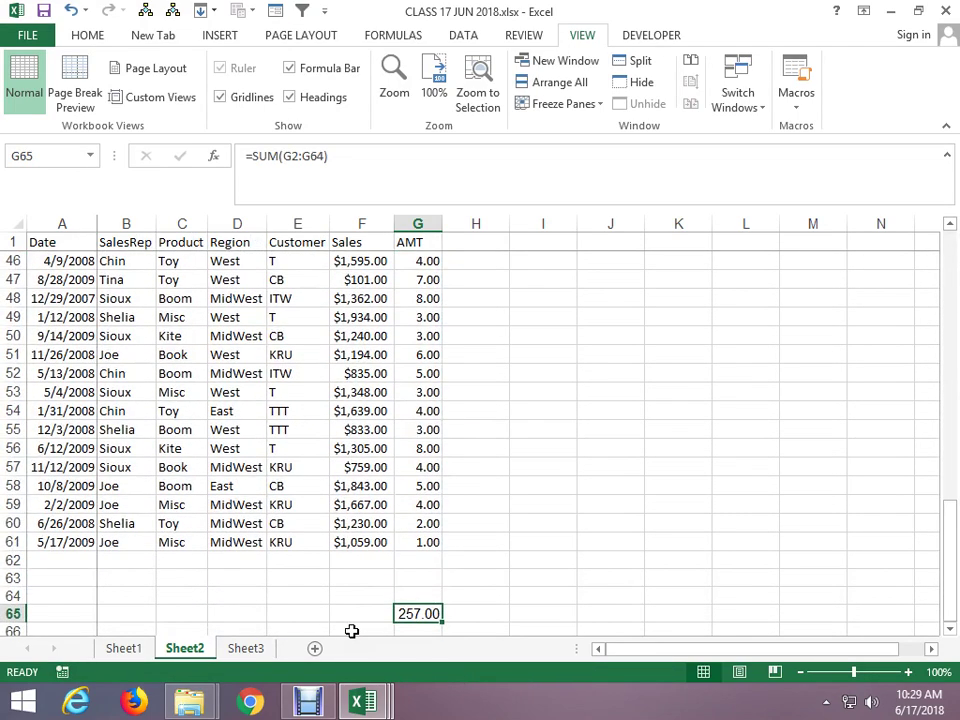
pyautogui.press('Delete')
pyautogui.hotkey('ctrl', 'Up')
pyautogui.hotkey('ctrl', 'Up')
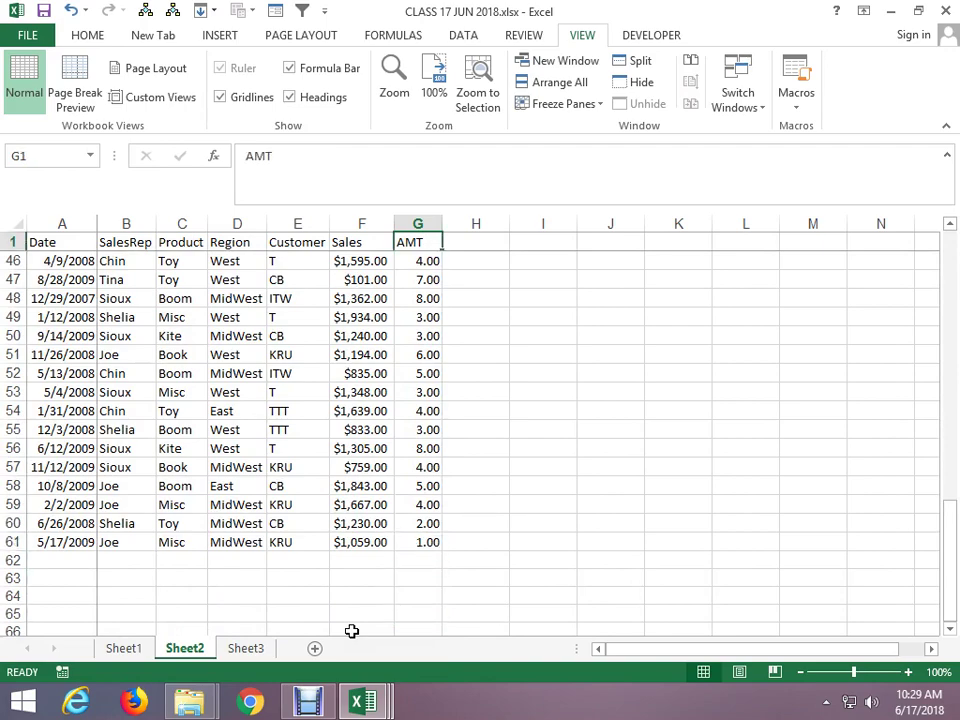
pyautogui.hotkey('ctrl', 'shift', 'l')
pyautogui.hotkey('ctrl', 'Down')
pyautogui.press('Down')
pyautogui.press('Down')
pyautogui.press('Down')
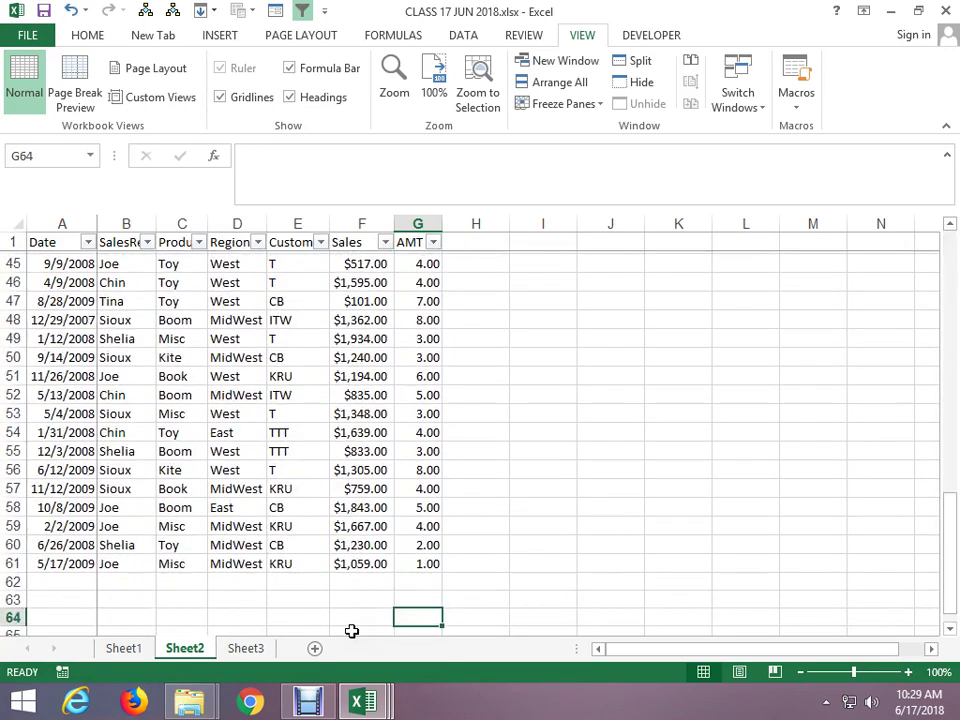
pyautogui.press('Down')
pyautogui.hotkey('alt', '=')
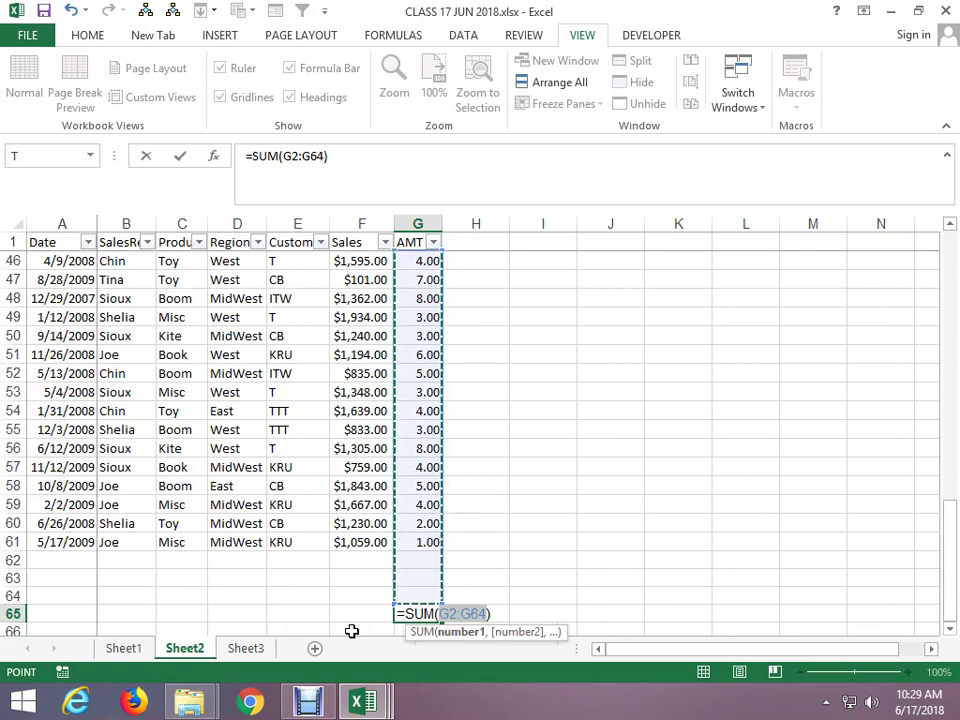
pyautogui.press('Return')
pyautogui.press('Up')
pyautogui.press('Delete')
pyautogui.hotkey('ctrl', 'Up')
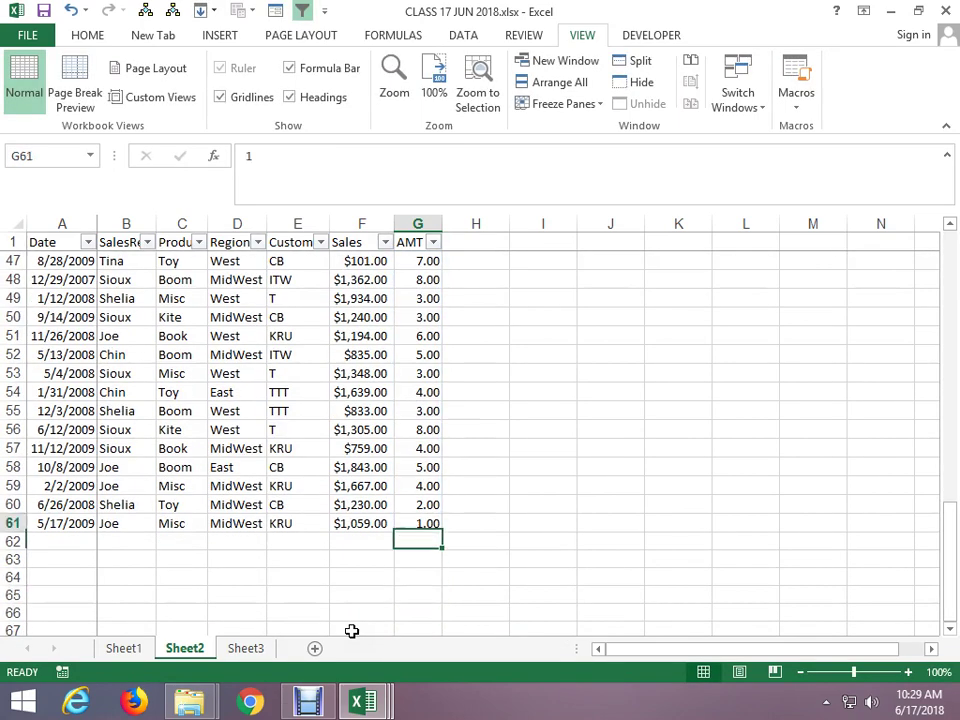
pyautogui.hotkey('ctrl', 'Up')
pyautogui.press('Left')
pyautogui.hotkey('alt', 'Down')
pyautogui.press('Down')
pyautogui.press('Down')
pyautogui.press('Down')
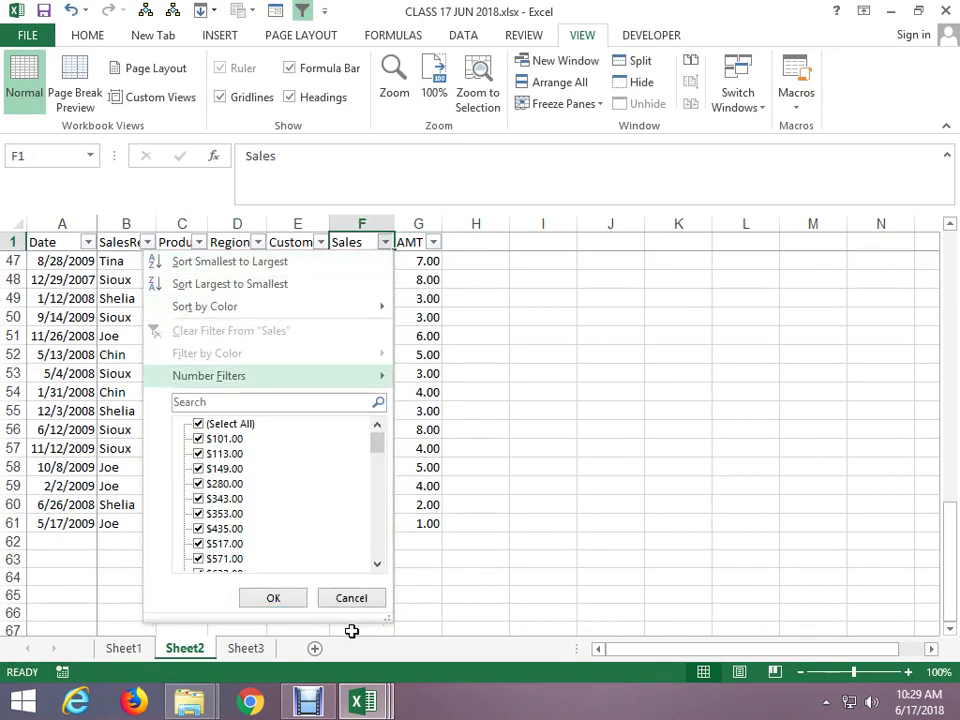
pyautogui.press('Down')
pyautogui.press('Down')
pyautogui.press('space')
pyautogui.press('Down')
pyautogui.press('space')
pyautogui.press('Return')
pyautogui.press('Right')
pyautogui.press('Down')
pyautogui.press('Down')
pyautogui.press('Down')
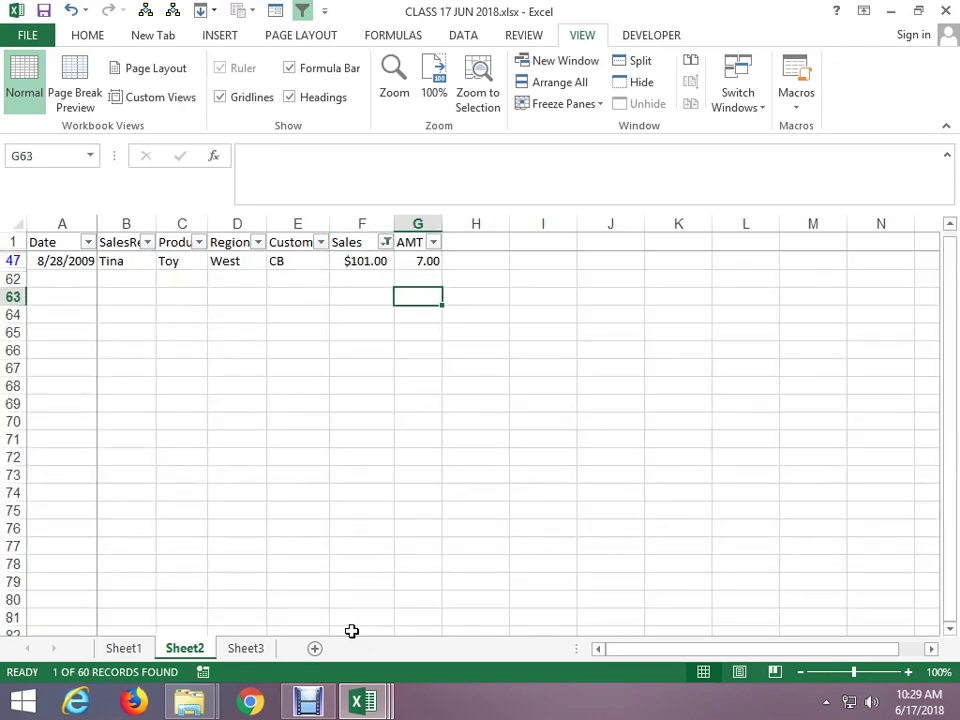
pyautogui.press('Down')
pyautogui.hotkey('alt', '=')
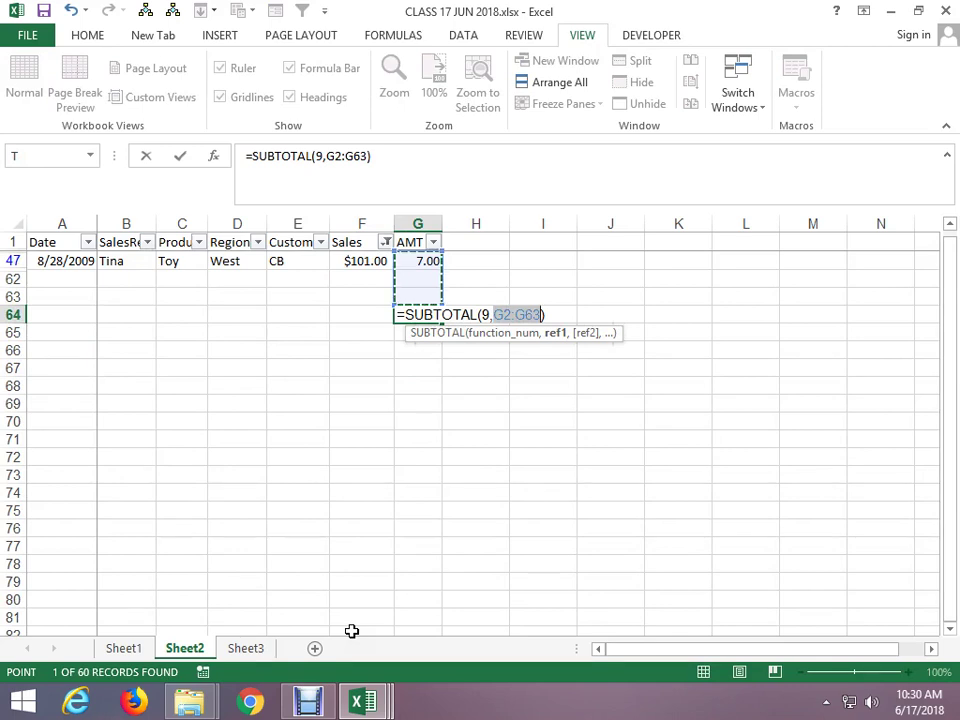
pyautogui.hotkey('ctrl', 'Return')
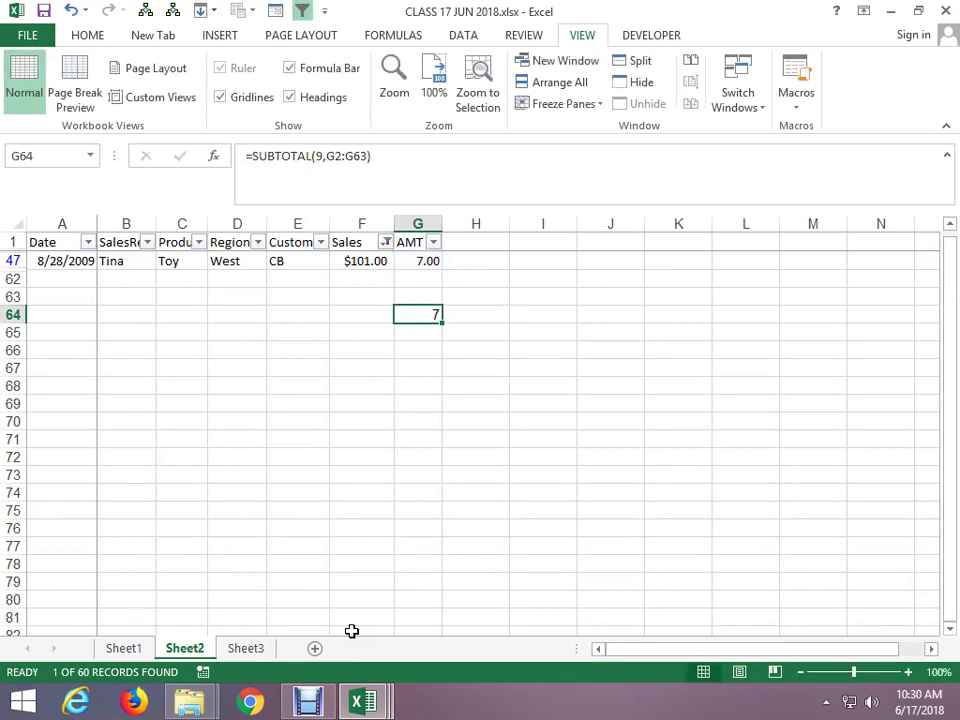
pyautogui.hotkey('ctrl', 'shift', 'l')
# Clear G64 and start a SUBTOTAL formula there, correcting the mistaken SUBSTITUTE suggestion.
pyautogui.press('Delete')
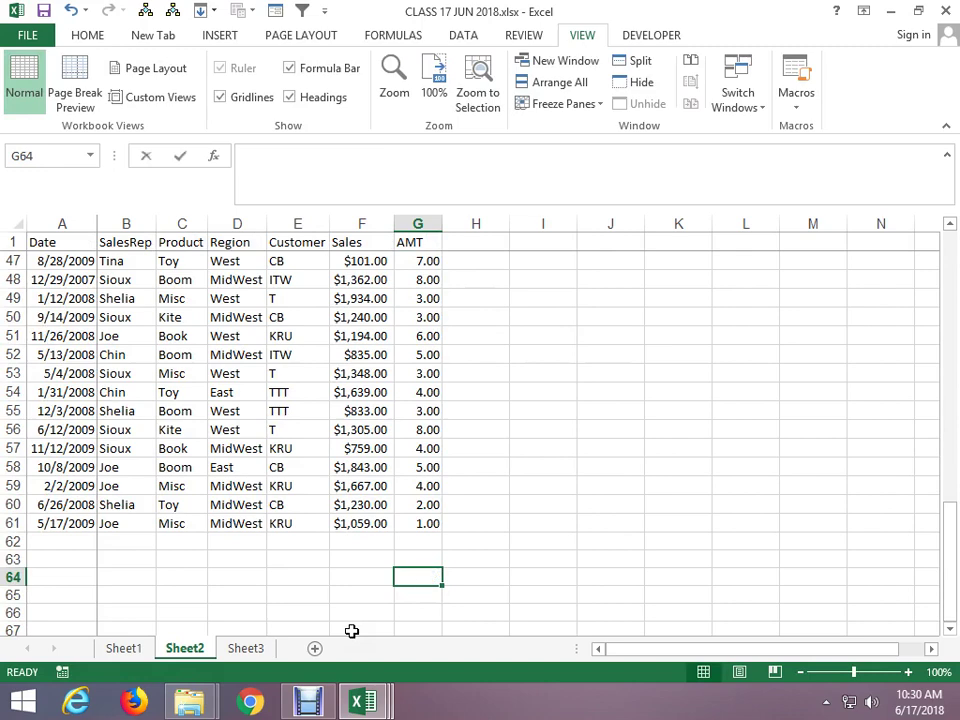
pyautogui.write('=SUB')
pyautogui.press('Tab')
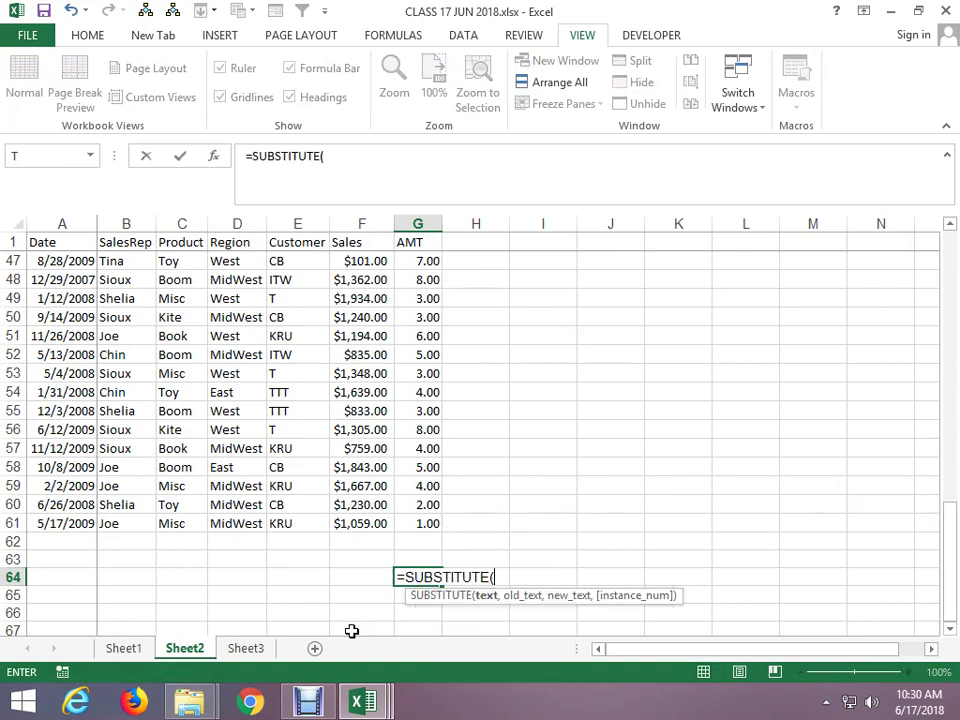
pyautogui.press('Escape')
pyautogui.write('=SUB')
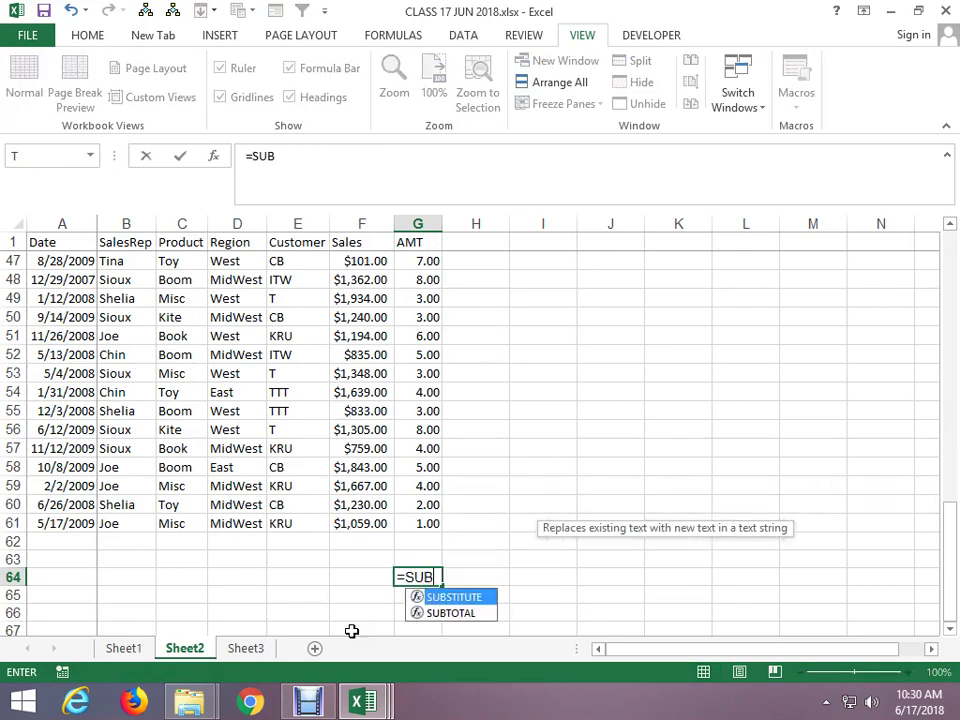
pyautogui.press('Down')
pyautogui.press('Tab')
# Complete G64 as =SUBTOTAL(9,G1:G61) using 9 - SUM, returning 257.
pyautogui.press('Down')
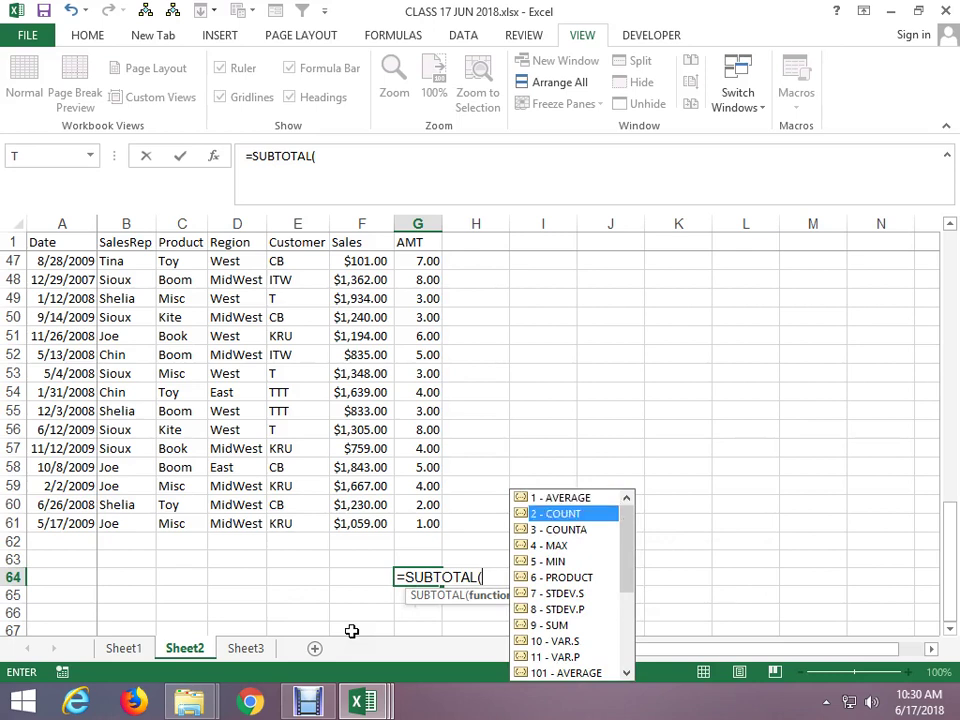
pyautogui.press('Down')
pyautogui.press('Down')
pyautogui.press('Up')
pyautogui.press('Up')
pyautogui.press('Up')
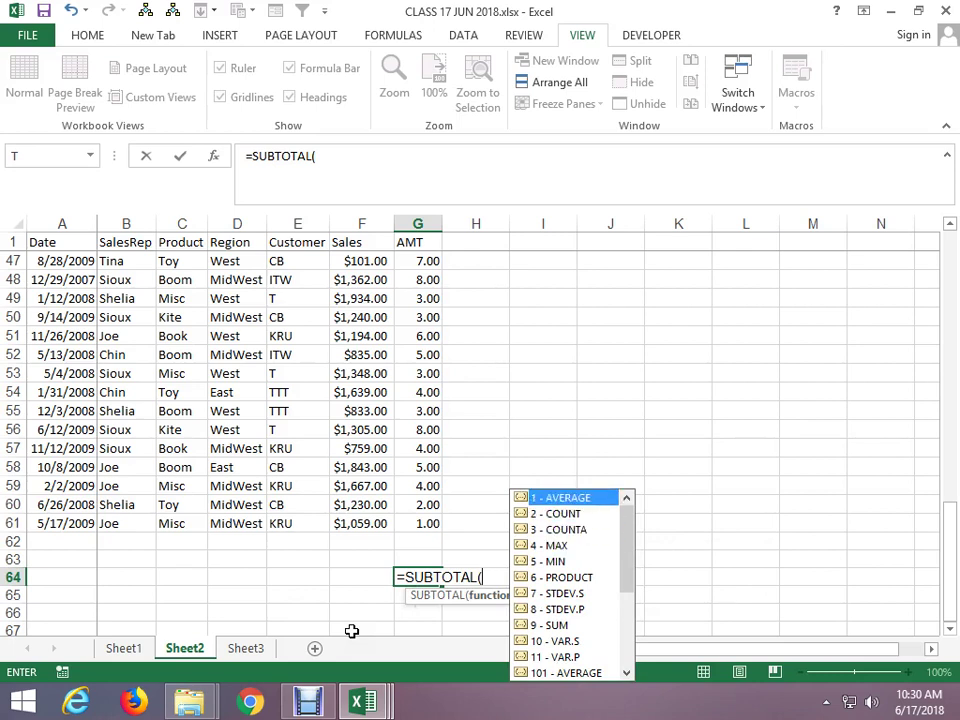
pyautogui.press('Down')
pyautogui.press('Down')
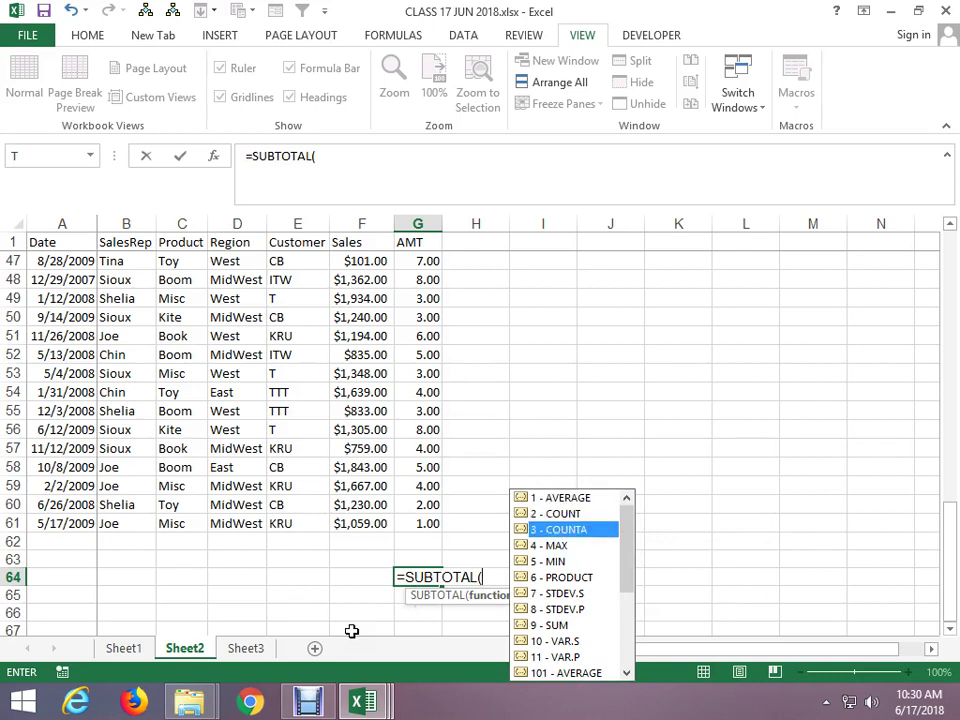
pyautogui.press('Down')
pyautogui.press('Down')
pyautogui.press('Down')
pyautogui.press('Down')
pyautogui.press('Down')
pyautogui.press('Down')
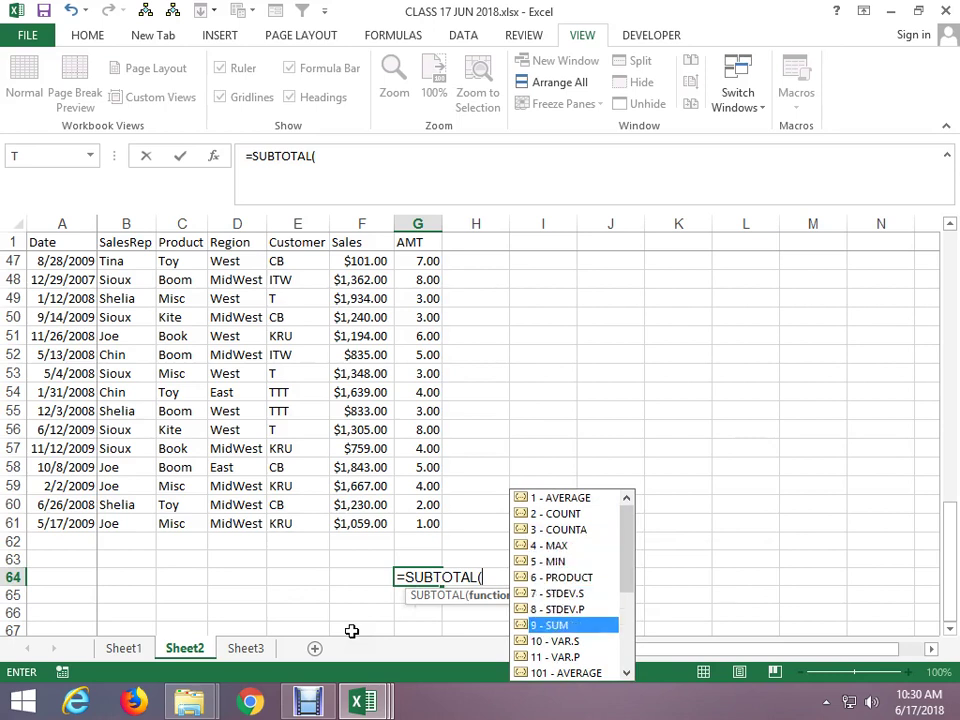
pyautogui.write('9')
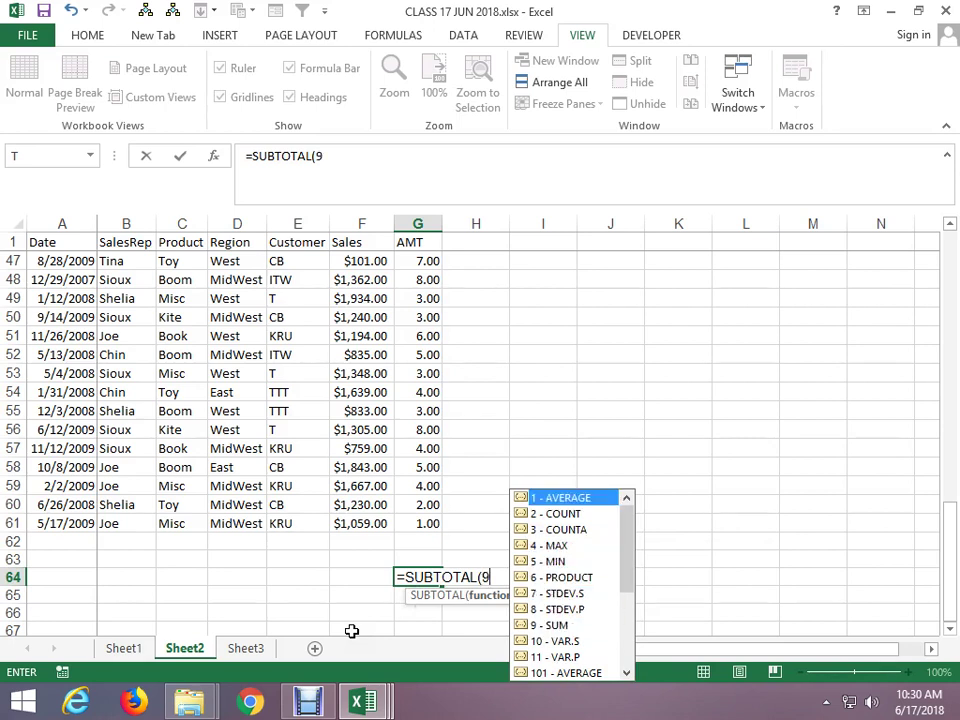
pyautogui.write(',')
pyautogui.press('Up')
pyautogui.press('Up')
pyautogui.hotkey('ctrl', 'shift', 'Up')
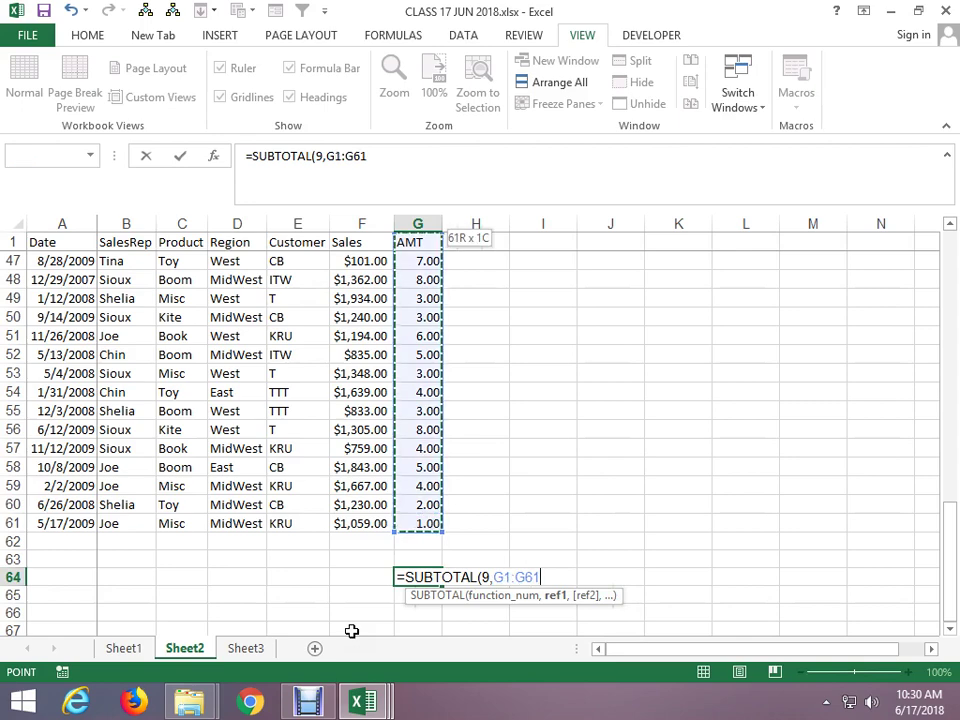
pyautogui.press('Return')
# Turn AutoFilter back on for the sales table headers.
pyautogui.hotkey('ctrl', 'Up')
pyautogui.hotkey('ctrl', 'Up')
pyautogui.hotkey('ctrl', 'Up')
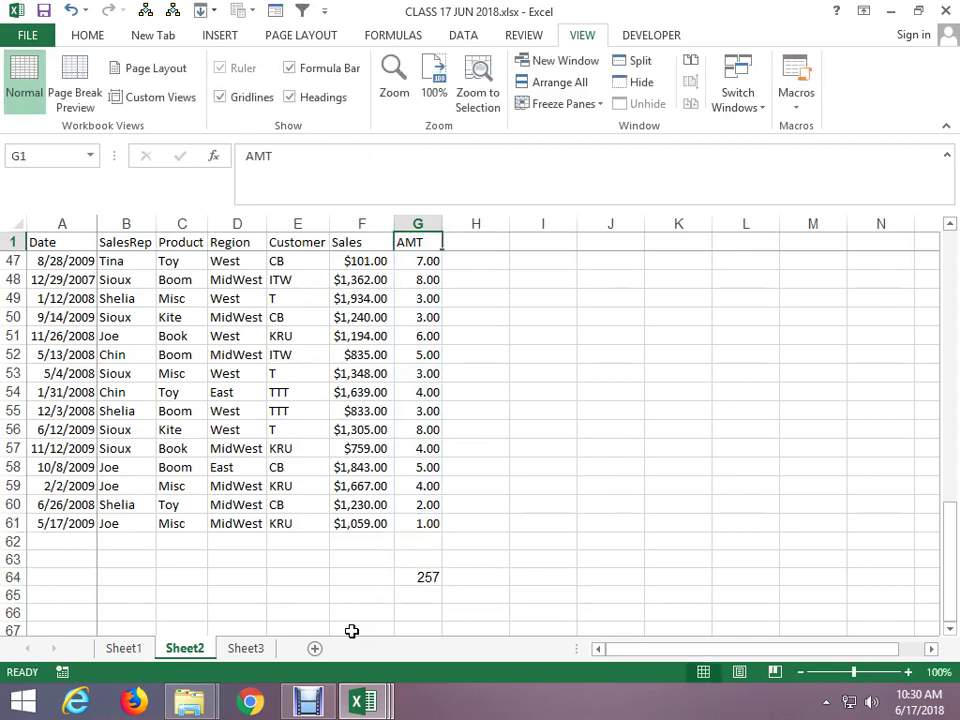
pyautogui.hotkey('ctrl', 'shift', 'l')
pyautogui.press('Left')
# Filter the SalesRep column to show only Joe.
pyautogui.press('Left')
pyautogui.press('Left')
pyautogui.press('Left')
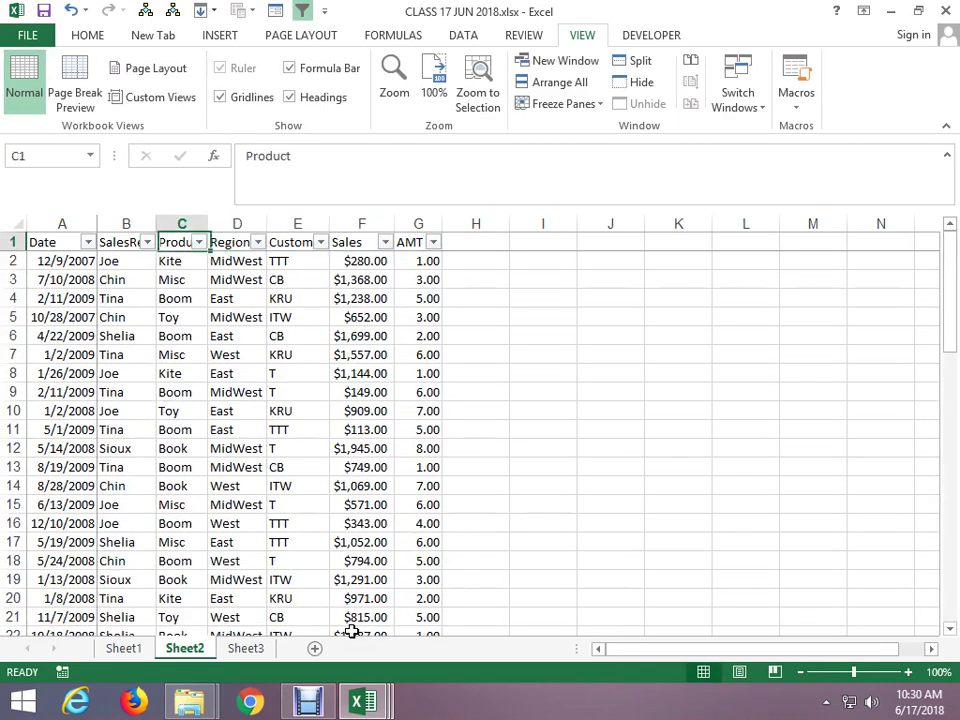
pyautogui.press('Left')
pyautogui.hotkey('alt', 'Down')
pyautogui.press('Down')
pyautogui.press('Down')
pyautogui.press('Down')
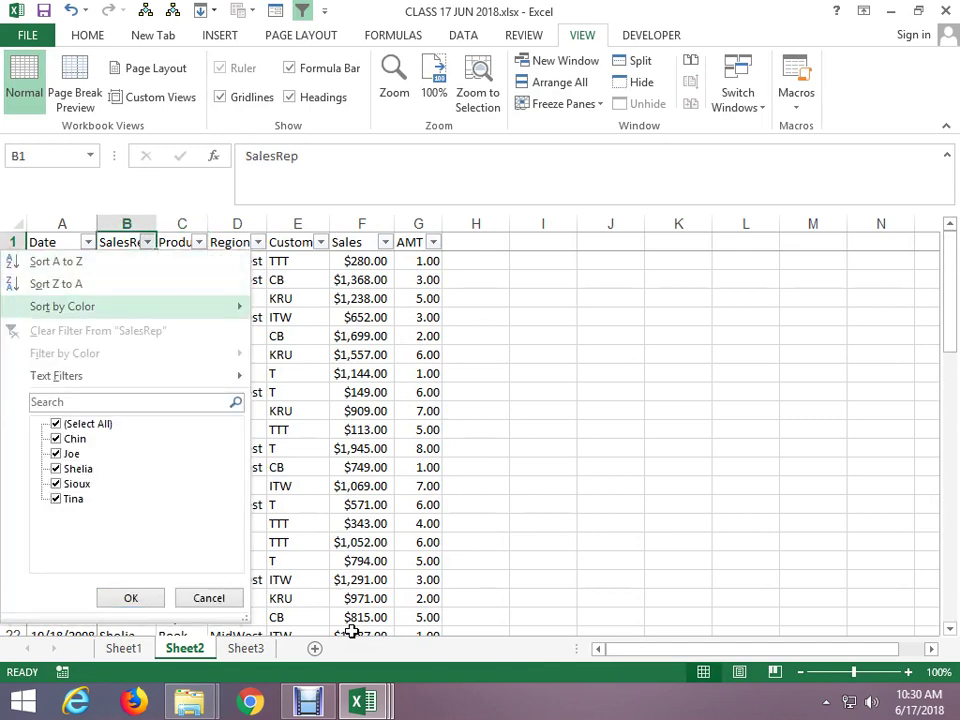
pyautogui.press('Down')
pyautogui.press('Down')
pyautogui.press('Down')
pyautogui.press('space')
pyautogui.press('Down')
pyautogui.press('Down')
pyautogui.press('space')
pyautogui.press('Return')
# Filter Region to East only, leaving 3 rows, and select G64 to check the subtotal of 13.
pyautogui.press('Right')
pyautogui.press('Right')
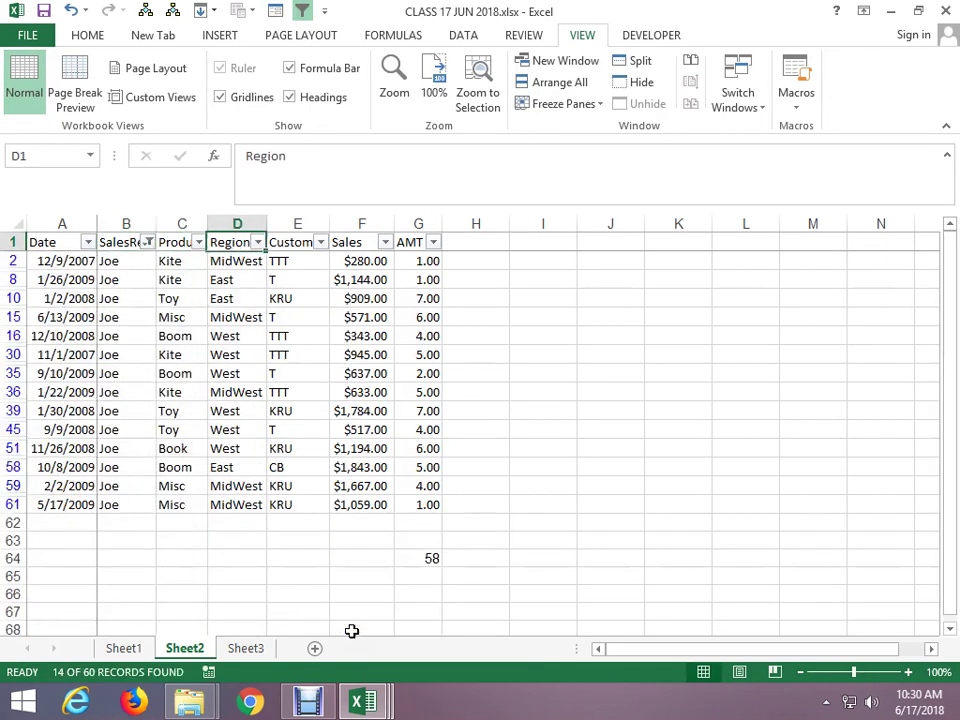
pyautogui.hotkey('alt', 'Down')
pyautogui.press('Escape')
pyautogui.press('Right')
pyautogui.press('Left')
pyautogui.hotkey('alt', 'Down')
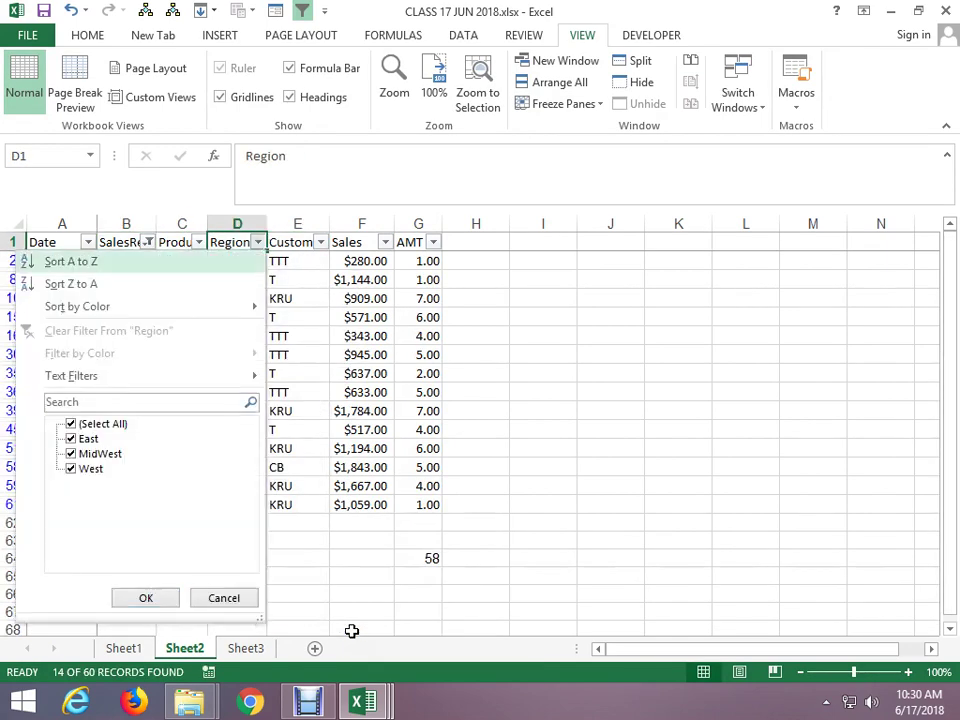
pyautogui.press('Down')
pyautogui.press('Down')
pyautogui.press('Down')
pyautogui.press('Down')
pyautogui.press('Down')
pyautogui.press('space')
pyautogui.press('Down')
pyautogui.press('space')
pyautogui.press('Return')
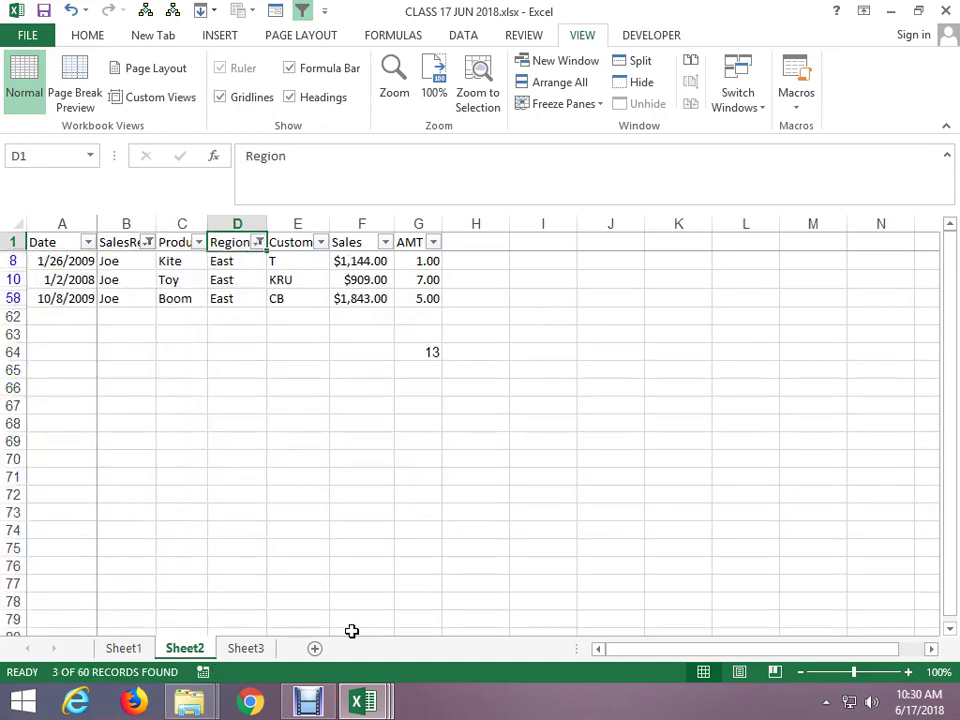
pyautogui.press('Right')
pyautogui.press('Right')
pyautogui.press('Right')
pyautogui.press('Down')
pyautogui.press('Down')
pyautogui.press('Down')
pyautogui.press('Down')
pyautogui.press('Down')
pyautogui.press('Down')
pyautogui.press('Up')
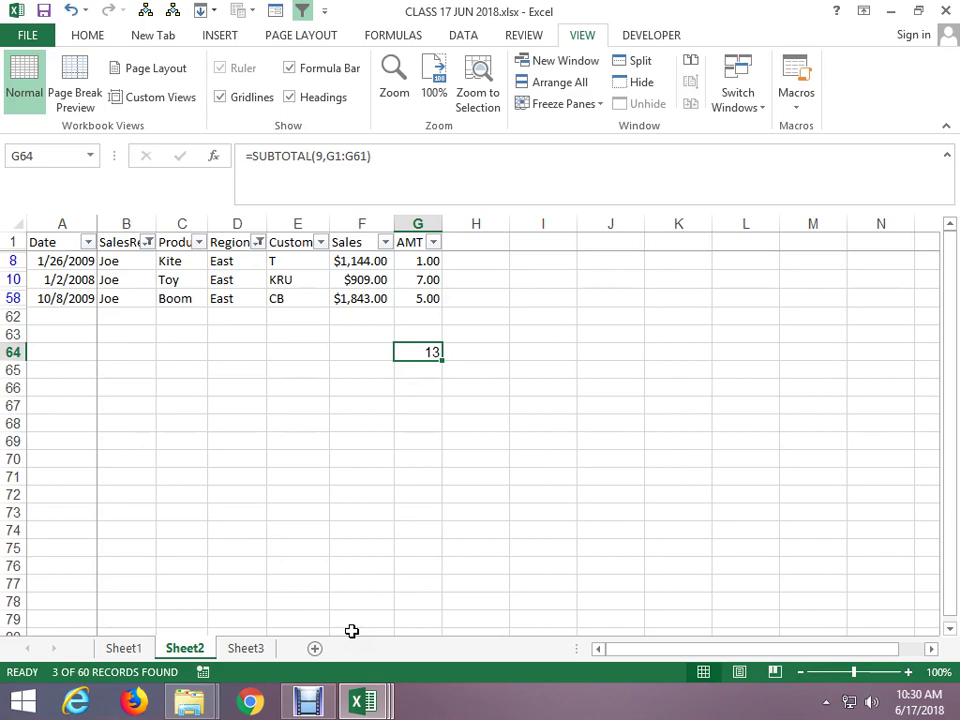
# Remove the AutoFilter so all 60 sales rows show, and review the AMT column down to G64.
pyautogui.press('F2')
pyautogui.hotkey('ctrl', 'Return')
pyautogui.hotkey('ctrl', 'shift', 'l')
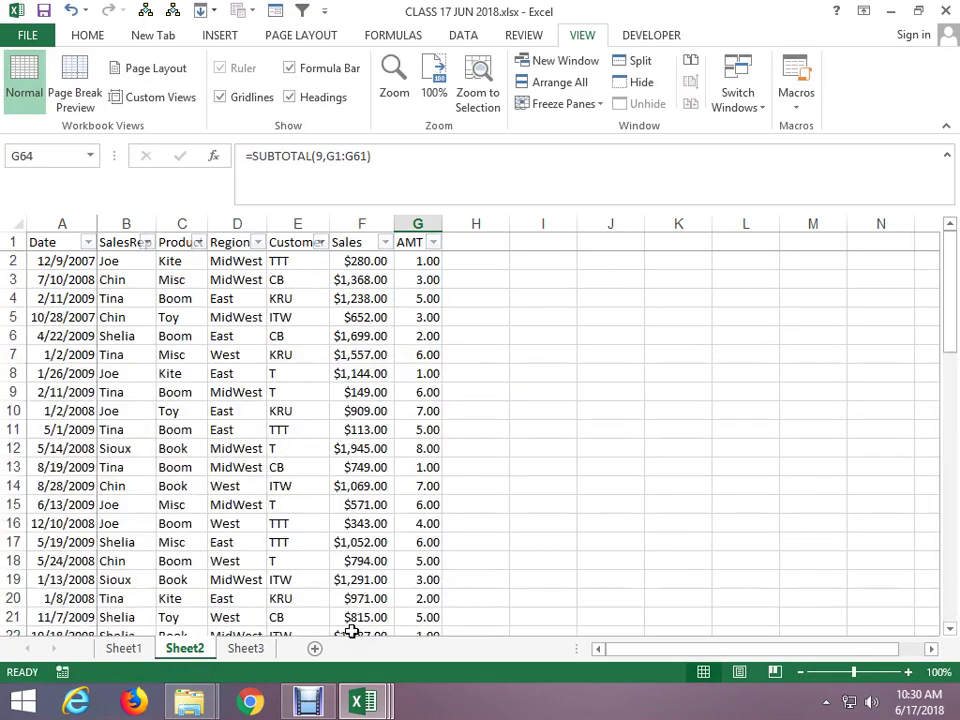
pyautogui.hotkey('ctrl', 'Up')
pyautogui.hotkey('ctrl', 'Up')
pyautogui.press('Down')
pyautogui.hotkey('ctrl', 'Down')
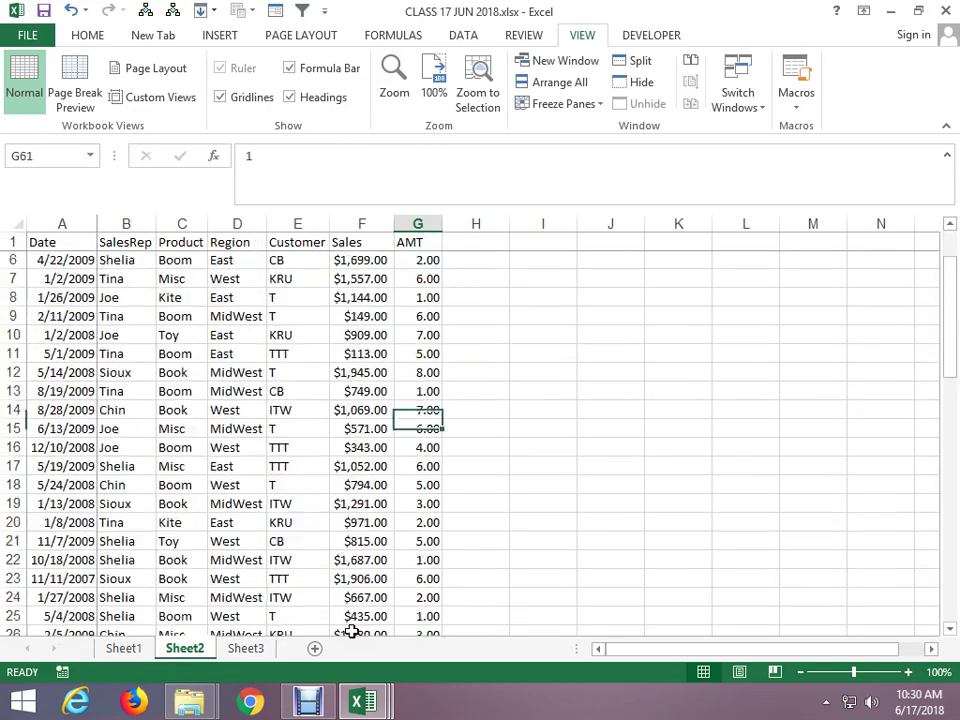
pyautogui.hotkey('ctrl', 'Down')
pyautogui.press('Up')
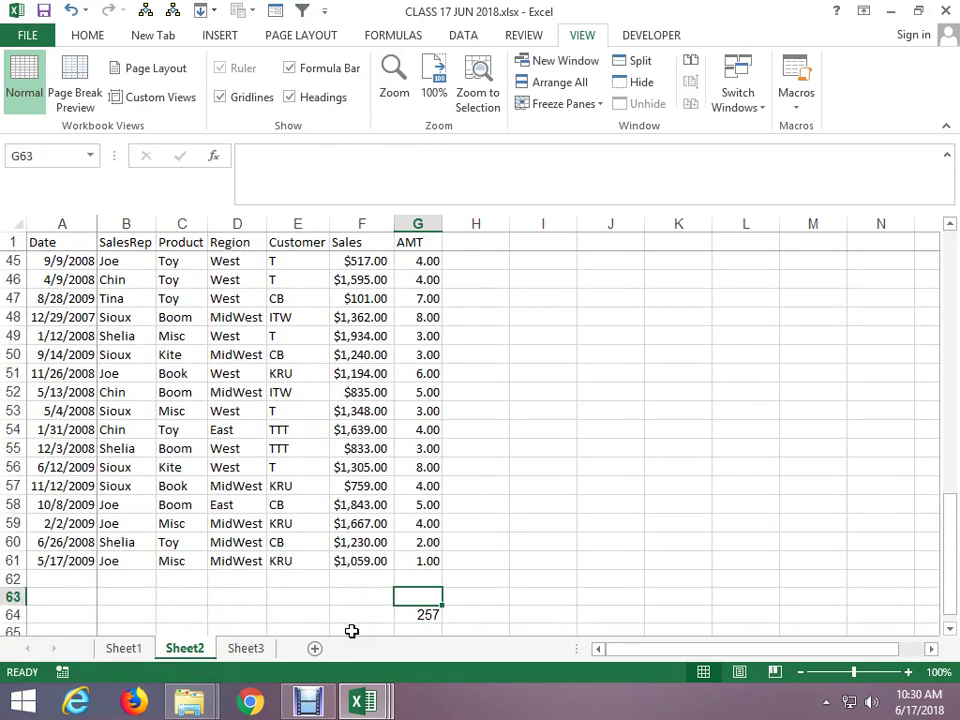
pyautogui.hotkey('ctrl', 'Up')
pyautogui.hotkey('ctrl', 'Up')
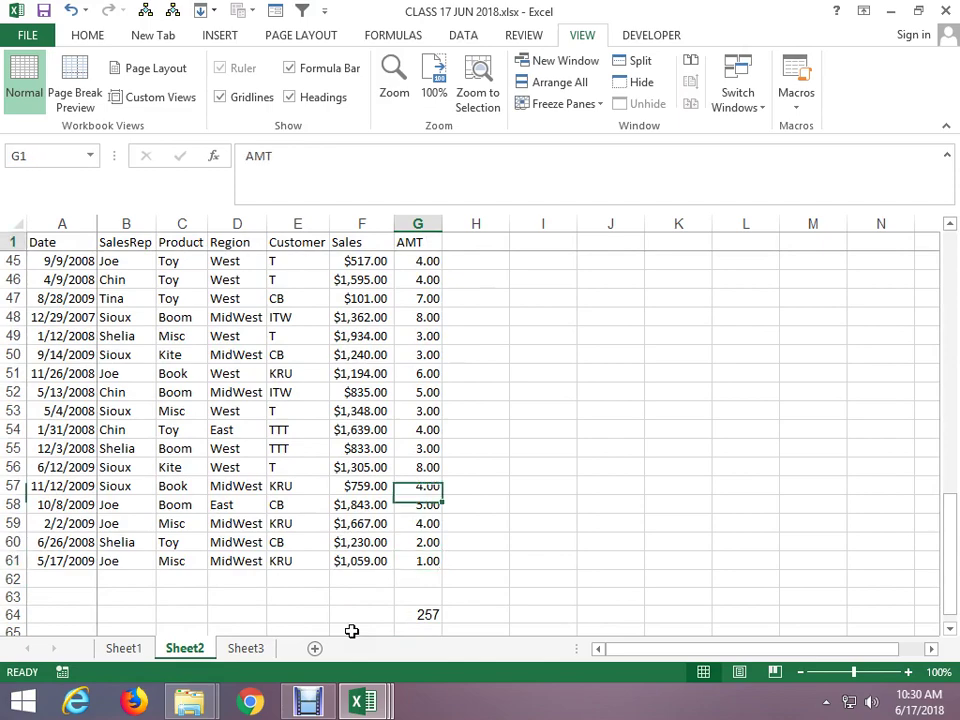
pyautogui.press('Down')
pyautogui.press('Down')
pyautogui.press('Down')
pyautogui.press('Down')
pyautogui.press('Down')
pyautogui.press('Down')
pyautogui.press('Delete')
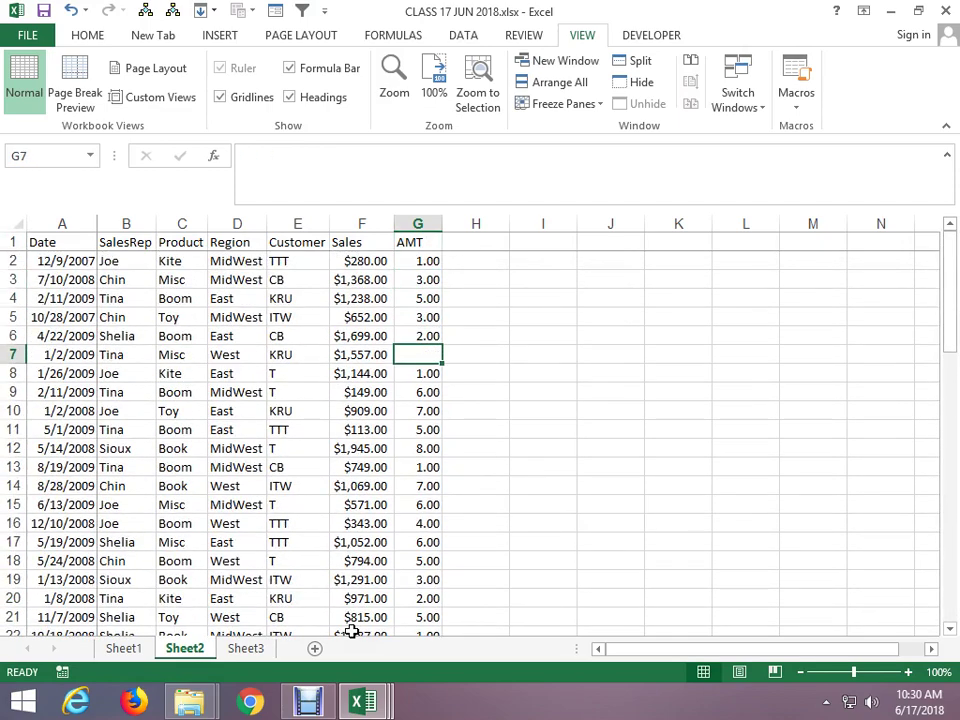
pyautogui.hotkey('ctrl', 'Down')
pyautogui.press('Down')
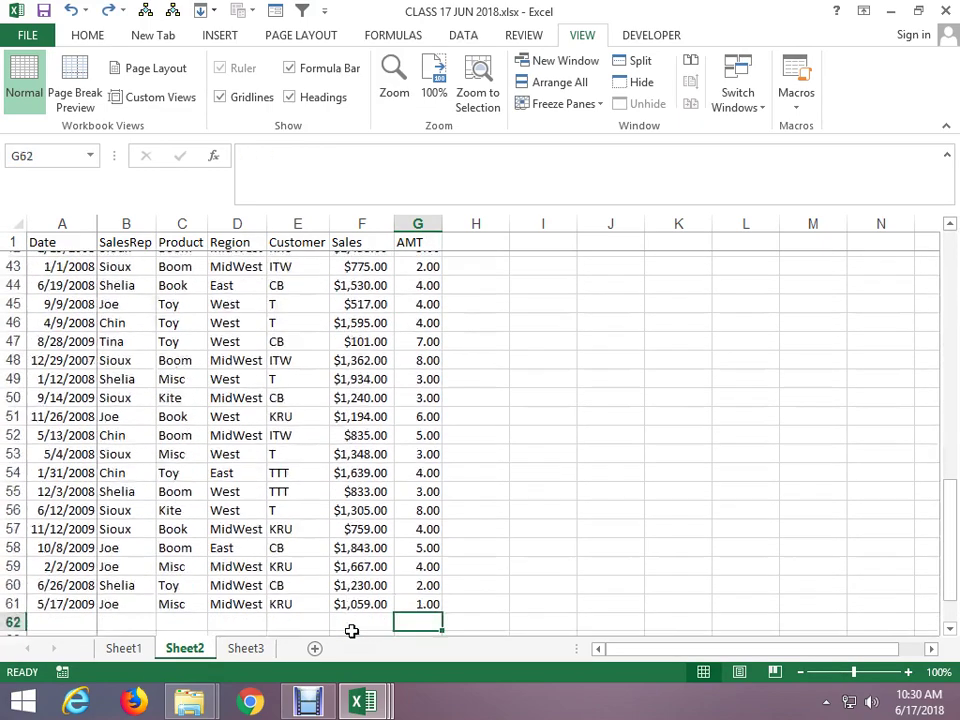
pyautogui.press('Down')
pyautogui.press('Down')
# Change the G64 formula to =SUBTOTAL(9,G2:G61), giving 257.
pyautogui.press('F2')
pyautogui.press('Left')
pyautogui.press('Left')
pyautogui.press('Left')
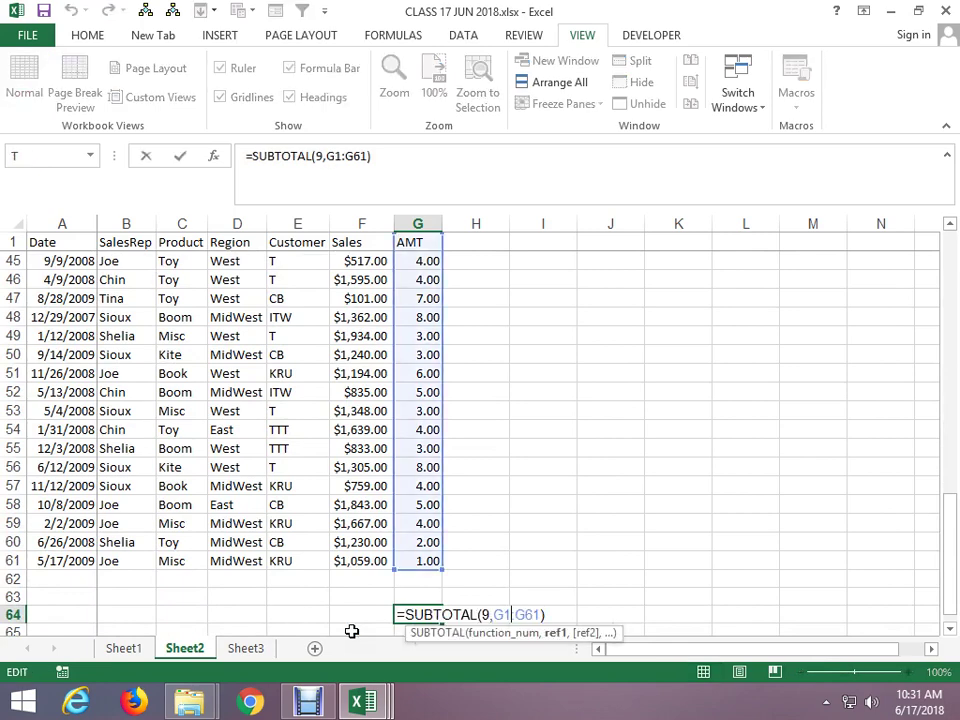
pyautogui.press('Left')
pyautogui.press('Left')
pyautogui.press('BackSpace')
pyautogui.write('2')
pyautogui.press('Return')
pyautogui.press('Up')
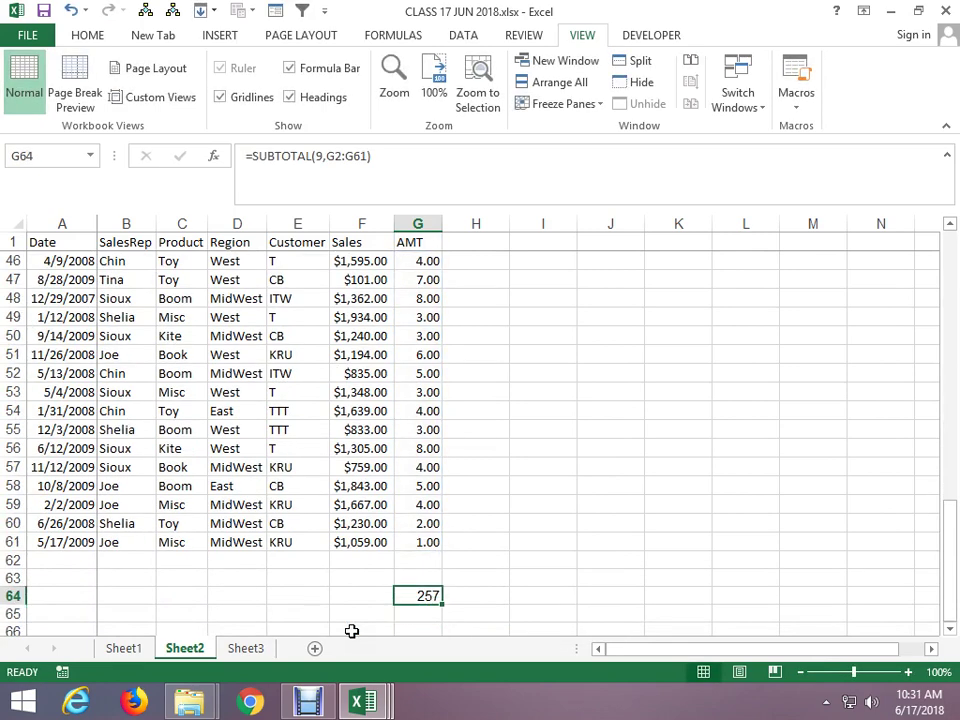
pyautogui.hotkey('ctrl', 'Up')
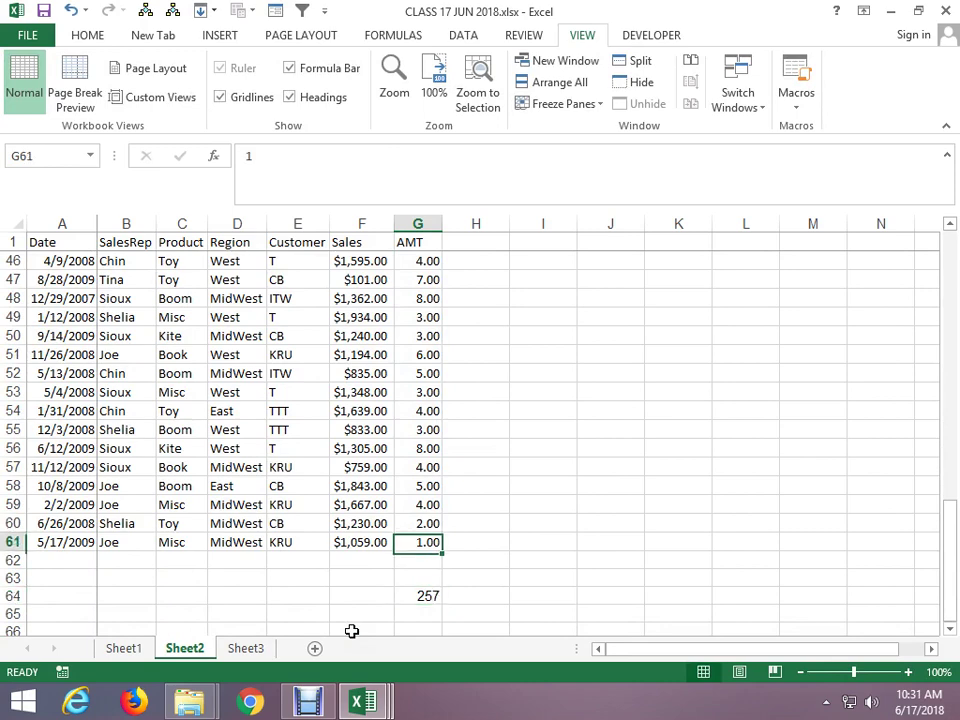
pyautogui.hotkey('ctrl', 'Up')
pyautogui.press('Right')
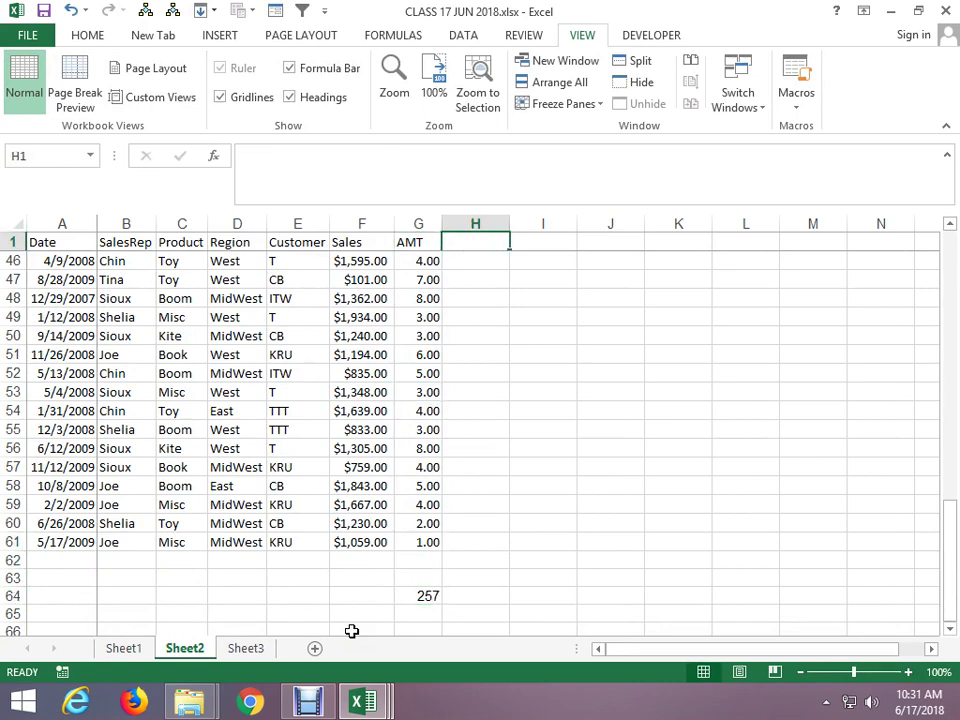
pyautogui.press('Right')
pyautogui.press('Down')
pyautogui.press('Down')
pyautogui.write('=S')
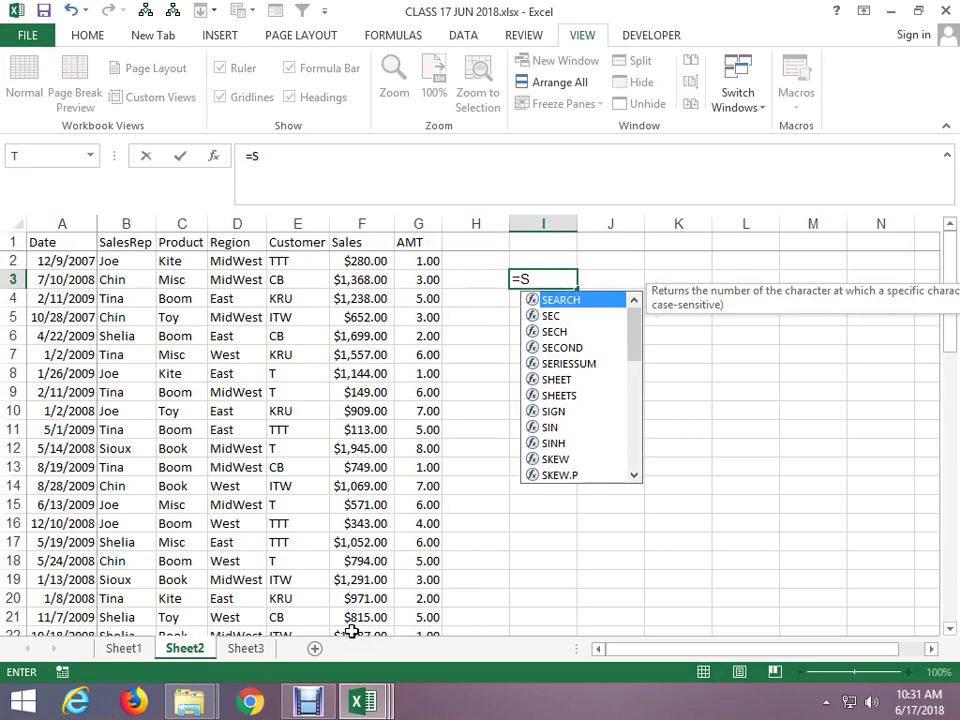
pyautogui.write('UB')
pyautogui.press('Down')
pyautogui.press('Tab')
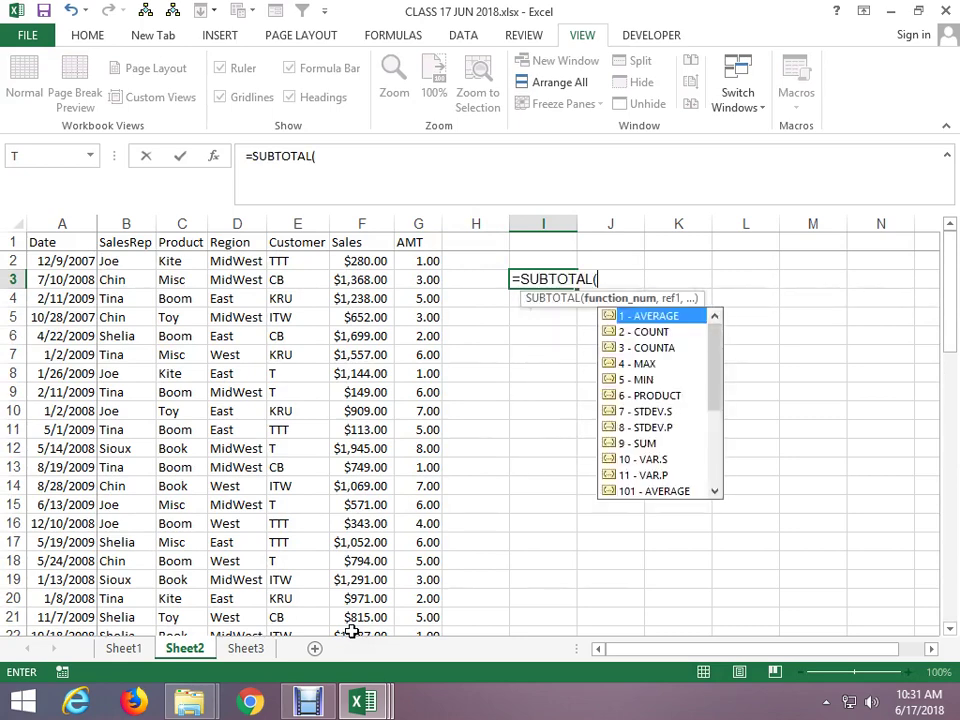
pyautogui.press('Down')
pyautogui.press('Up')
pyautogui.press('Down')
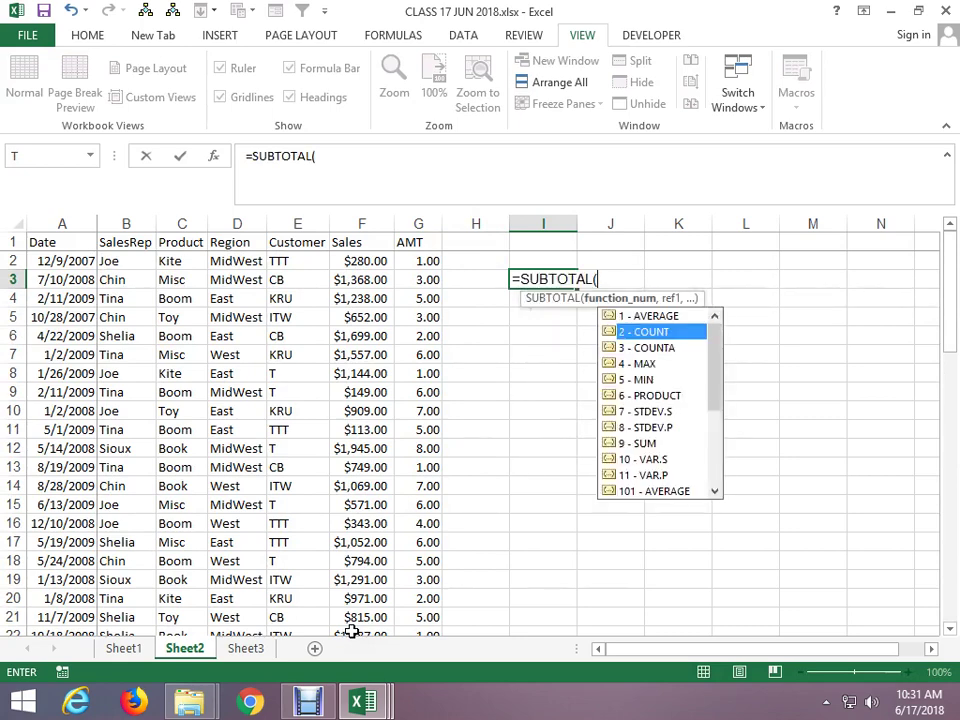
pyautogui.press('Down')
pyautogui.press('Down')
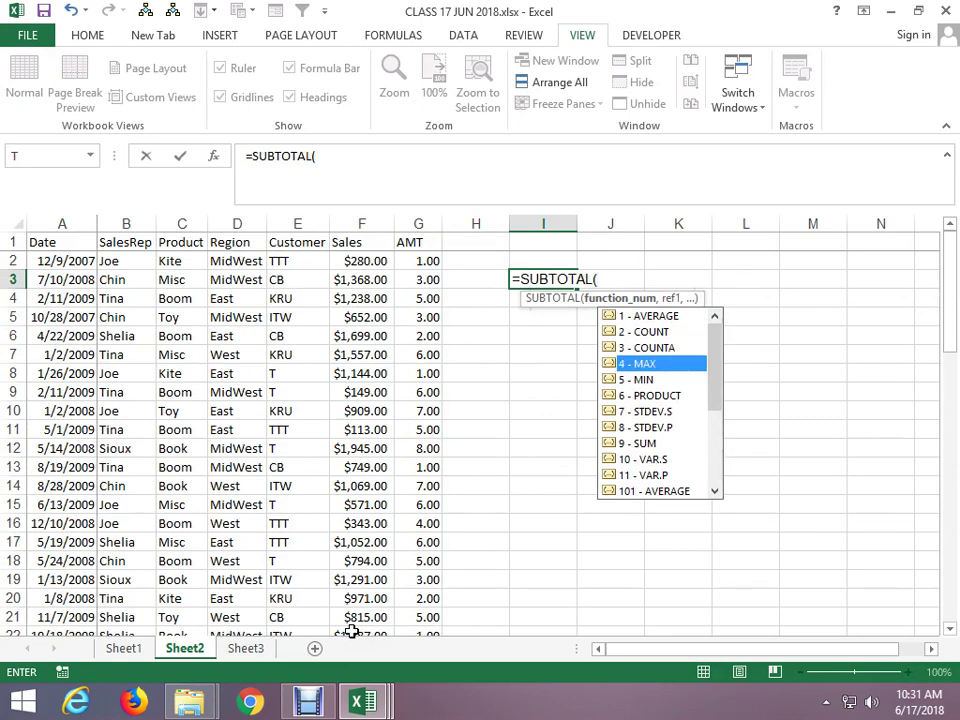
pyautogui.press('Down')
pyautogui.press('Down')
pyautogui.press('Down')
pyautogui.press('Down')
pyautogui.press('Down')
pyautogui.press('Up')
pyautogui.press('Up')
pyautogui.press('Up')
pyautogui.press('Up')
pyautogui.press('Up')
pyautogui.press('Up')
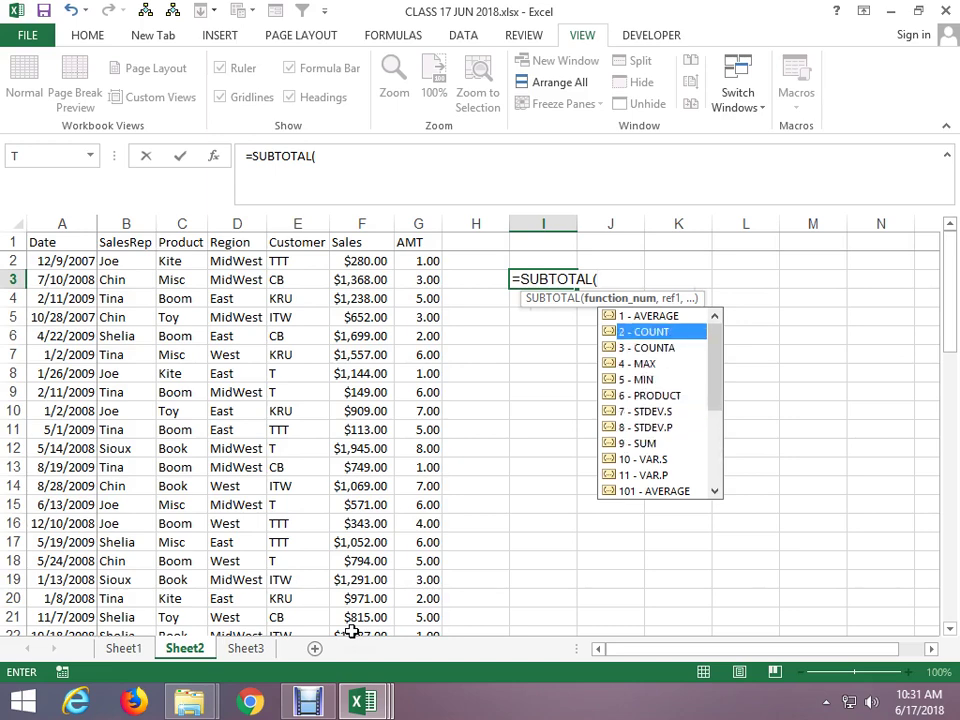
pyautogui.press('Down')
pyautogui.press('Down')
pyautogui.press('Down')
pyautogui.press('Down')
pyautogui.press('Down')
pyautogui.press('Down')
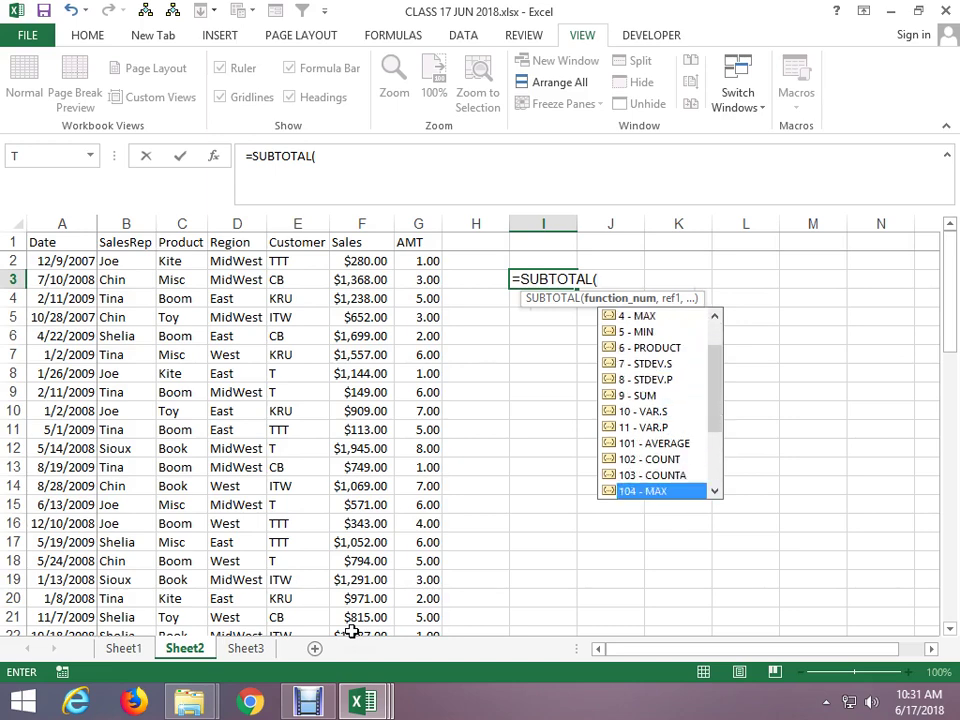
pyautogui.press('Down')
pyautogui.press('Down')
pyautogui.press('Down')
pyautogui.press('Down')
pyautogui.press('Up')
pyautogui.press('Up')
pyautogui.press('Up')
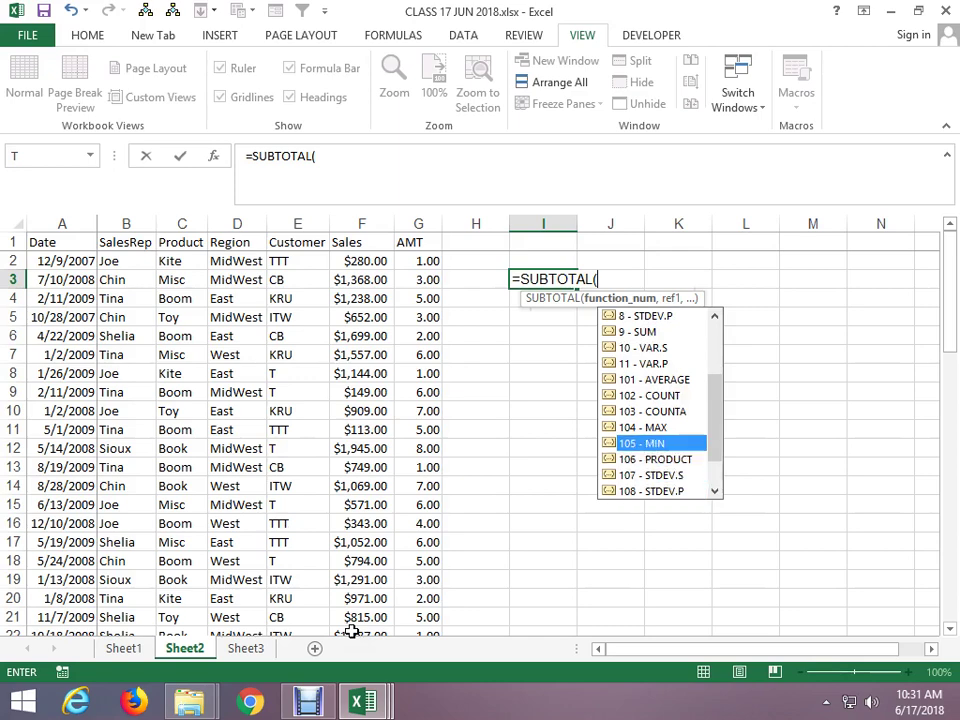
pyautogui.press('Up')
pyautogui.press('Up')
pyautogui.press('Up')
pyautogui.press('Down')
pyautogui.press('Down')
pyautogui.press('Down')
pyautogui.press('Down')
pyautogui.press('Down')
pyautogui.press('Down')
pyautogui.press('Down')
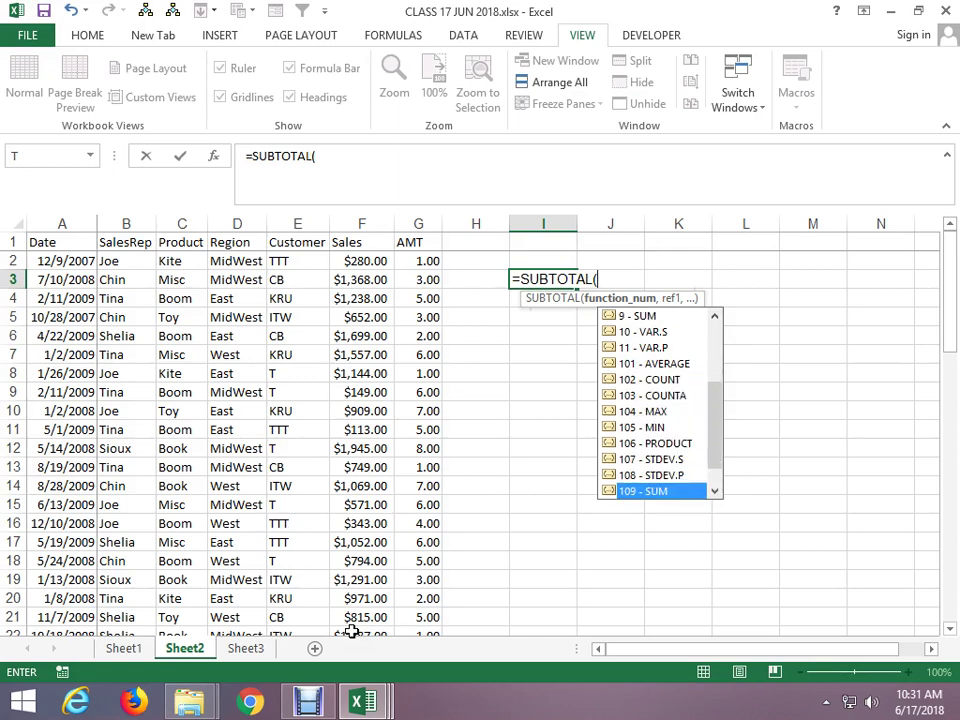
pyautogui.press('Down')
pyautogui.press('Up')
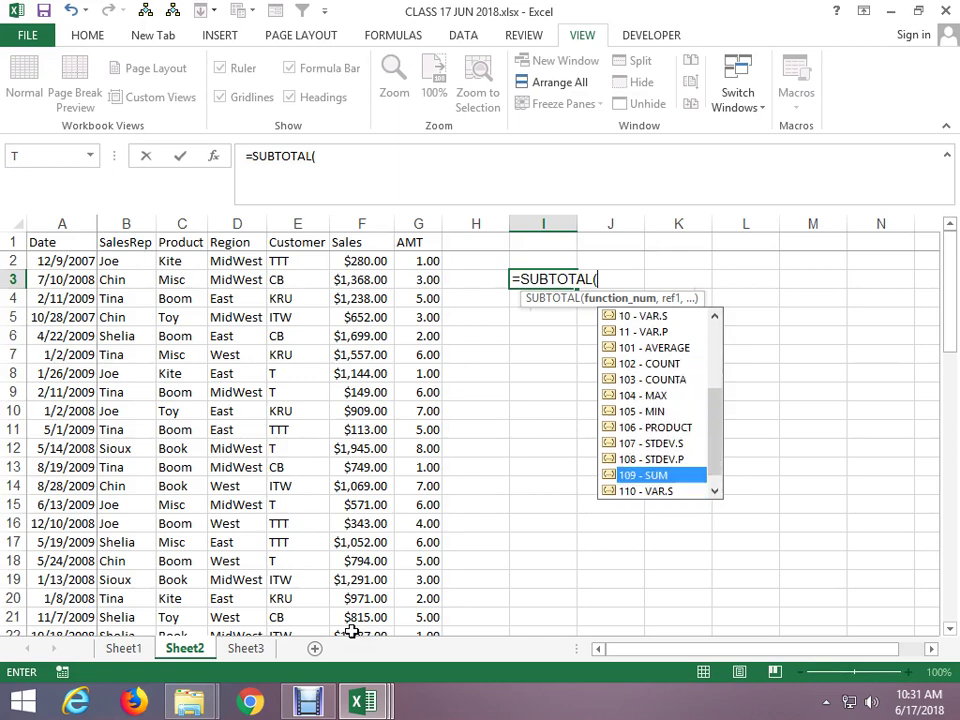
pyautogui.press('Down')
pyautogui.press('Down')
pyautogui.press('Up')
pyautogui.press('Up')
pyautogui.press('Up')
pyautogui.press('Up')
pyautogui.press('Up')
pyautogui.press('Up')
pyautogui.press('Up')
pyautogui.press('Up')
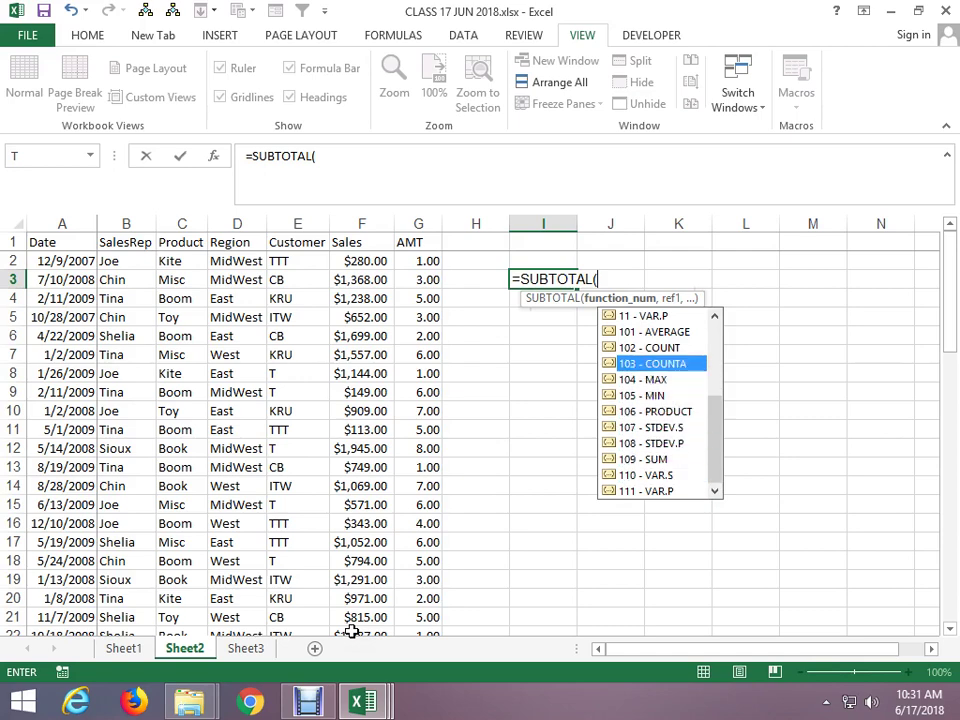
pyautogui.press('Up')
pyautogui.press('Up')
pyautogui.press('Up')
pyautogui.press('Up')
pyautogui.press('Up')
pyautogui.press('Up')
pyautogui.press('Up')
pyautogui.press('Up')
pyautogui.press('Down')
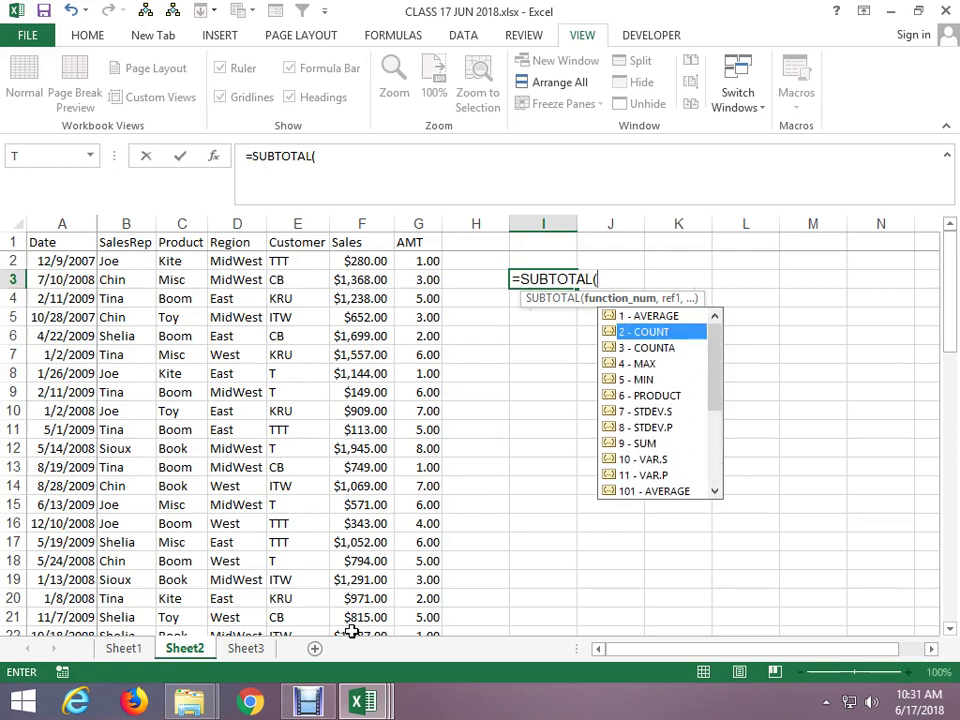
pyautogui.press('Down')
pyautogui.press('Down')
pyautogui.press('Down')
pyautogui.press('Down')
pyautogui.press('Down')
pyautogui.press('Down')
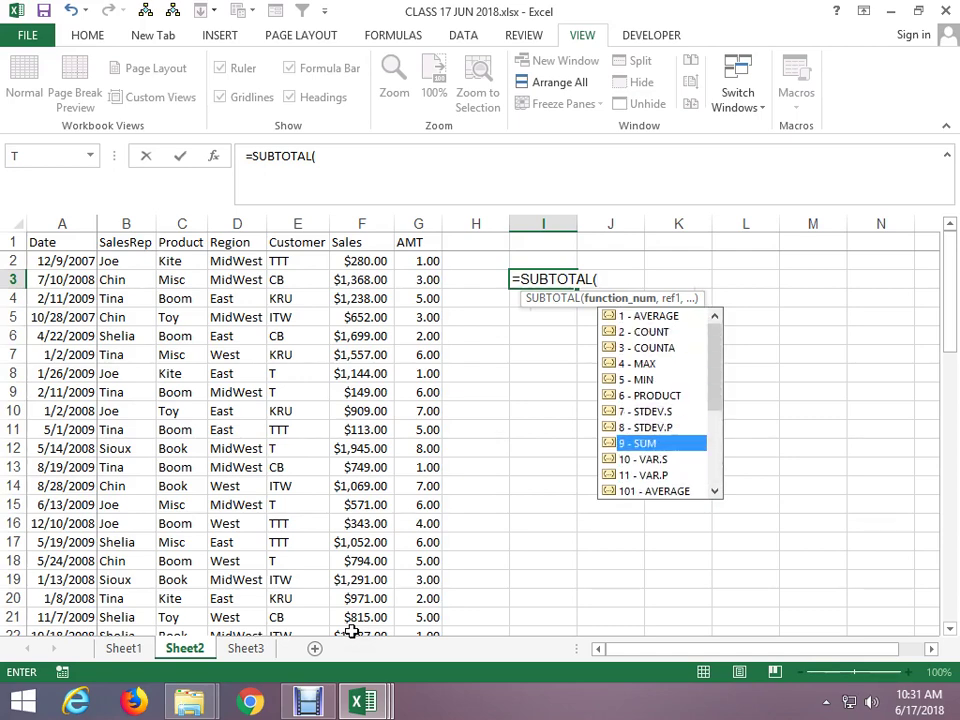
pyautogui.press('Down')
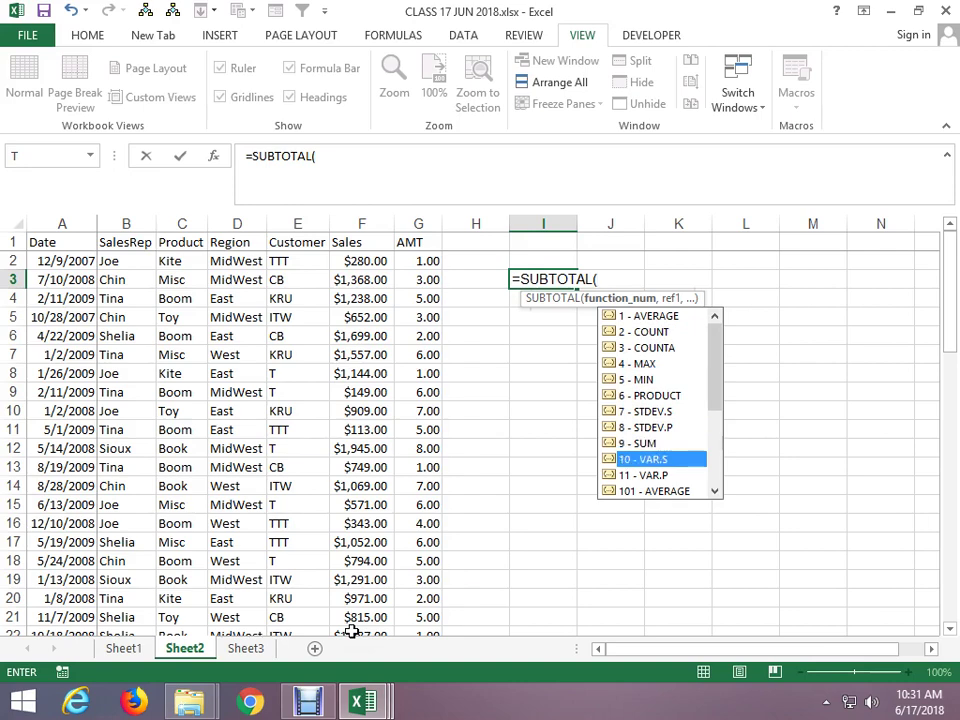
pyautogui.press('Down')
pyautogui.press('Down')
pyautogui.press('Down')
pyautogui.press('Down')
pyautogui.press('Up')
pyautogui.press('Up')
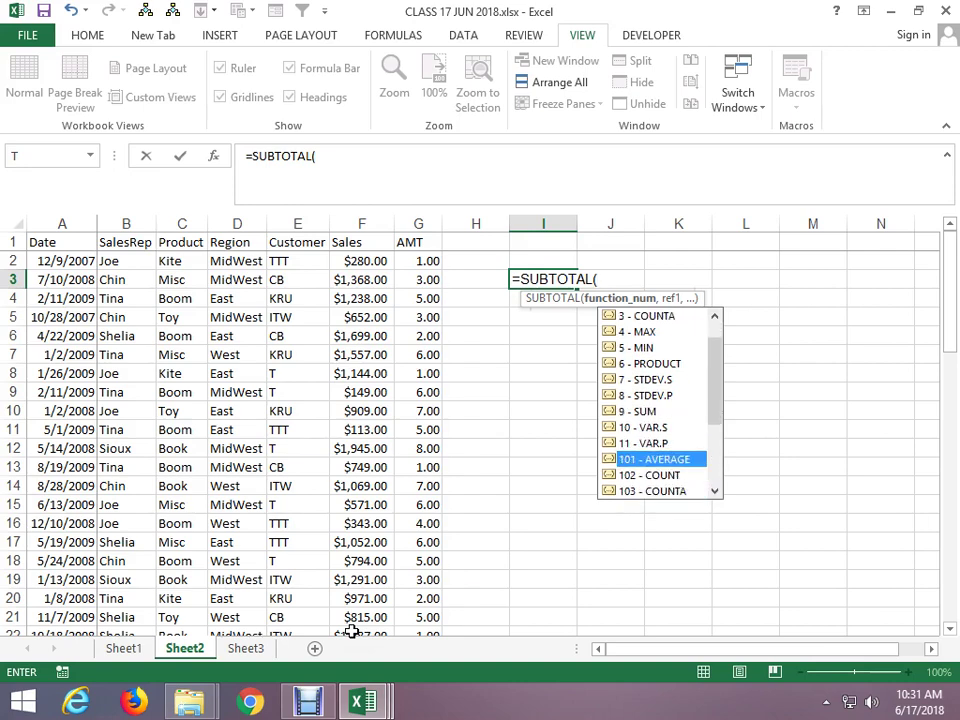
pyautogui.press('Up')
pyautogui.press('Up')
pyautogui.press('Up')
pyautogui.press('Down')
pyautogui.press('Down')
pyautogui.press('Down')
pyautogui.press('Down')
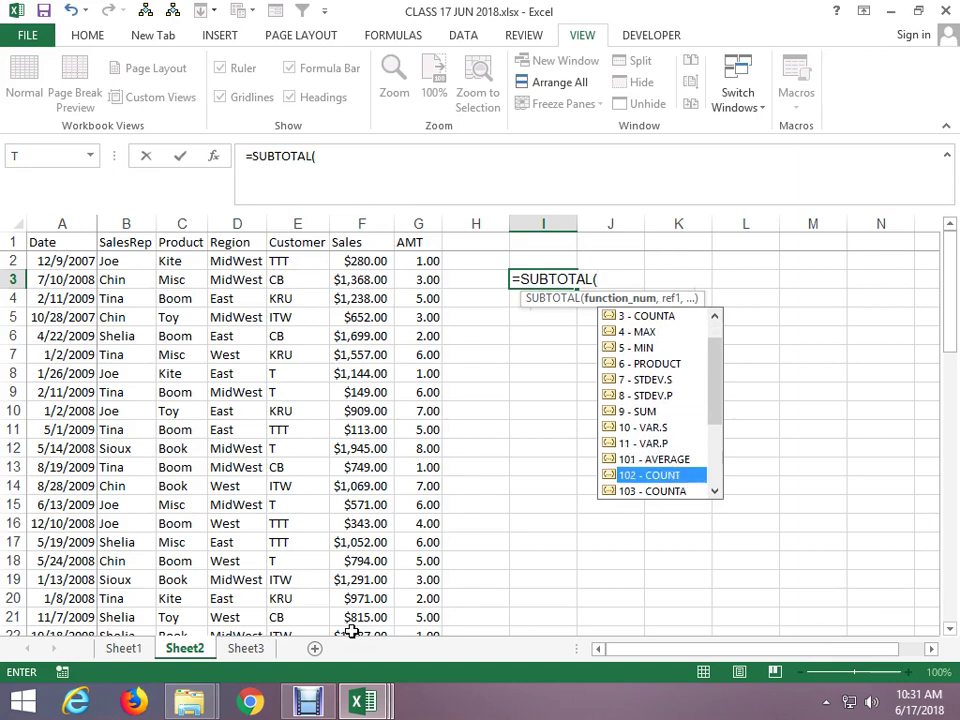
pyautogui.press('Down')
pyautogui.press('Down')
pyautogui.press('Down')
pyautogui.press('Down')
pyautogui.press('Down')
pyautogui.press('Down')
pyautogui.press('Down')
pyautogui.press('Up')
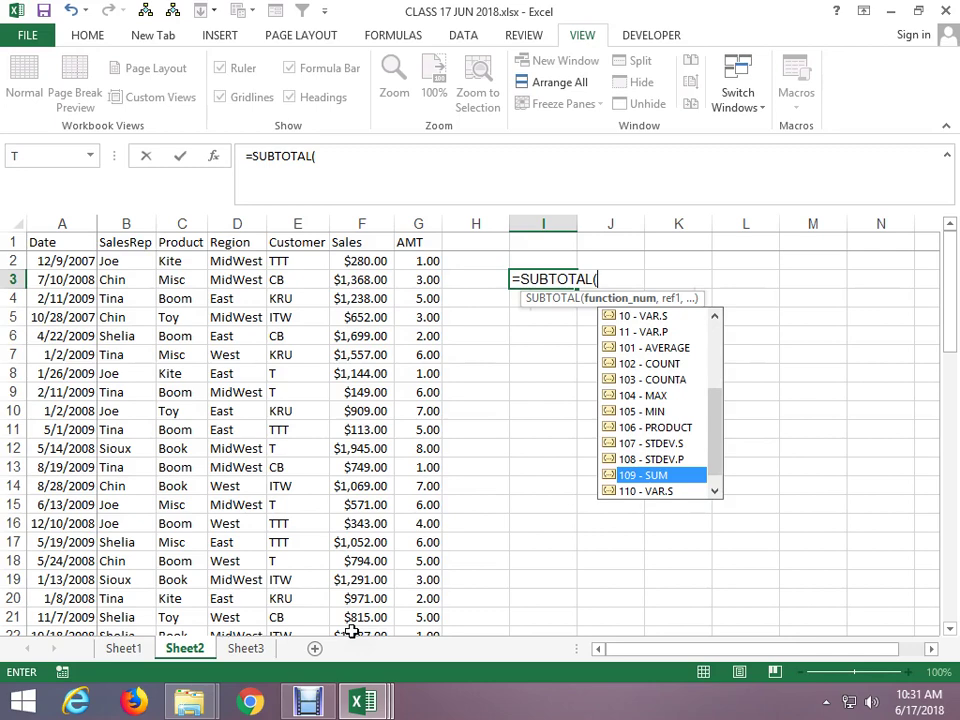
pyautogui.press('Escape')
pyautogui.press('Left')
pyautogui.press('Escape')
# Enter AA as the SalesRep in B2 and B3.
pyautogui.press('Left')
pyautogui.press('Left')
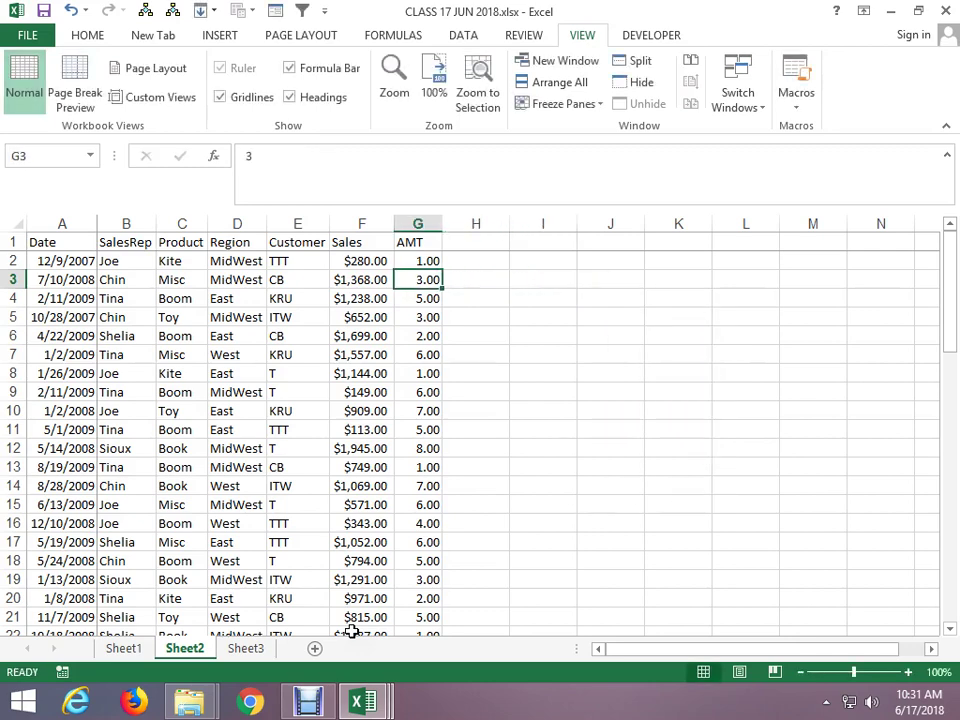
pyautogui.press('Home')
pyautogui.press('Right')
pyautogui.press('Right')
pyautogui.press('Right')
pyautogui.press('Down')
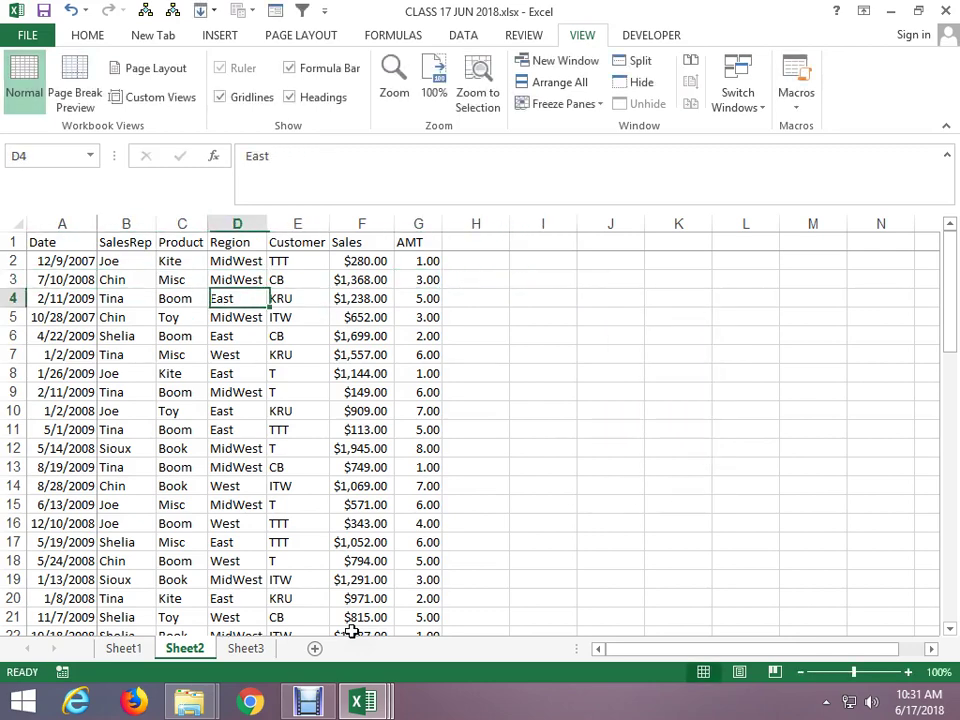
pyautogui.press('Up')
pyautogui.press('Left')
pyautogui.press('Left')
pyautogui.press('Left')
pyautogui.press('Right')
pyautogui.press('Up')
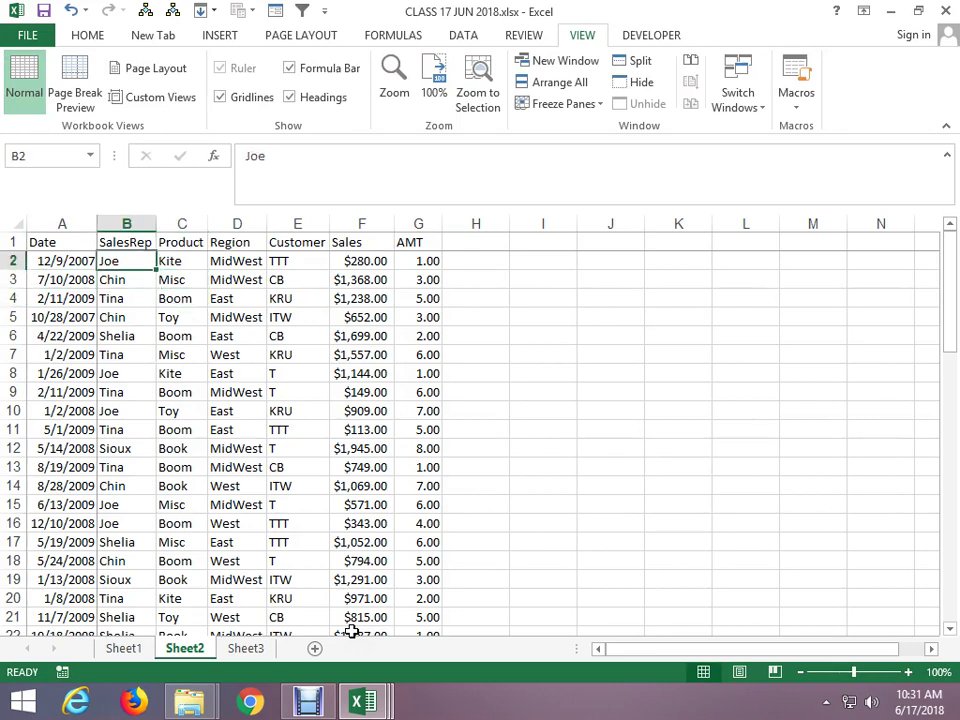
pyautogui.write('AA')
pyautogui.press('Return')
pyautogui.write('AA')
pyautogui.press('Return')
pyautogui.press('Up')
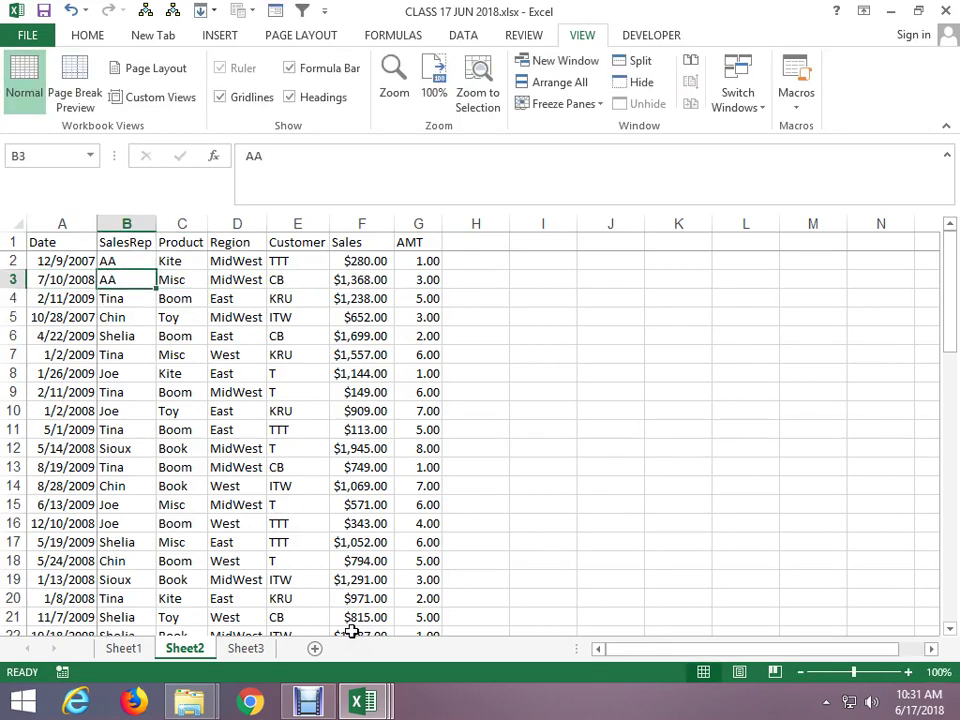
# Enter QQ as the Product in C2 and C3.
pyautogui.press('Up')
pyautogui.press('Right')
pyautogui.write('QQ')
pyautogui.press('Return')
pyautogui.write('QQ')
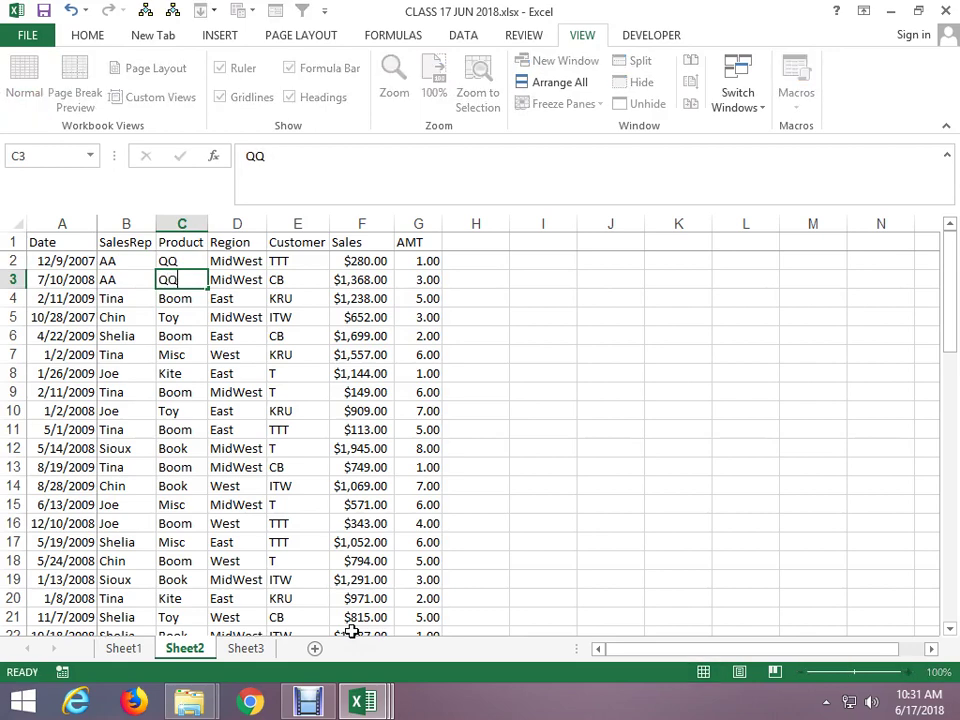
pyautogui.press('Return')
# Hide row 3 of the sales table.
pyautogui.press('Left')
pyautogui.press('Up')
pyautogui.press('Up')
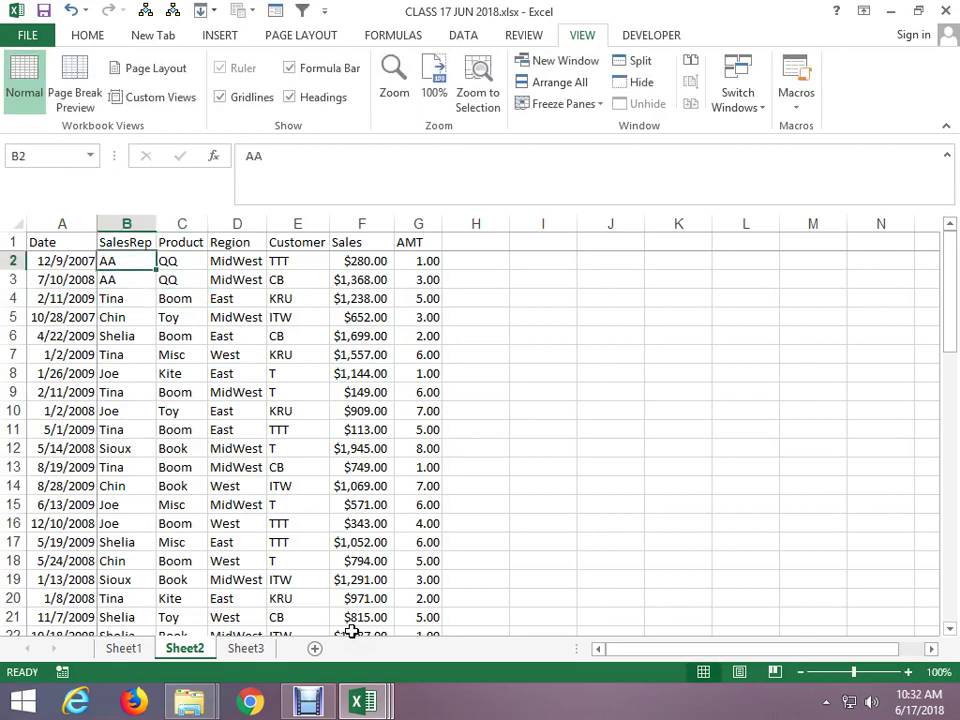
pyautogui.press('Down')
pyautogui.hotkey('shift', 'space')
pyautogui.hotkey('shift', 'F10')
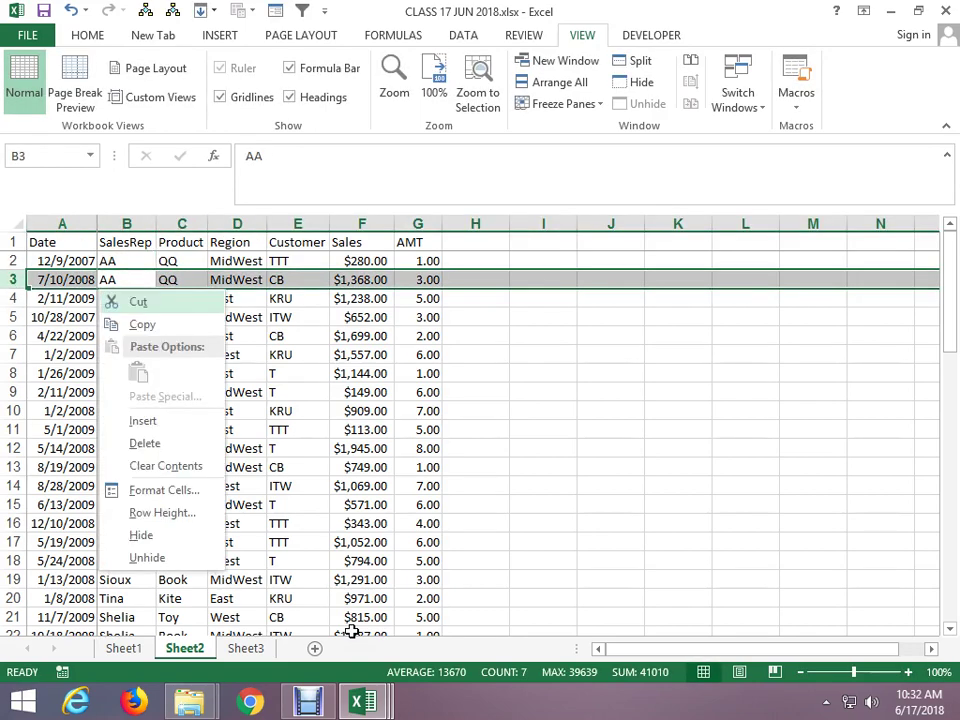
pyautogui.press('Up')
pyautogui.press('Up')
pyautogui.press('Return')
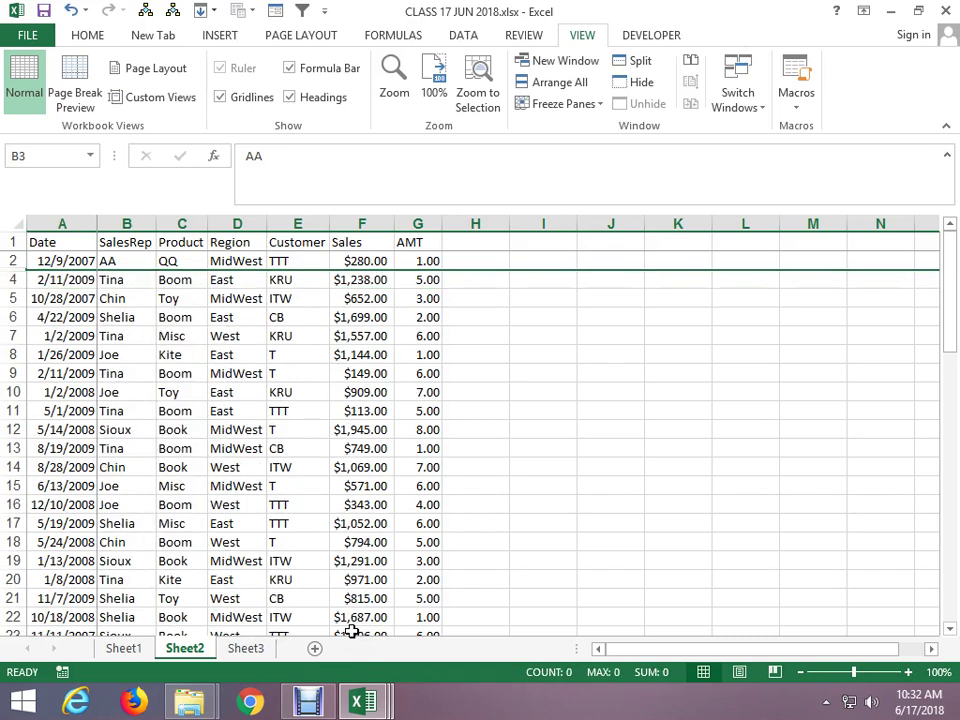
pyautogui.press('Up')
pyautogui.press('Up')
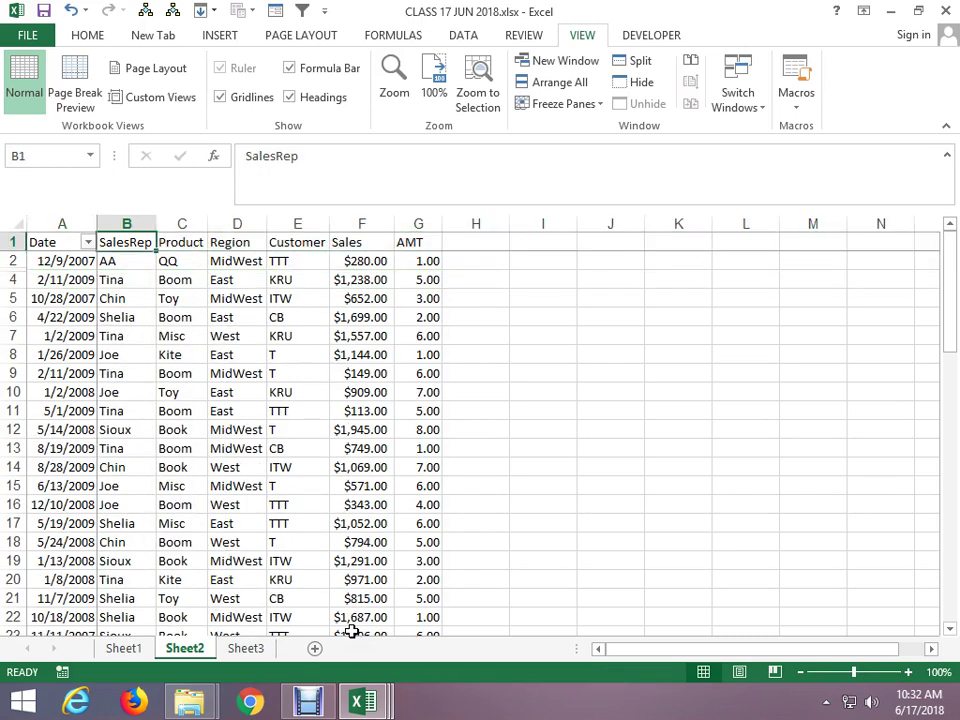
# Add AutoFilters and filter SalesRep to show only AA.
pyautogui.press('Down')
pyautogui.hotkey('ctrl', 'shift', 'l')
pyautogui.press('Up')
pyautogui.hotkey('alt', 'Down')
pyautogui.press('Down')
pyautogui.press('Down')
pyautogui.press('Down')
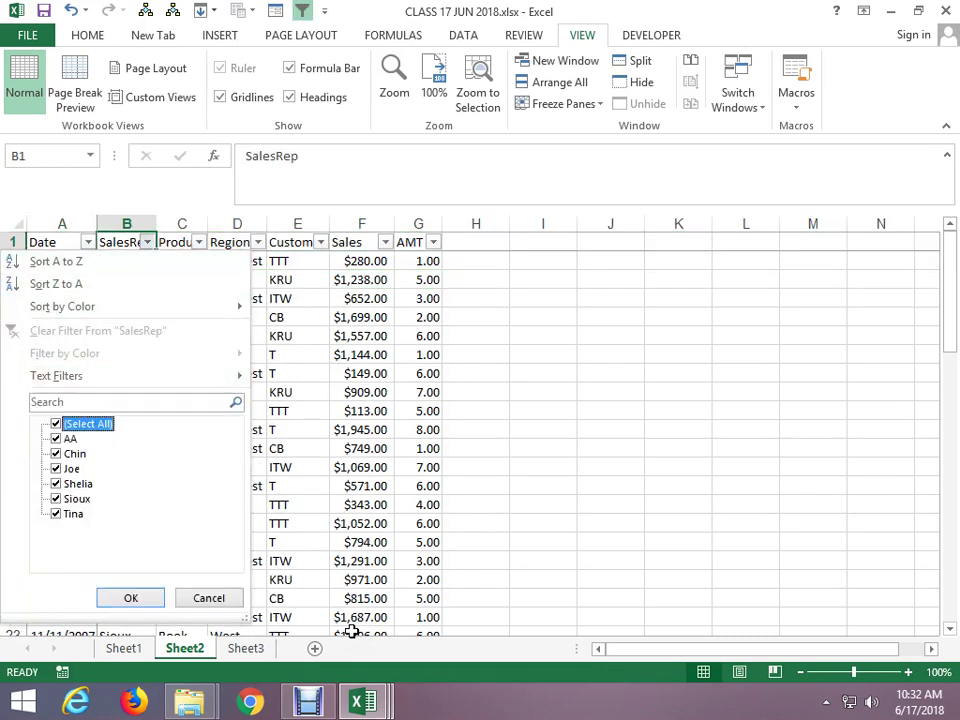
pyautogui.press('space')
pyautogui.press('Down')
pyautogui.press('space')
pyautogui.press('Return')
pyautogui.press('Down')
# Check that the G64 subtotal reads 4 for the filtered AA rows.
pyautogui.press('Right')
pyautogui.press('Right')
pyautogui.press('Right')
pyautogui.press('Right')
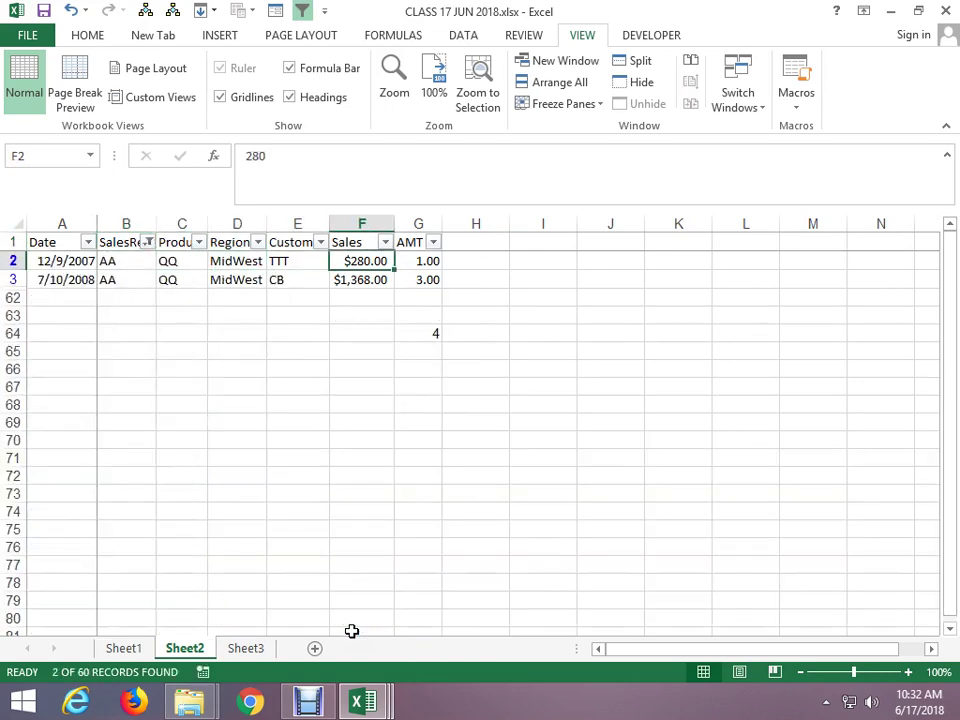
pyautogui.press('Down')
pyautogui.press('Down')
pyautogui.press('Down')
pyautogui.press('Right')
pyautogui.press('Down')
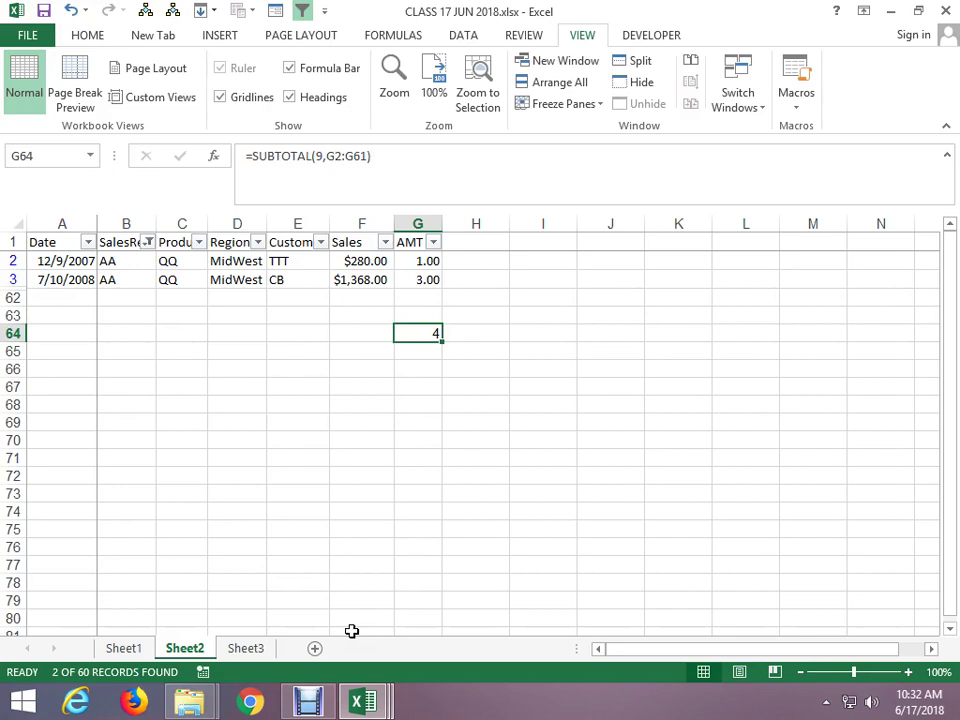
pyautogui.press('Up')
pyautogui.press('Up')
pyautogui.press('Up')
pyautogui.press('Up')
pyautogui.press('Up')
# Remove the filter and hide row 3 again.
pyautogui.hotkey('ctrl', 'shift', 'l')
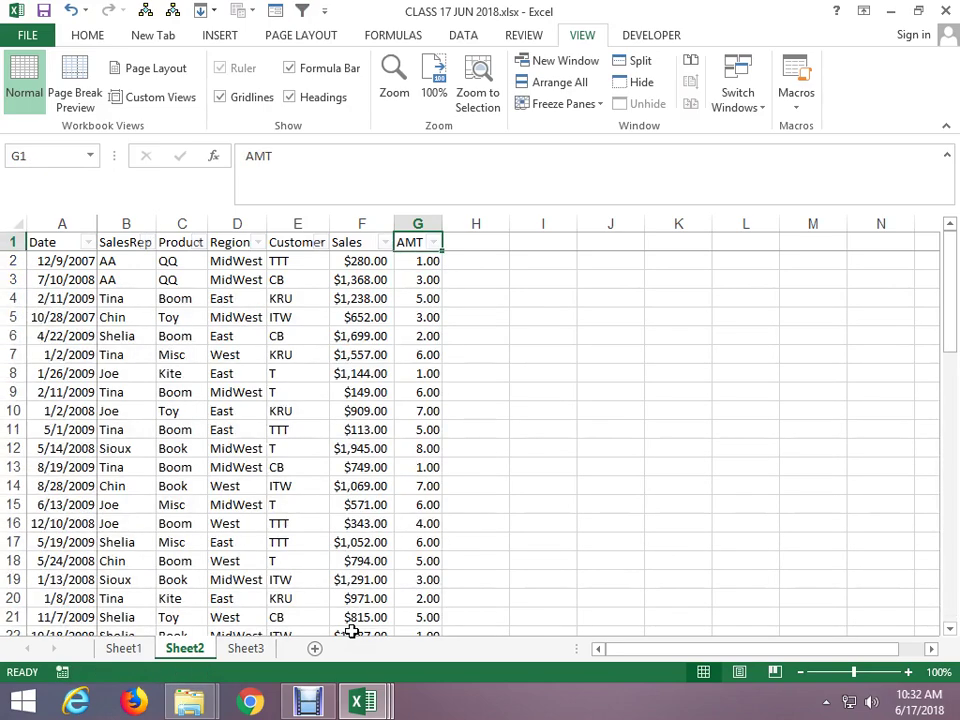
pyautogui.press('Left')
pyautogui.press('Left')
pyautogui.press('Left')
pyautogui.press('Down')
pyautogui.press('Down')
pyautogui.press('Down')
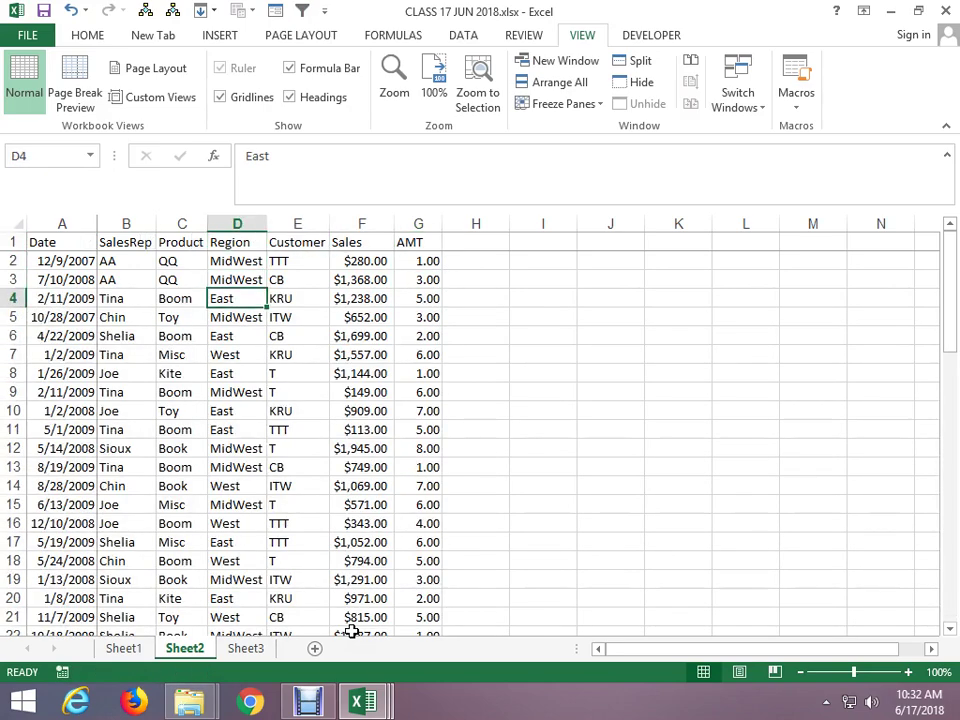
pyautogui.press('Up')
pyautogui.hotkey('shift', 'space')
pyautogui.hotkey('shift', 'F10')
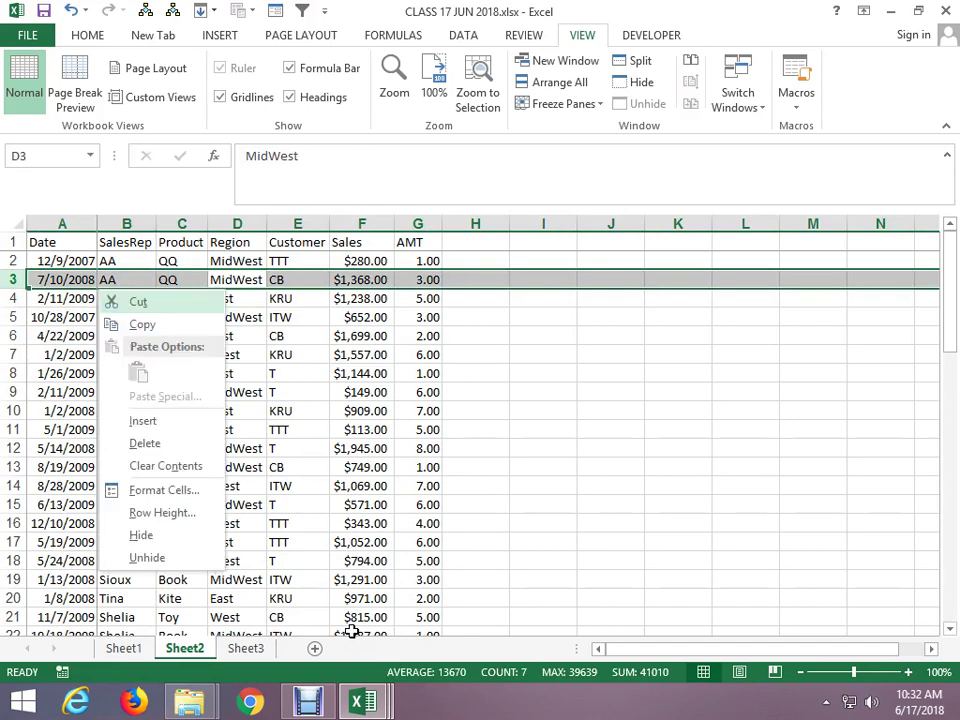
pyautogui.press('h')
pyautogui.press('Up')
pyautogui.press('Up')
# Turn filtering back on and filter SalesRep to AA only.
pyautogui.hotkey('ctrl', 'shift', 'l')
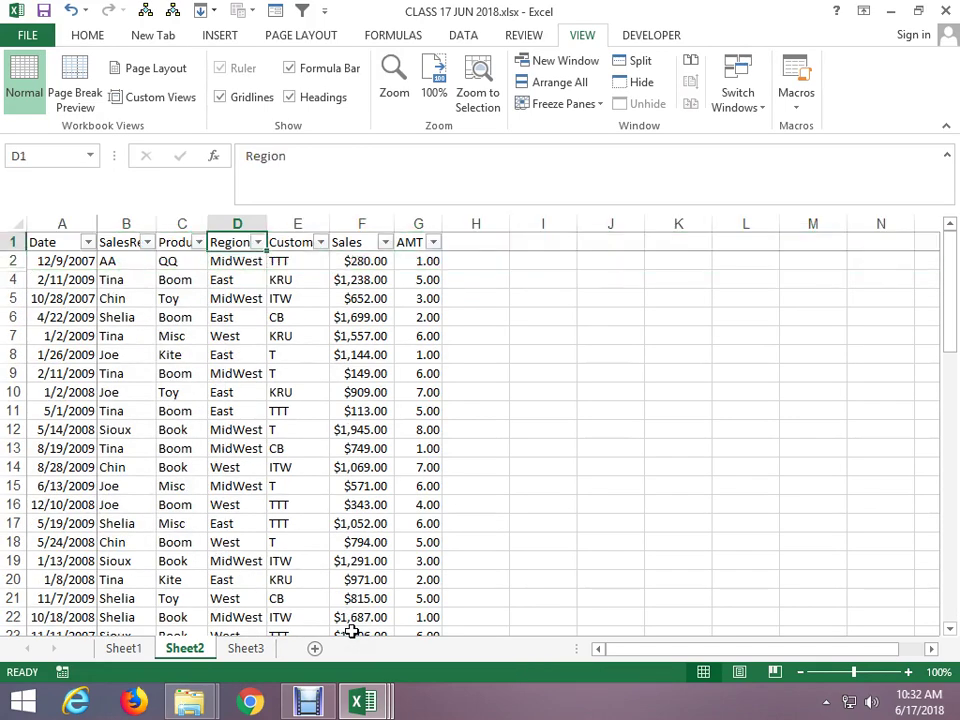
pyautogui.press('Left')
pyautogui.press('Left')
pyautogui.hotkey('alt', 'Down')
pyautogui.press('Down')
pyautogui.press('Down')
pyautogui.press('Down')
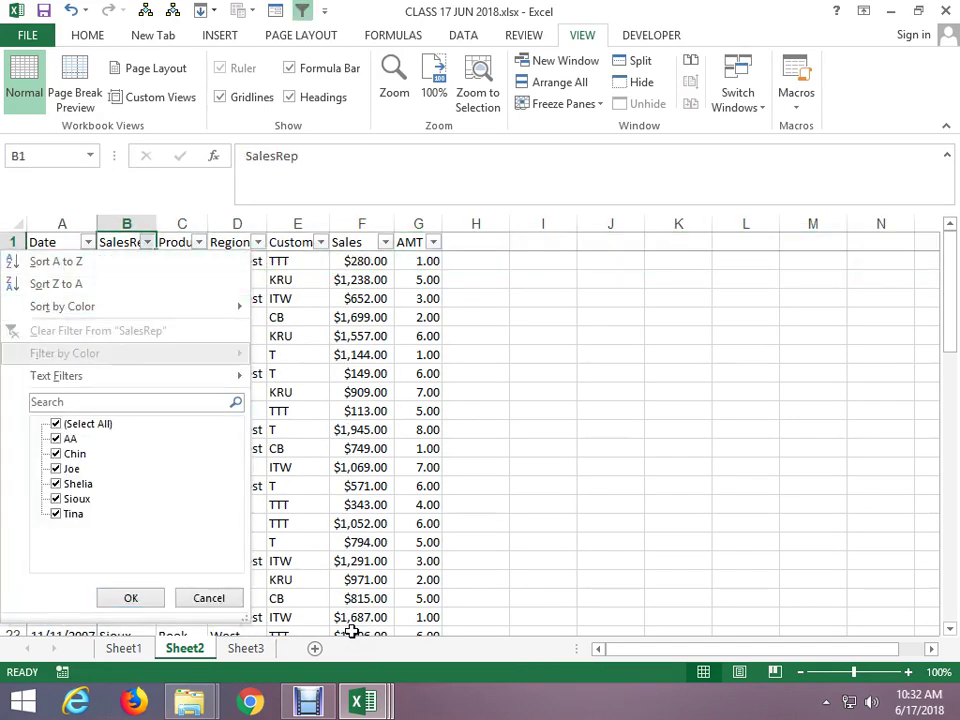
pyautogui.press('Down')
pyautogui.press('Down')
pyautogui.press('Escape')
pyautogui.press('Down')
pyautogui.press('Up')
pyautogui.hotkey('alt', 'Down')
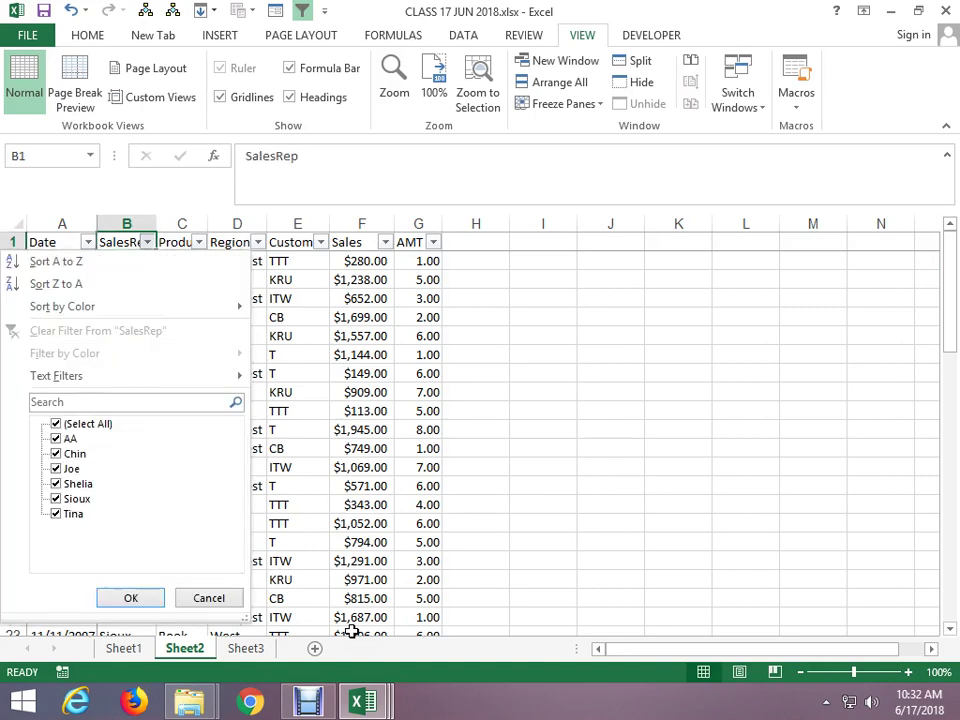
pyautogui.press('Down')
pyautogui.press('Down')
pyautogui.press('Down')
pyautogui.press('Down')
pyautogui.press('Down')
pyautogui.press('Down')
pyautogui.press('space')
pyautogui.press('Down')
pyautogui.press('space')
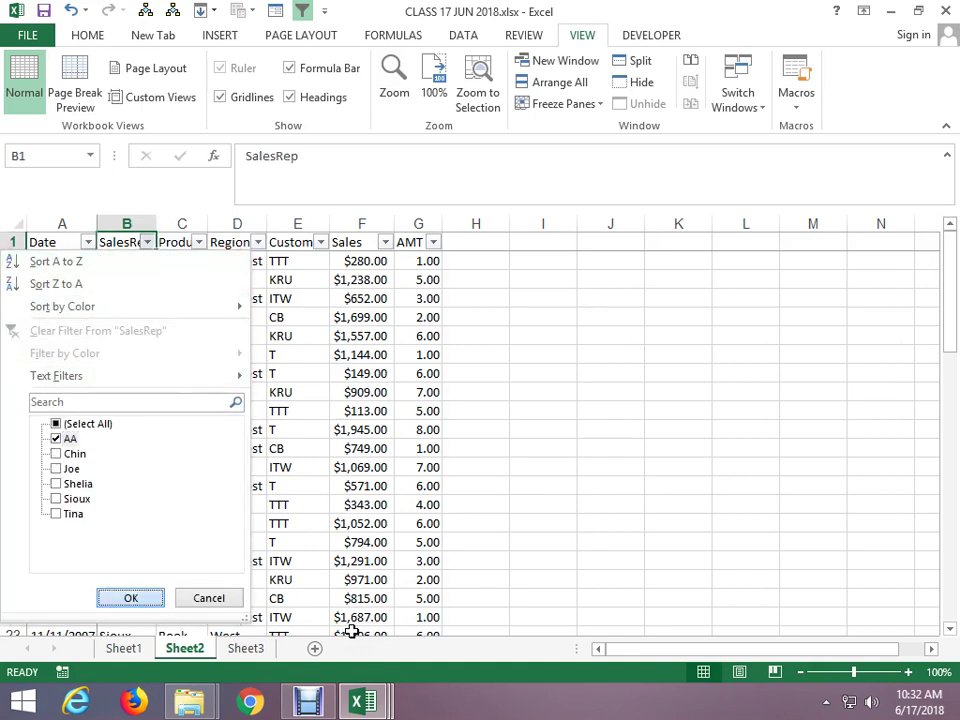
pyautogui.press('Return')
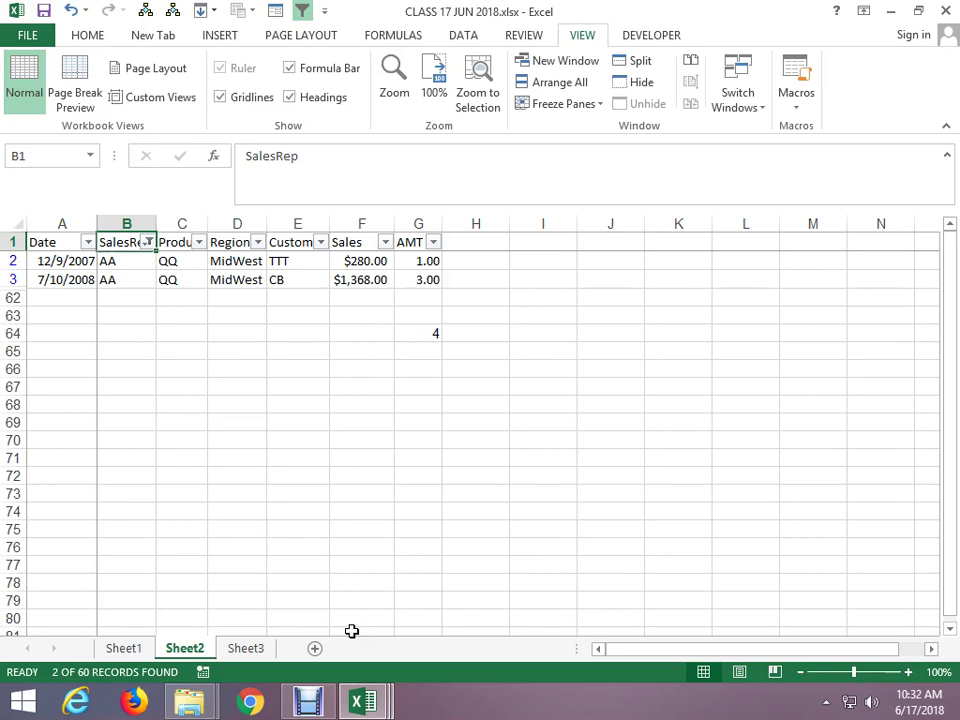
# Clear the filter and copy the sales table A1:G61 onto Sheet3 at A1.
pyautogui.hotkey('ctrl', 'shift', 'l')
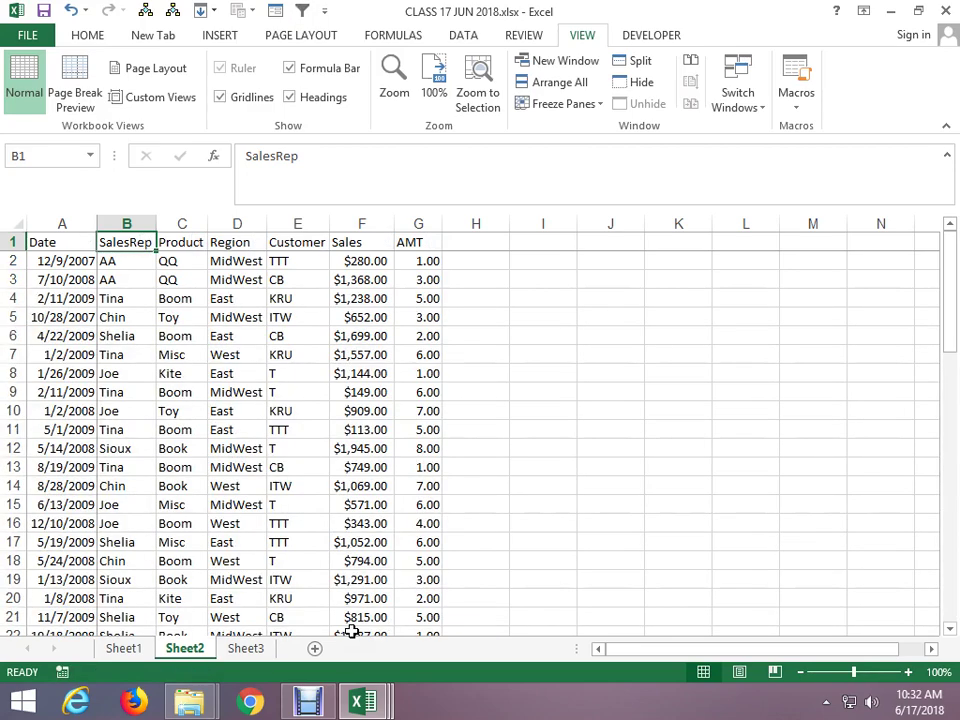
pyautogui.press('Left')
pyautogui.hotkey('ctrl', 'shift', 'Right')
pyautogui.hotkey('ctrl', 'shift', 'Down')
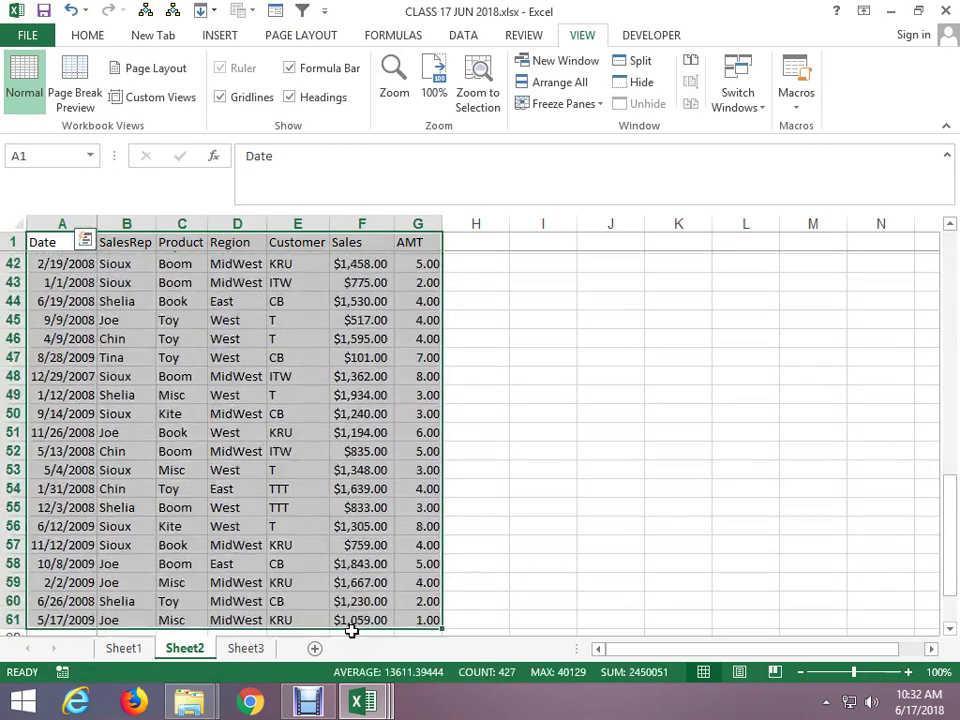
pyautogui.hotkey('ctrl', 'c')
pyautogui.click(245, 648)
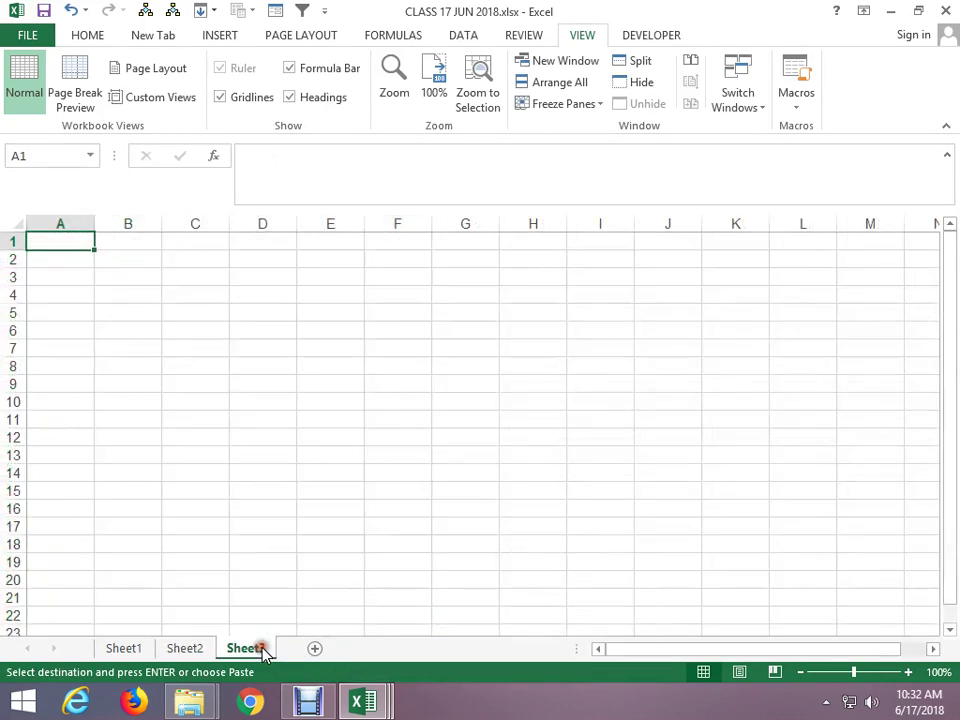
pyautogui.hotkey('ctrl', 'v')
pyautogui.press('Escape')
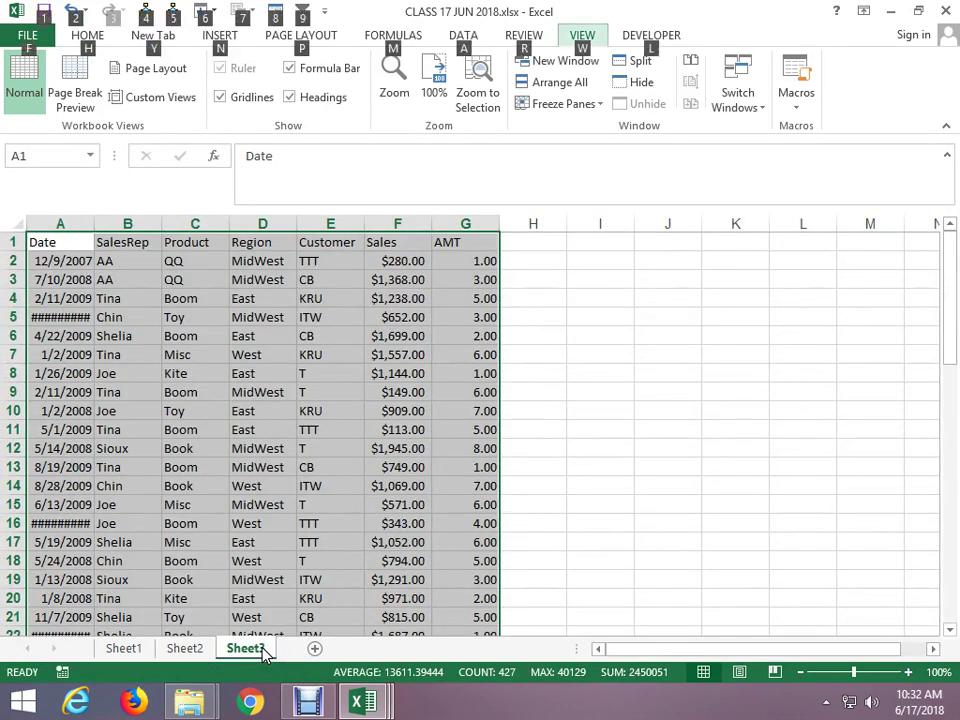
# Autofit all column widths on Sheet3.
pyautogui.hotkey('ctrl', 'a')
pyautogui.hotkey('alt', 'h')
pyautogui.press('o')
pyautogui.press('i')
pyautogui.hotkey('ctrl', 'Home')
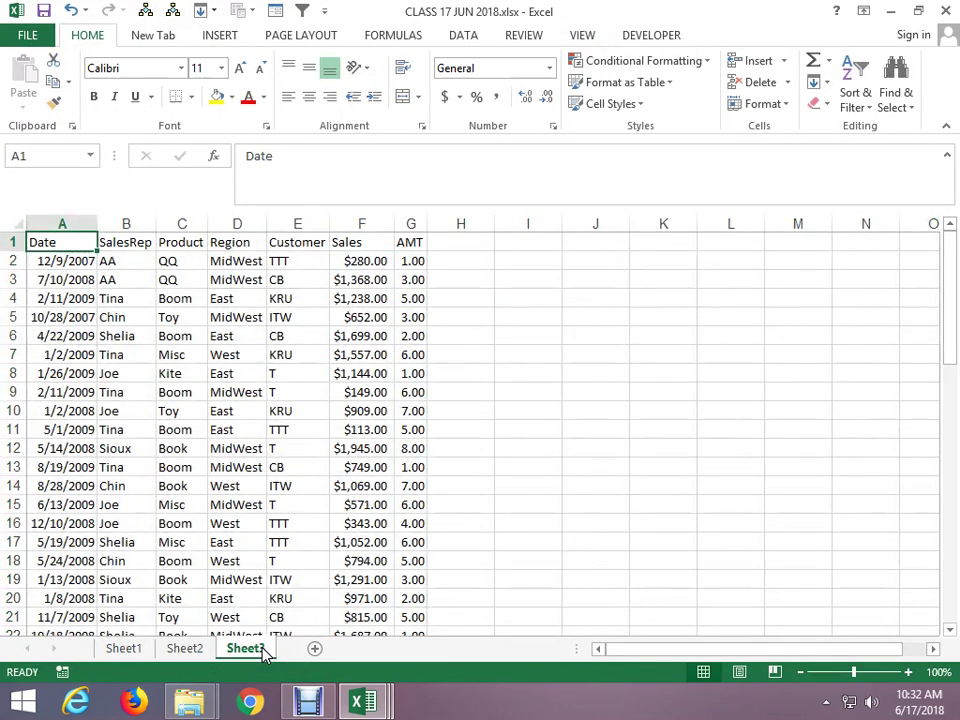
# Try an AutoSum total of AMT in G65 (257.00), then clear it.
pyautogui.press('Right')
pyautogui.press('Down')
pyautogui.press('Right')
pyautogui.press('Right')
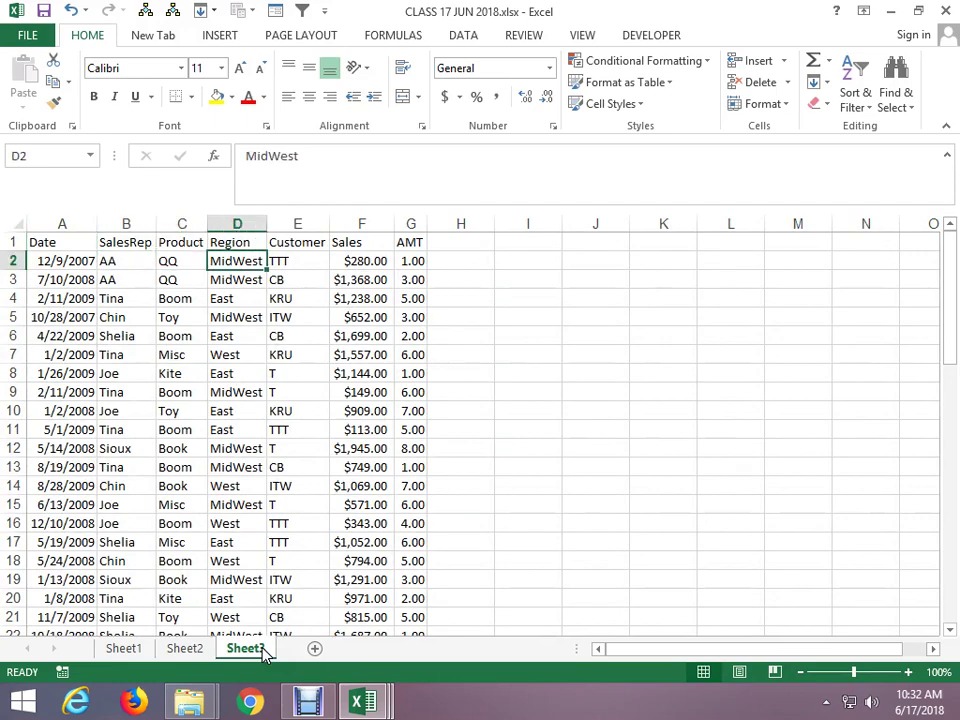
pyautogui.press('Right')
pyautogui.press('Right')
pyautogui.press('Right')
pyautogui.hotkey('ctrl', 'Down')
pyautogui.press('Down')
pyautogui.press('Down')
pyautogui.press('Down')
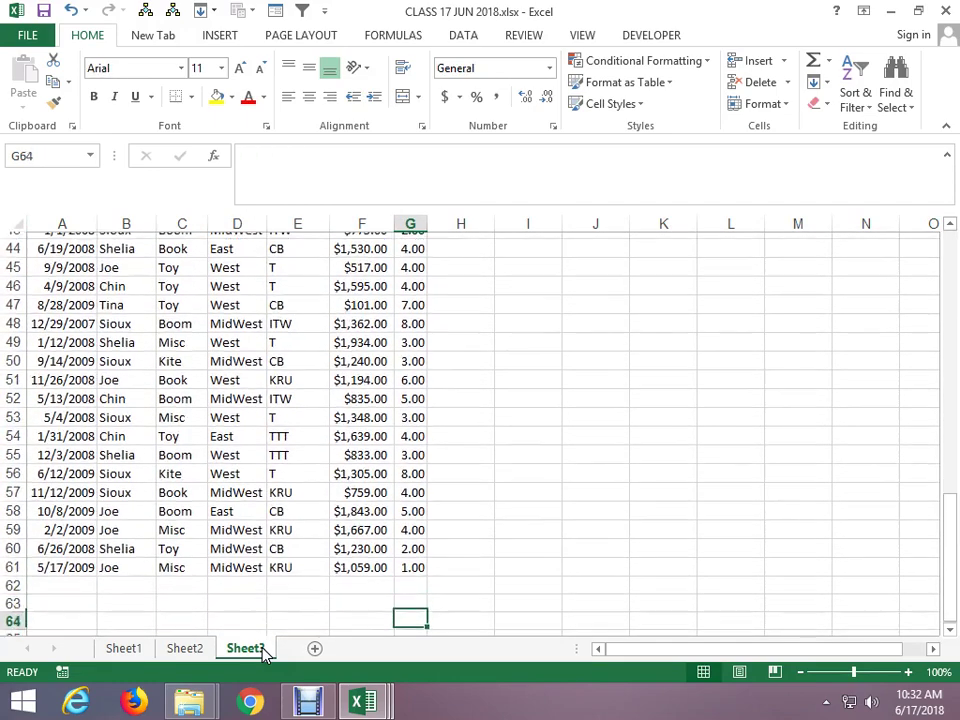
pyautogui.press('Down')
pyautogui.hotkey('alt', '=')
pyautogui.hotkey('ctrl', 'Return')
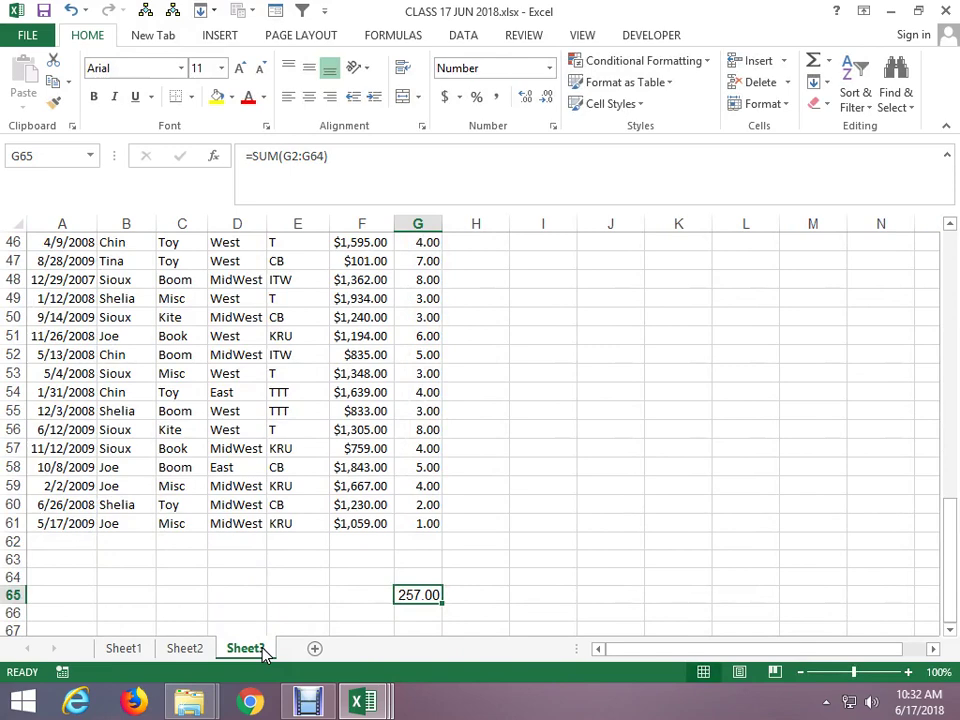
pyautogui.press('Delete')
# Attempt a SUBTOTAL over the AMT column in G65, then cancel it after a too-few-arguments error.
pyautogui.write('=SUB')
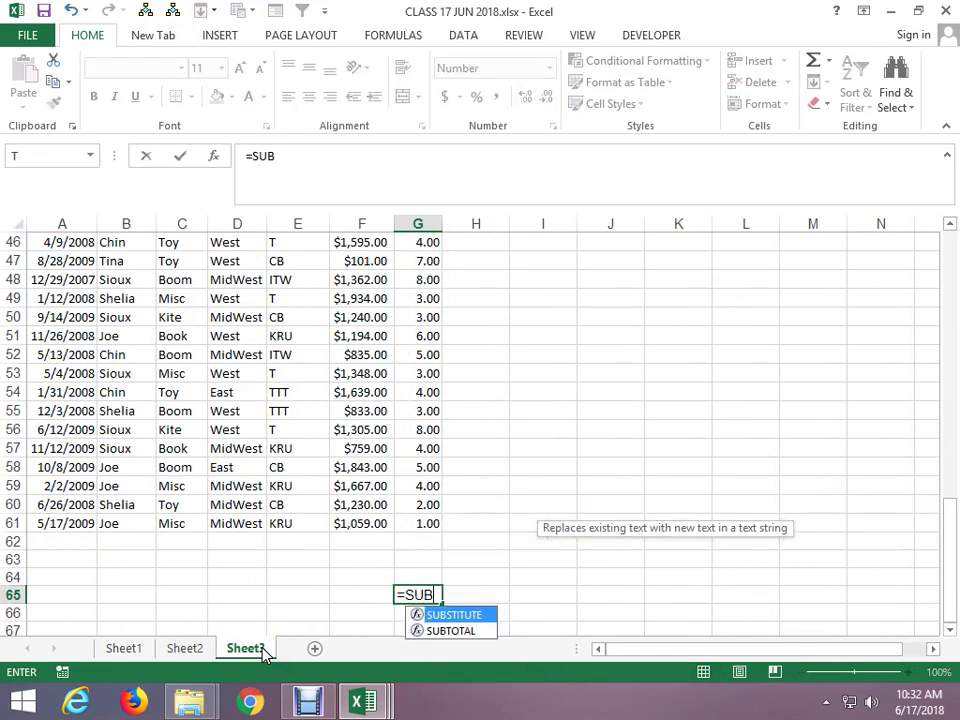
pyautogui.press('Down')
pyautogui.press('Tab')
pyautogui.hotkey('ctrl', 'Up')
pyautogui.hotkey('ctrl', 'Up')
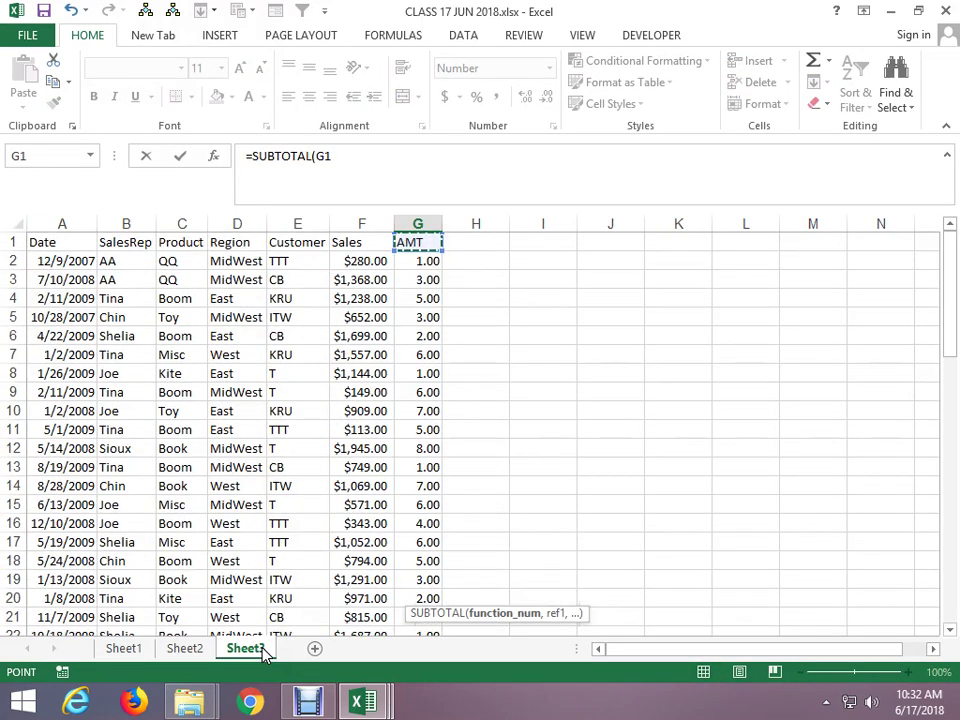
pyautogui.press('Down')
pyautogui.hotkey('ctrl', 'shift', 'Down')
pyautogui.press('Return')
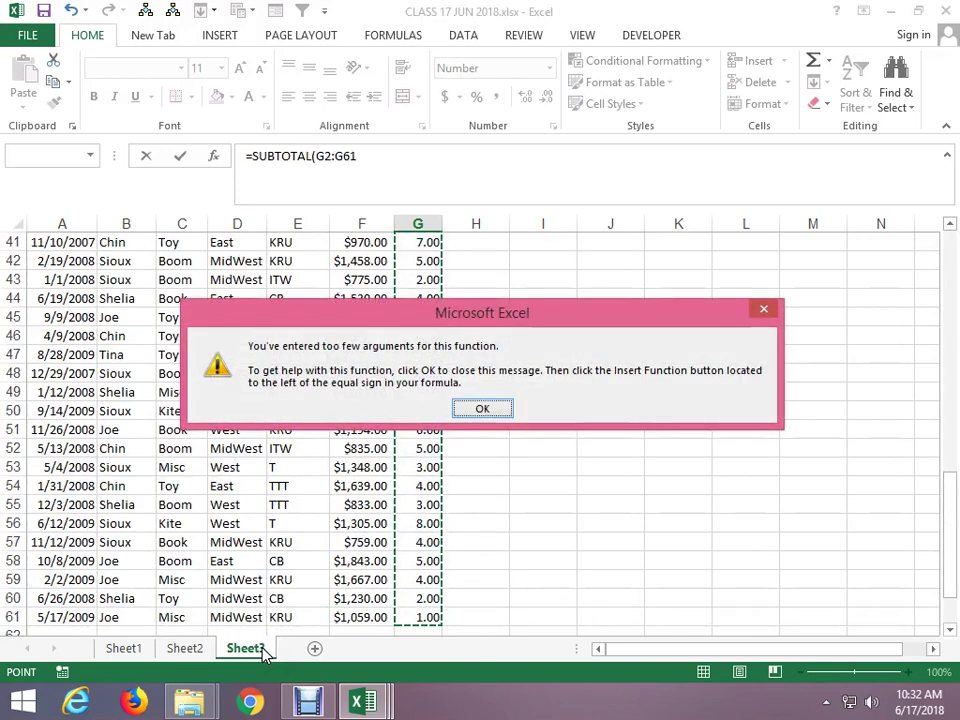
pyautogui.press('Return')
pyautogui.press('Escape')
# Enter =SUBTOTAL(9,G1:G61) in G63, showing 257.
pyautogui.press('Up')
pyautogui.press('Up')
pyautogui.press('Up')
pyautogui.press('Up')
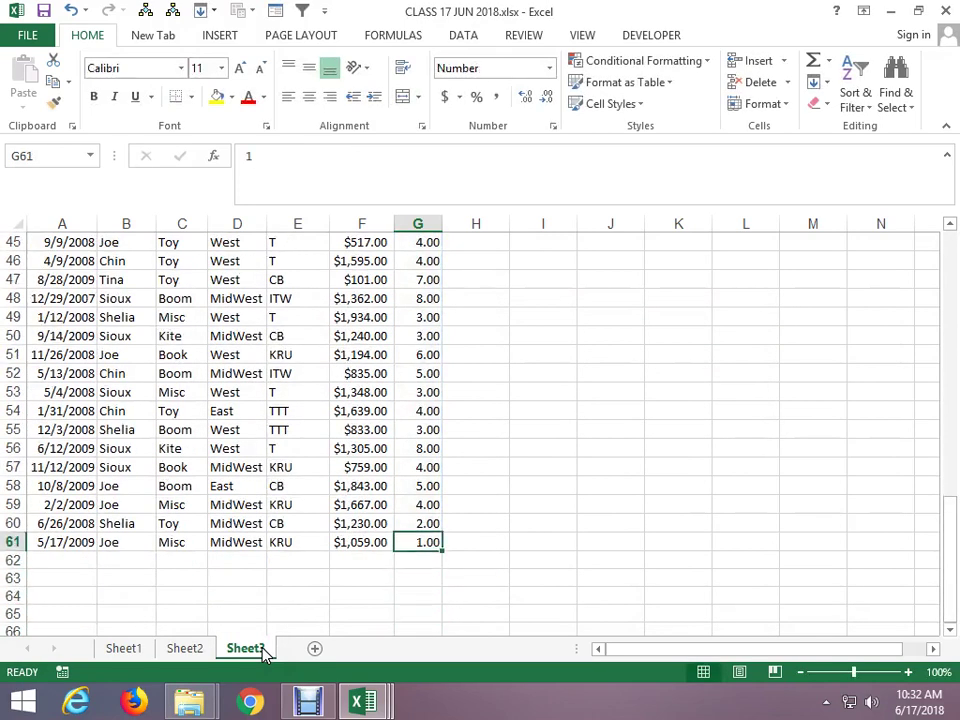
pyautogui.hotkey('ctrl', 'Up')
pyautogui.press('Down')
pyautogui.press('Up')
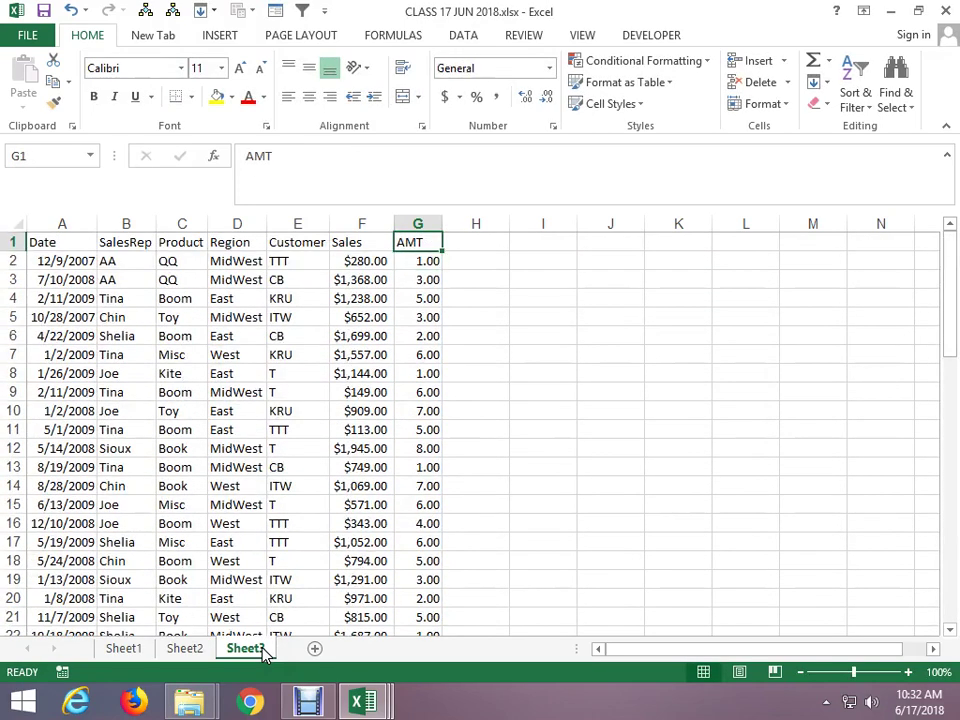
pyautogui.hotkey('ctrl', 'Down')
pyautogui.press('Down')
pyautogui.press('Down')
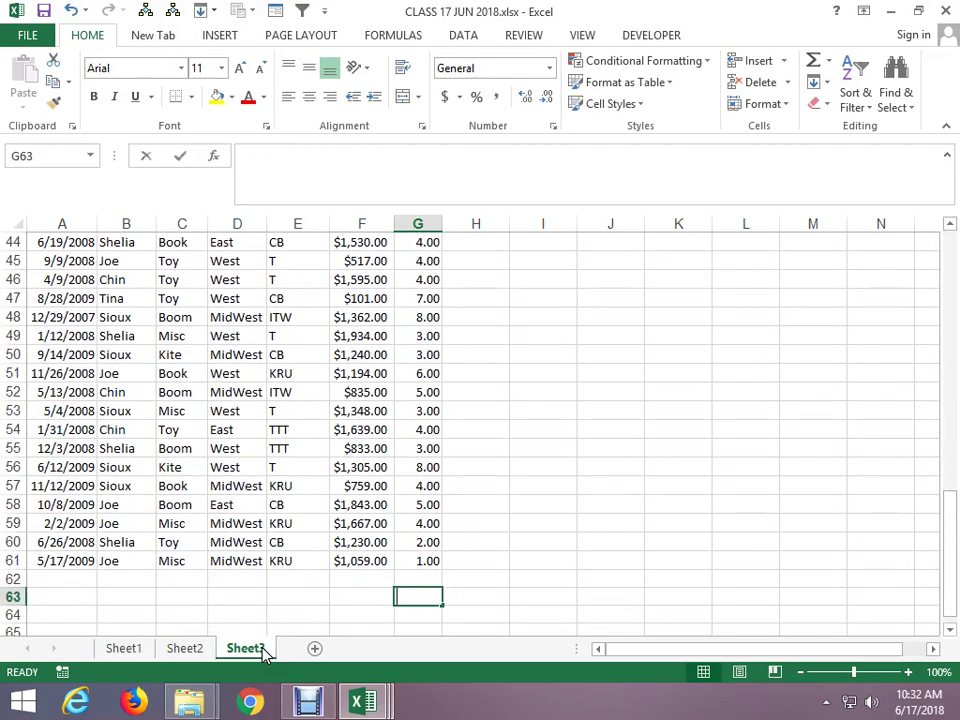
pyautogui.write('=SUB')
pyautogui.press('Down')
pyautogui.press('Tab')
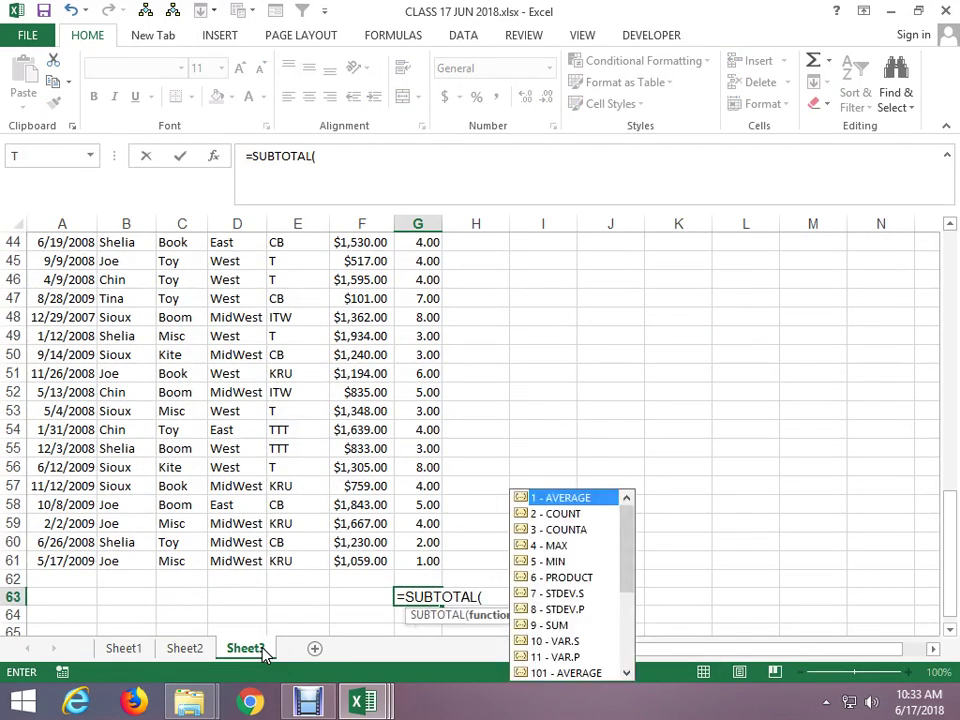
pyautogui.write(',')
pyautogui.press('Up')
pyautogui.press('Up')
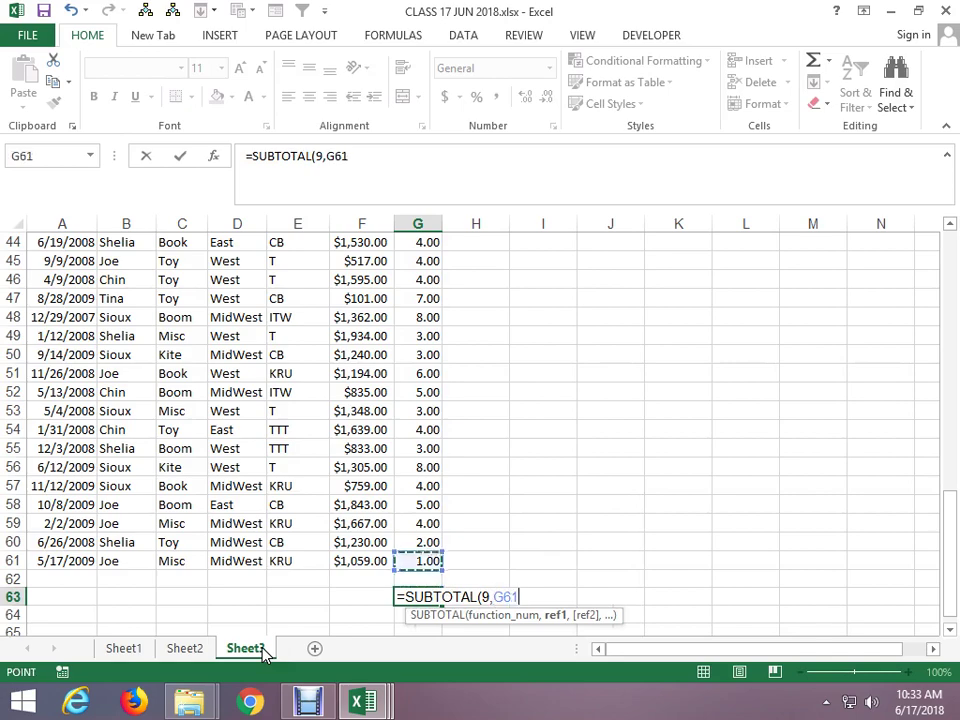
pyautogui.hotkey('ctrl', 'shift', 'Up')
pyautogui.hotkey('ctrl', 'Return')
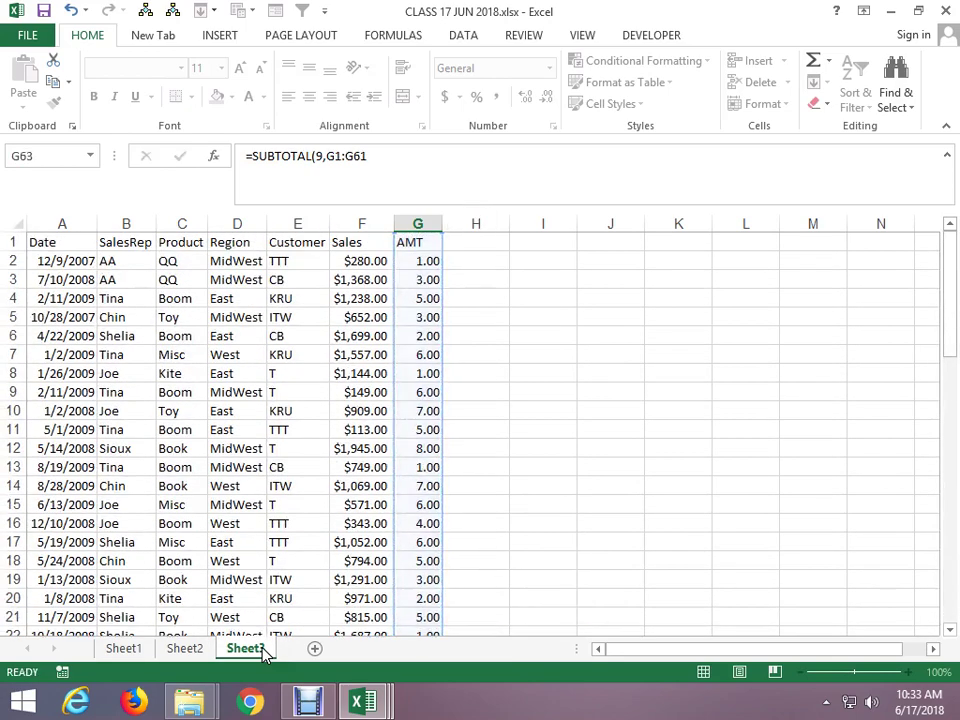
pyautogui.press('Up')
pyautogui.press('Up')
pyautogui.press('Up')
pyautogui.press('Up')
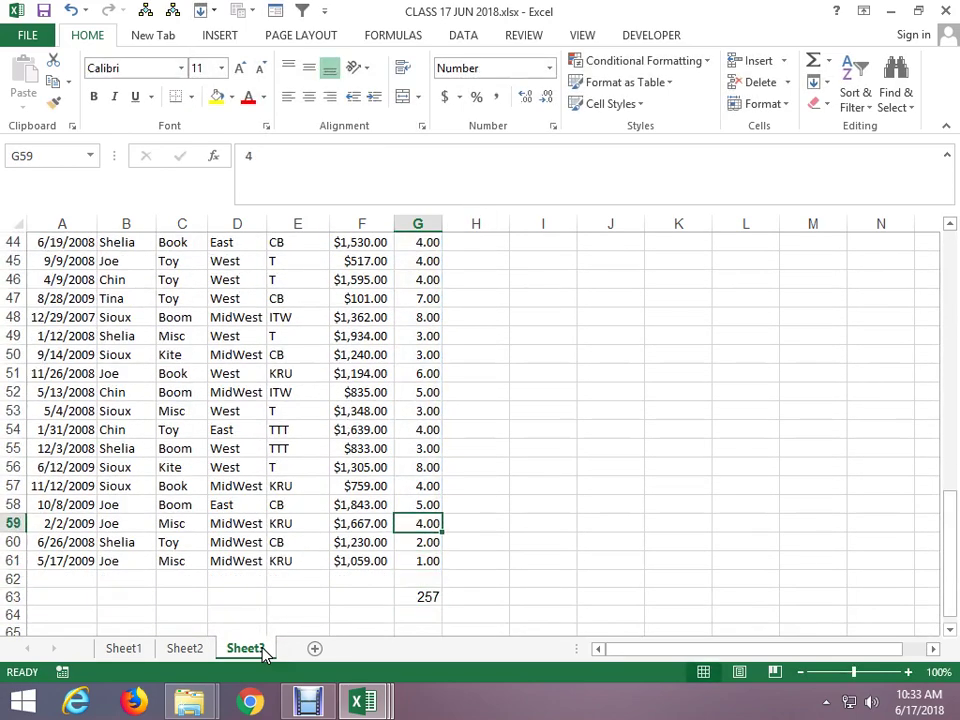
pyautogui.hotkey('ctrl', 'Up')
pyautogui.press('Left')
pyautogui.press('Left')
pyautogui.press('Left')
pyautogui.press('Left')
pyautogui.press('Left')
pyautogui.press('Left')
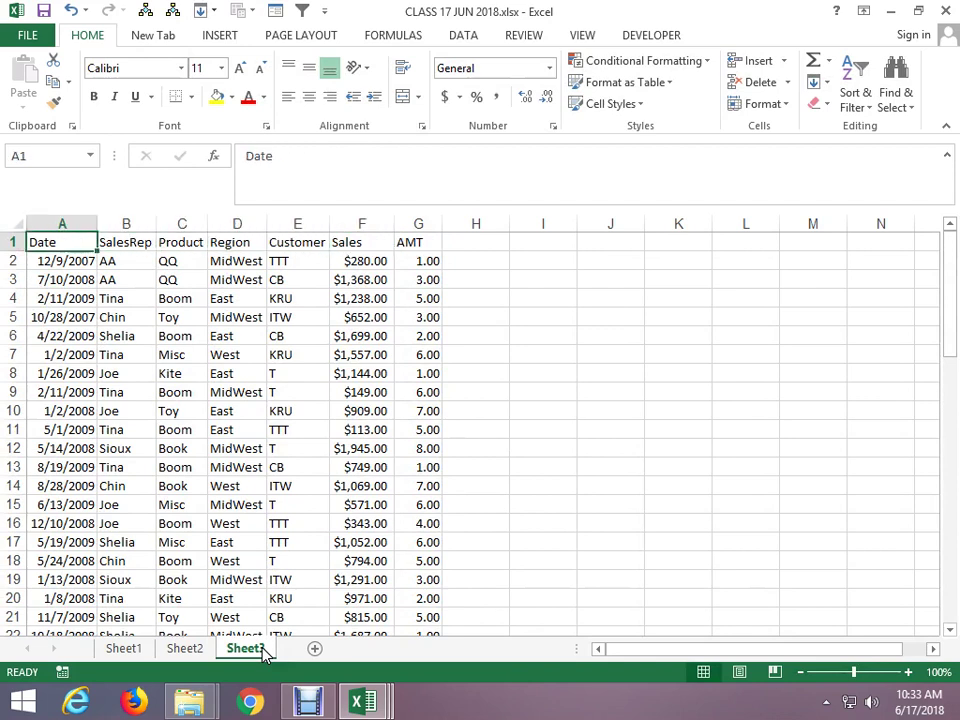
# Turn on AutoFilter so the table's header row gets filter buttons.
pyautogui.hotkey('ctrl', 'shift', 'l')
pyautogui.press('Right')
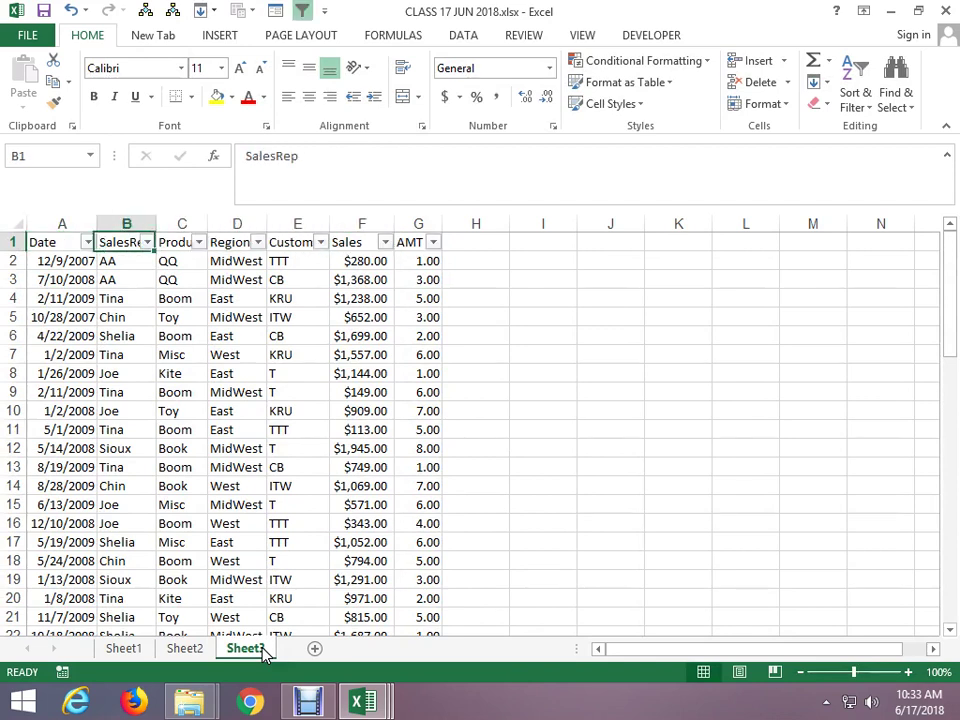
pyautogui.press('Right')
pyautogui.press('Down')
pyautogui.press('Left')
pyautogui.press('Left')
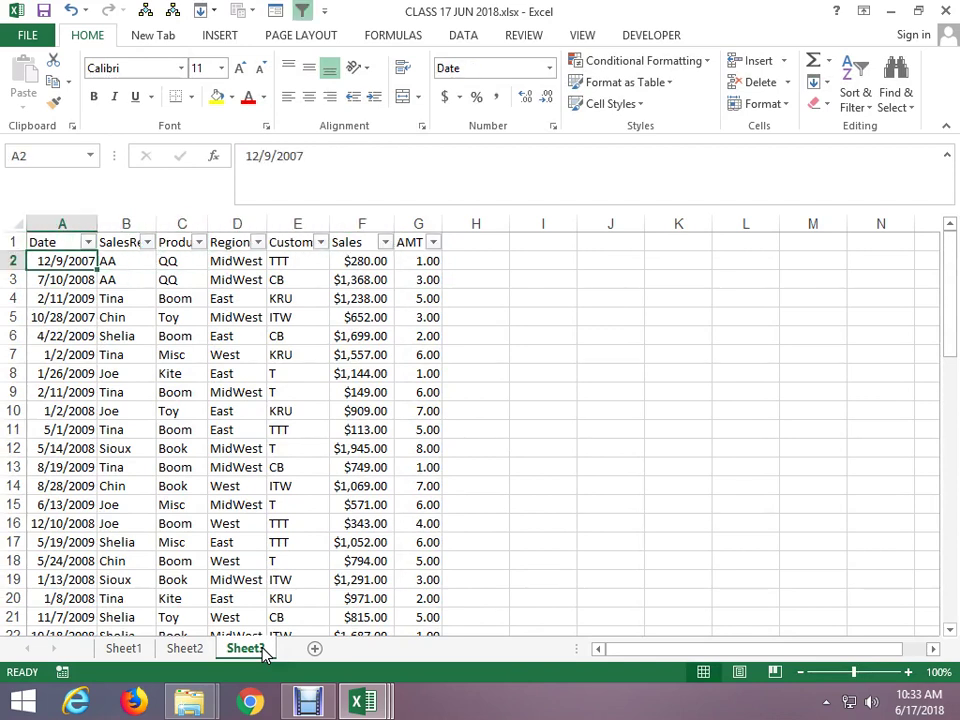
# Hide rows 2 and 3 containing the AA records.
pyautogui.hotkey('shift', 'Down')
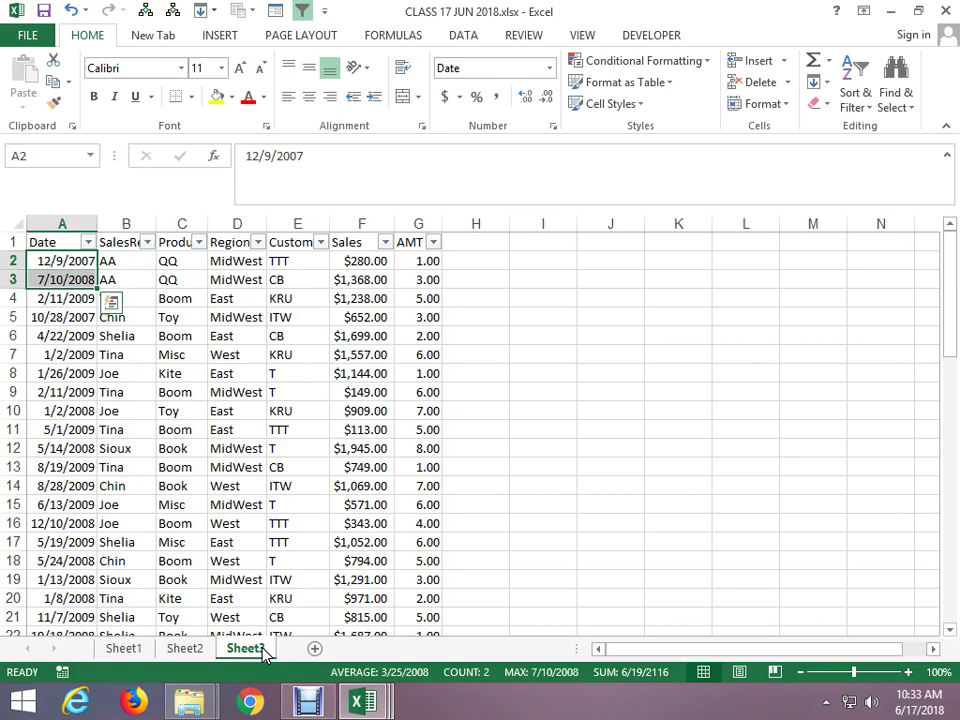
pyautogui.press('Down')
pyautogui.press('Up')
pyautogui.hotkey('shift', 'space')
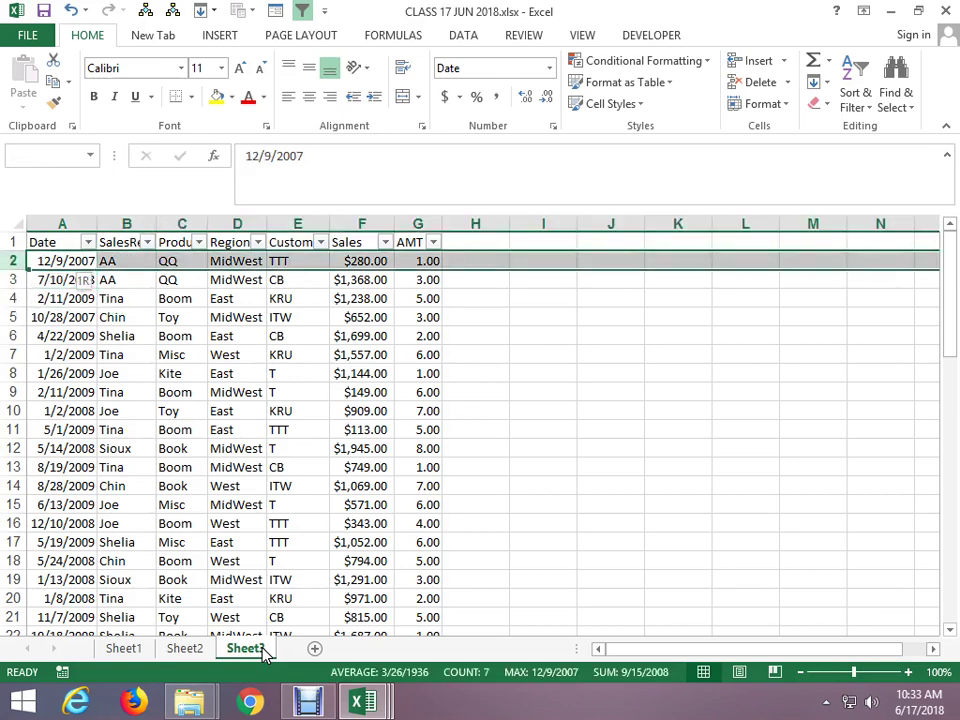
pyautogui.hotkey('shift', 'Down')
pyautogui.hotkey('shift', 'F10')
pyautogui.press('Up')
pyautogui.press('Up')
pyautogui.press('Return')
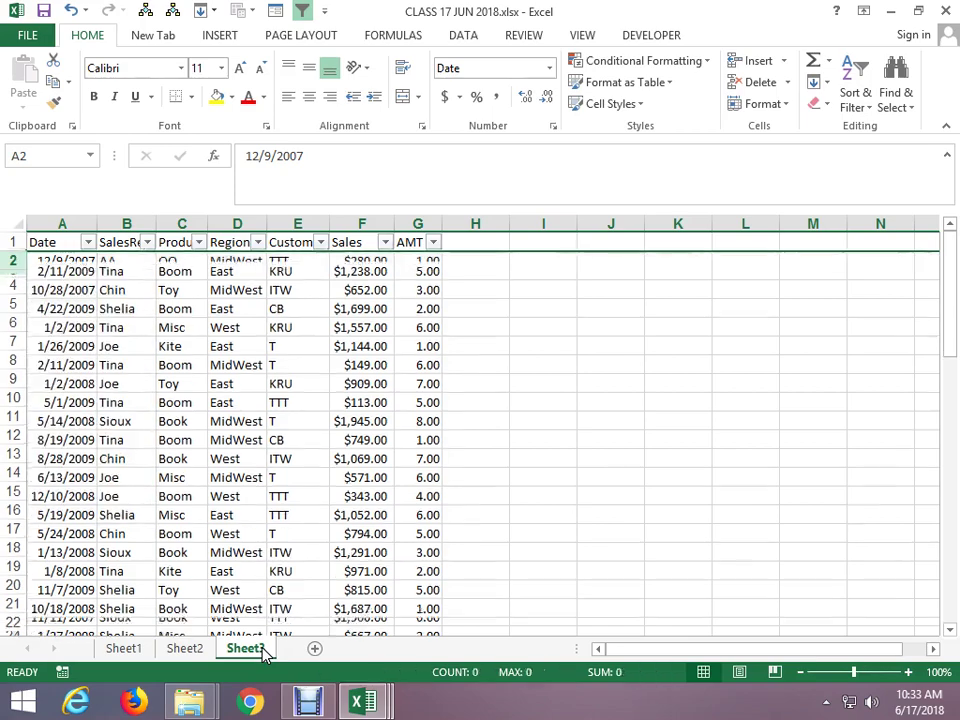
# Go to the G63 total, still showing 257, and open its formula for editing.
pyautogui.press('Up')
pyautogui.press('Right')
pyautogui.press('Right')
pyautogui.press('Right')
pyautogui.press('Right')
pyautogui.press('Right')
pyautogui.press('Down')
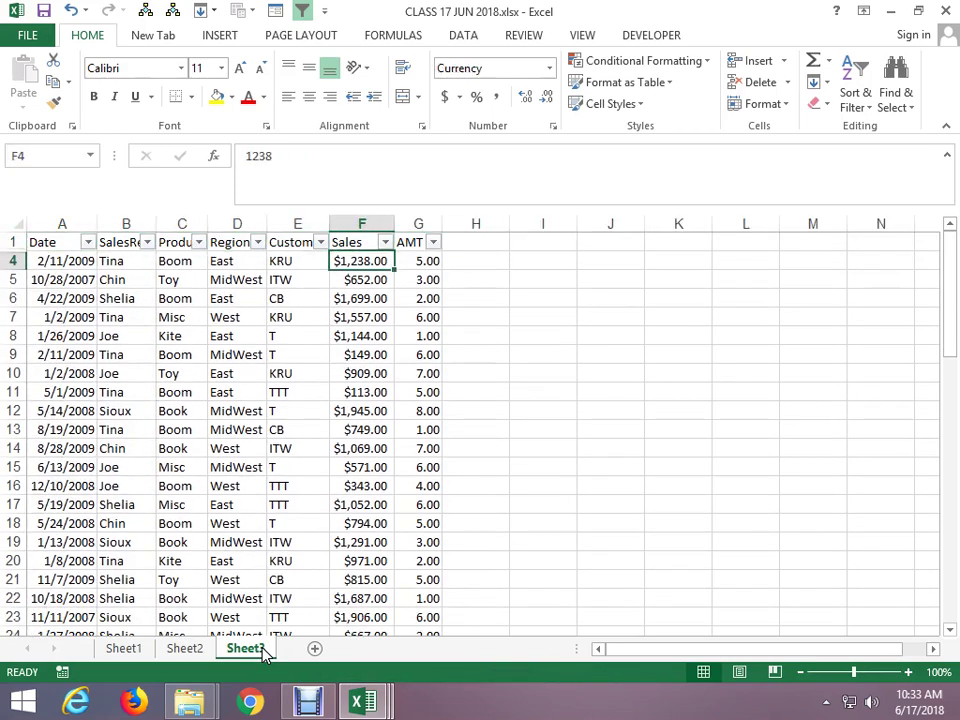
pyautogui.press('Right')
pyautogui.hotkey('ctrl', 'Down')
pyautogui.hotkey('ctrl', 'Down')
pyautogui.press('Down')
pyautogui.press('Up')
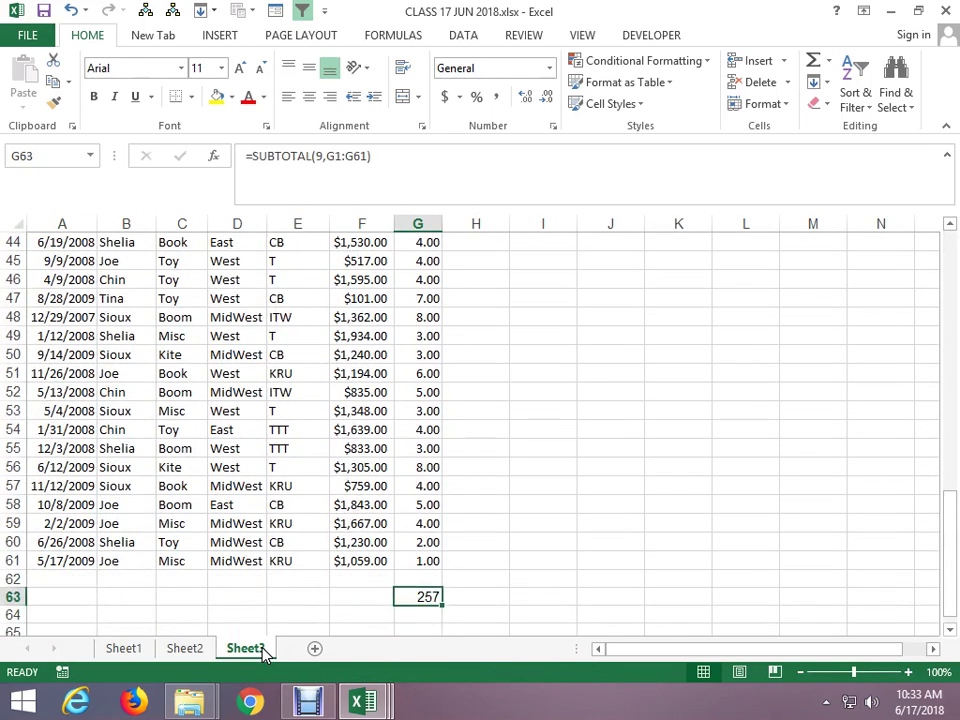
pyautogui.press('F2')
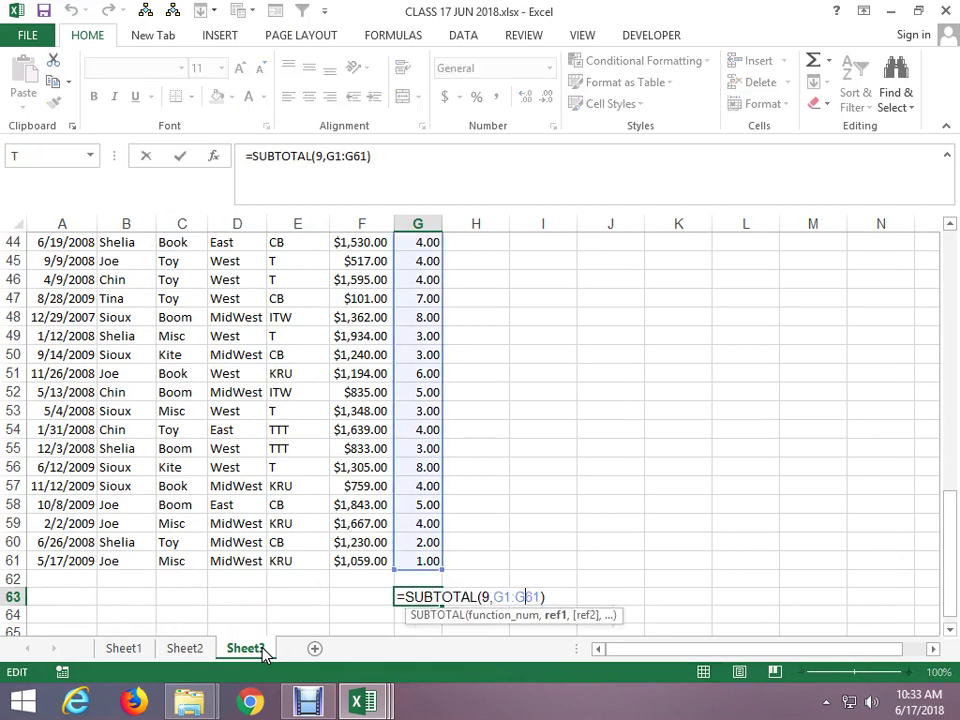
# Change G63 to =SUBTOTAL(109,G1:G61) so the total drops to 253.
pyautogui.press('Left')
pyautogui.press('Left')
pyautogui.write('10')
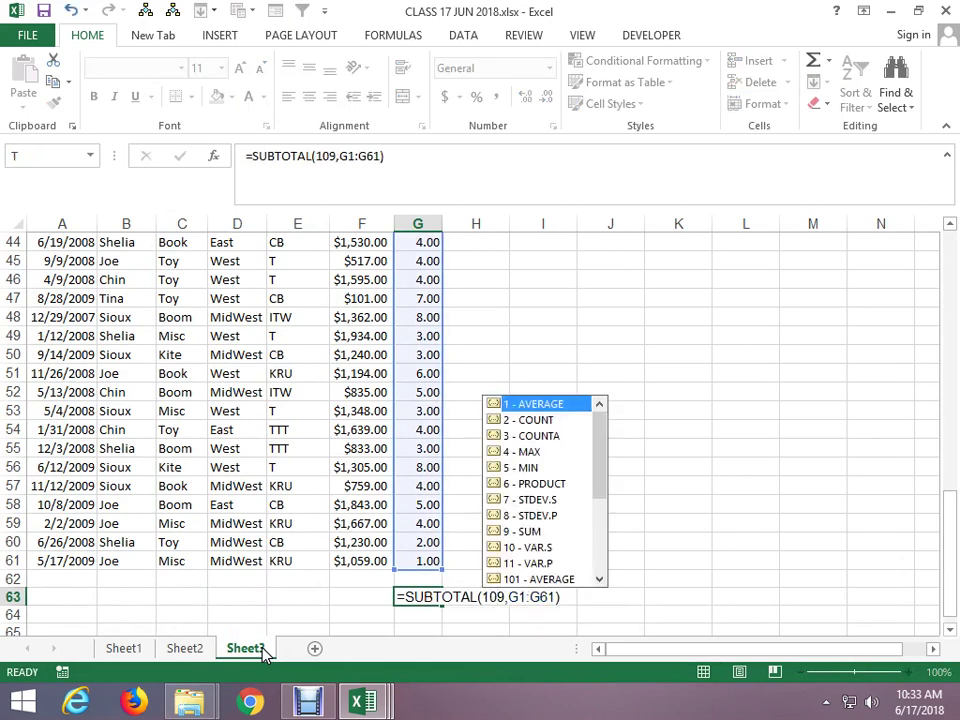
pyautogui.press('Return')
pyautogui.press('Up')
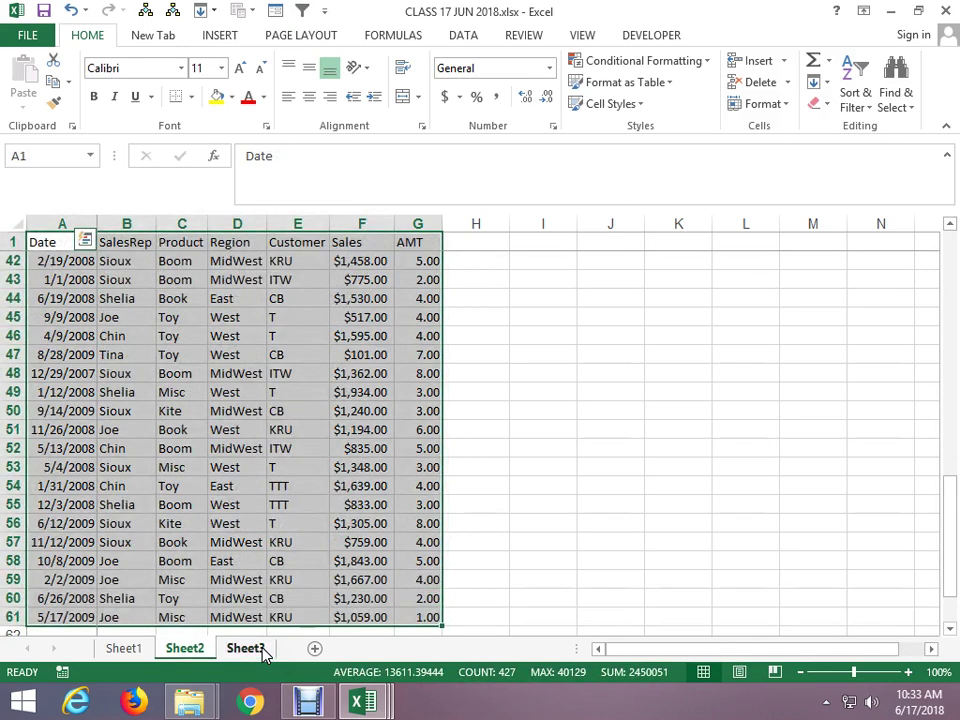
# Return to Sheet3 and reopen the G63 formula.
pyautogui.press('Up')
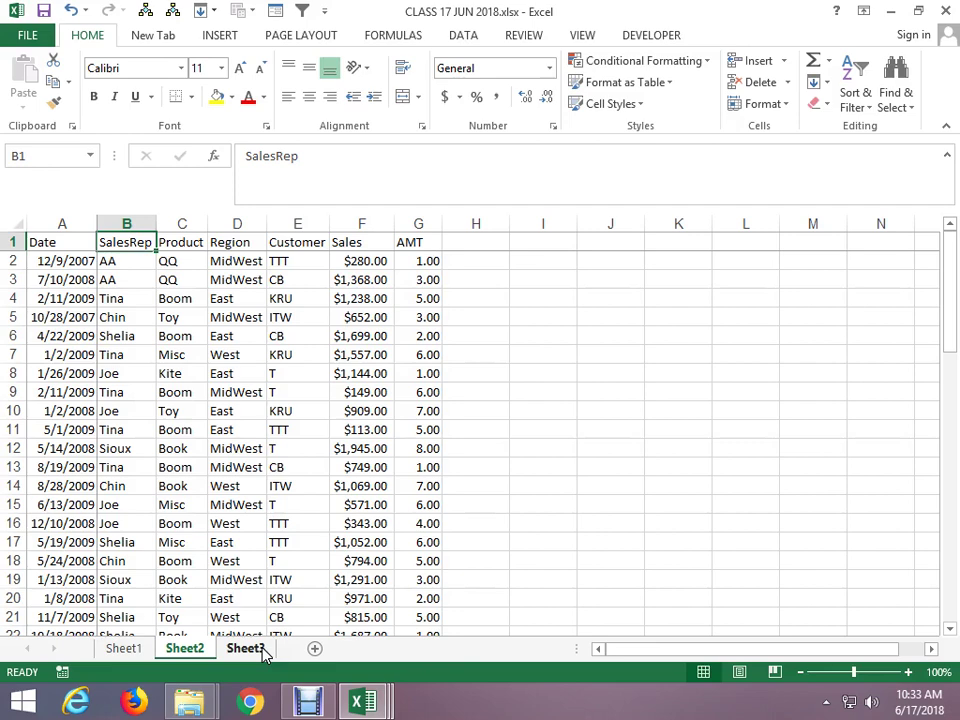
pyautogui.click(263, 652)
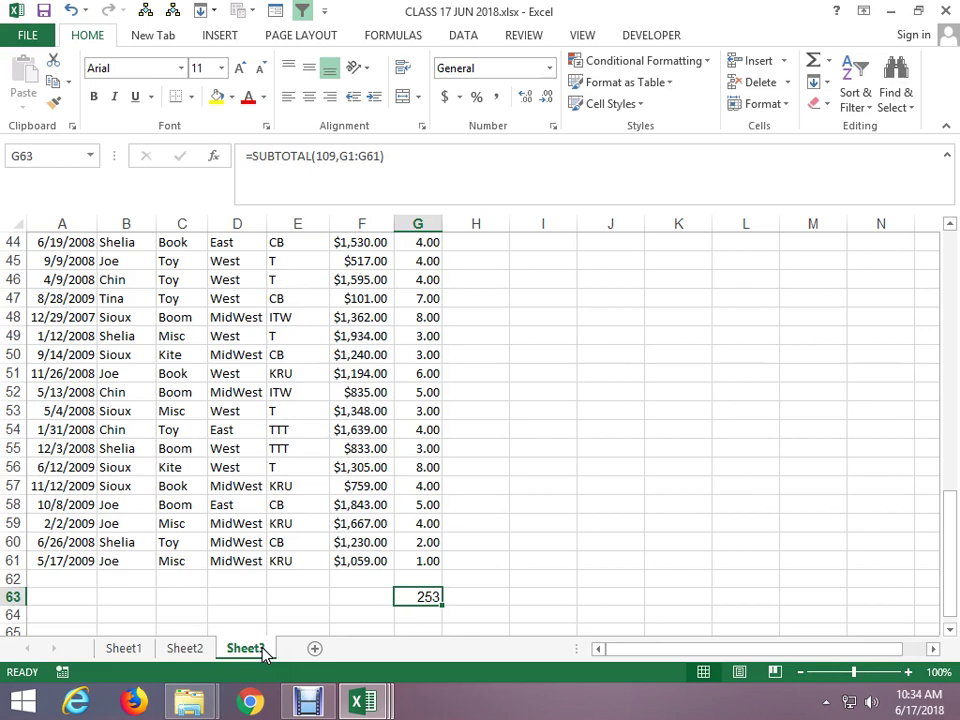
pyautogui.click(322, 157)
pyautogui.write('0')
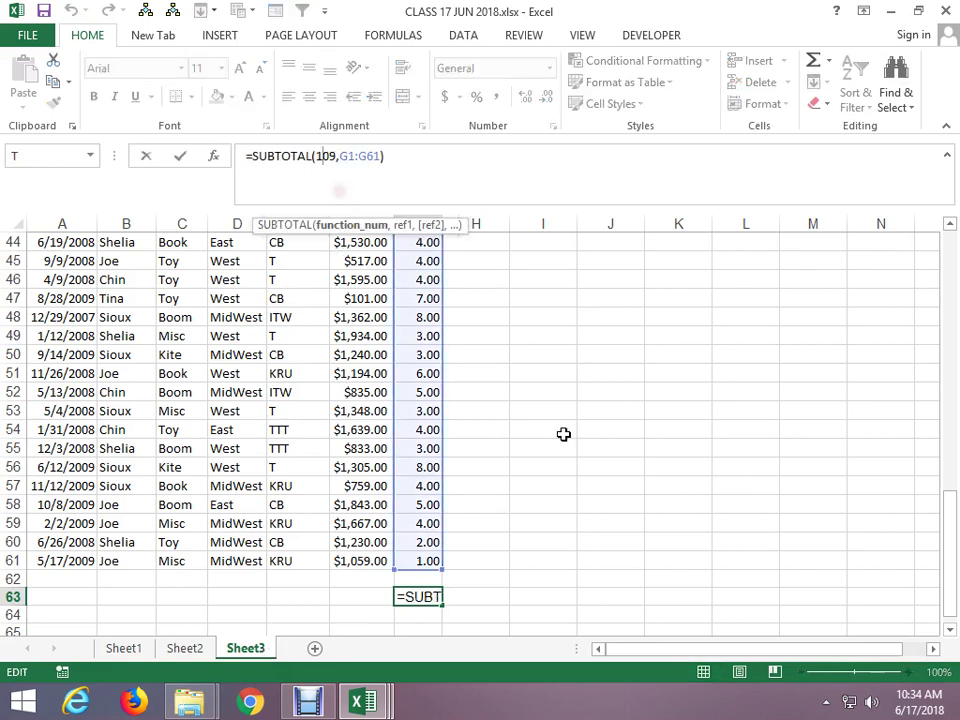
pyautogui.hotkey('ctrl', 'Return')
pyautogui.click(546, 428)
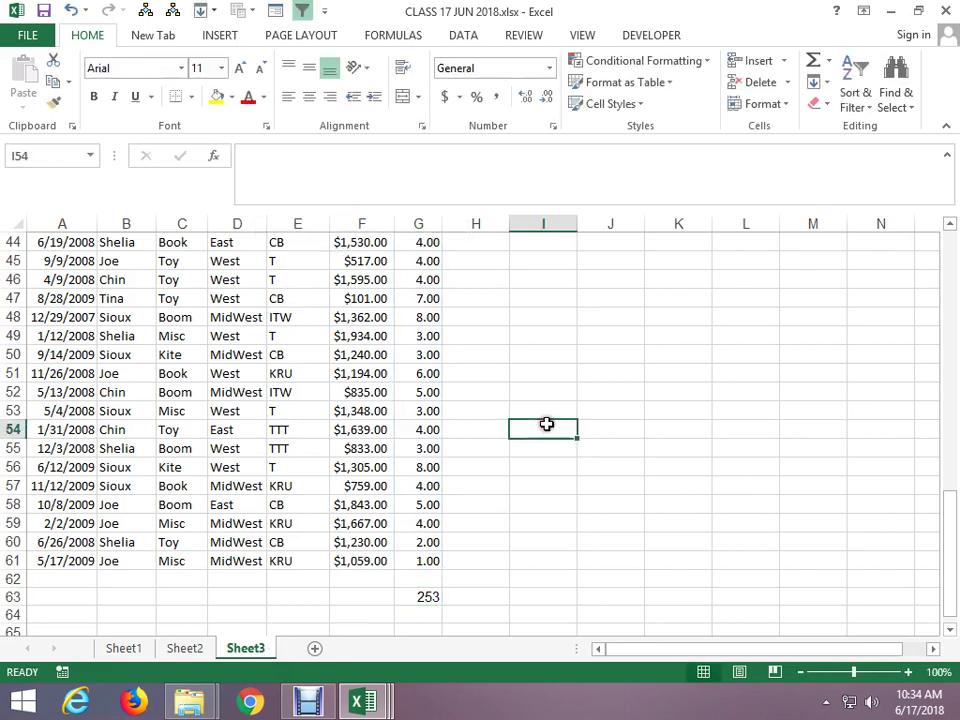
pyautogui.write('=SUB')
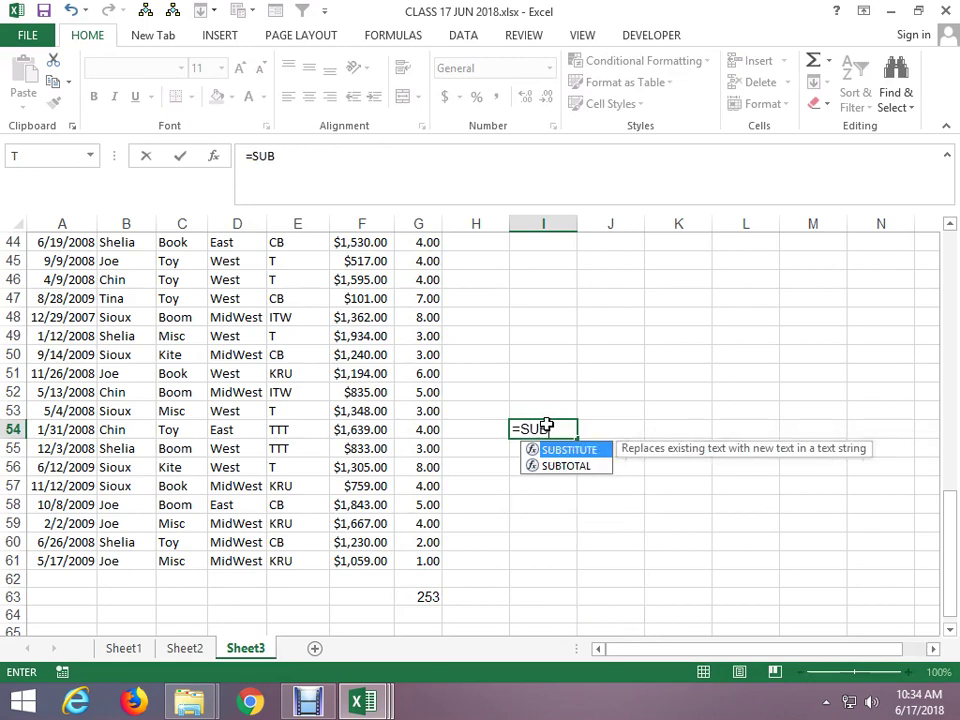
pyautogui.press('Down')
pyautogui.press('Tab')
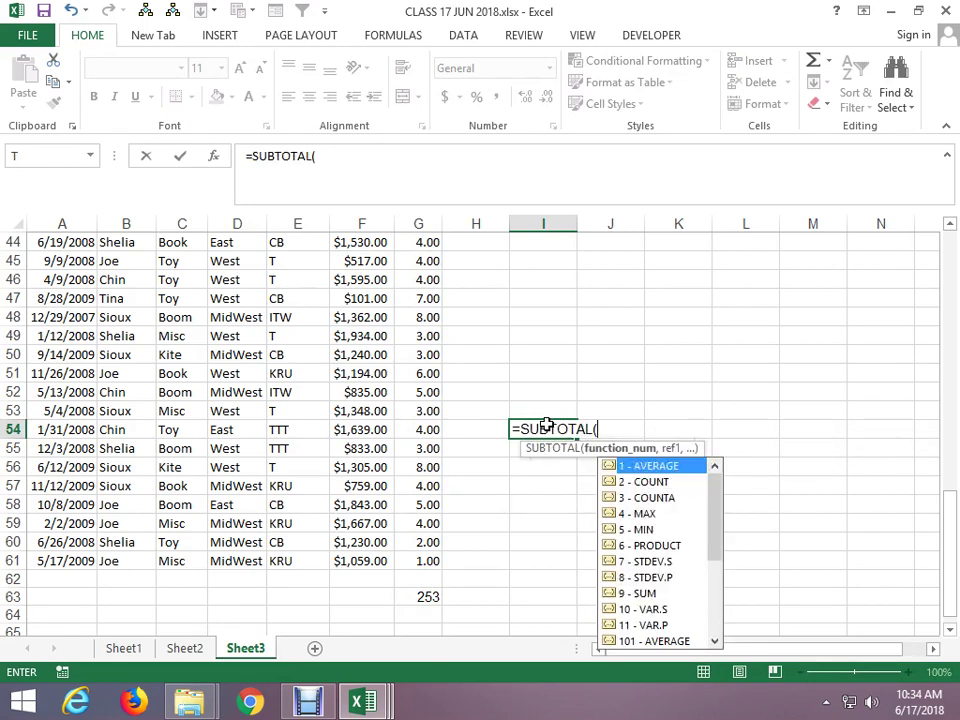
pyautogui.press('Down')
pyautogui.press('Down')
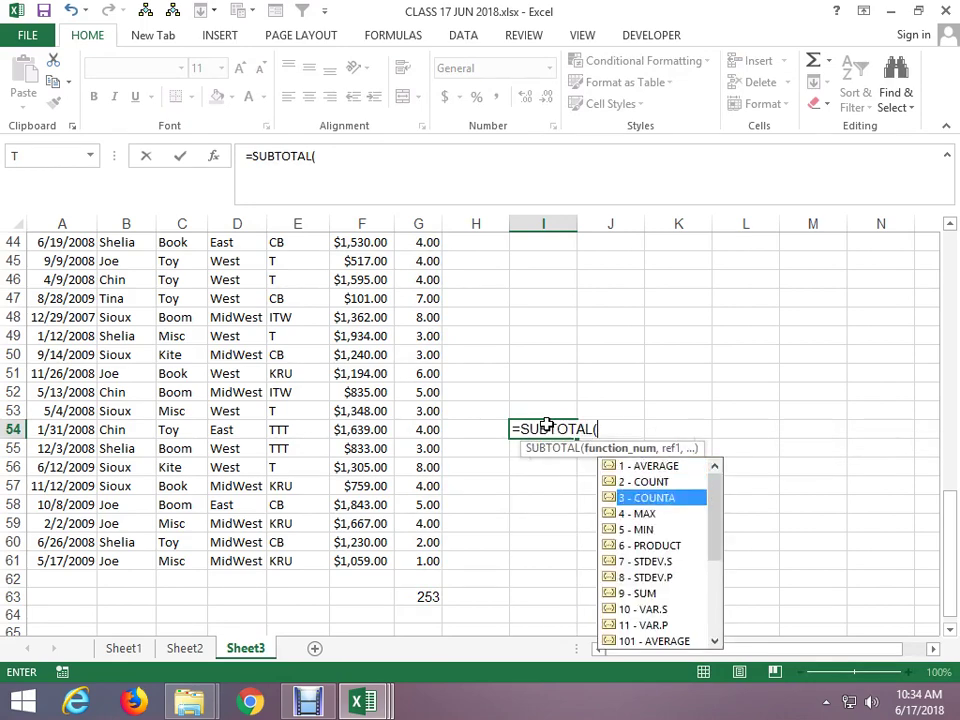
pyautogui.press('Down')
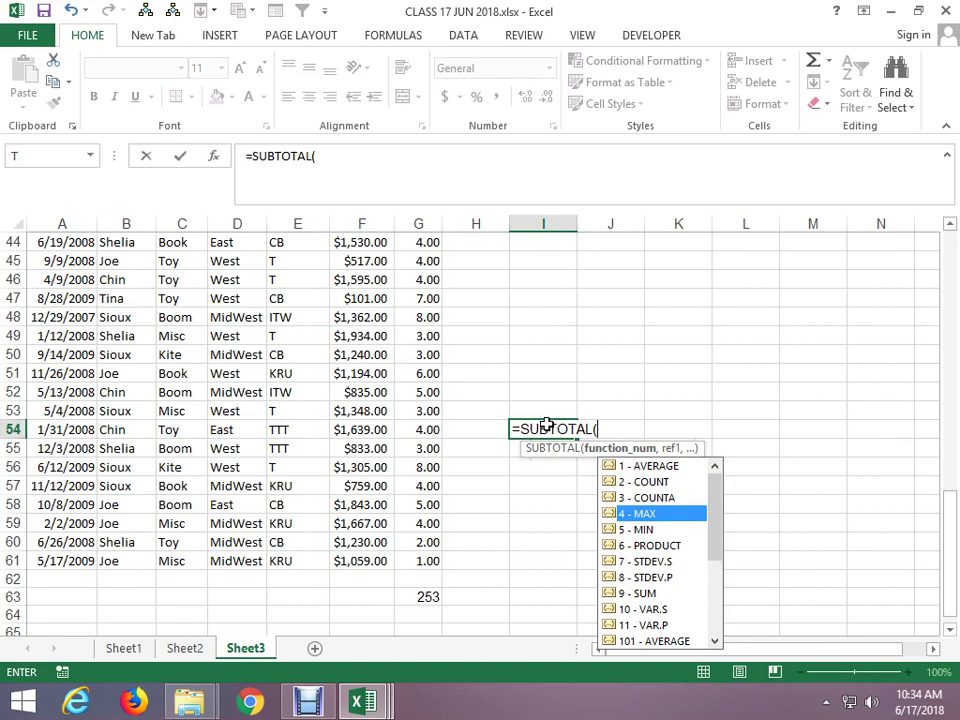
pyautogui.press('Down')
pyautogui.press('Down')
pyautogui.press('Down')
pyautogui.press('Down')
pyautogui.press('Down')
pyautogui.press('Down')
pyautogui.press('Down')
pyautogui.press('Down')
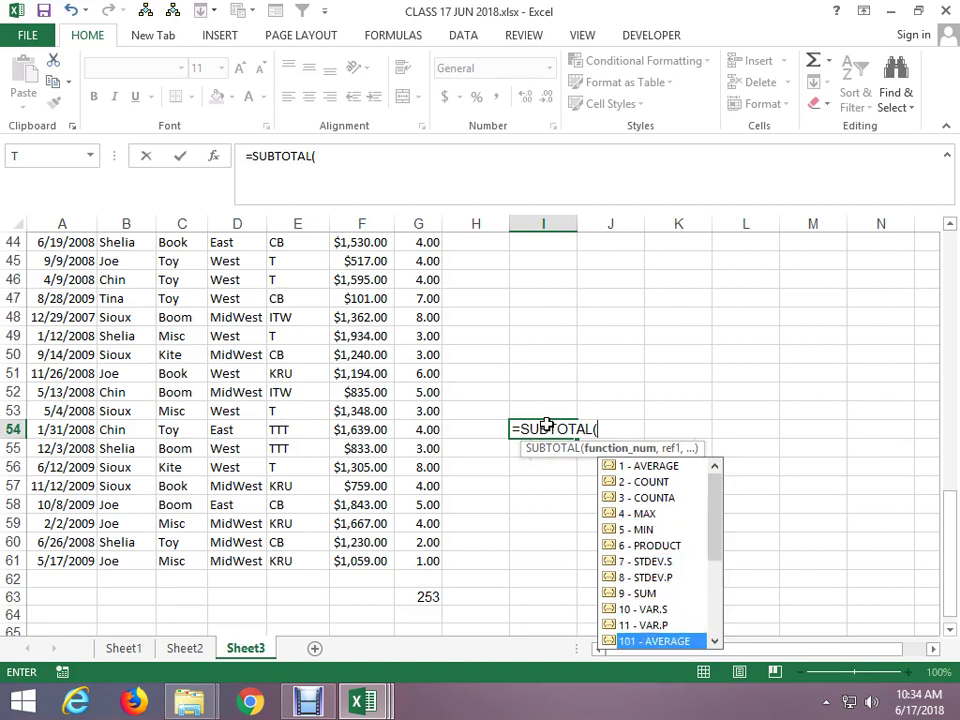
pyautogui.press('Up')
pyautogui.press('Up')
pyautogui.press('Up')
pyautogui.press('Up')
pyautogui.press('Up')
pyautogui.press('Up')
pyautogui.press('Up')
pyautogui.press('Up')
pyautogui.press('Up')
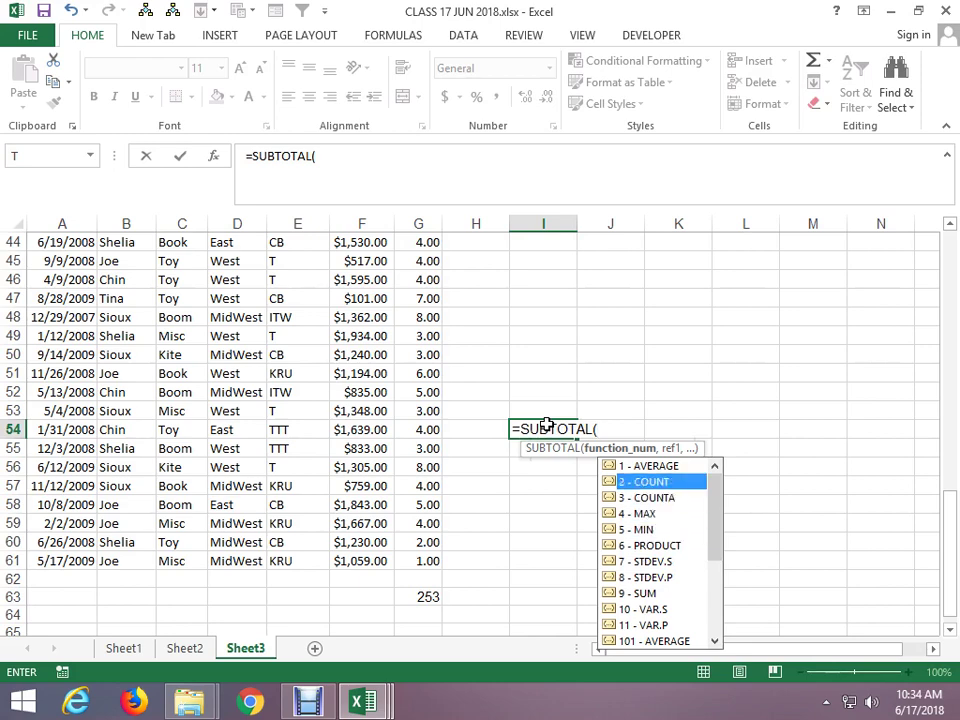
pyautogui.press('Up')
pyautogui.press('Down')
pyautogui.press('Down')
pyautogui.press('Down')
pyautogui.press('Down')
pyautogui.press('Down')
pyautogui.press('Down')
pyautogui.press('Down')
pyautogui.press('Down')
pyautogui.press('Down')
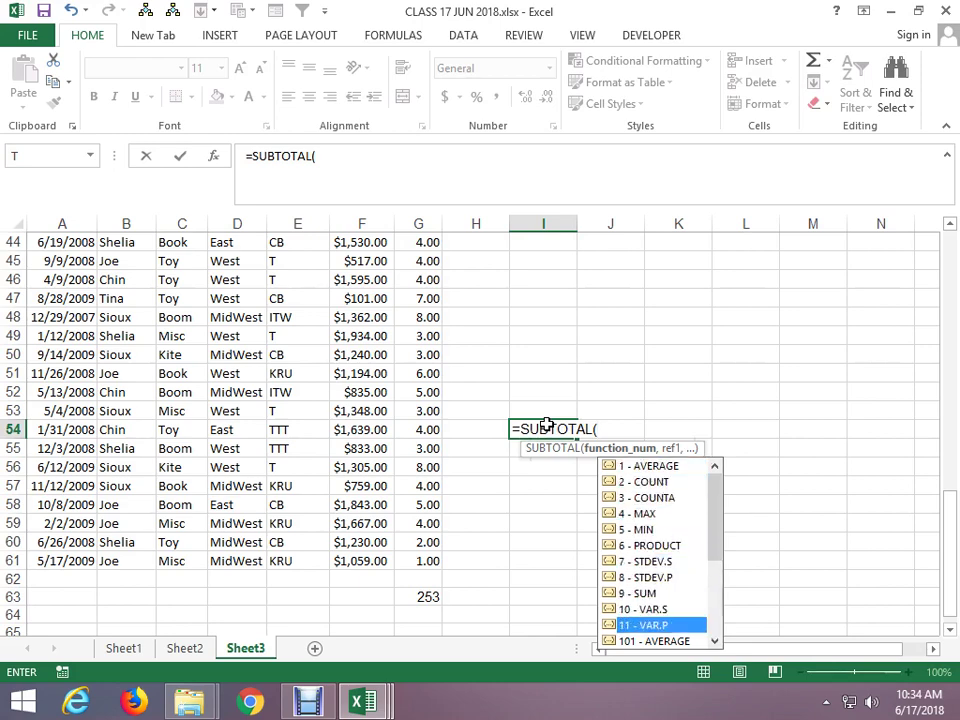
pyautogui.press('Down')
pyautogui.press('Down')
pyautogui.press('Down')
pyautogui.press('Down')
pyautogui.press('Down')
pyautogui.press('Down')
pyautogui.press('Down')
pyautogui.press('Down')
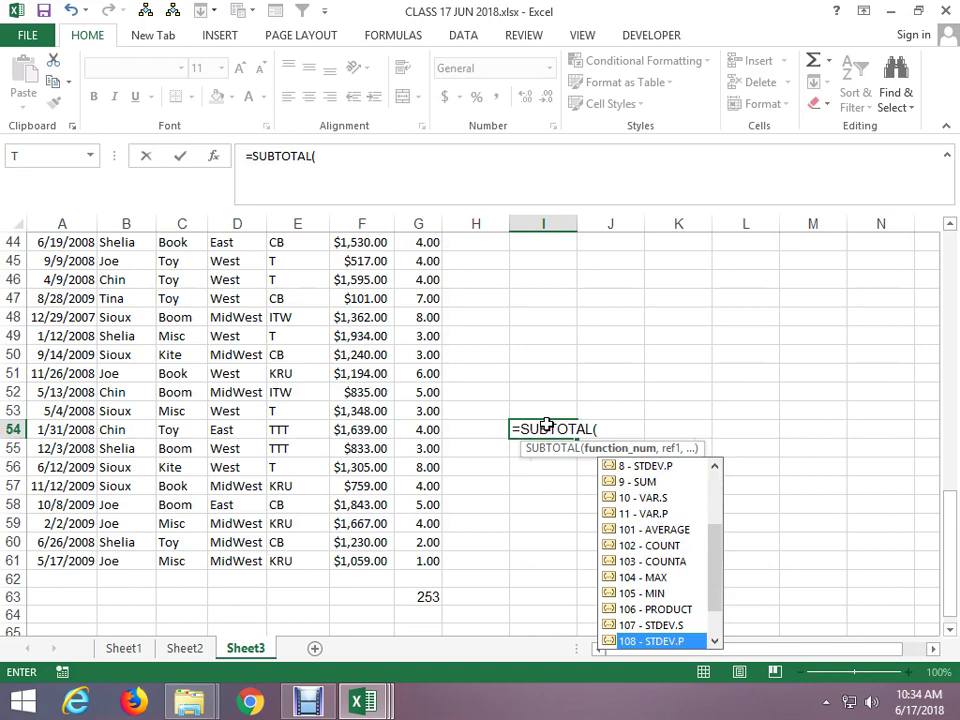
pyautogui.press('Escape')
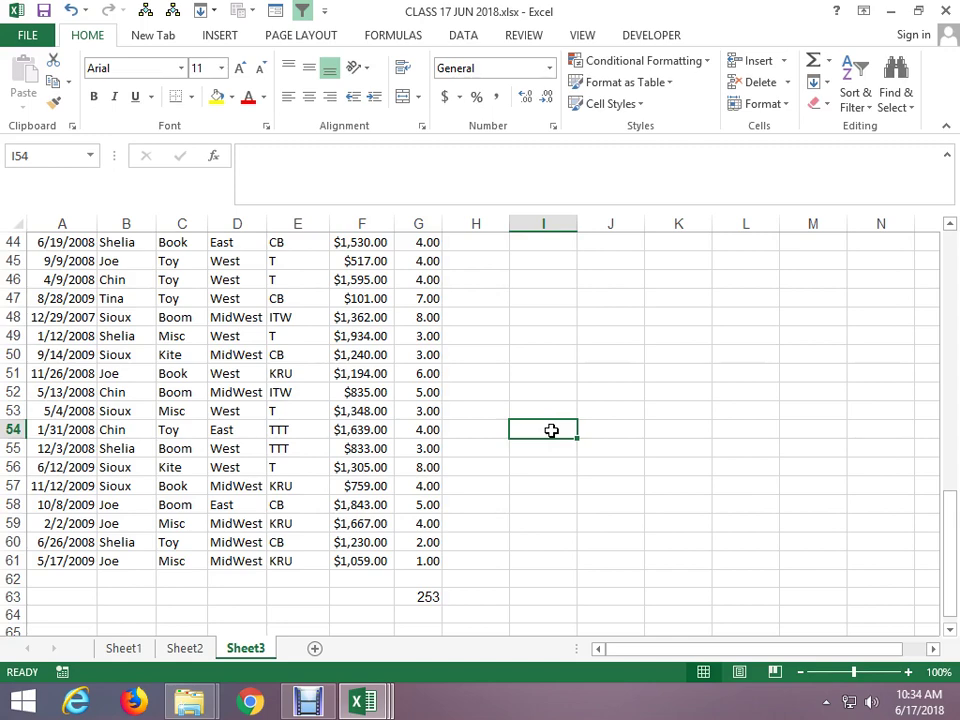
pyautogui.hotkey('ctrl', 'Up')
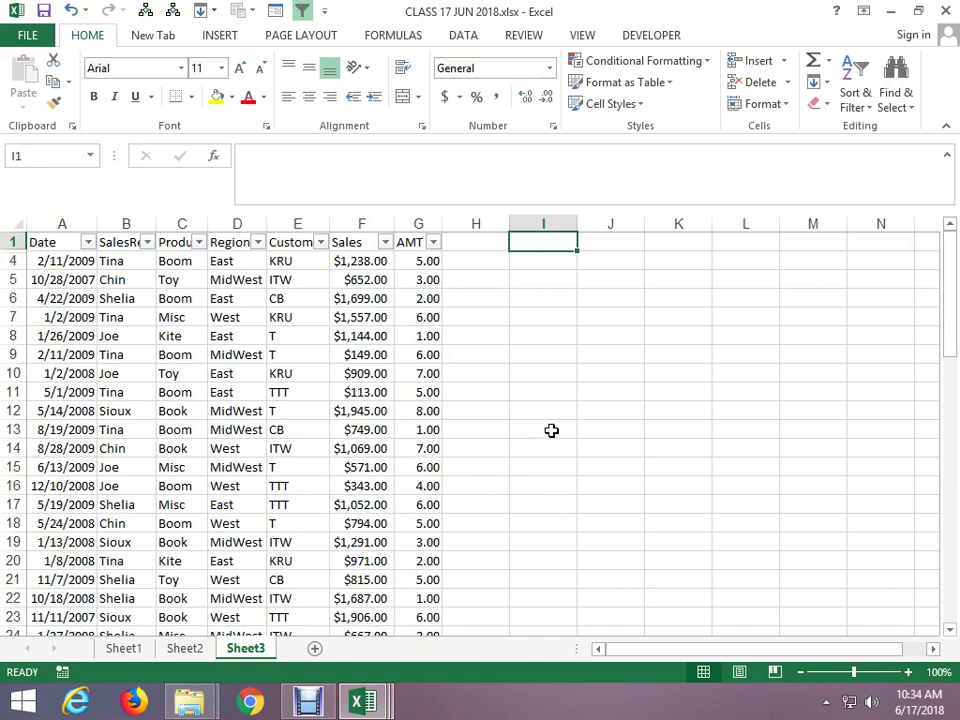
pyautogui.write('=SUM')
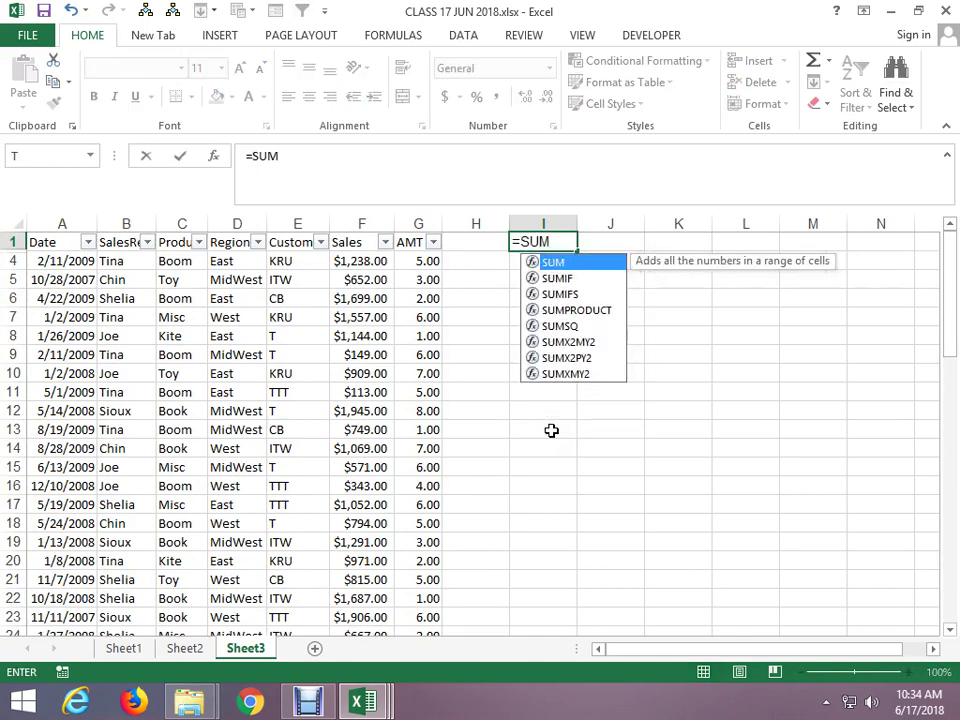
pyautogui.press('Escape')
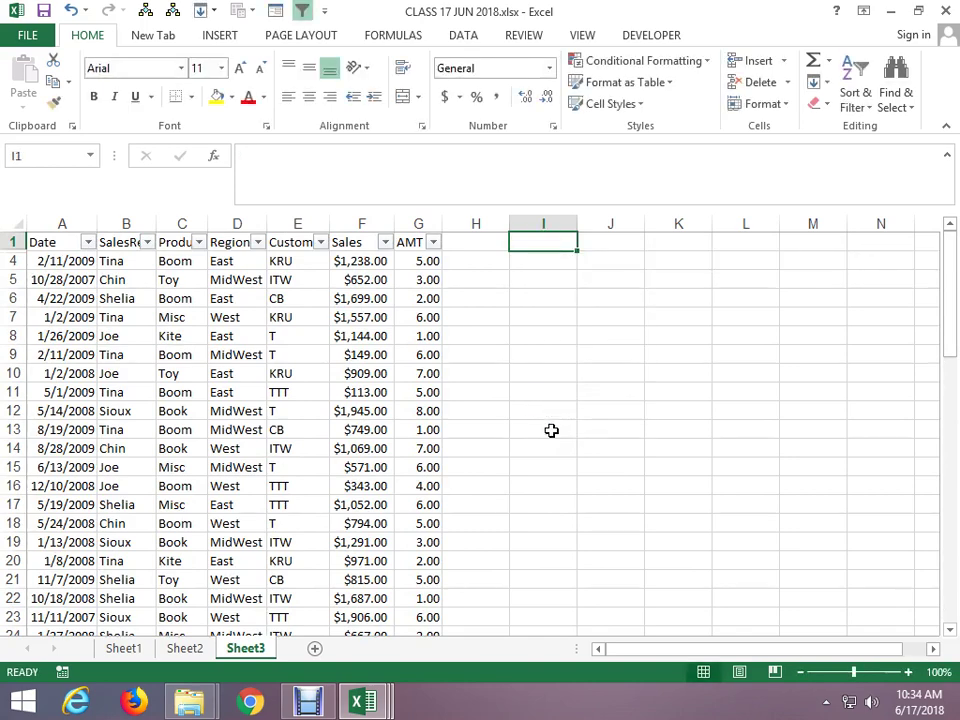
pyautogui.press('Down')
pyautogui.press('Down')
pyautogui.press('Down')
pyautogui.press('Down')
pyautogui.press('Down')
pyautogui.press('Down')
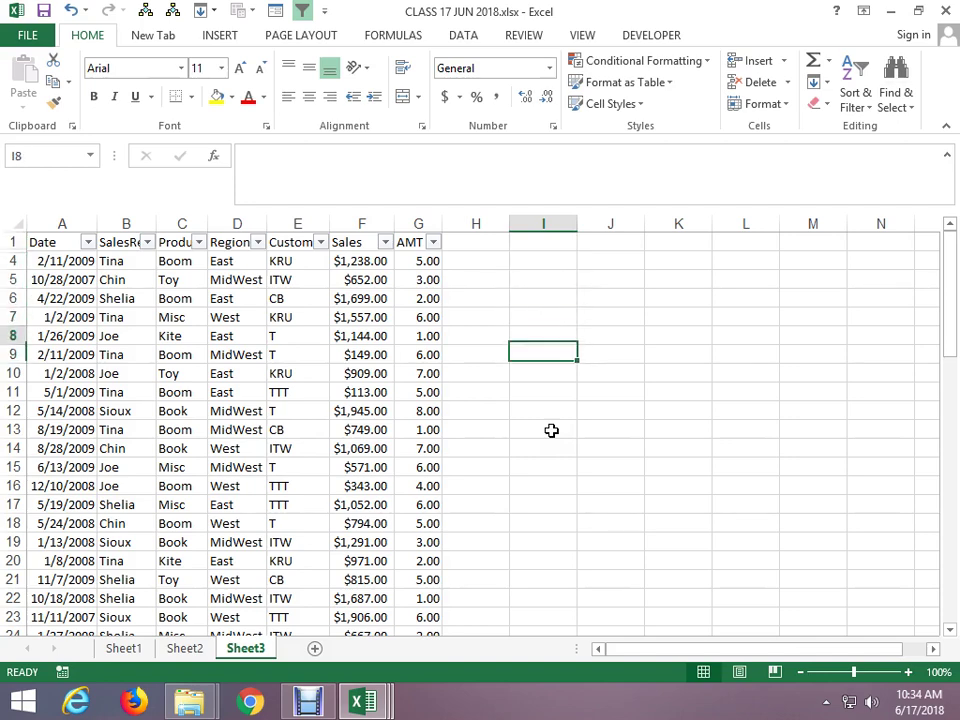
# Enter a SUM of the AMT values G5:G9 in I6, giving 18.00.
pyautogui.press('Up')
pyautogui.press('Up')
pyautogui.press('Up')
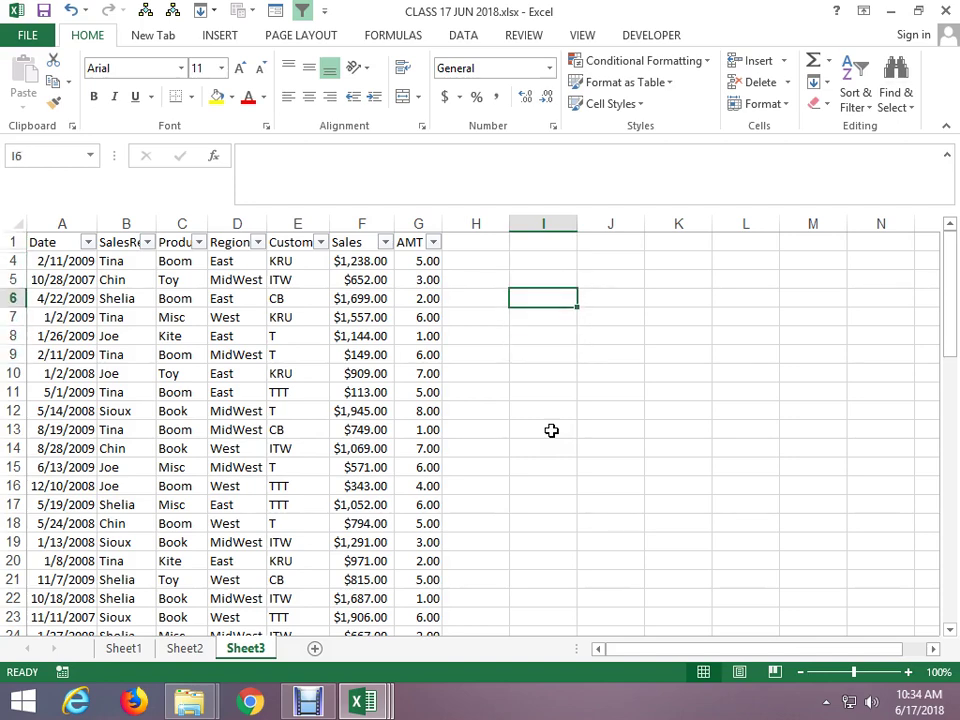
pyautogui.write('=')
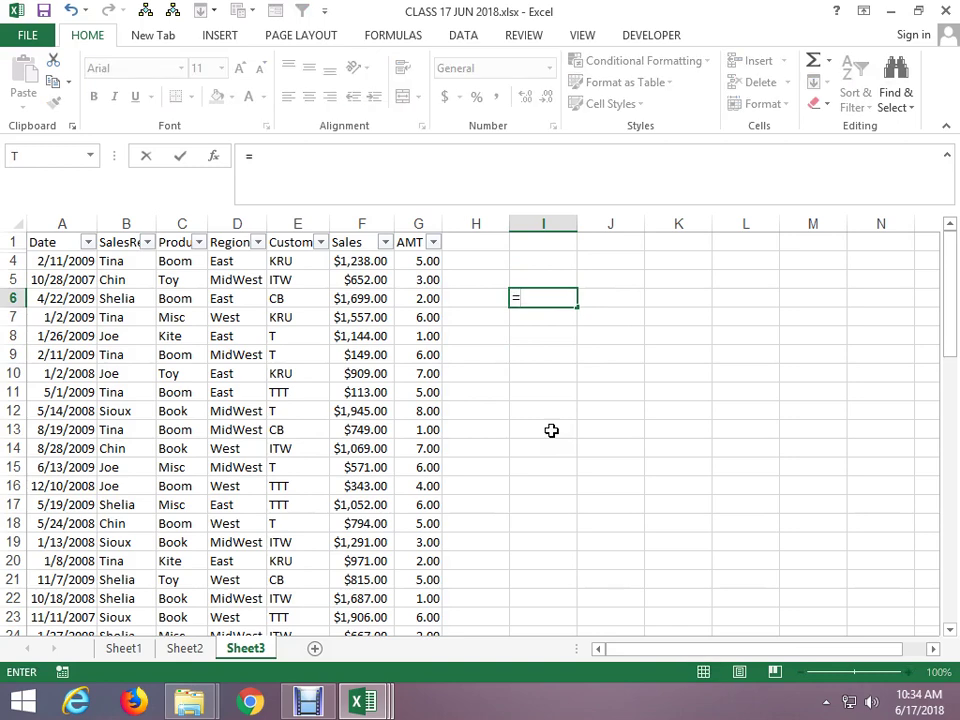
pyautogui.write('SUM')
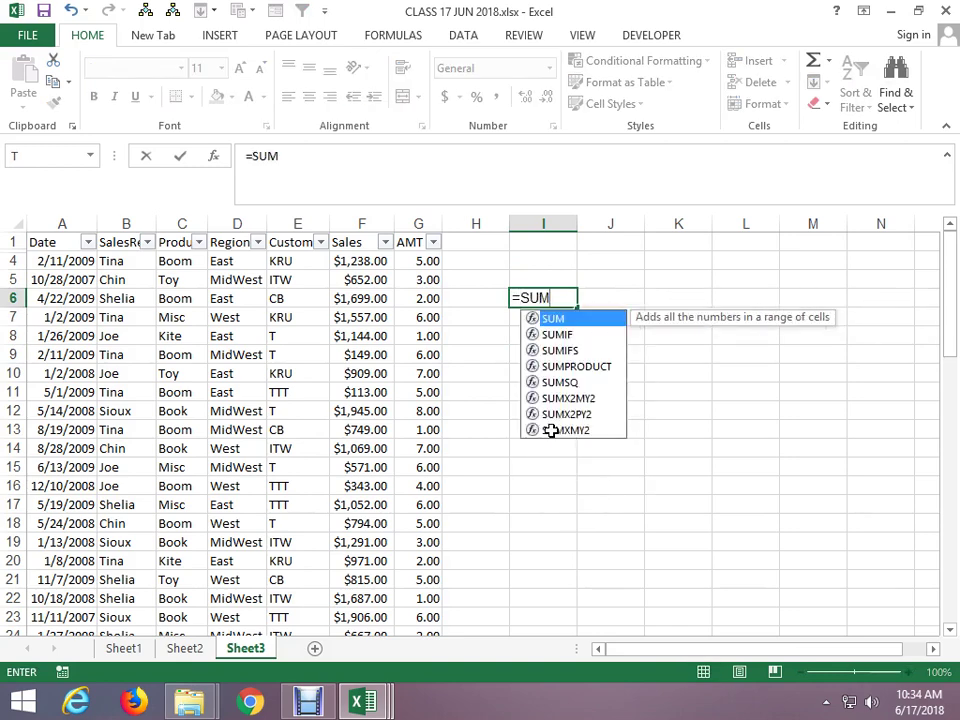
pyautogui.write('(')
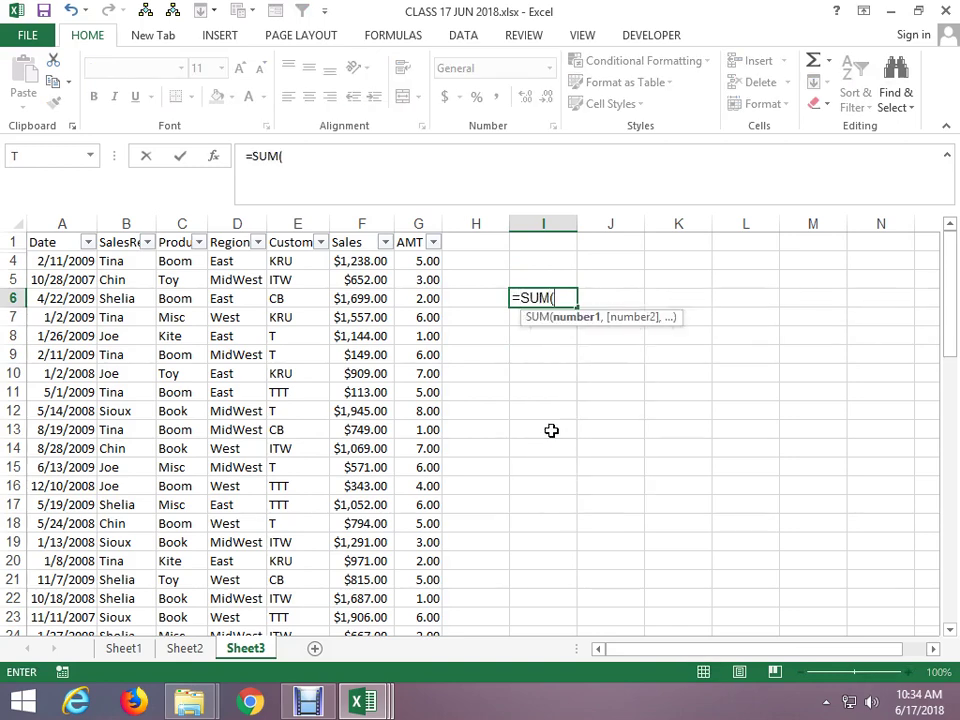
pyautogui.press('Left')
pyautogui.press('Left')
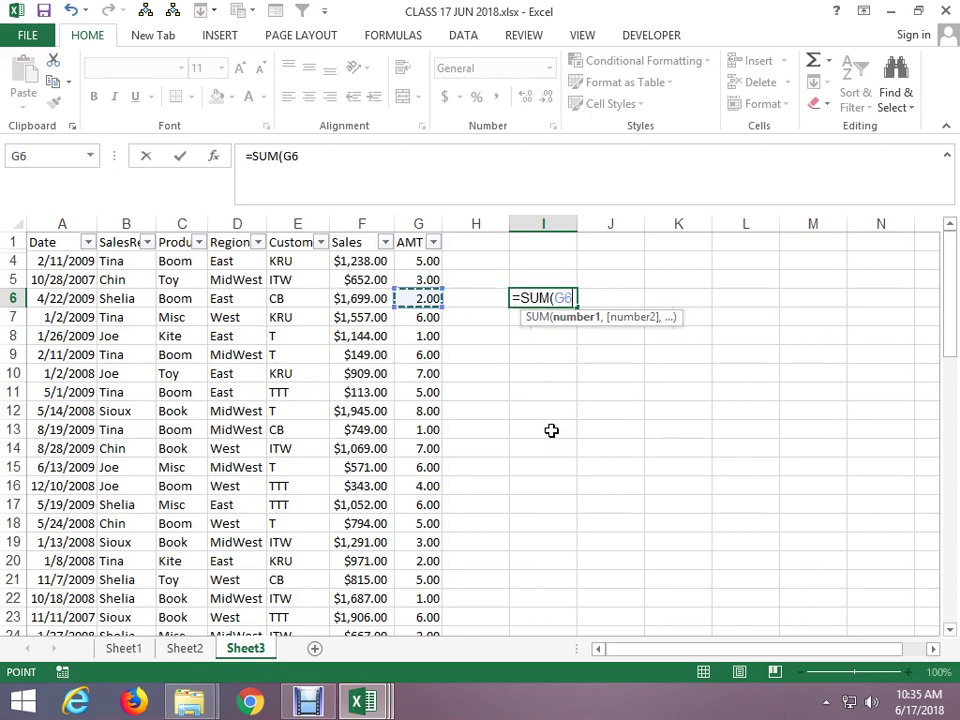
pyautogui.press('Up')
pyautogui.hotkey('shift', 'Down')
pyautogui.hotkey('shift', 'Down')
pyautogui.hotkey('shift', 'Down')
pyautogui.hotkey('shift', 'Down')
pyautogui.press('Return')
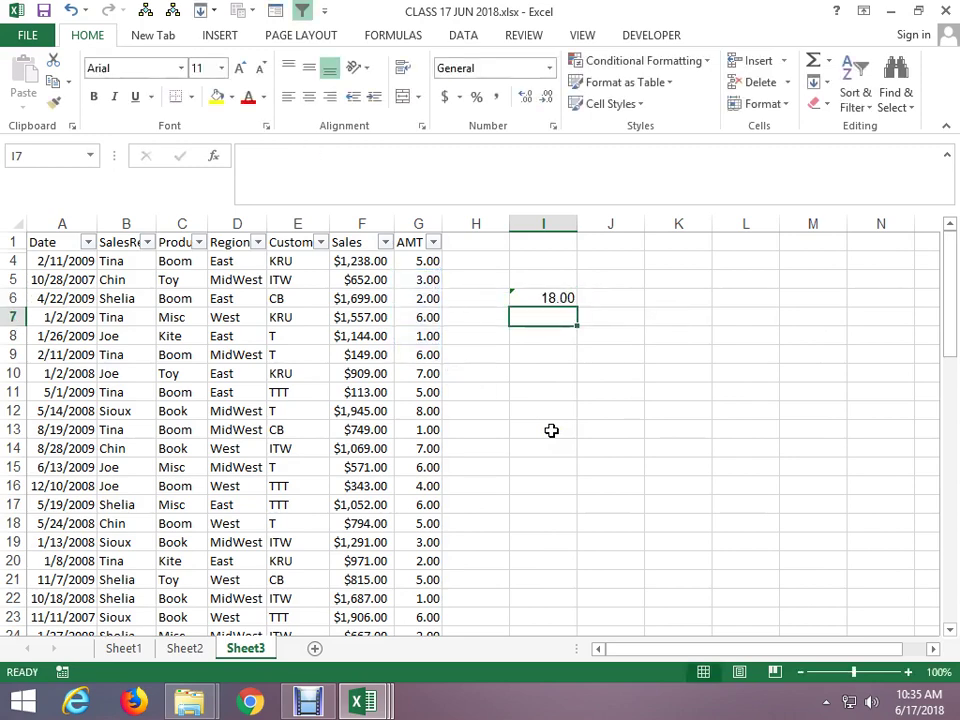
# Enter =SUMIF(G4:G18,">4") in I9, returning 61, after abandoning an attempt in I8.
pyautogui.press('Down')
pyautogui.write('=SUMIF')
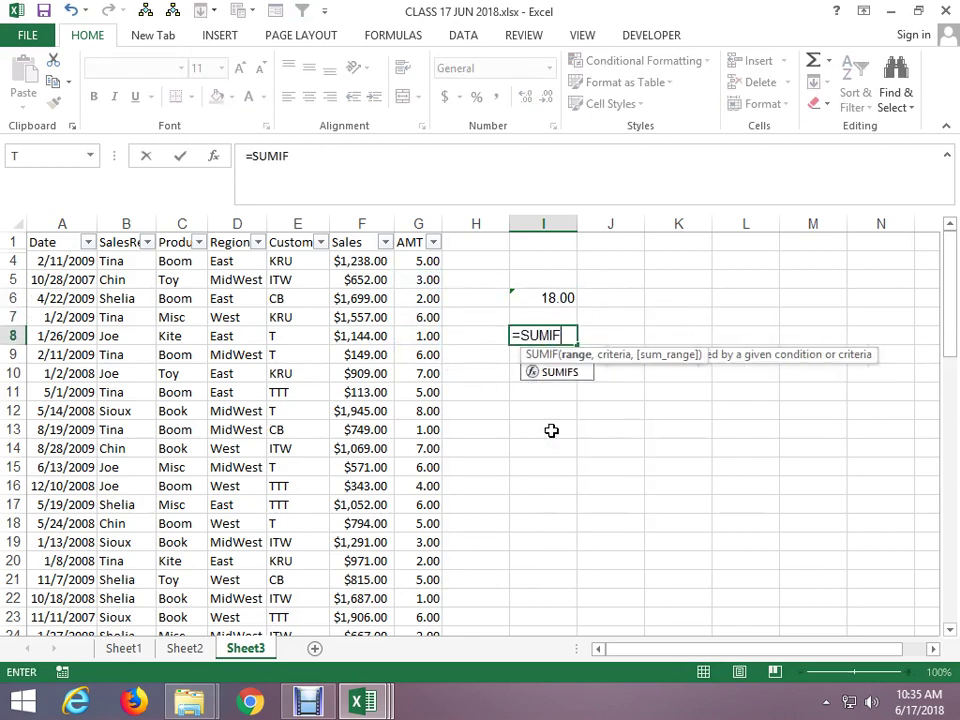
pyautogui.write('(')
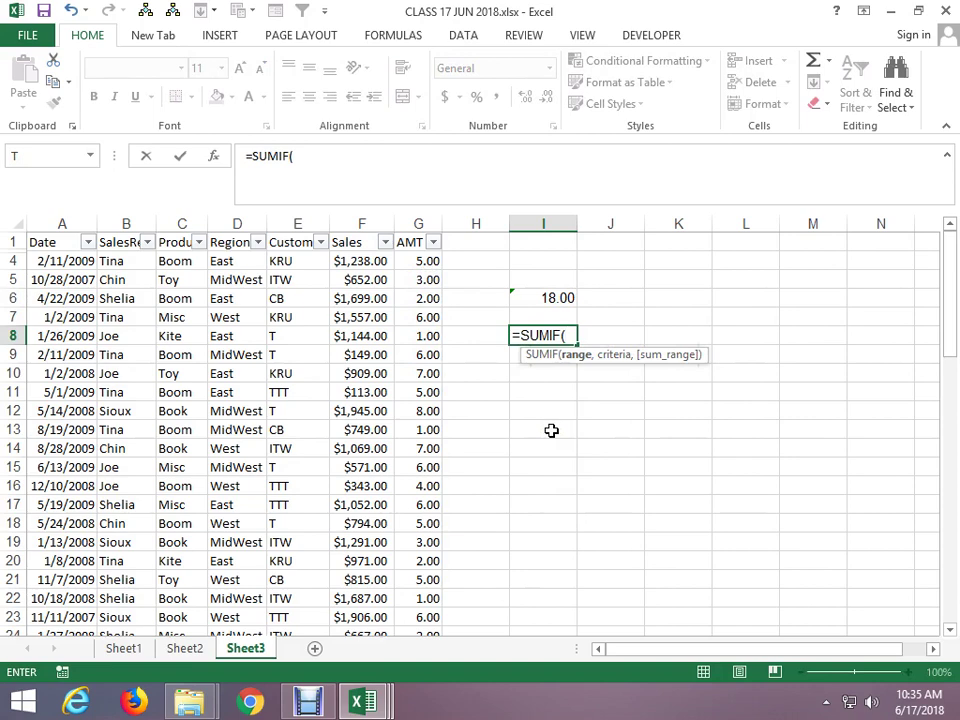
pyautogui.press('Escape')
pyautogui.press('Down')
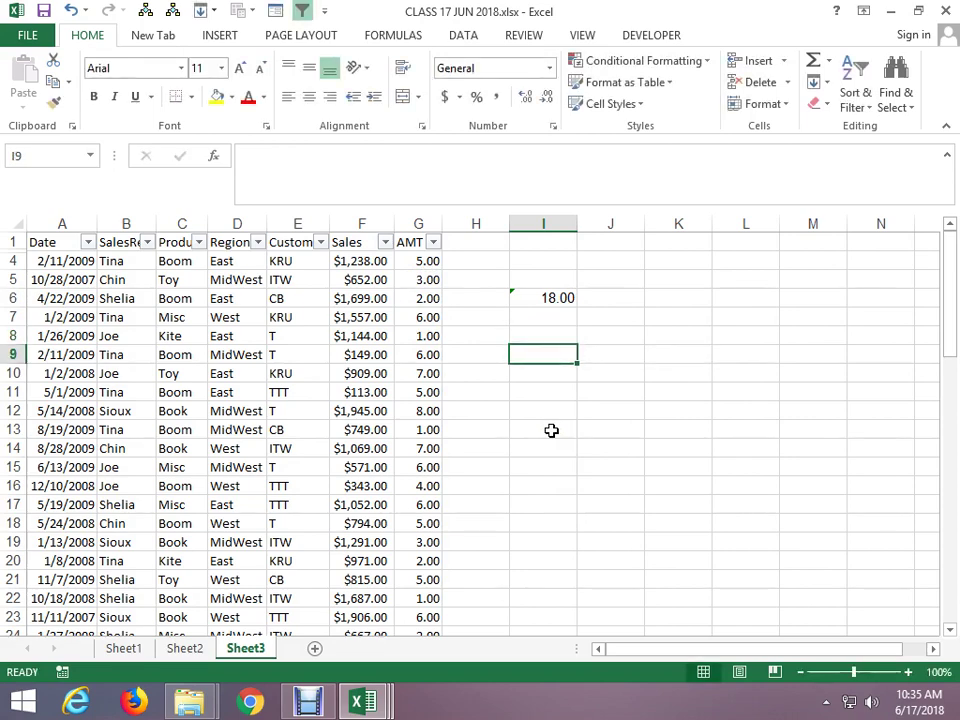
pyautogui.write('=SUMIF(')
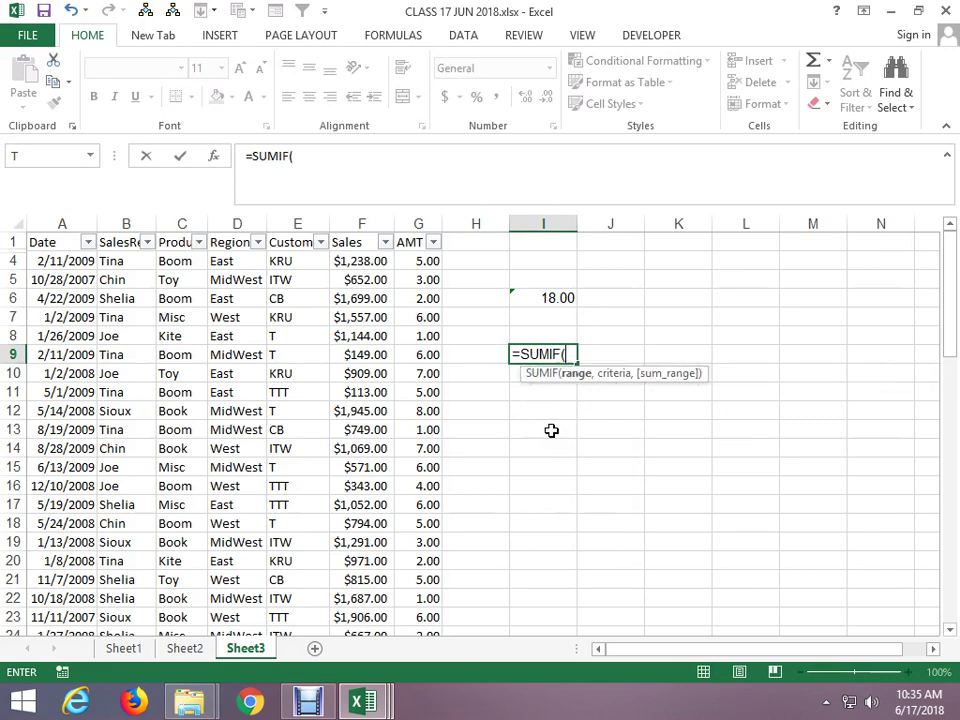
pyautogui.press('Left')
pyautogui.press('Left')
pyautogui.press('Up')
pyautogui.press('Up')
pyautogui.press('Up')
pyautogui.press('Up')
pyautogui.press('Up')
pyautogui.hotkey('shift', 'Down')
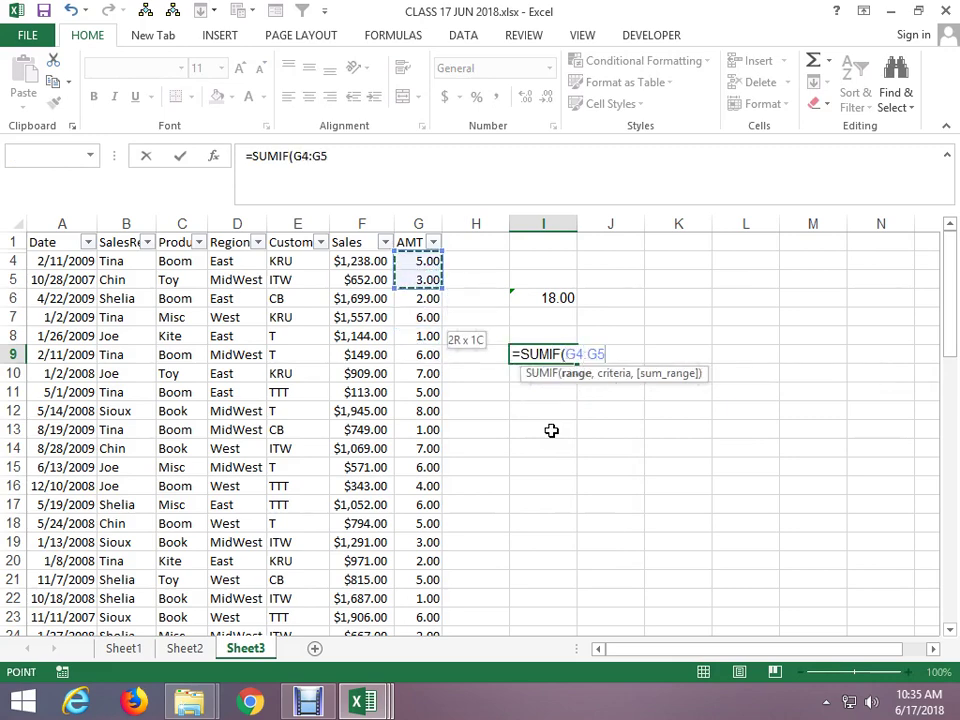
pyautogui.hotkey('shift', 'Down')
pyautogui.hotkey('shift', 'Down')
pyautogui.hotkey('shift', 'Down')
pyautogui.write(',')
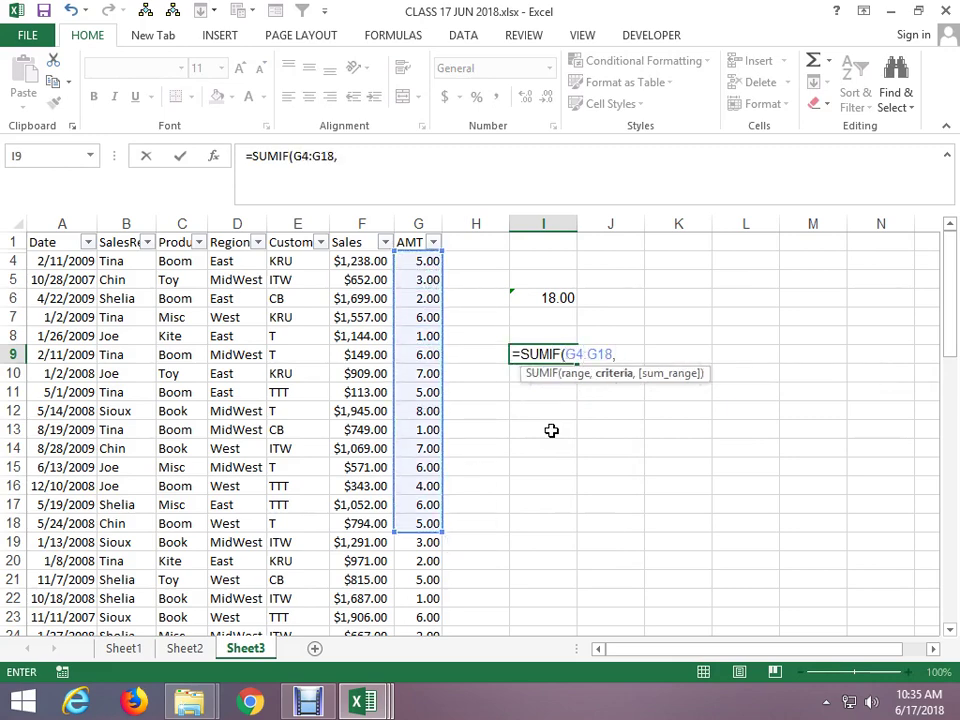
pyautogui.write('">4')
pyautogui.press('Return')
pyautogui.press('Up')
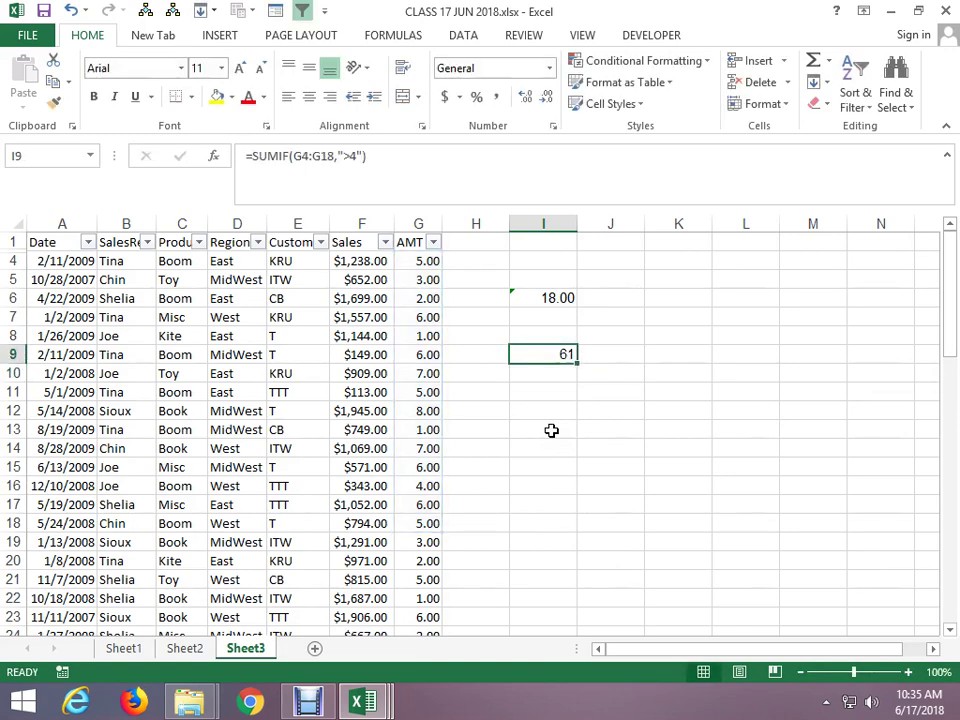
# Check the AMT values in G9:G12 and the TTT customer in E11.
pyautogui.press('Left')
pyautogui.press('Left')
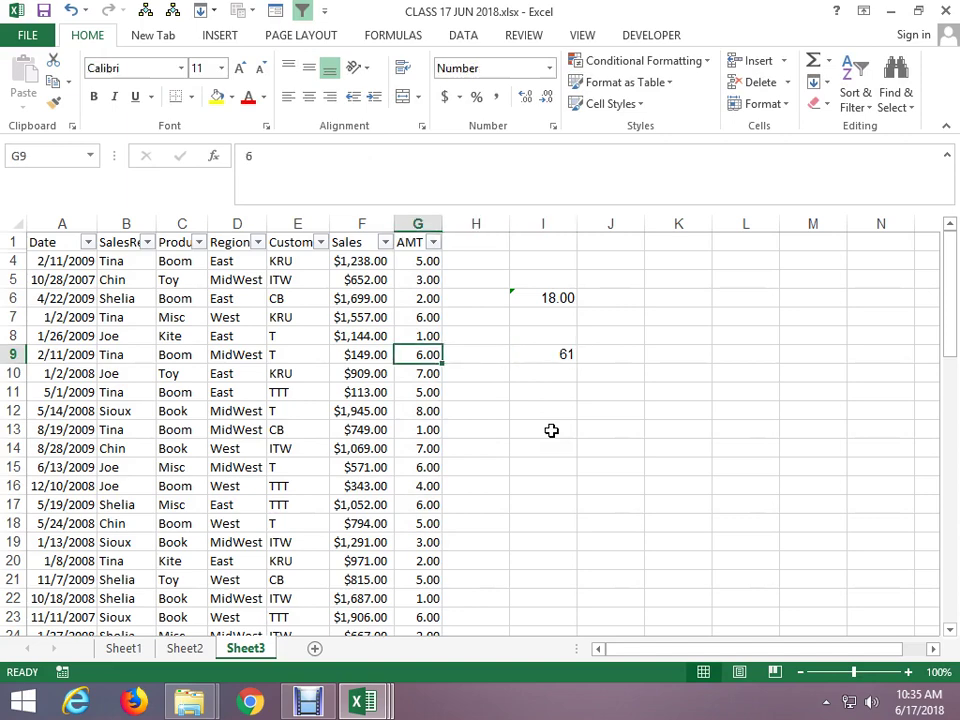
pyautogui.hotkey('shift', 'Down')
pyautogui.hotkey('shift', 'Down')
pyautogui.hotkey('shift', 'Down')
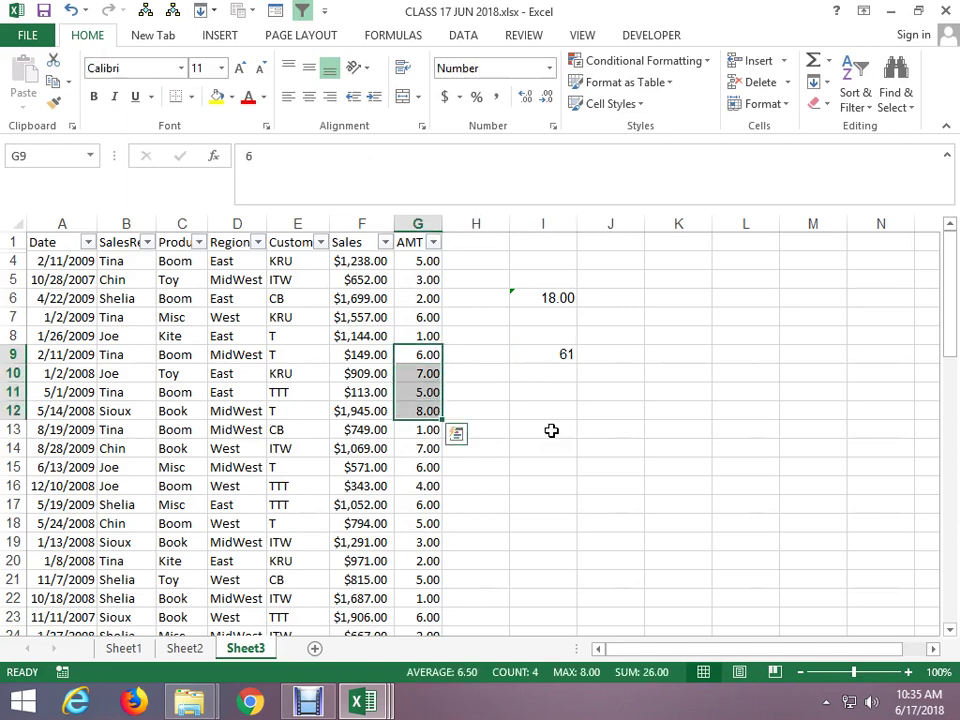
pyautogui.press('Right')
pyautogui.press('Right')
pyautogui.press('Left')
pyautogui.press('Left')
pyautogui.press('Left')
pyautogui.press('Down')
pyautogui.press('Down')
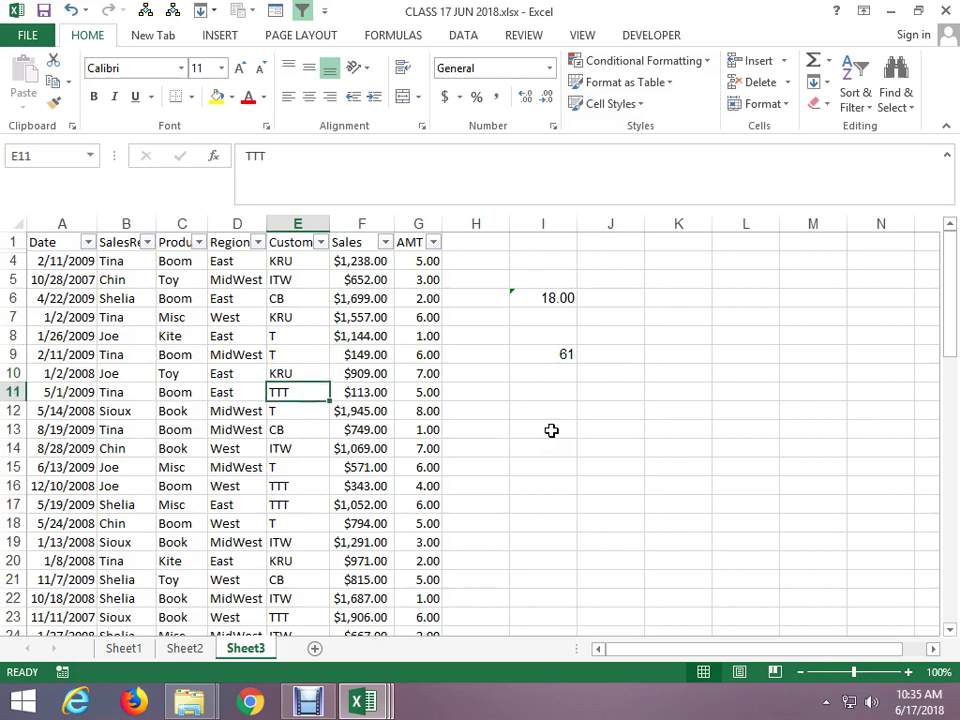
pyautogui.press('Right')
pyautogui.press('Right')
pyautogui.press('Right')
pyautogui.press('Right')
pyautogui.press('Right')
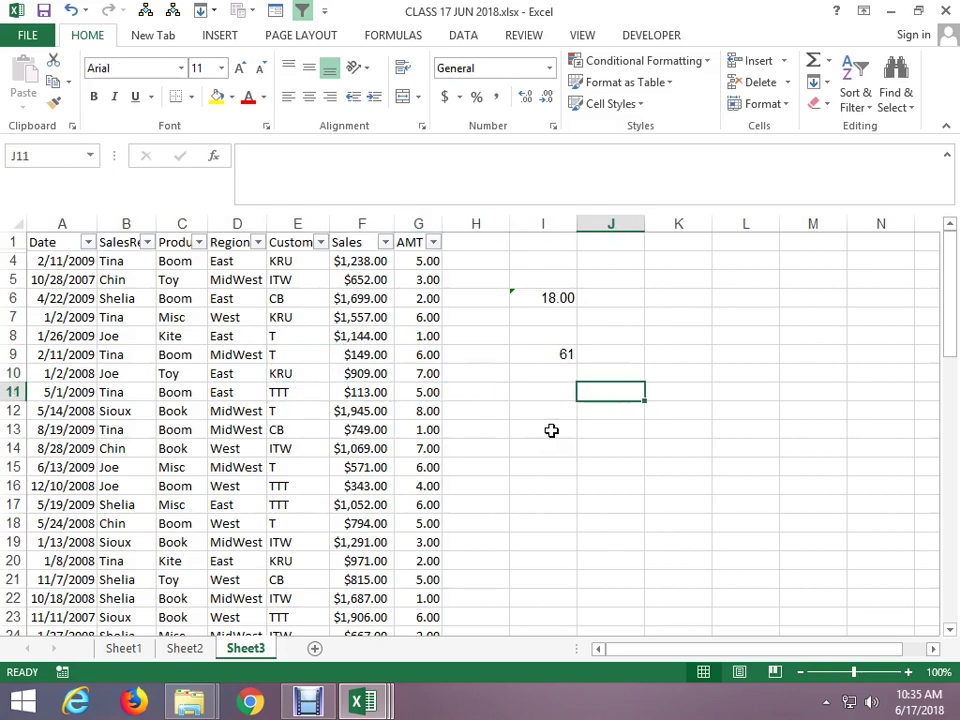
# Enter =SUMIF(E:E,"TTT",G:G) in J11, totalling 43.
pyautogui.write('=SUMI')
pyautogui.press('Tab')
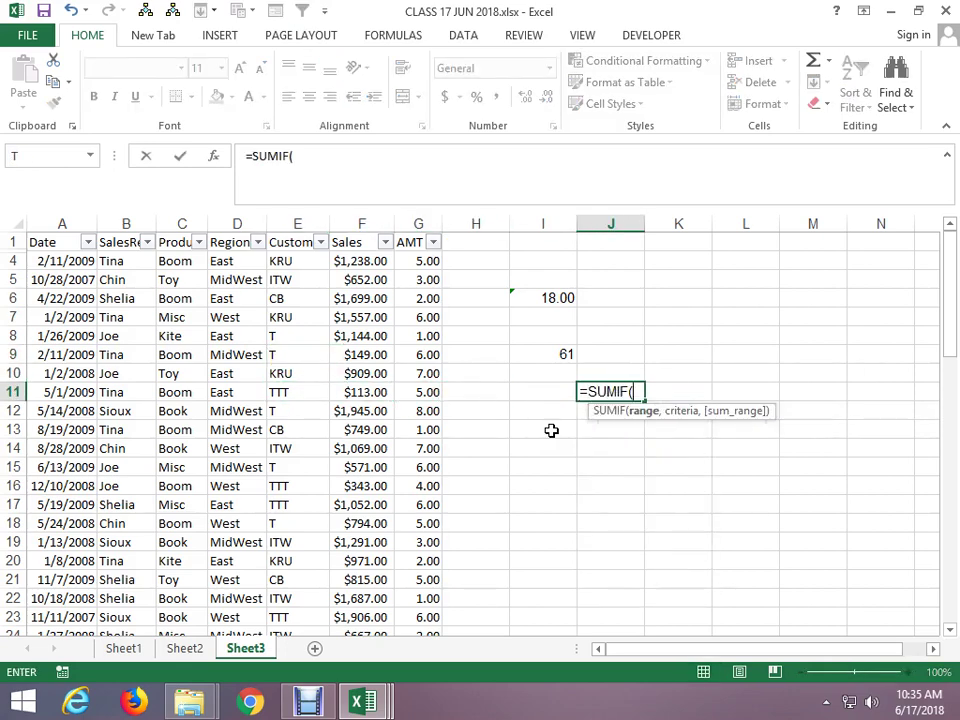
pyautogui.press('Left')
pyautogui.press('Left')
pyautogui.press('Left')
pyautogui.press('Left')
pyautogui.press('Left')
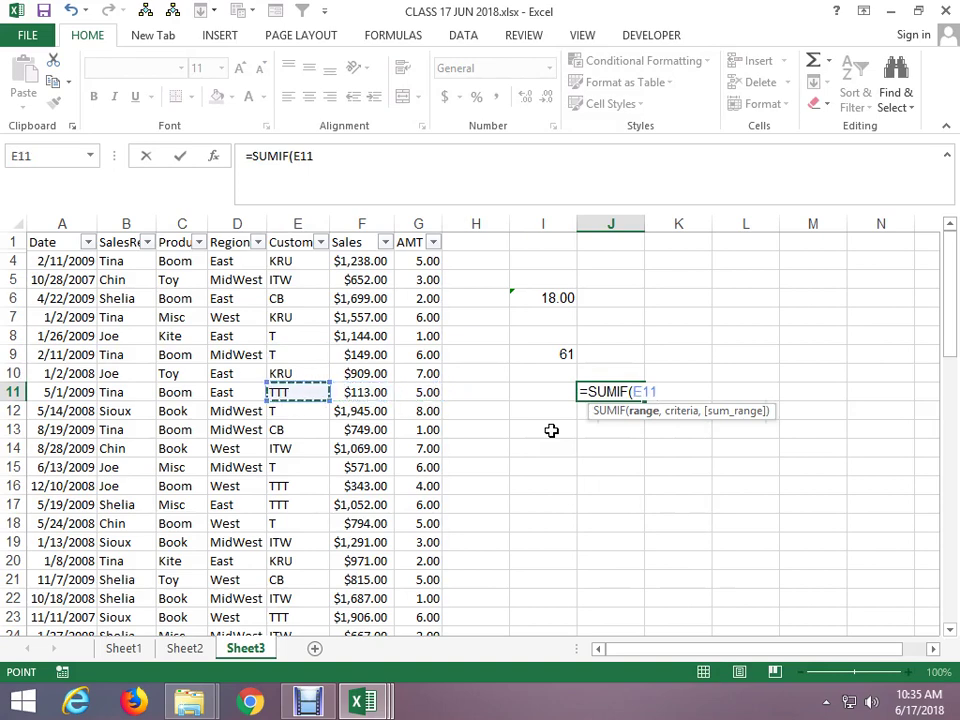
pyautogui.hotkey('ctrl', 'space')
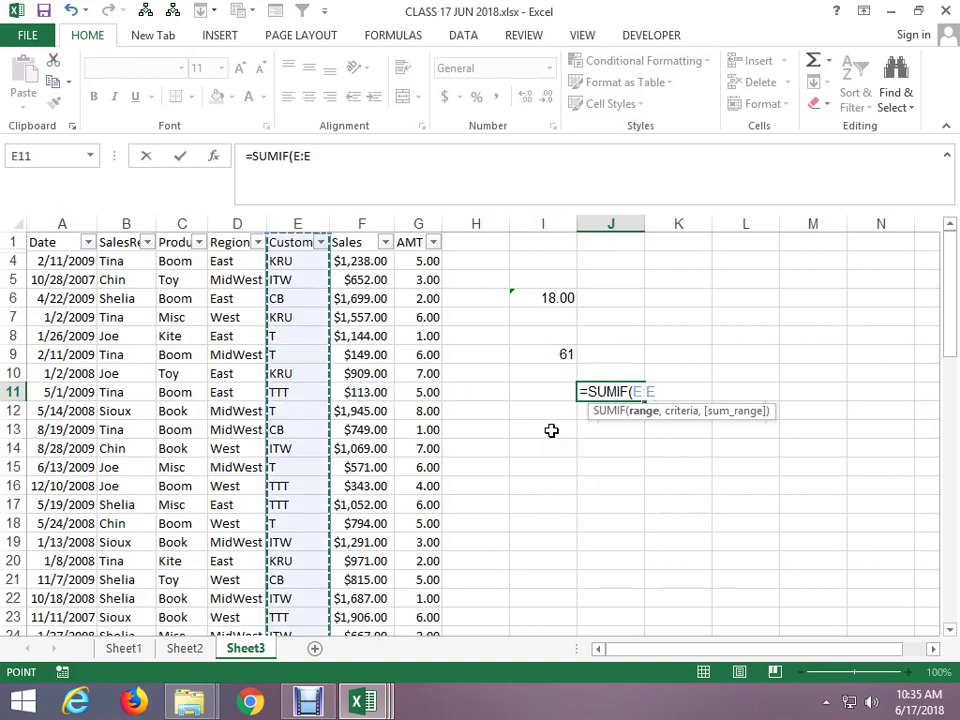
pyautogui.write(',"TTT"')
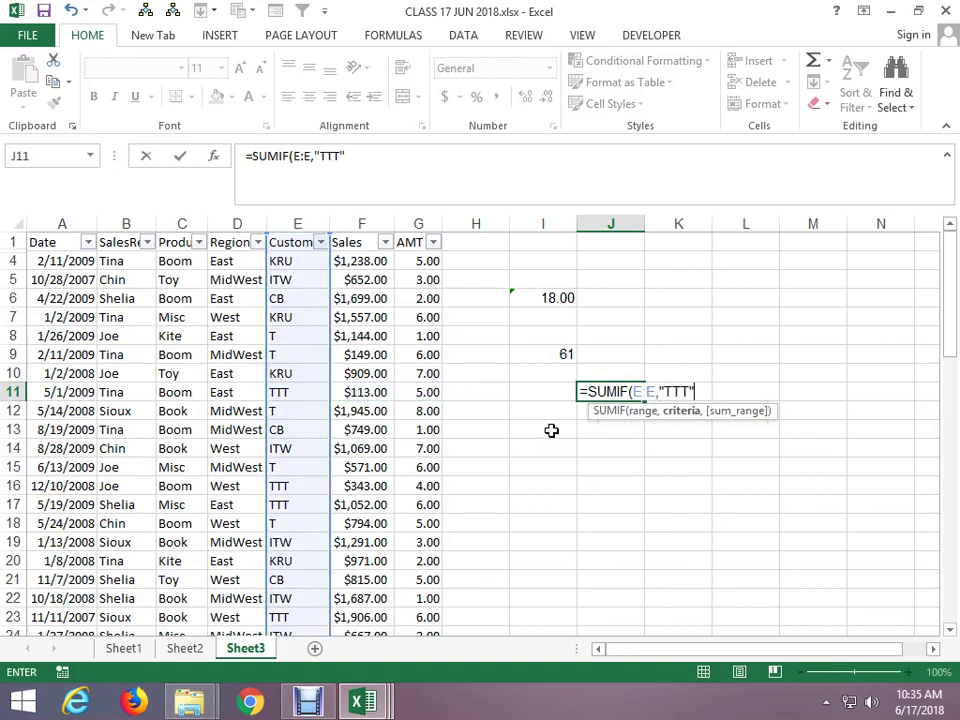
pyautogui.write(',')
pyautogui.press('Left')
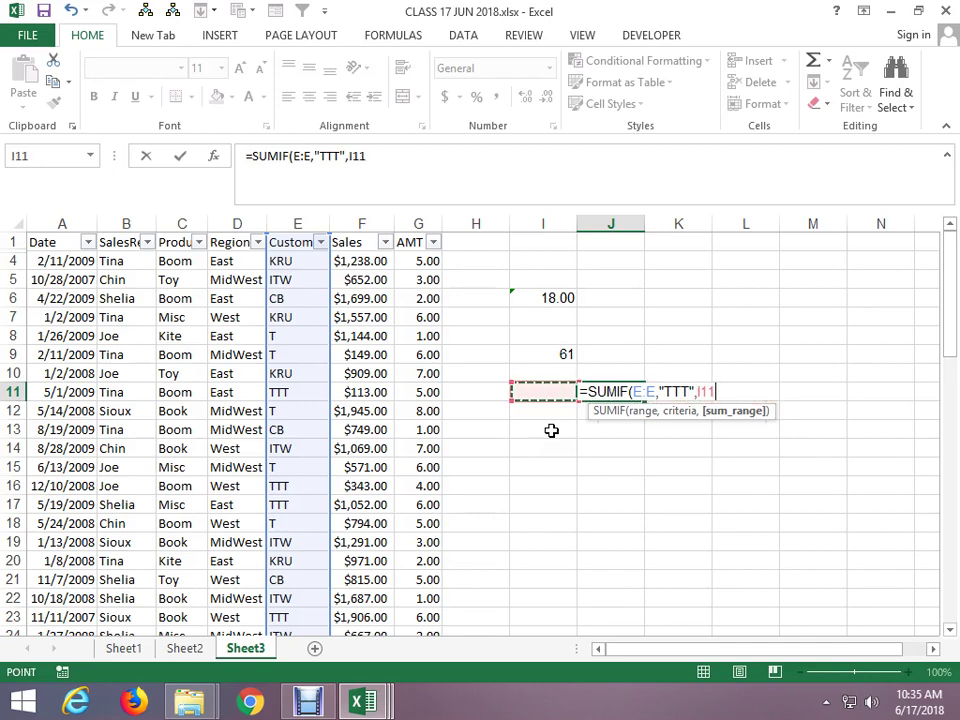
pyautogui.press('Left')
pyautogui.press('Left')
pyautogui.hotkey('ctrl', 'space')
pyautogui.press('Return')
pyautogui.press('Up')
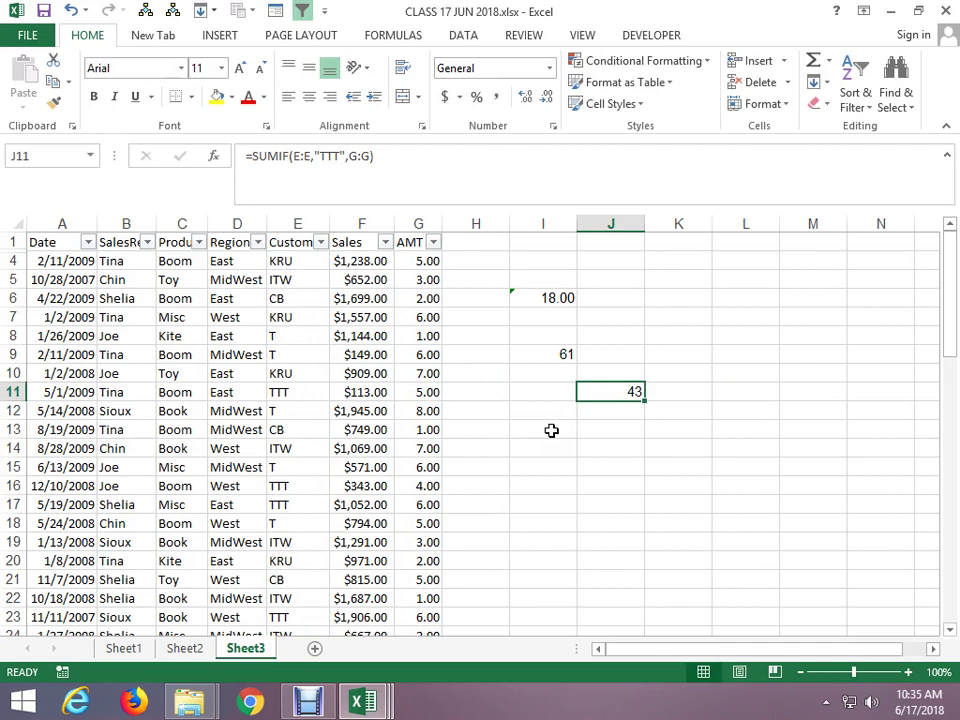
pyautogui.press('Left')
pyautogui.press('Left')
pyautogui.press('Left')
pyautogui.press('Left')
pyautogui.press('Left')
pyautogui.press('Left')
# Start a SUMIFS in I13 with sum range G:G and criteria range E:E.
pyautogui.press('Right')
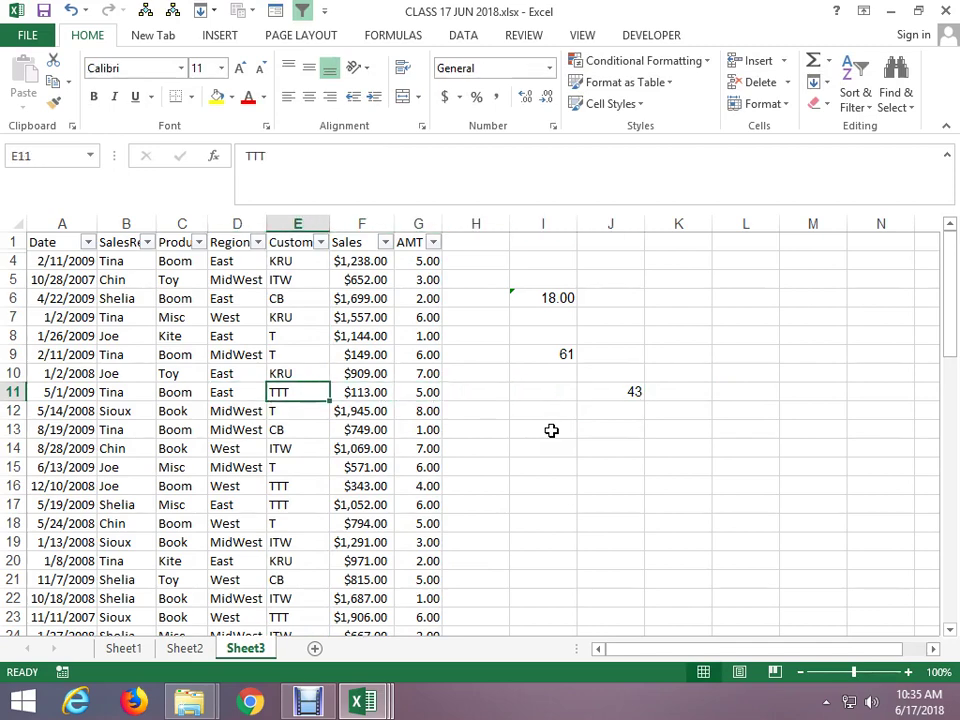
pyautogui.press('Right')
pyautogui.press('Right')
pyautogui.press('Right')
pyautogui.press('Right')
pyautogui.press('Down')
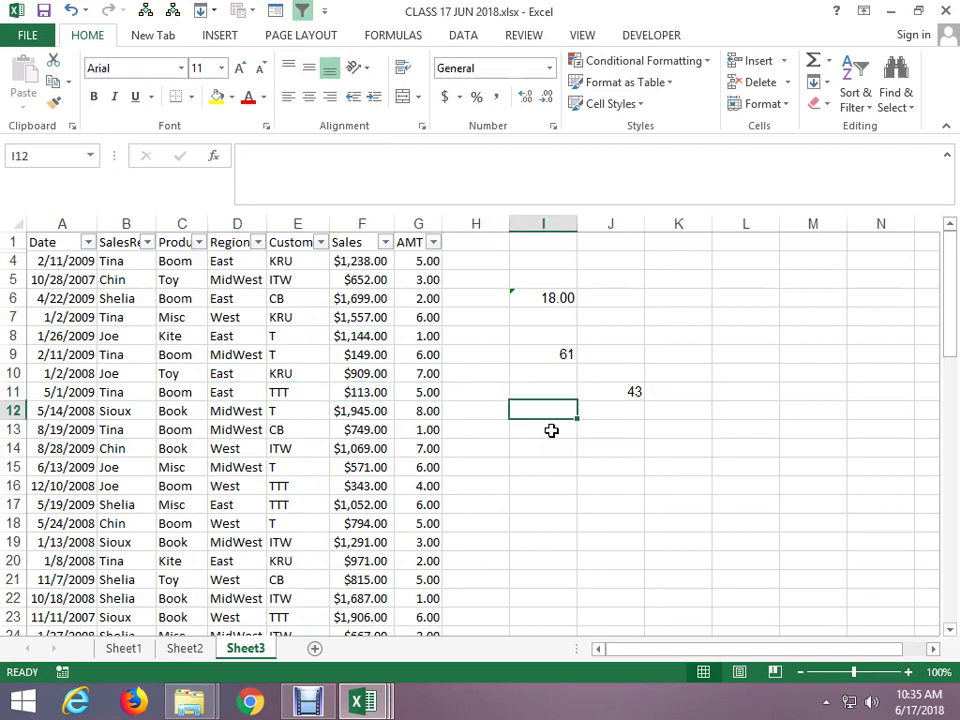
pyautogui.press('Down')
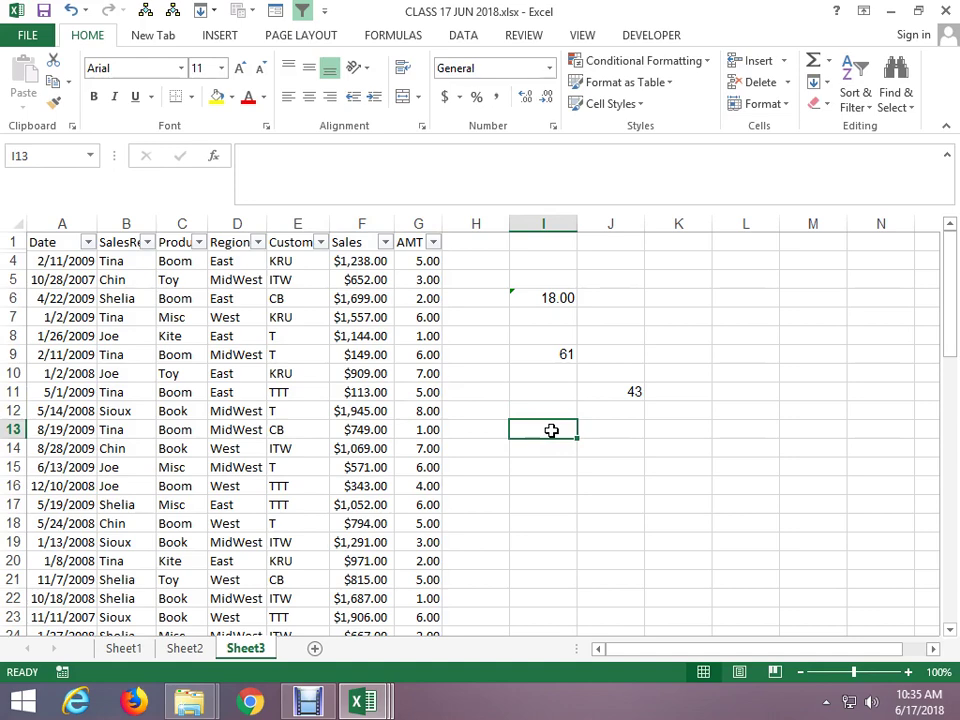
pyautogui.write('=SUMIFS(')
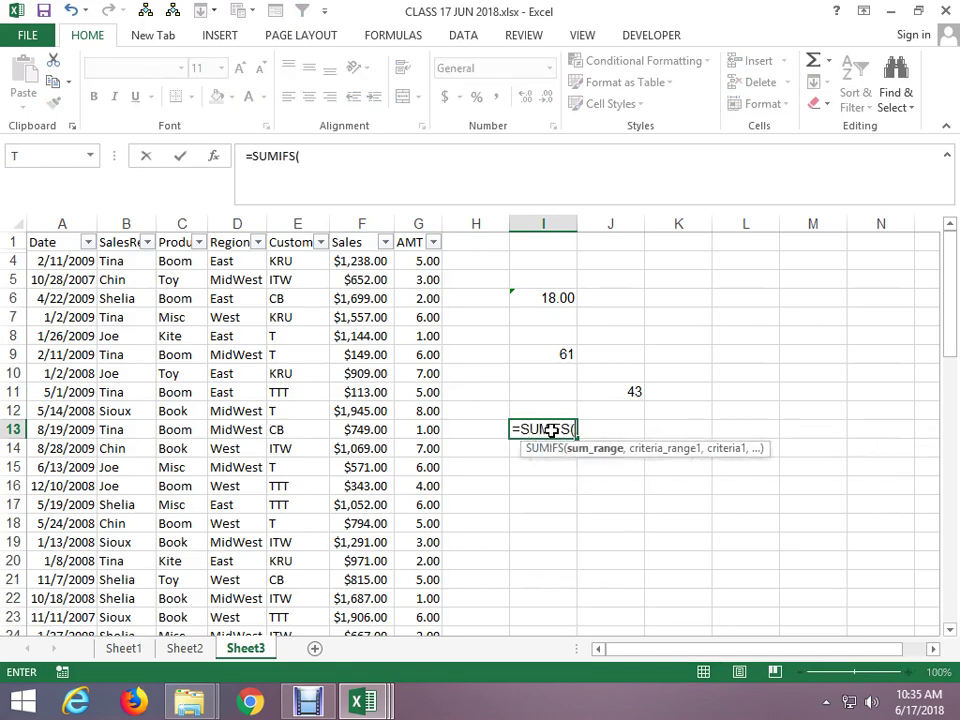
pyautogui.press('Left')
pyautogui.press('Left')
pyautogui.hotkey('ctrl', 'space')
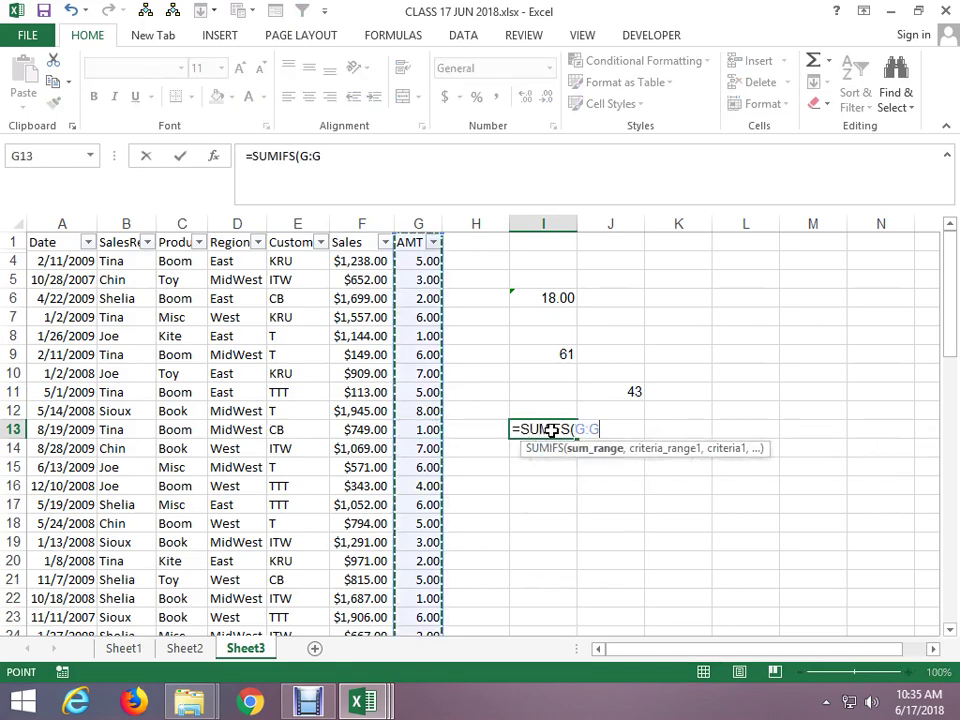
pyautogui.write(',')
pyautogui.press('Left')
pyautogui.press('Left')
pyautogui.press('Left')
pyautogui.press('Left')
pyautogui.hotkey('ctrl', 'space')
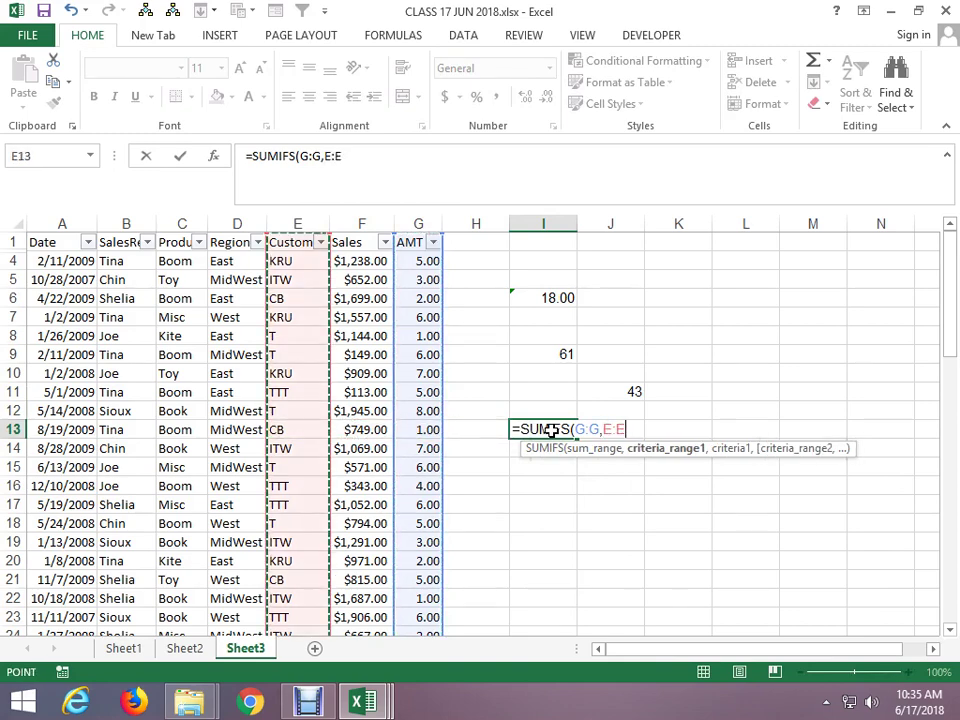
pyautogui.write(',"TT')
# Add the "TTT" criterion and G:G ">4" condition, completing the SUMIFS that returns 27.
pyautogui.press('BackSpace')
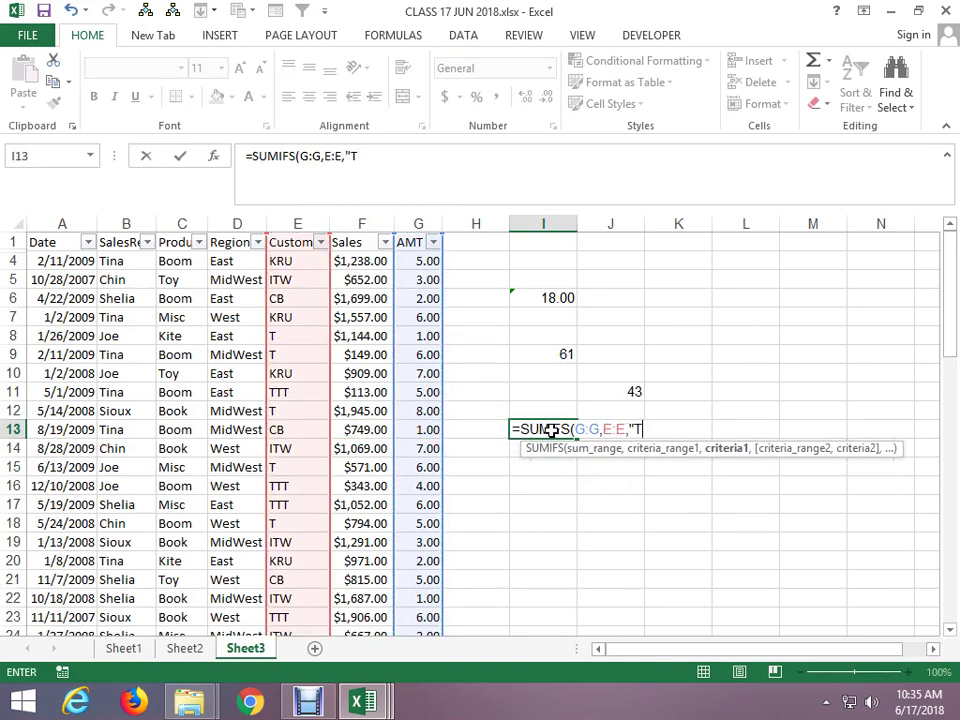
pyautogui.write('TT",')
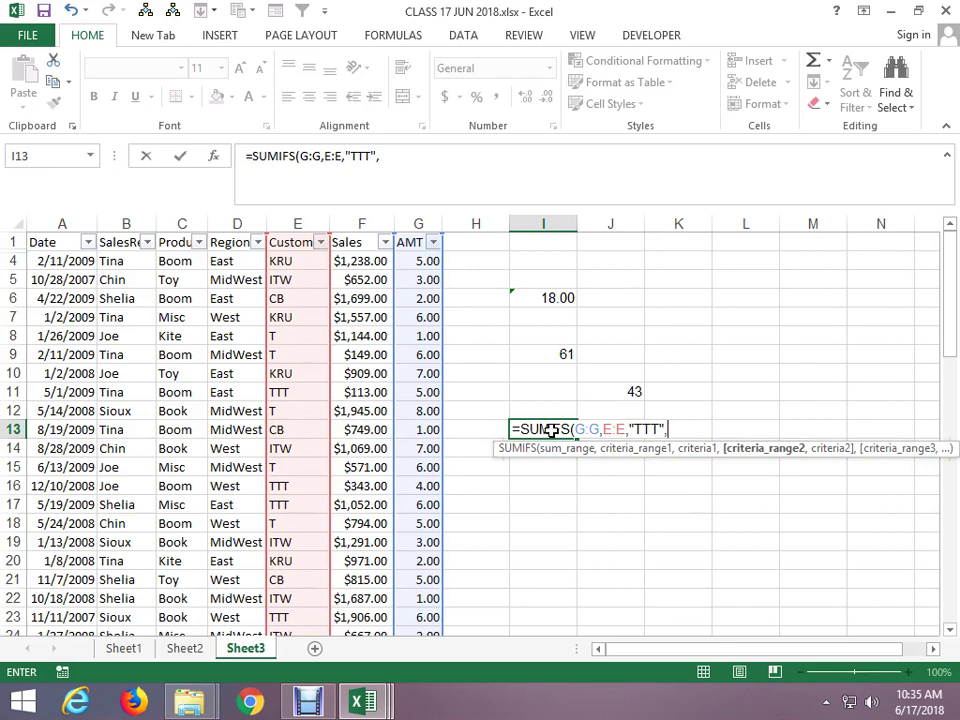
pyautogui.press('Right')
pyautogui.press('Up')
pyautogui.press('Up')
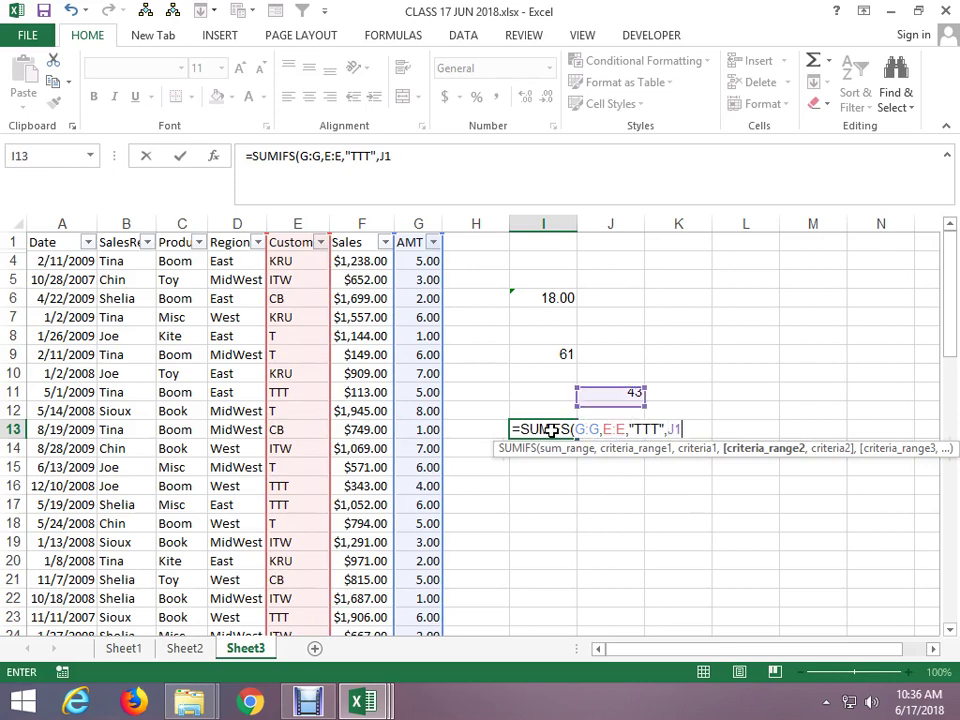
pyautogui.press('BackSpace')
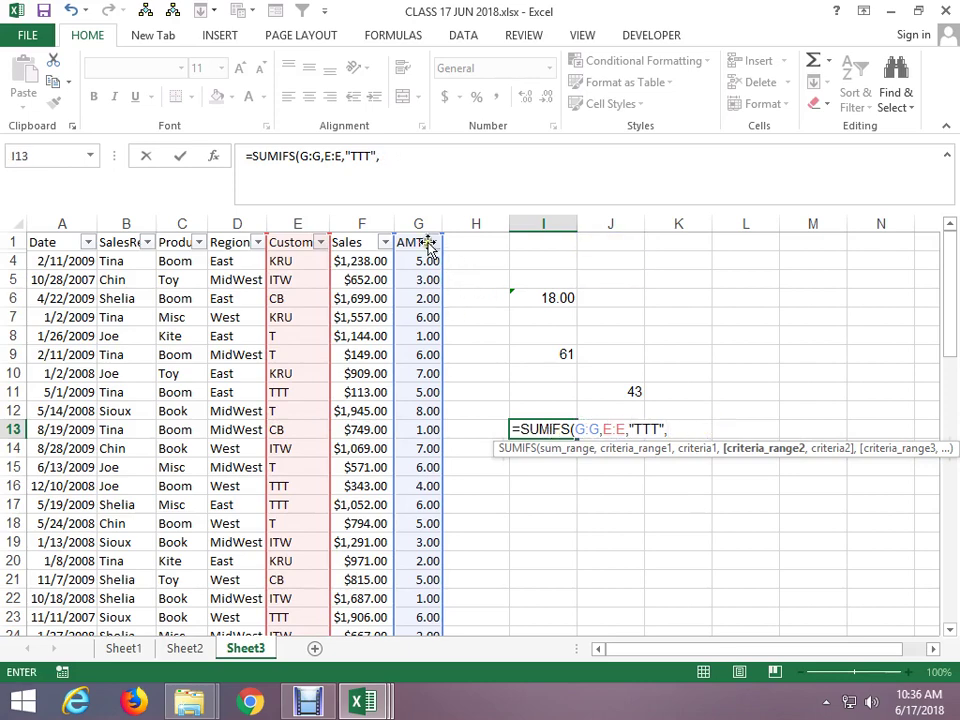
pyautogui.click(416, 224)
pyautogui.write(',')
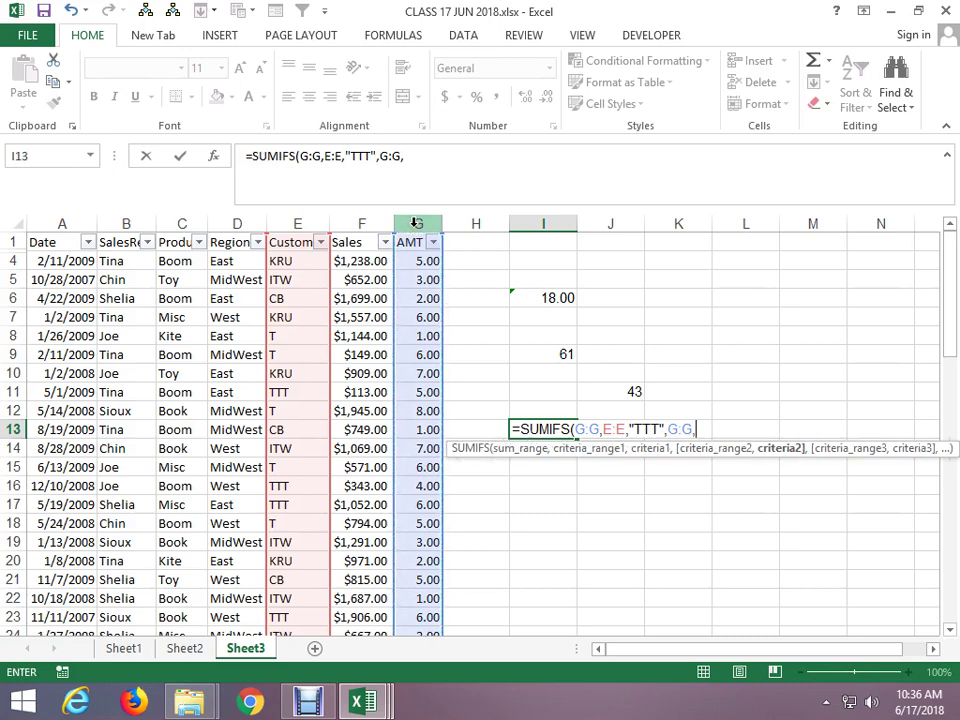
pyautogui.write('">4')
pyautogui.write('"')
pyautogui.press('Return')
pyautogui.press('Up')
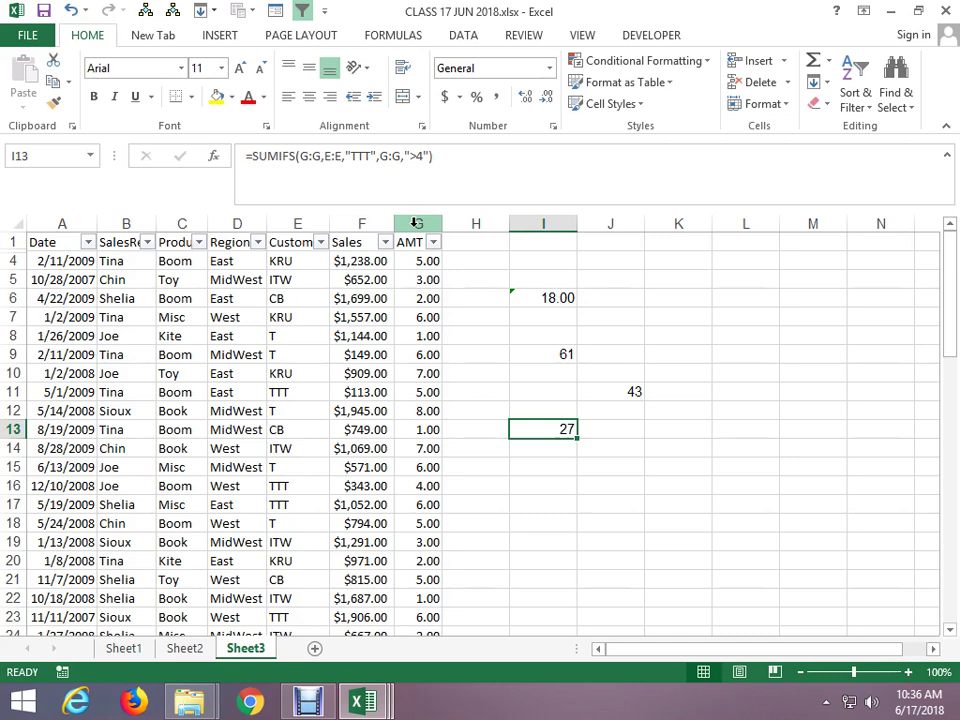
pyautogui.press('Right')
pyautogui.press('Right')
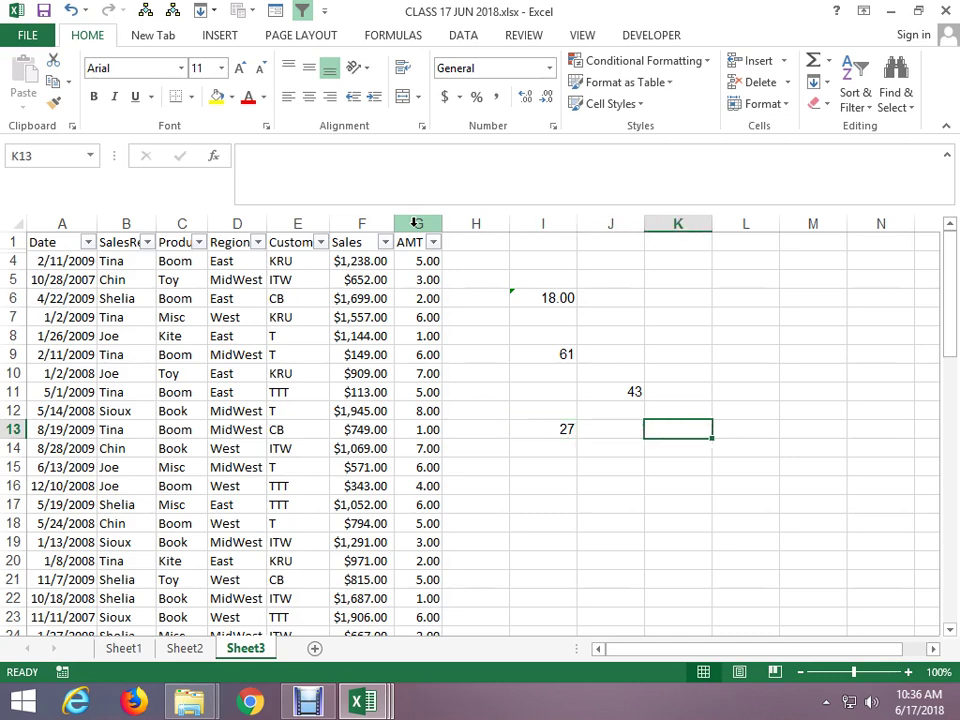
# Try the ">"&"1-JAN-2018' criterion in K13, cancel the faulty entry, and show the Formulas tab.
pyautogui.write('=">')
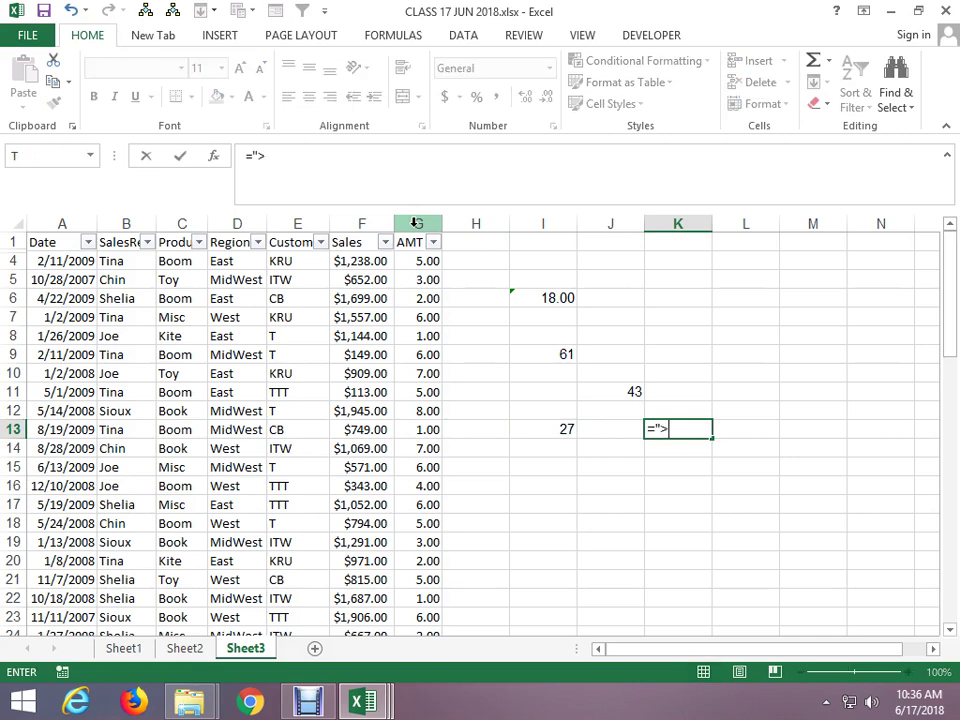
pyautogui.write('"&')
pyautogui.write('"1')
pyautogui.write('-JAN-201')
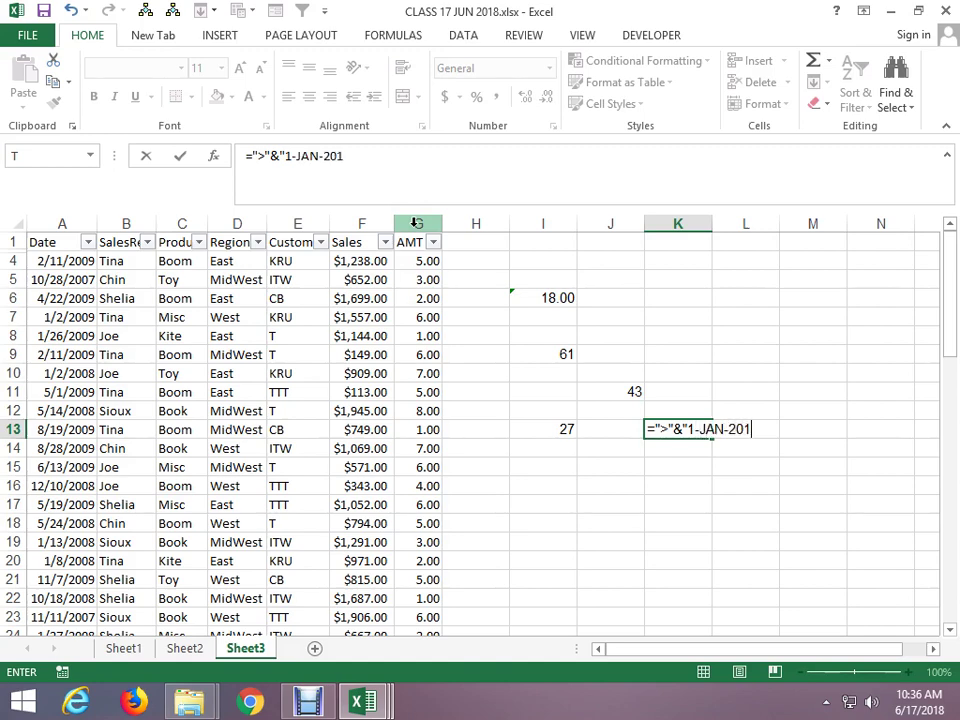
pyautogui.write("8'")
pyautogui.press('Return')
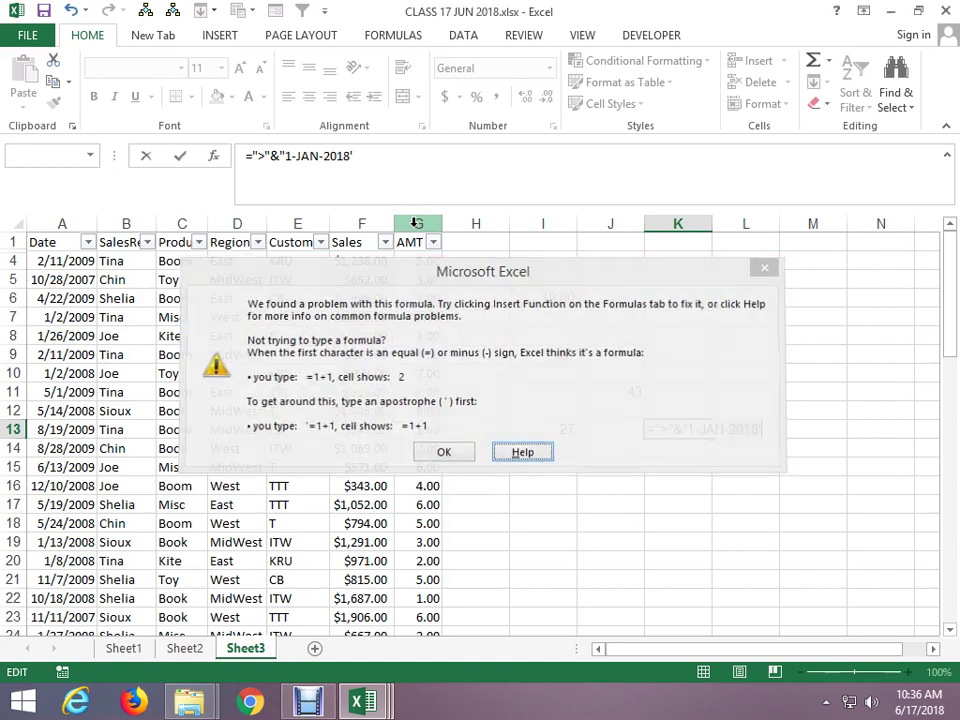
pyautogui.press('Escape')
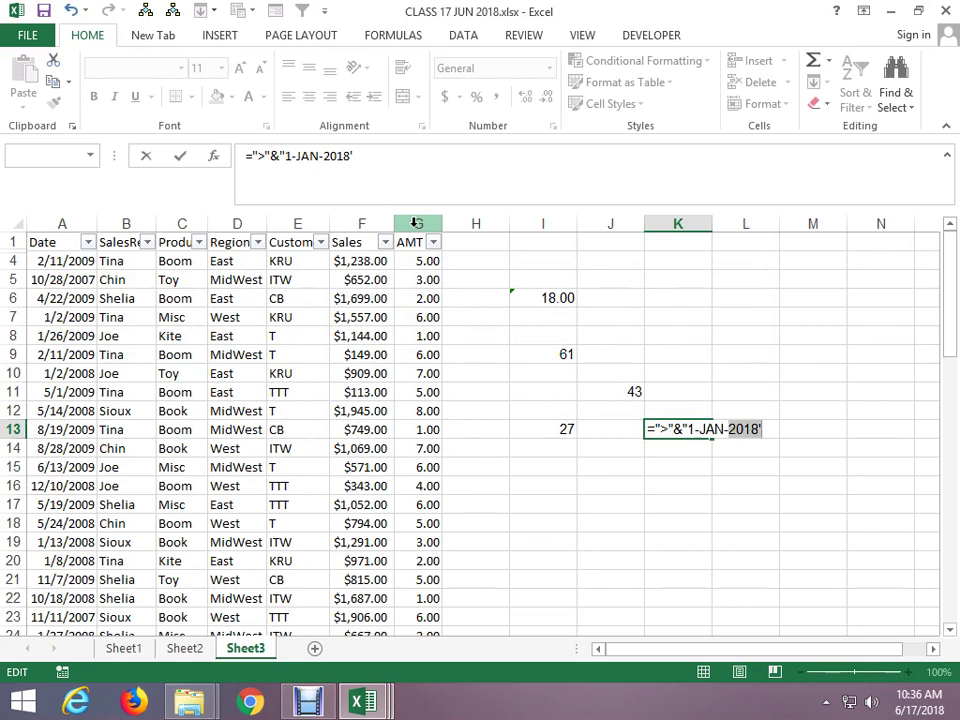
pyautogui.press('Escape')
pyautogui.click(393, 35)
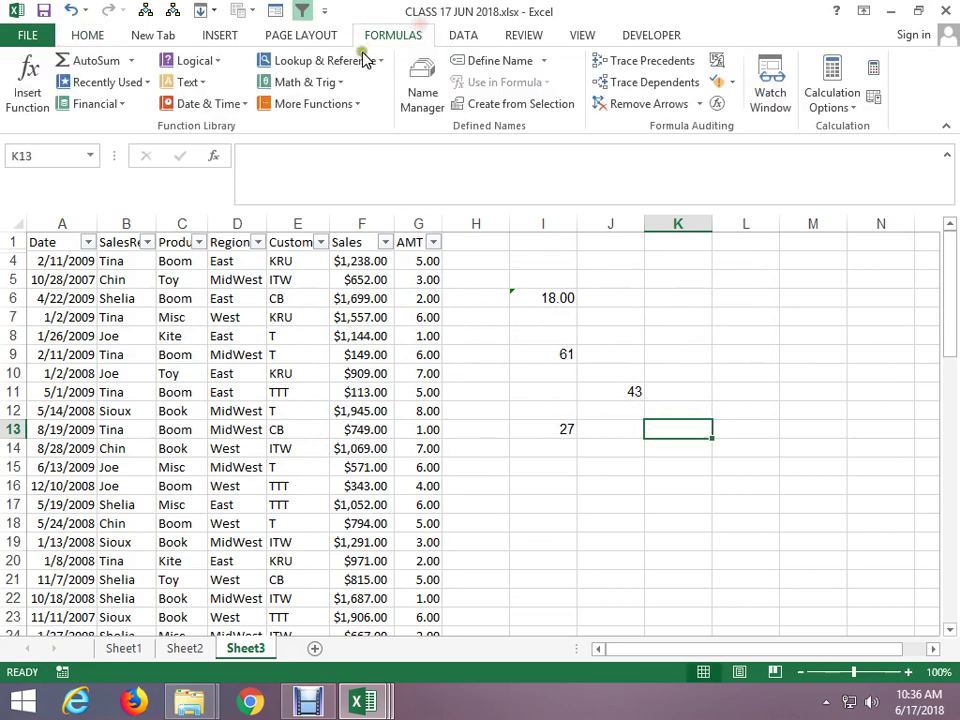
pyautogui.click(320, 82)
pyautogui.moveTo(396, 135); pyautogui.dragTo(407, 302)
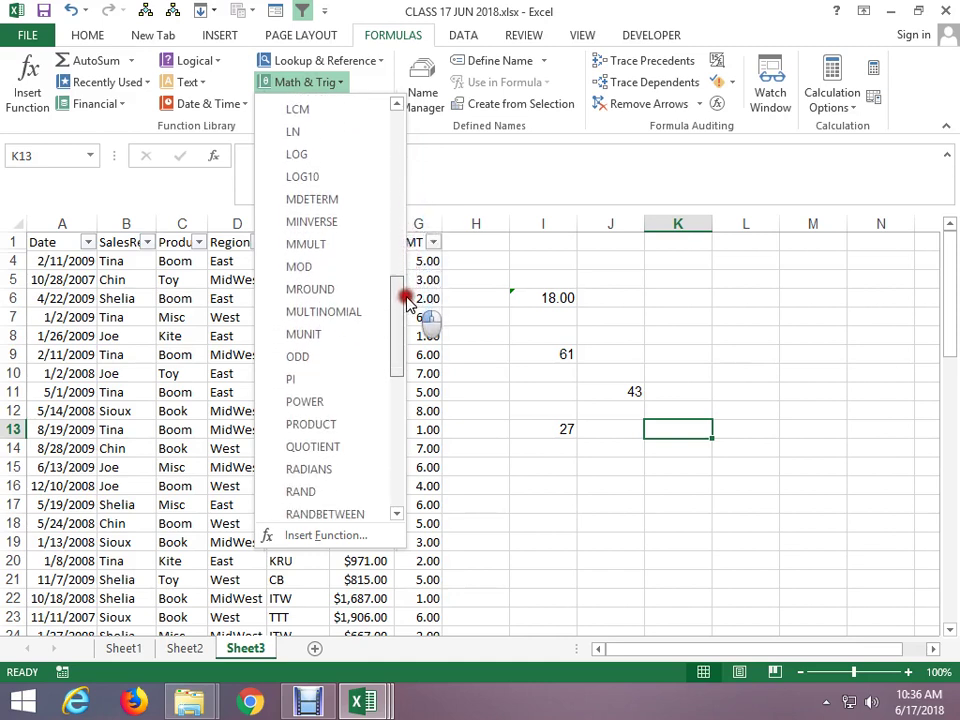
pyautogui.moveTo(407, 302); pyautogui.dragTo(414, 442)
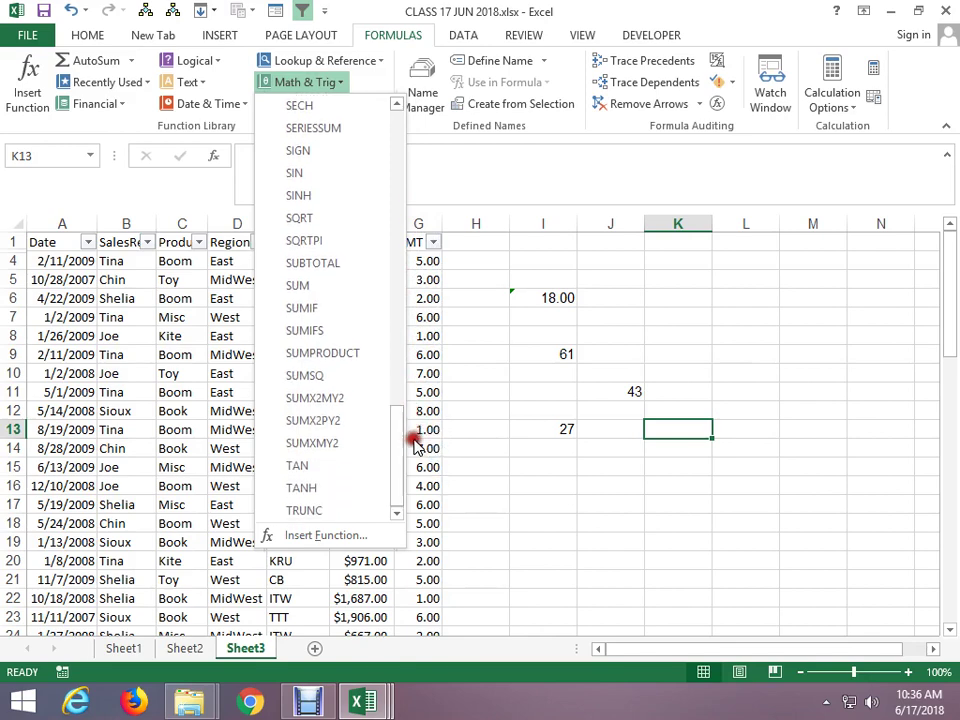
pyautogui.click(420, 436)
pyautogui.click(484, 390)
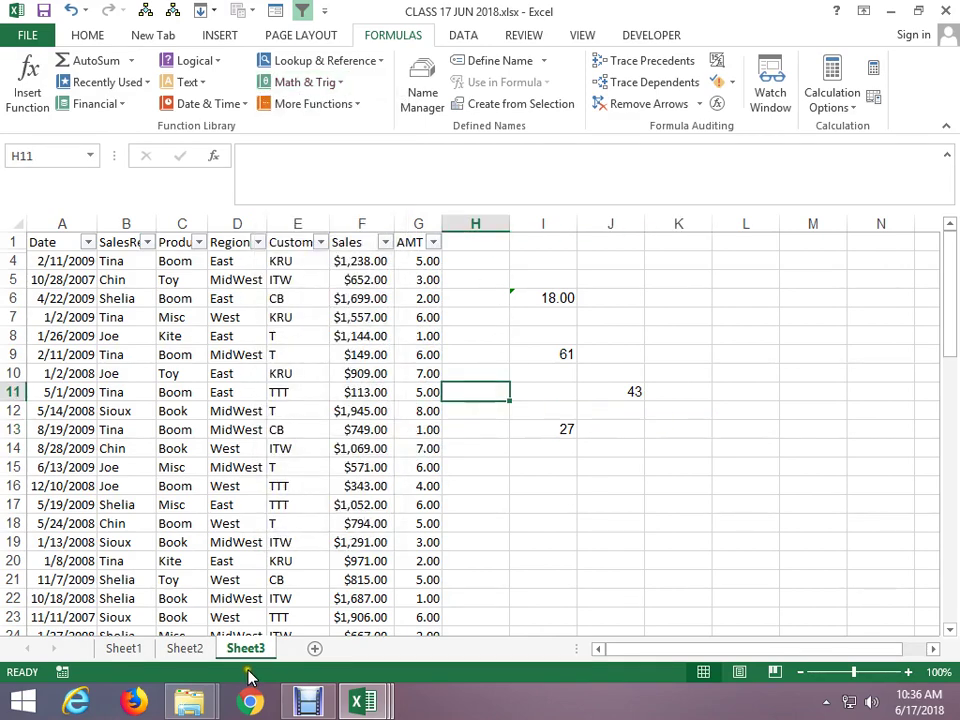